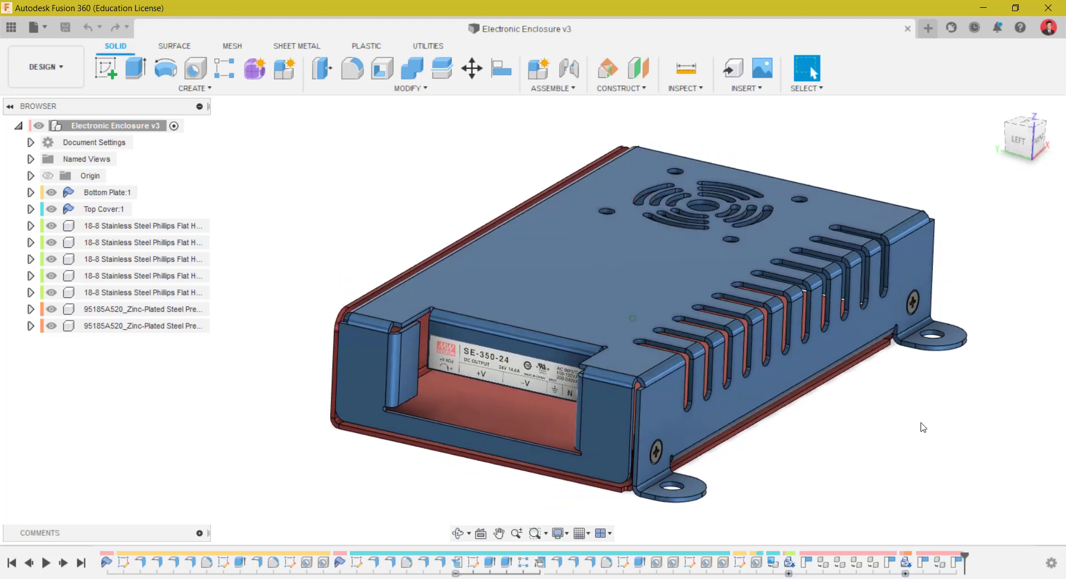
click(97, 192)
click(100, 209)
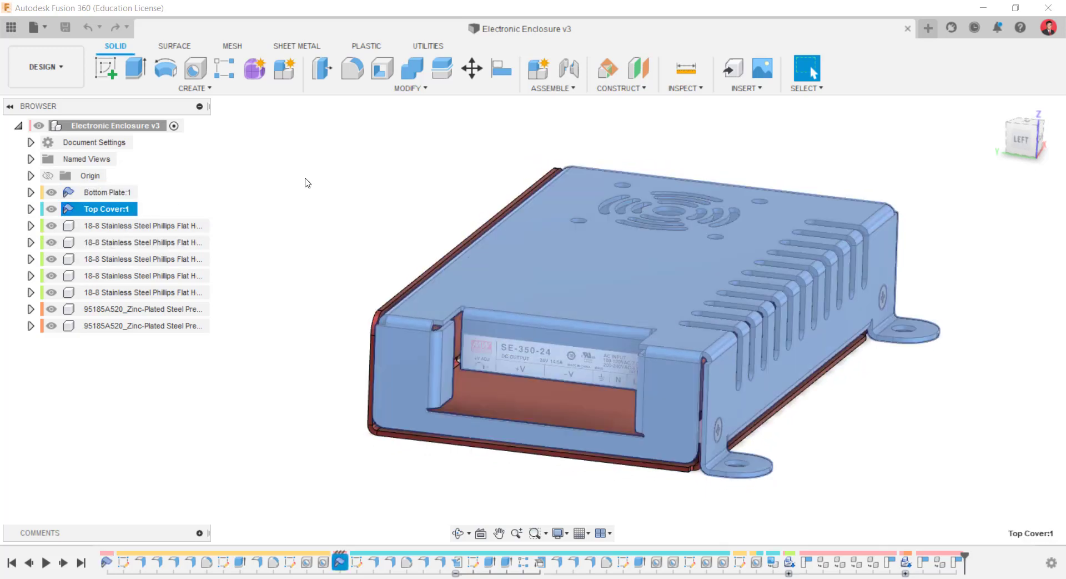
click(308, 183)
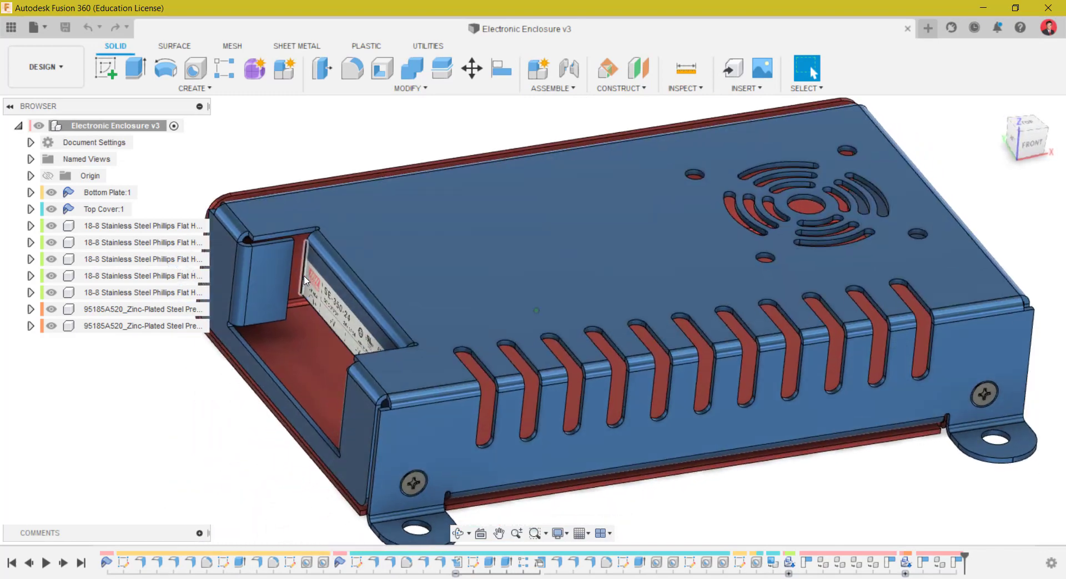
- Edit the Aluminum (mm) sheet metal rule and set its bend relief shape to Round
click(302, 47)
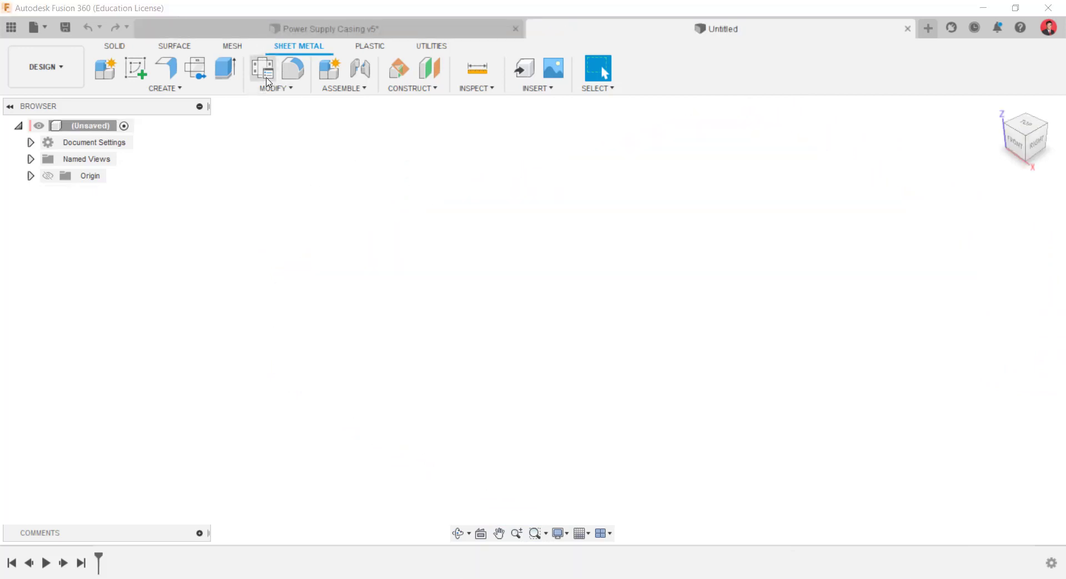
click(115, 50)
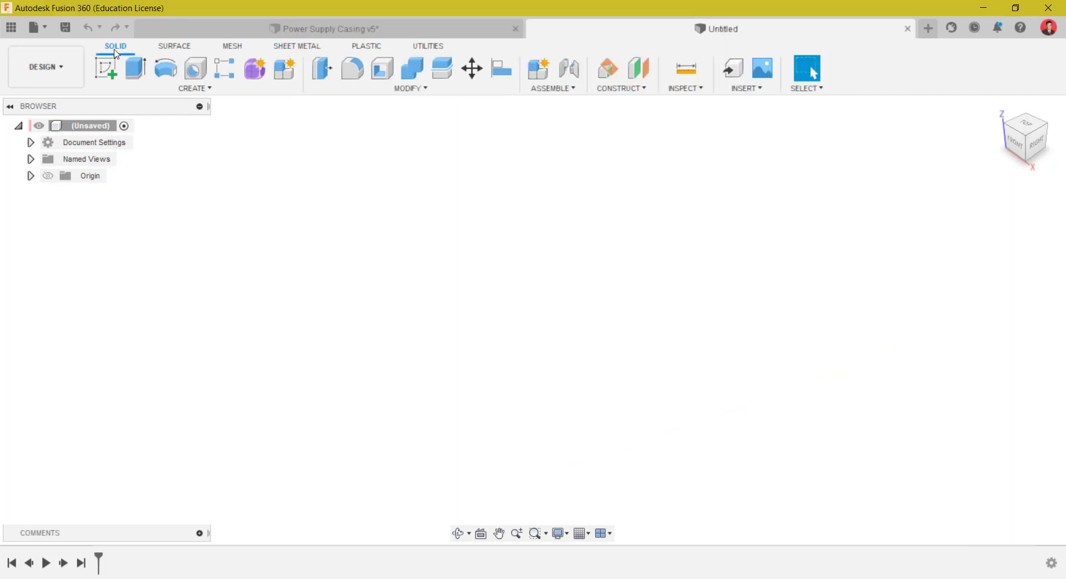
click(290, 48)
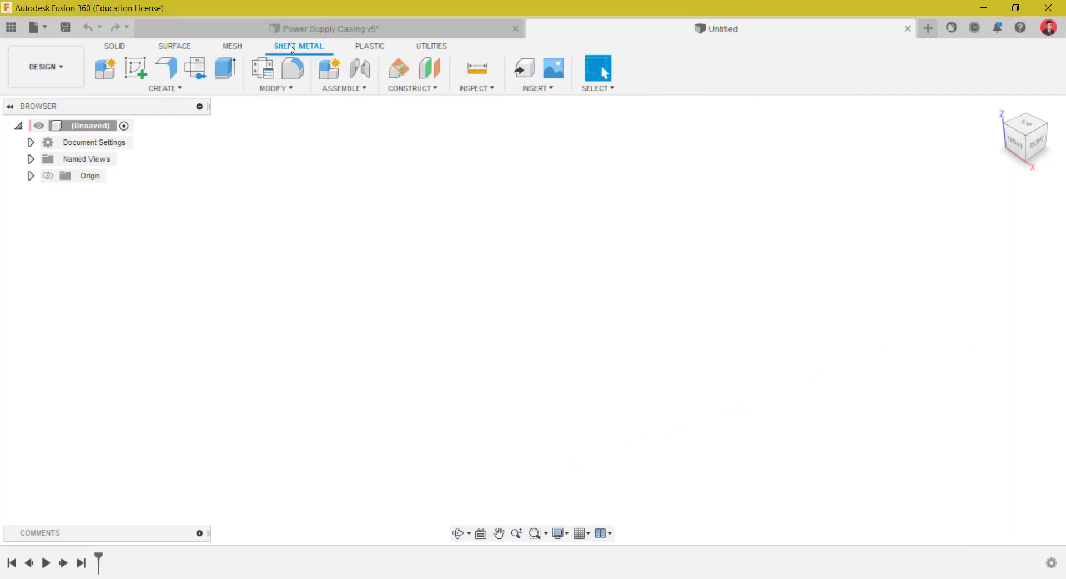
click(262, 68)
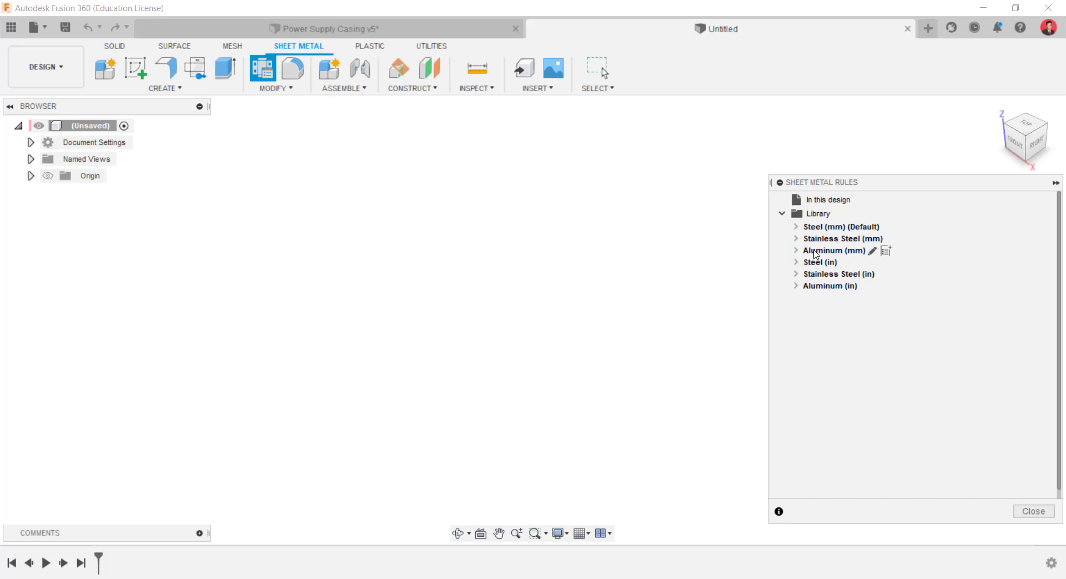
click(872, 251)
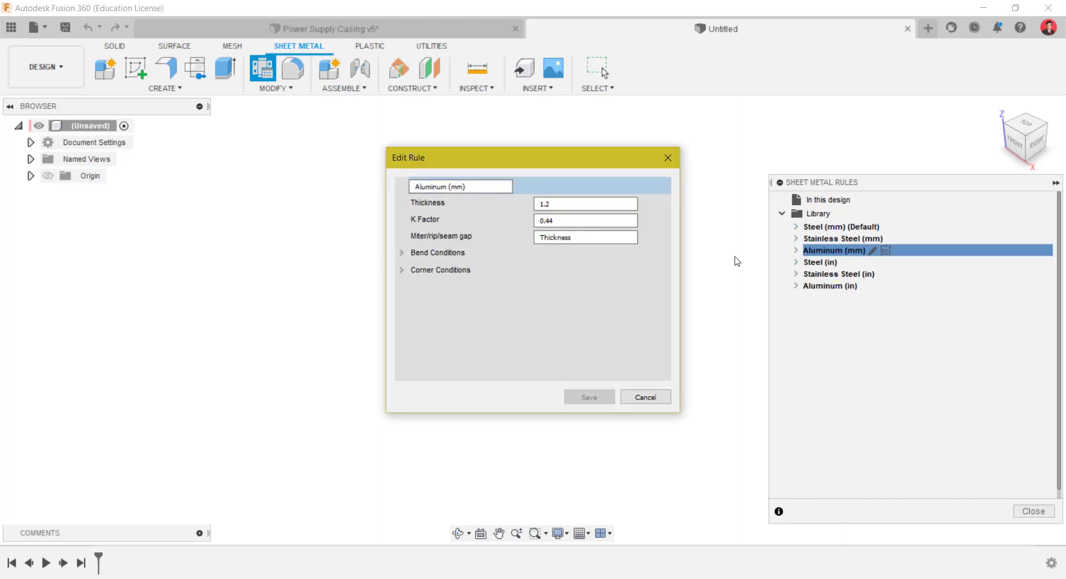
click(556, 202)
double_click(556, 203)
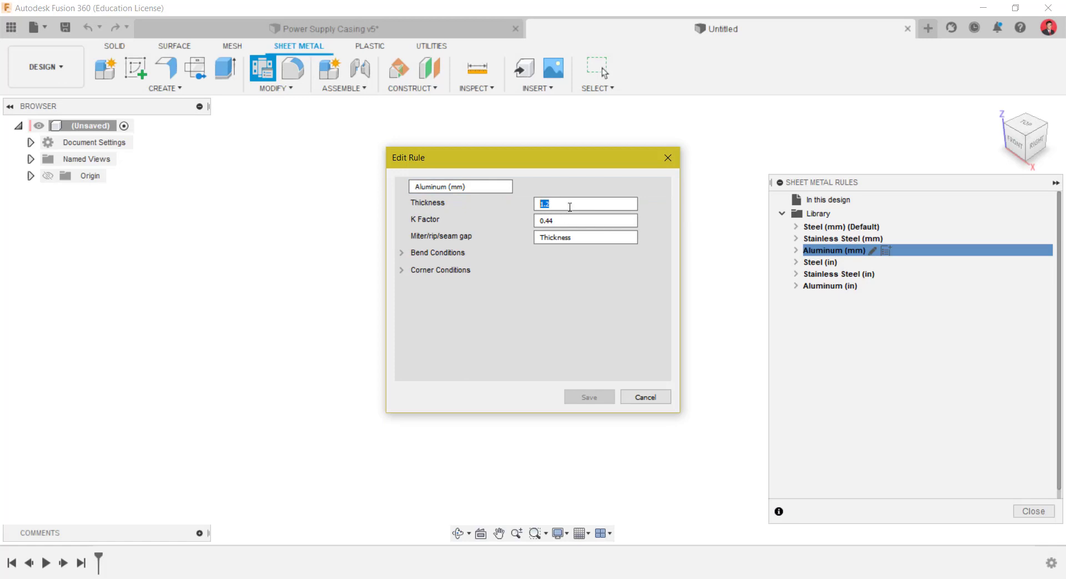
click(571, 204)
click(401, 253)
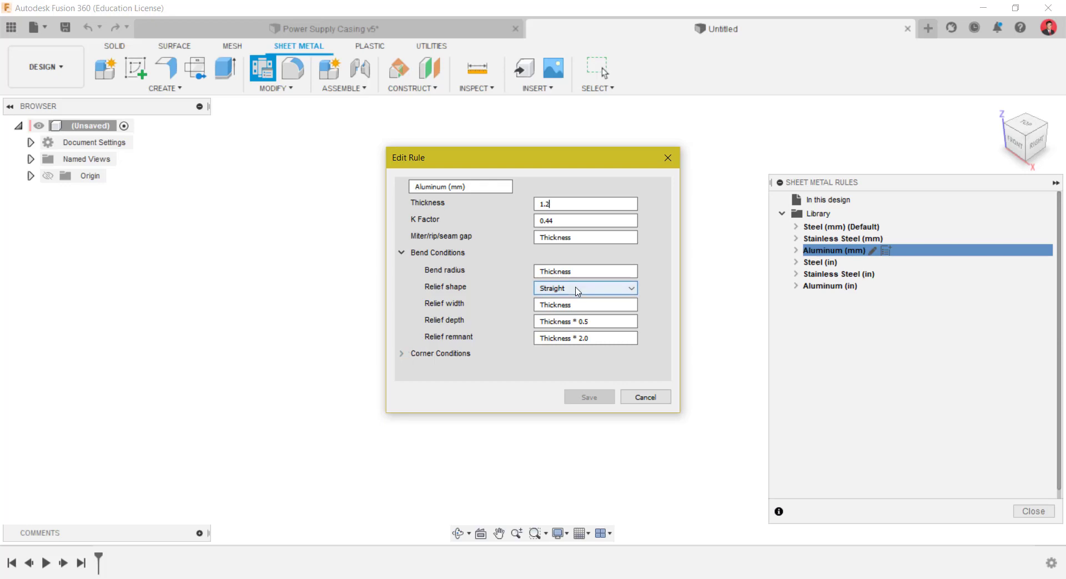
click(578, 289)
click(570, 323)
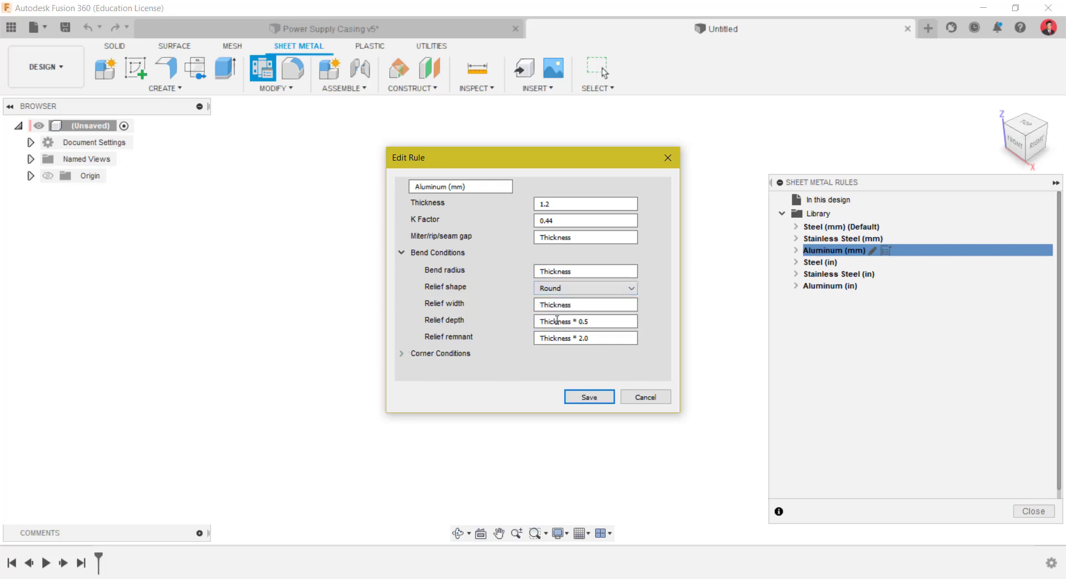
- Keep Trim to Bend as the relief shape for 2 Bend Intersection corners, and save the Aluminum (mm) rule
click(403, 355)
scroll(444, 319, down, 1)
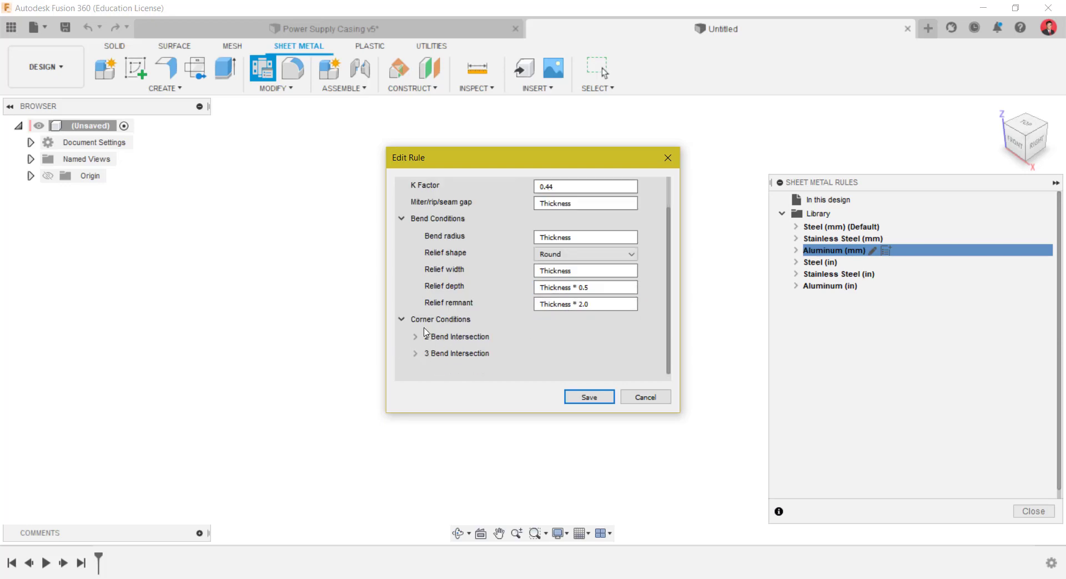
click(417, 337)
scroll(495, 337, down, 2)
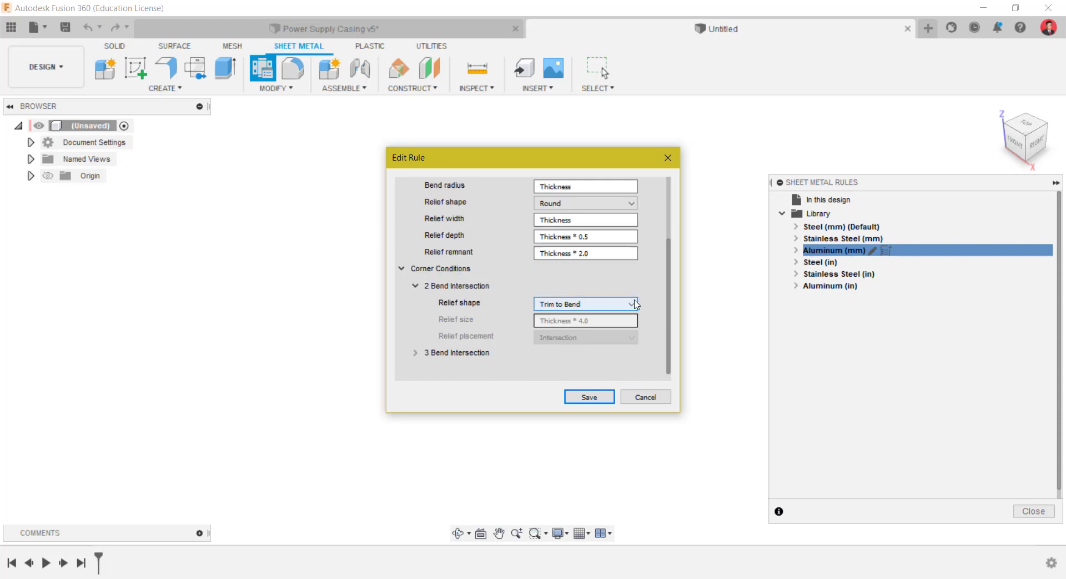
click(633, 303)
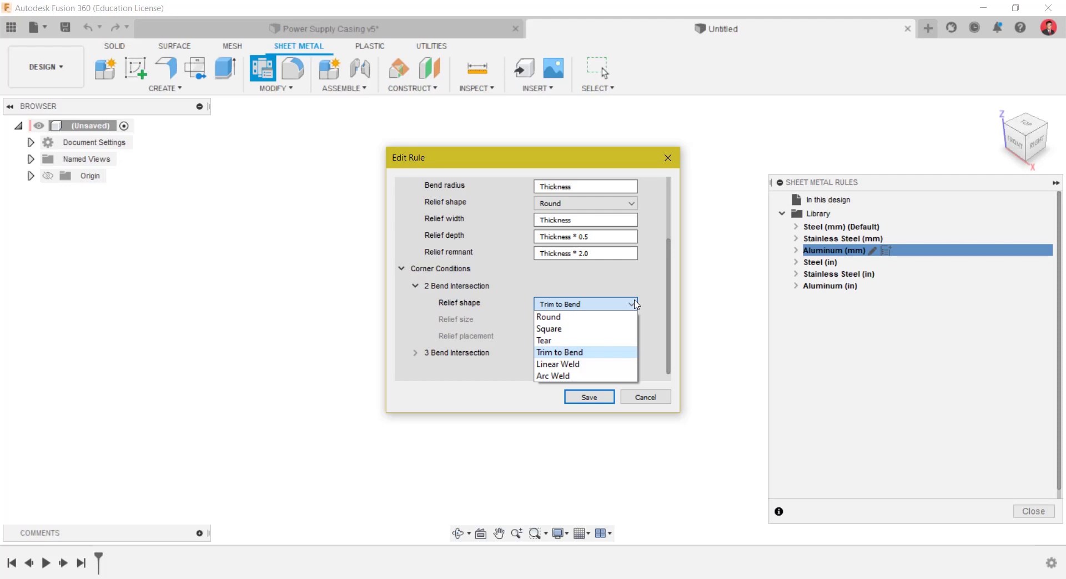
click(634, 304)
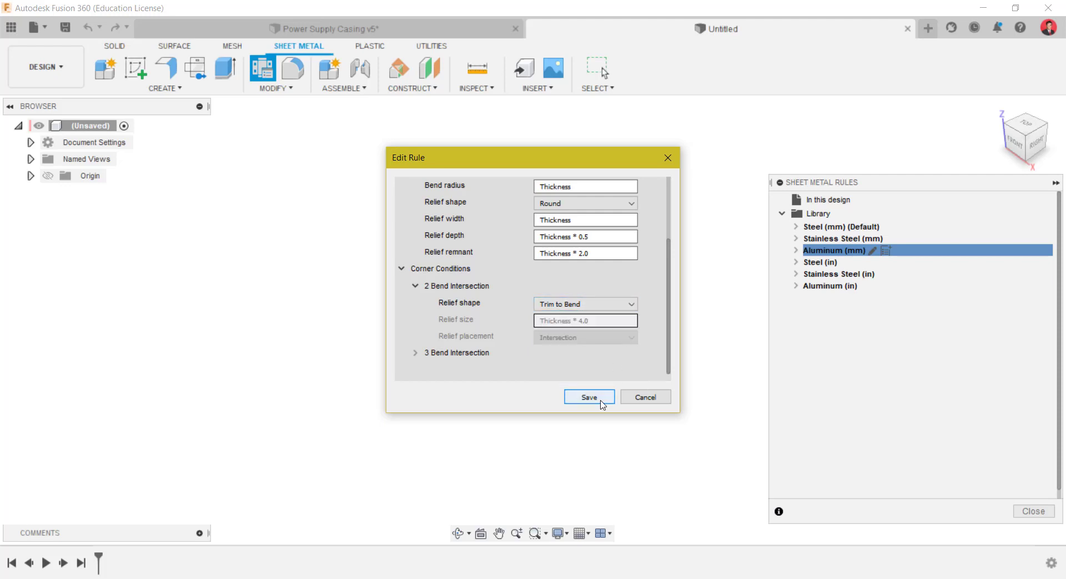
click(589, 397)
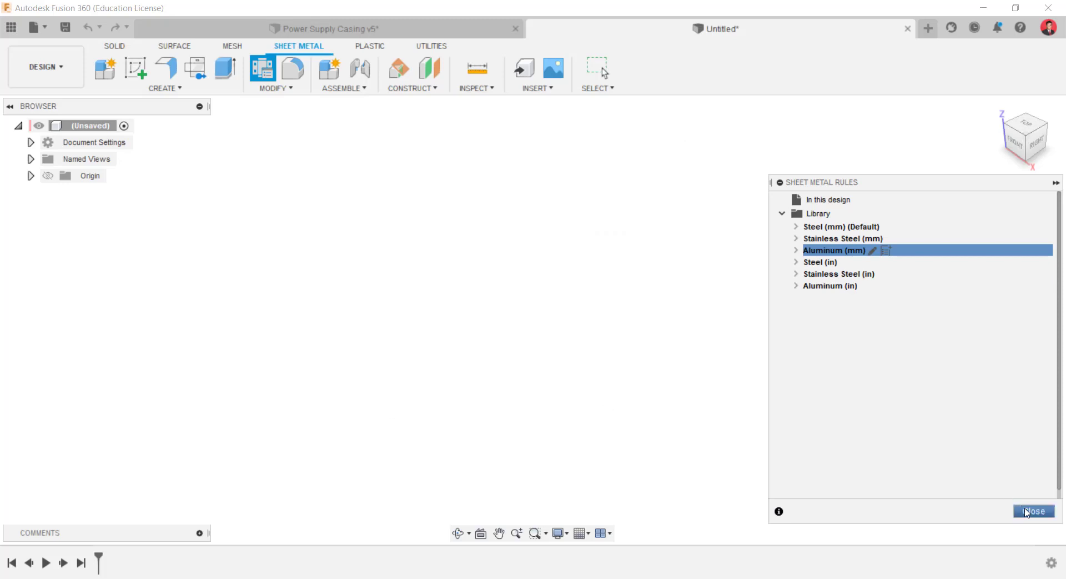
click(1027, 511)
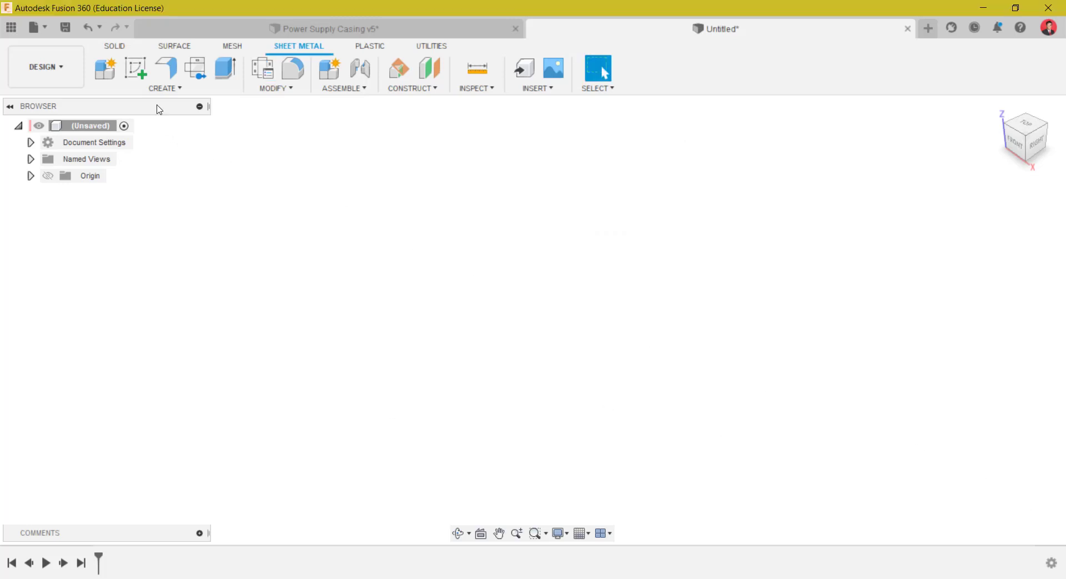
- Create an internal, activated sheet metal component named Bottom Plate that uses the Aluminum (mm) rule
click(105, 68)
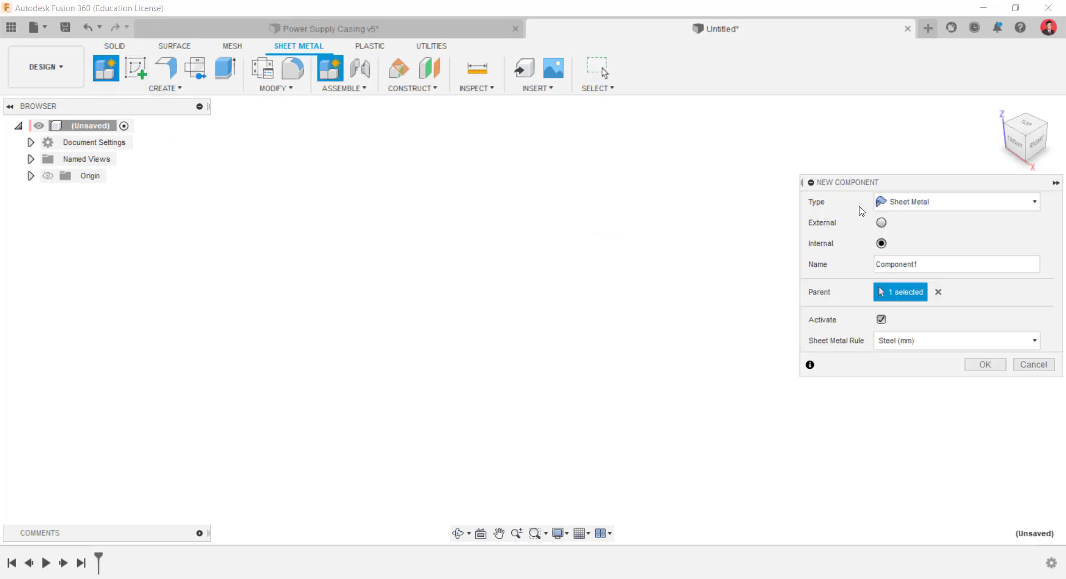
click(921, 202)
click(913, 239)
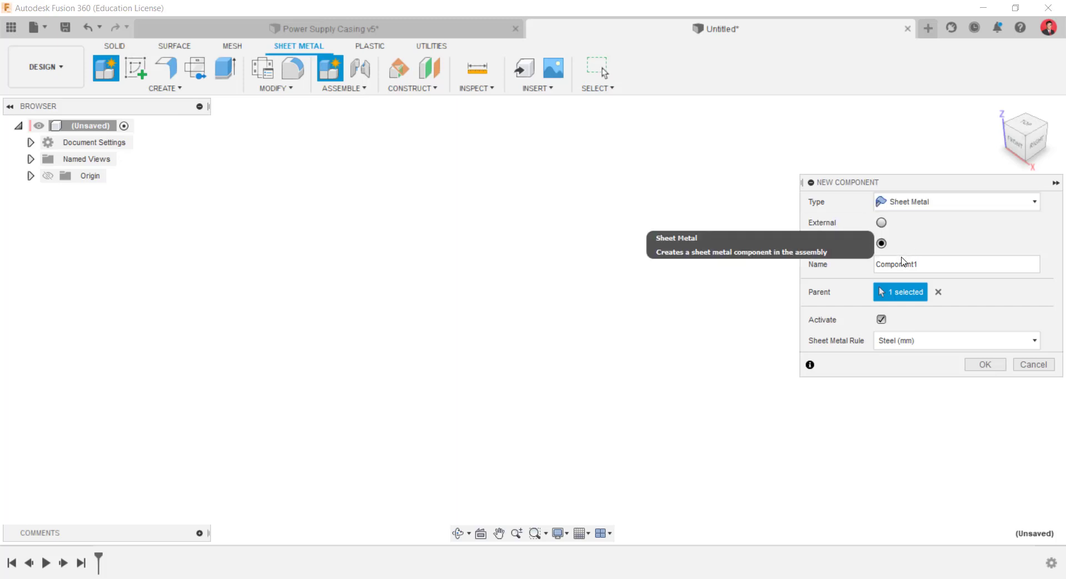
click(933, 269)
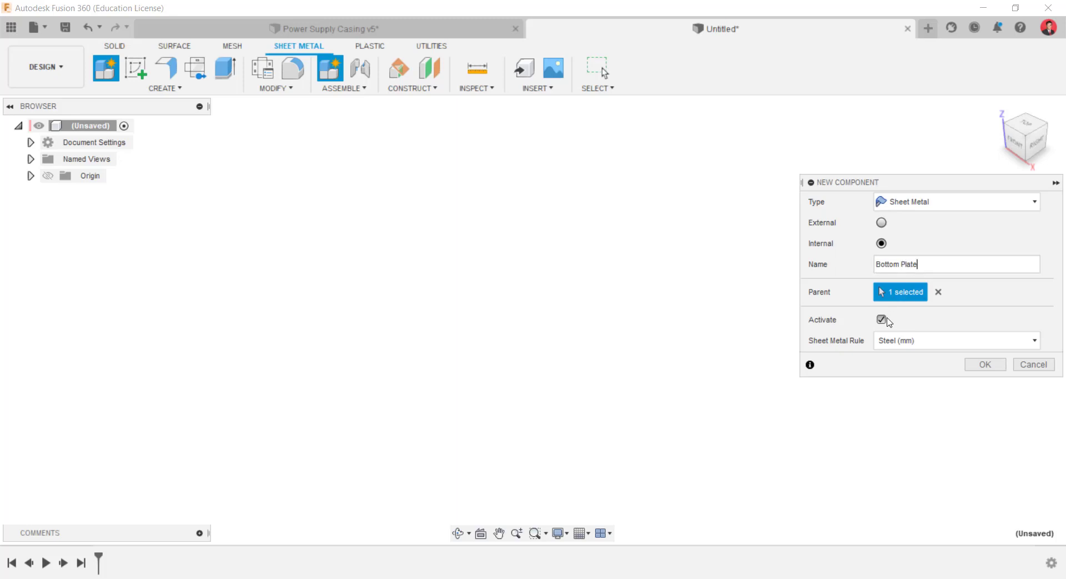
click(904, 340)
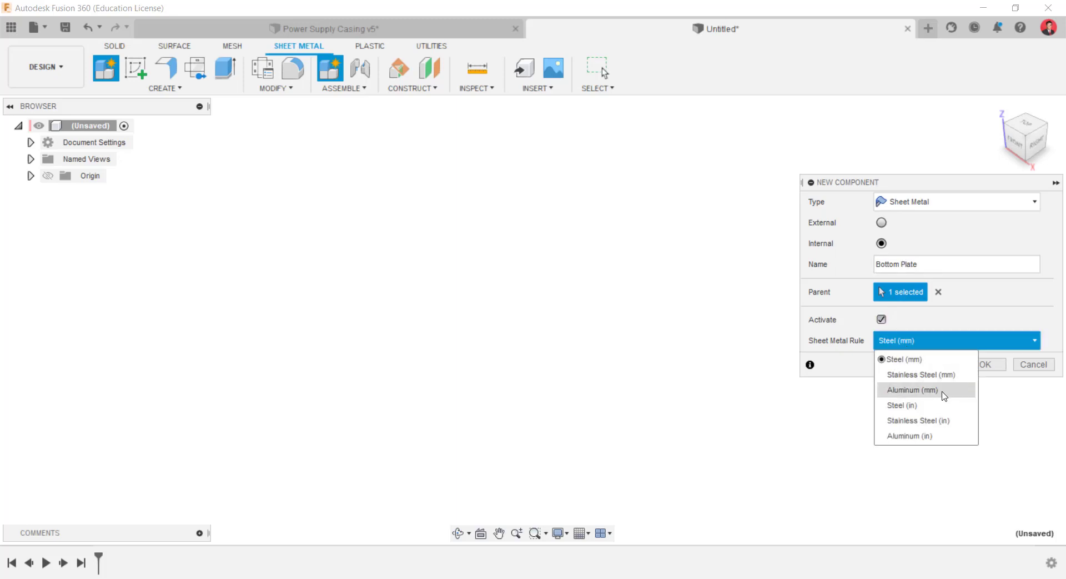
click(942, 388)
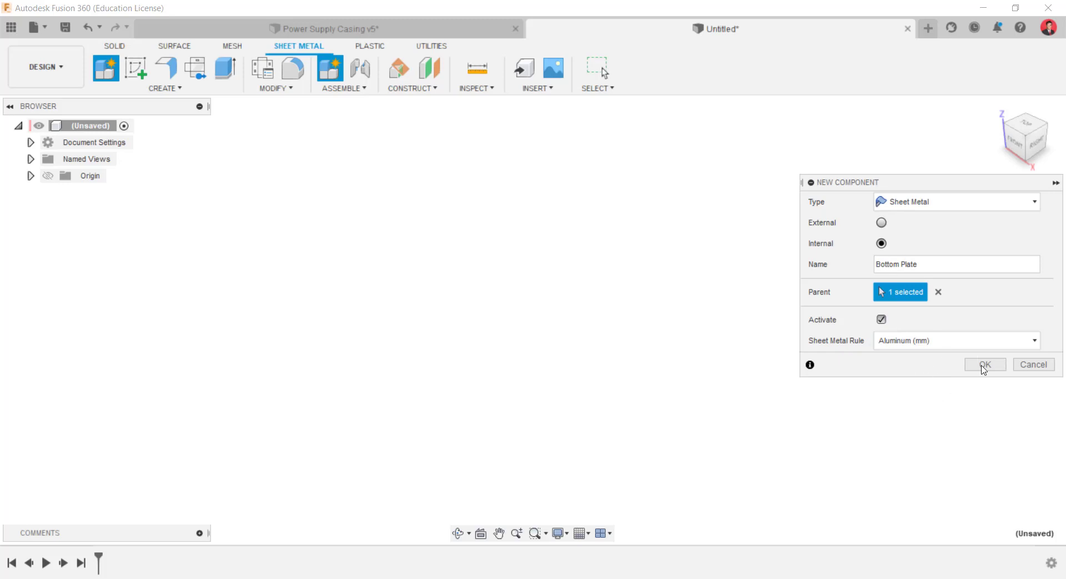
click(984, 364)
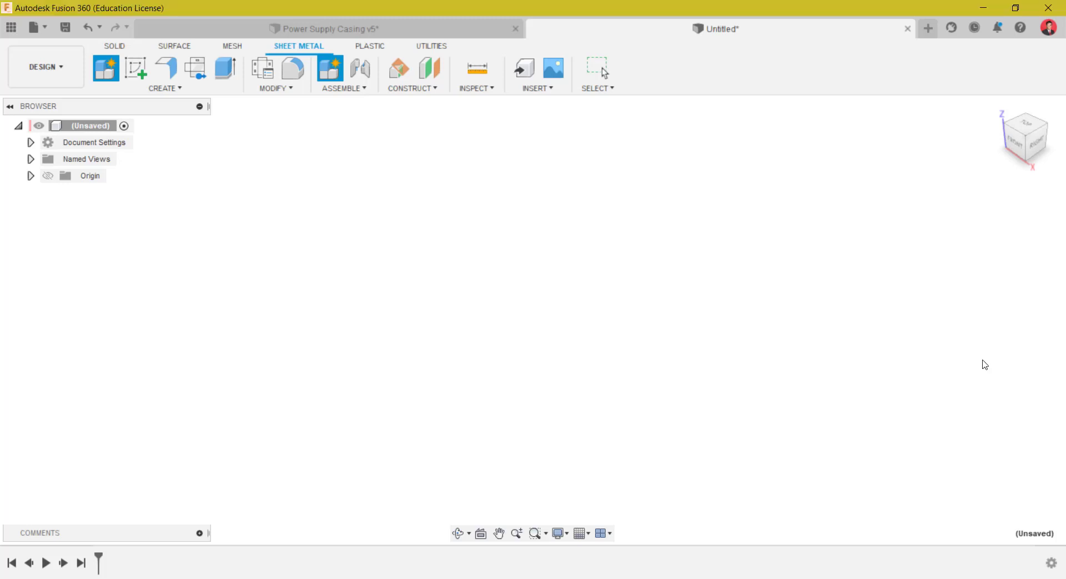
- Sketch a 150 mm by 85 mm center rectangle on the horizontal origin plane, centered on the origin, and finish the sketch
click(135, 68)
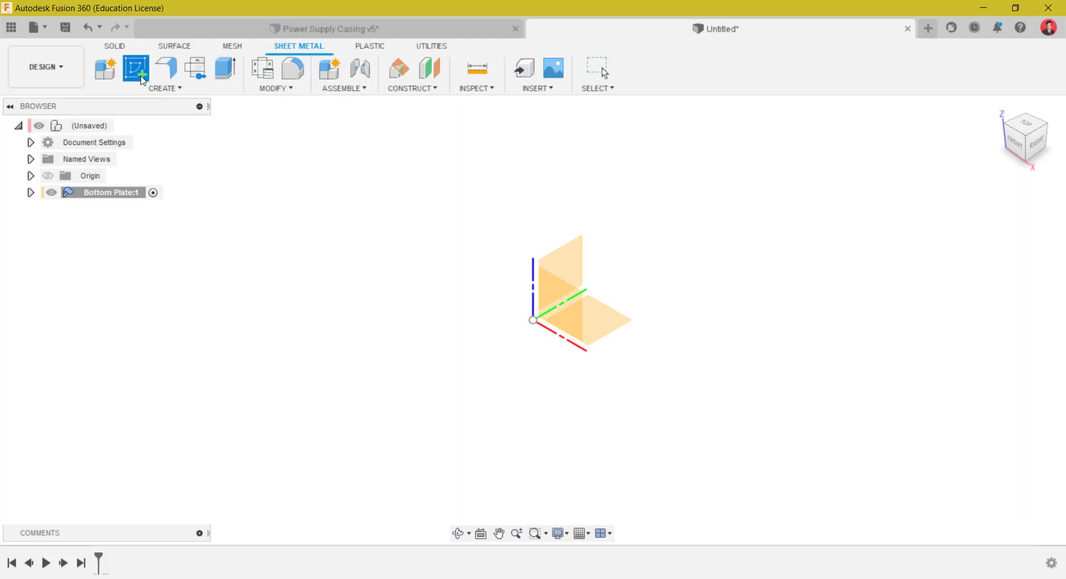
click(607, 326)
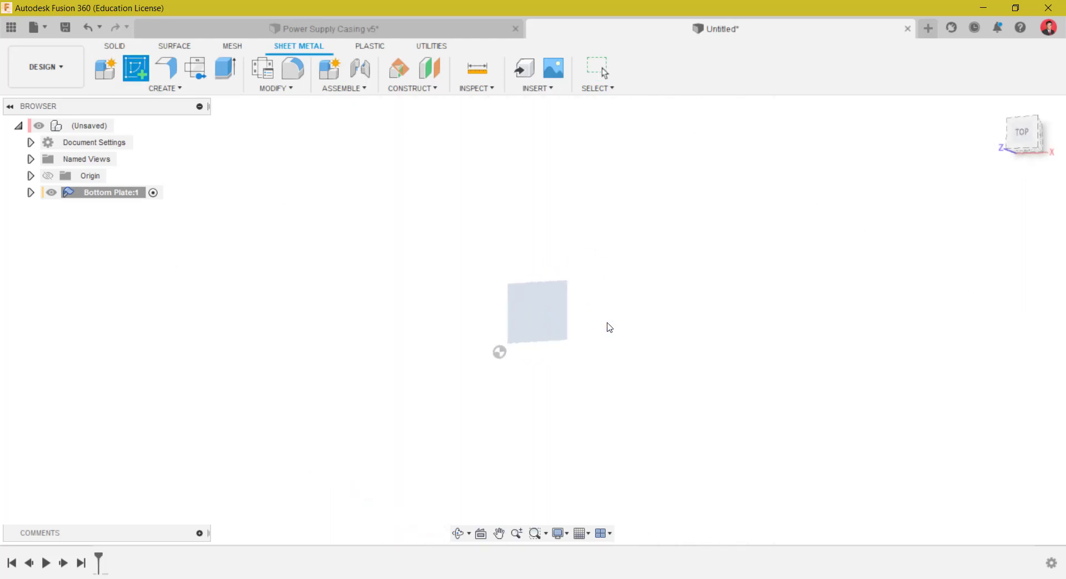
middle_drag(607, 326, 664, 243)
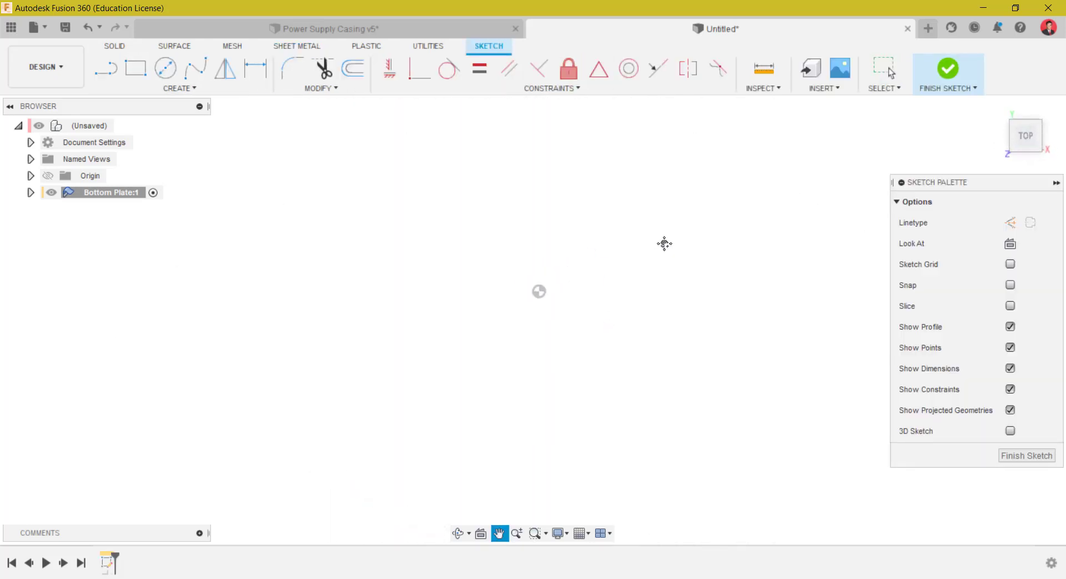
click(140, 89)
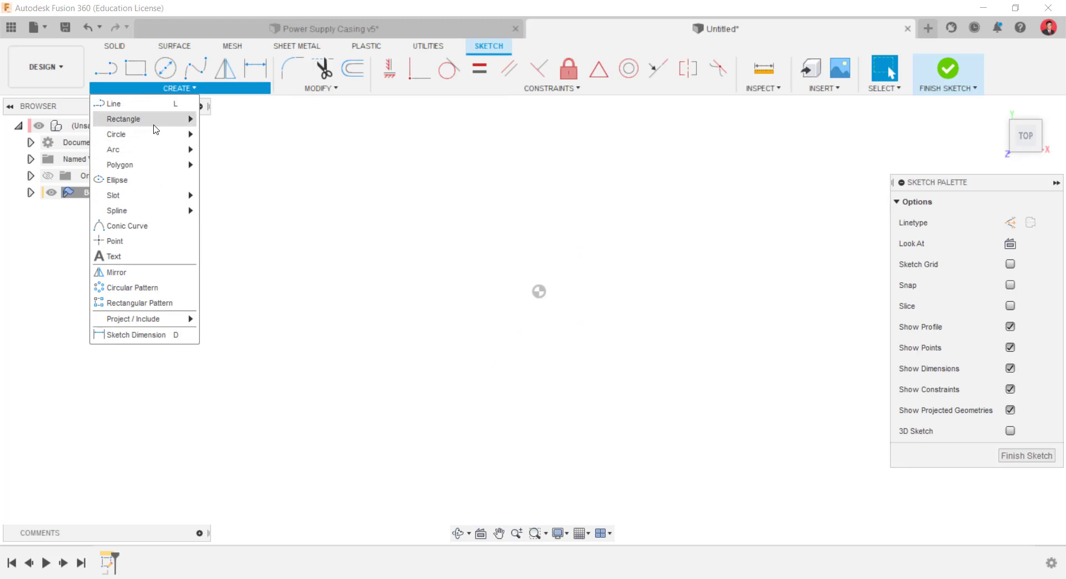
mouse_move(155, 120)
click(247, 149)
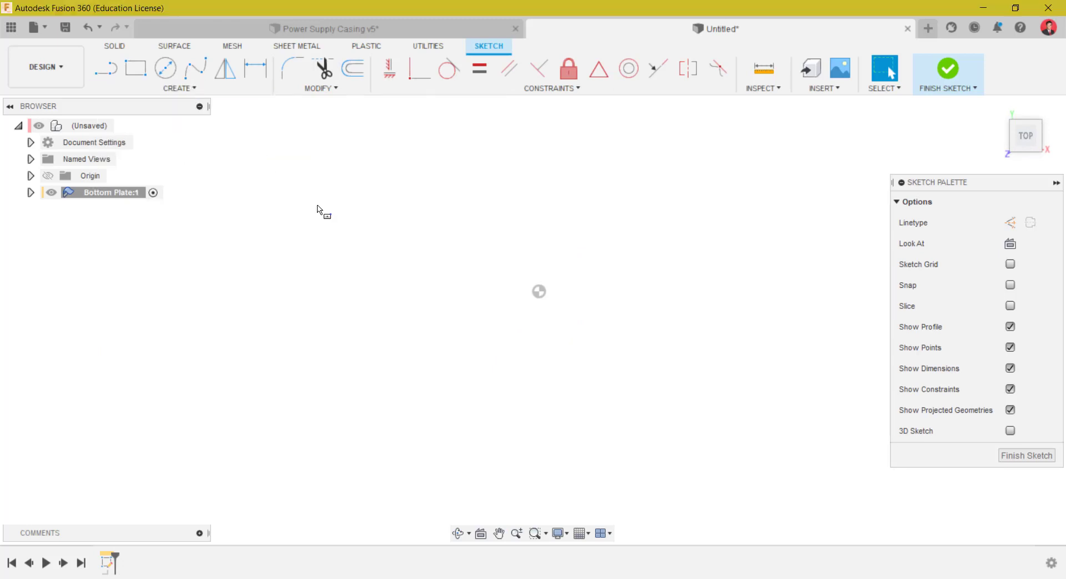
click(541, 297)
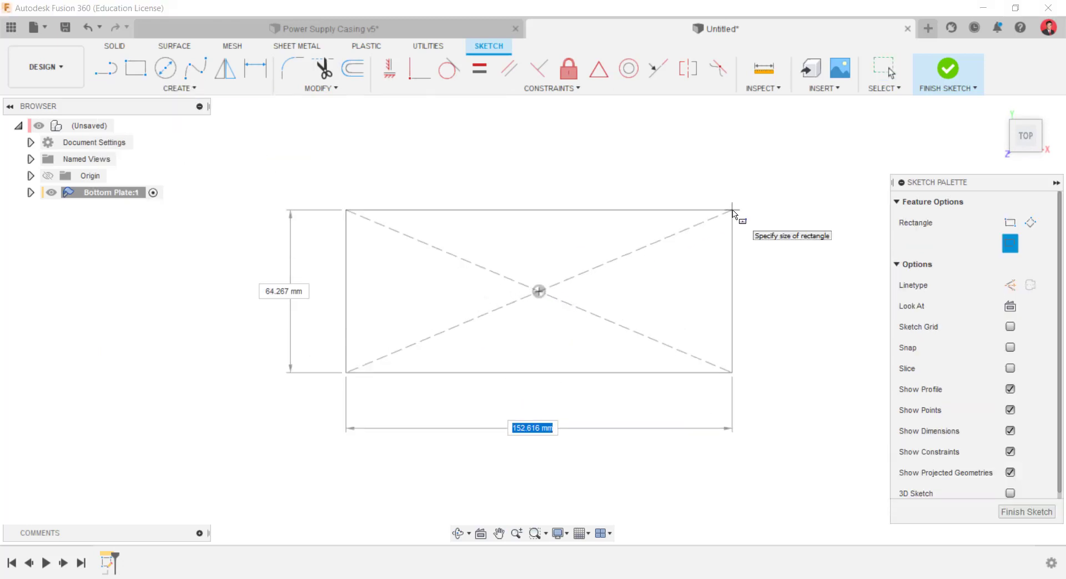
text(0)
key(Tab)
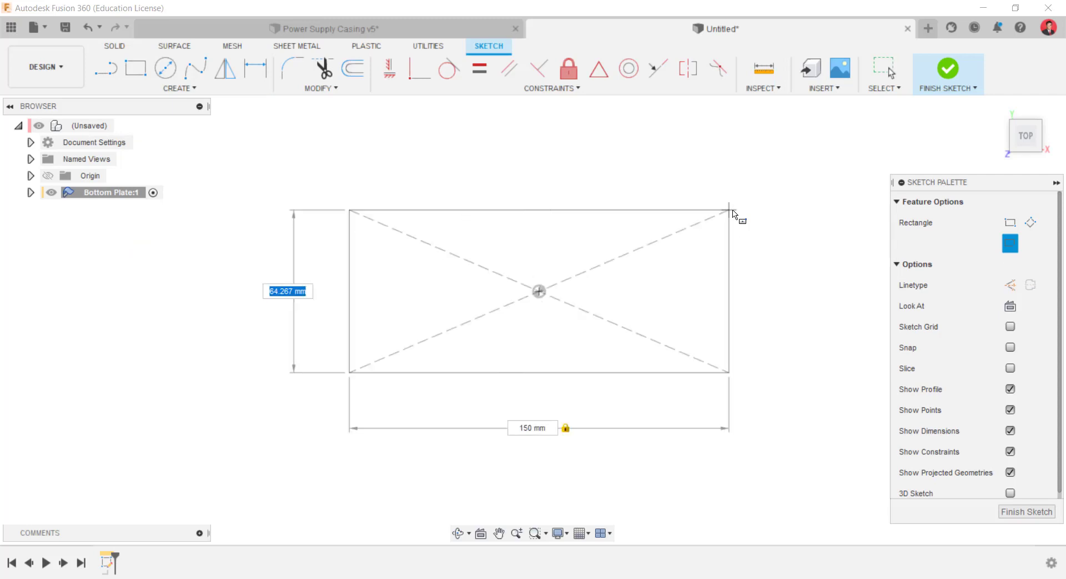
text(85)
key(Tab)
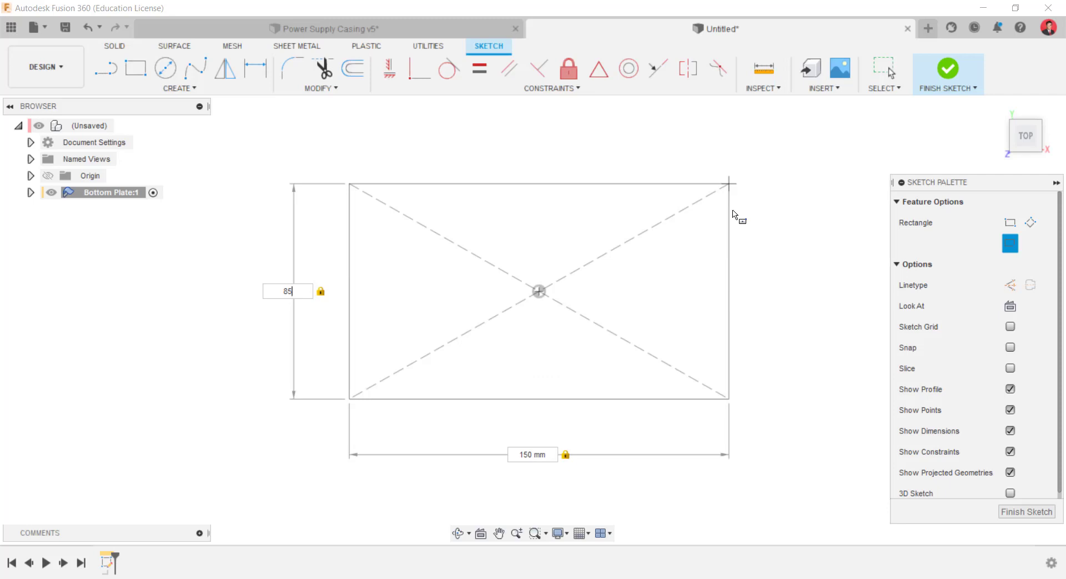
key(Return)
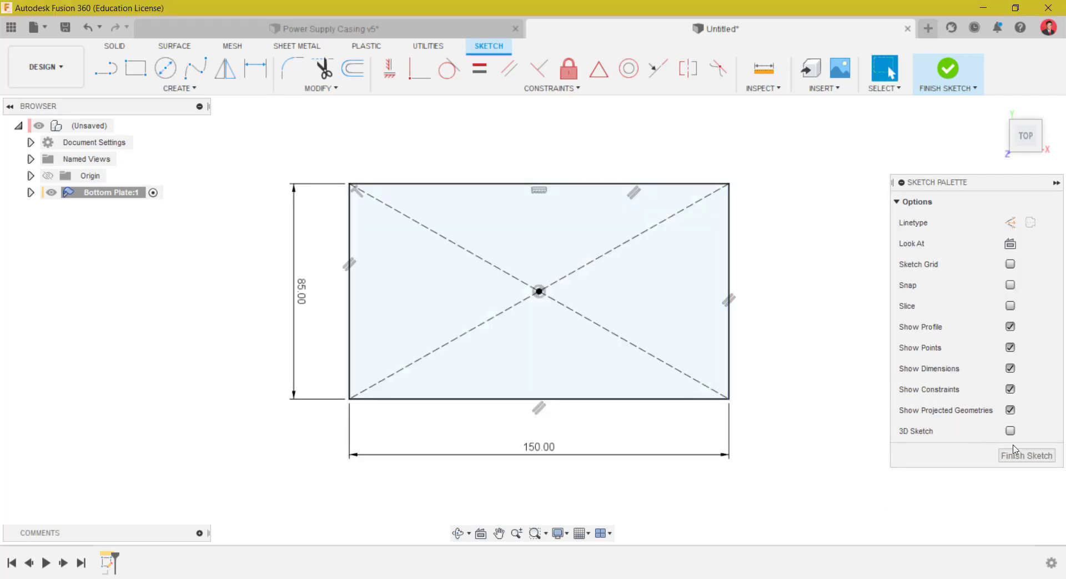
click(1024, 456)
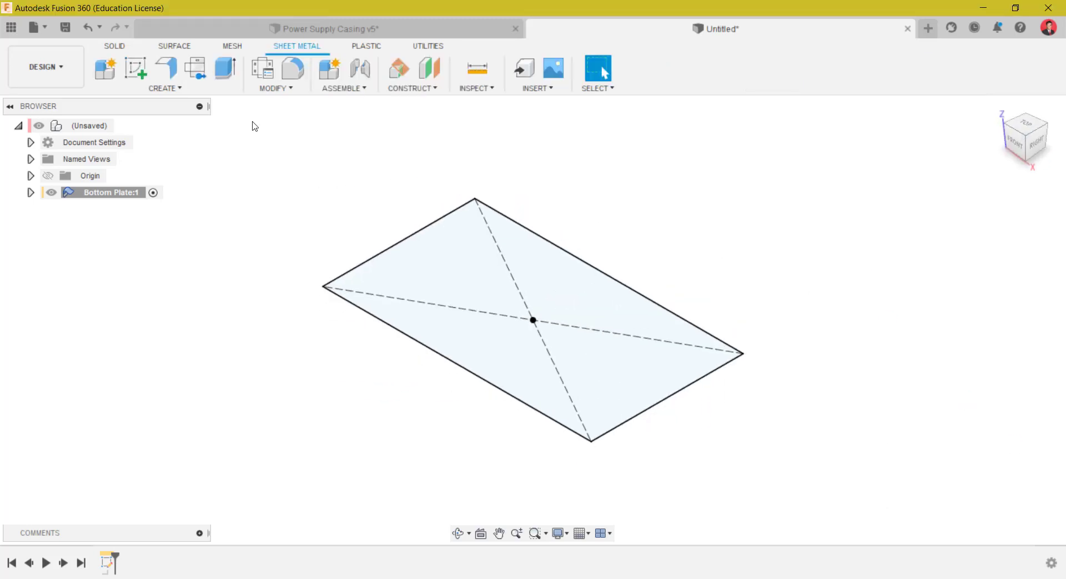
- Create a base flange from the rectangle profile as a new body, with its thickness on Side 2
click(173, 71)
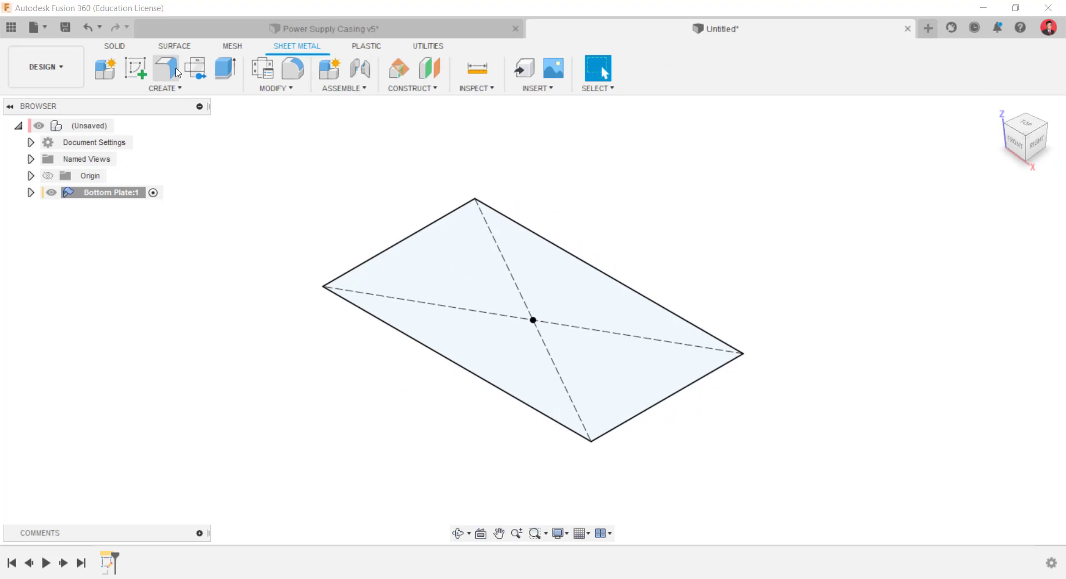
click(578, 312)
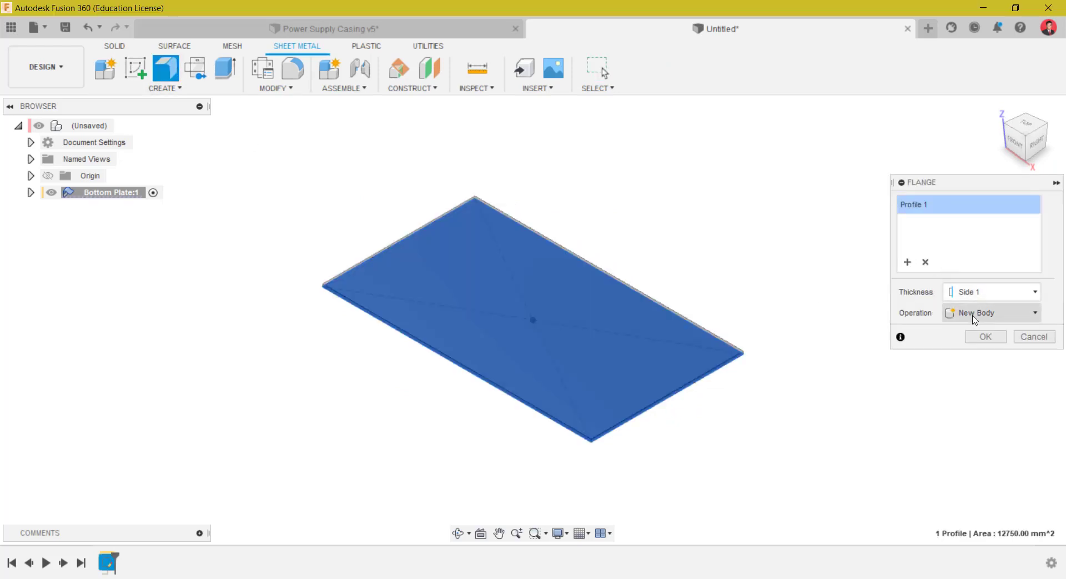
click(973, 313)
click(973, 318)
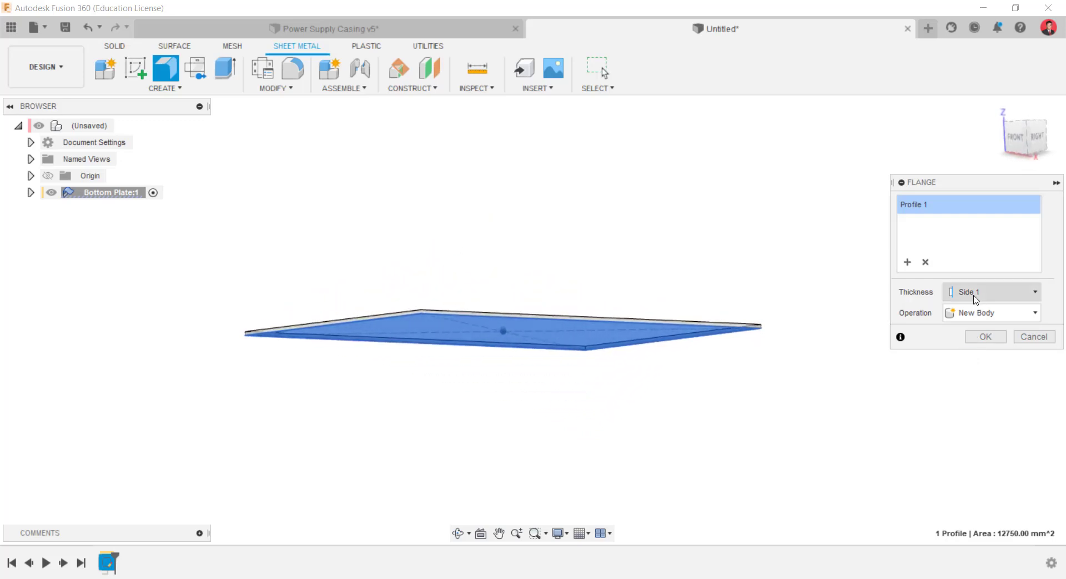
click(994, 292)
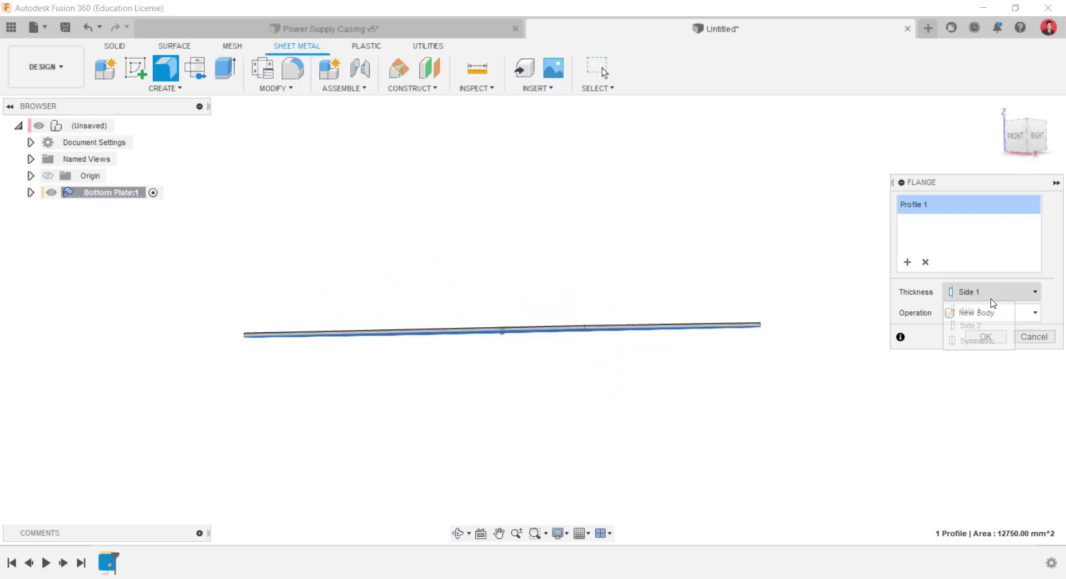
click(993, 325)
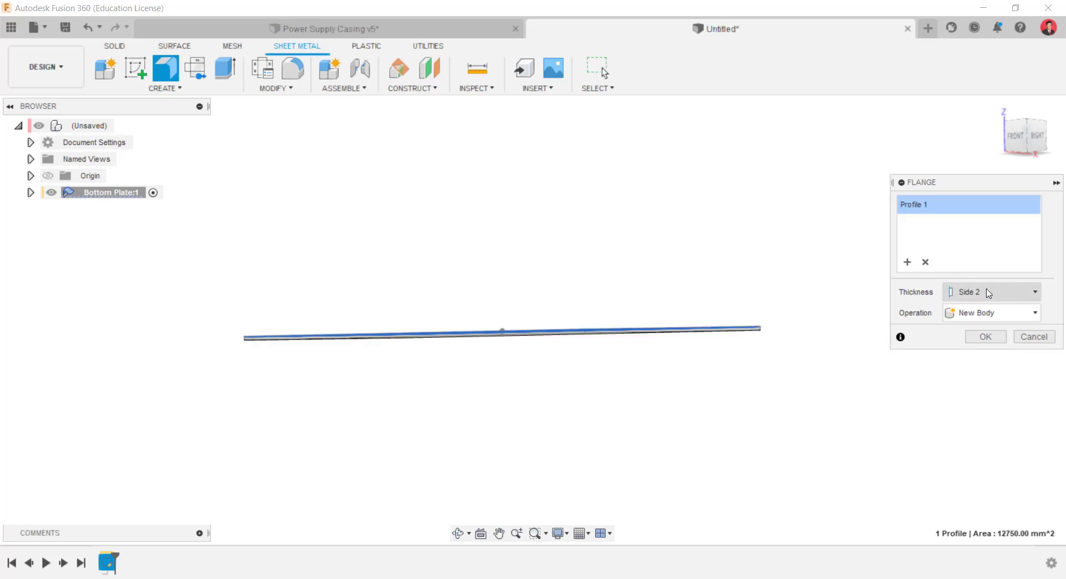
click(993, 292)
click(992, 311)
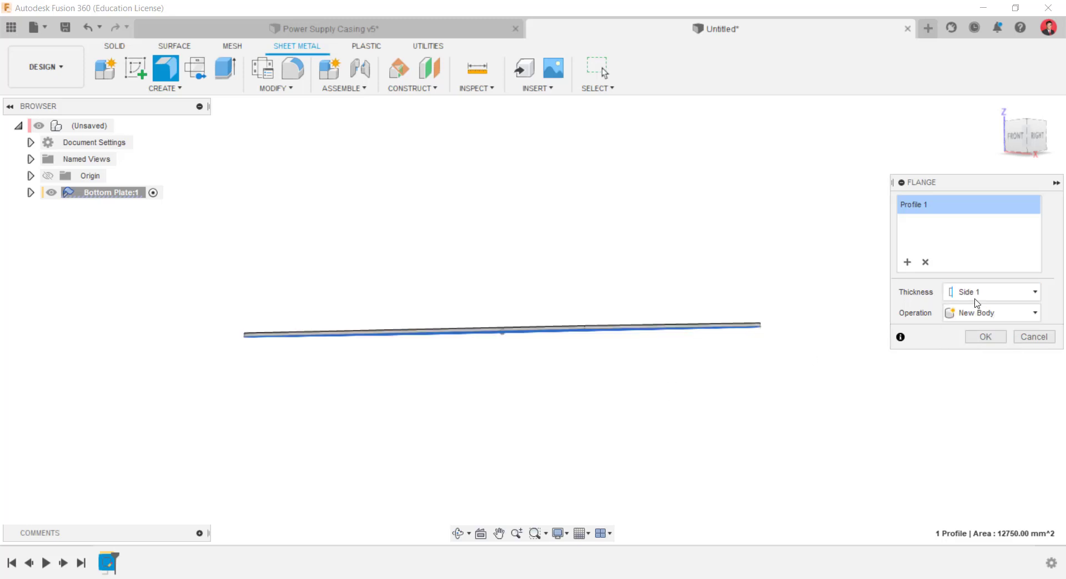
click(978, 292)
click(983, 325)
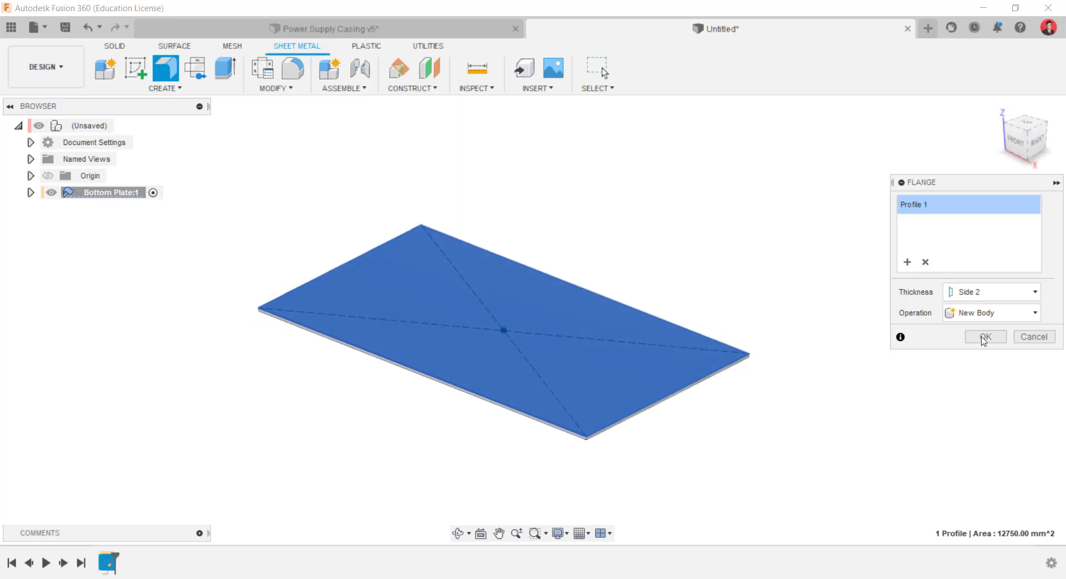
click(984, 337)
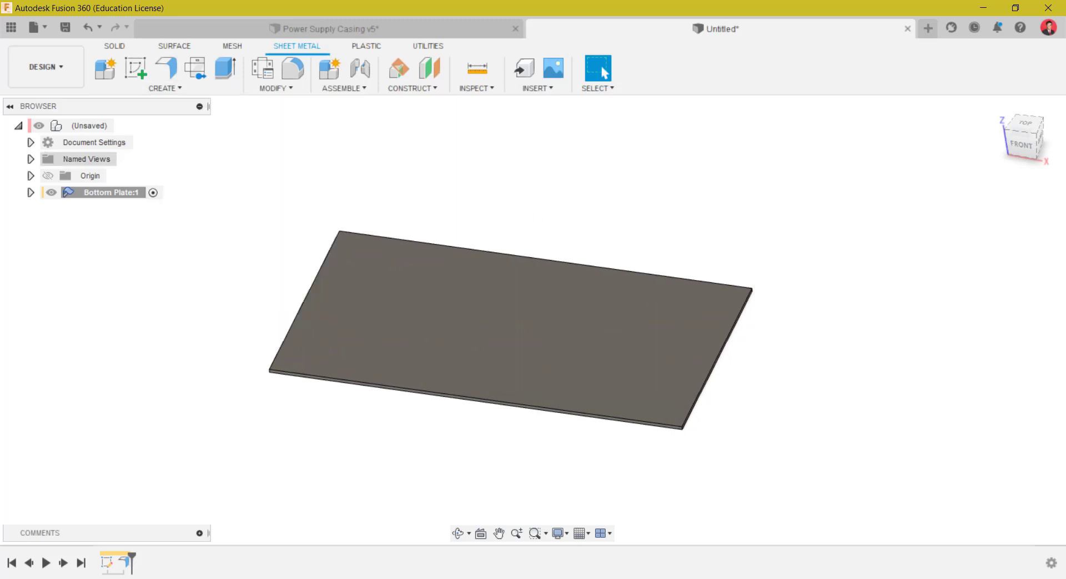
- Set up a full-edge flange along the plate's rear long edge, with a height of 30 mm and an angle of 90 degrees
click(178, 71)
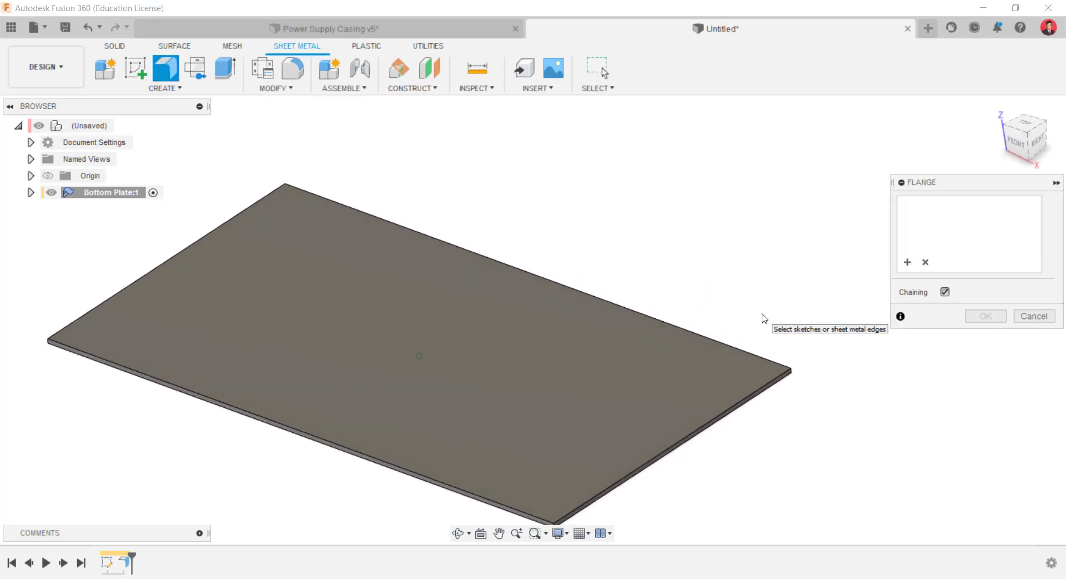
click(700, 339)
drag(552, 239, 541, 137)
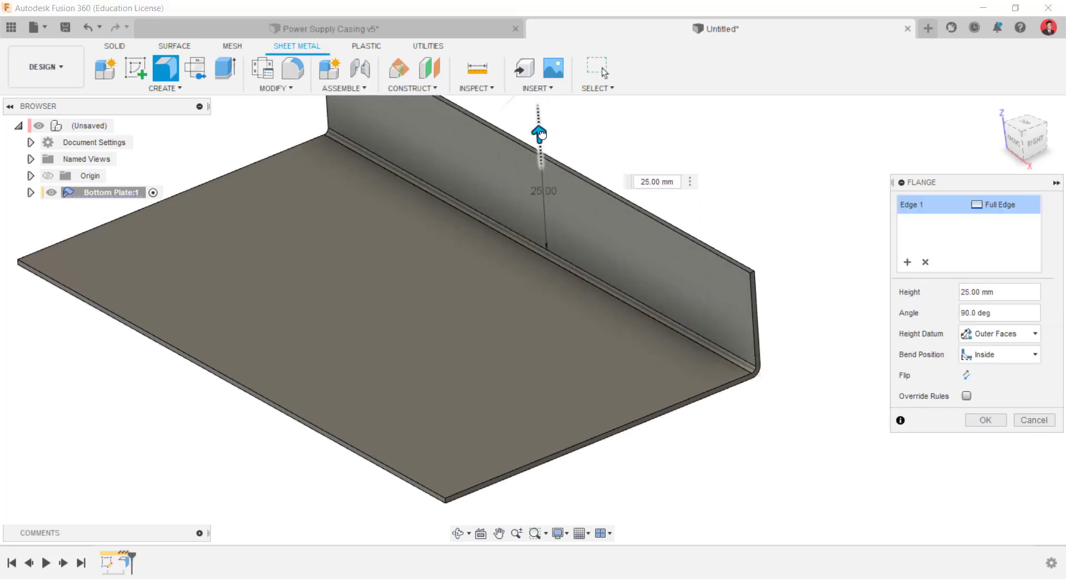
drag(541, 207, 541, 189)
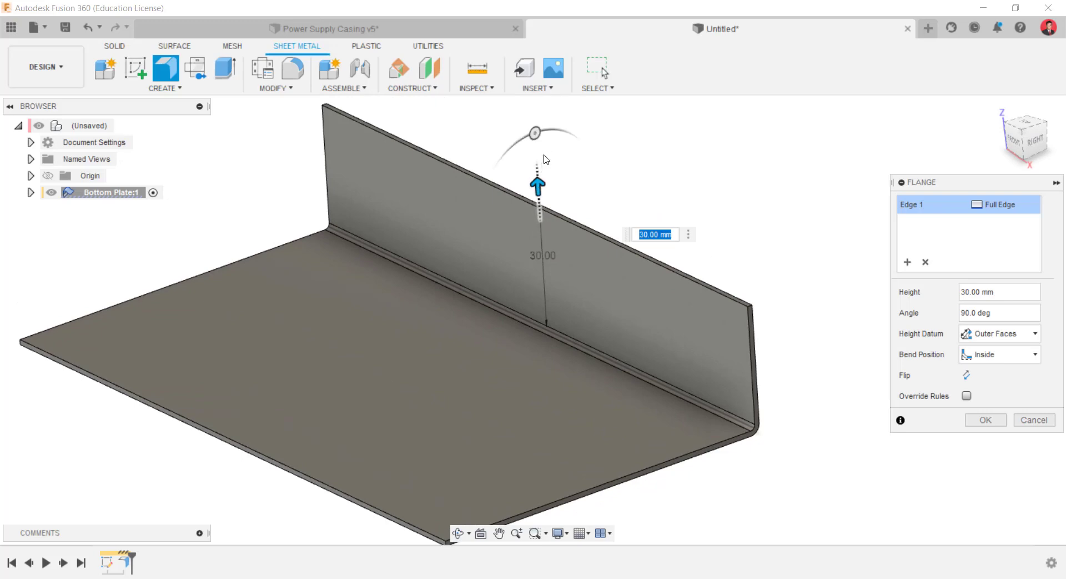
mouse_move(535, 132)
mouse_down()
mouse_move(516, 152)
mouse_move(528, 143)
mouse_up()
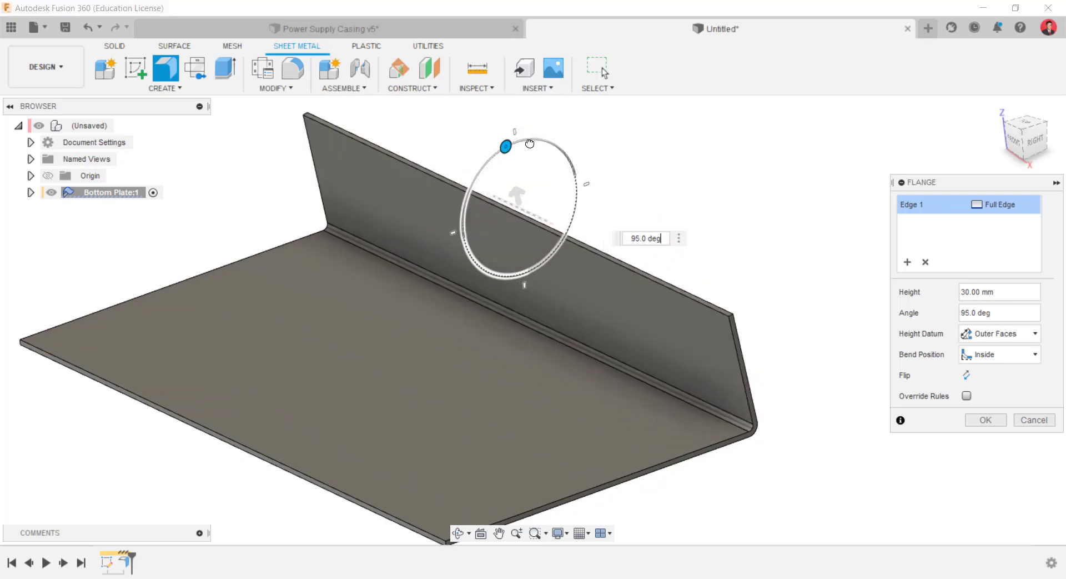
shift+middle_drag(528, 144, 561, 190)
mouse_move(561, 191)
mouse_down()
mouse_move(528, 199)
mouse_move(530, 131)
mouse_move(638, 202)
mouse_move(568, 194)
mouse_move(599, 195)
mouse_move(582, 192)
mouse_up()
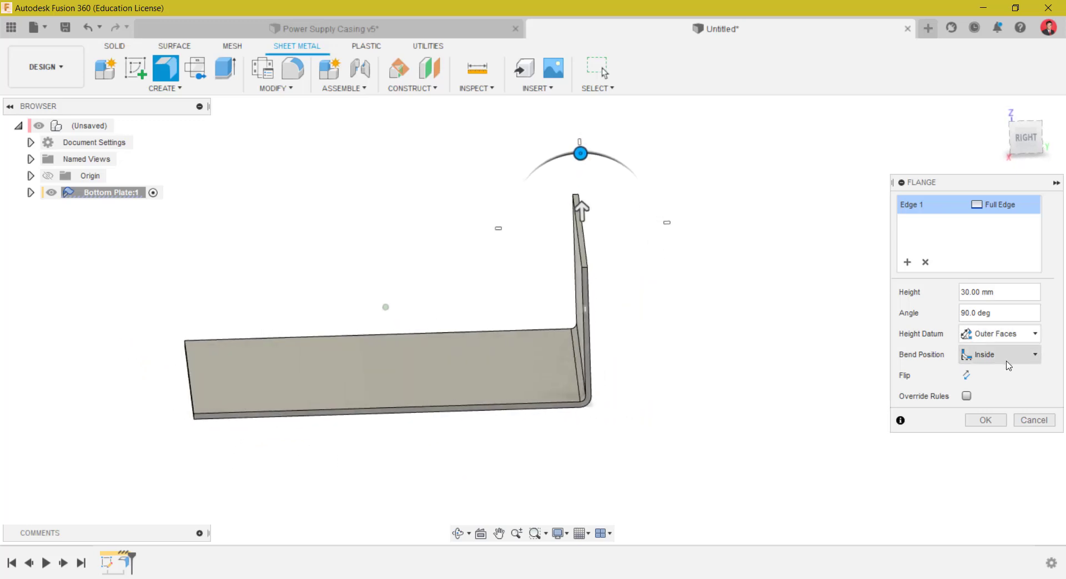
- Compare the Outside, Adjacent and Tangent bend positions for the rear flange, set it back to Inside, and create the flange
click(1008, 360)
click(999, 367)
click(1000, 361)
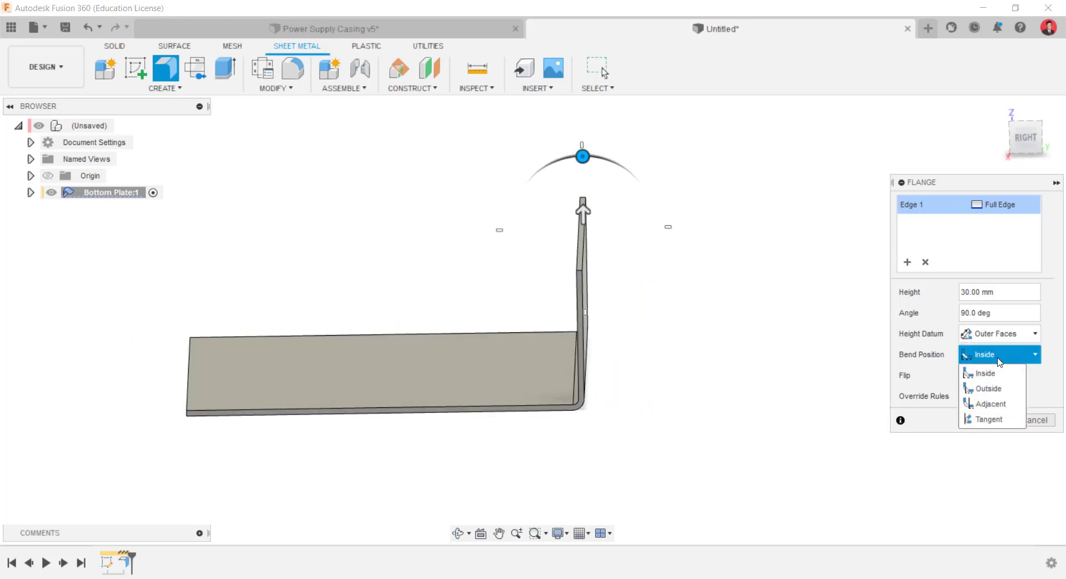
click(994, 392)
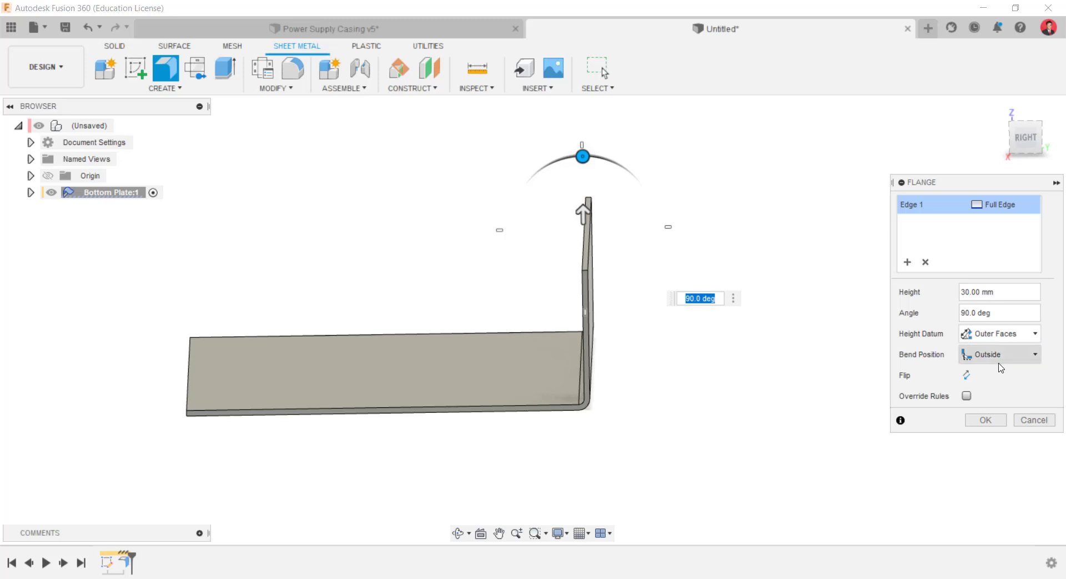
click(1001, 363)
click(991, 404)
click(1003, 361)
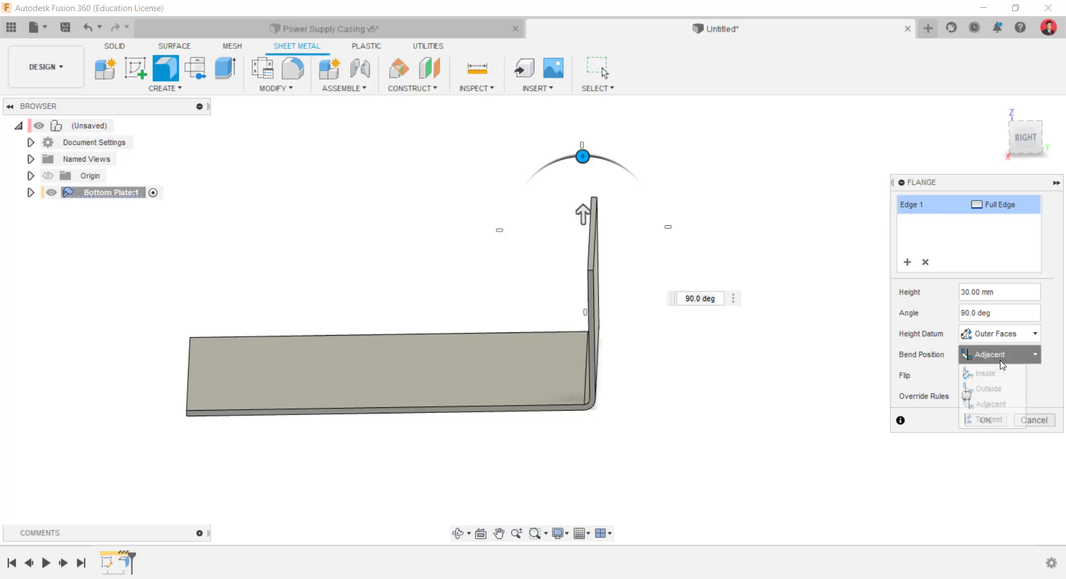
click(998, 419)
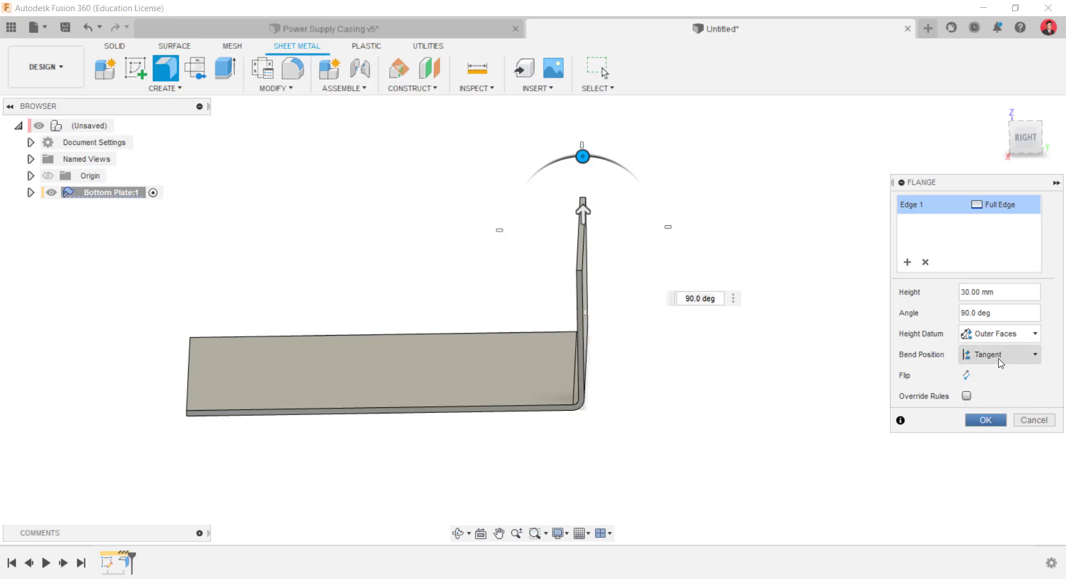
click(1001, 363)
click(999, 373)
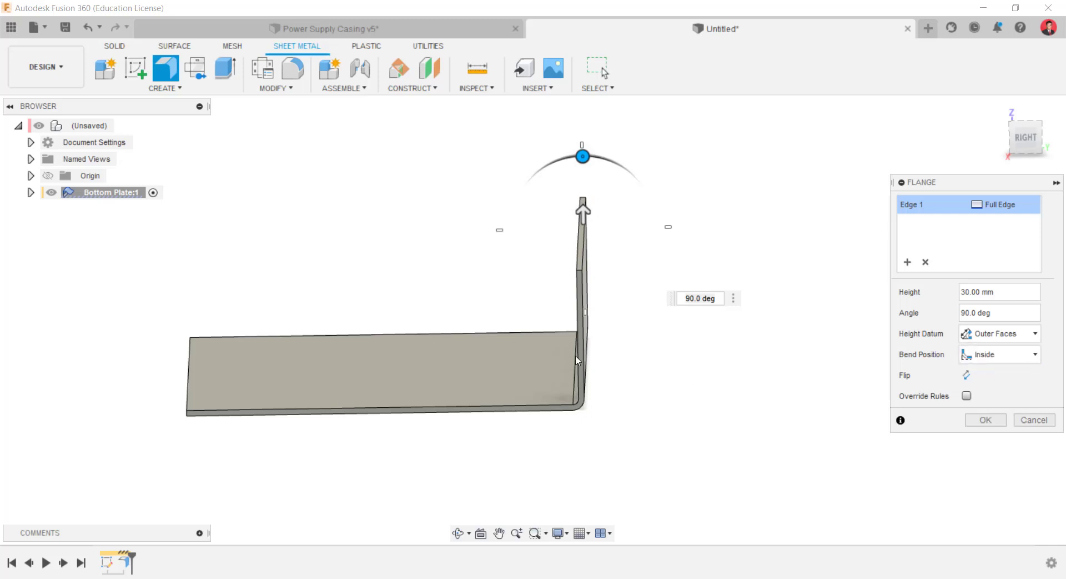
shift+middle_drag(833, 337, 957, 307)
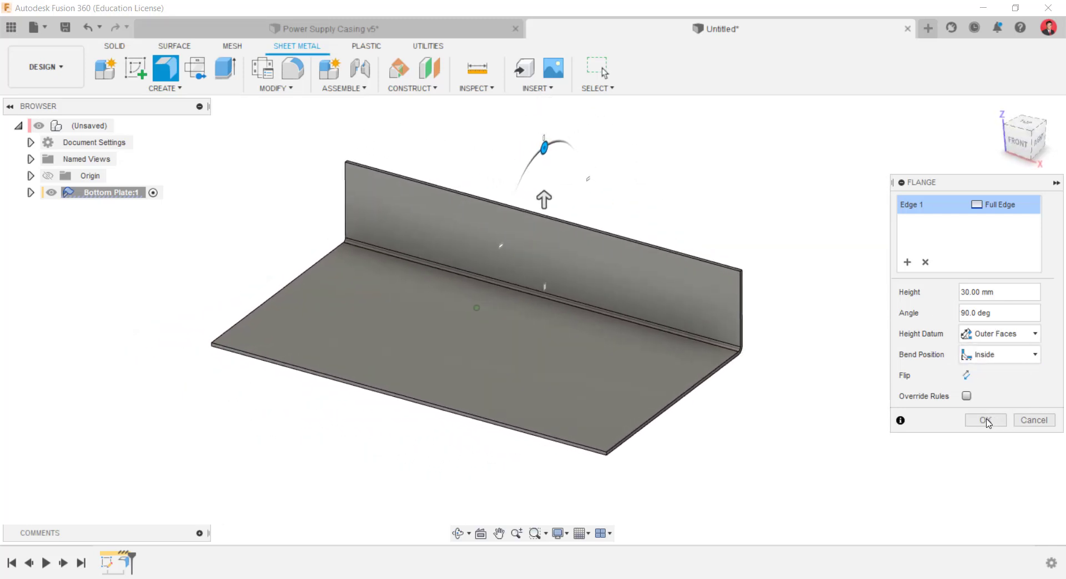
click(986, 422)
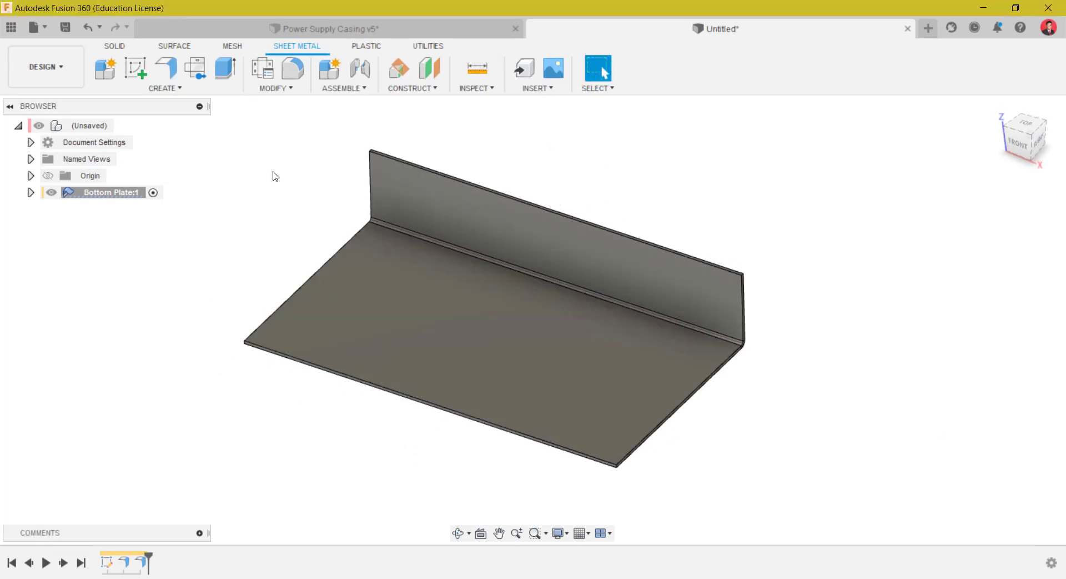
- Set up an upward flange on the plate's front long edge with a height of 15 mm
click(171, 69)
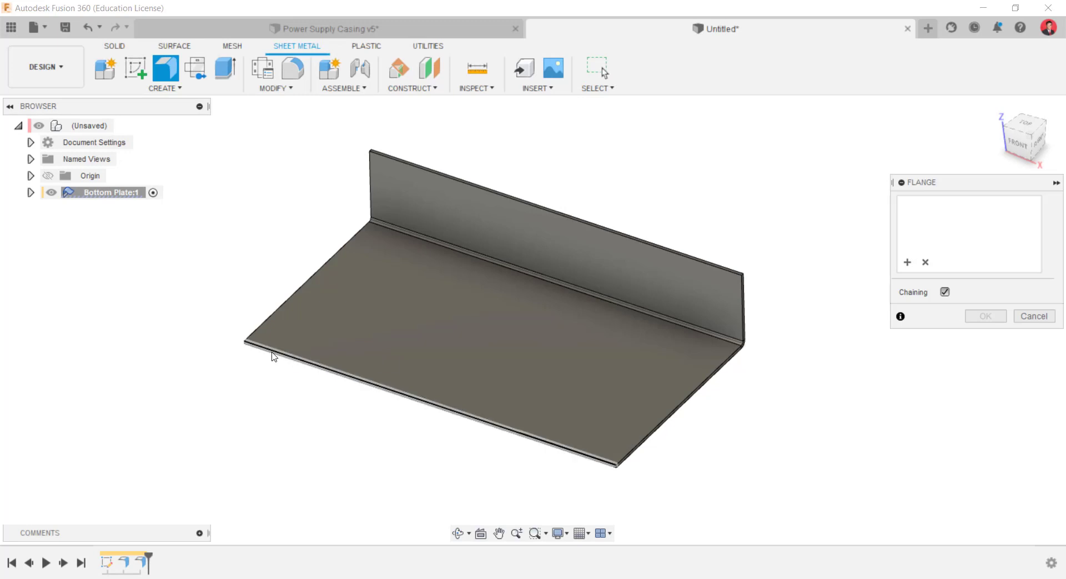
click(274, 356)
drag(429, 391, 428, 345)
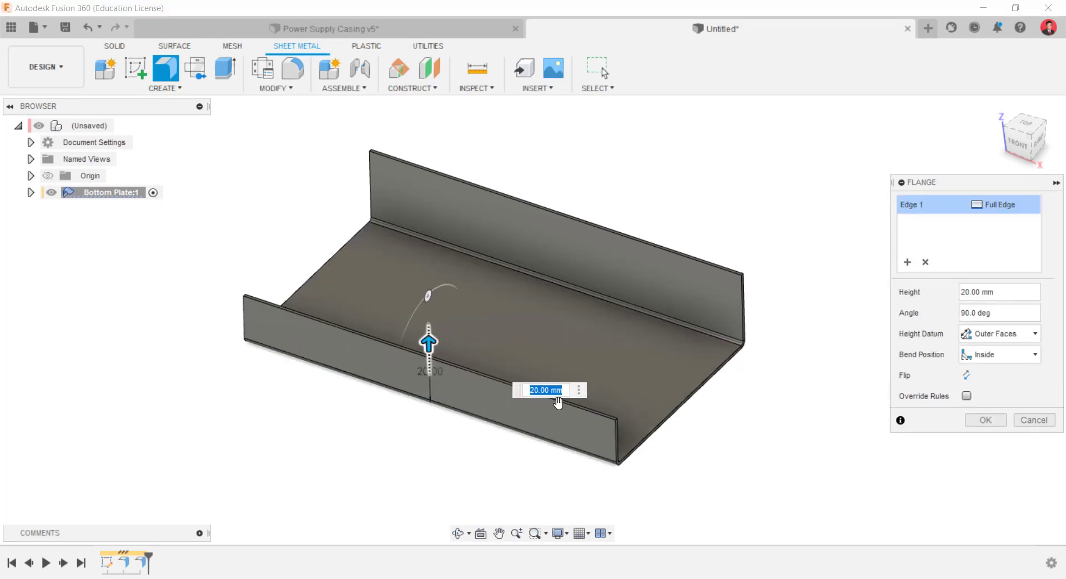
text(15)
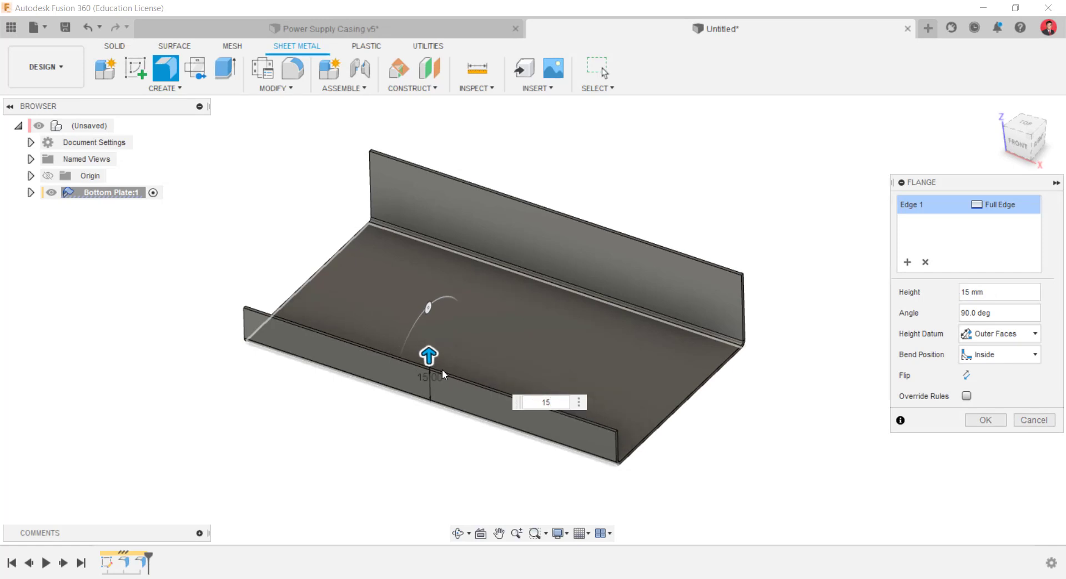
- Limit the front flange to a small tab using Two Offset with offsets of -2 mm and -133 mm, and create it
click(1007, 206)
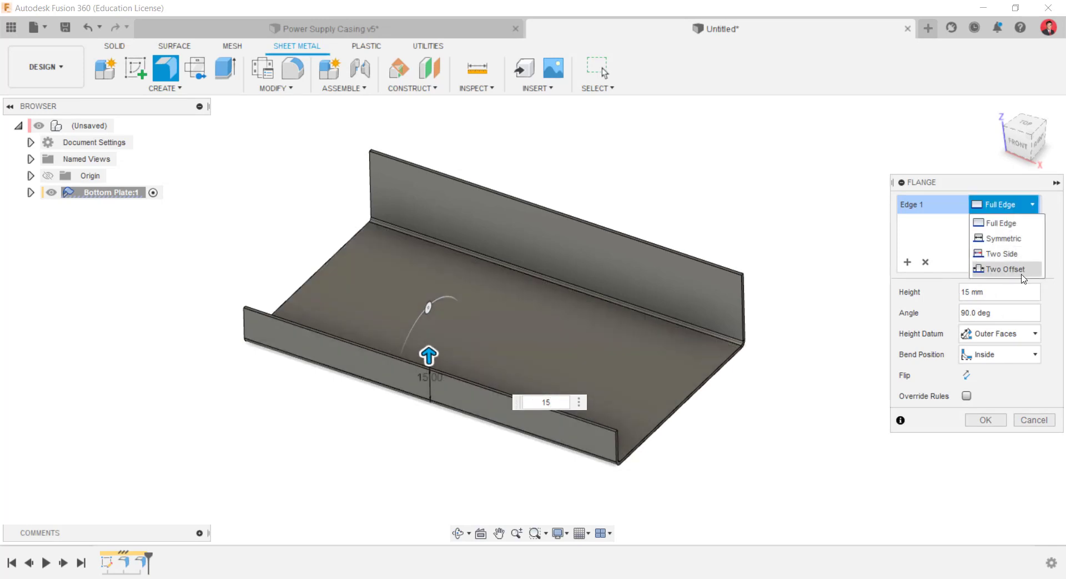
click(999, 268)
click(231, 336)
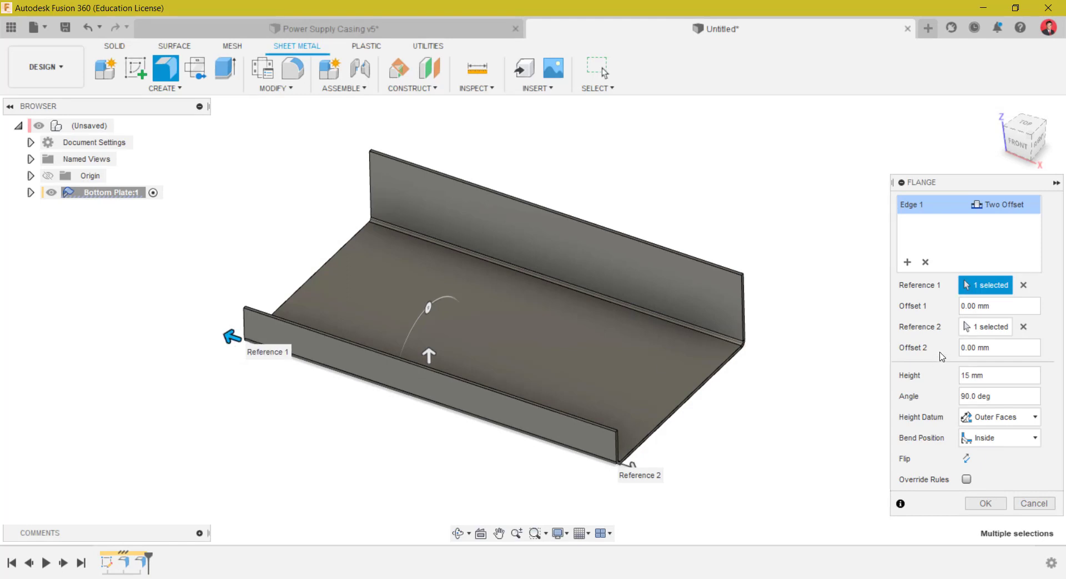
click(1018, 311)
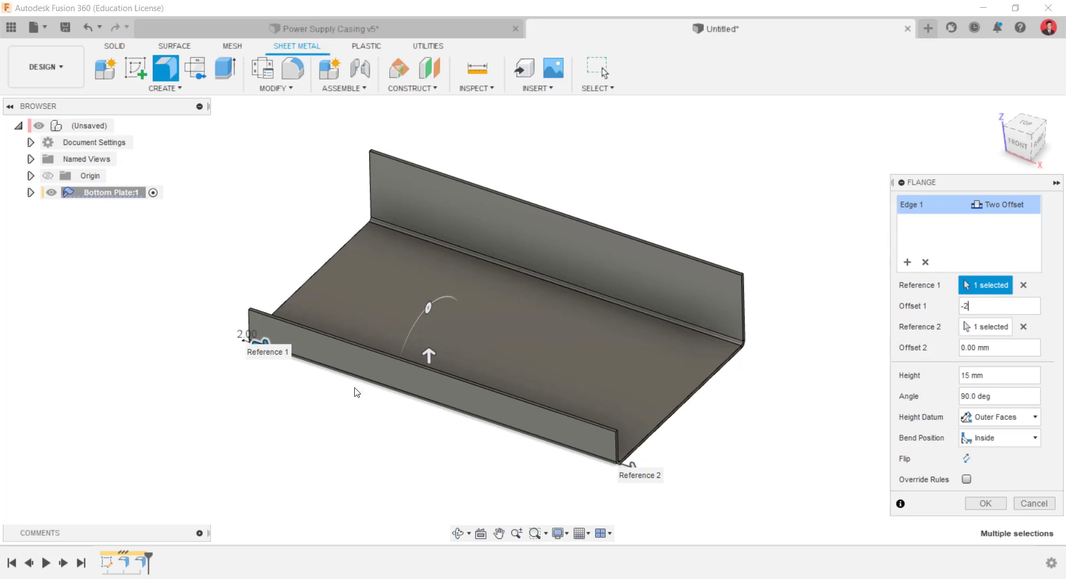
shift+middle_drag(373, 442, 777, 444)
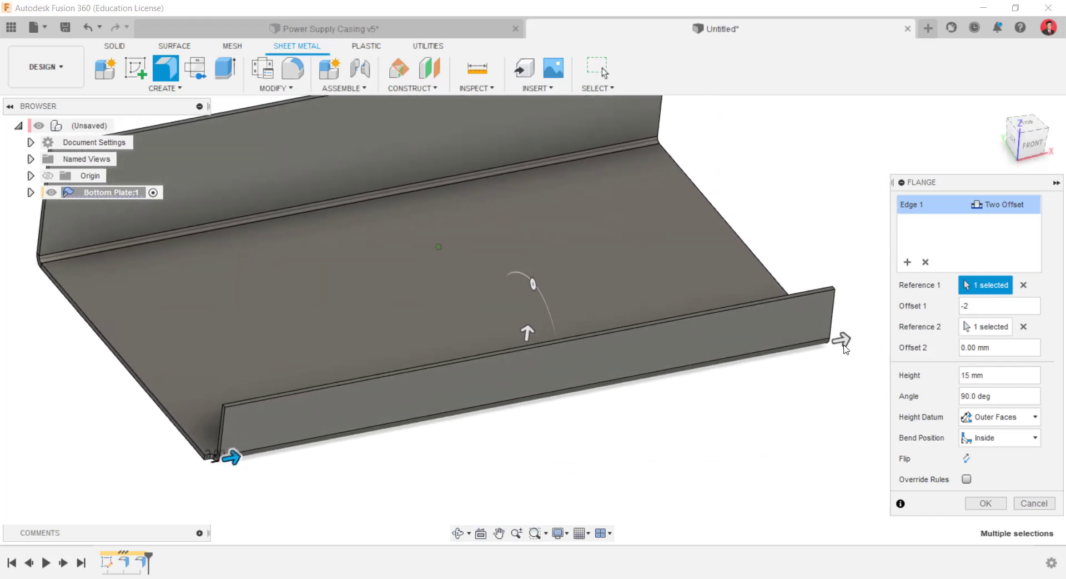
drag(841, 335, 281, 448)
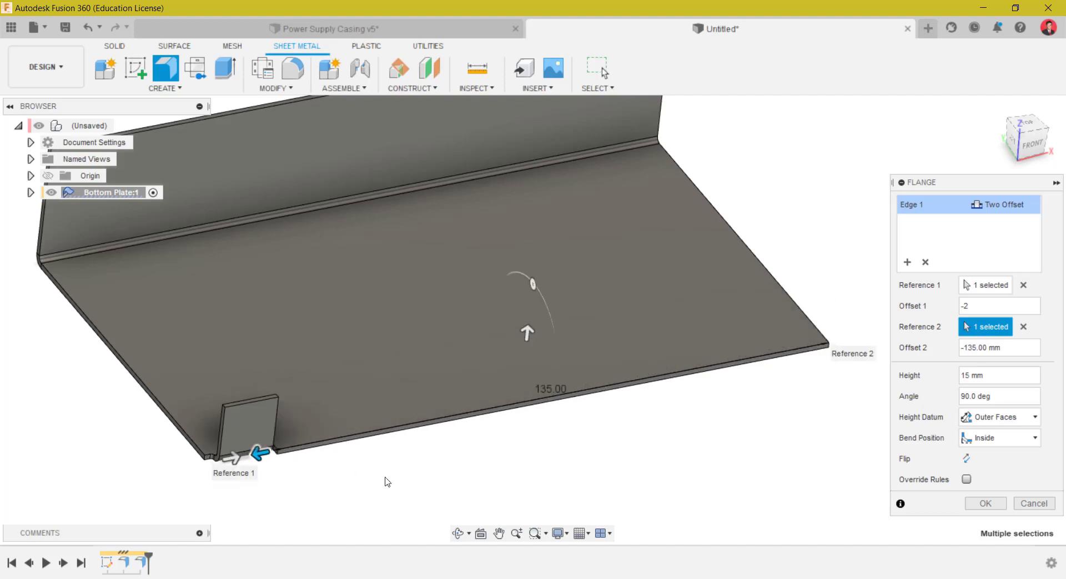
drag(1005, 353, 986, 353)
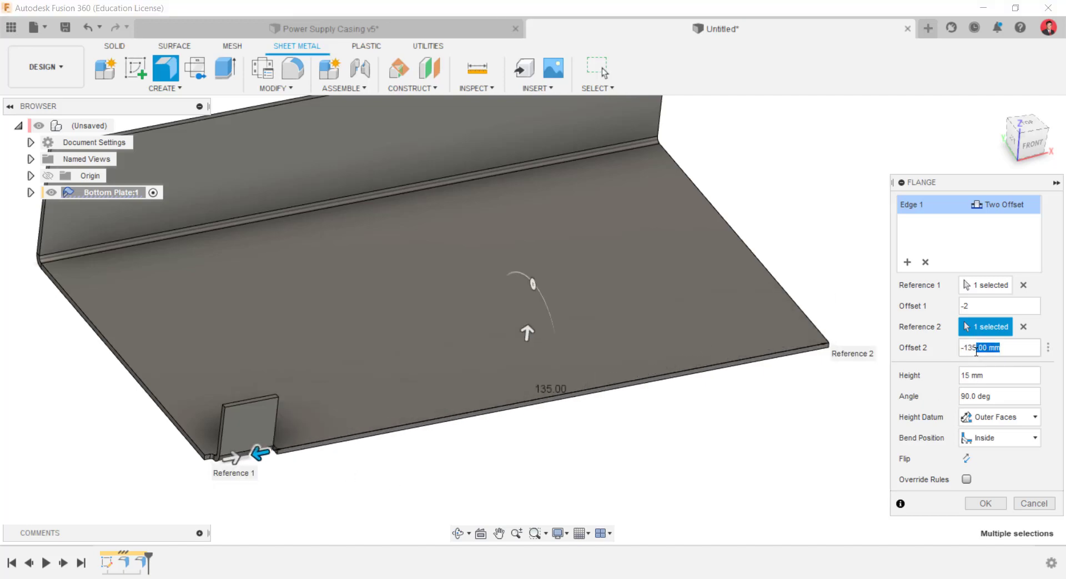
key(Return)
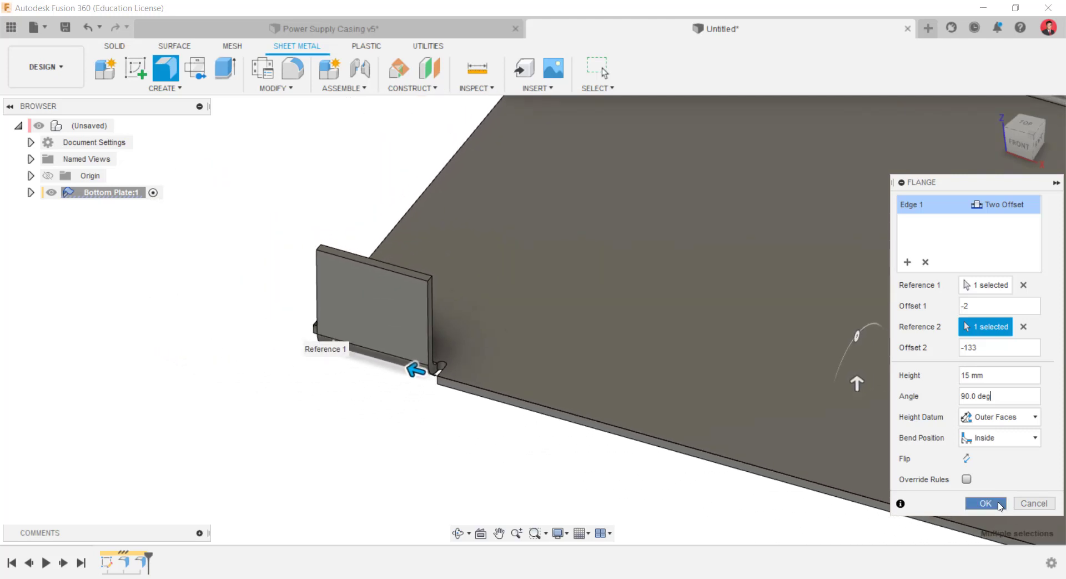
click(999, 504)
- Measure the length of the front tab's top edge
key(i)
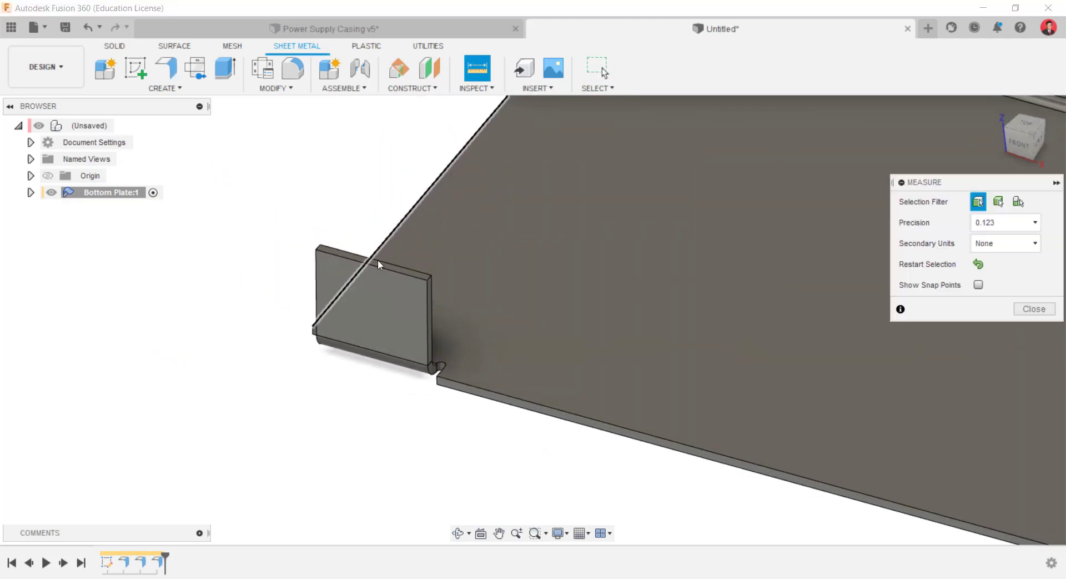
click(376, 262)
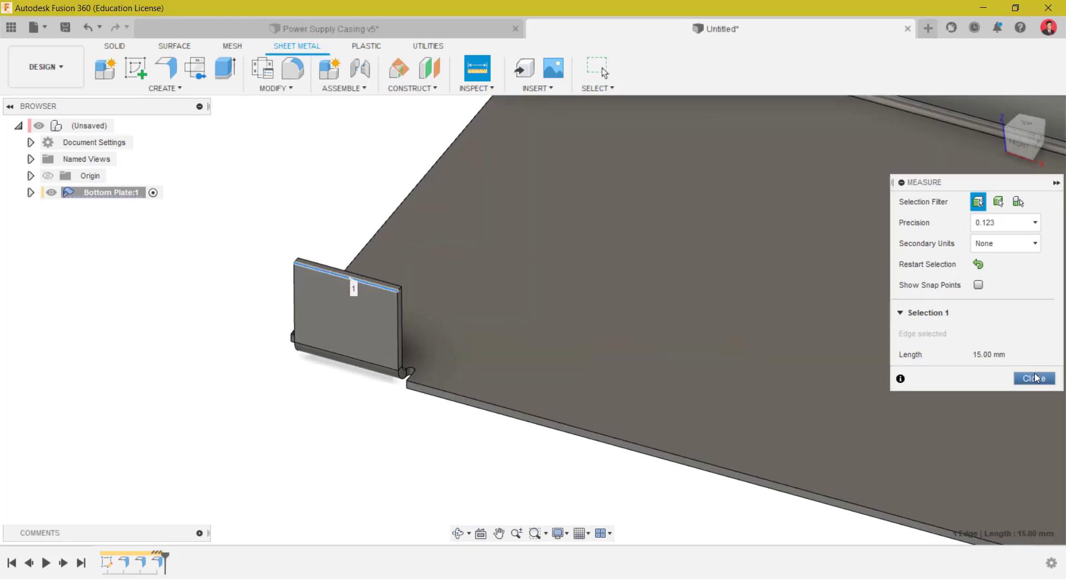
click(1034, 378)
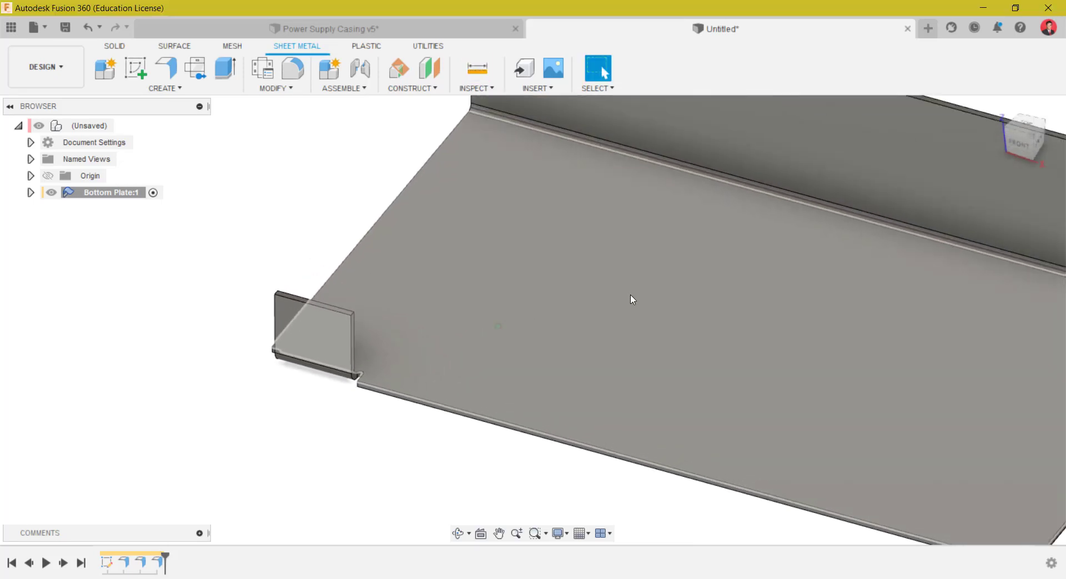
- Set up an upward flange on the remaining length of the plate's front edge with a height of 15 mm
scroll(631, 297, down, 3)
shift+middle_drag(636, 307, 999, 258)
scroll(541, 229, up, 3)
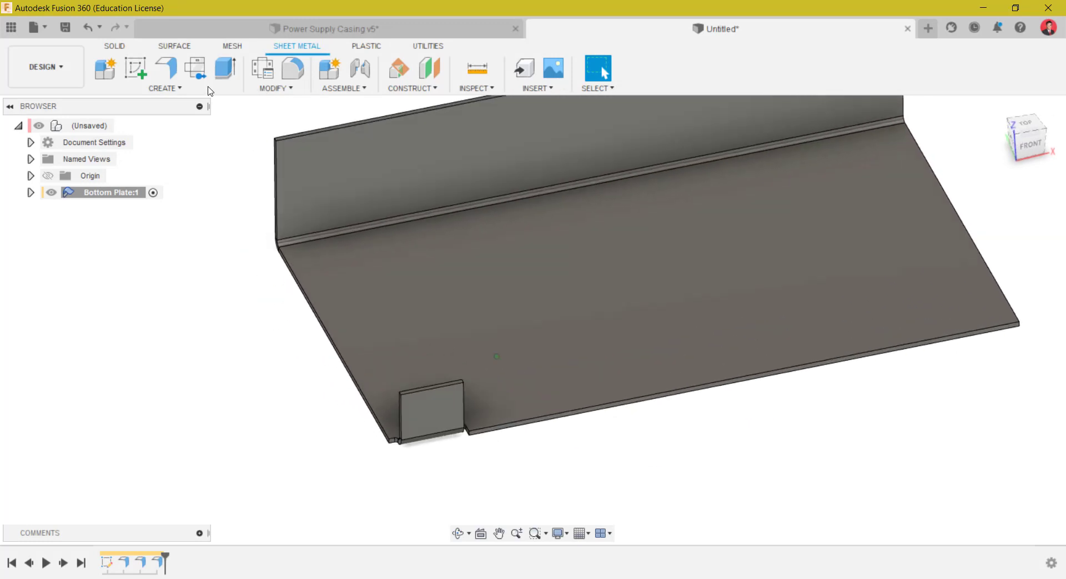
click(167, 76)
click(749, 422)
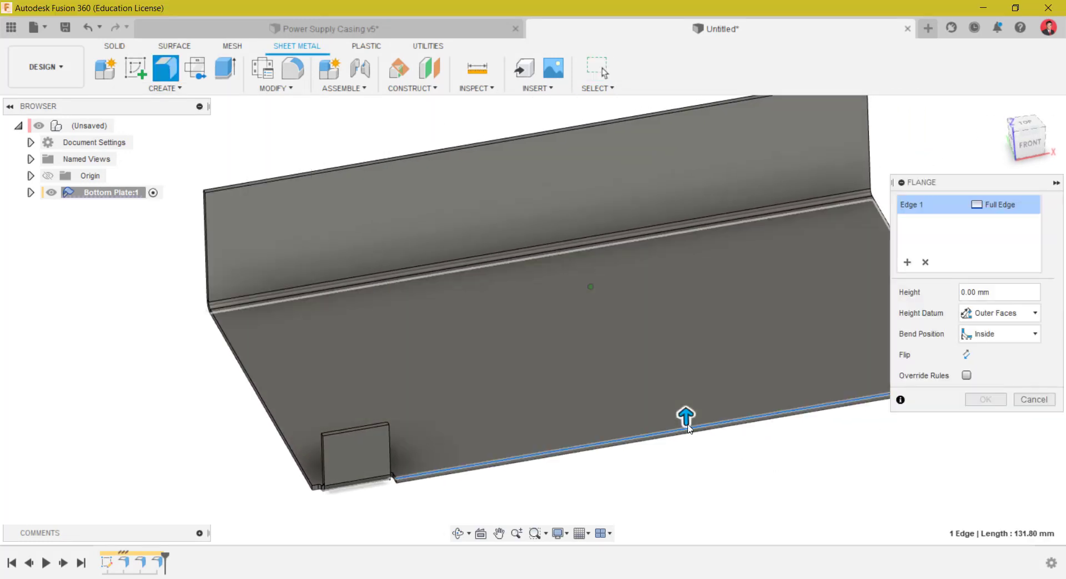
drag(580, 422, 574, 378)
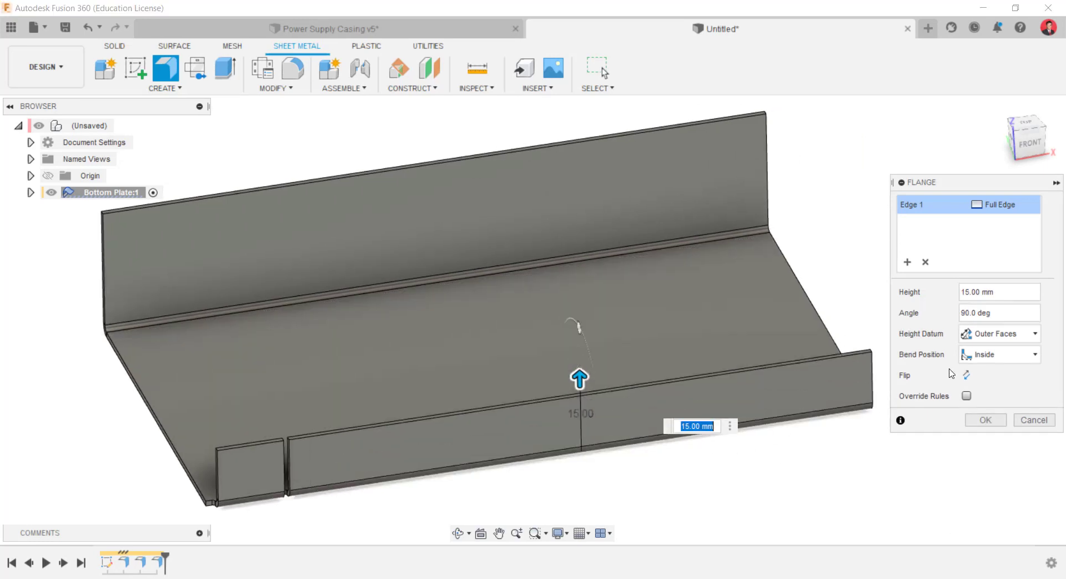
- Limit the new front flange with Two Offset and set the offset at the plate's free outer end to -2 mm
click(1005, 206)
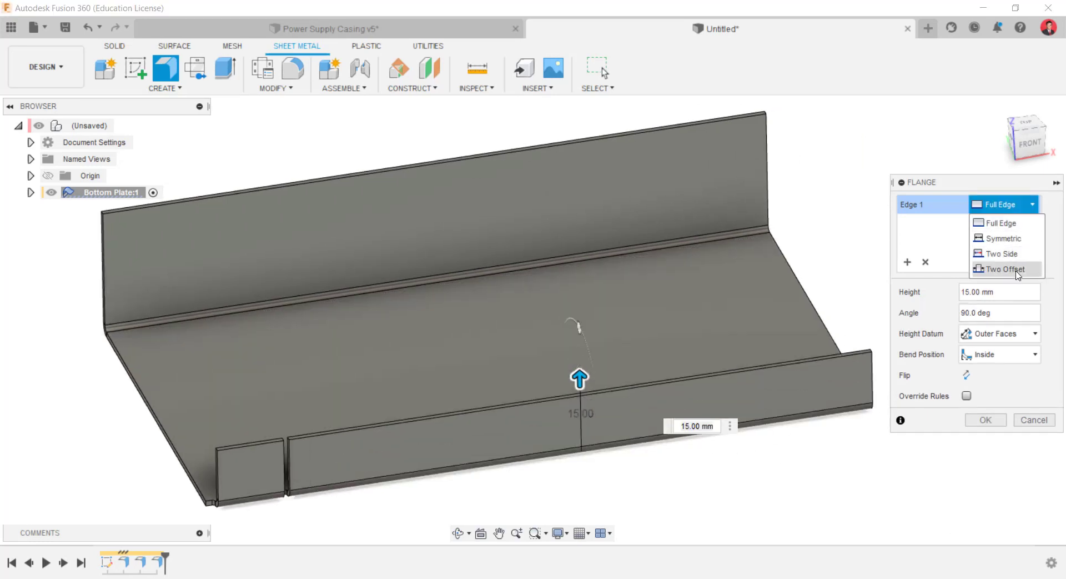
click(1019, 271)
middle_drag(887, 429, 838, 429)
drag(841, 404, 841, 405)
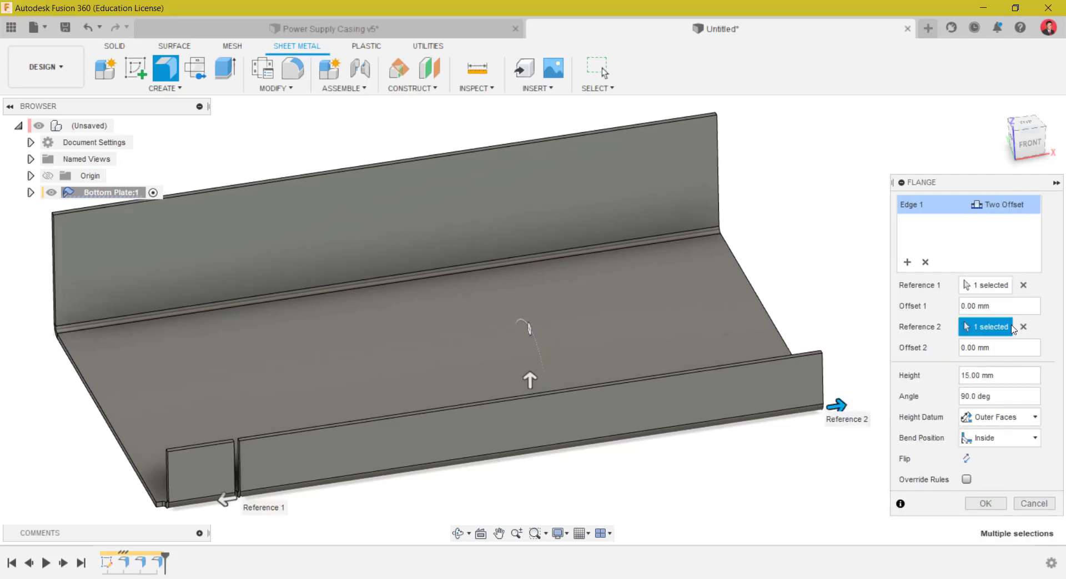
click(964, 347)
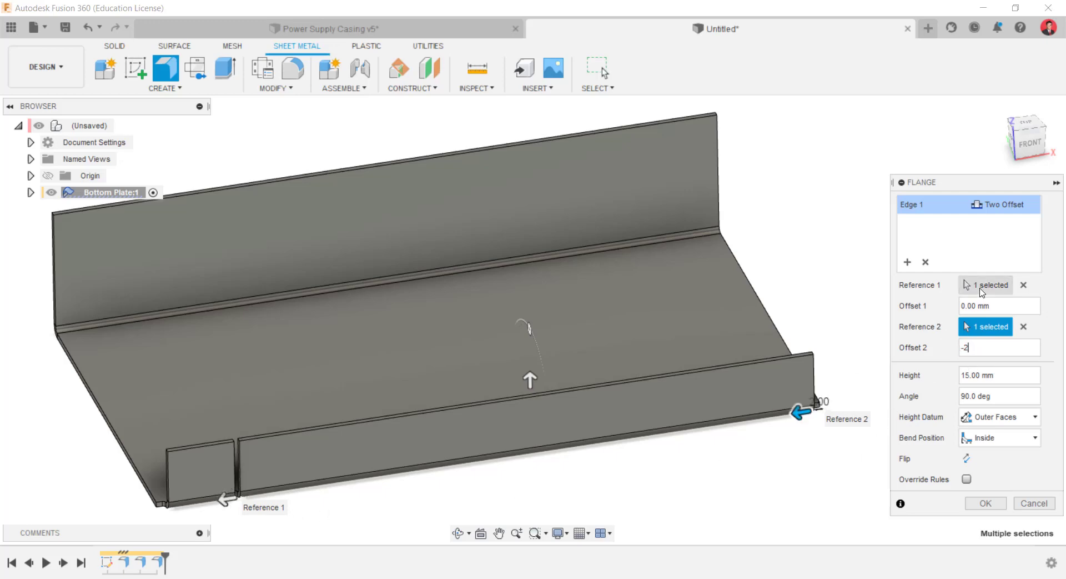
- Replace the first offset reference with the plate's opposite front corner, set its offset to -133 mm, and create the second tab
click(982, 286)
click(1025, 285)
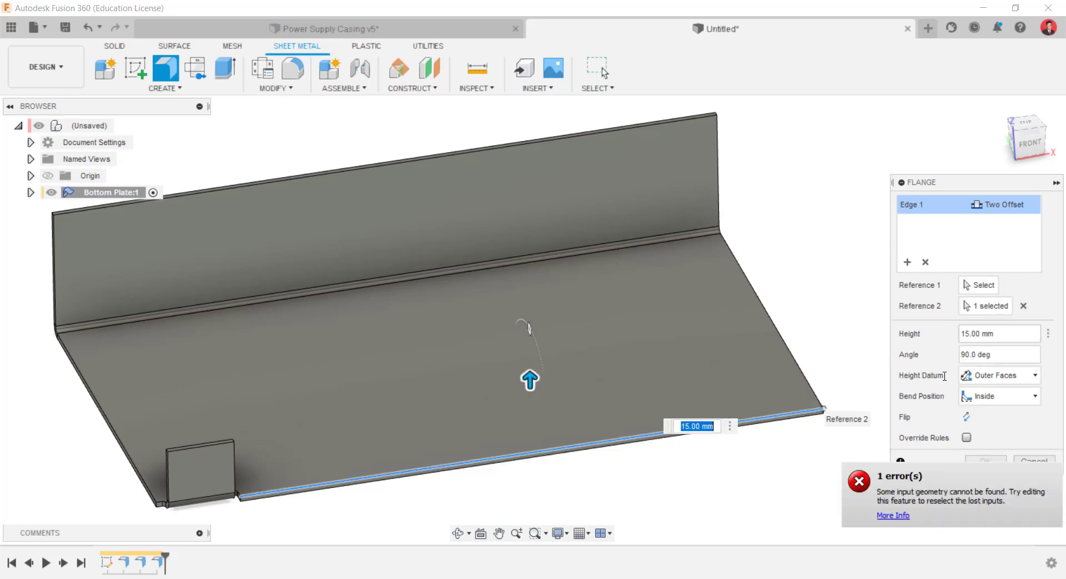
click(991, 288)
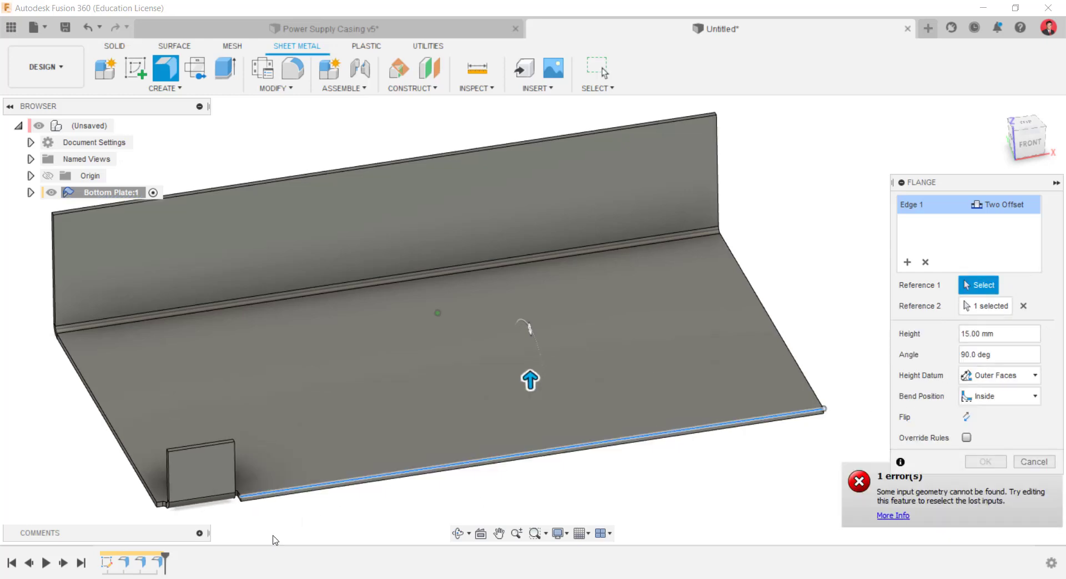
shift+middle_drag(274, 538, 171, 525)
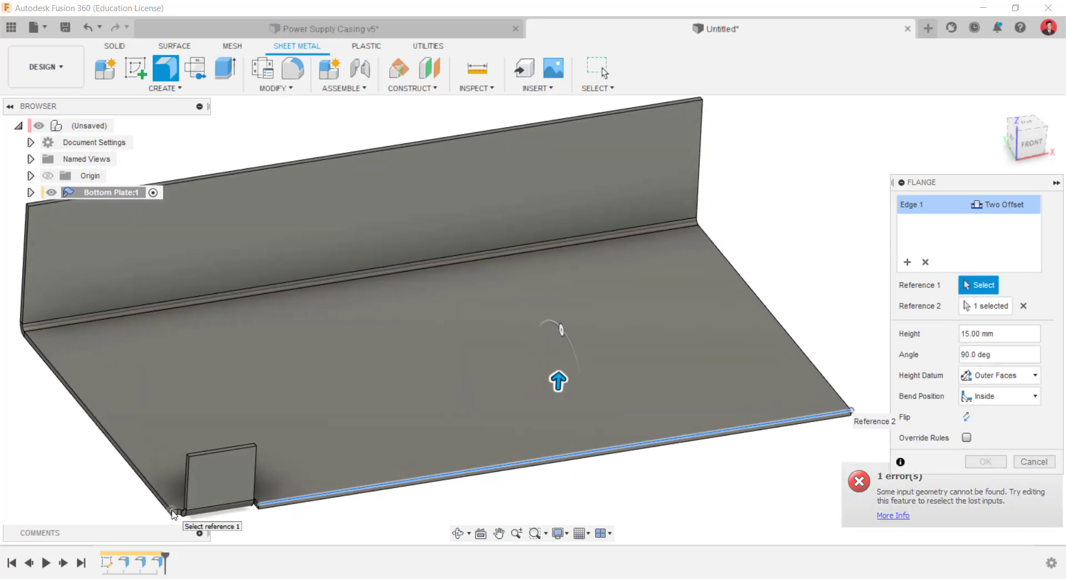
click(172, 513)
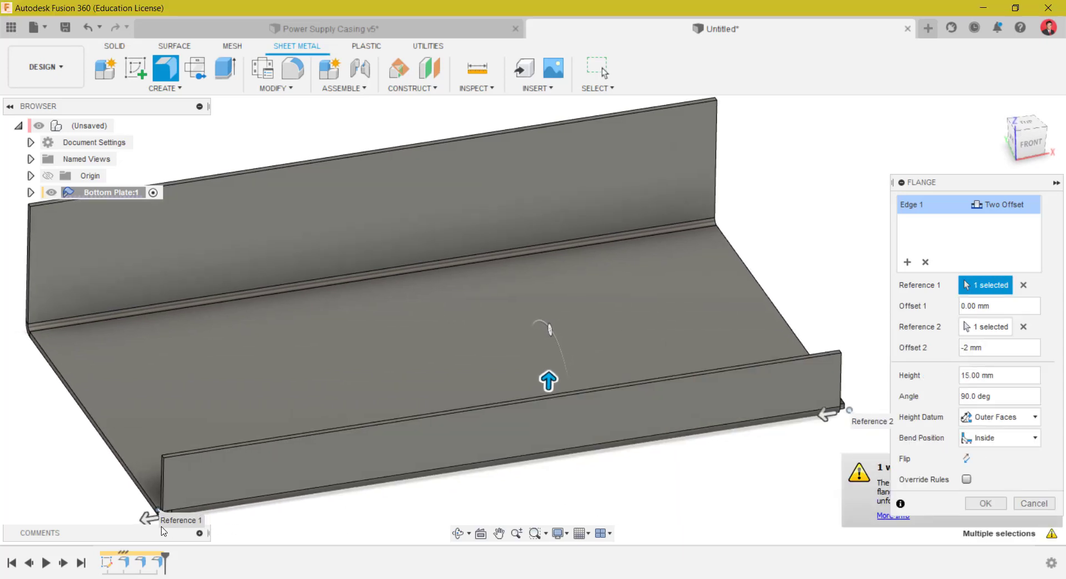
drag(149, 516, 730, 442)
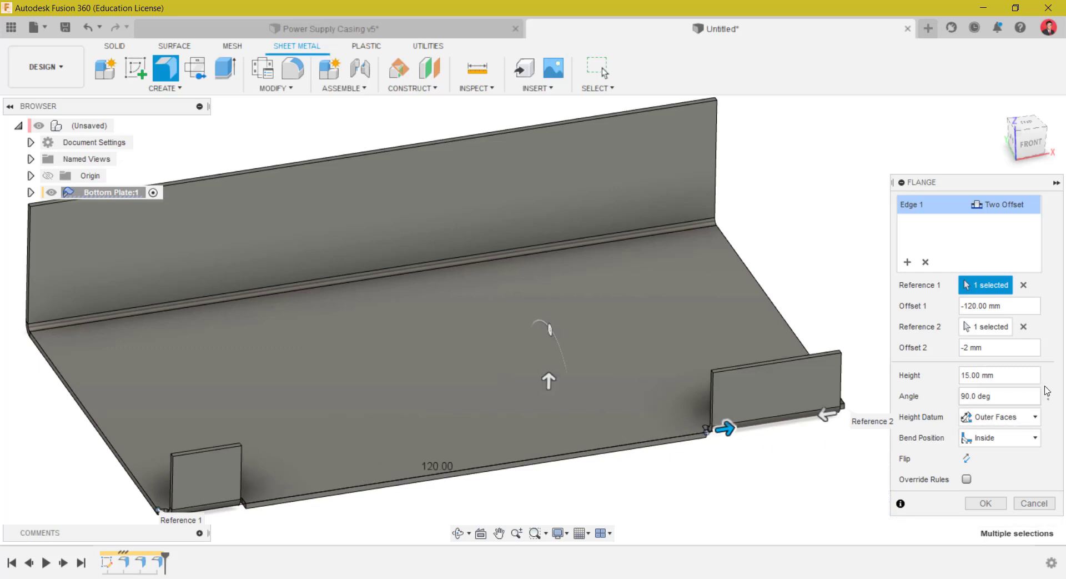
drag(1005, 307, 984, 310)
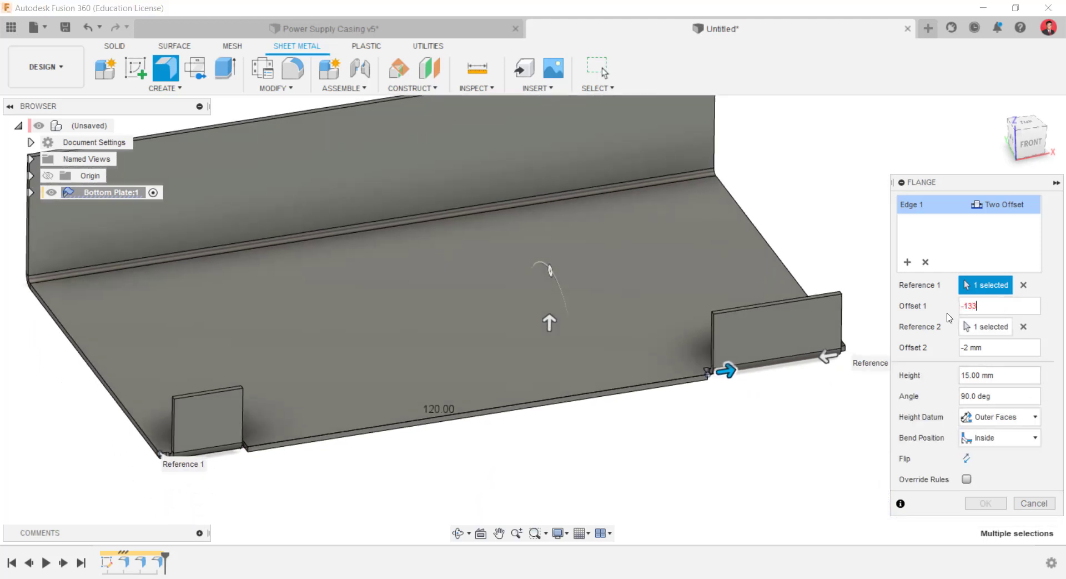
key(Return)
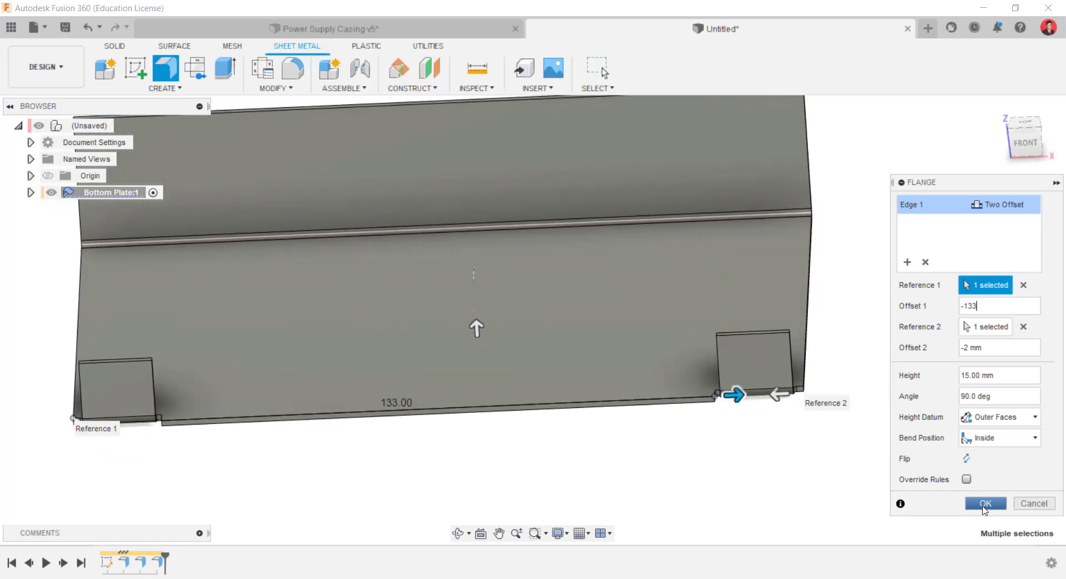
click(985, 503)
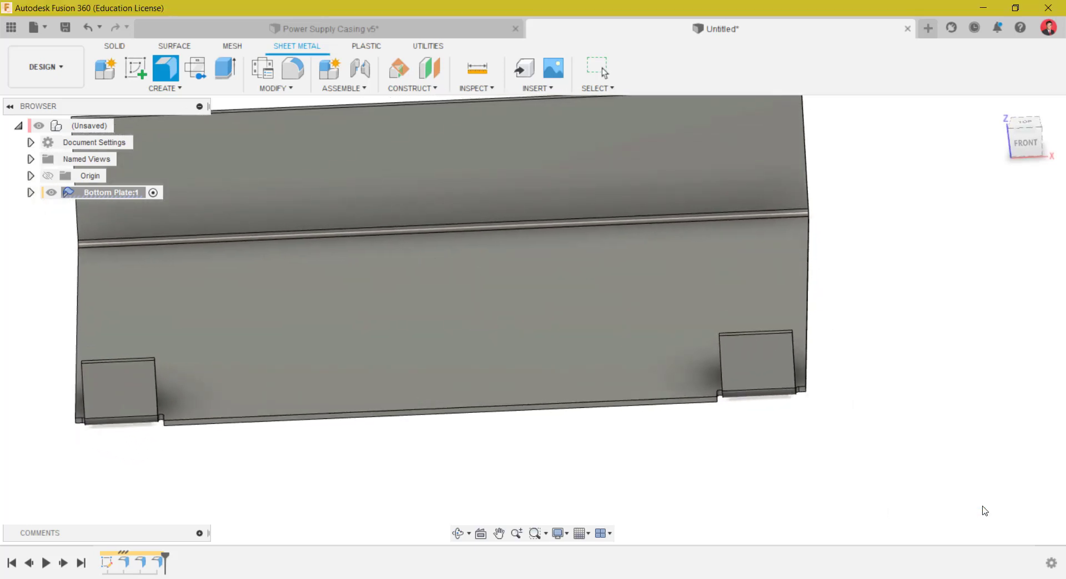
- Measure the length of the second front tab's top edge
click(478, 68)
click(745, 334)
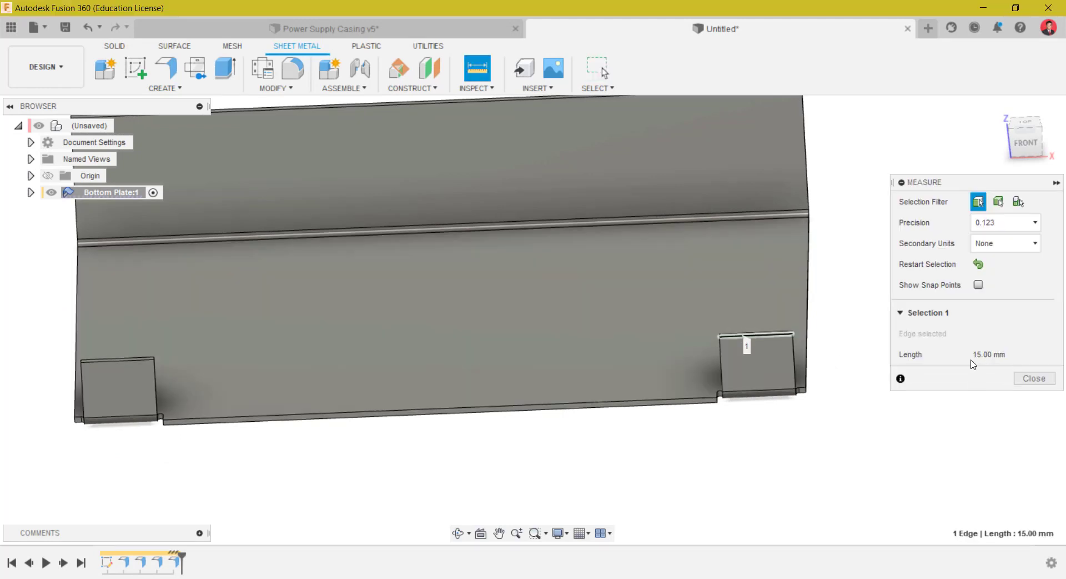
click(1033, 378)
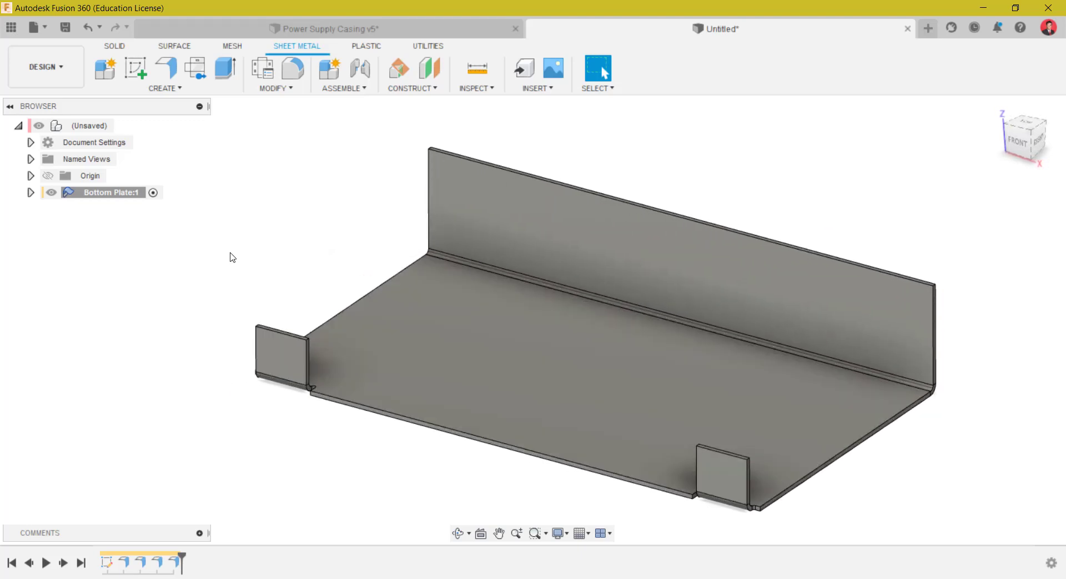
- Fillet both upper corners of the rear flange with a 5 mm radius
click(285, 68)
middle_drag(676, 210, 557, 227)
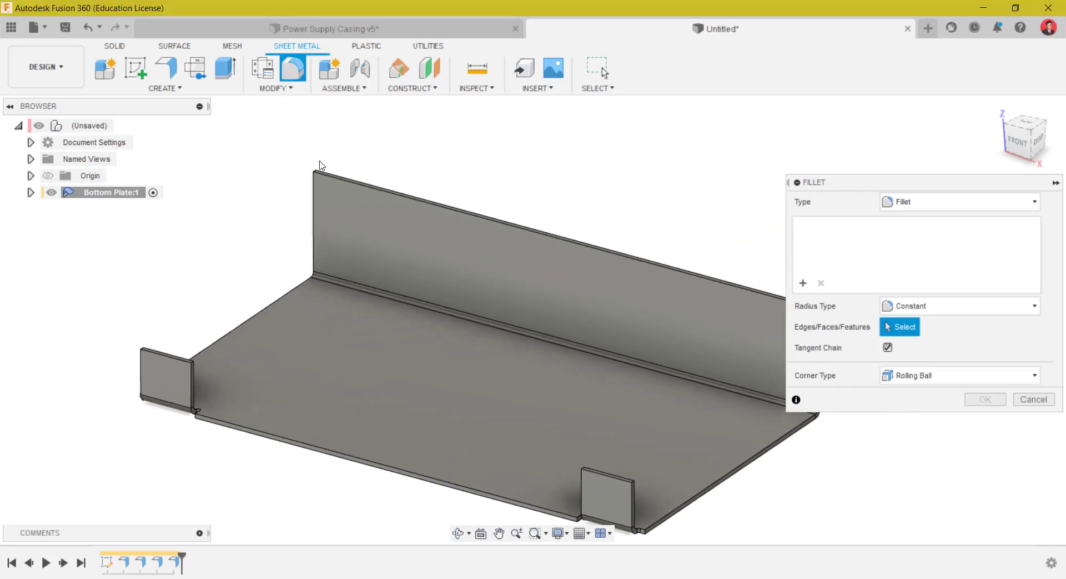
scroll(345, 155, up, 5)
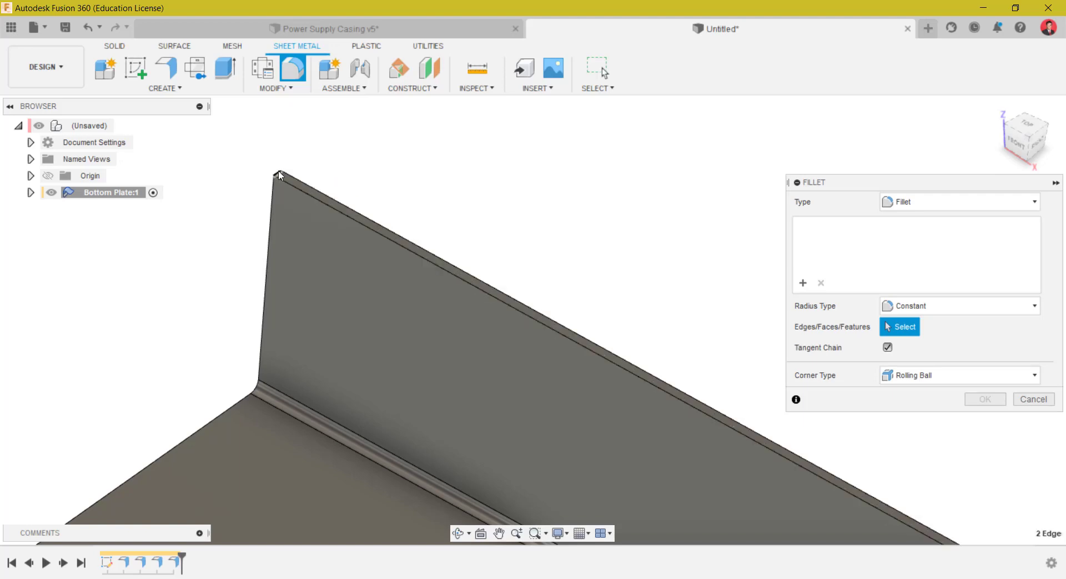
click(279, 176)
drag(280, 173, 284, 180)
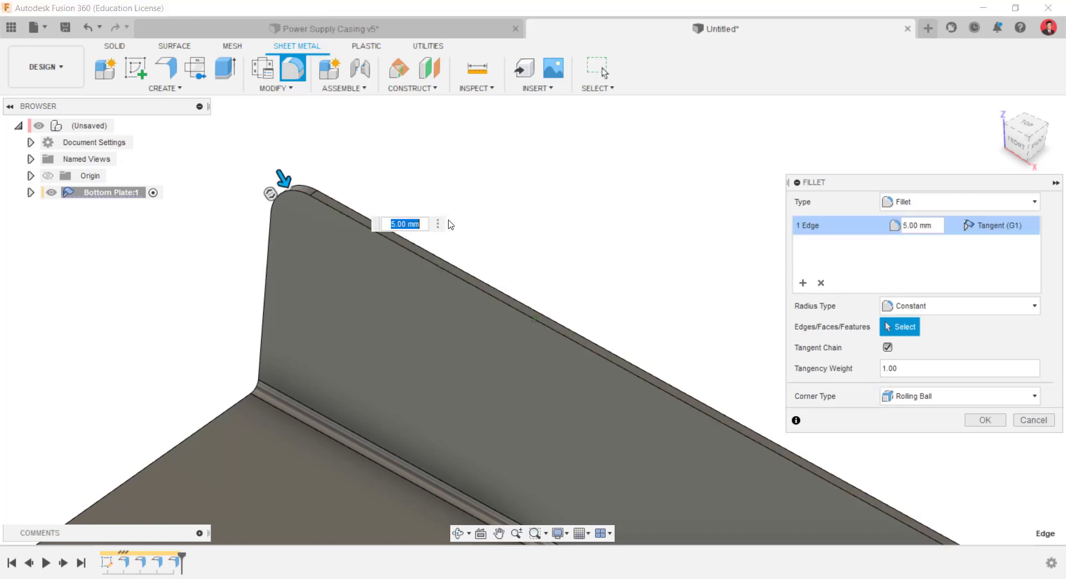
scroll(518, 230, down, 5)
scroll(705, 424, up, 3)
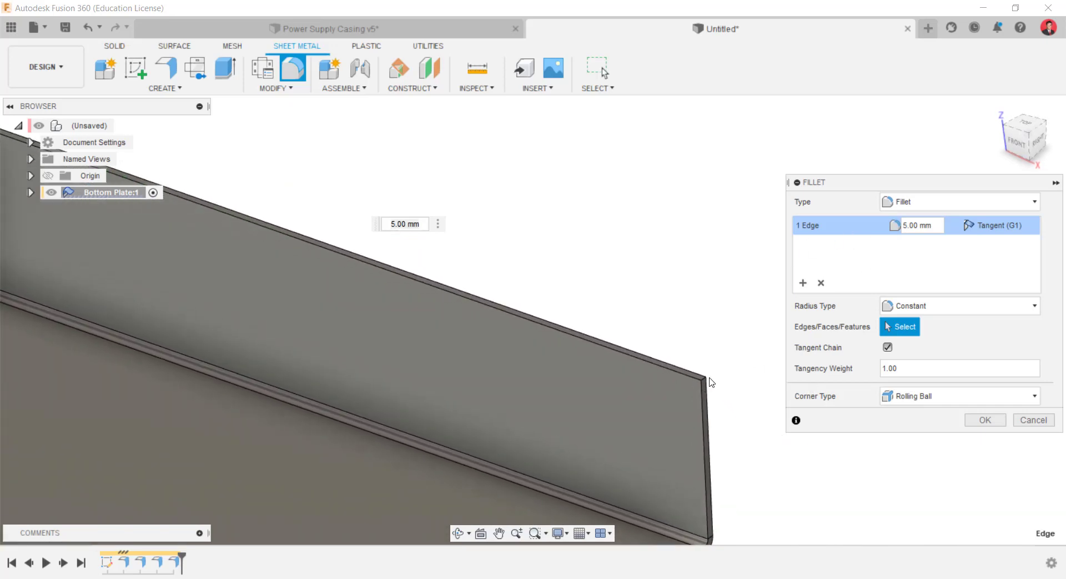
click(710, 382)
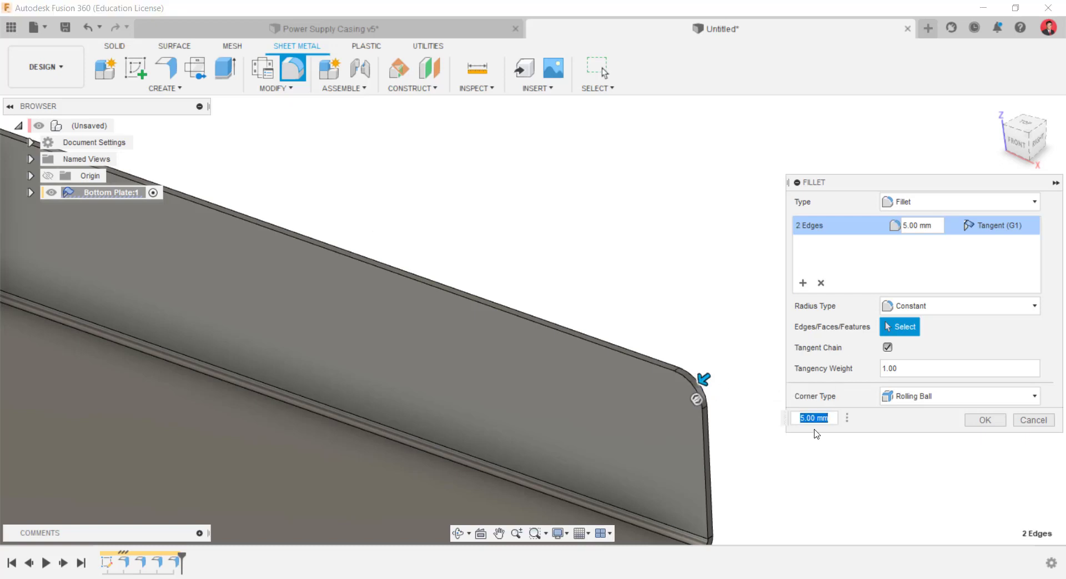
scroll(832, 412, down, 5)
middle_drag(869, 440, 985, 423)
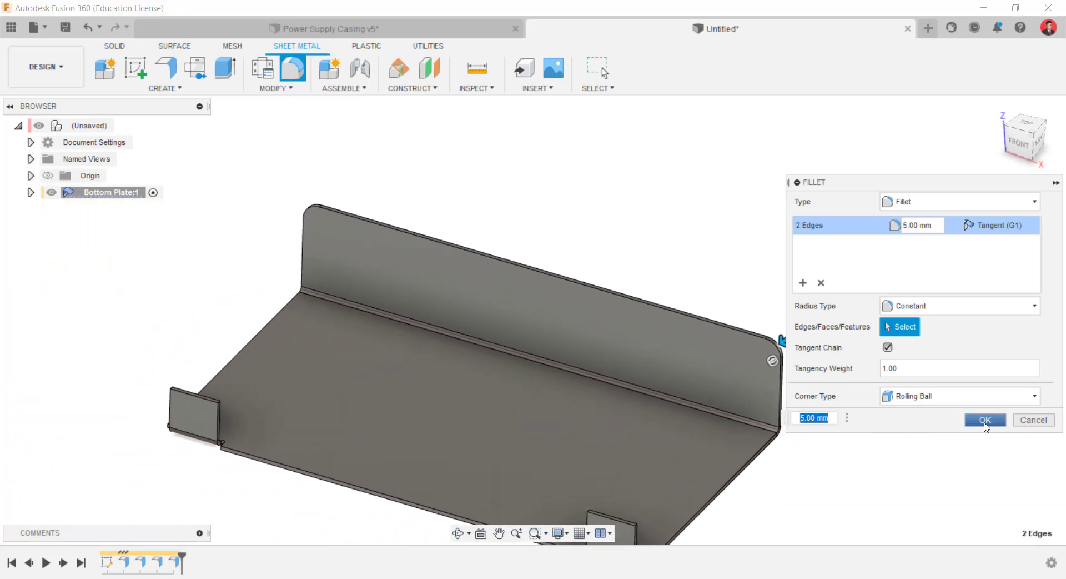
click(985, 421)
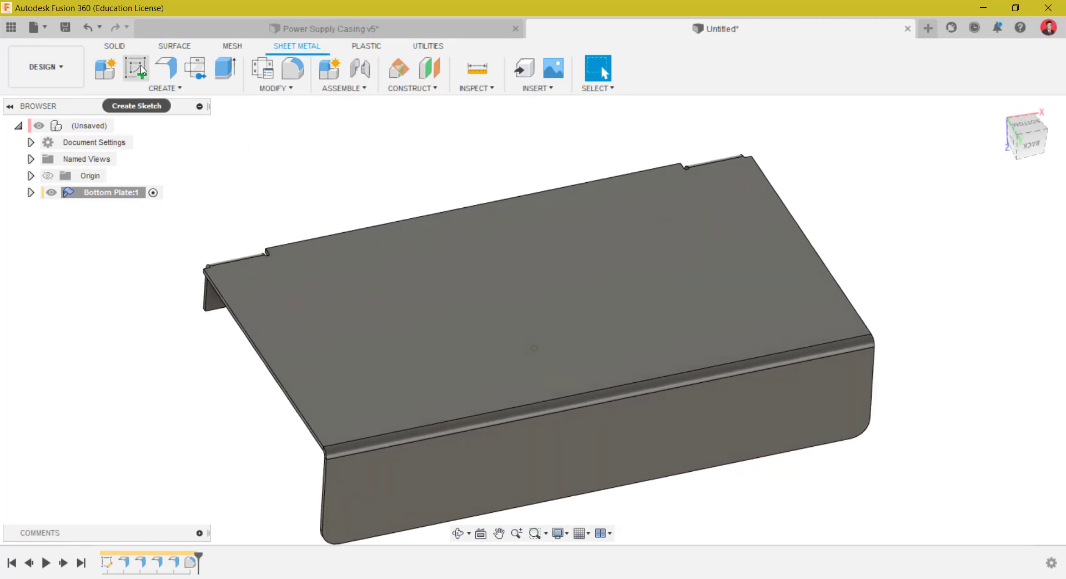
- Sketch a vertical slot with about 6.7 mm end radius on the plate's underside, below the origin and crossing the rear bend
click(140, 69)
click(647, 342)
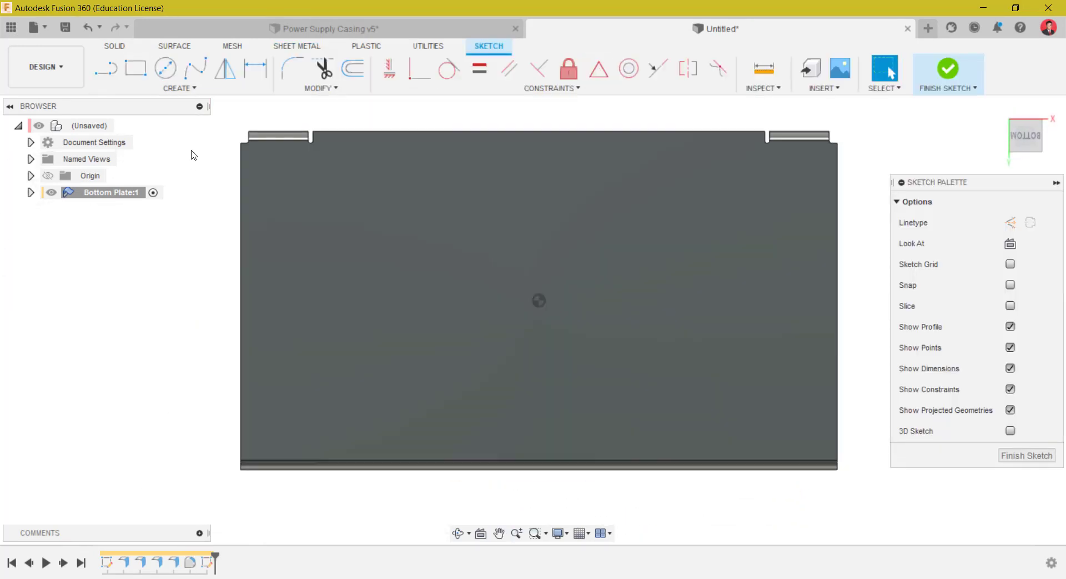
click(178, 87)
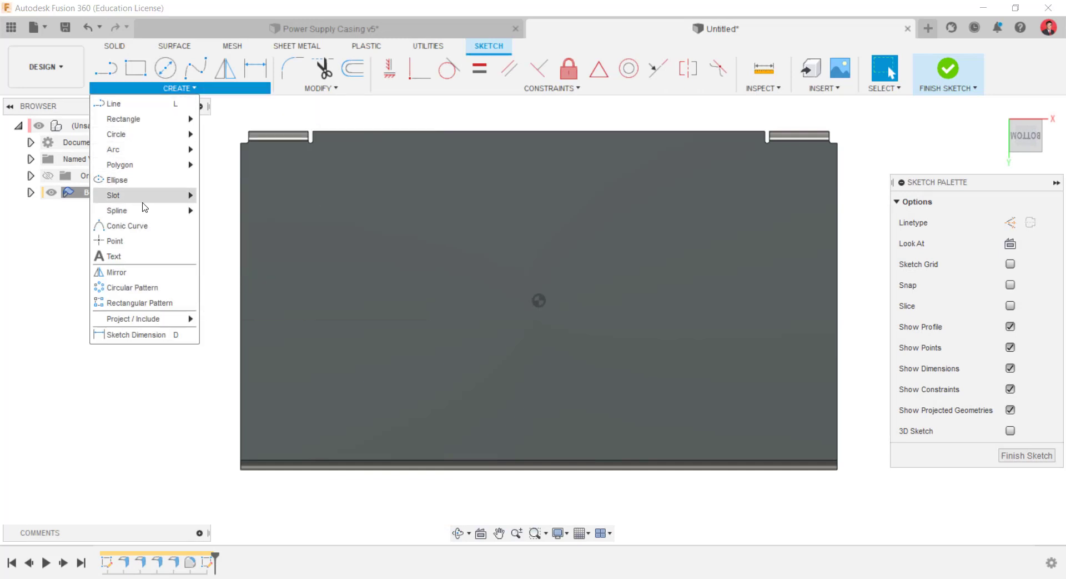
click(236, 195)
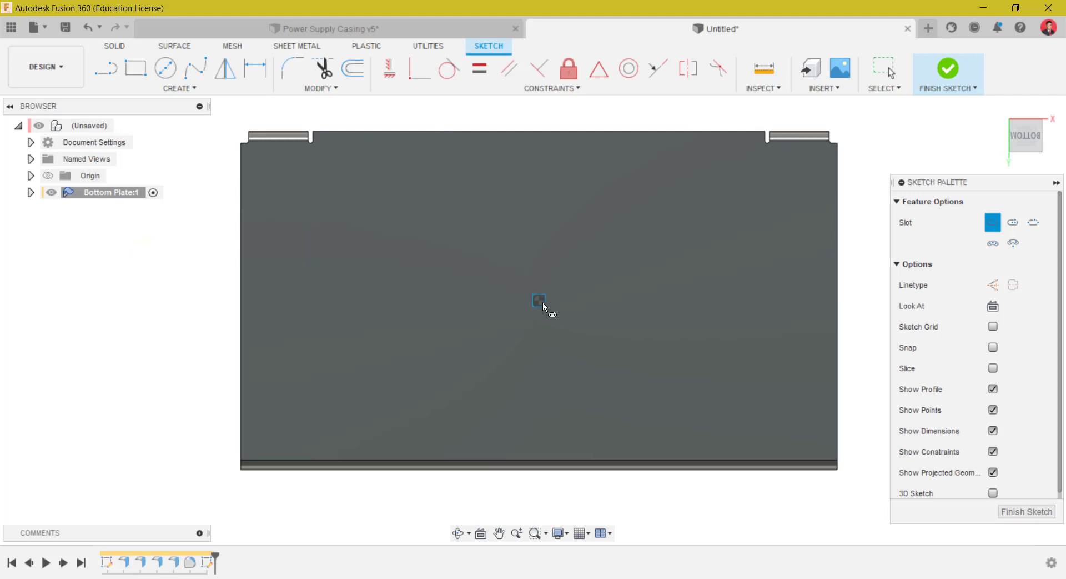
click(539, 365)
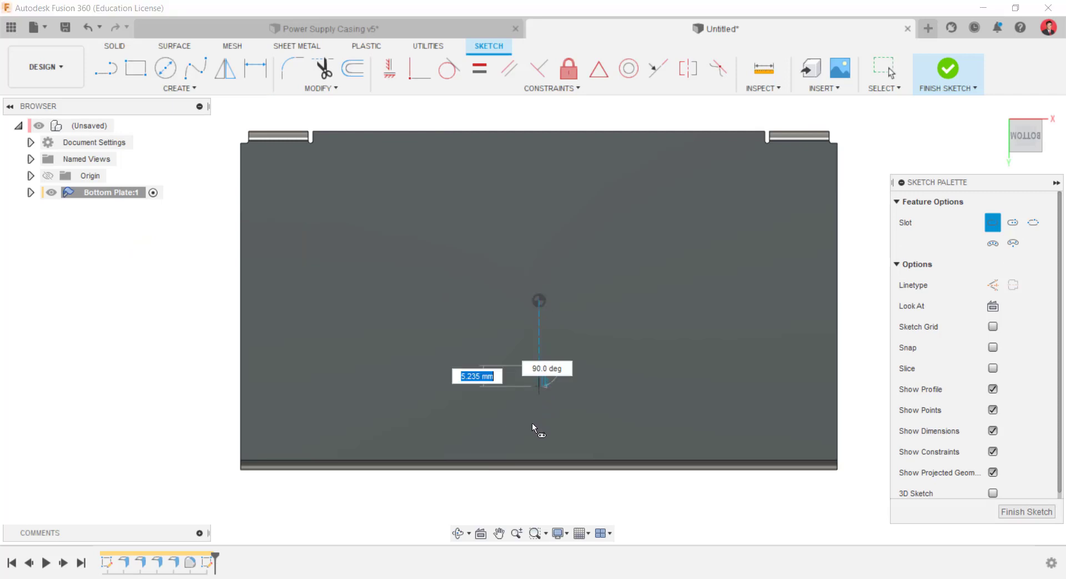
click(539, 497)
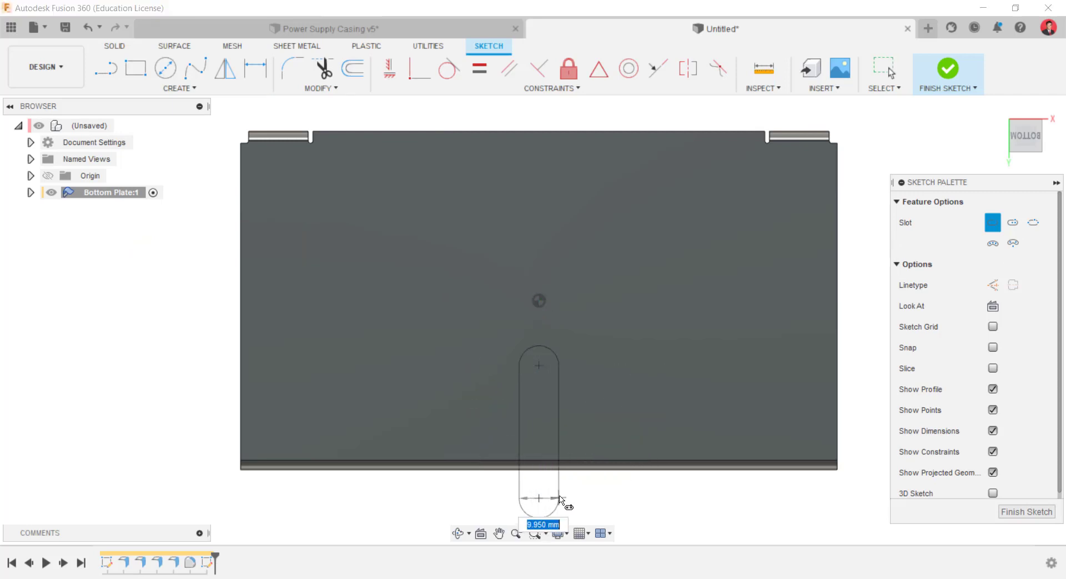
click(567, 499)
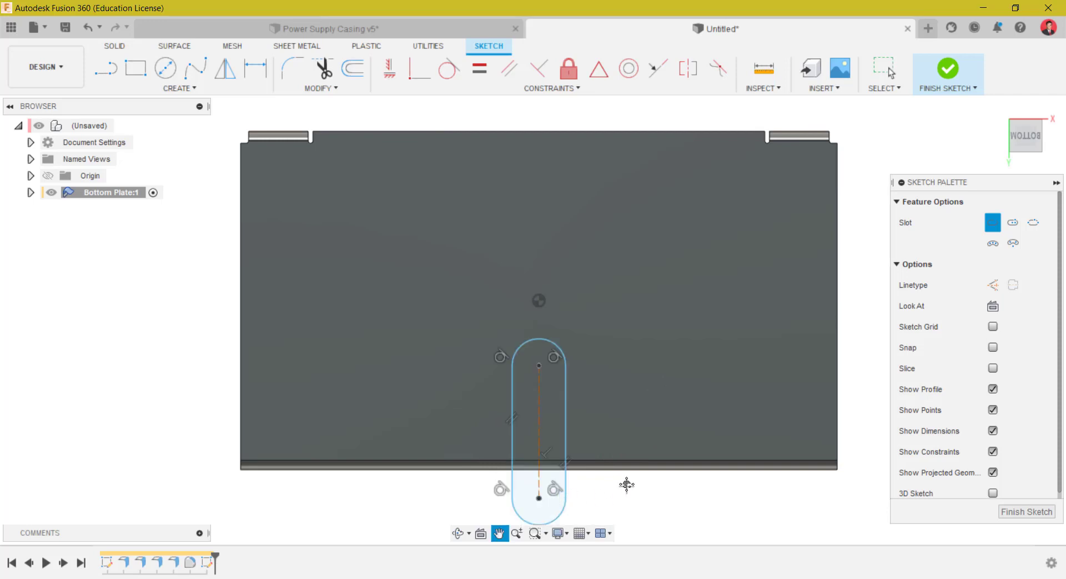
middle_drag(627, 484, 632, 445)
key(Escape)
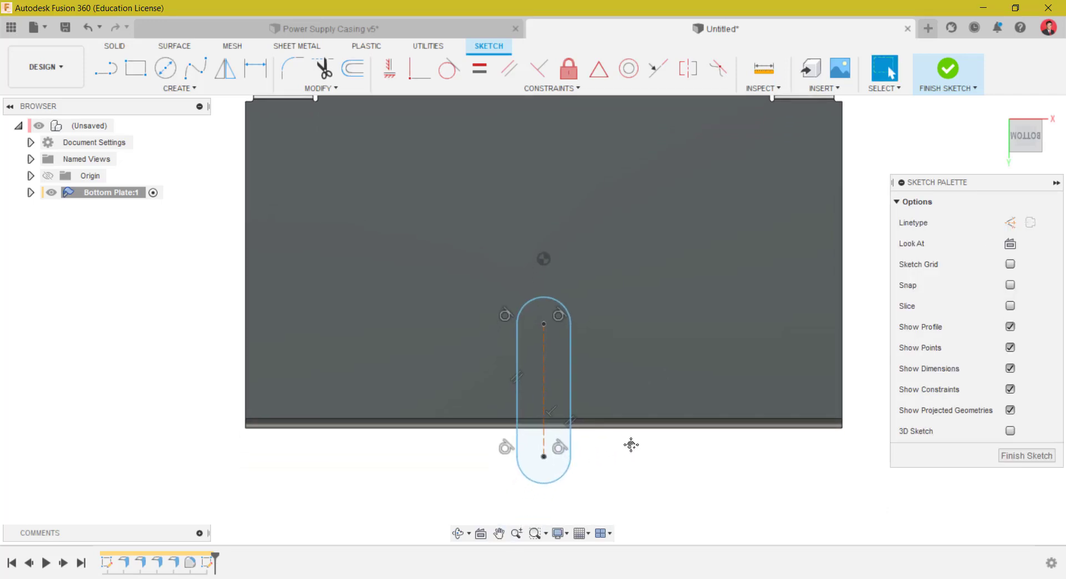
- Dimension the radius of the slot's lower end arc to enlarge the slot
key(d)
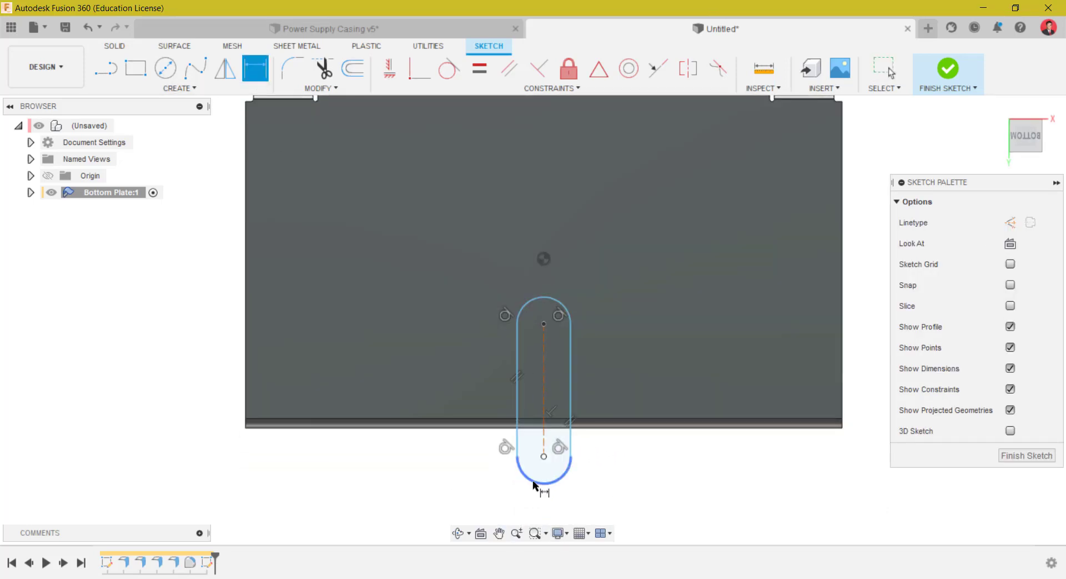
click(511, 489)
click(504, 499)
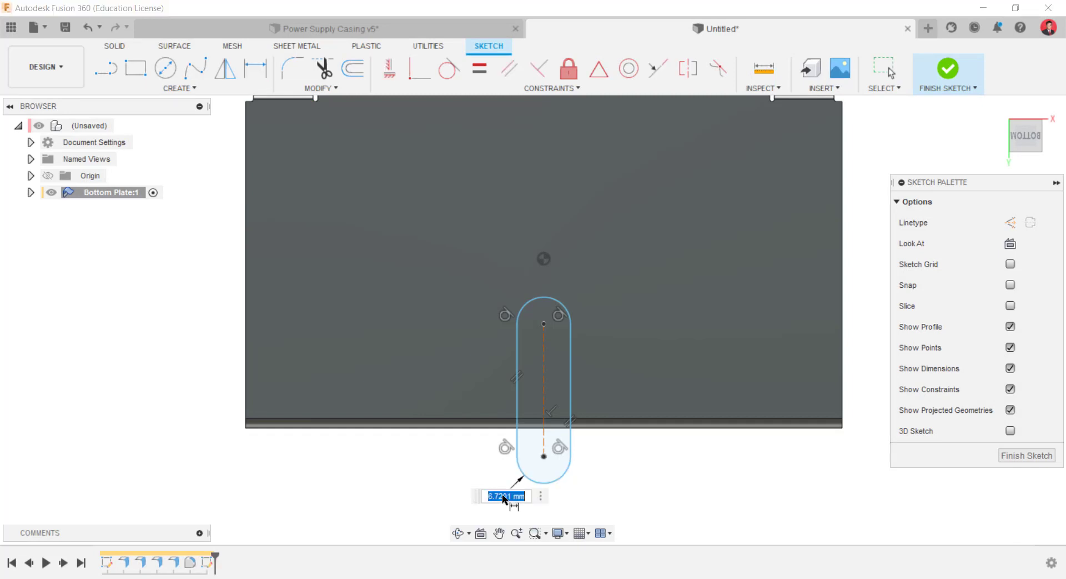
key(Return)
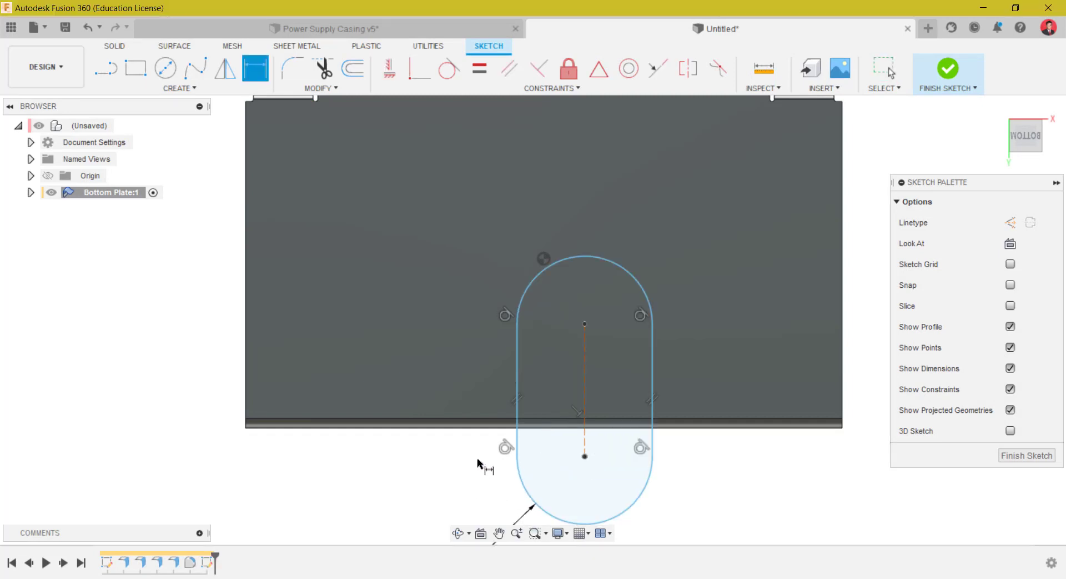
key(Escape)
- Apply a Coincident constraint between the slot's centerline and the sketch origin
click(420, 69)
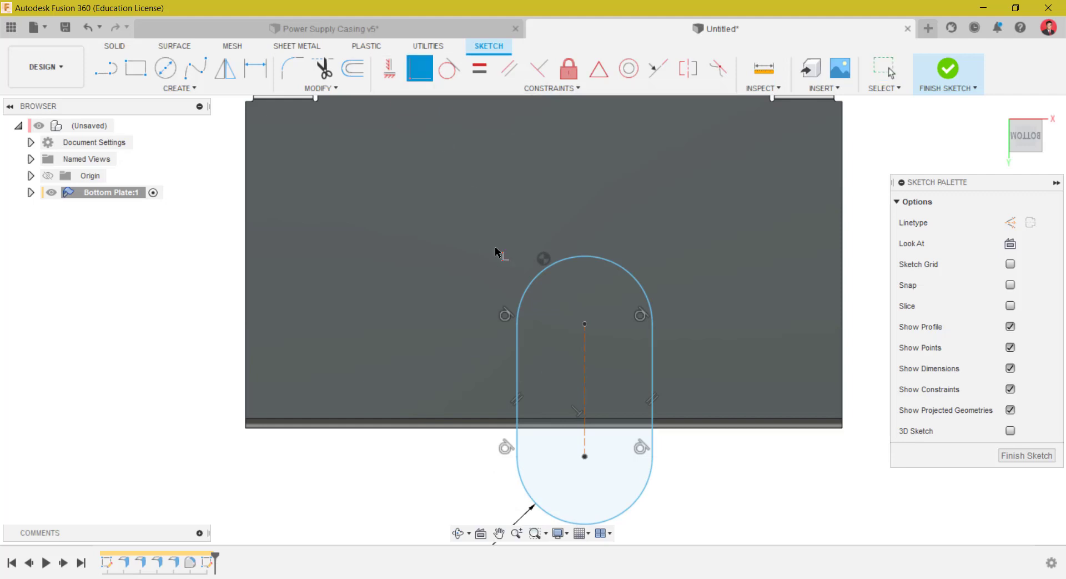
click(584, 360)
click(543, 259)
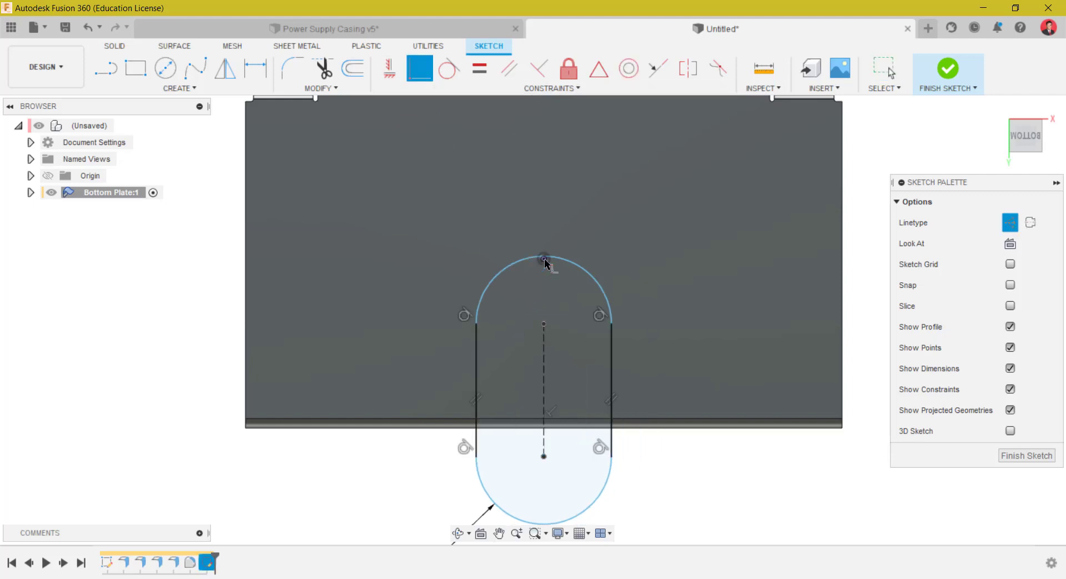
- Shorten the slot by moving its upper arc center farther below the origin, and set the end radius to 8.5 mm
key(Escape)
middle_drag(573, 472, 567, 389)
drag(535, 242, 535, 275)
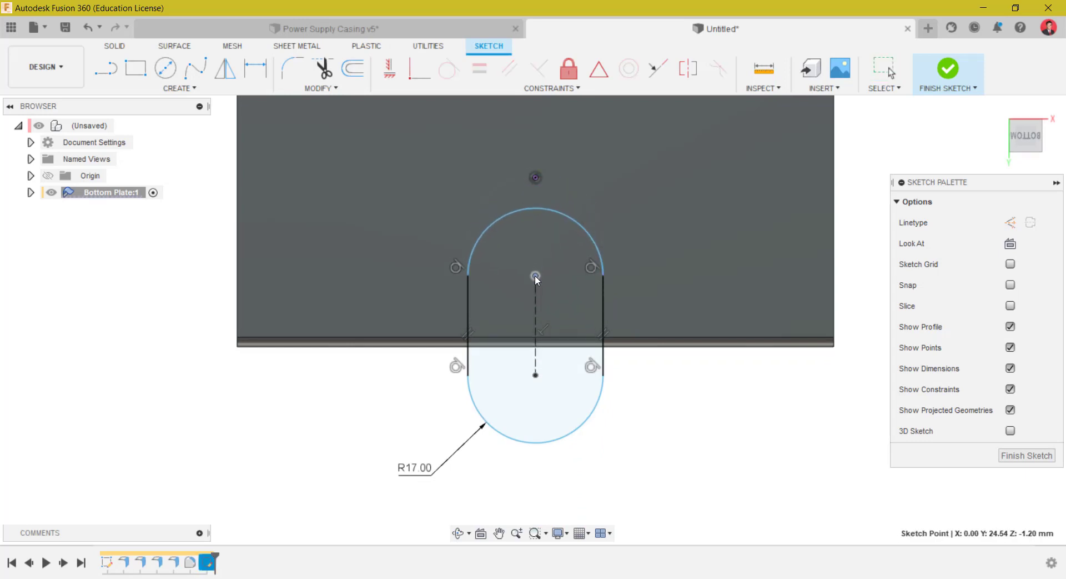
click(713, 424)
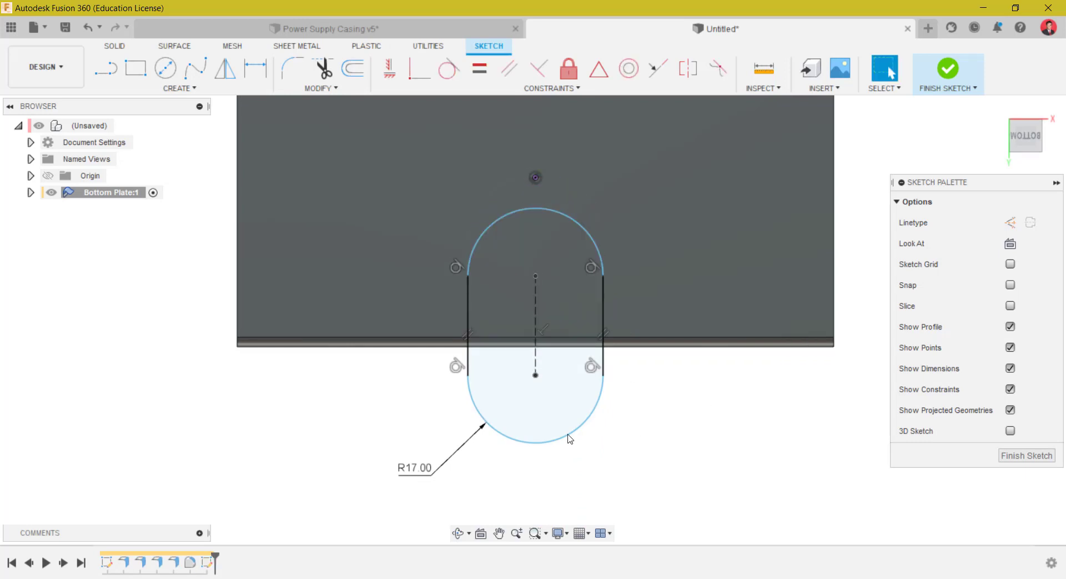
double_click(419, 470)
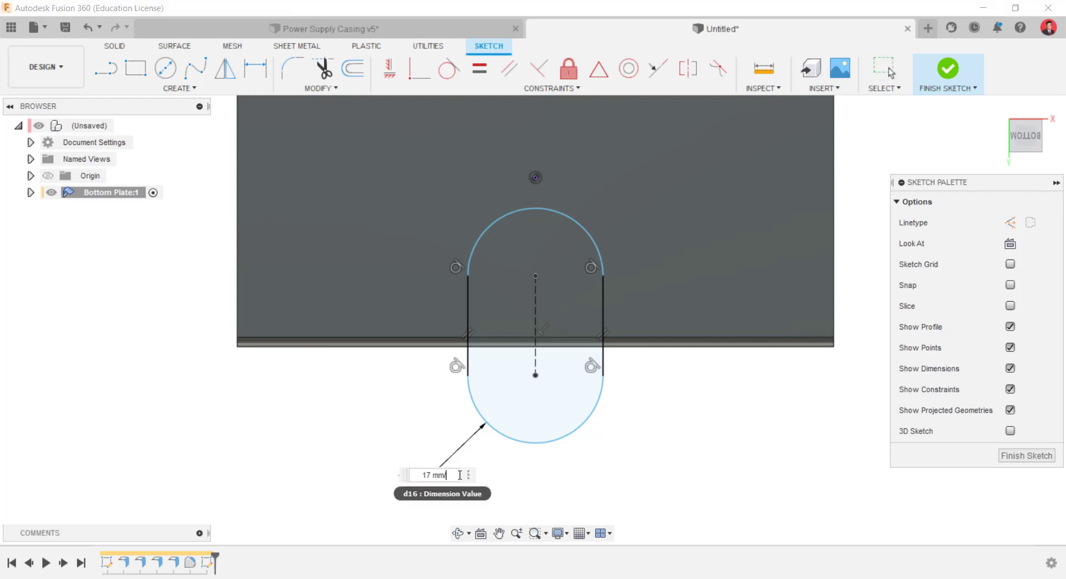
key(Return)
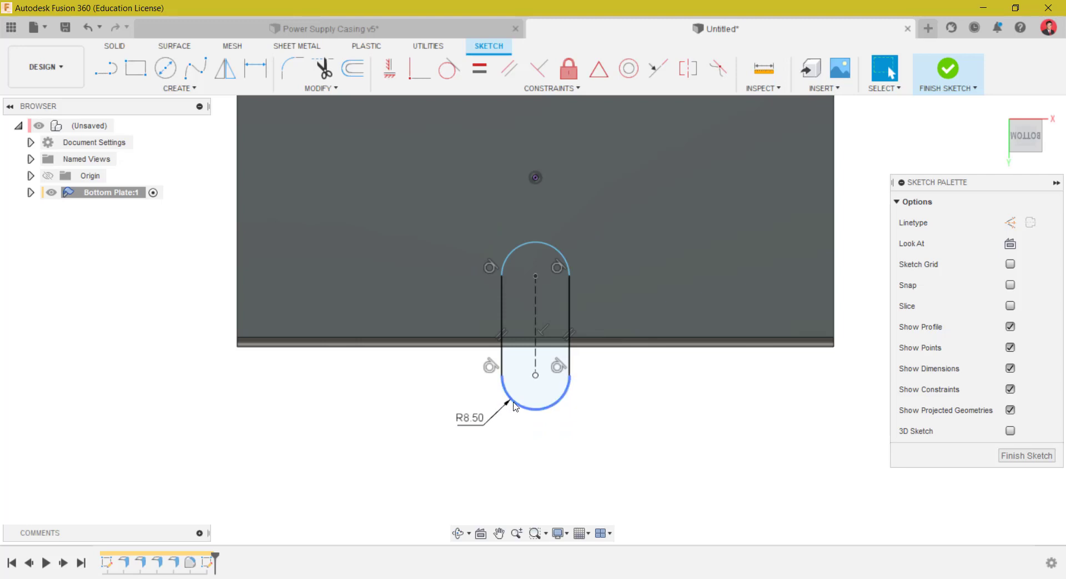
- Dimension the slot's center-to-center length as 20 mm
scroll(538, 445, up, 1)
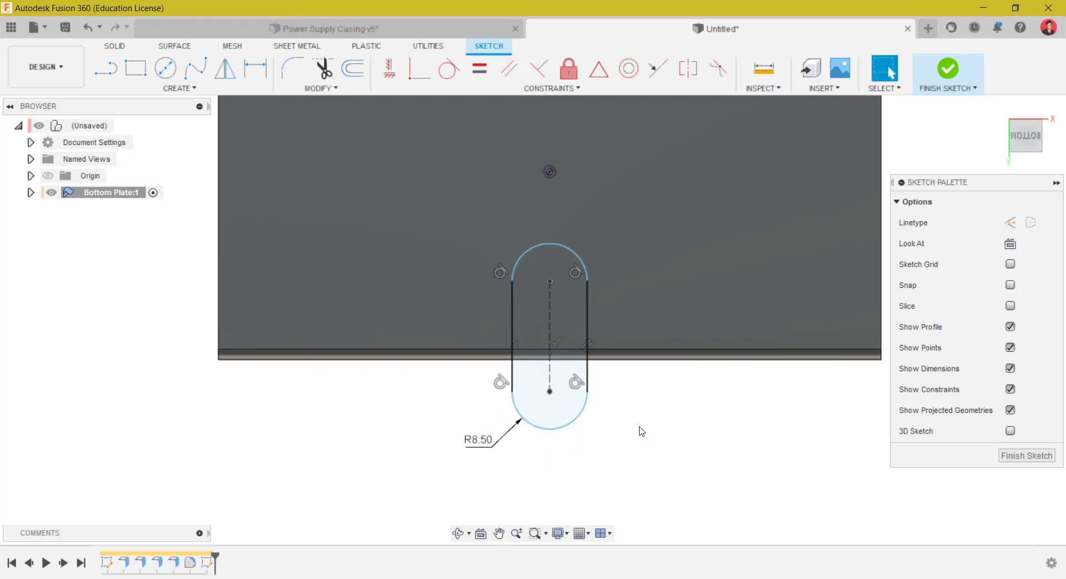
key(d)
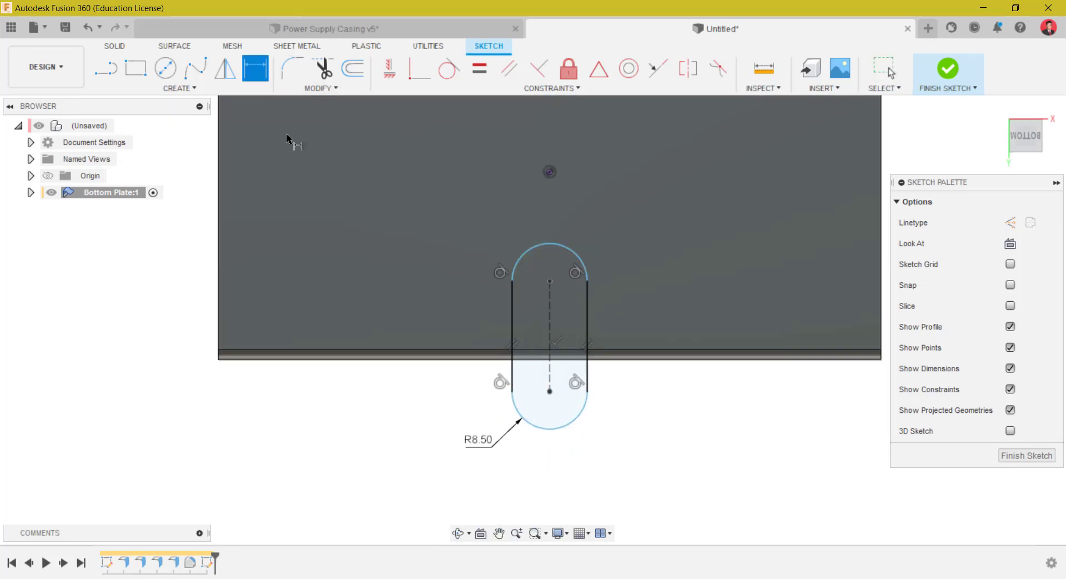
click(563, 320)
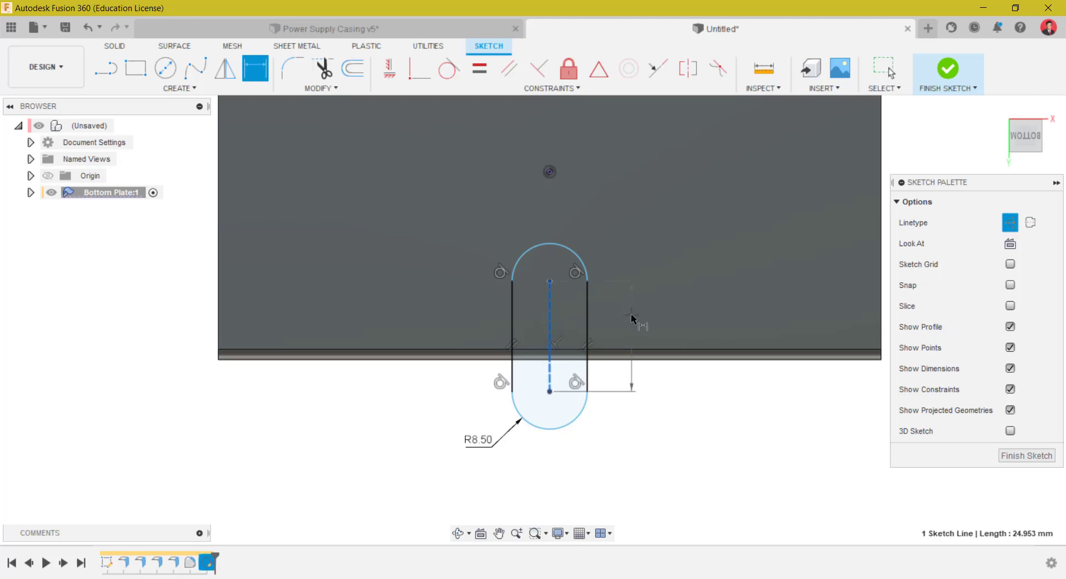
click(632, 317)
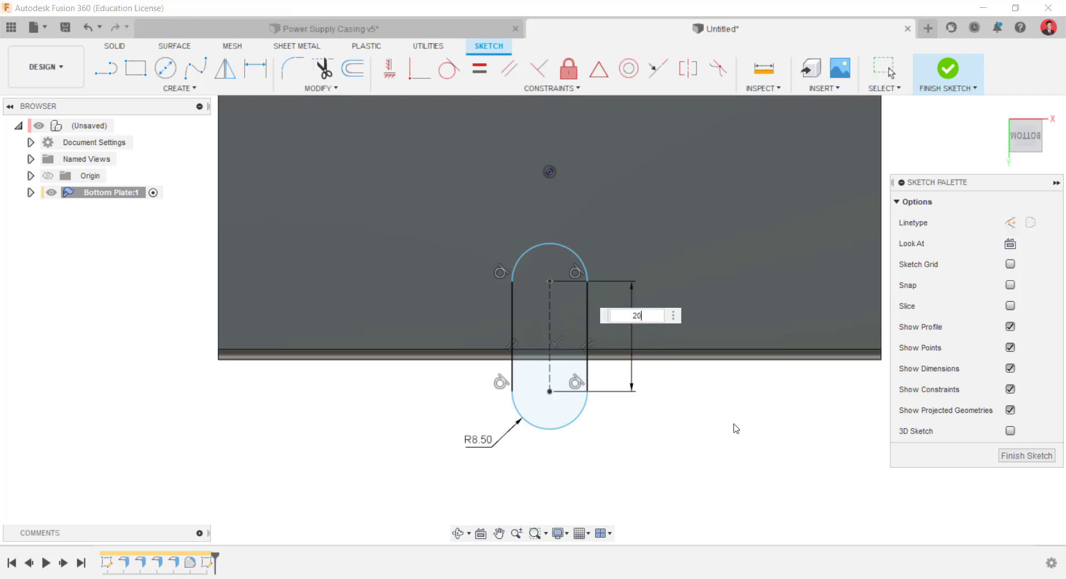
key(Return)
- Dimension the distance from the sketch origin to the slot's upper arc center as 35 mm and finish the sketch
click(545, 323)
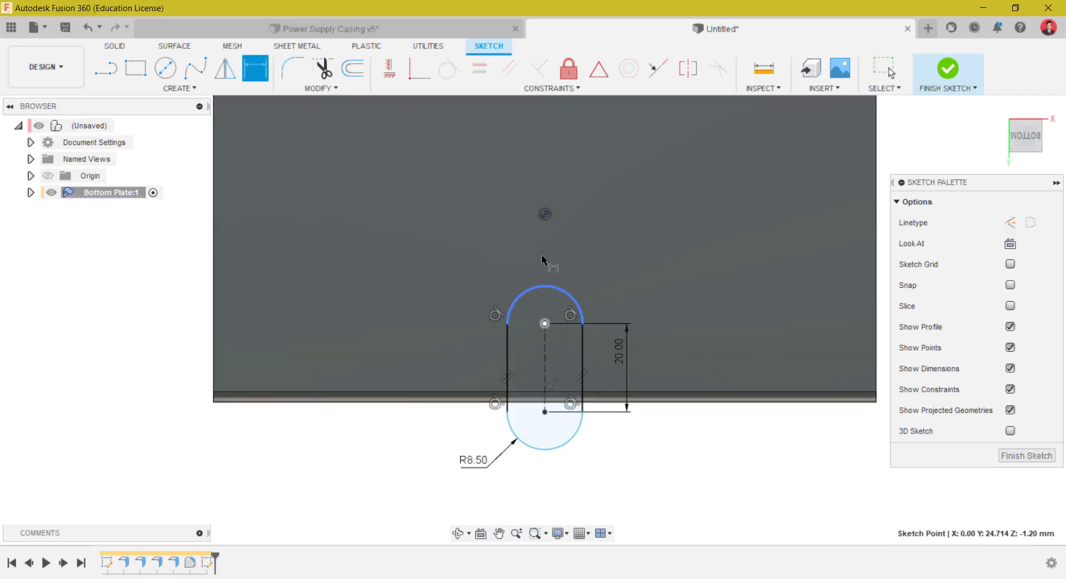
click(545, 214)
click(618, 267)
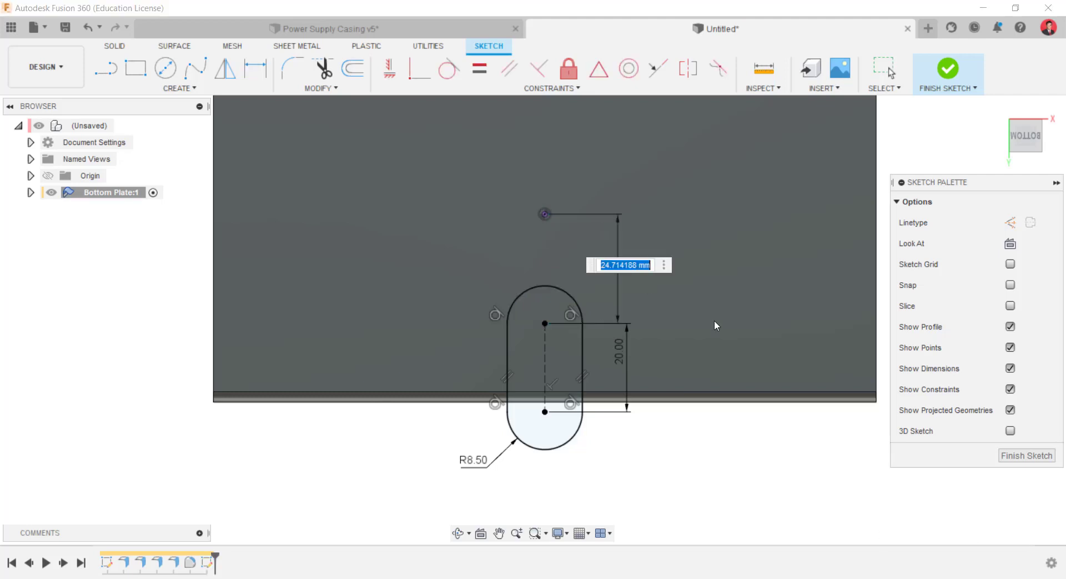
text(35)
key(Return)
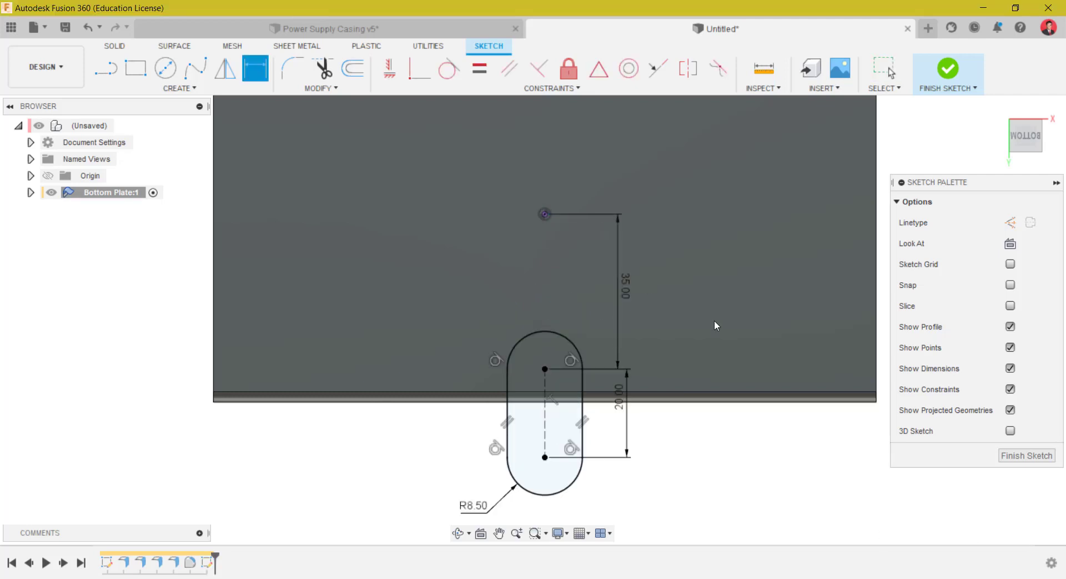
click(949, 71)
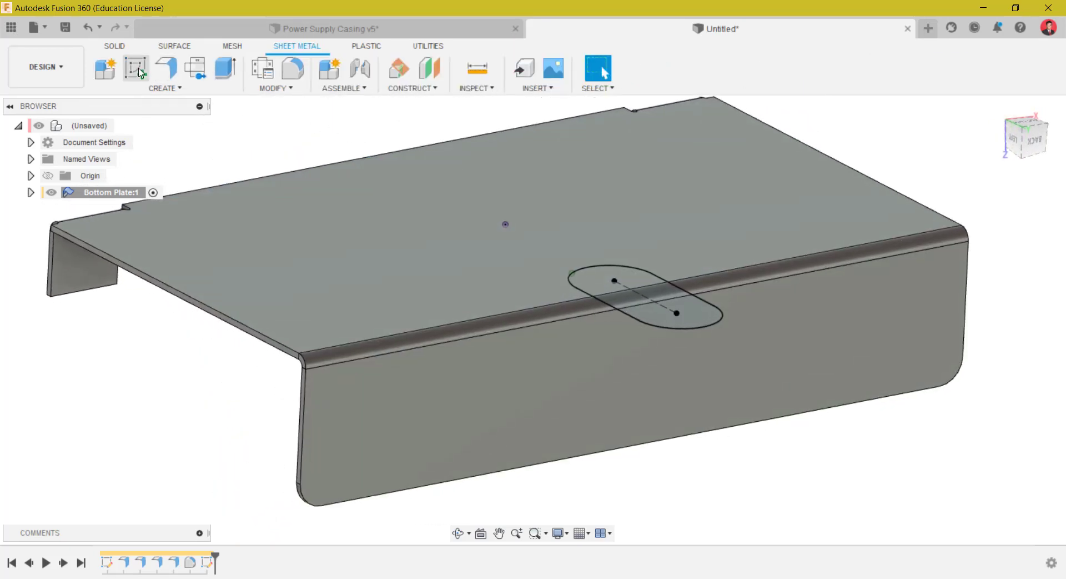
- Extrude both slot profiles as a cut, using a To Object extent up to the corner where the rear bend meets its flange
click(225, 67)
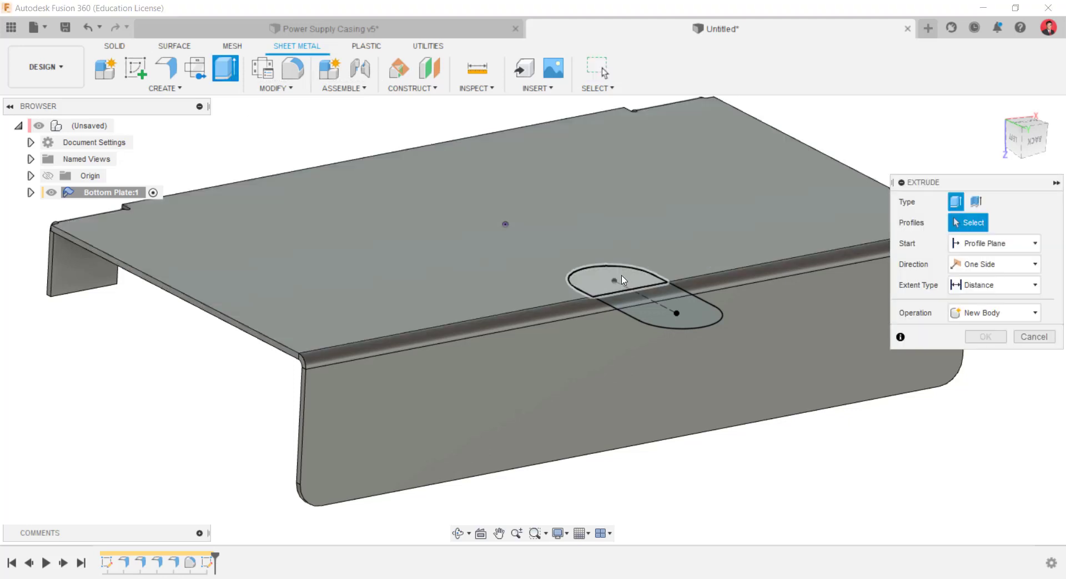
click(625, 281)
click(646, 310)
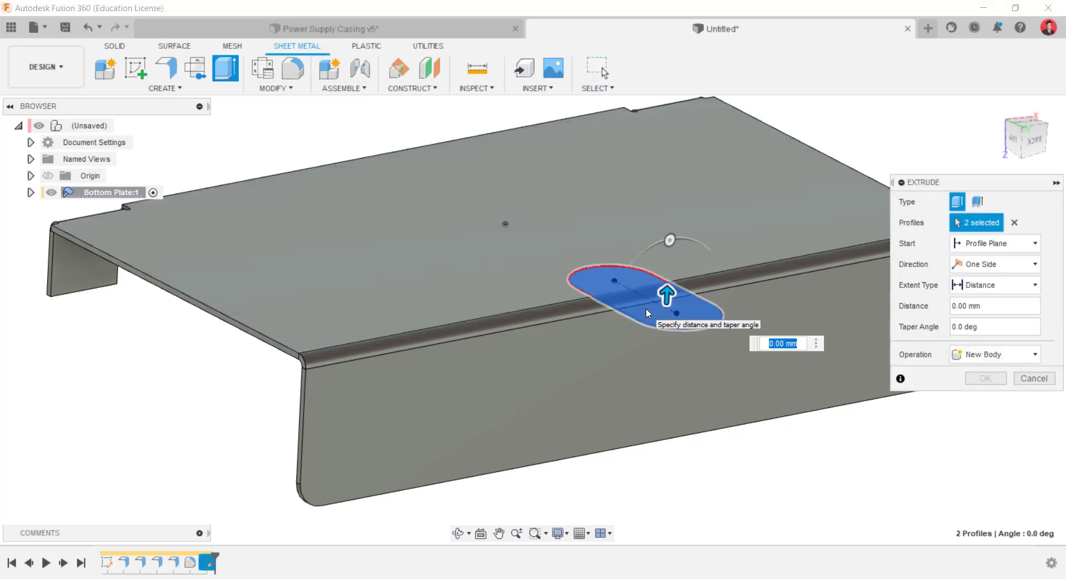
drag(668, 309, 668, 330)
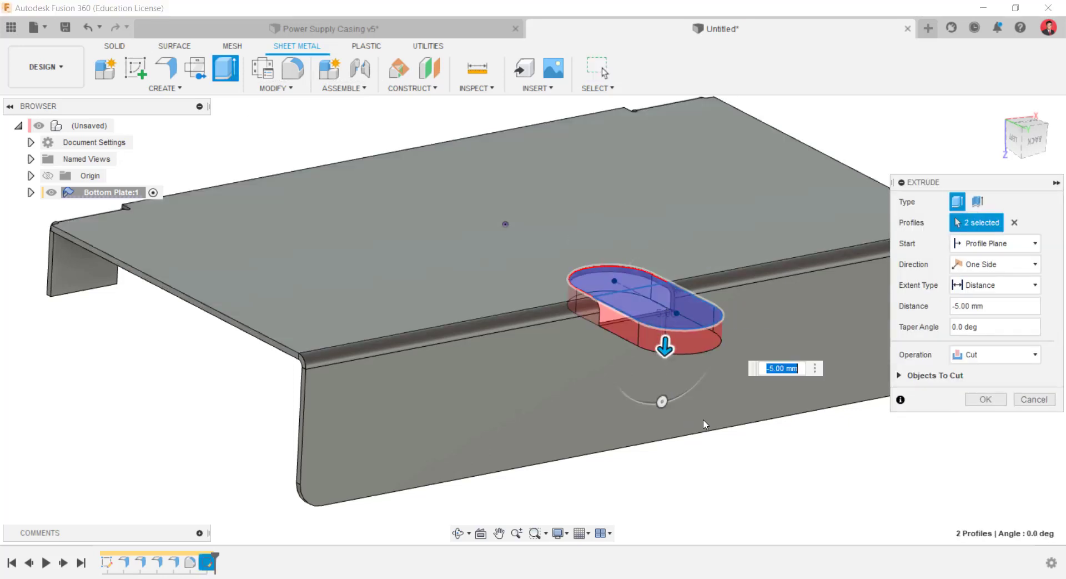
click(1012, 287)
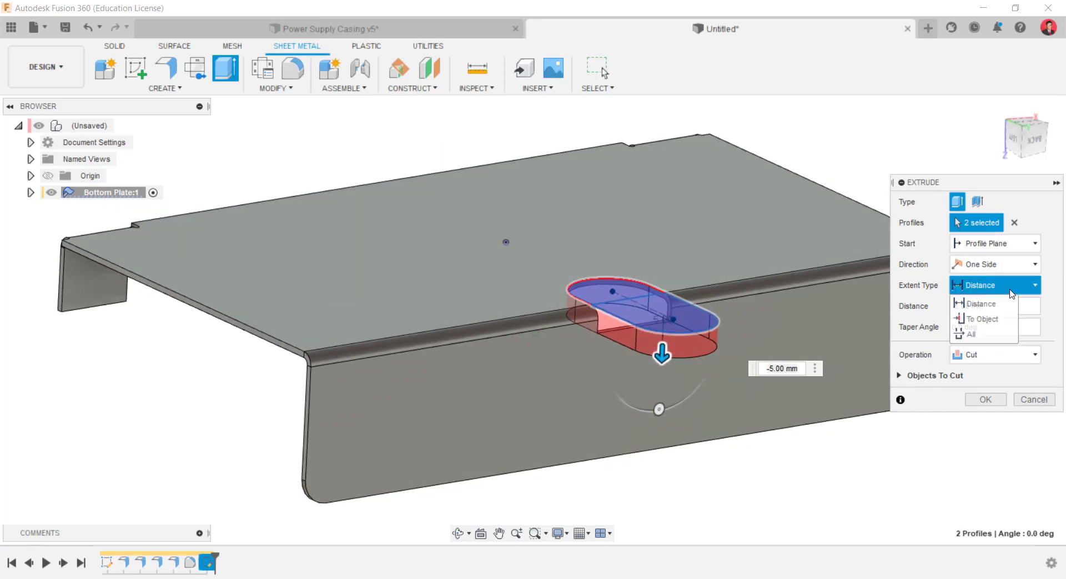
click(977, 313)
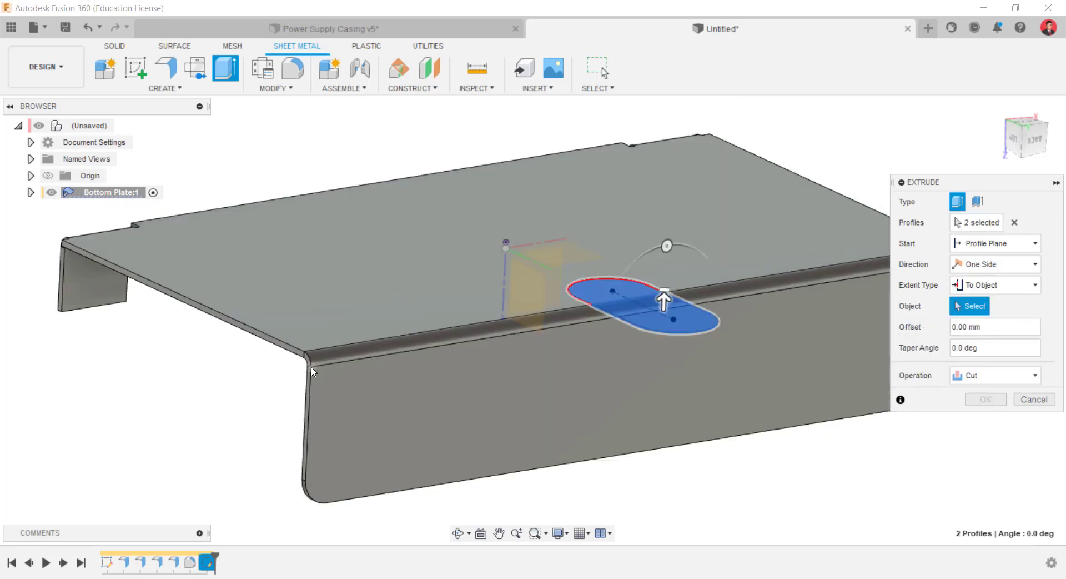
click(312, 372)
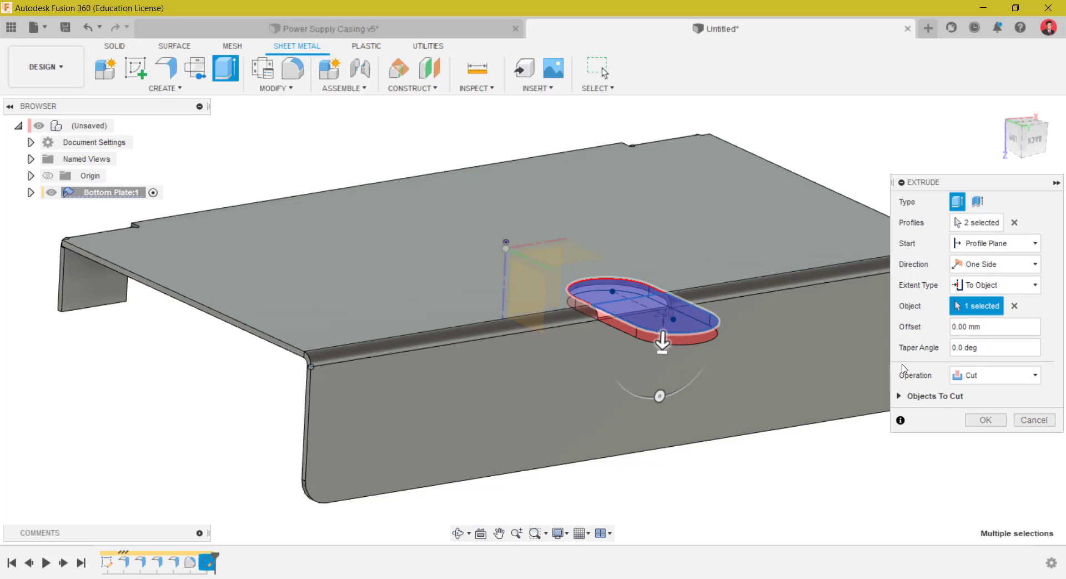
click(986, 420)
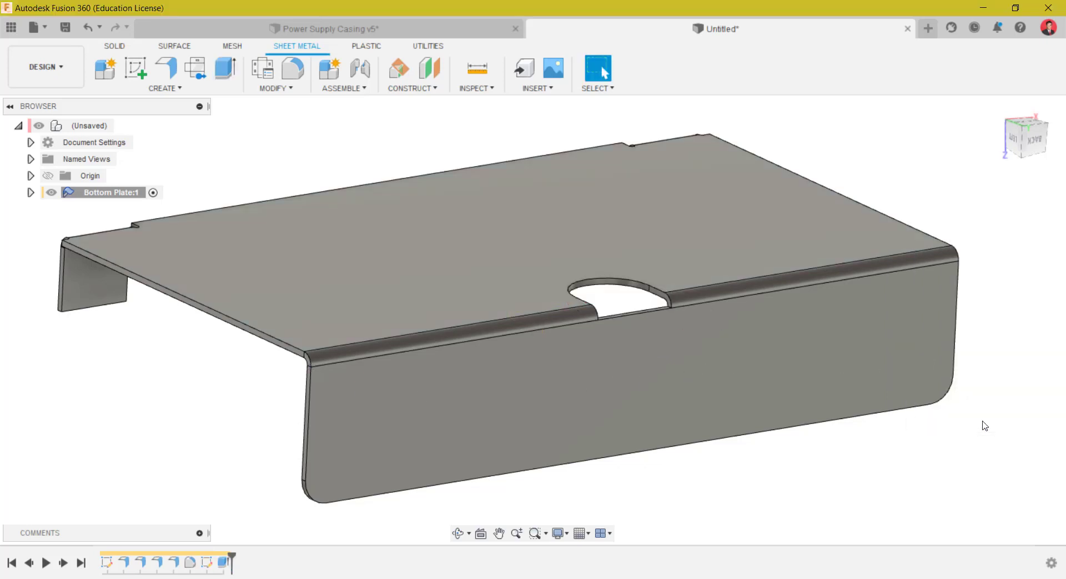
- Add a 15 mm flange at 90 degrees outward from the slot cutout's straight edge, with the bend position set to Adjacent
shift+middle_drag(982, 421, 973, 414)
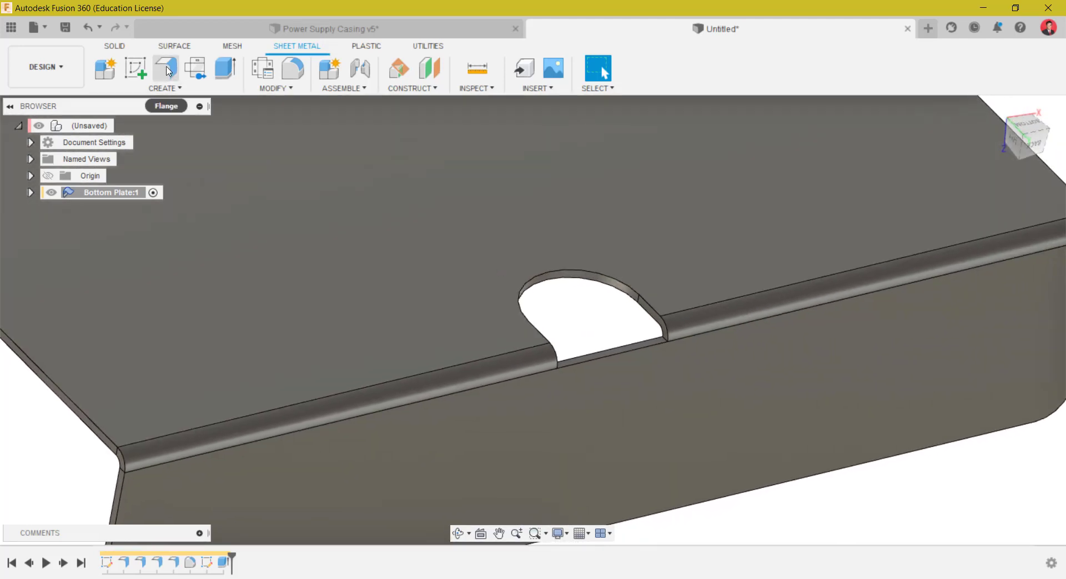
click(165, 68)
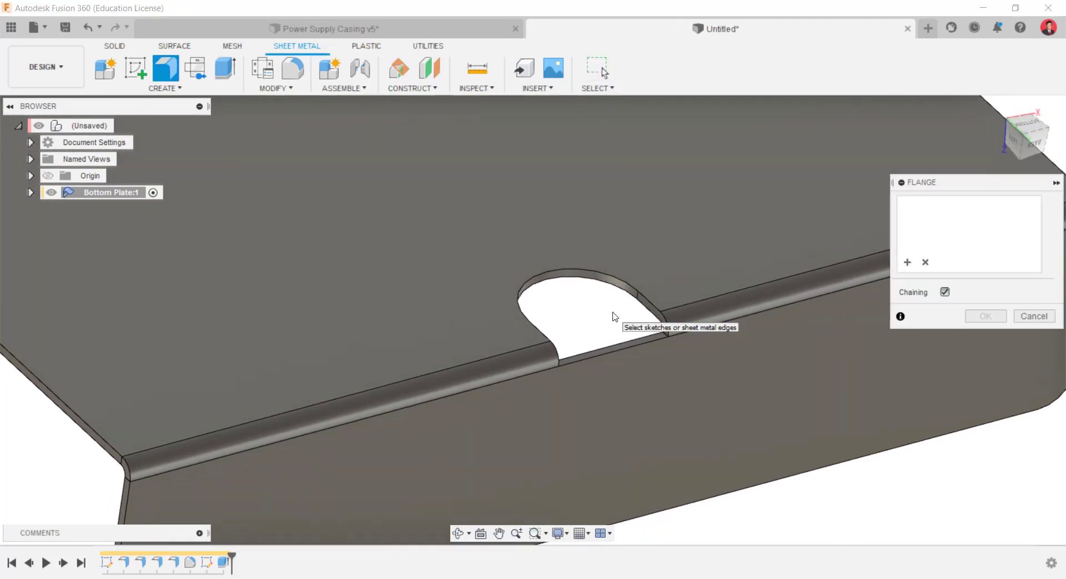
key(Escape)
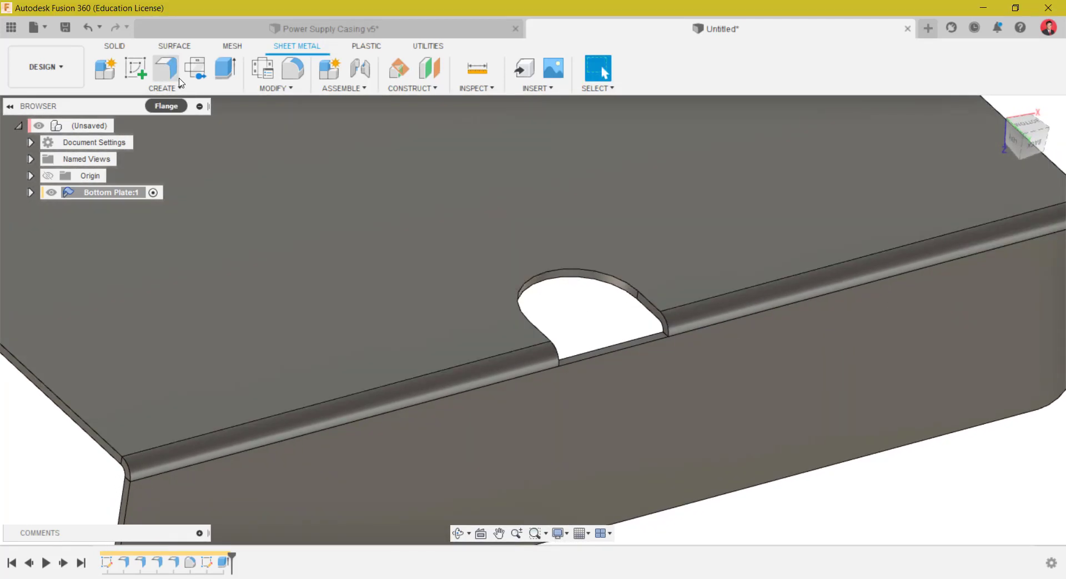
click(177, 78)
click(618, 350)
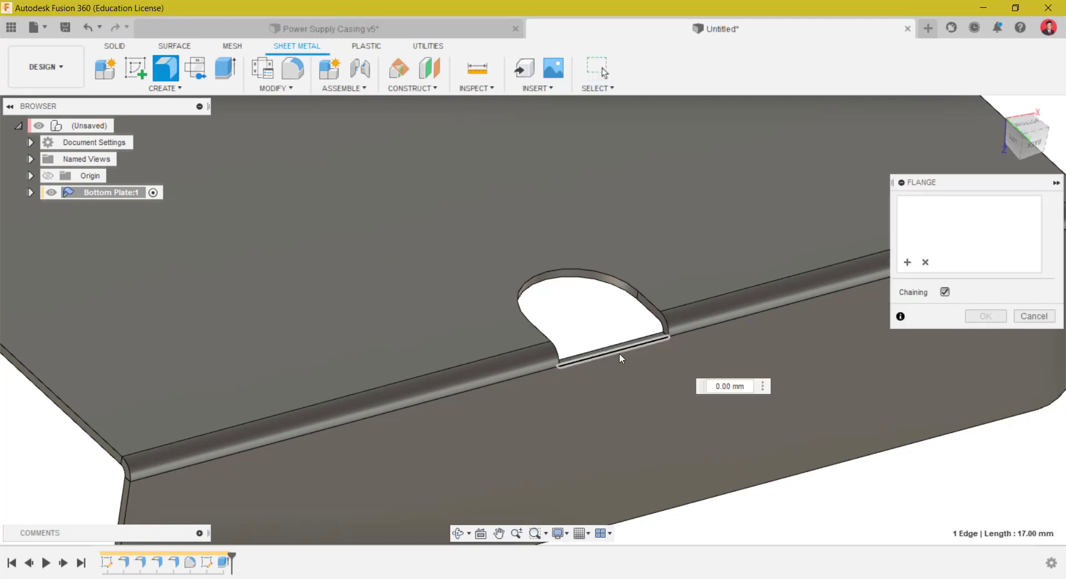
drag(635, 371, 687, 424)
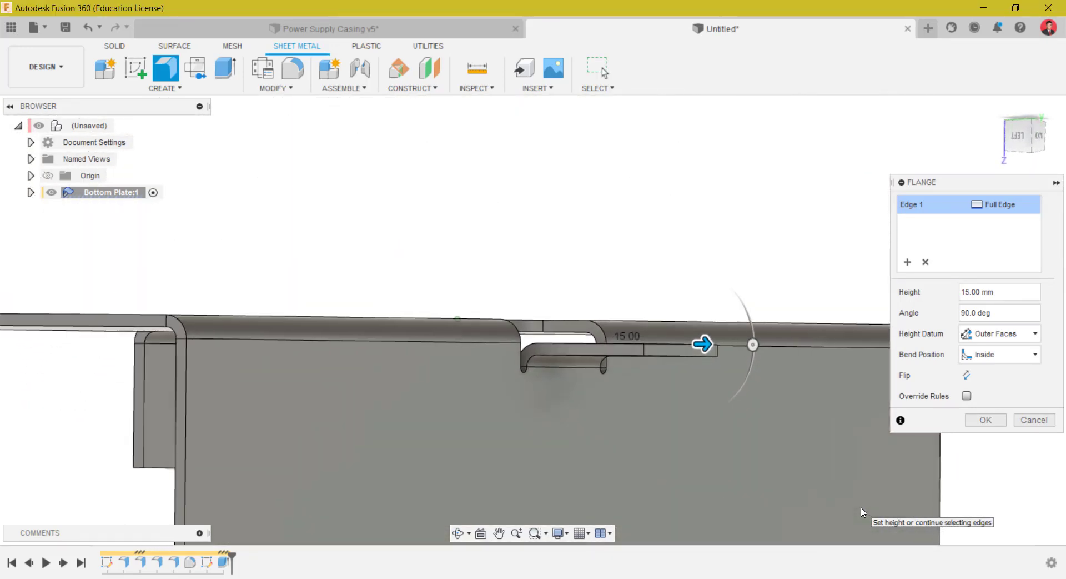
click(1014, 362)
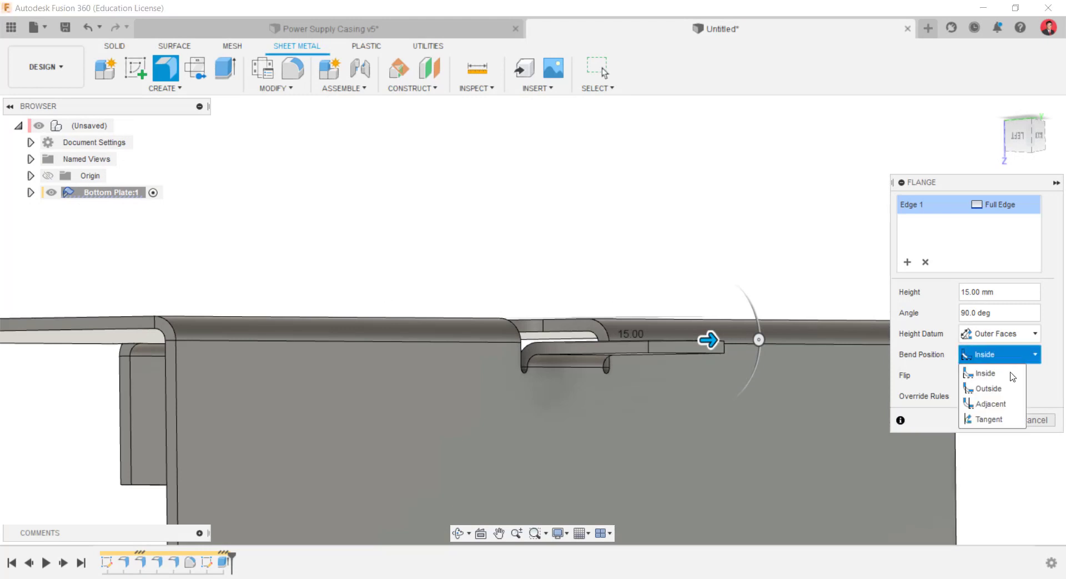
click(1007, 401)
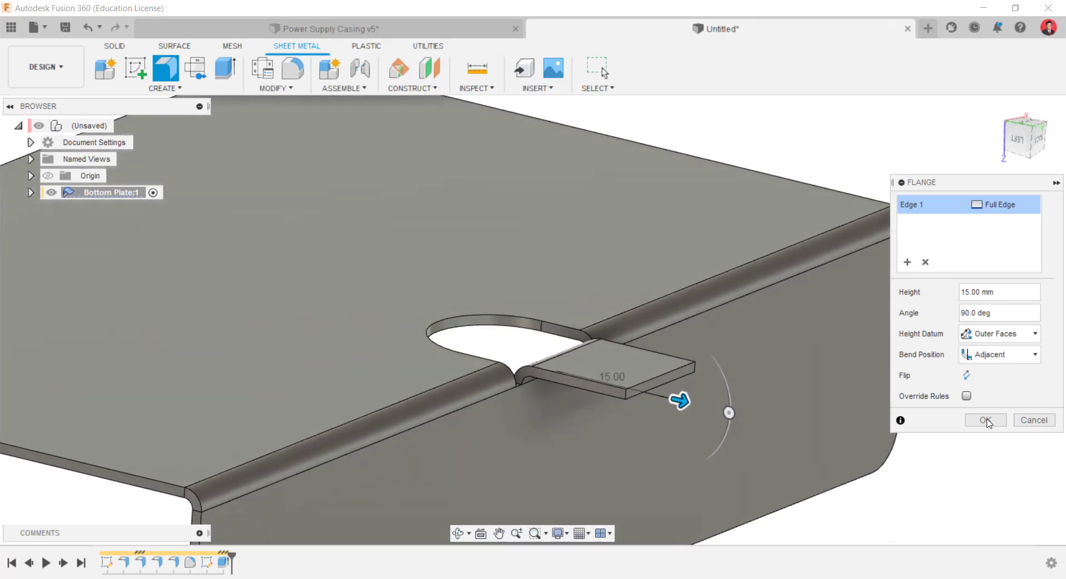
click(986, 421)
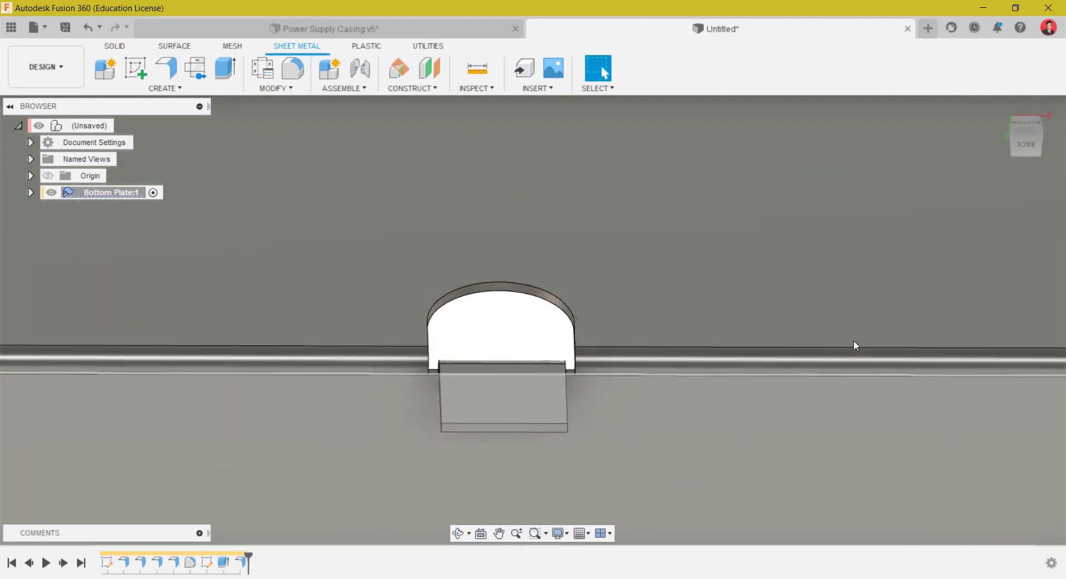
- Fillet the two outer corner edges of the slot cutout's tab with a 7.5 mm radius
shift+middle_drag(854, 340, 655, 304)
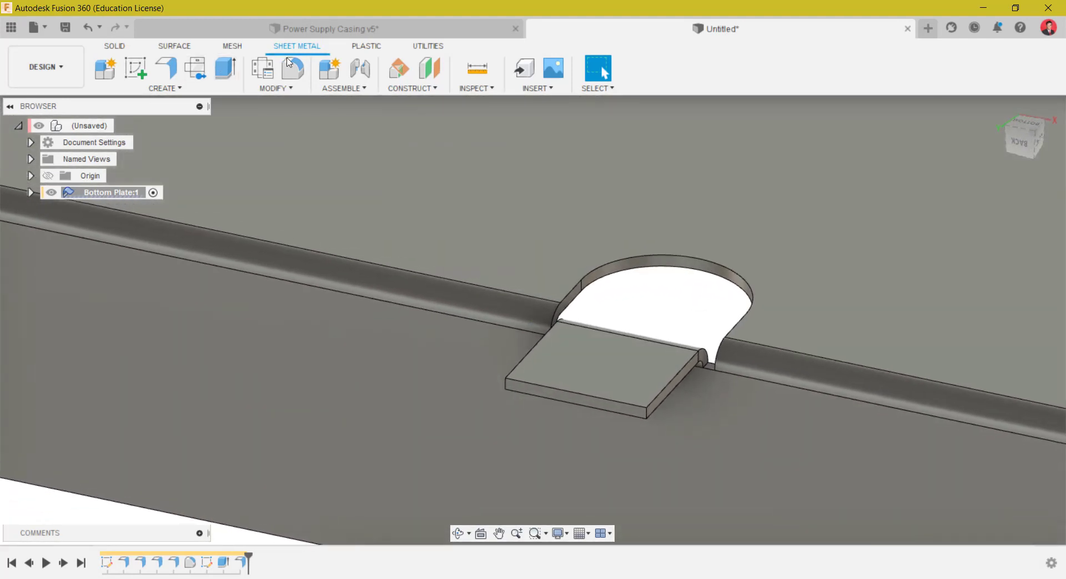
click(294, 68)
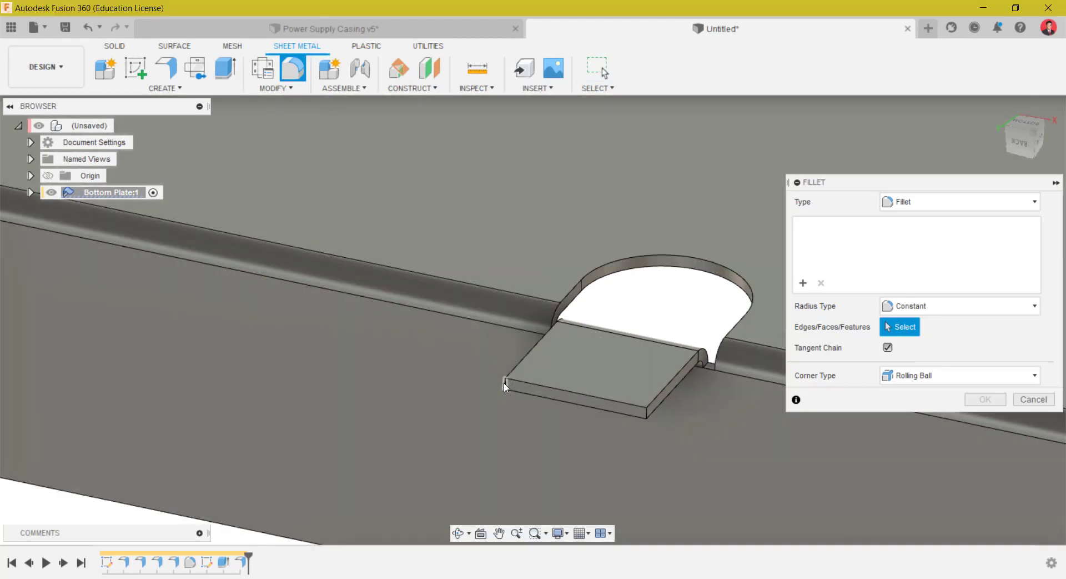
click(505, 380)
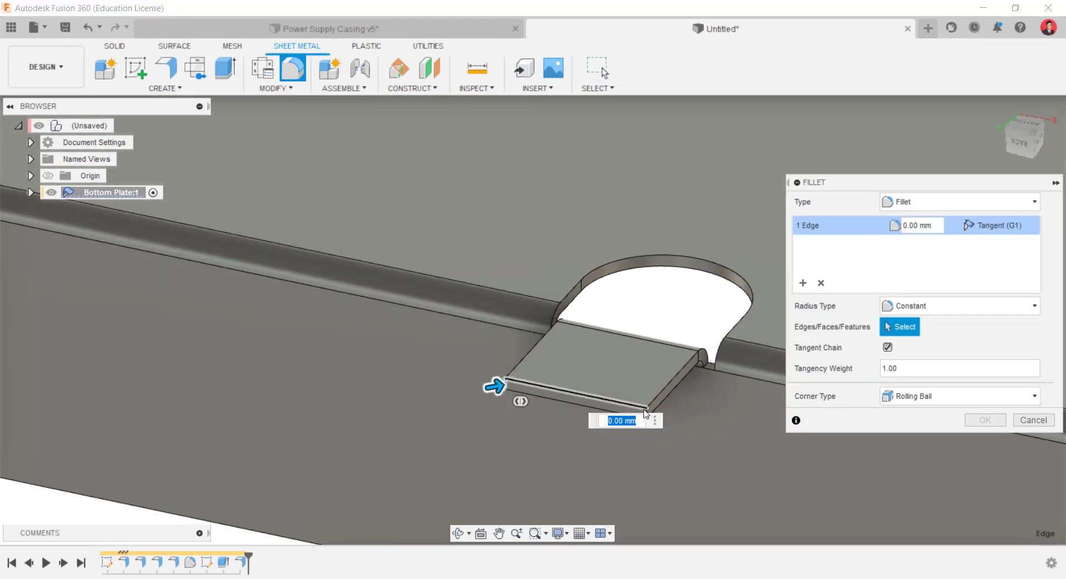
scroll(638, 397, up, 2)
click(642, 379)
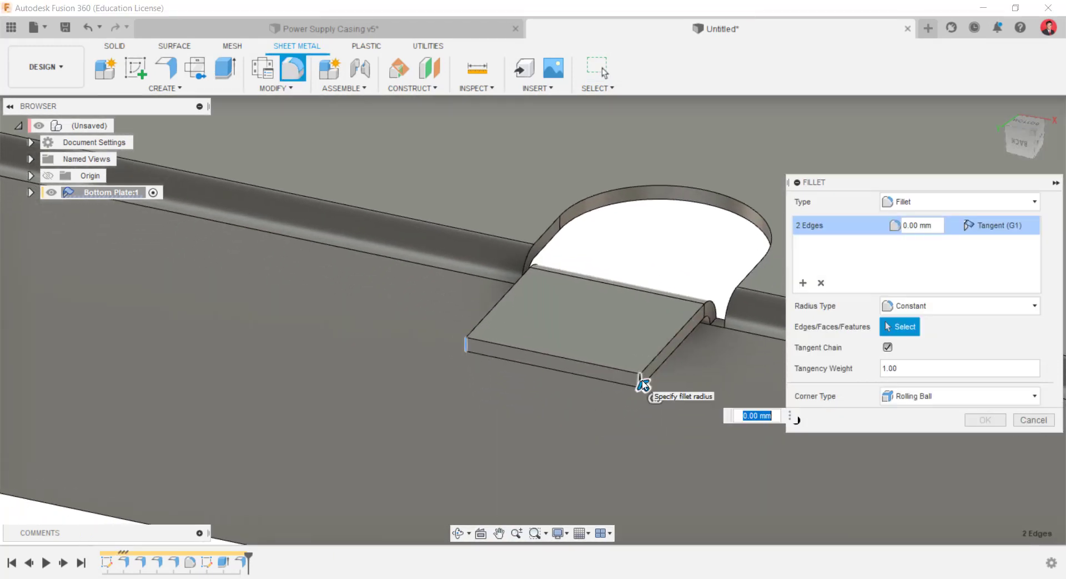
drag(644, 386, 632, 373)
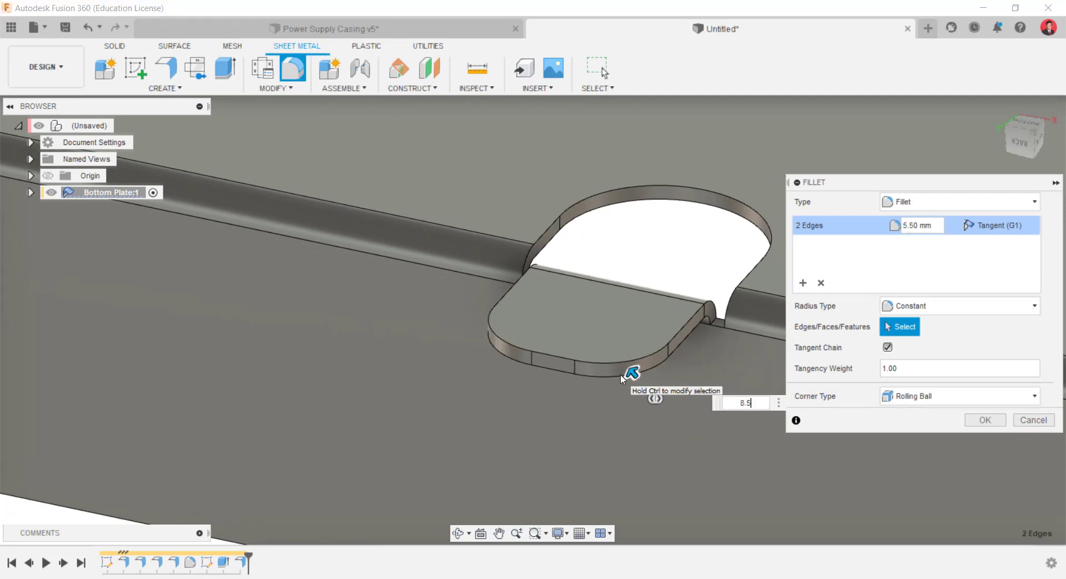
text(8.5)
key(BackSpace)
key(BackSpace)
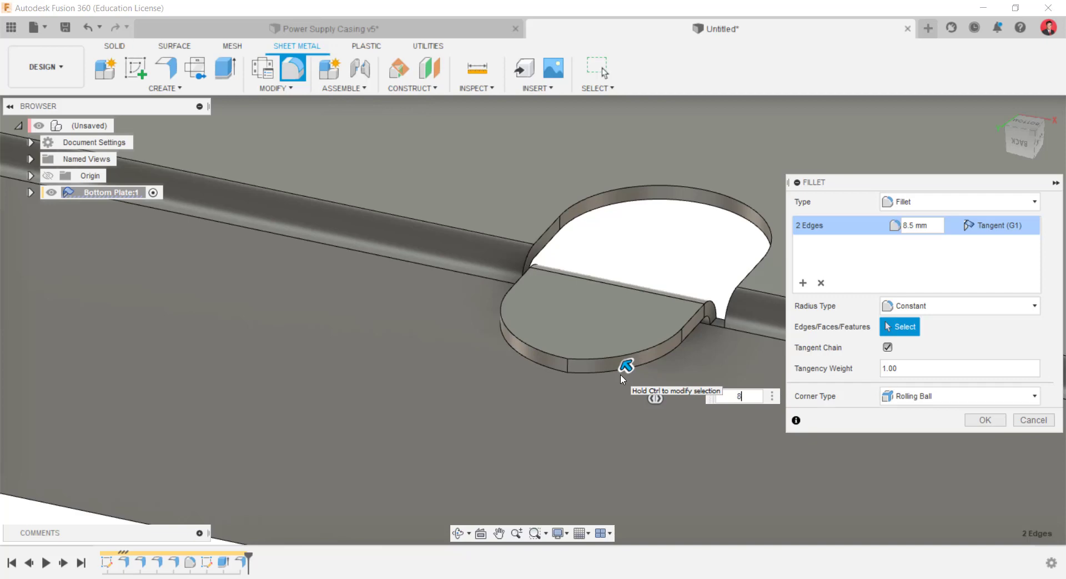
key(BackSpace)
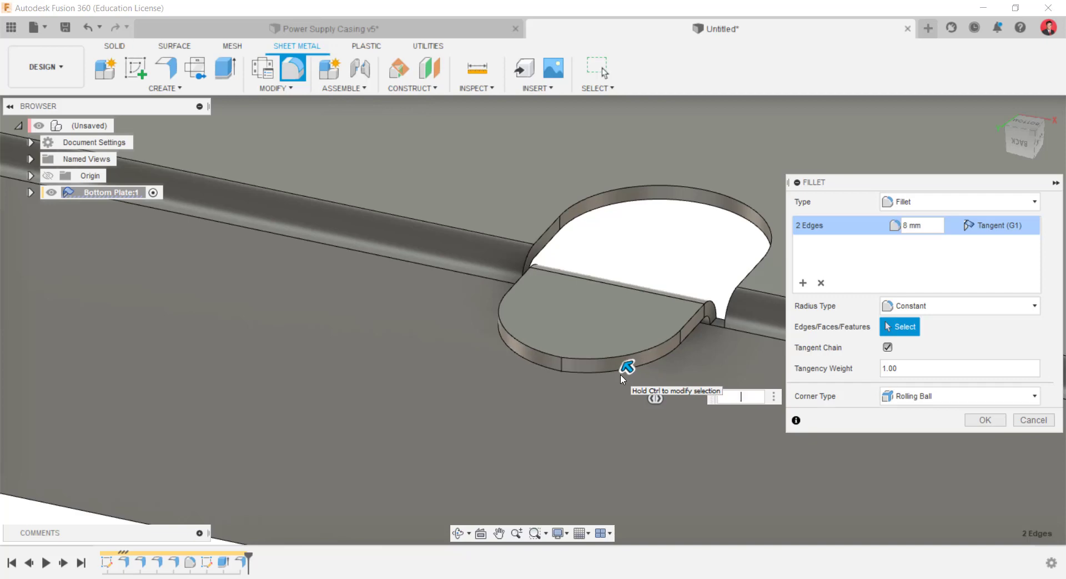
text(7.5)
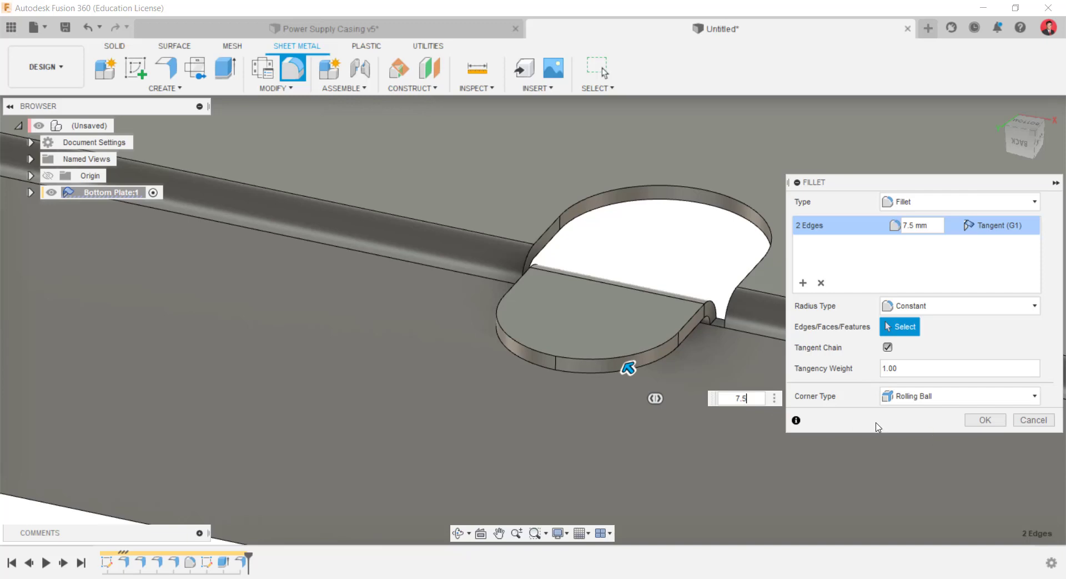
shift+middle_drag(771, 382, 761, 451)
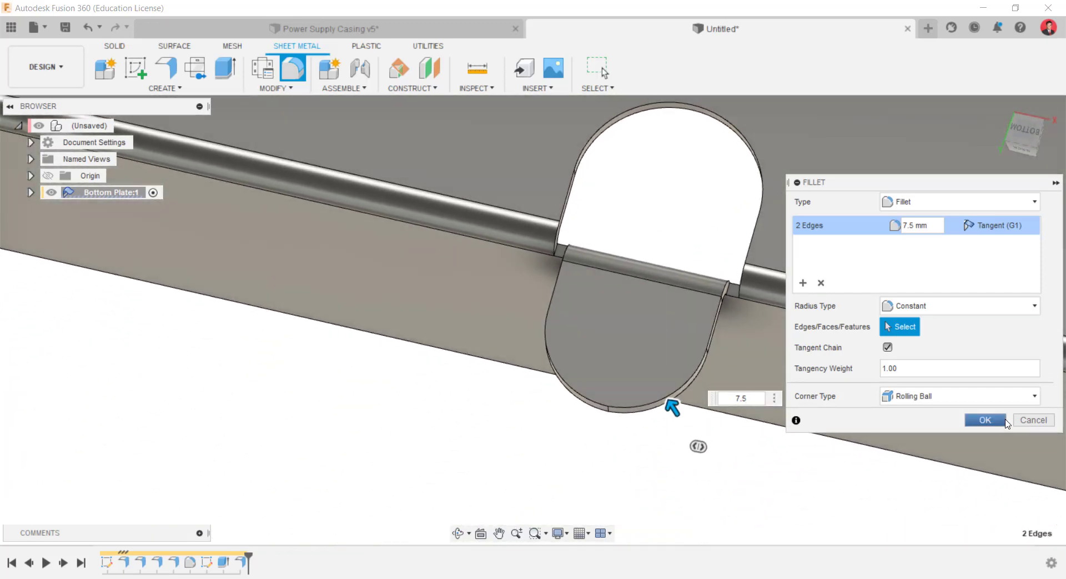
click(1006, 422)
- Start a sketch on the left front tab's outer face and place one sketch point on each front tab
shift+middle_drag(752, 509, 861, 435)
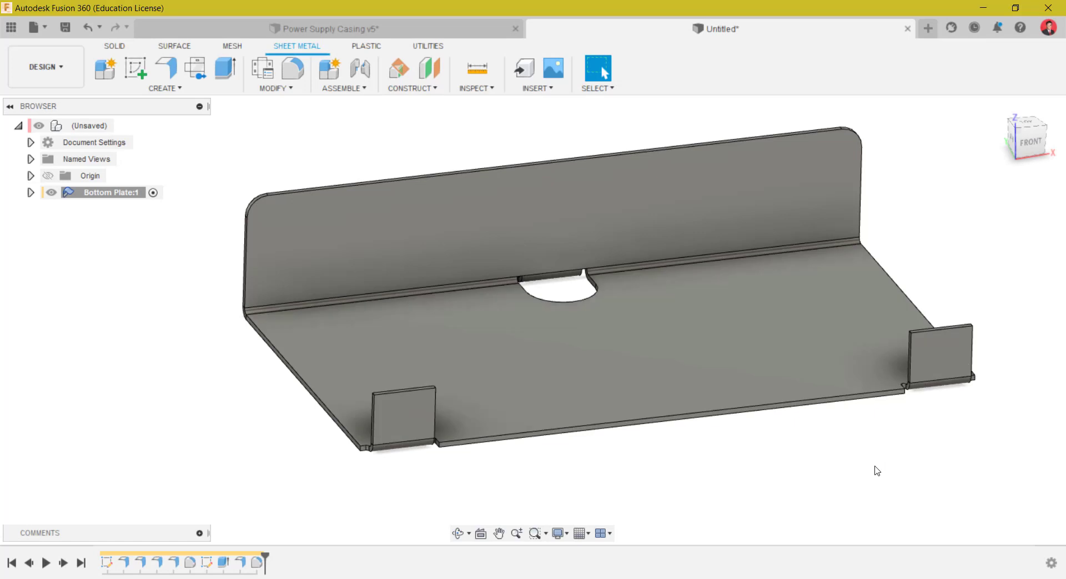
shift+middle_drag(262, 184, 220, 141)
click(135, 71)
click(354, 404)
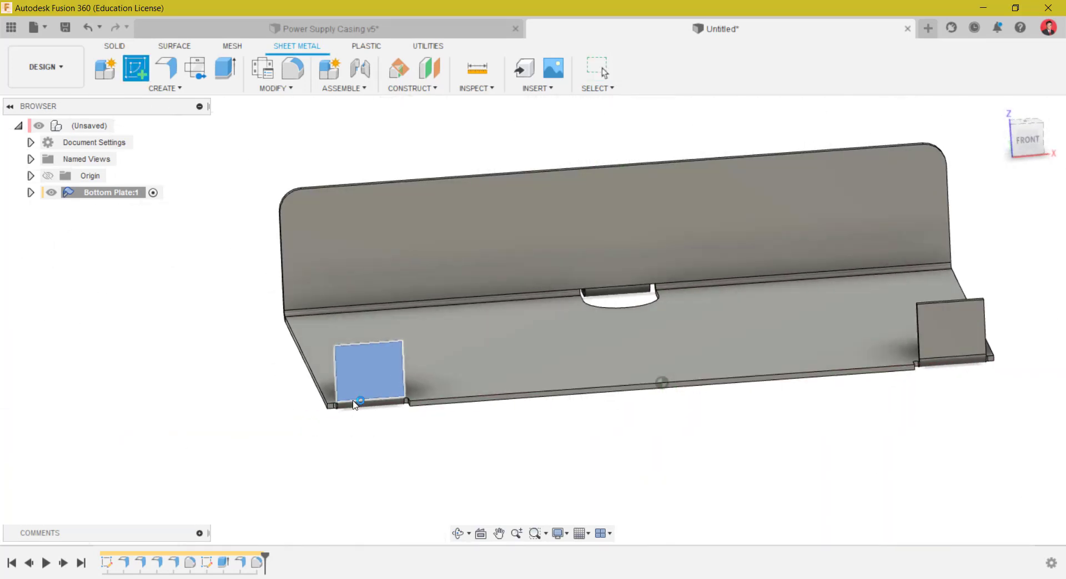
middle_drag(535, 404, 202, 410)
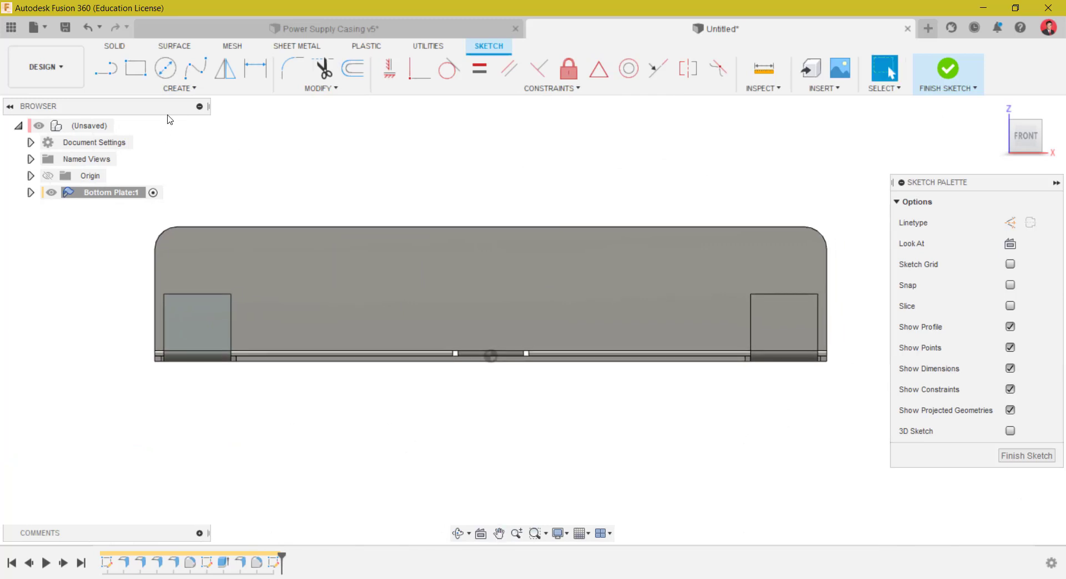
click(165, 90)
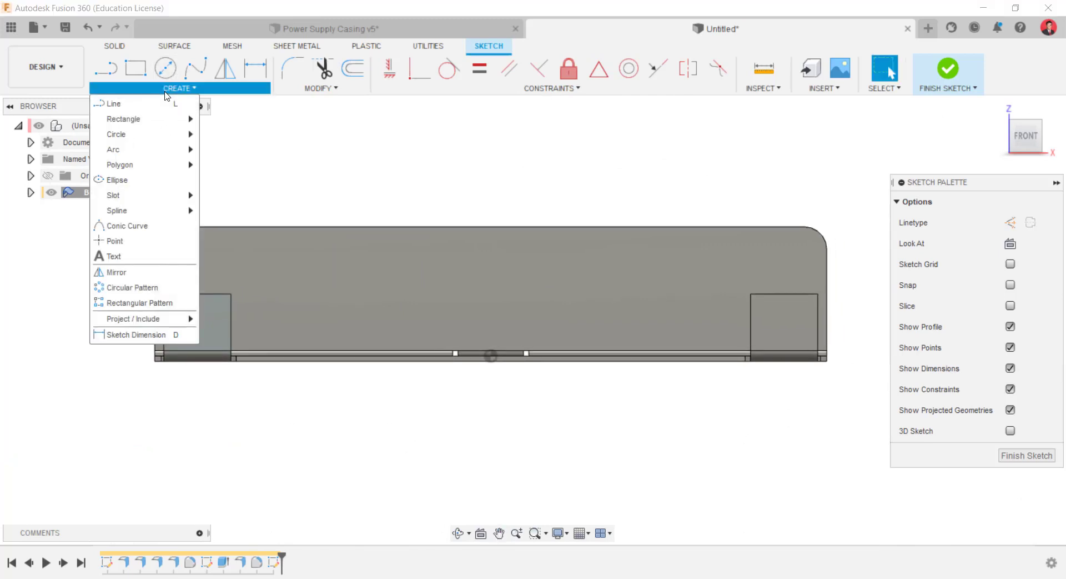
click(160, 240)
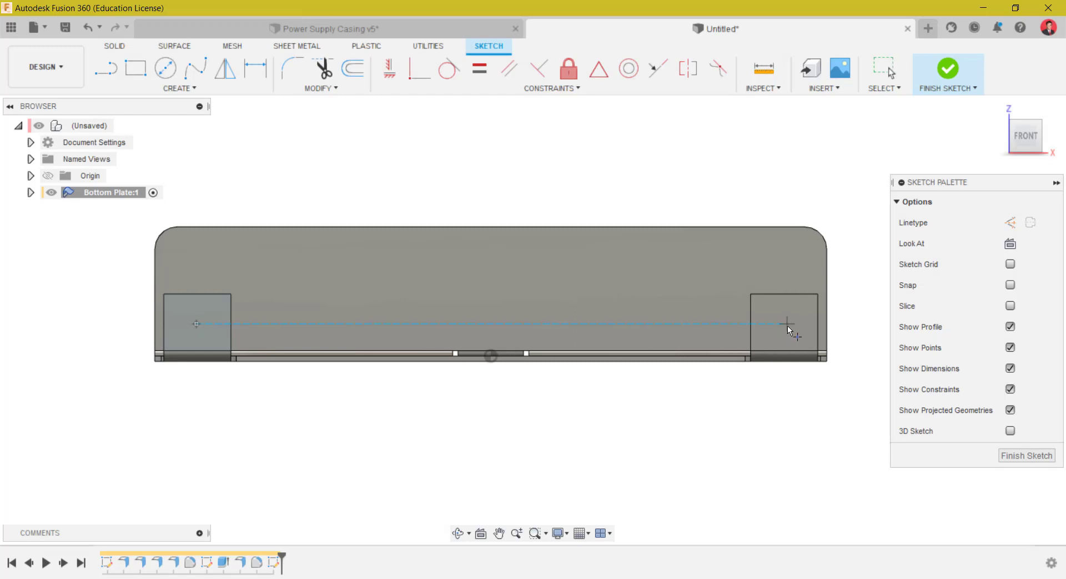
key(Escape)
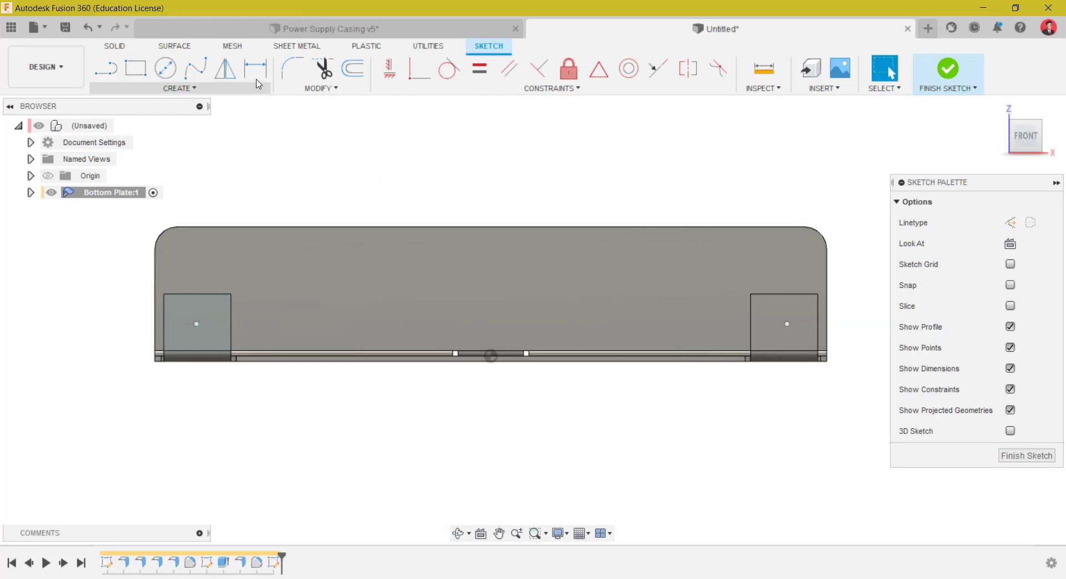
- Constrain the two front tab points to be horizontally aligned with each other
click(385, 74)
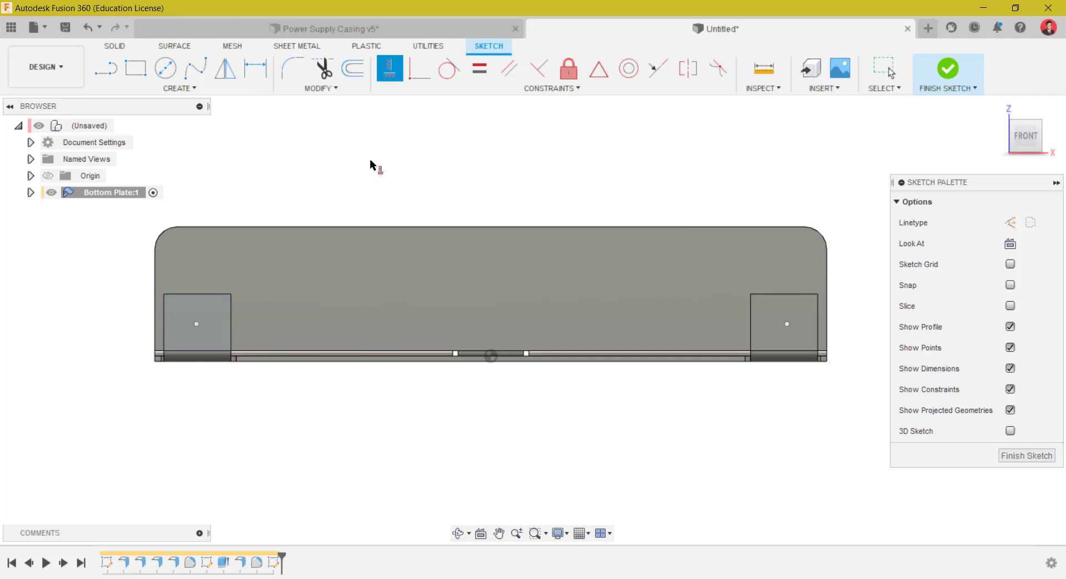
click(197, 324)
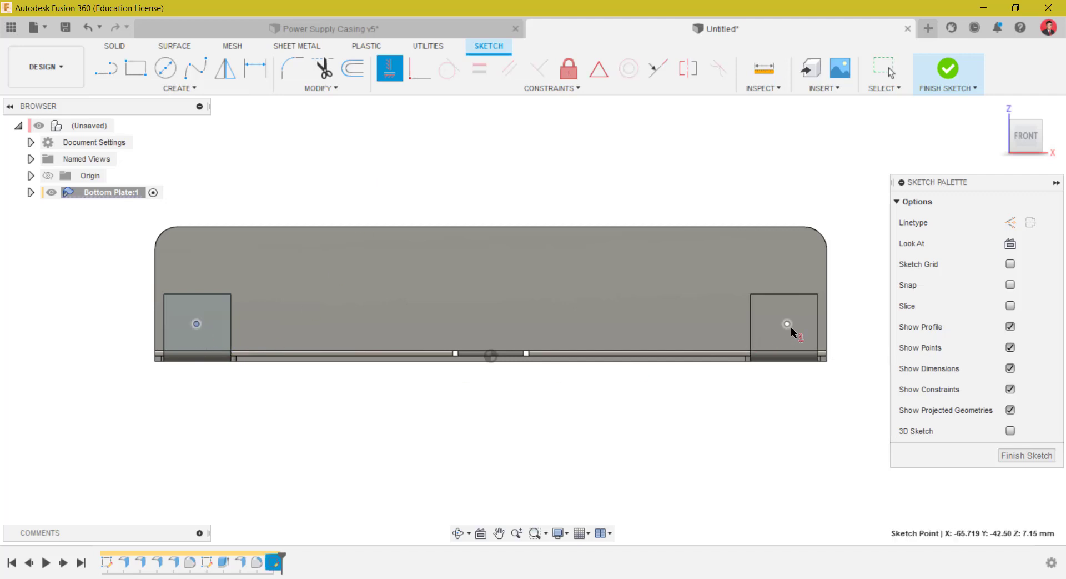
click(787, 324)
key(Escape)
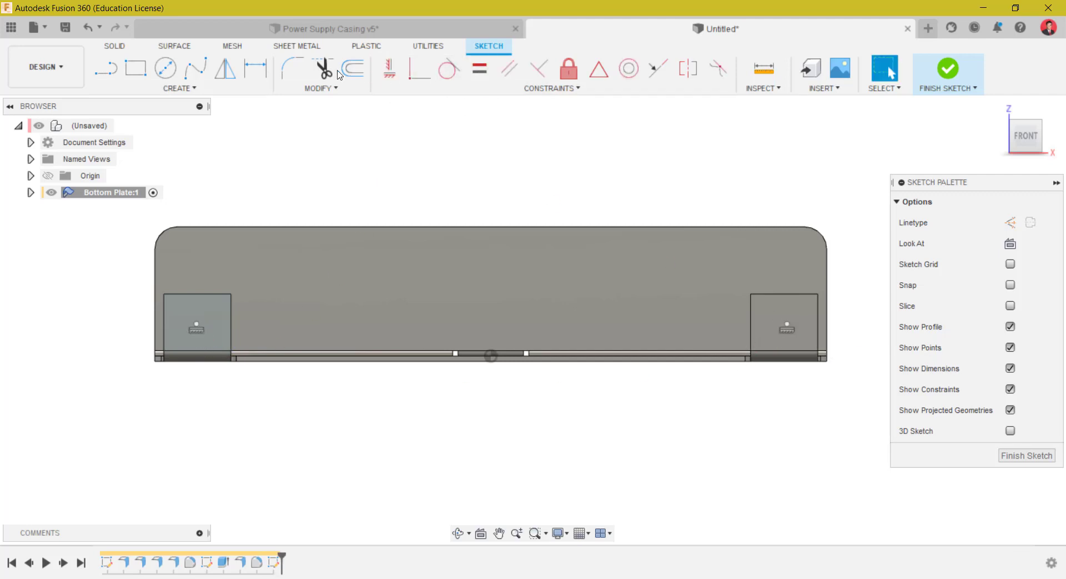
- Dimension the vertical distance from the left front tab's upper edge to its point as 6.3 mm
click(257, 67)
click(196, 294)
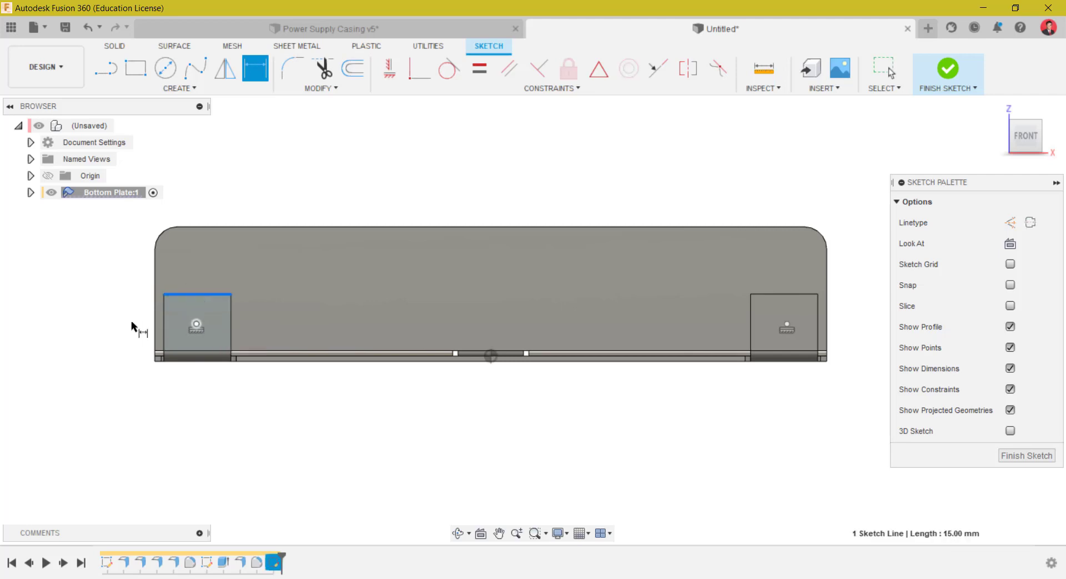
click(196, 324)
click(104, 306)
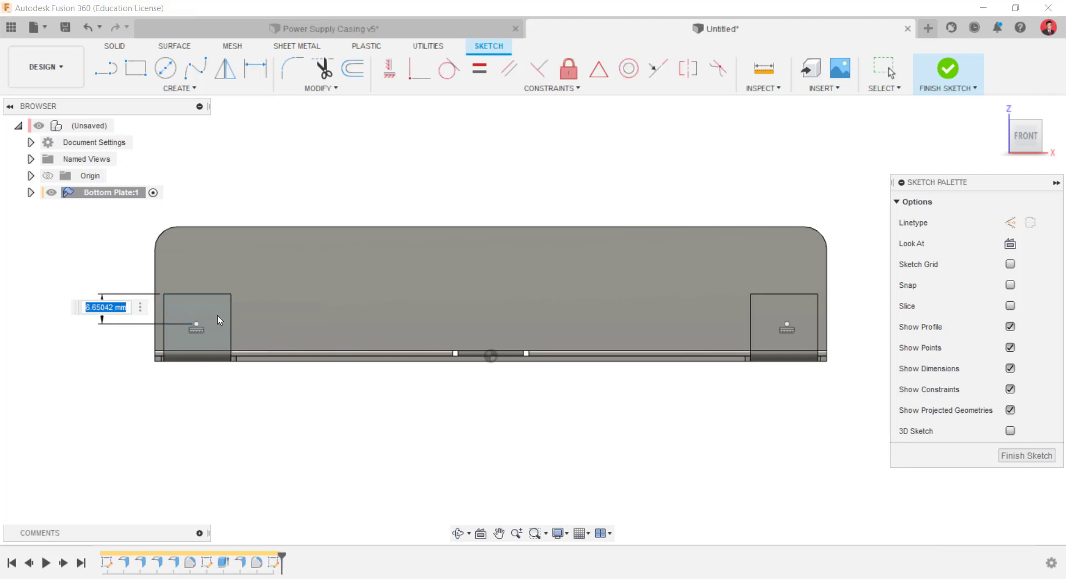
text(6.3)
key(Return)
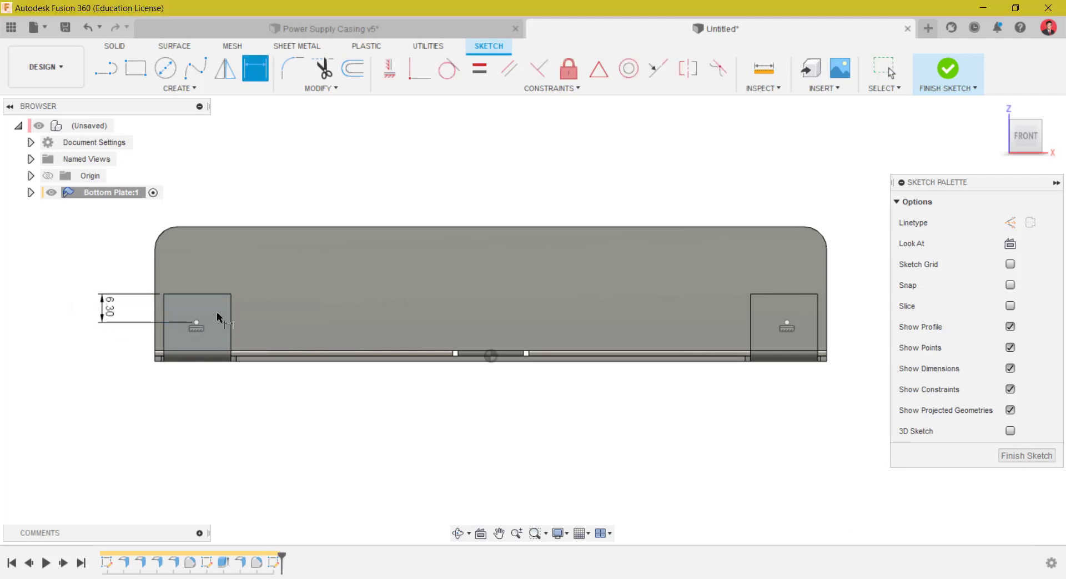
- Dimension the horizontal distance from the left front tab's outer edge to its point as 15 mm
click(163, 307)
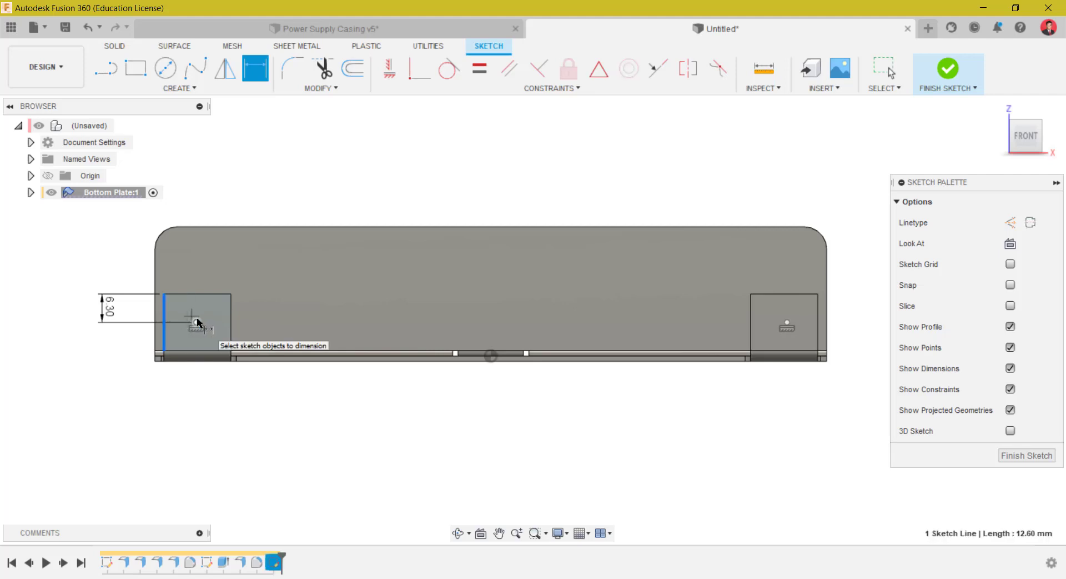
key(Escape)
middle_drag(220, 310, 274, 293)
scroll(223, 303, up, 4)
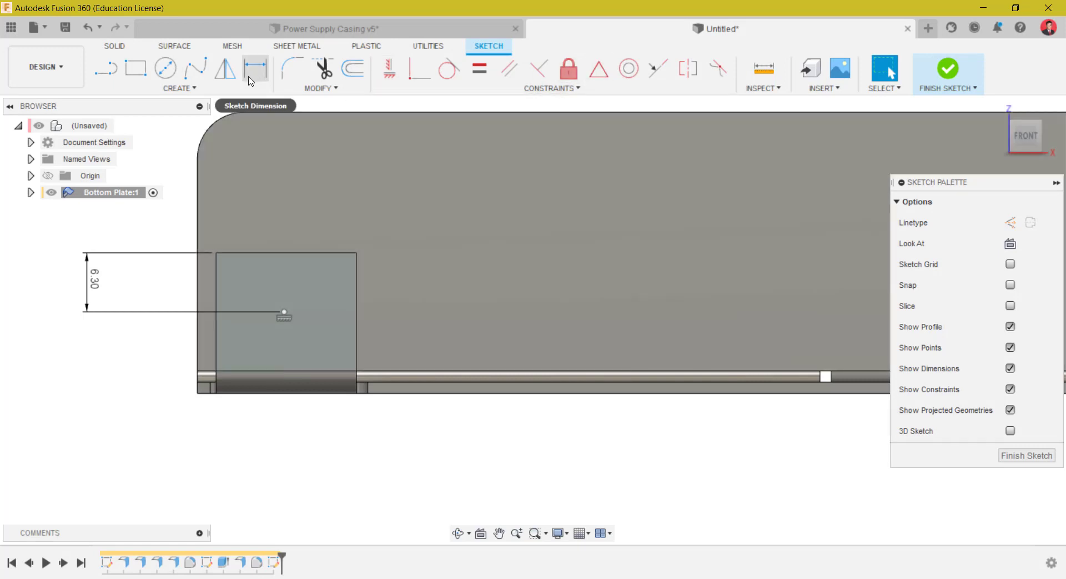
click(269, 293)
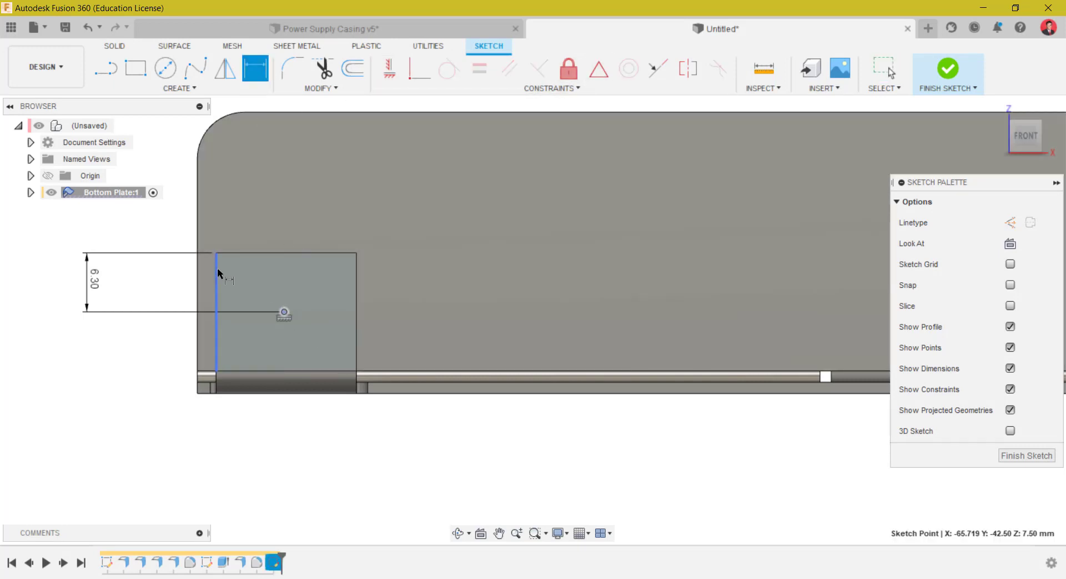
click(217, 268)
click(247, 208)
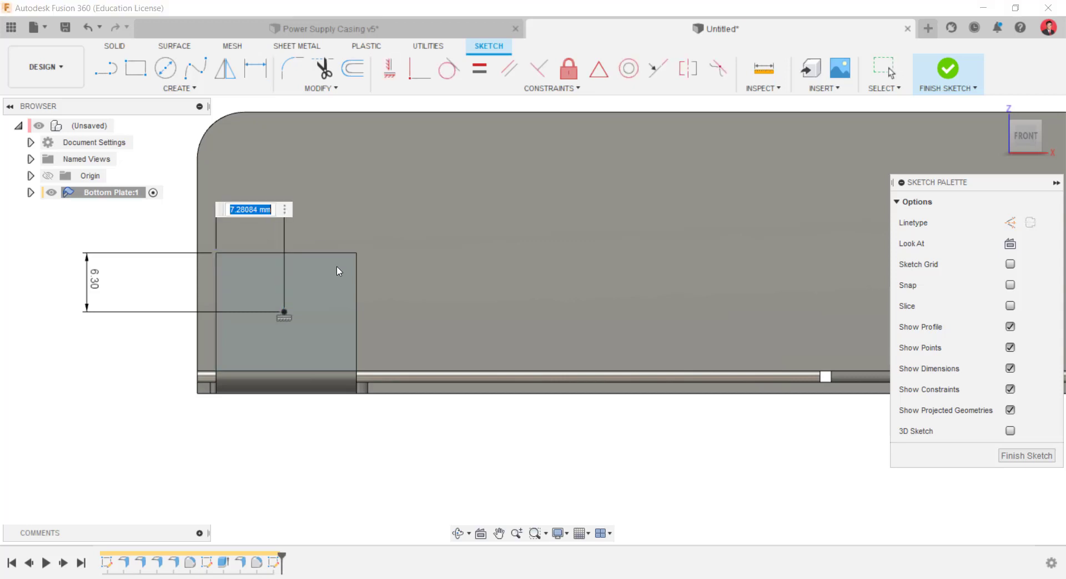
text(15)
key(Return)
scroll(387, 280, up, 1)
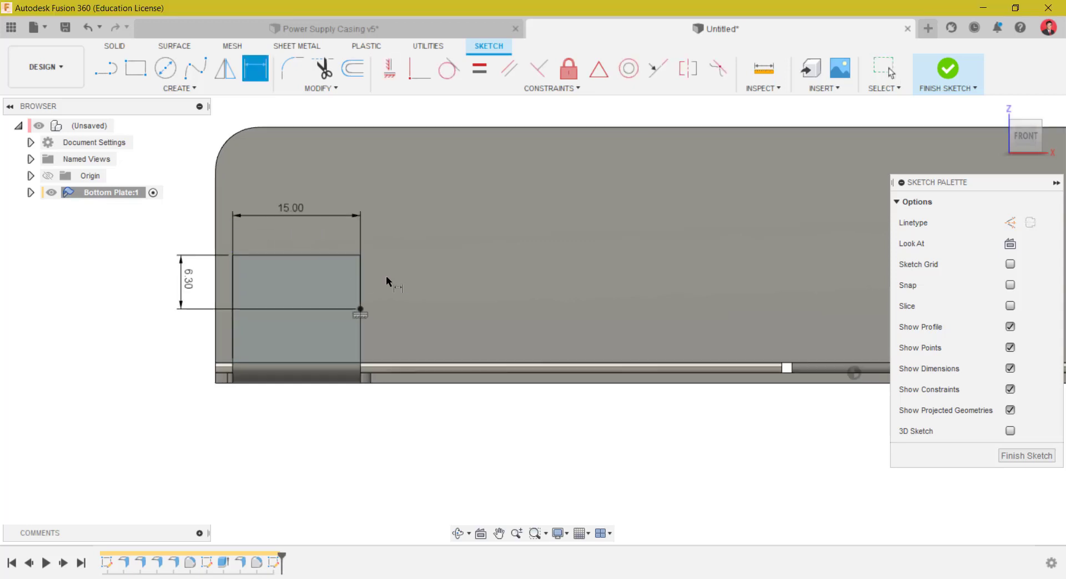
- Set the left point's horizontal distance from the tab's outer edge to 15/2 mm
key(Escape)
double_click(281, 210)
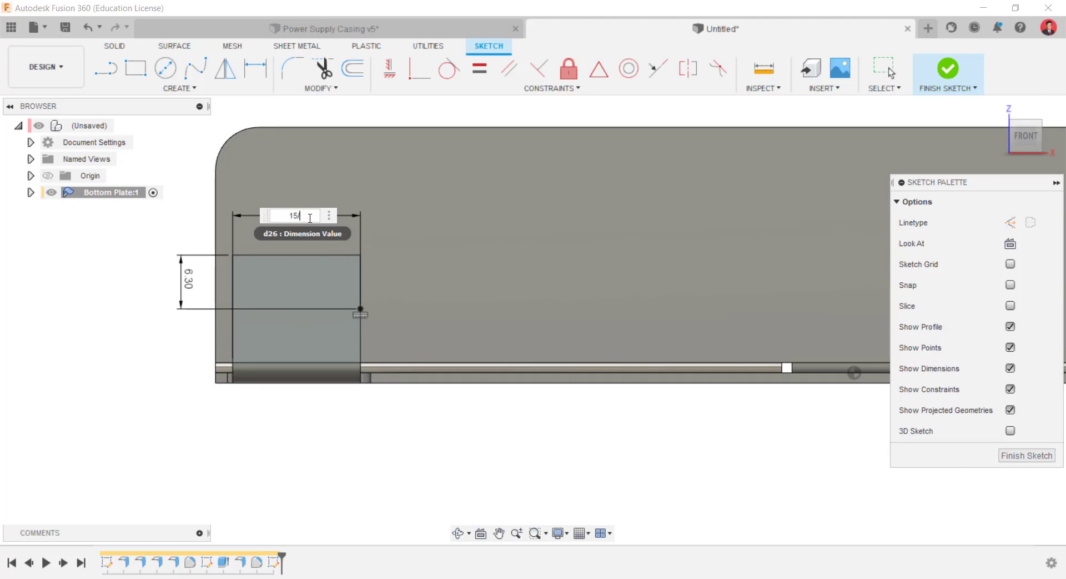
text(15/2)
key(Return)
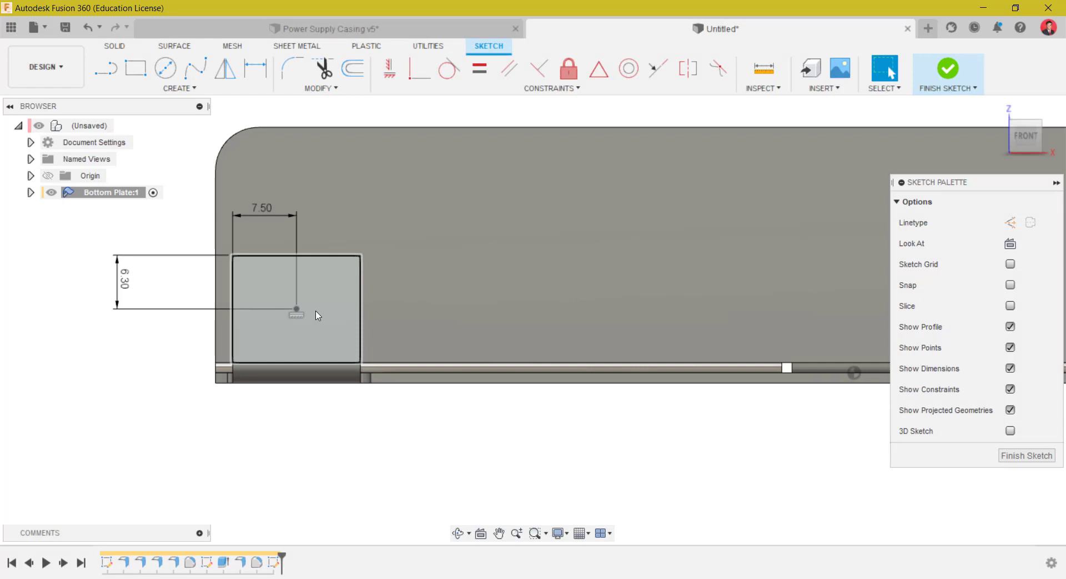
- Dimension the horizontal distance from the right front tab's outer edge to its point and finish the sketch
scroll(482, 337, up, 1)
middle_drag(605, 344, 284, 330)
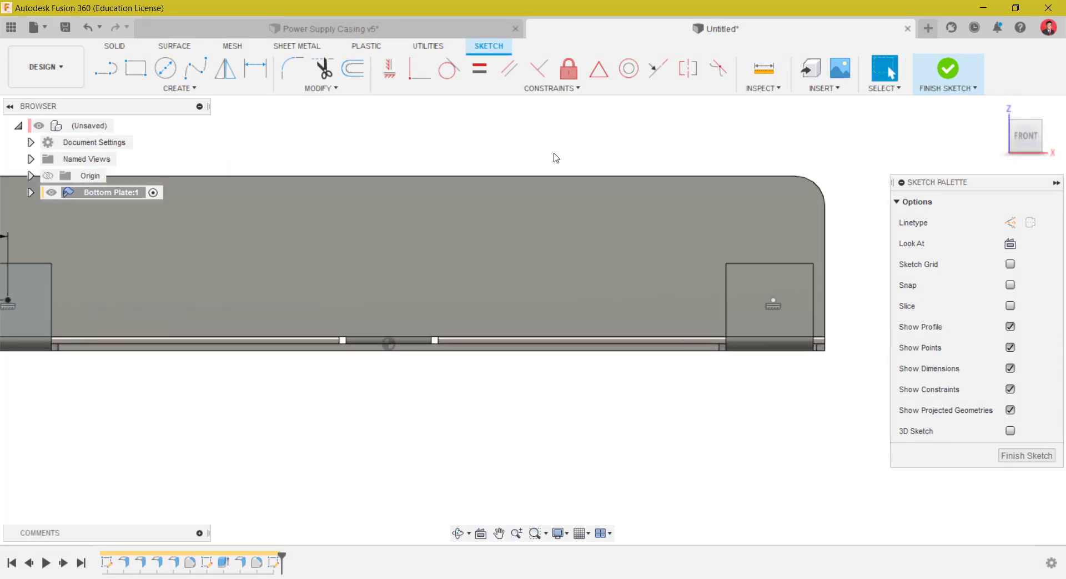
click(264, 71)
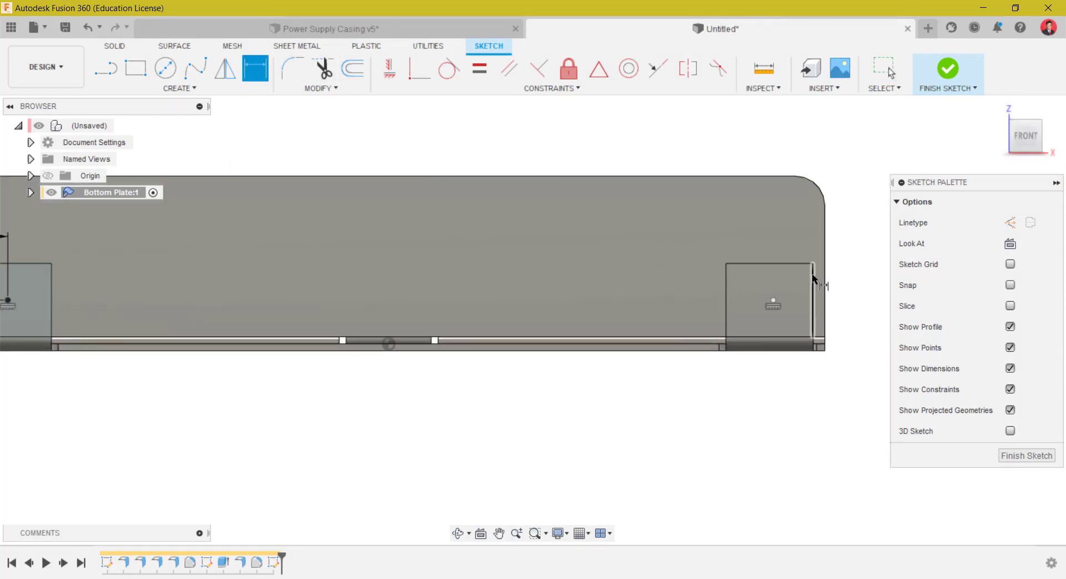
click(773, 301)
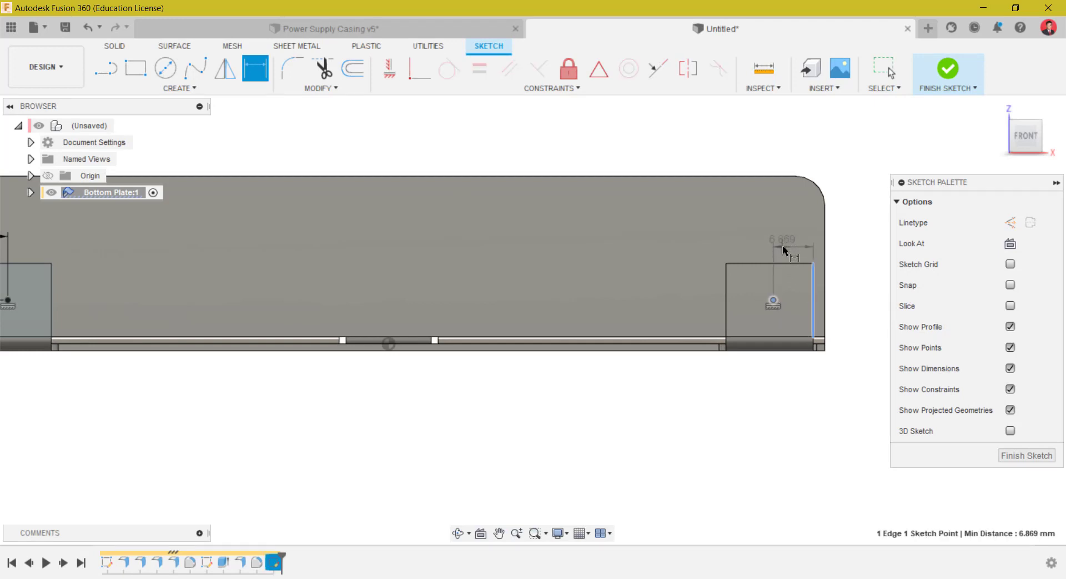
click(791, 245)
scroll(557, 309, down, 2)
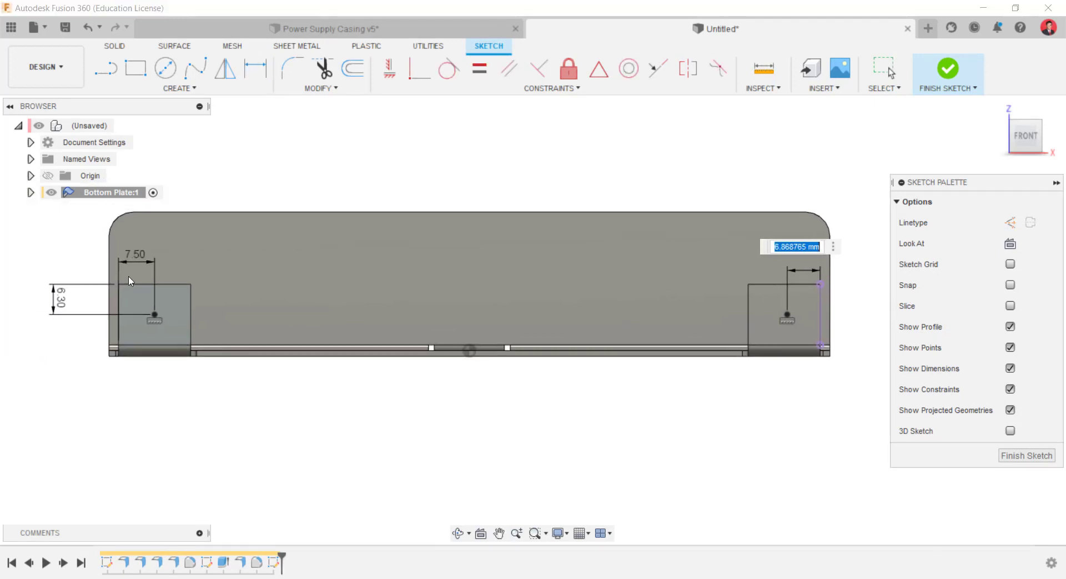
click(1034, 455)
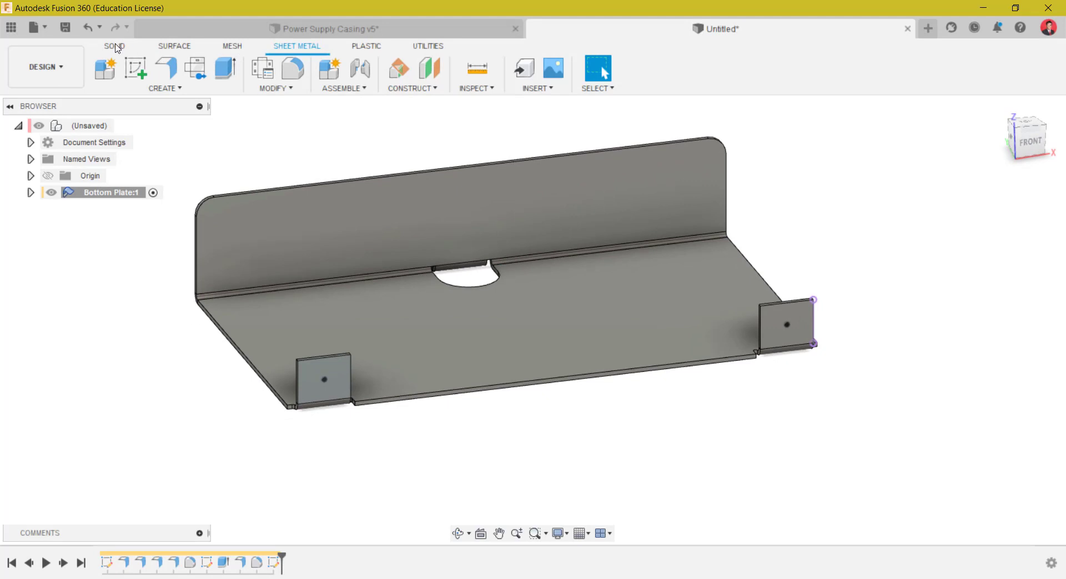
- Create 6 mm diameter, 15 mm deep simple holes at the sketch points on both front tabs
click(207, 88)
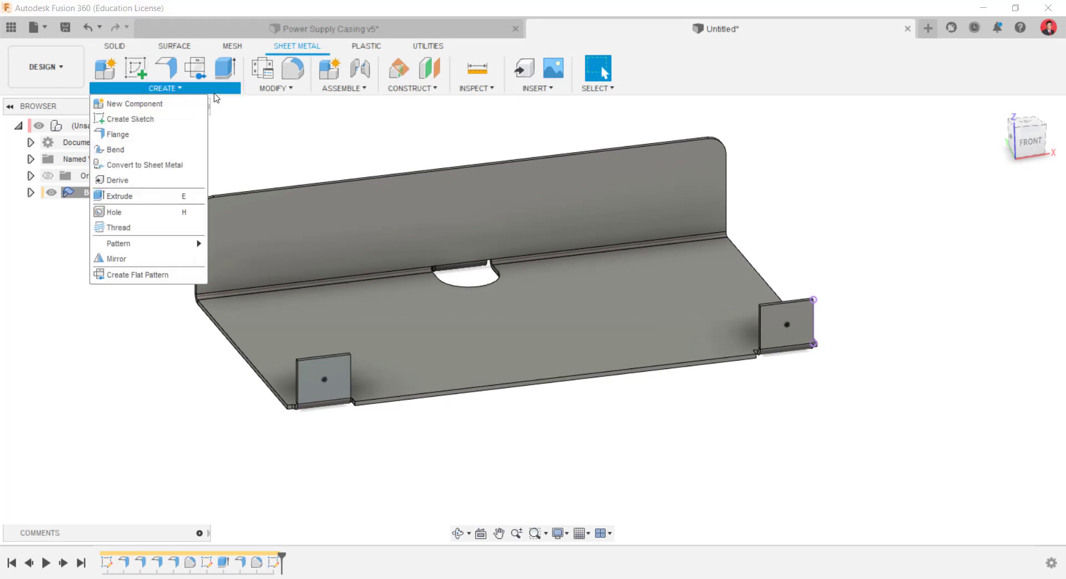
click(145, 212)
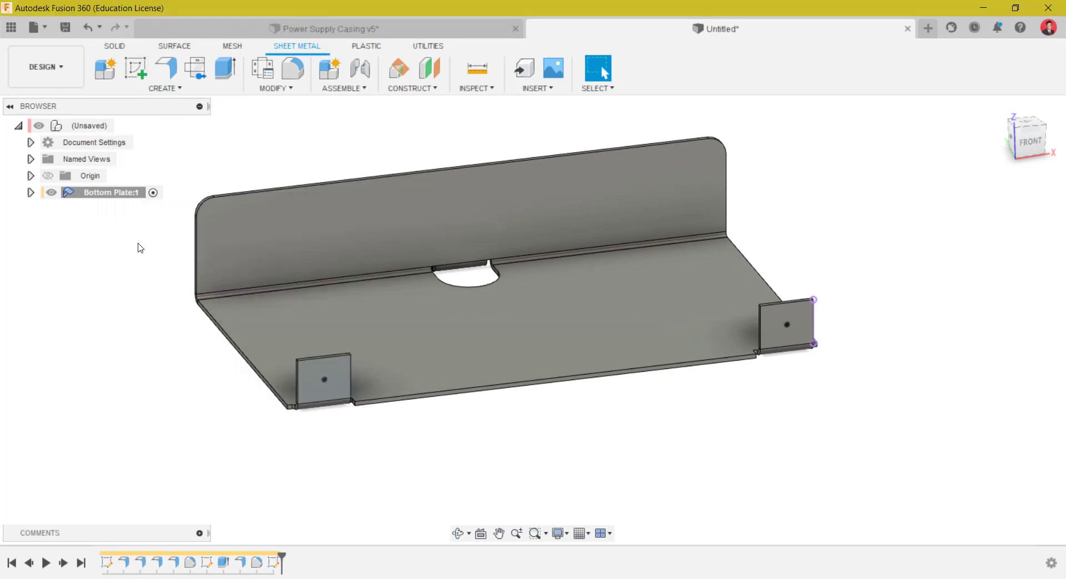
click(325, 380)
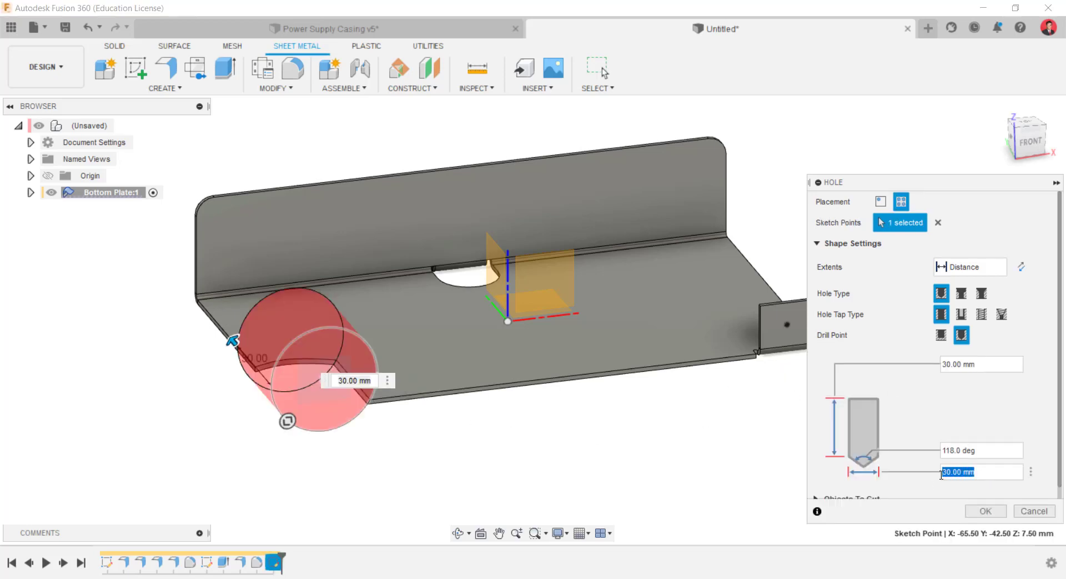
text(5)
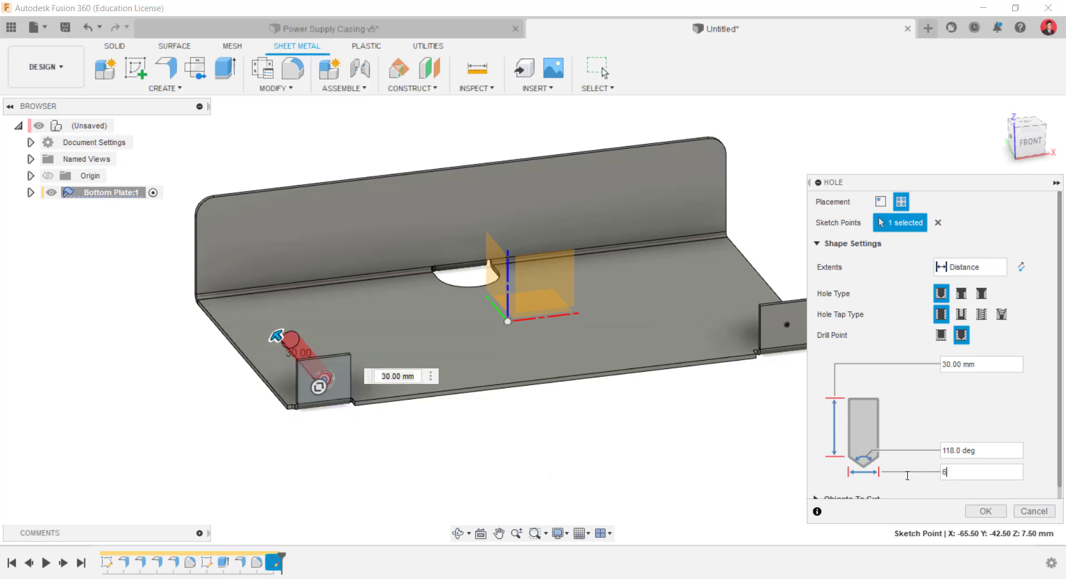
scroll(348, 429, up, 2)
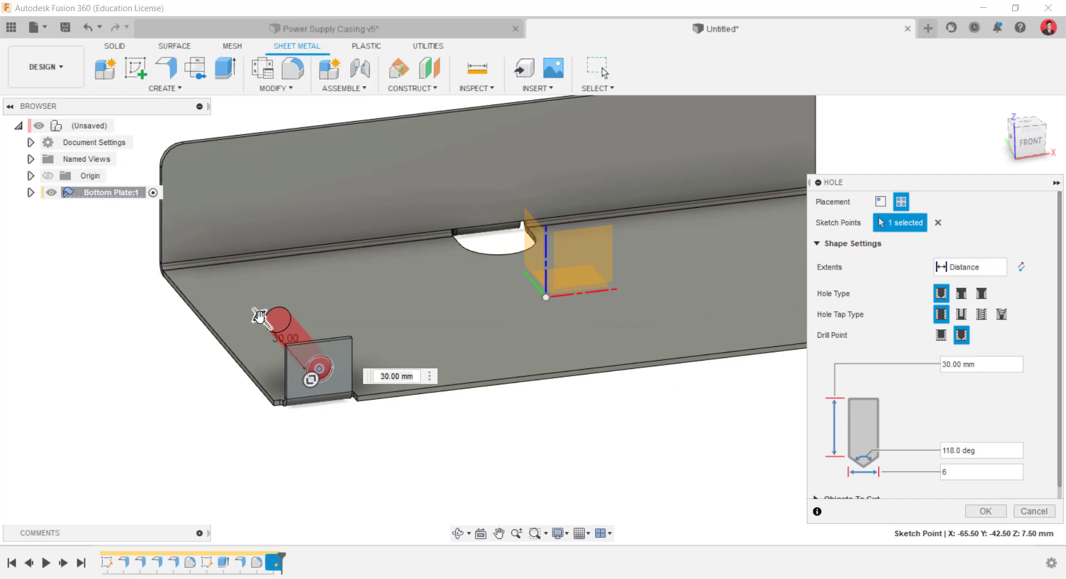
drag(259, 316, 291, 349)
scroll(381, 435, down, 2)
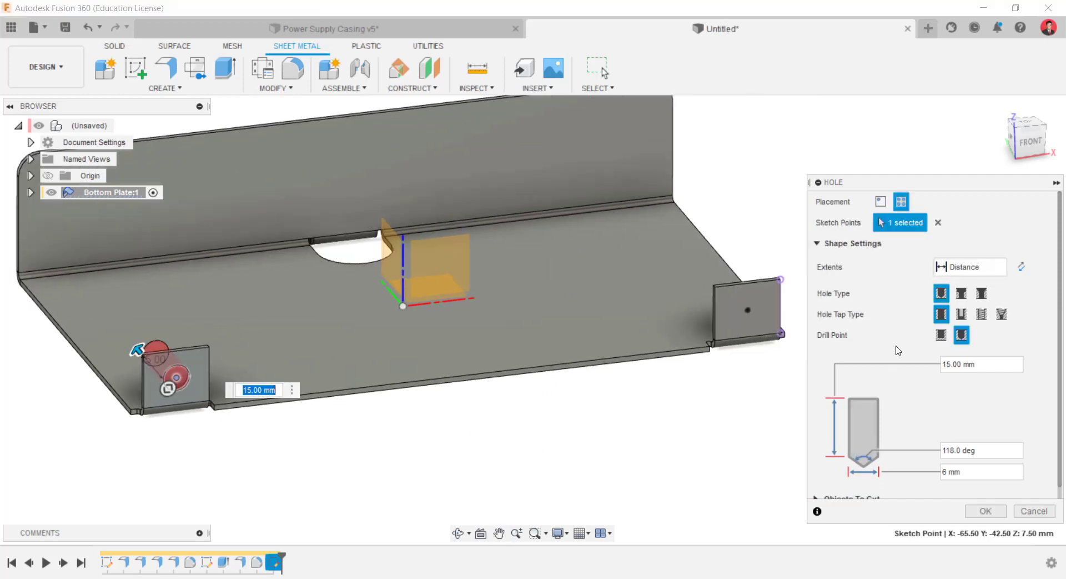
click(747, 310)
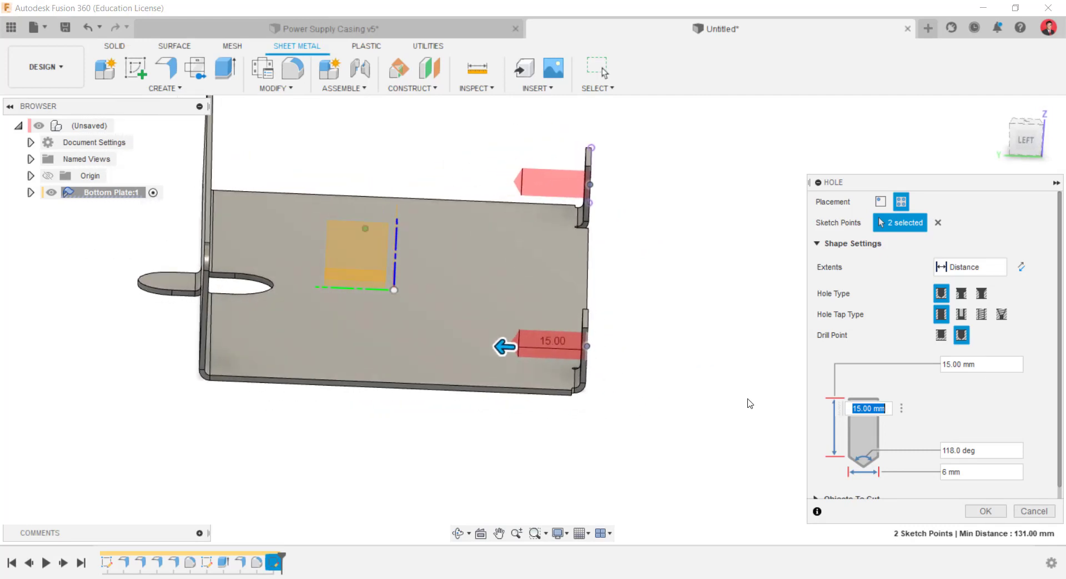
click(986, 511)
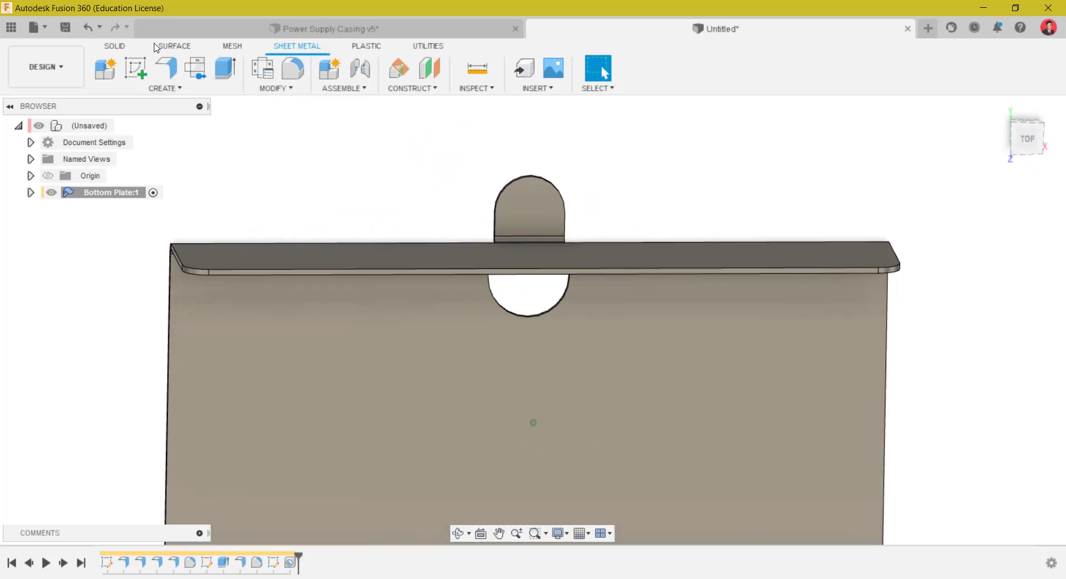
- Place a 15 mm deep simple hole by eye near the middle of the rounded rear tab's face
click(148, 90)
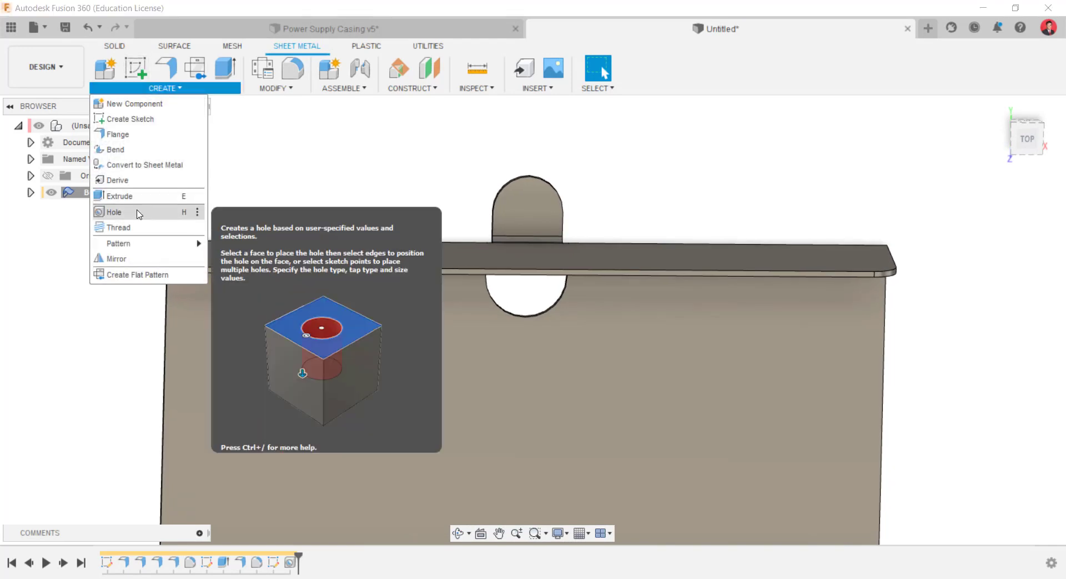
click(136, 209)
click(531, 209)
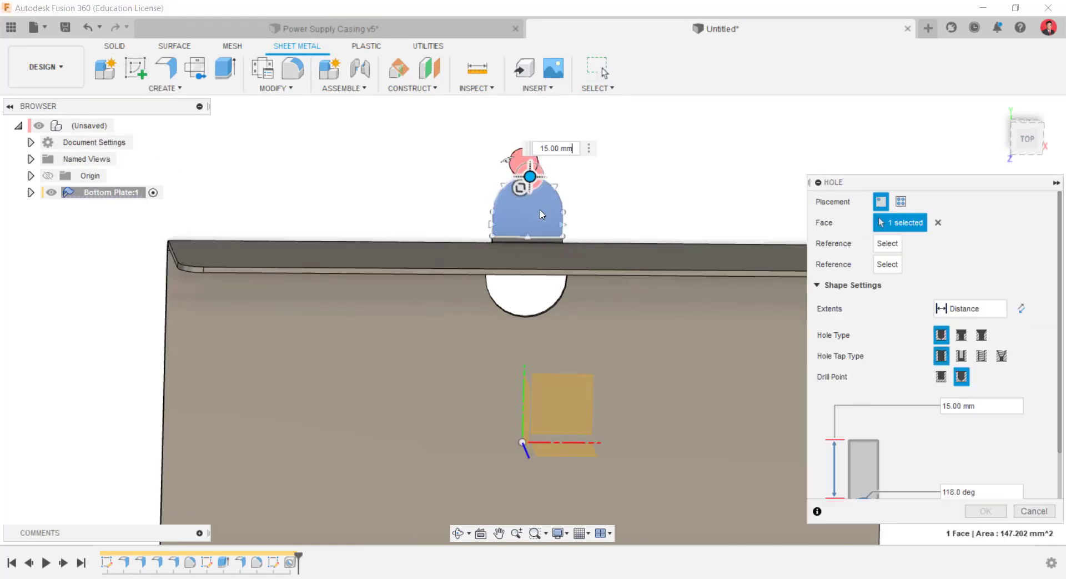
scroll(527, 203, up, 2)
drag(533, 164, 532, 223)
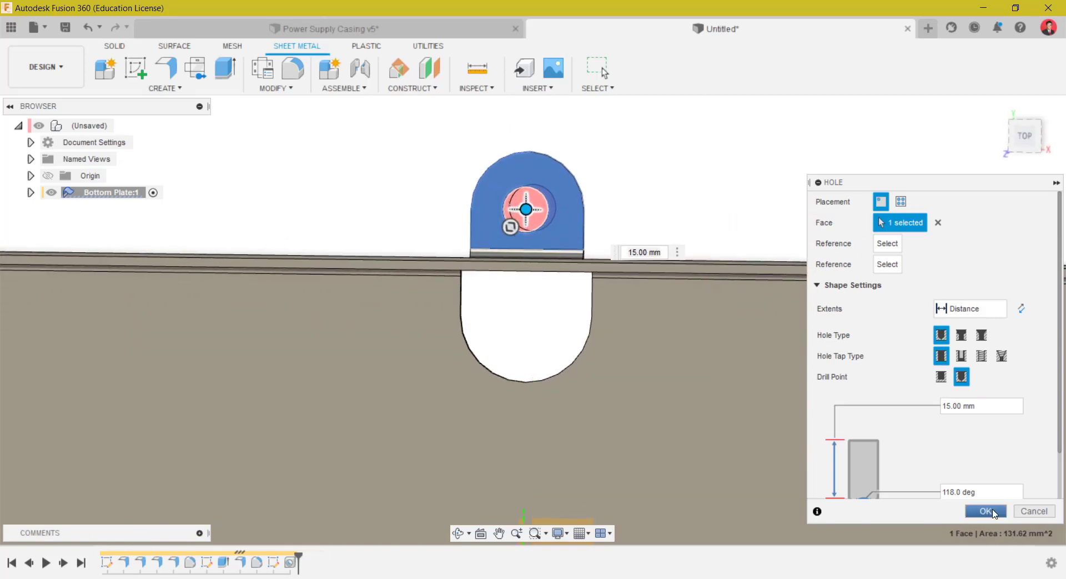
scroll(536, 213, up, 5)
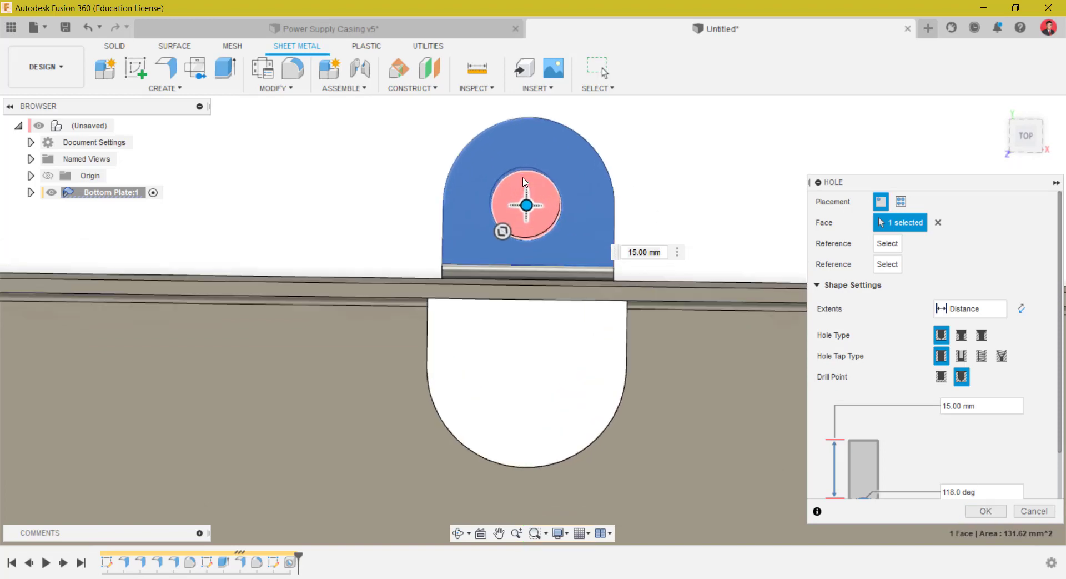
click(984, 511)
- Save the design under the name Electronic Enclosure
scroll(778, 245, down, 5)
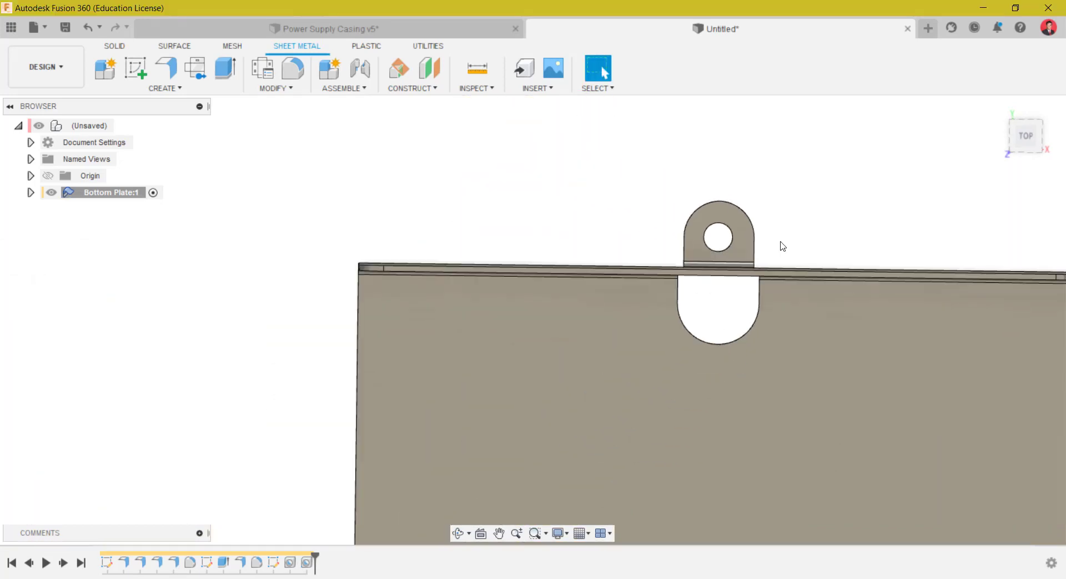
mouse_move(780, 241)
shift+middle_down()
mouse_move(801, 242)
mouse_move(839, 462)
shift+middle_up()
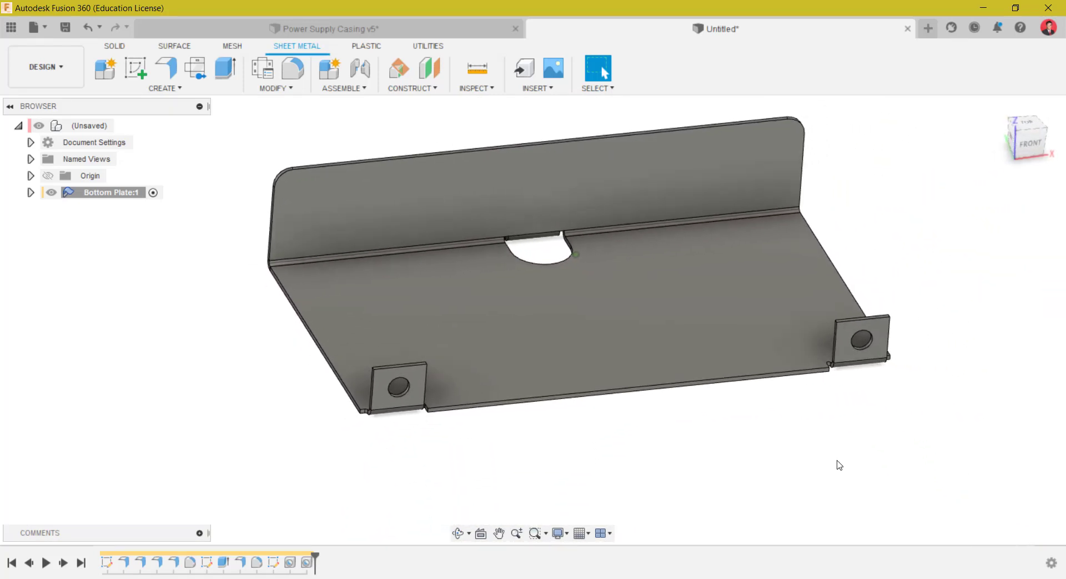
shift+middle_drag(839, 462, 844, 450)
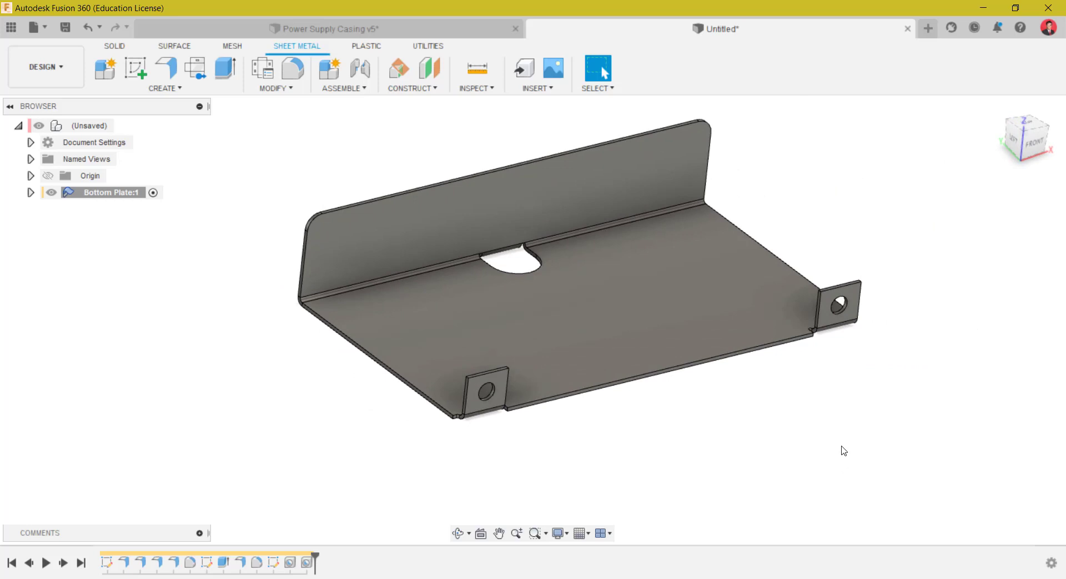
shift+middle_drag(908, 489, 416, 501)
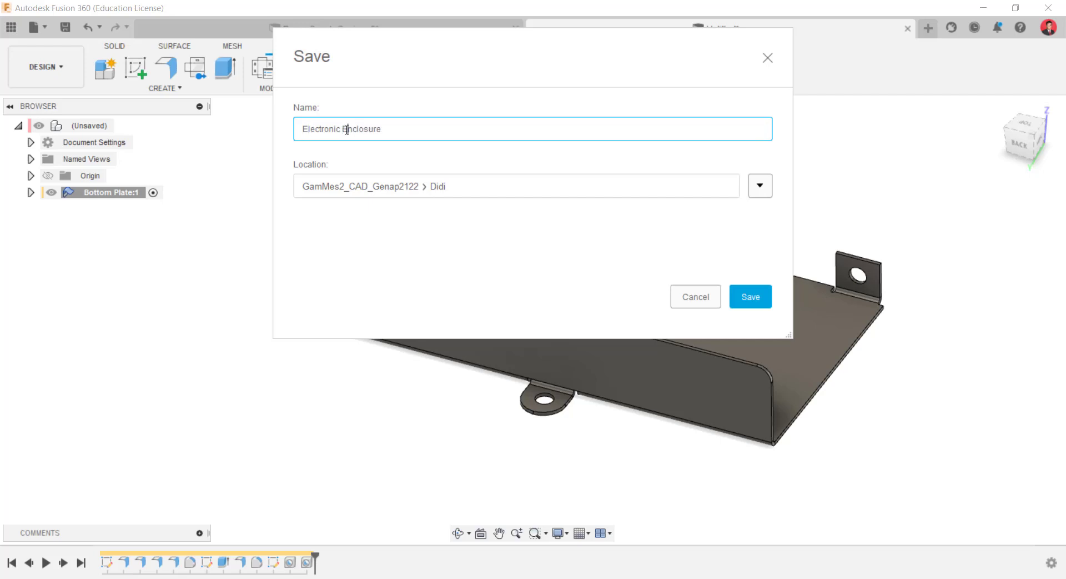
click(754, 297)
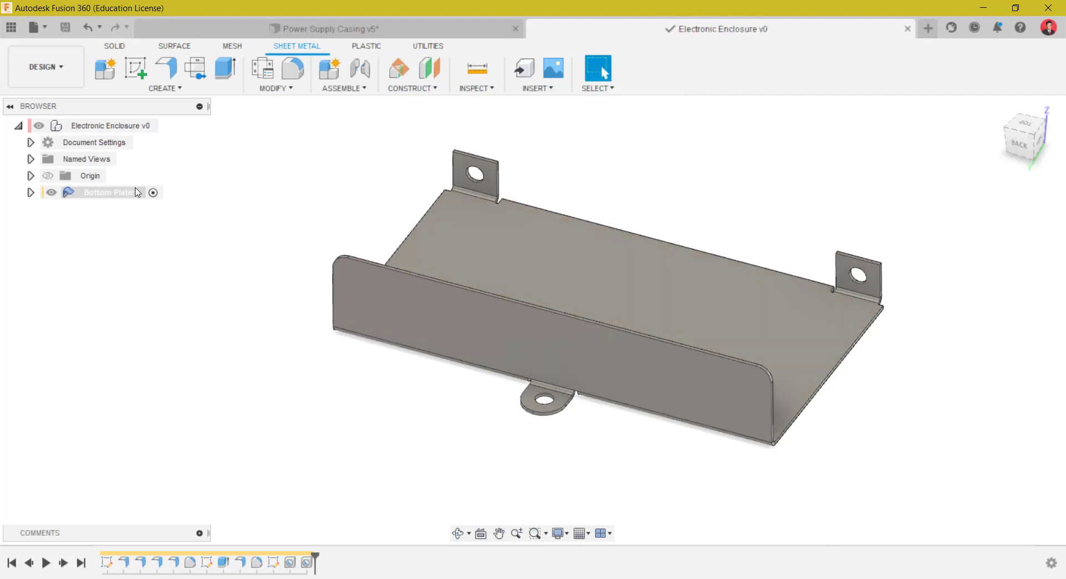
- Create an internal sheet metal component named Top Cover under the top-level assembly, using the Aluminum (mm) rule
click(165, 125)
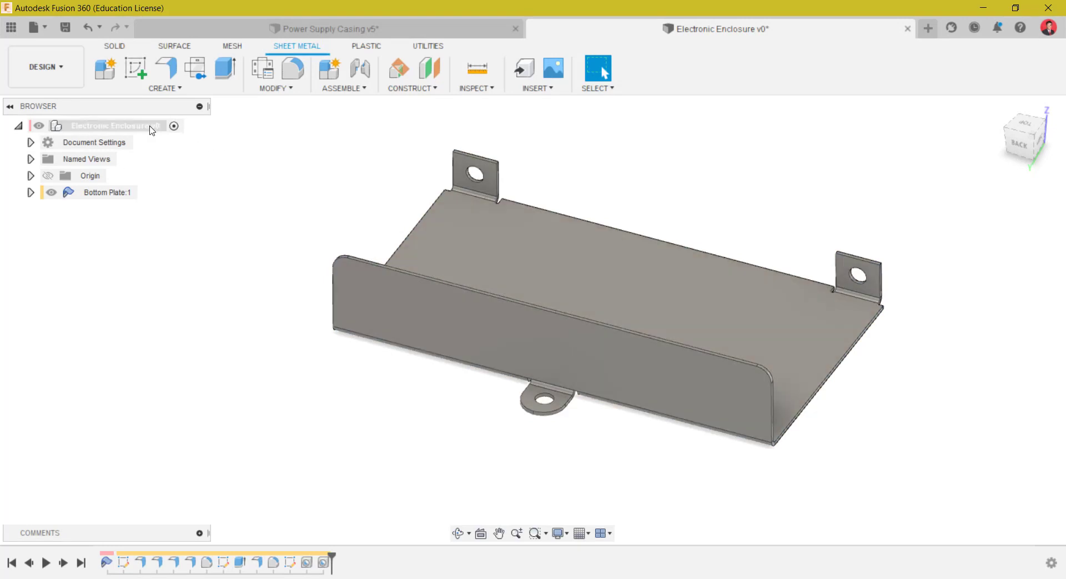
click(105, 68)
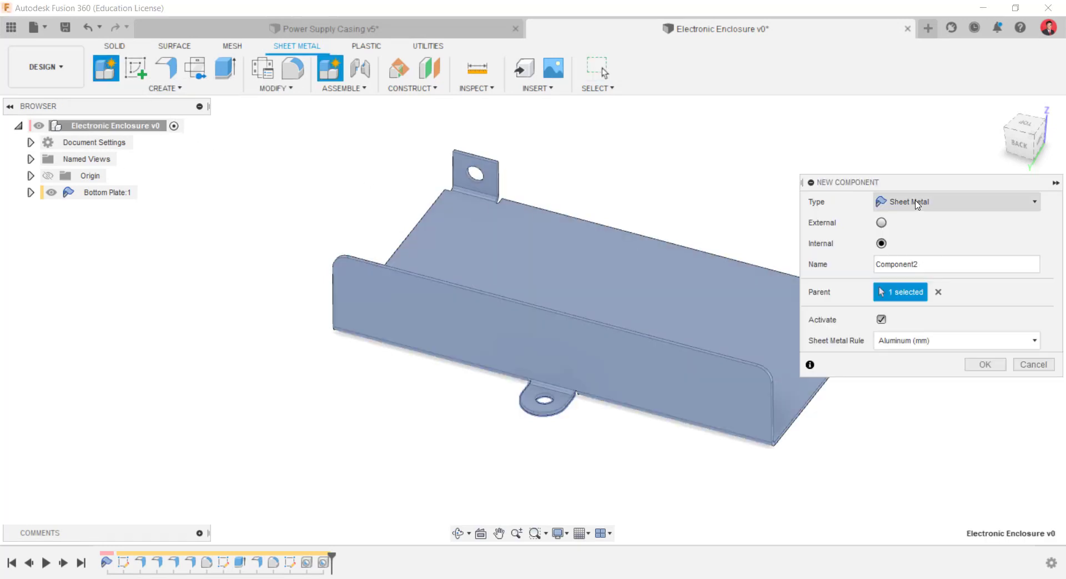
drag(930, 264, 879, 264)
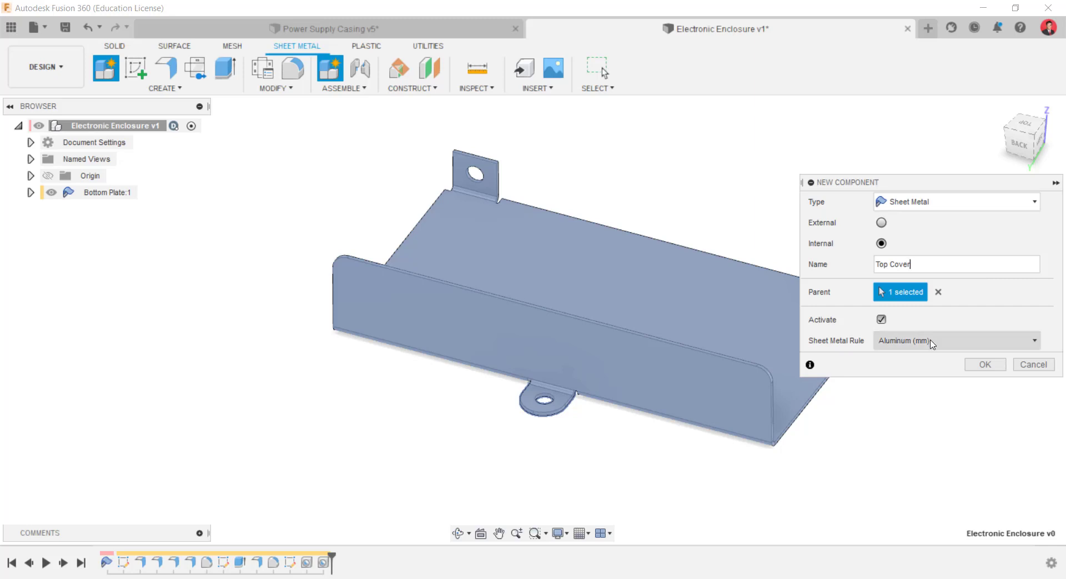
click(985, 365)
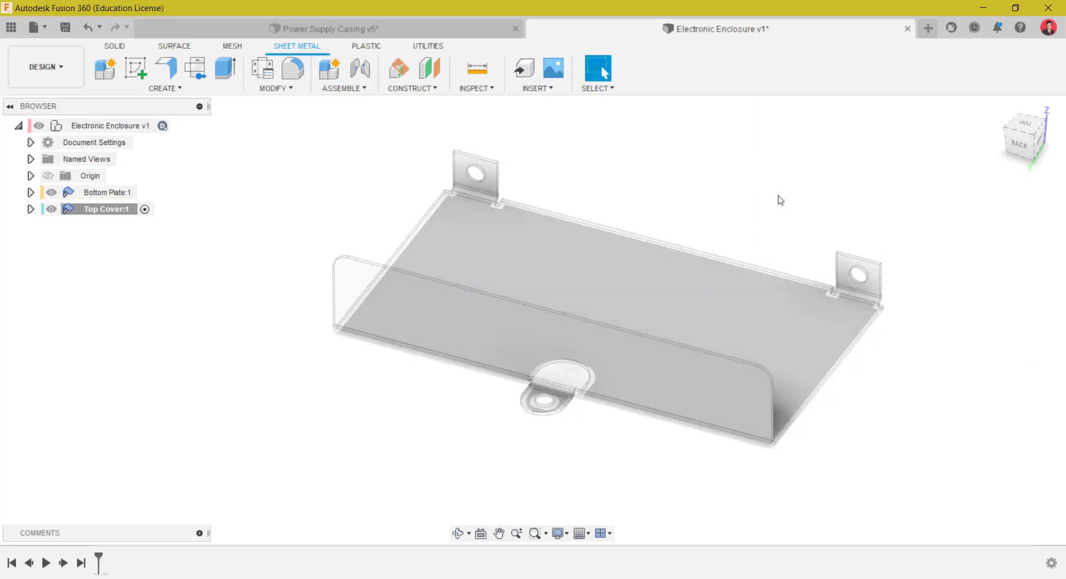
- Start a sketch for the Top Cover on the vertical YZ origin plane, showing the enclosure's side profile
shift+middle_drag(780, 200, 873, 250)
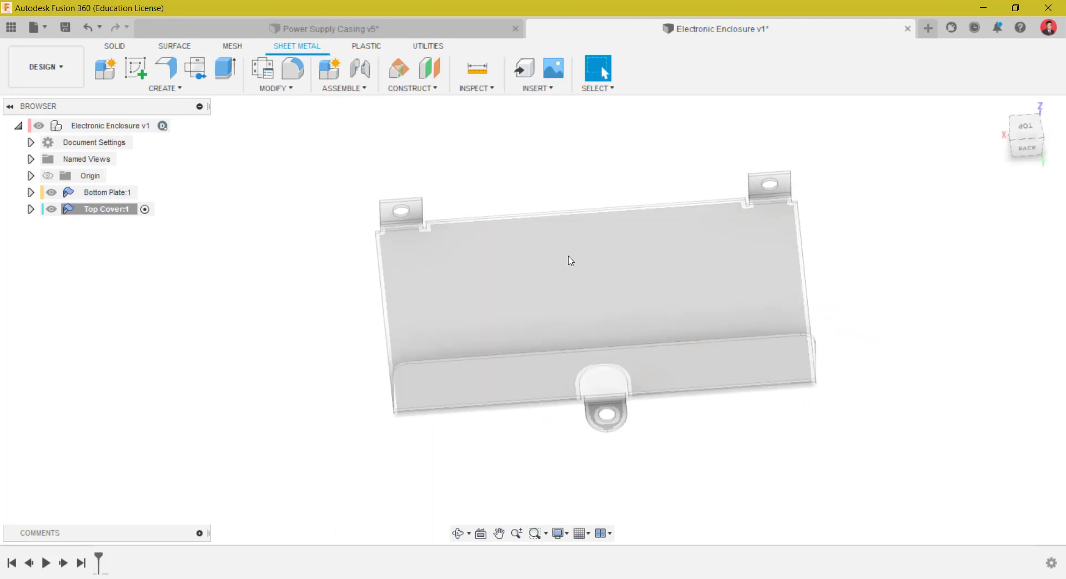
shift+middle_drag(571, 260, 683, 277)
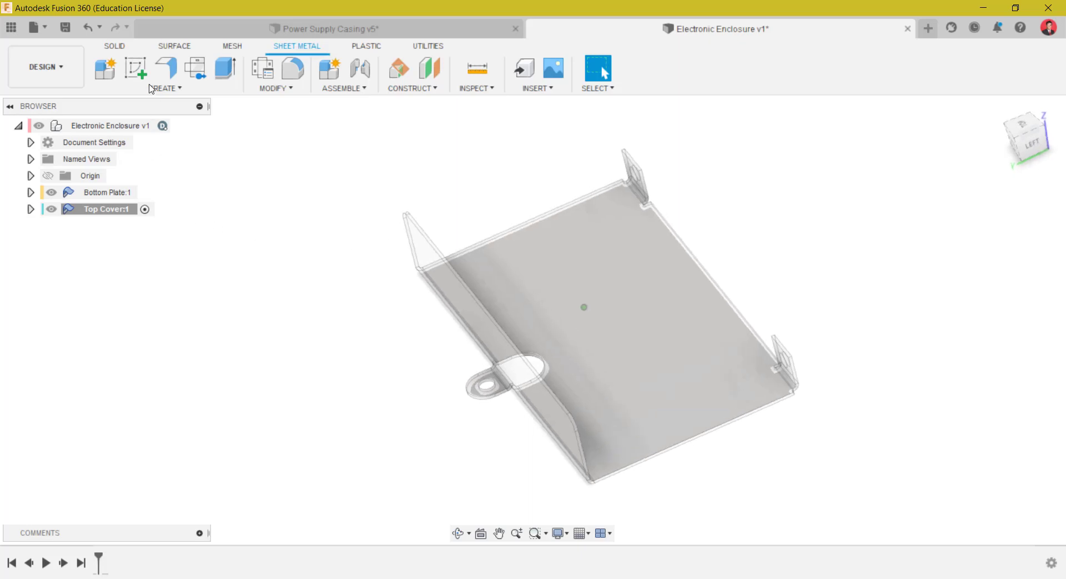
click(136, 68)
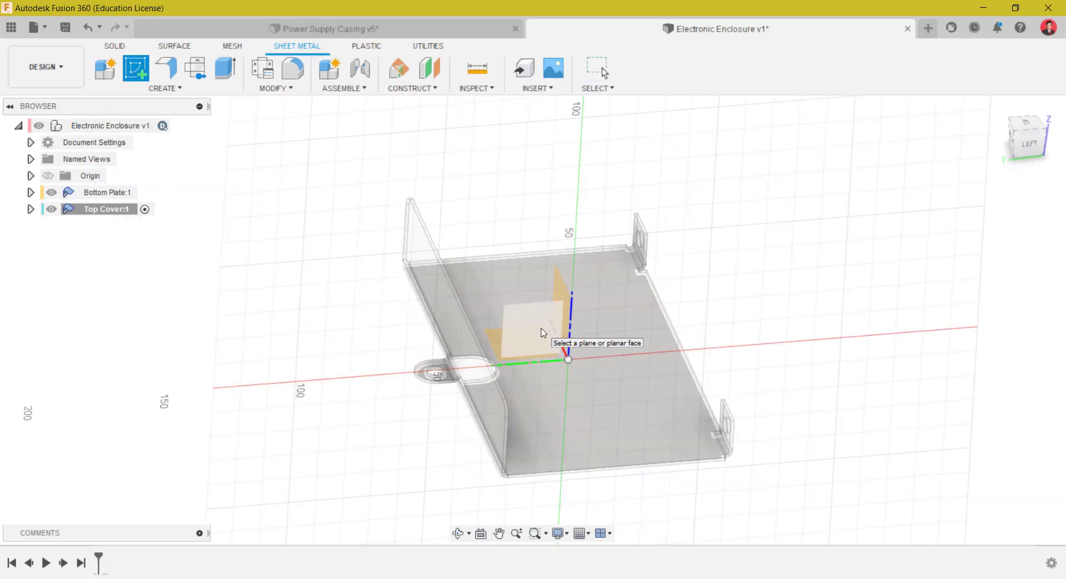
click(543, 331)
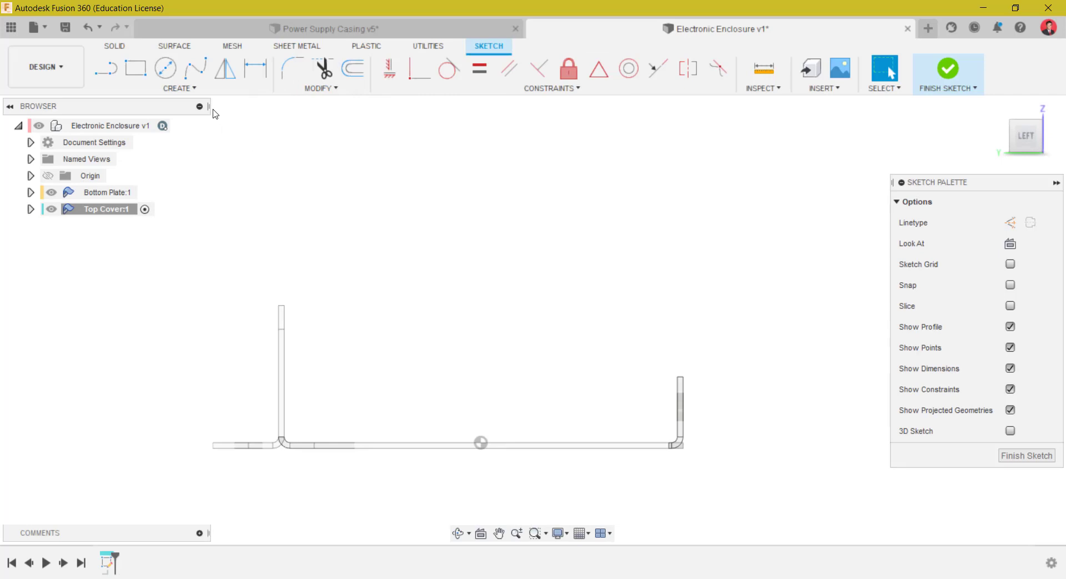
- Turn on construction linetype and try to intersect the rear flange's upper edge into the Top Cover sketch
click(105, 68)
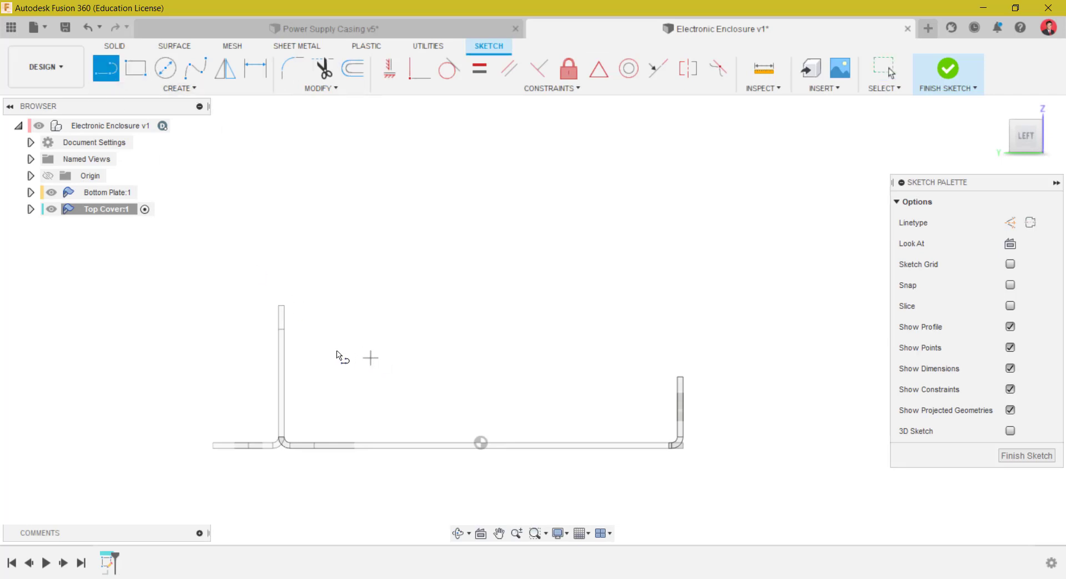
scroll(285, 313, up, 5)
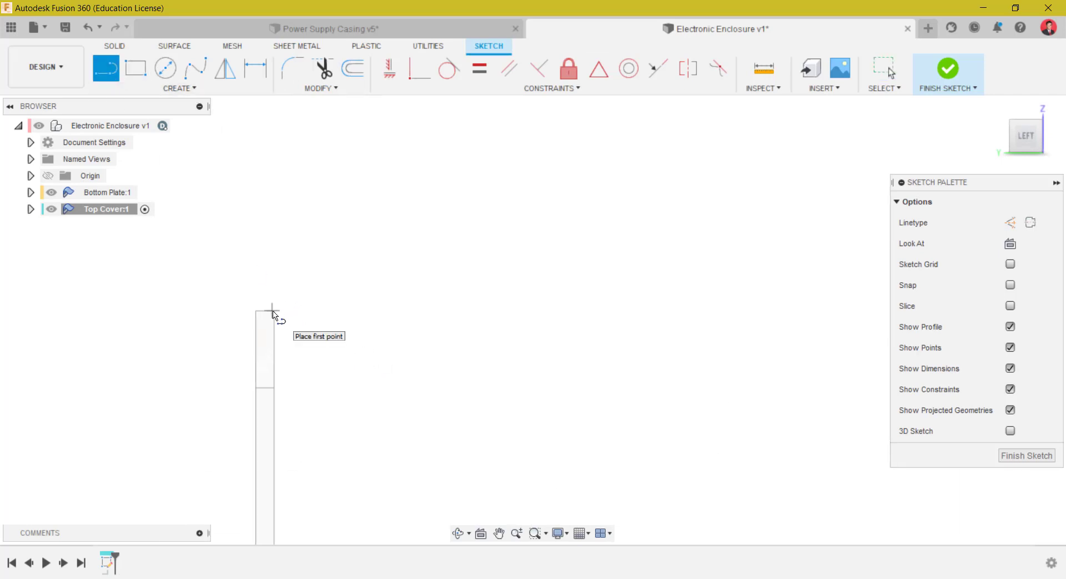
click(186, 88)
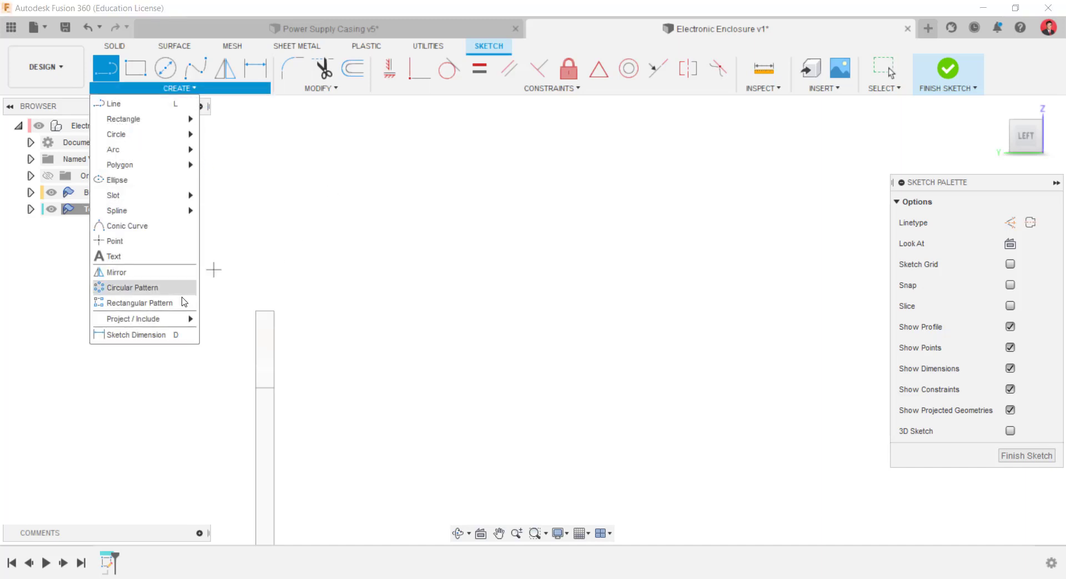
mouse_move(167, 318)
click(250, 333)
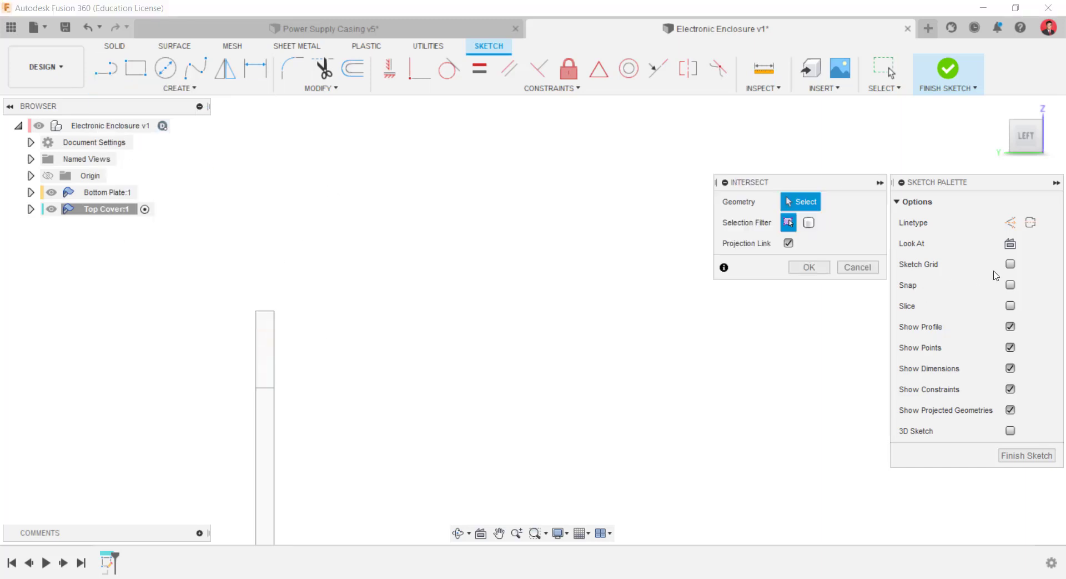
click(1009, 225)
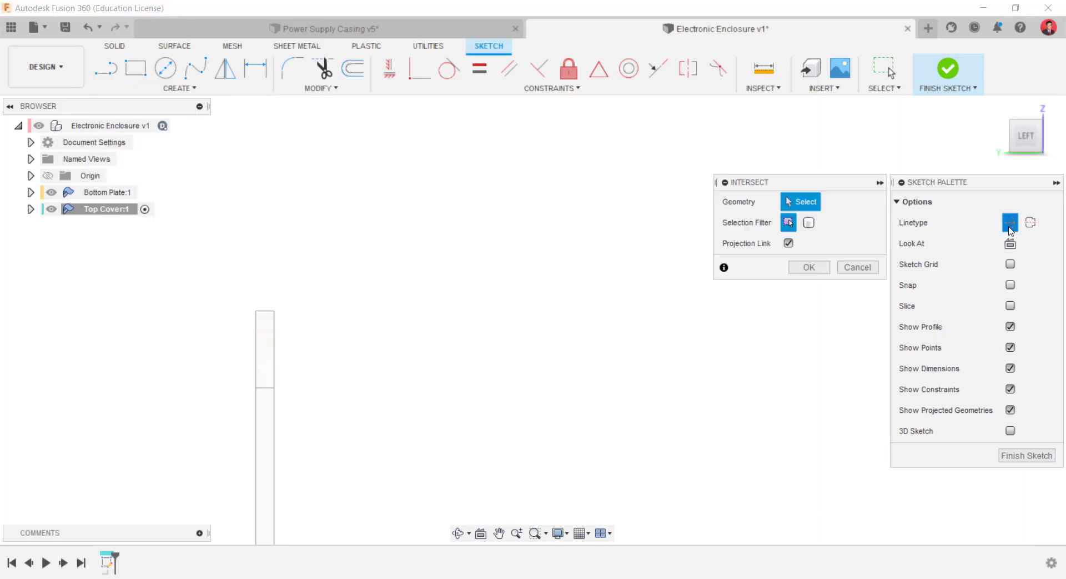
click(266, 311)
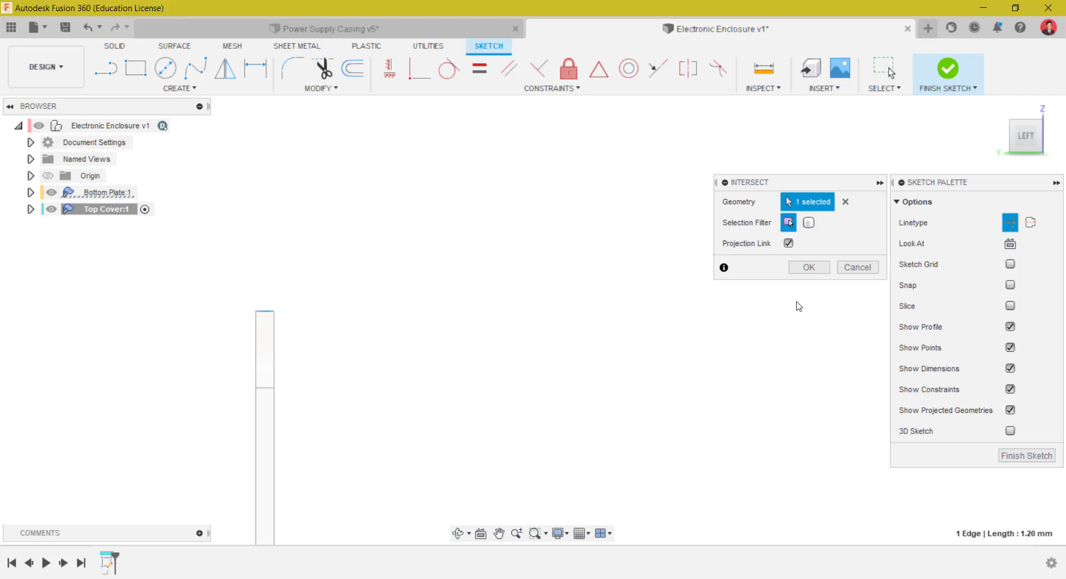
click(806, 269)
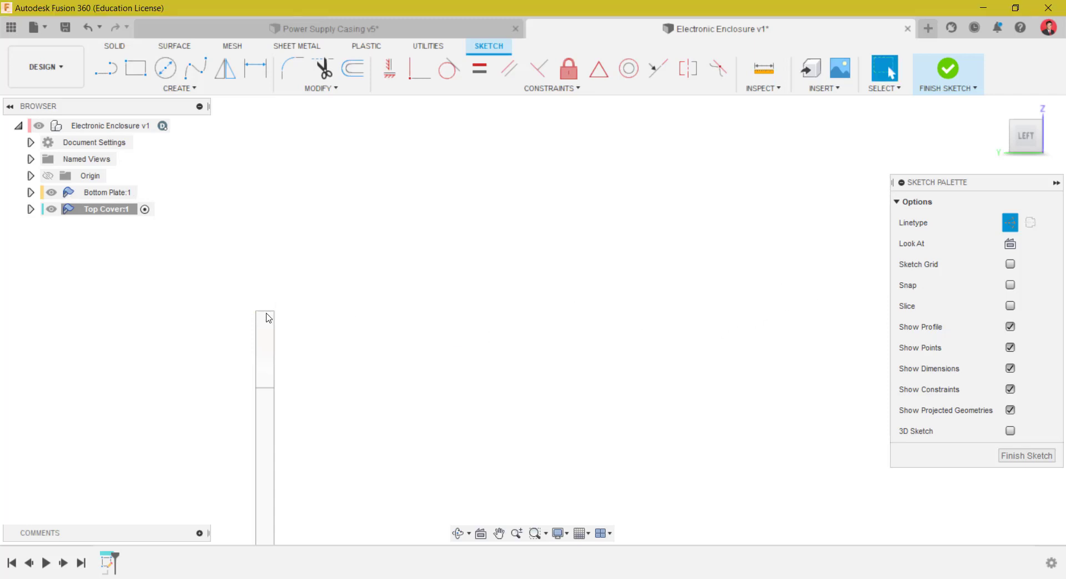
- Project the rear flange's inner upper corner and the front tab's outer vertical edge into the sketch as construction geometry
click(216, 89)
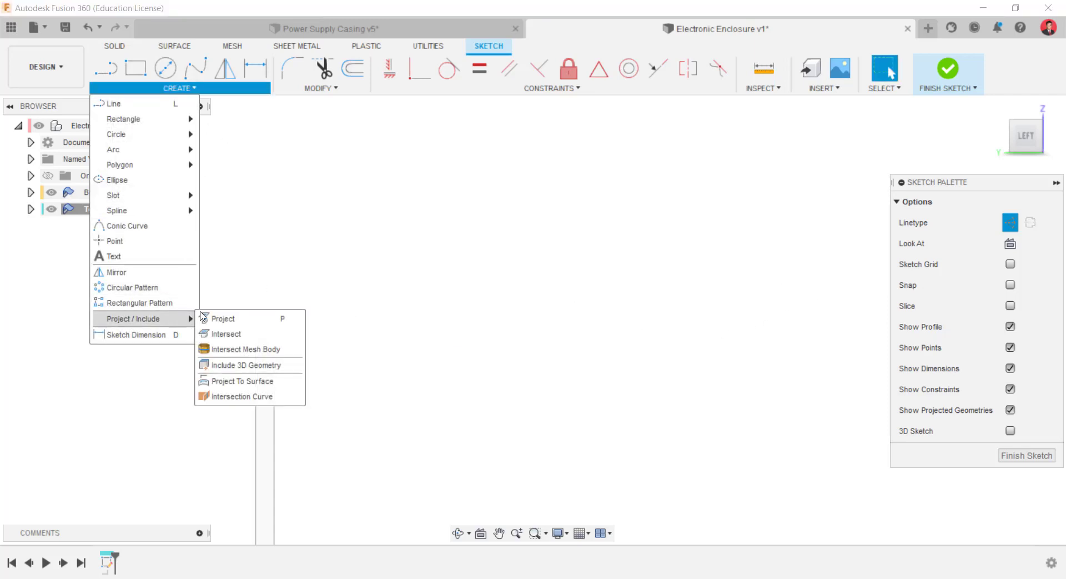
click(203, 318)
click(168, 88)
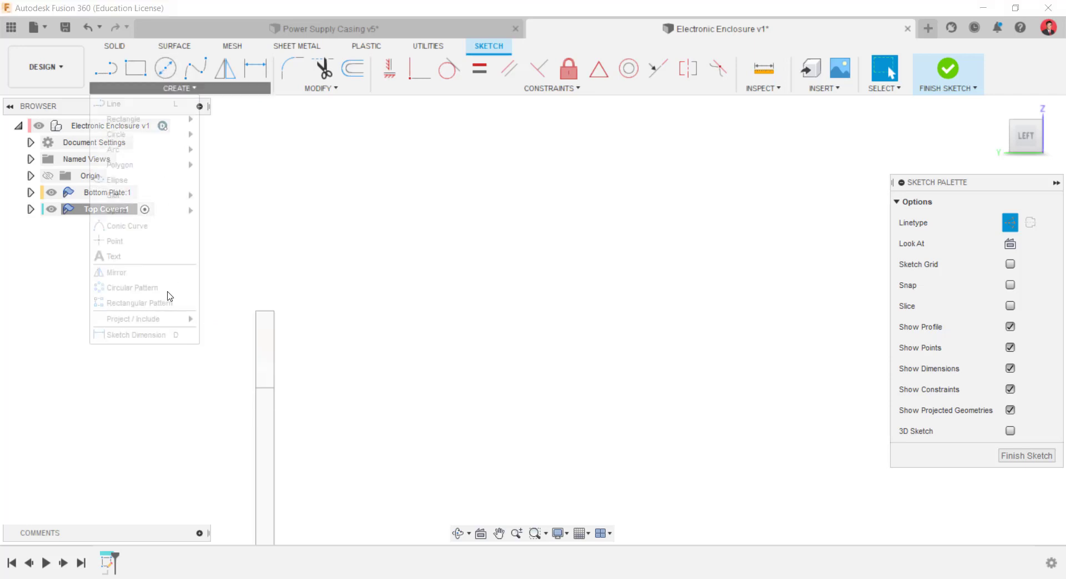
click(210, 321)
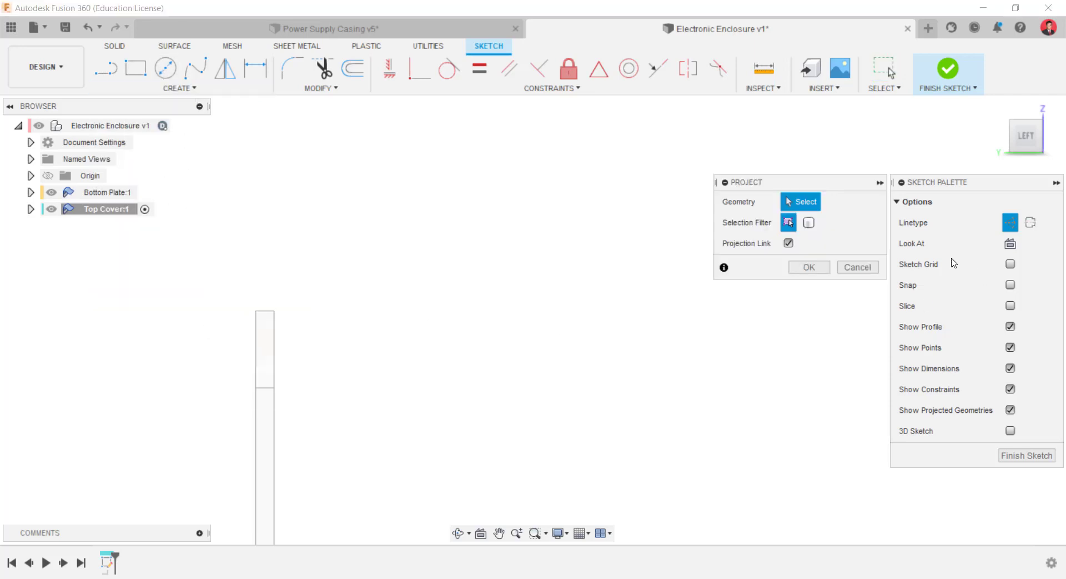
click(271, 312)
scroll(440, 316, down, 3)
middle_drag(526, 338, 194, 271)
scroll(366, 290, down, 3)
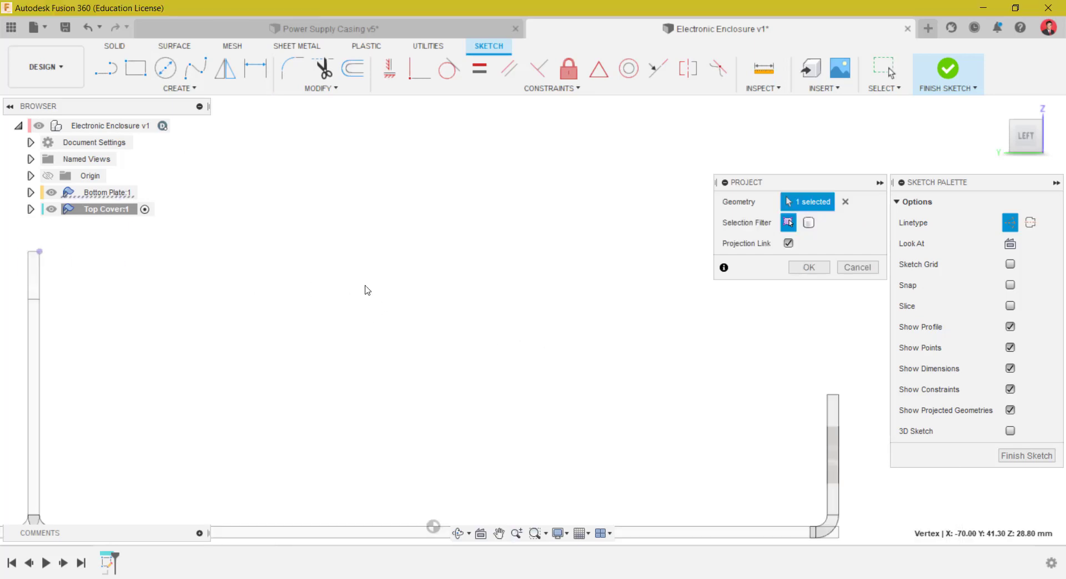
middle_drag(538, 357, 470, 346)
scroll(714, 391, up, 4)
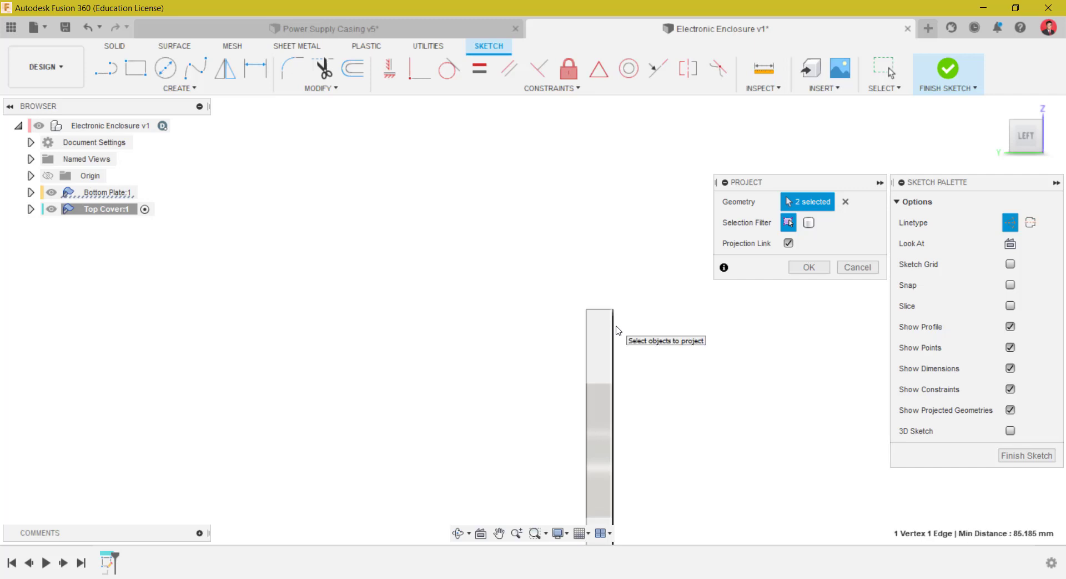
click(805, 267)
- With normal linetype, draw a horizontal line from the projected corner to about 1.7 mm past the front tab, then about 27.6 mm straight down
scroll(397, 318, down, 3)
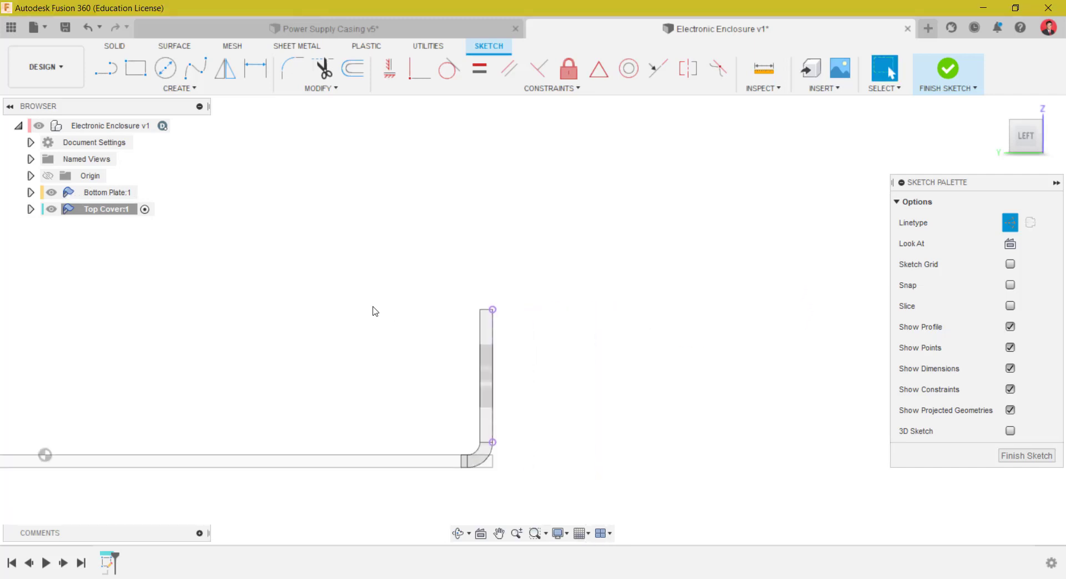
middle_drag(372, 309, 614, 340)
scroll(614, 340, down, 2)
middle_drag(404, 340, 533, 385)
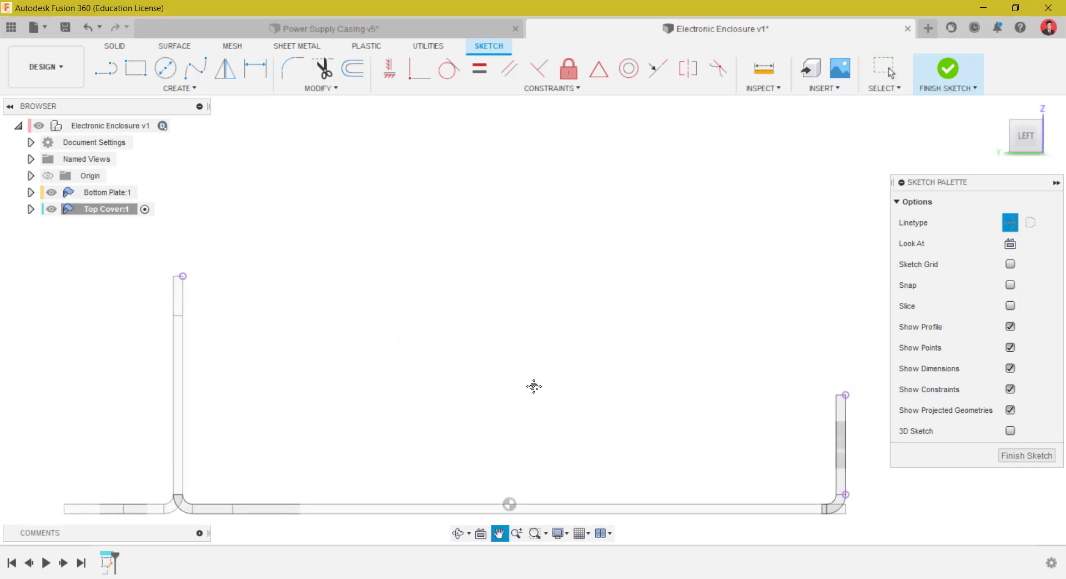
click(106, 68)
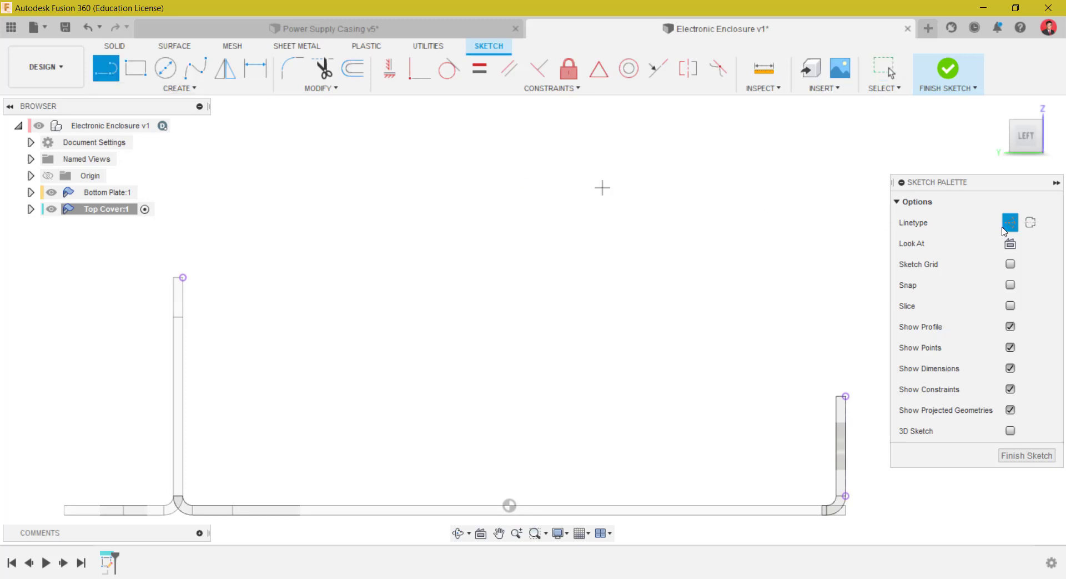
click(1008, 225)
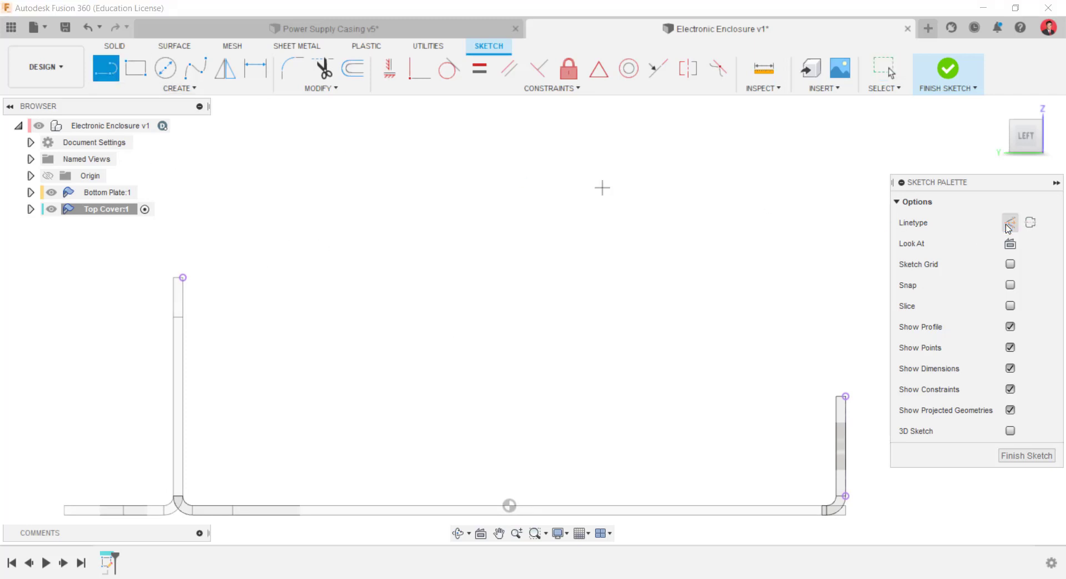
click(183, 277)
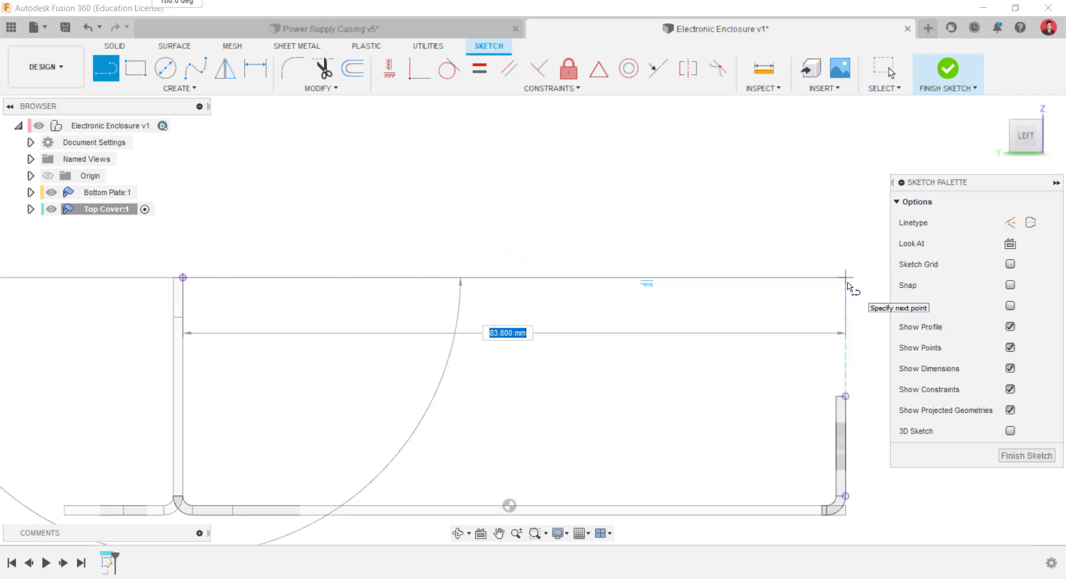
click(859, 278)
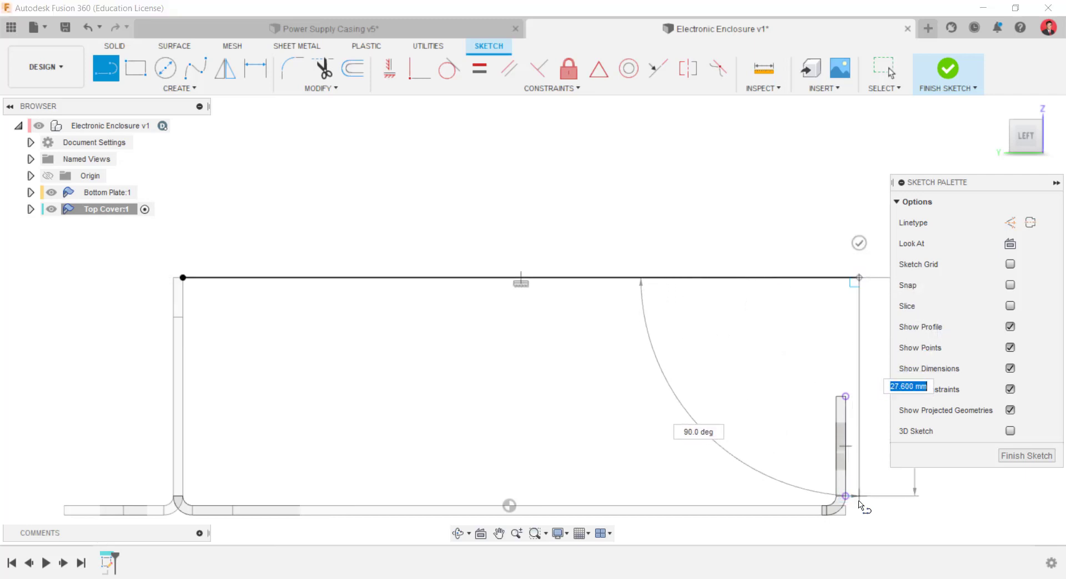
scroll(867, 503, up, 5)
scroll(860, 504, up, 1)
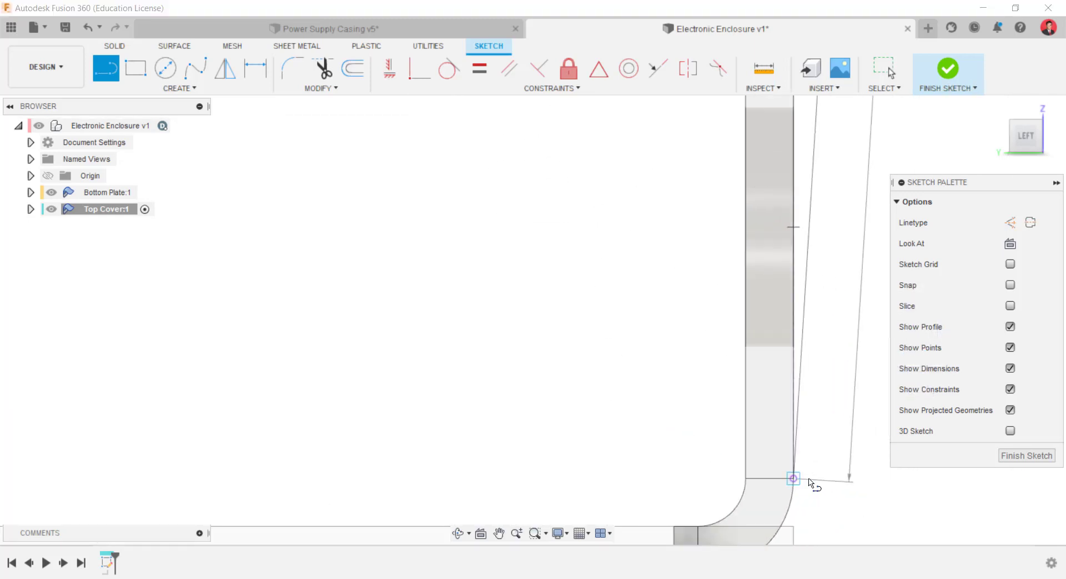
click(862, 478)
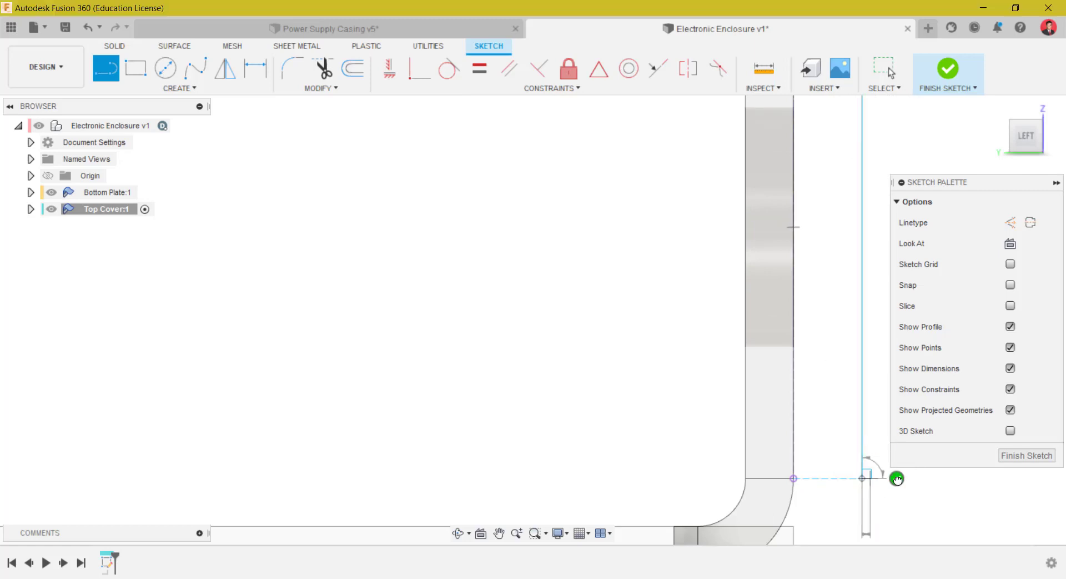
- Constrain the vertical line's lower endpoint horizontally level with the lower endpoint of the projected tab edge
middle_drag(793, 422, 692, 367)
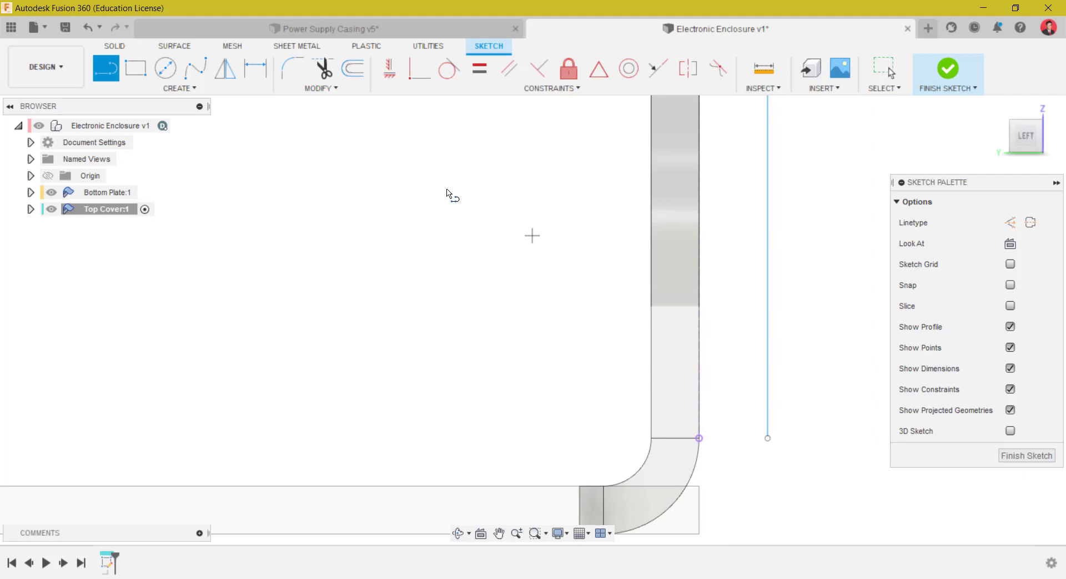
click(389, 83)
click(699, 439)
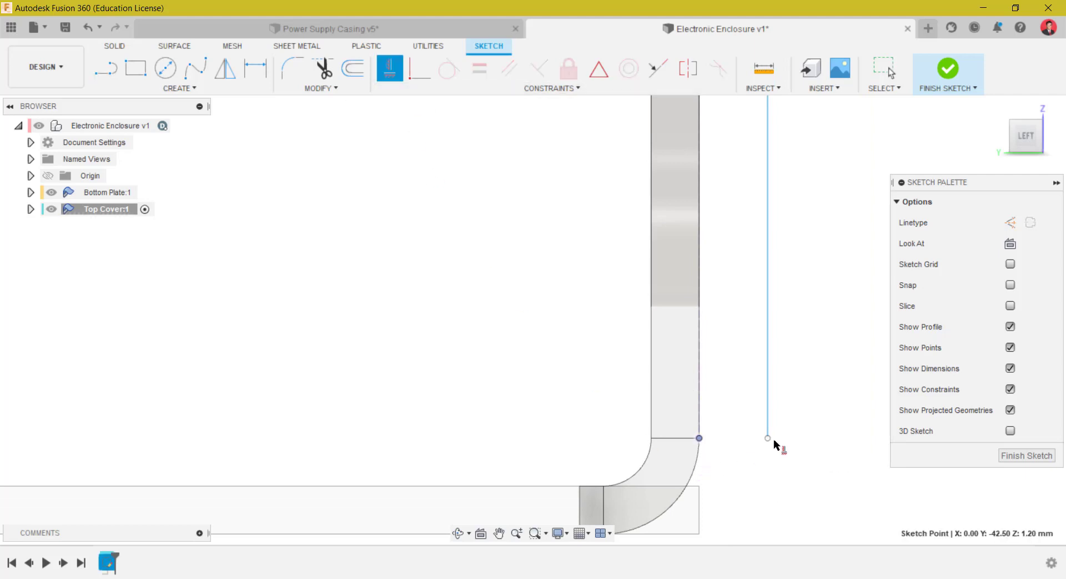
click(767, 439)
- Dimension the vertical line 1.2 mm from the projected tab edge and finish the sketch
scroll(743, 407, down, 6)
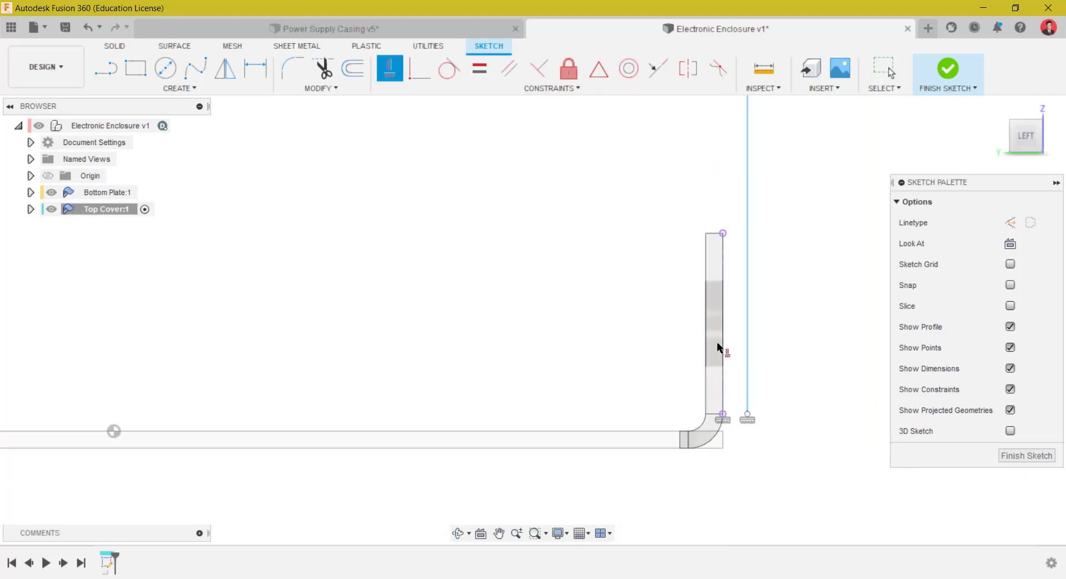
middle_drag(640, 272, 654, 316)
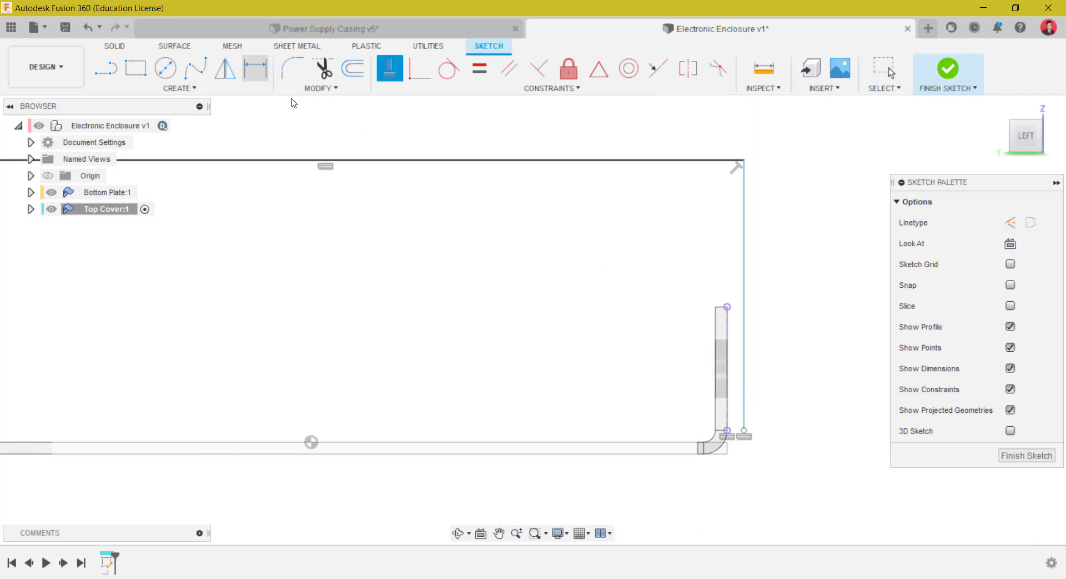
key(d)
scroll(757, 435, up, 4)
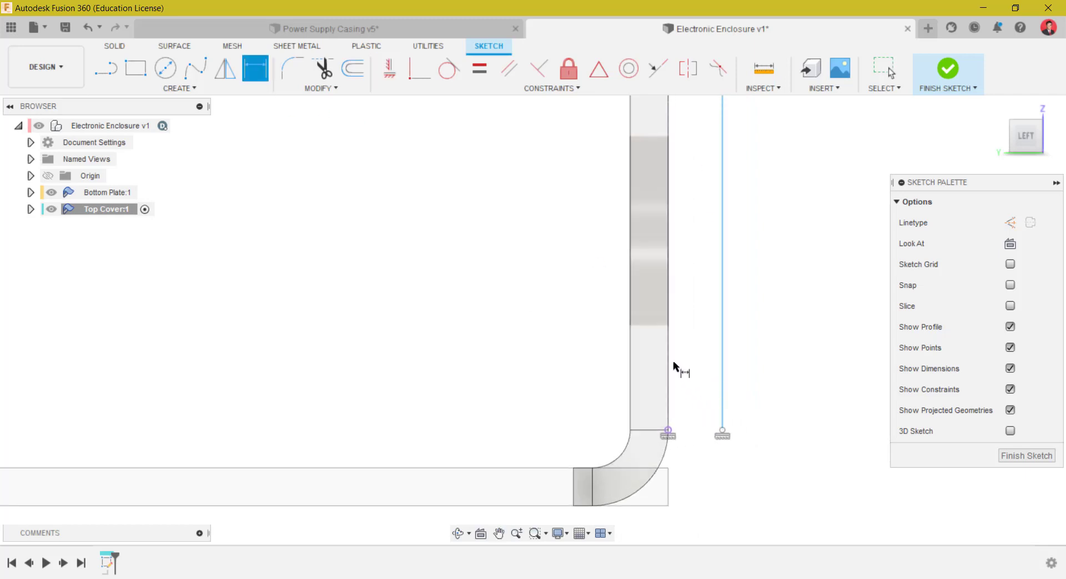
click(669, 361)
click(722, 357)
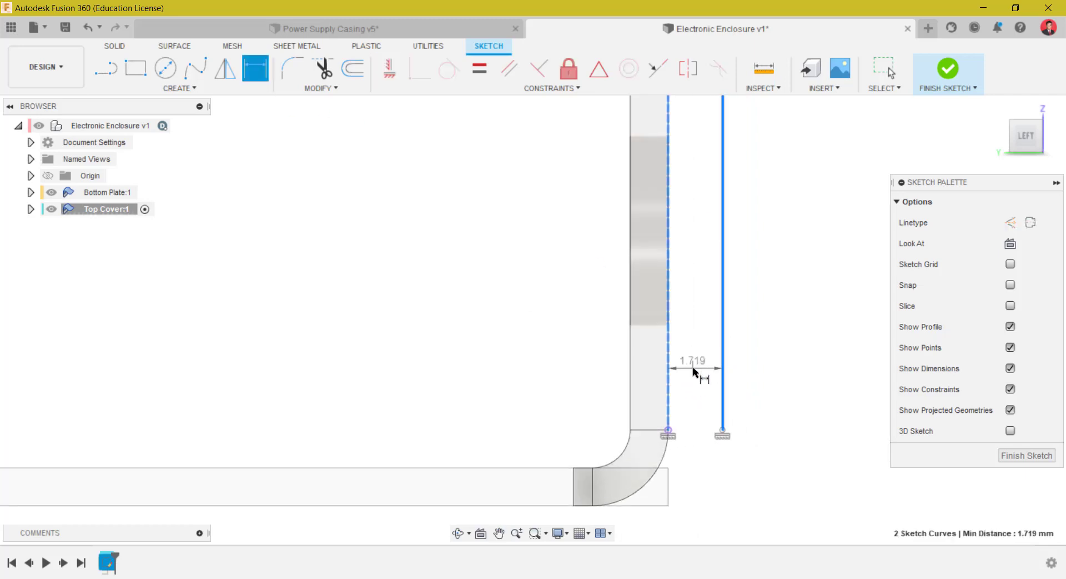
click(693, 371)
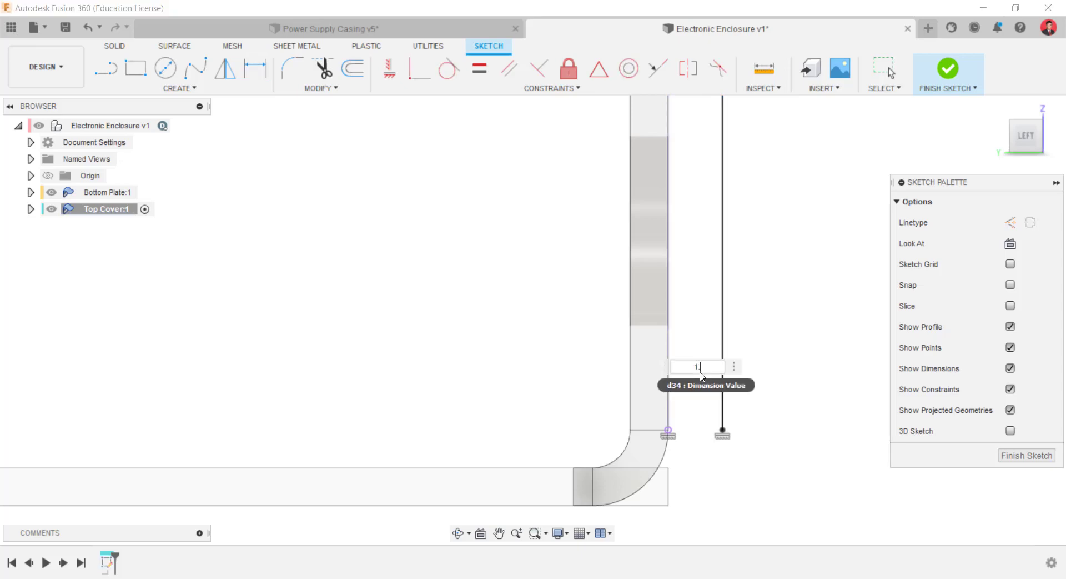
text(1.2)
key(Return)
scroll(761, 381, down, 4)
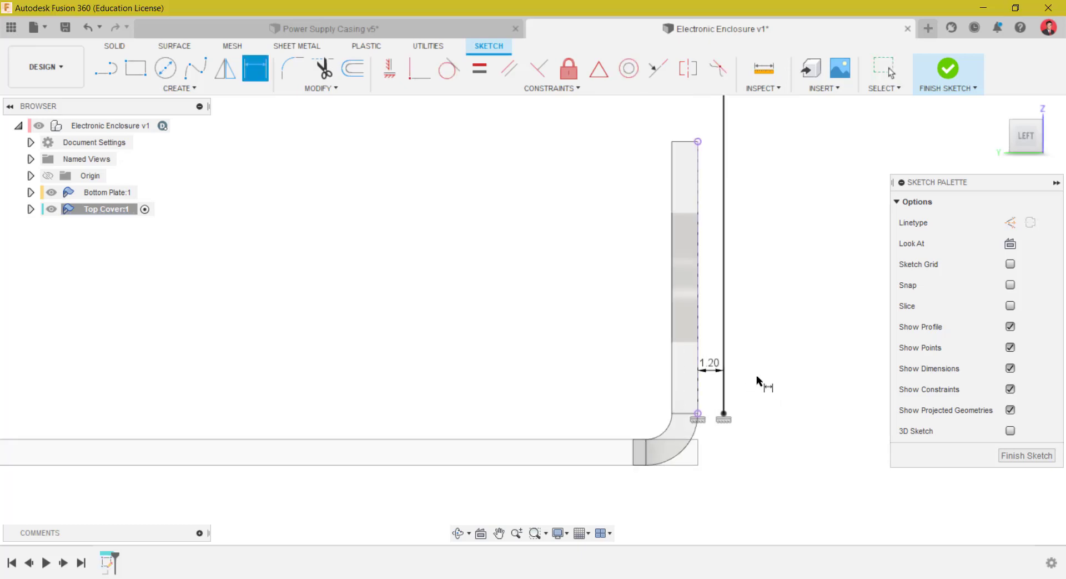
middle_drag(582, 253, 703, 367)
scroll(681, 348, down, 3)
middle_drag(574, 345, 633, 356)
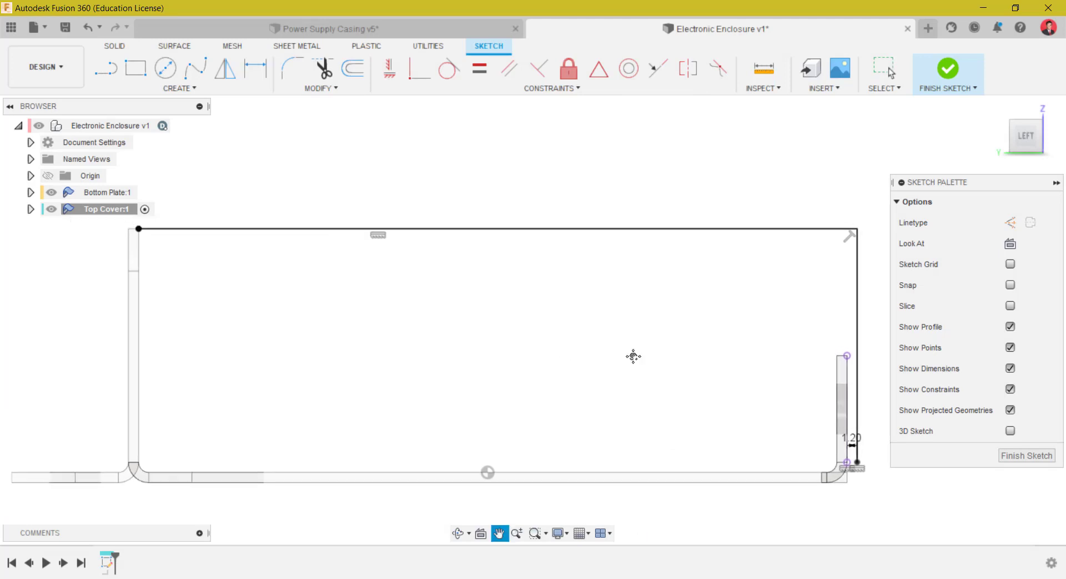
click(1027, 455)
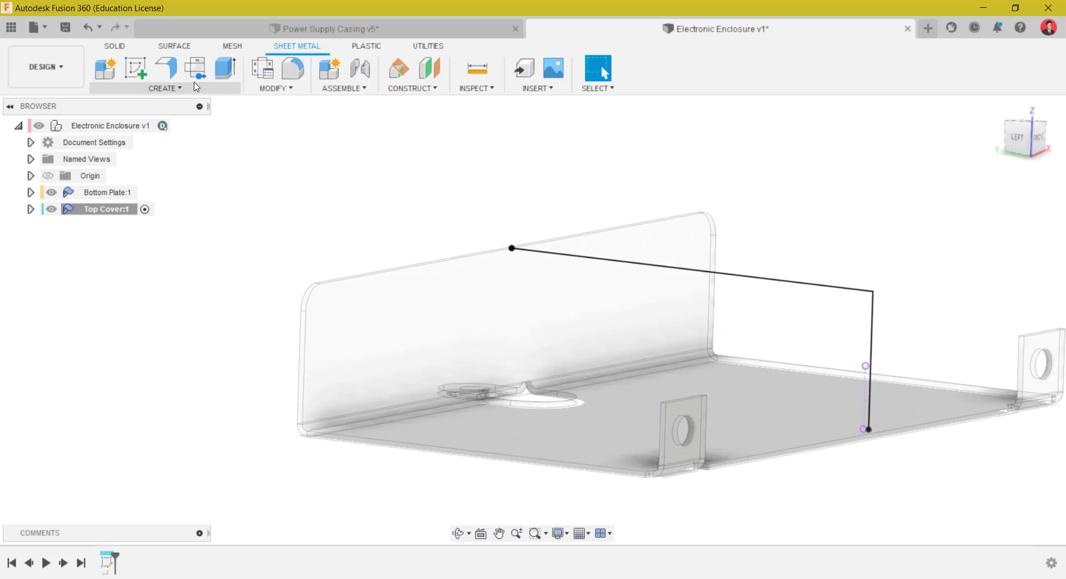
- Start a contour flange from the chained L-shaped profile, extending symmetrically 75 mm as a new body
click(166, 69)
click(778, 287)
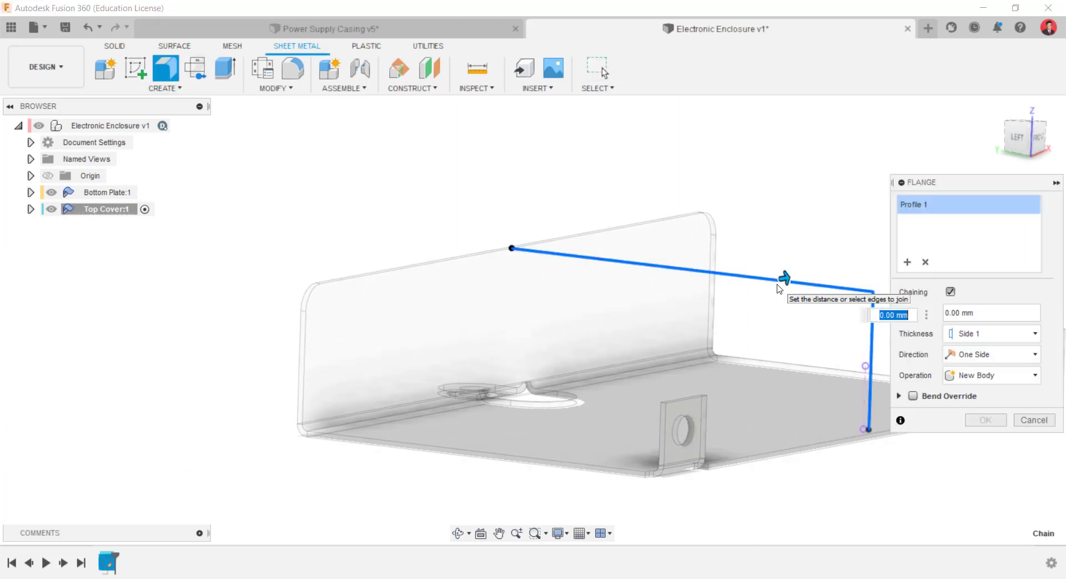
click(994, 357)
click(974, 402)
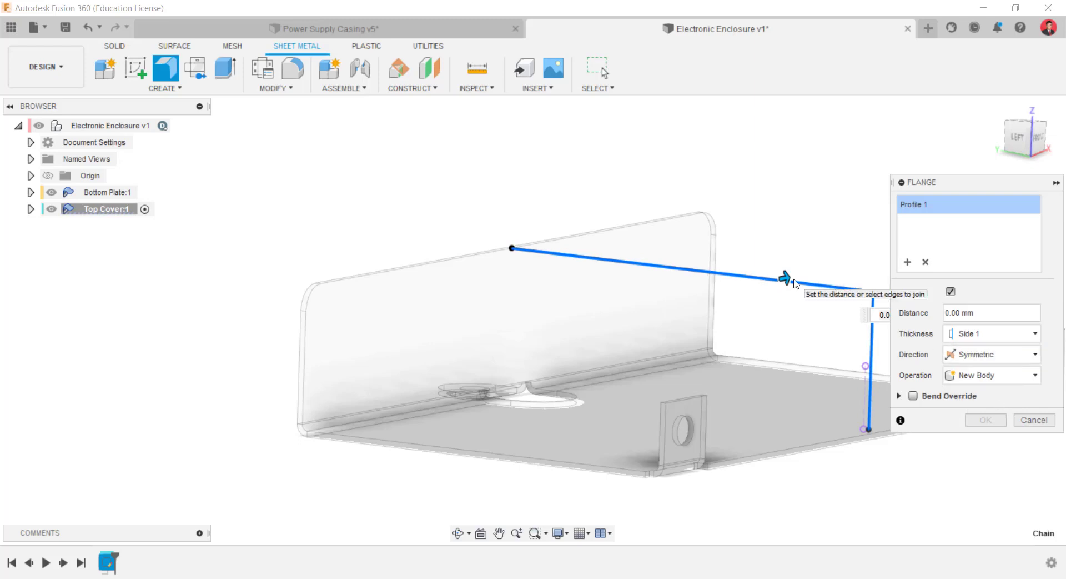
drag(784, 279, 854, 262)
shift+middle_drag(854, 261, 587, 300)
drag(582, 299, 791, 378)
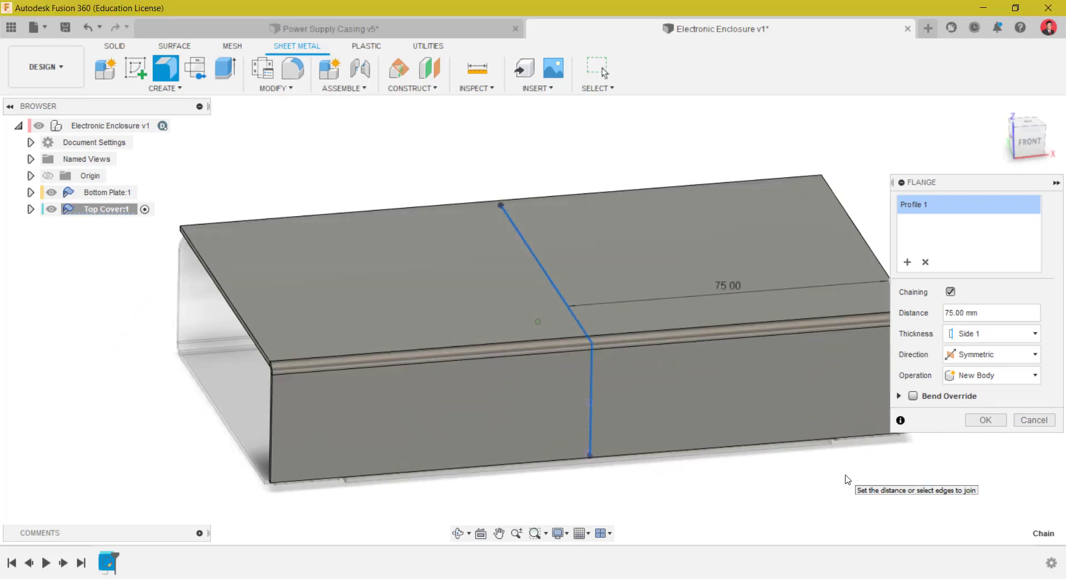
- Set the contour flange's thickness to Side 2 so the material lies inside the profile, and create the flange
scroll(328, 307, up, 5)
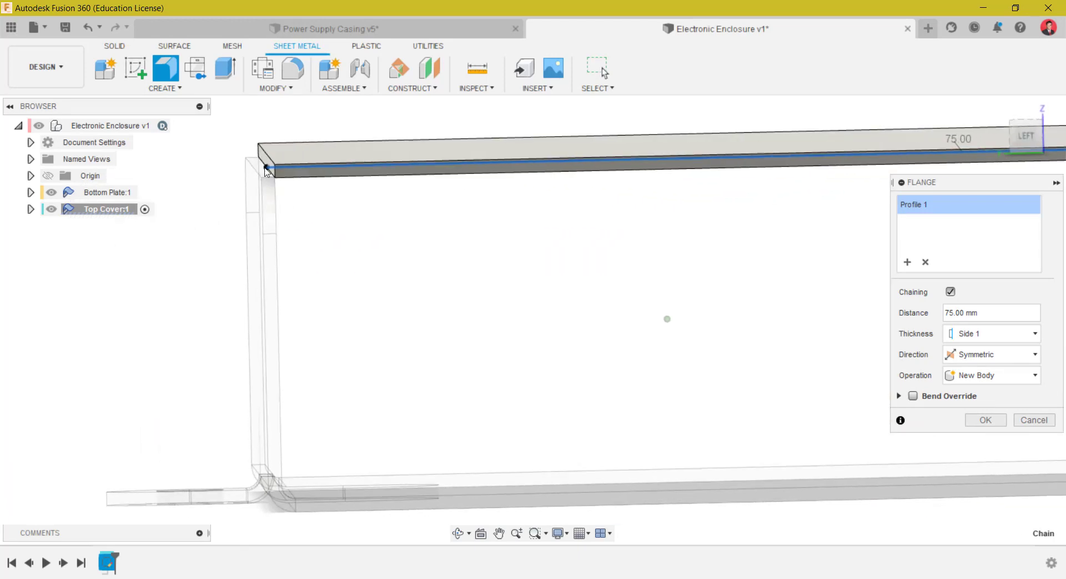
click(983, 333)
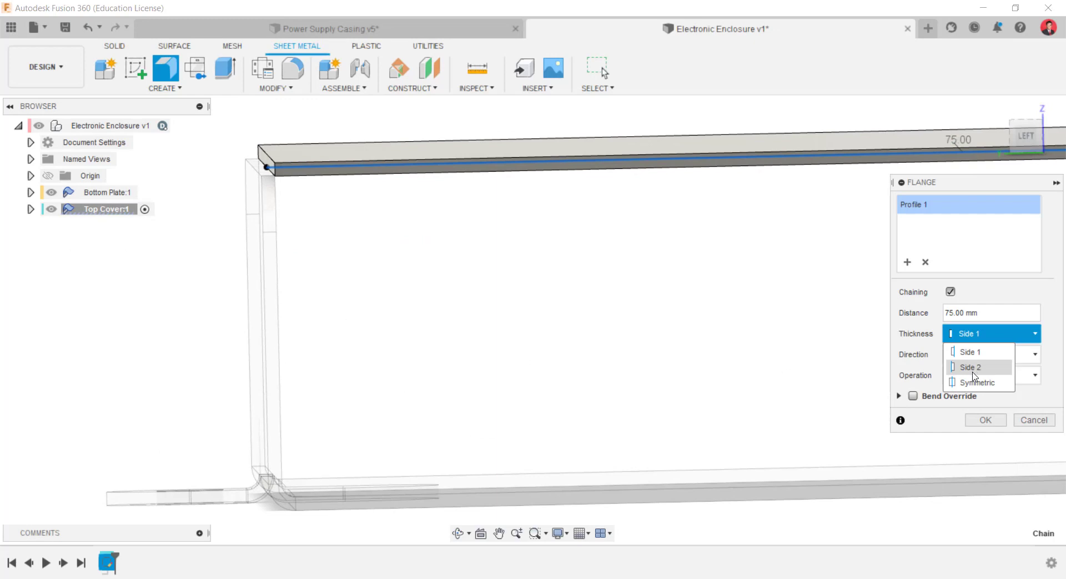
click(973, 368)
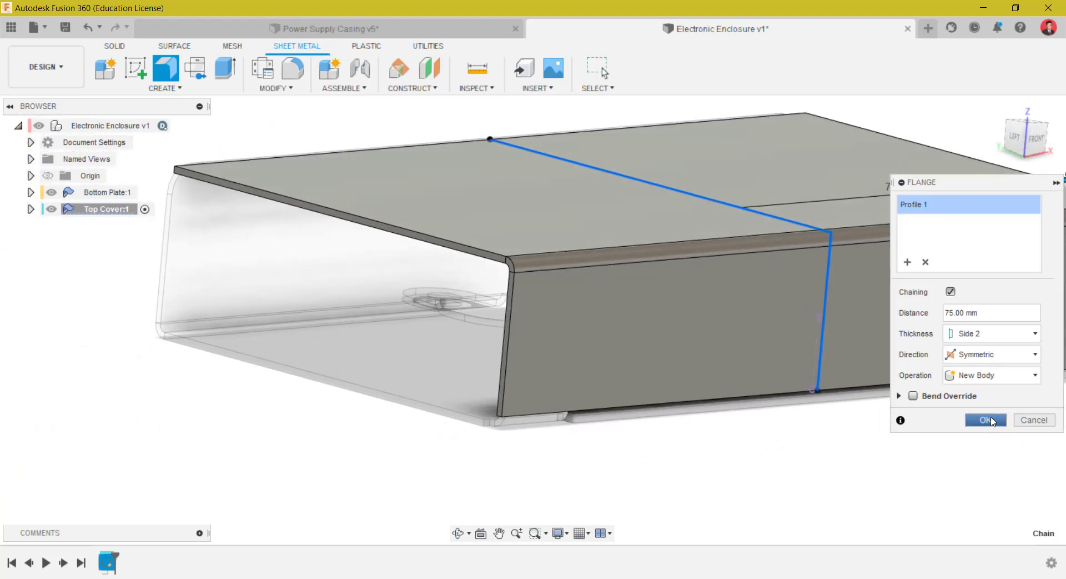
click(986, 420)
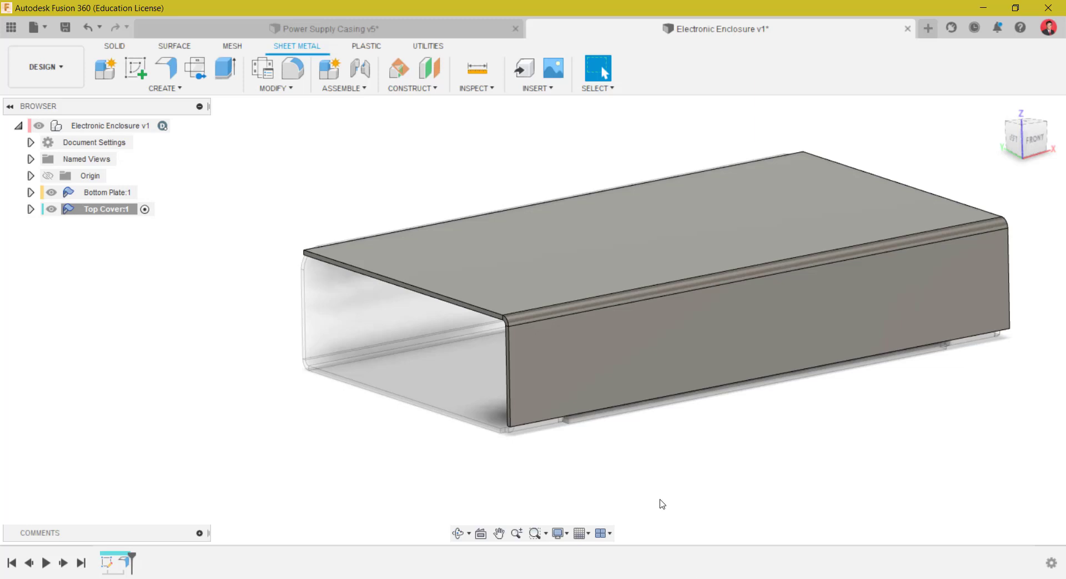
- Start a flange along both short end edges of the Top Cover's top face, pulled downward to a height of 25 mm
click(166, 68)
click(459, 318)
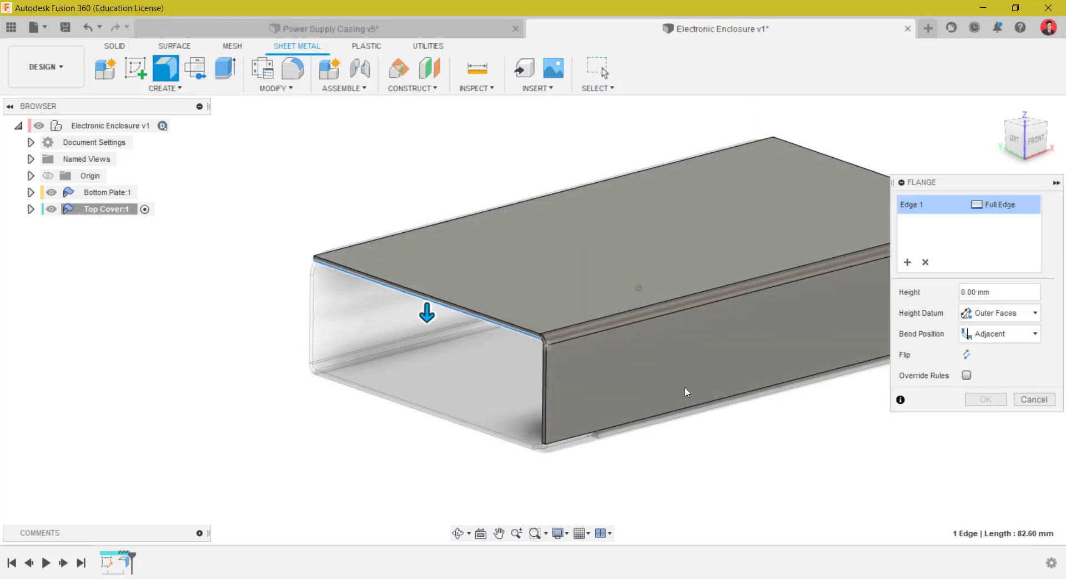
shift+middle_drag(685, 390, 693, 333)
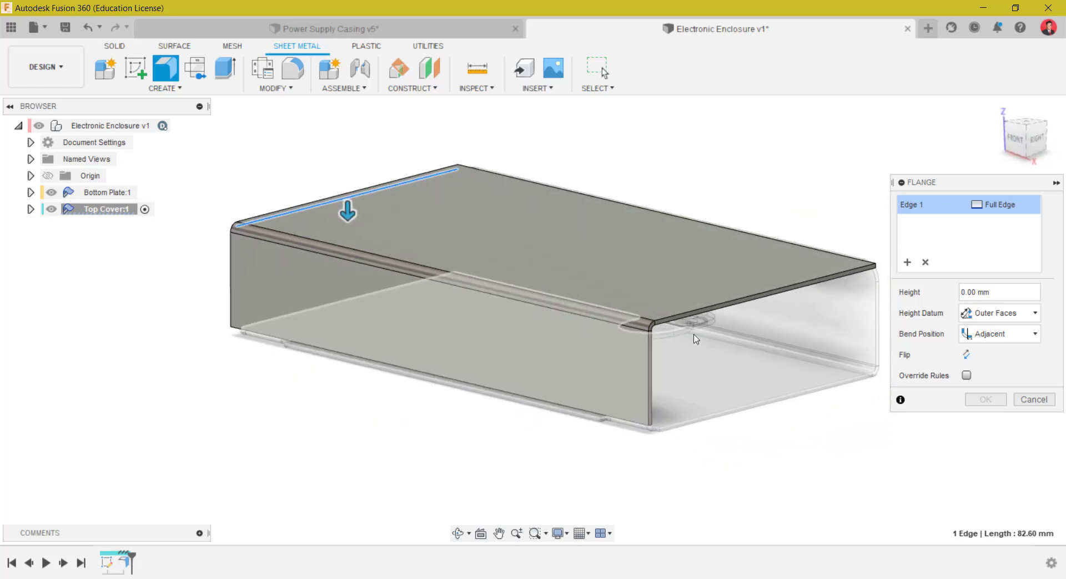
click(702, 320)
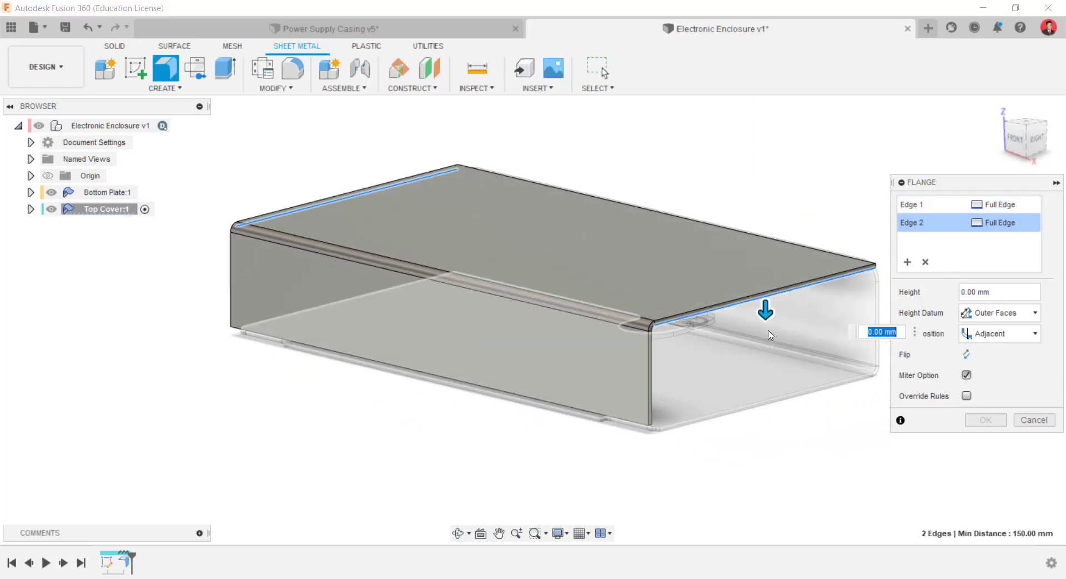
drag(765, 311, 763, 345)
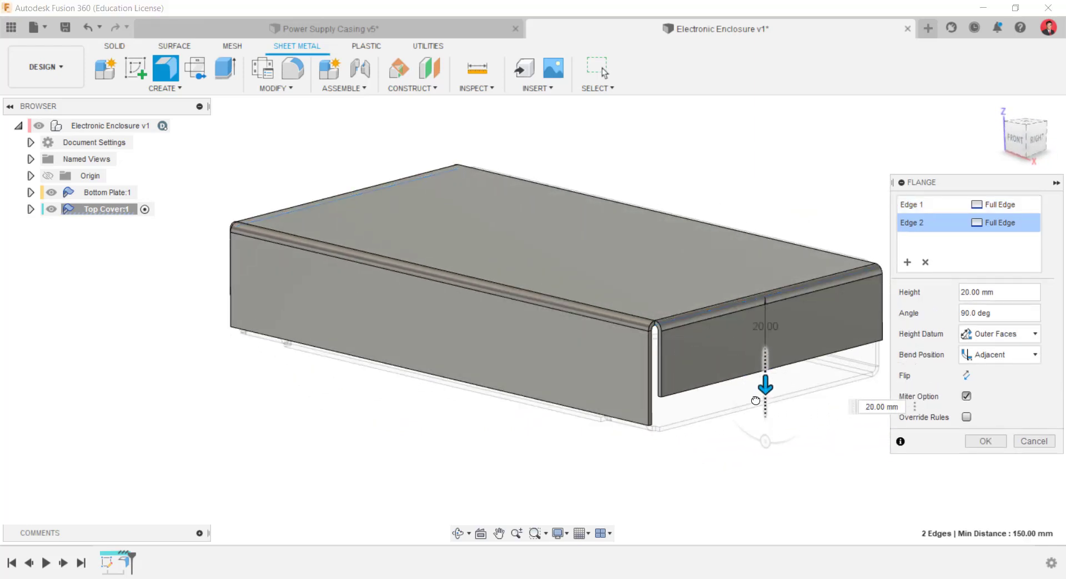
drag(755, 403, 766, 404)
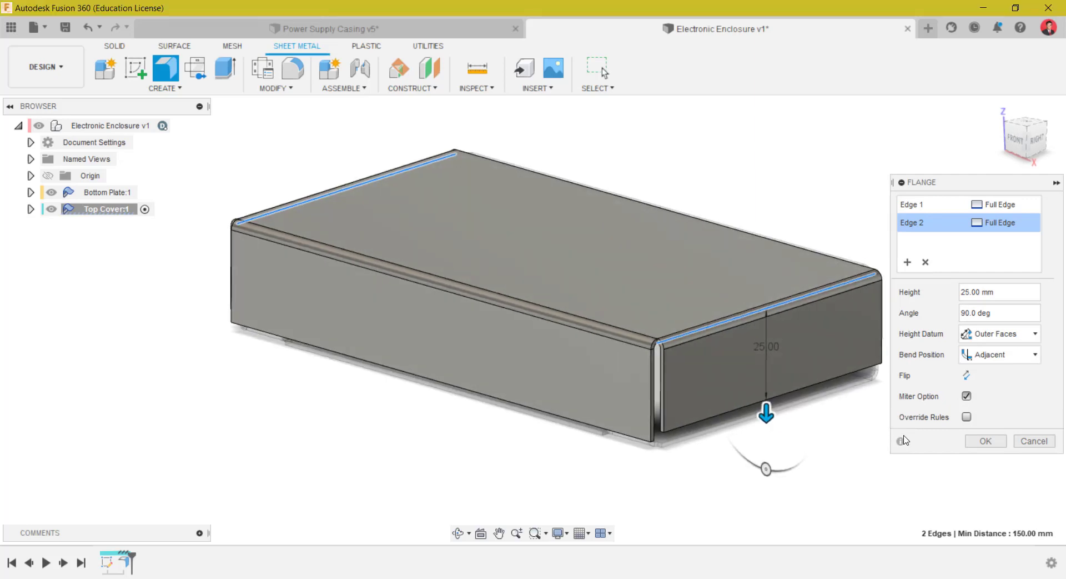
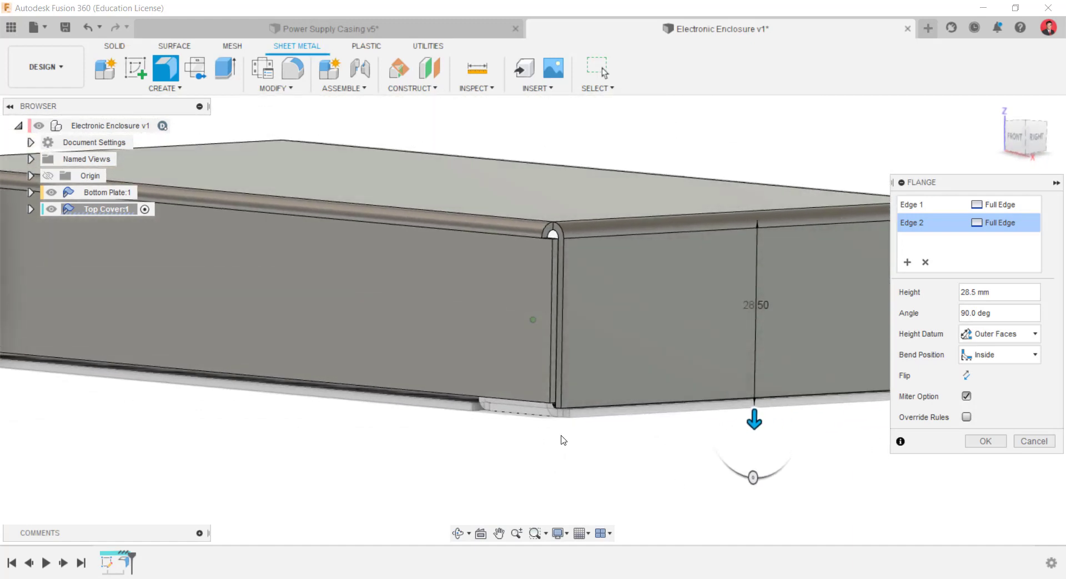
- Try the Inner Faces height datum for the end flanges and return it to Outer Faces
shift+middle_drag(562, 436, 557, 418)
scroll(557, 417, up, 3)
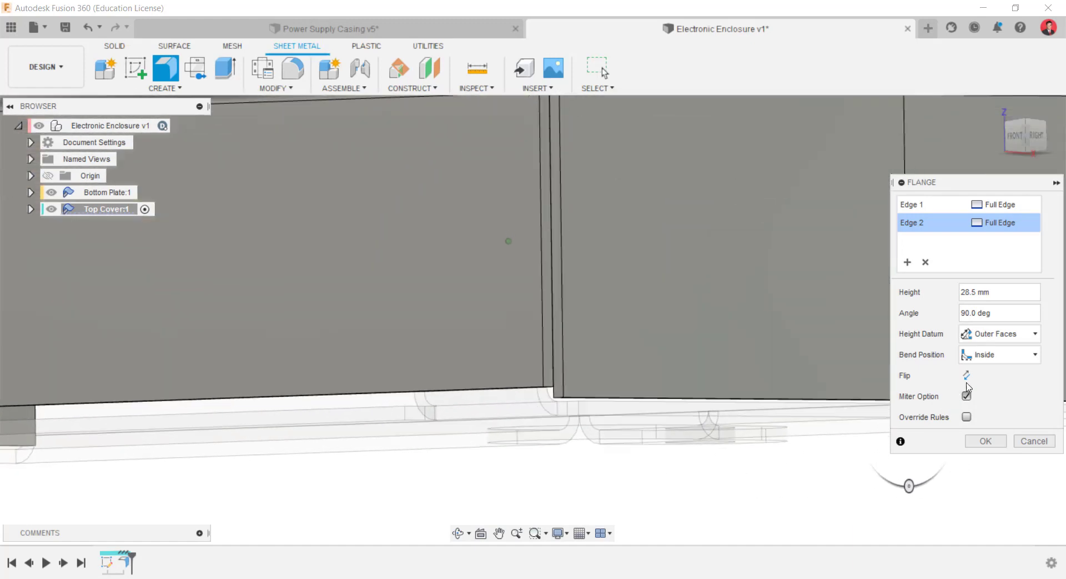
click(994, 336)
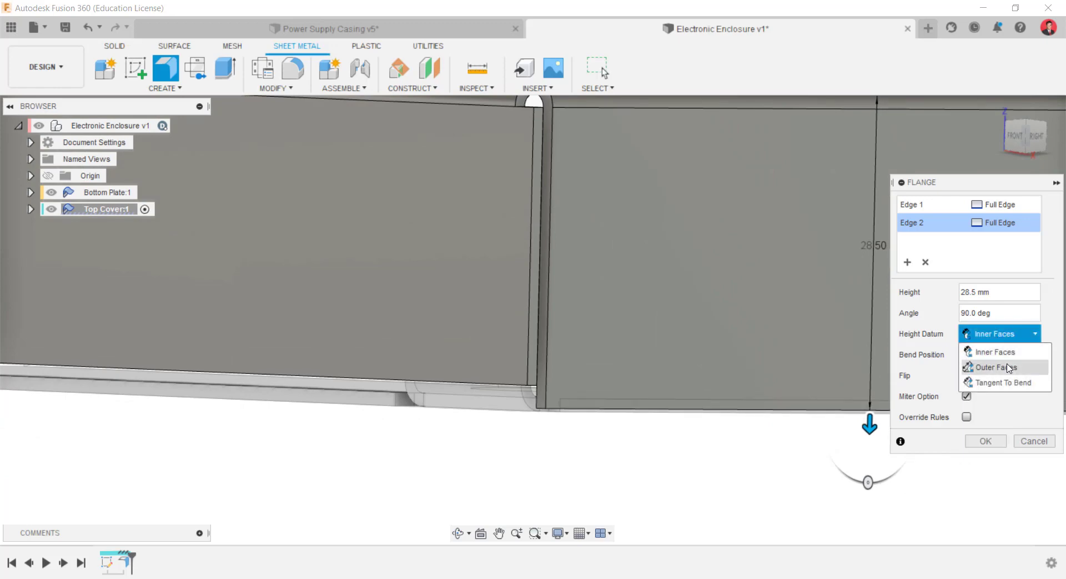
scroll(828, 432, down, 1)
middle_drag(874, 441, 795, 434)
scroll(780, 432, down, 1)
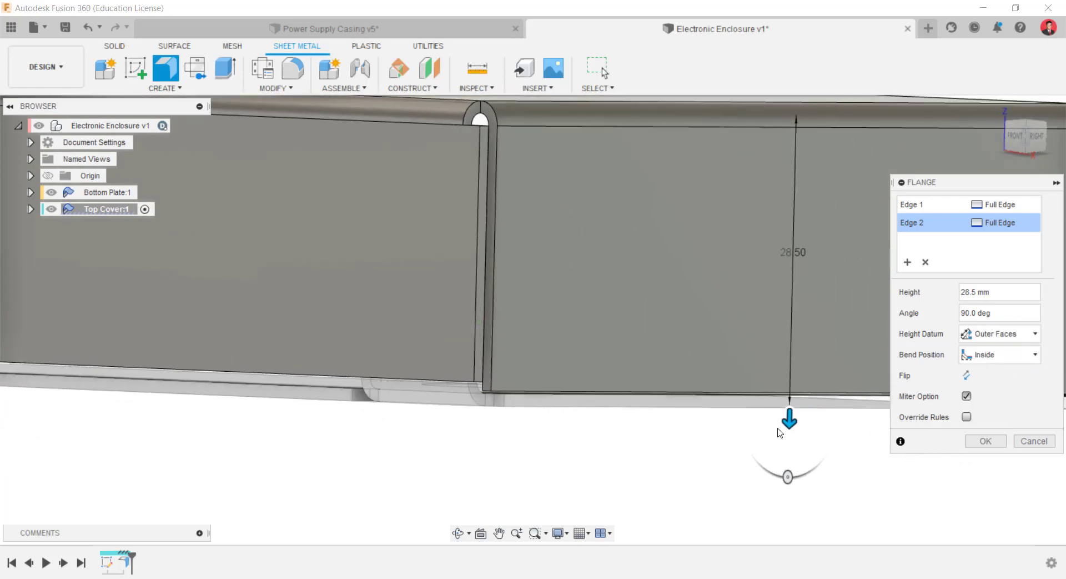
- Set the height of the two end flanges to 27.5 mm and create them
drag(790, 414, 787, 399)
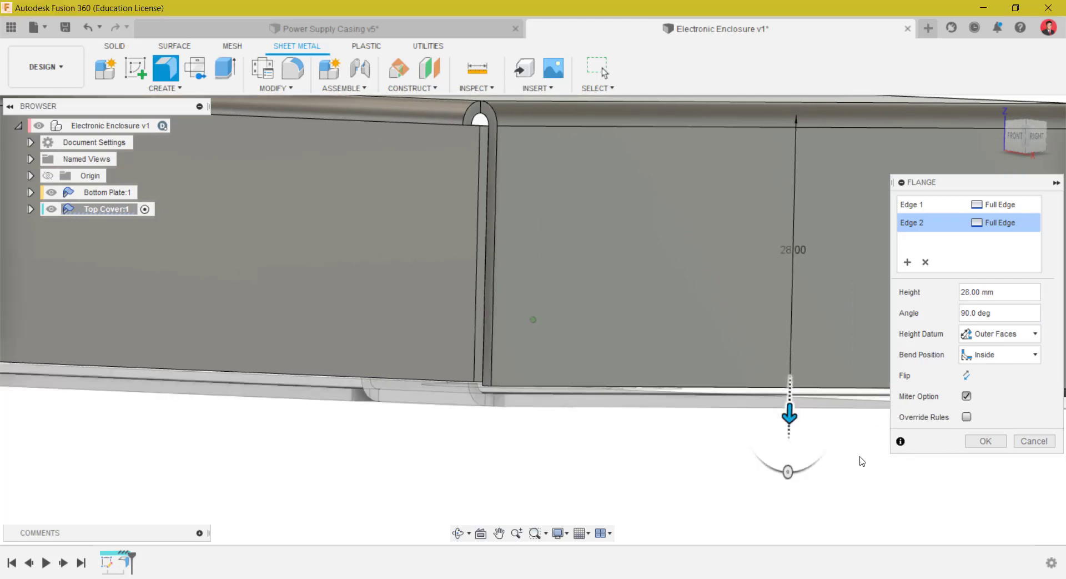
middle_drag(862, 459, 832, 458)
scroll(659, 440, down, 1)
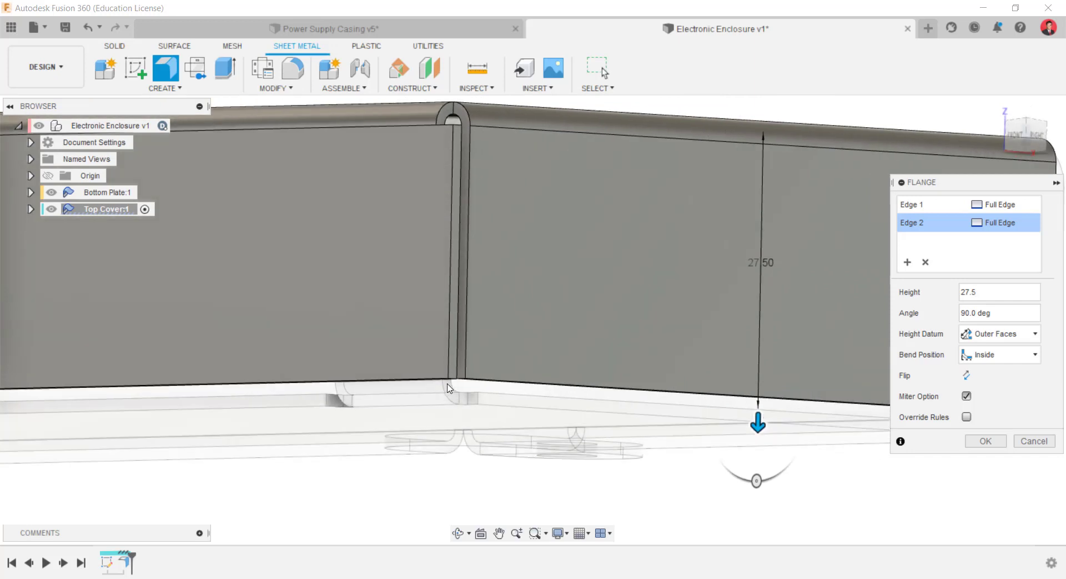
scroll(448, 385, up, 4)
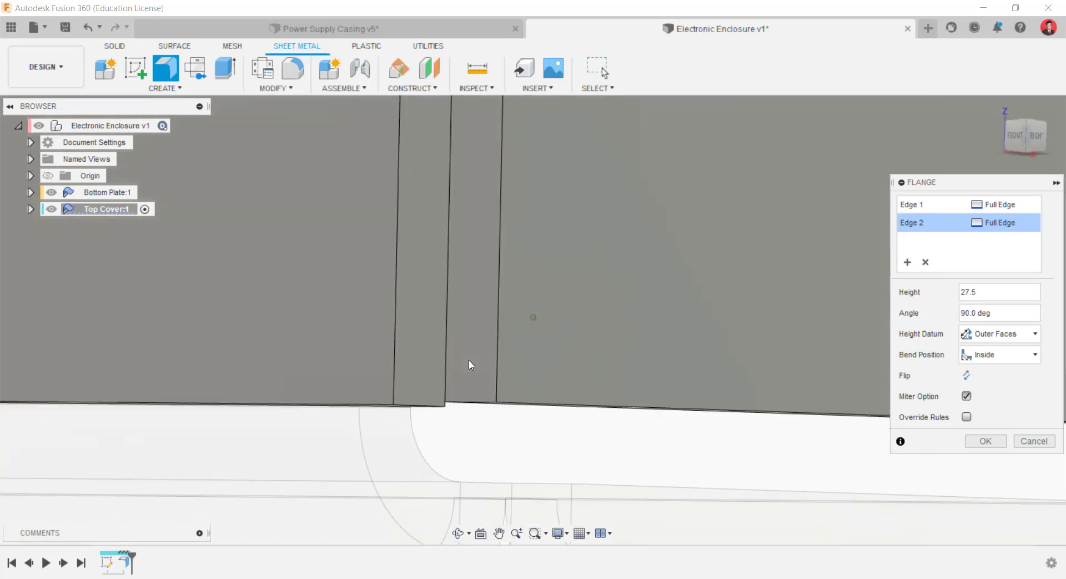
shift+middle_drag(469, 364, 464, 499)
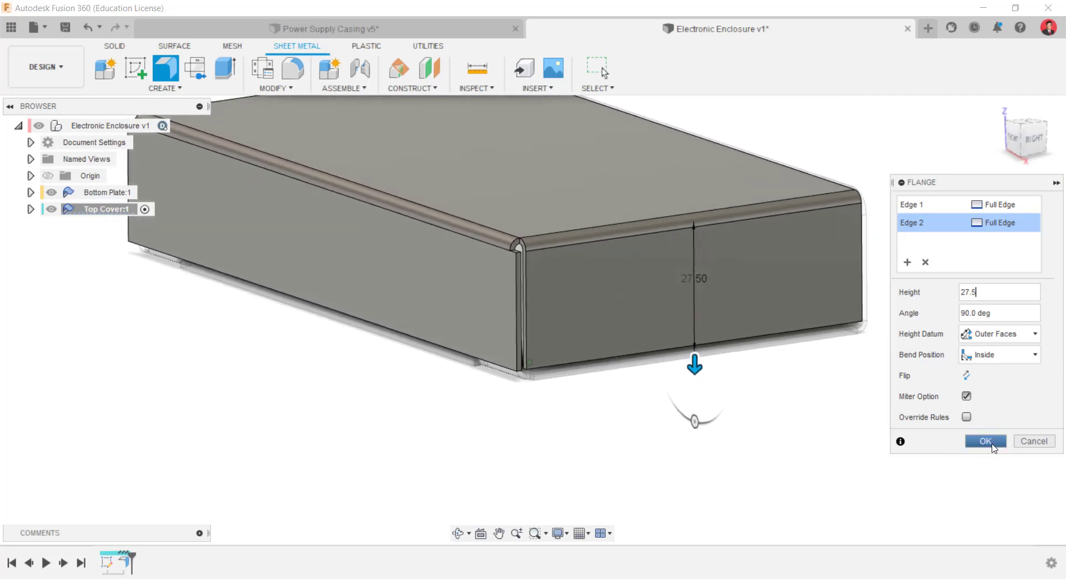
click(992, 446)
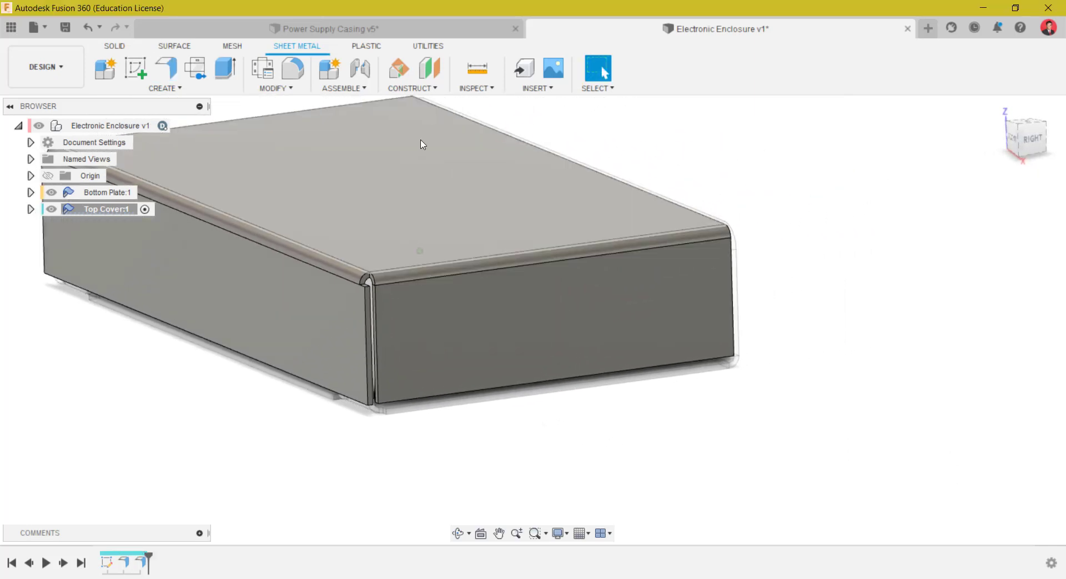
- Start a 3 mm fillet on the two lower corner edges of the Top Cover's right end flange
click(303, 70)
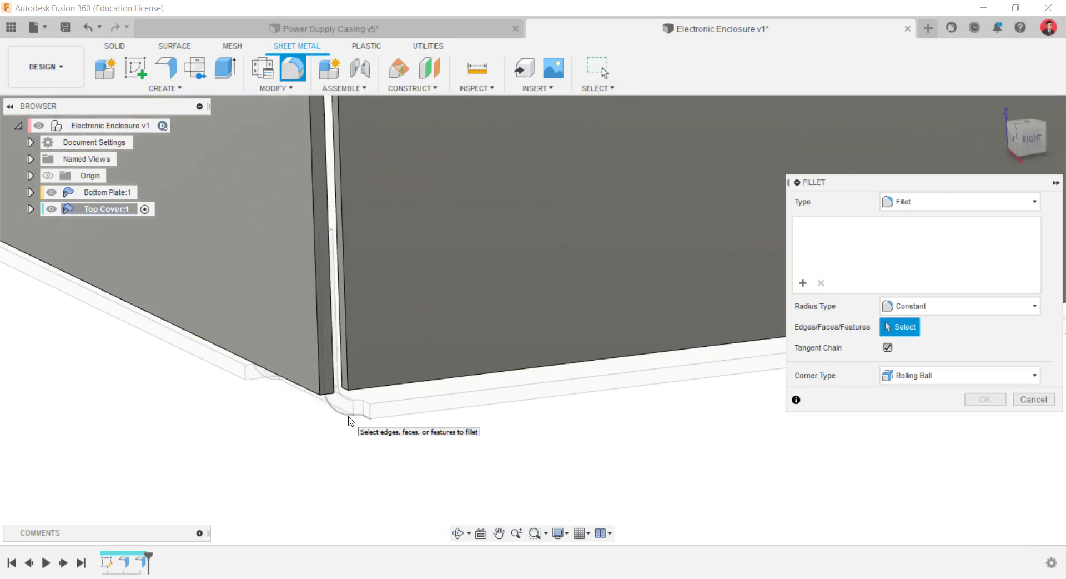
click(274, 411)
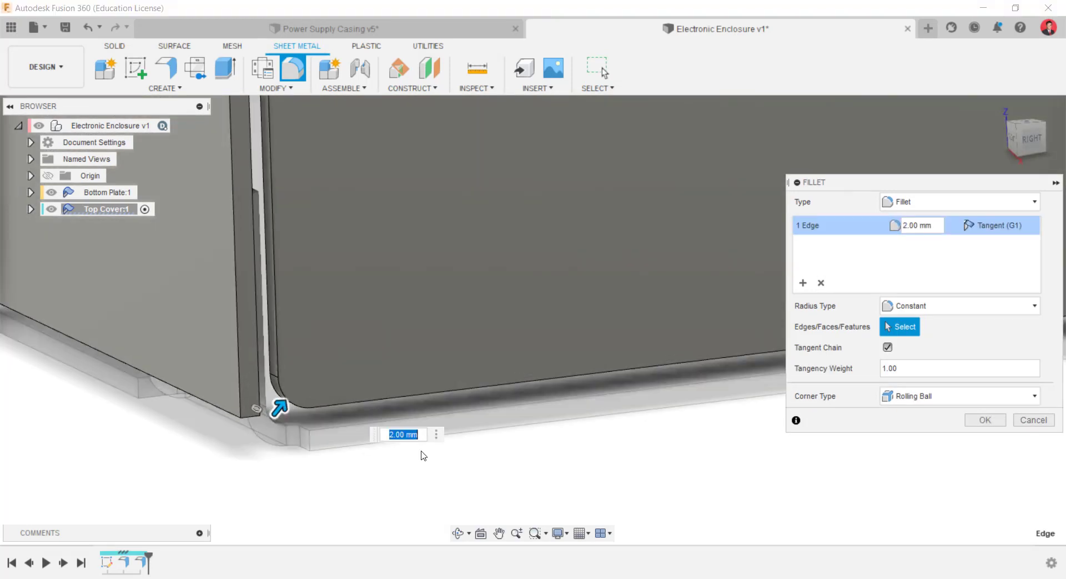
scroll(658, 491, down, 3)
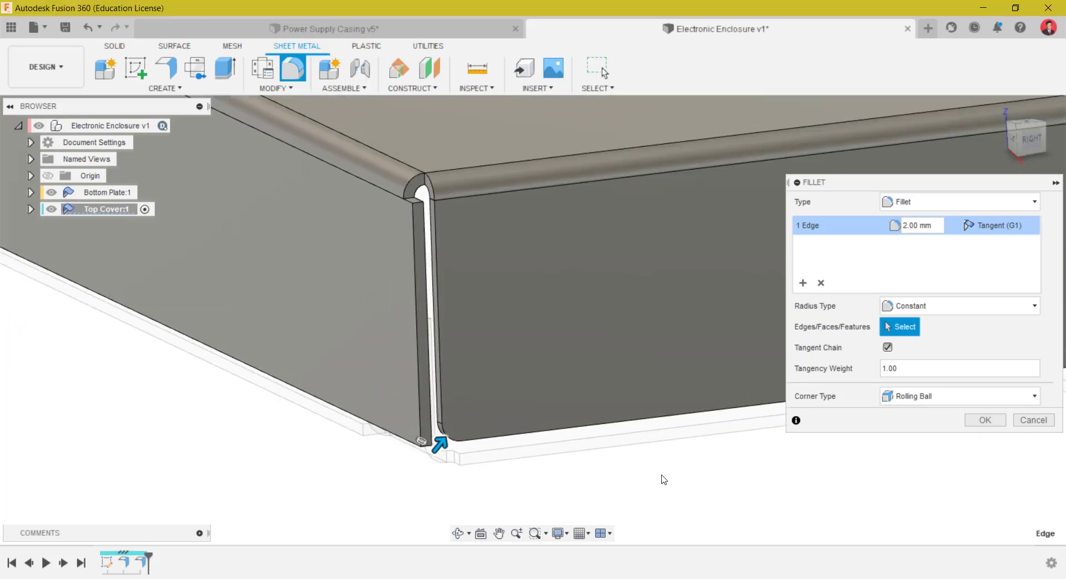
middle_drag(664, 479, 581, 524)
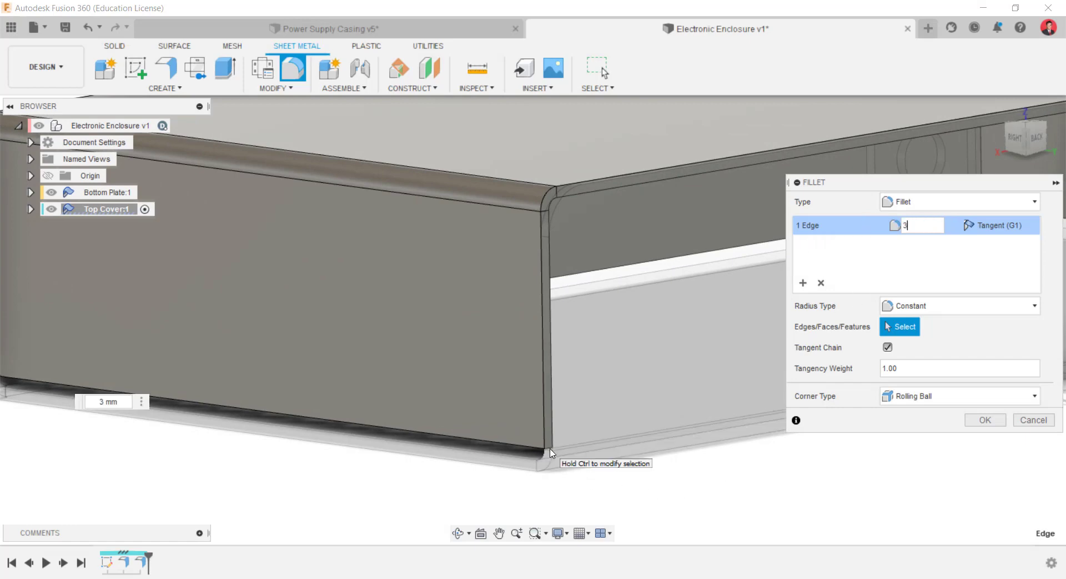
scroll(552, 449, up, 3)
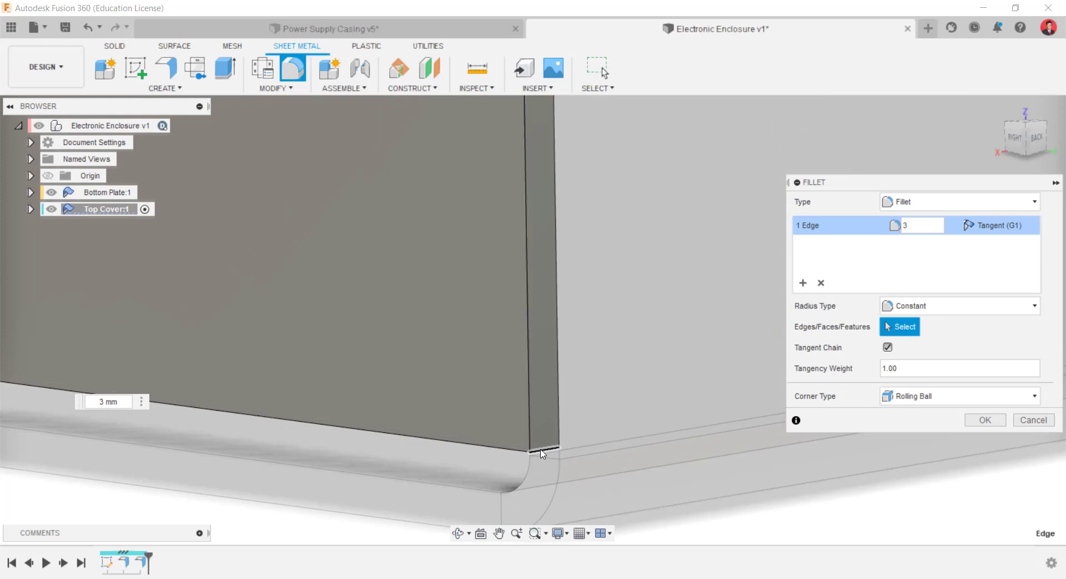
click(543, 454)
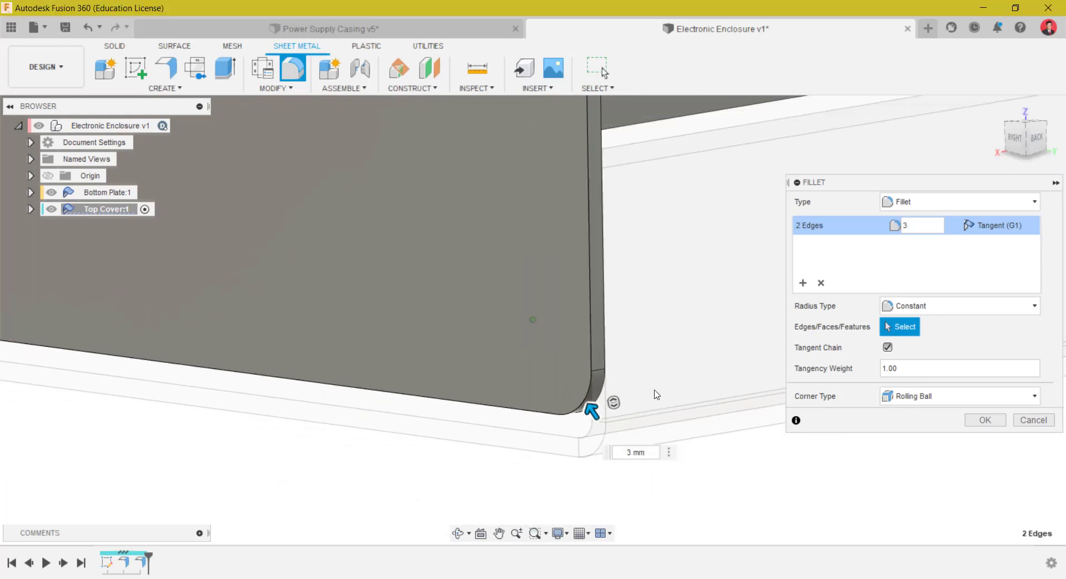
shift+middle_drag(417, 483, 676, 459)
- Add the two lower corner edges of the left end flange to the 3 mm fillet and create it
scroll(676, 459, down, 8)
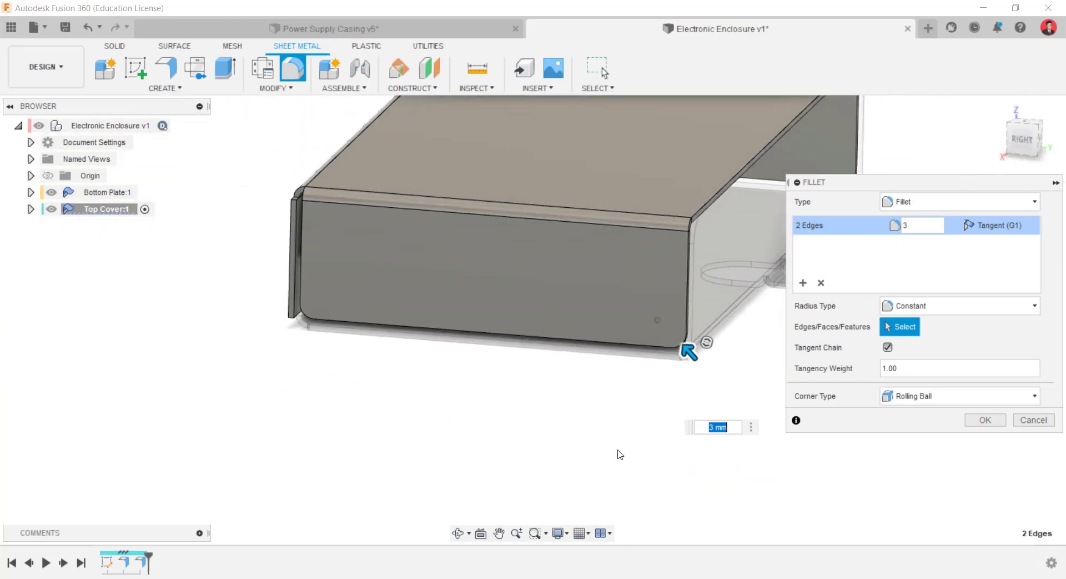
scroll(330, 387, up, 3)
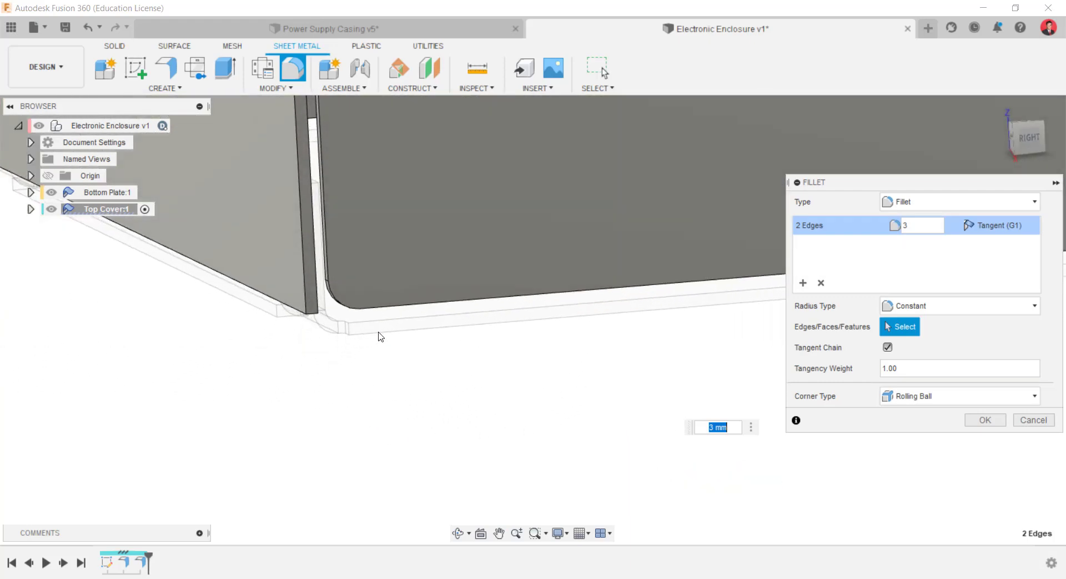
shift+middle_drag(381, 336, 531, 415)
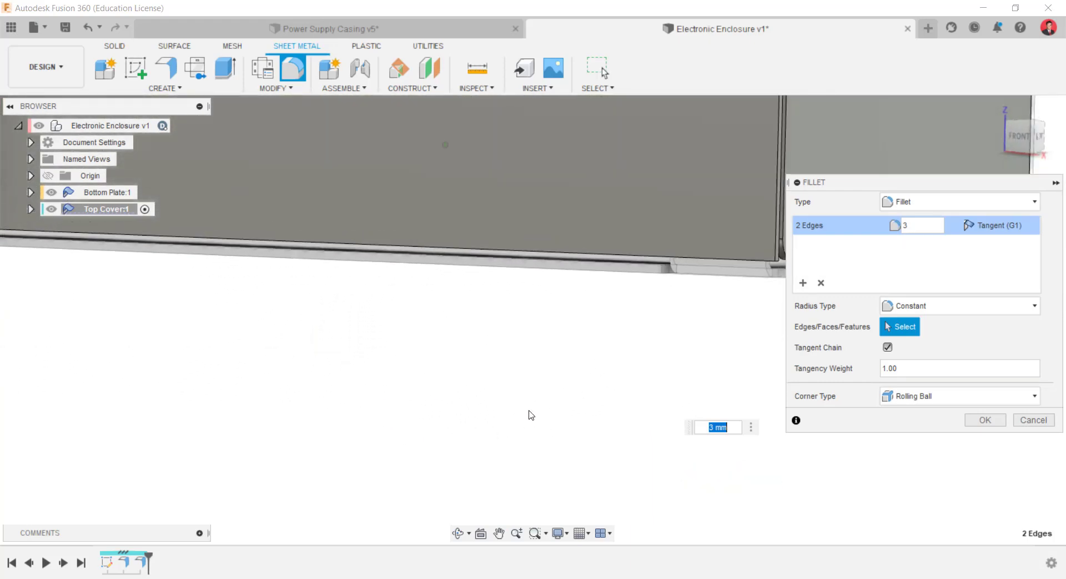
scroll(530, 413, down, 3)
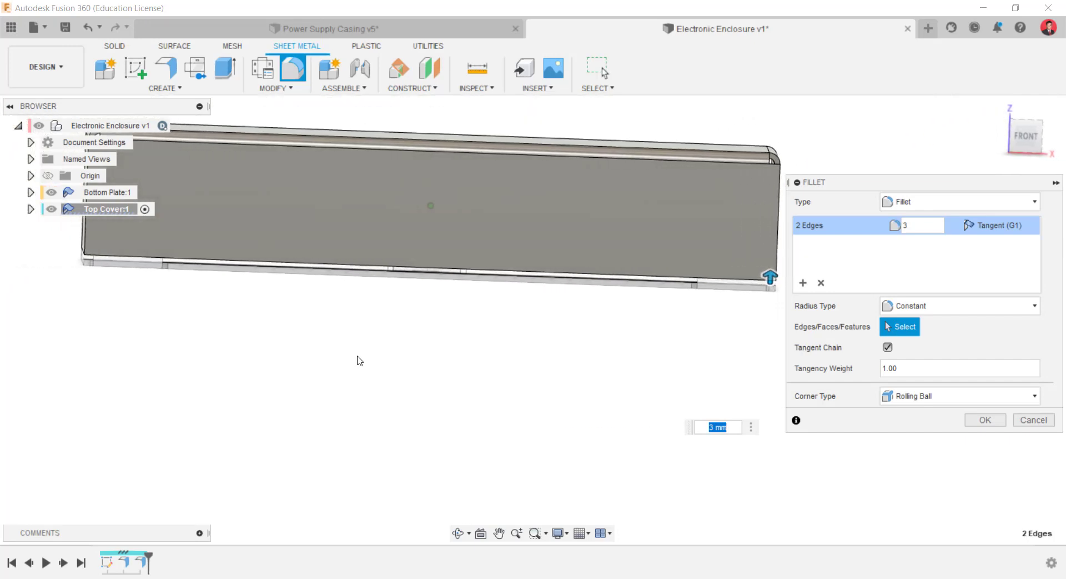
shift+middle_drag(357, 359, 693, 381)
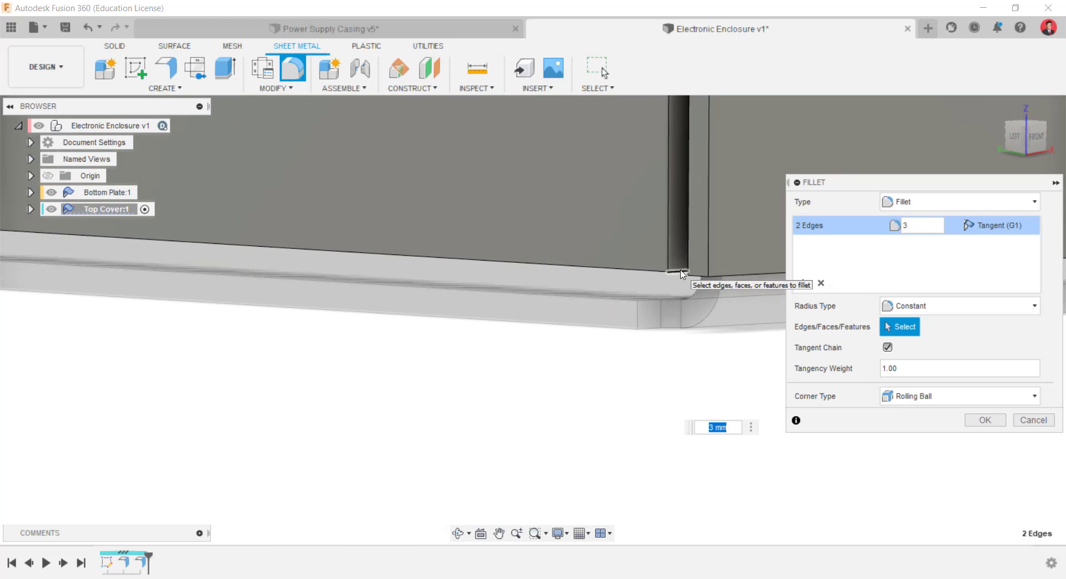
shift+middle_drag(555, 391, 435, 467)
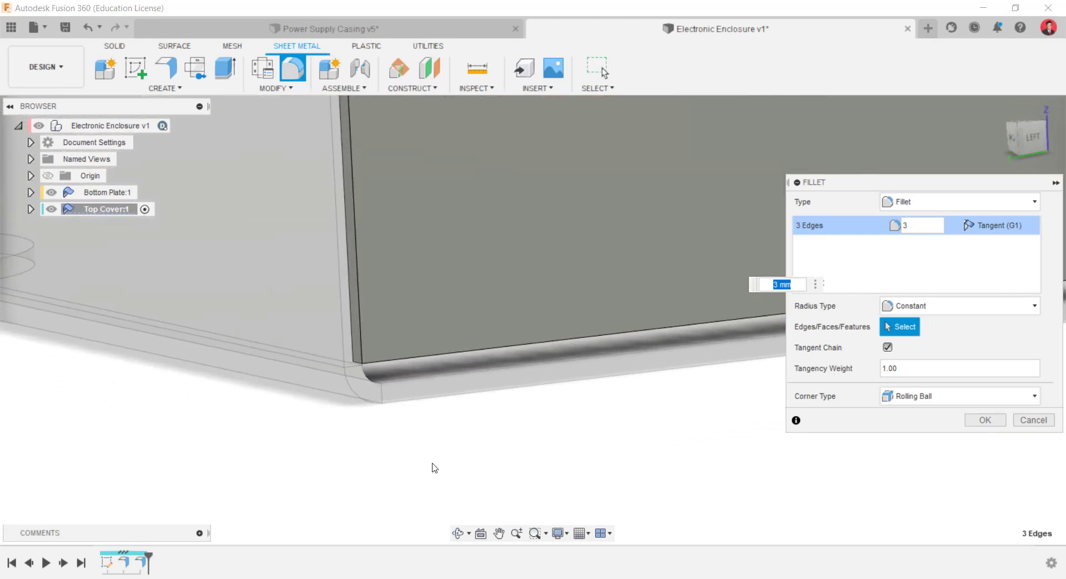
scroll(360, 367, up, 2)
click(360, 362)
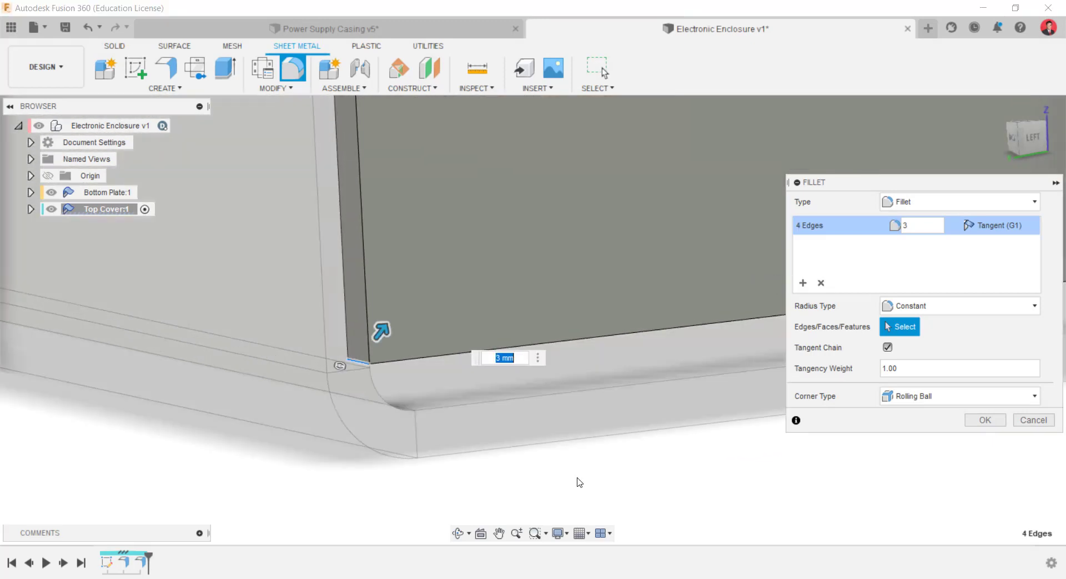
scroll(576, 478, down, 2)
click(985, 421)
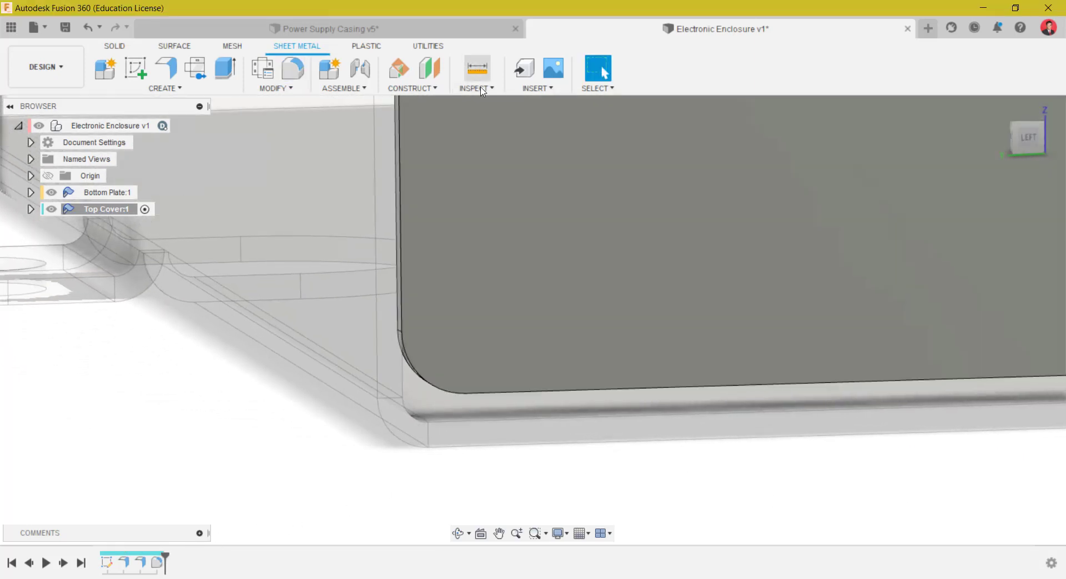
- Measure the distance from the Bottom Plate's inner floor face to the lower edge of the left end flange
click(477, 67)
mouse_move(510, 413)
shift+middle_down()
mouse_move(493, 424)
mouse_move(516, 447)
mouse_move(482, 447)
mouse_move(476, 396)
shift+middle_up()
click(472, 412)
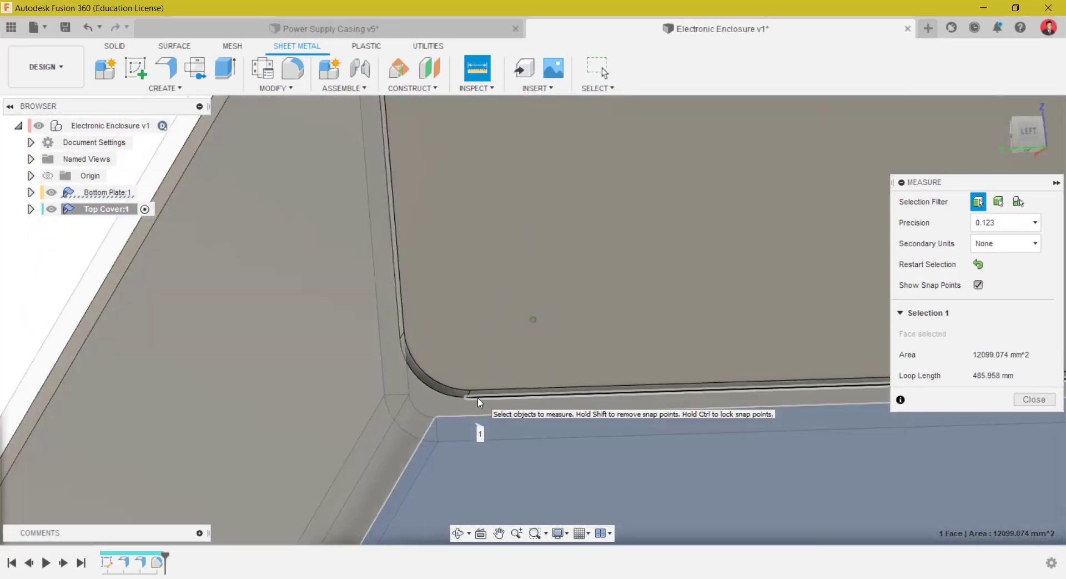
scroll(485, 392, up, 2)
click(469, 398)
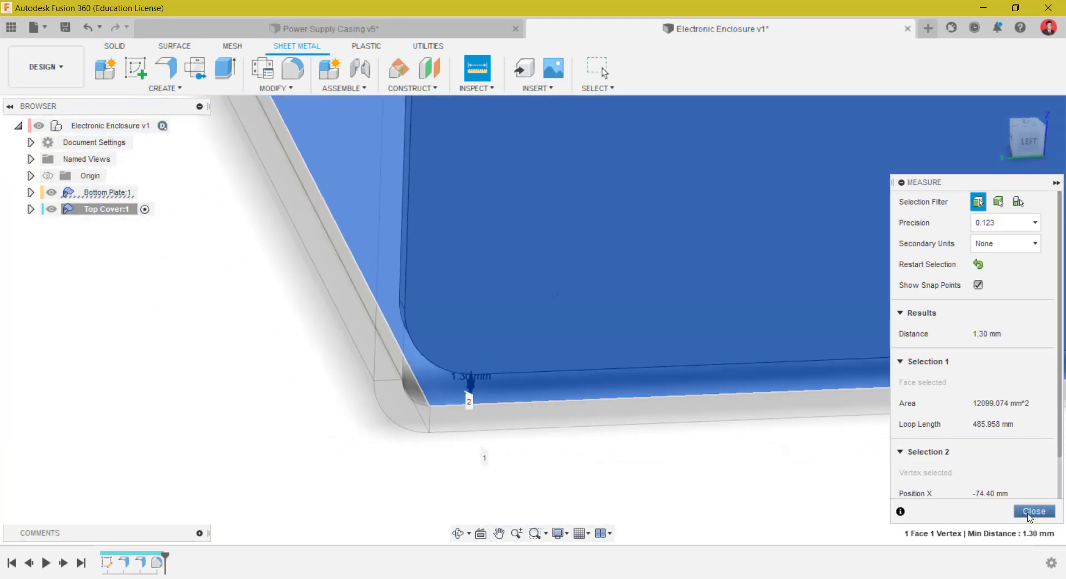
click(1029, 511)
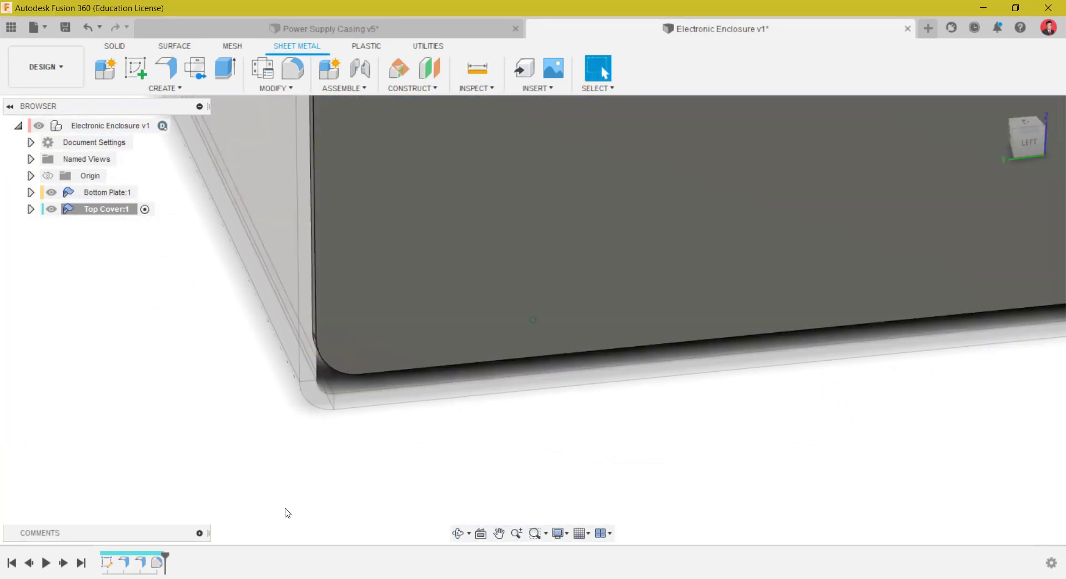
- Edit the end flange feature and set its height to 27.5 mm+0.3
double_click(143, 563)
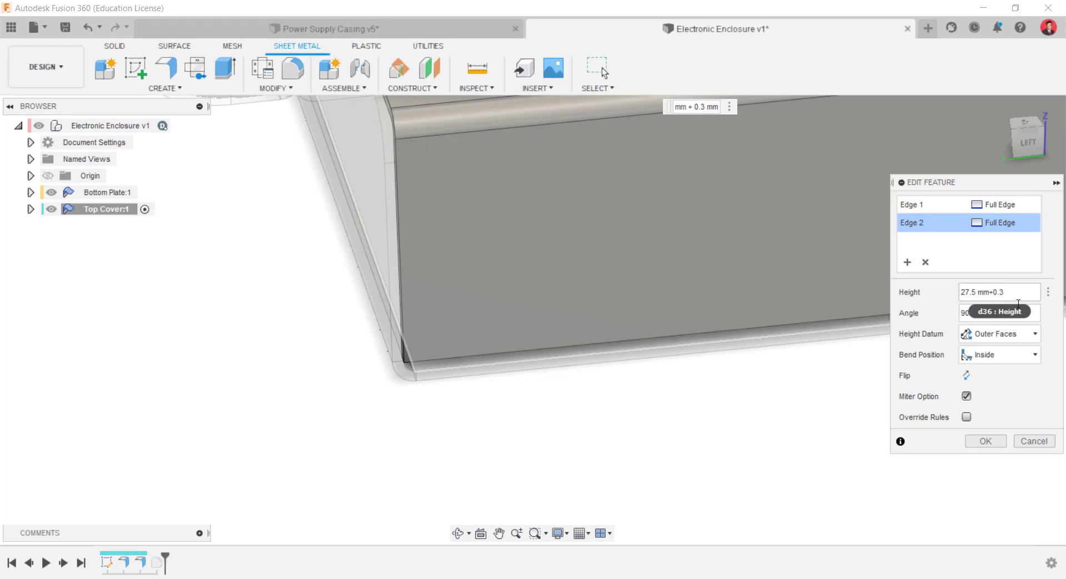
text(+0.3)
click(999, 447)
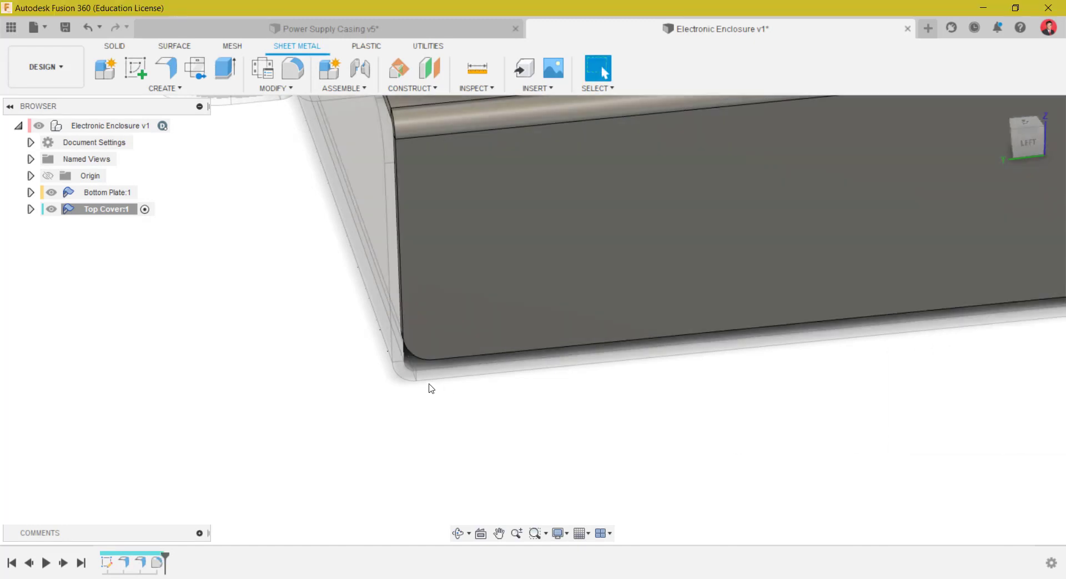
- Measure the gap between the Bottom Plate's inner floor face and the lengthened left flange's bottom face
scroll(432, 389, up, 4)
shift+middle_drag(520, 418, 487, 64)
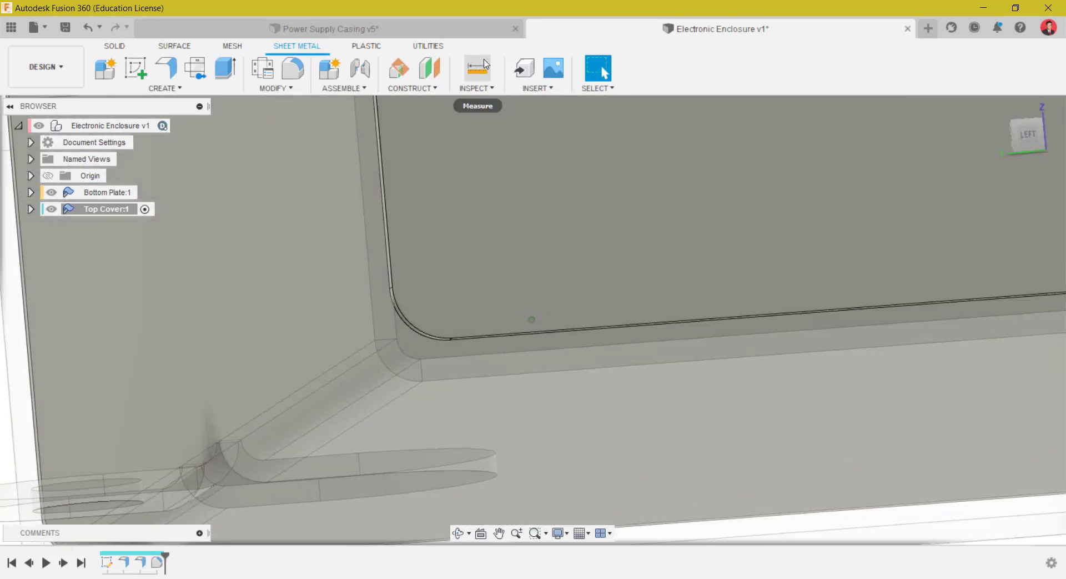
click(477, 67)
shift+middle_drag(484, 383, 458, 408)
click(423, 356)
click(424, 355)
shift+middle_drag(526, 442, 437, 327)
click(435, 307)
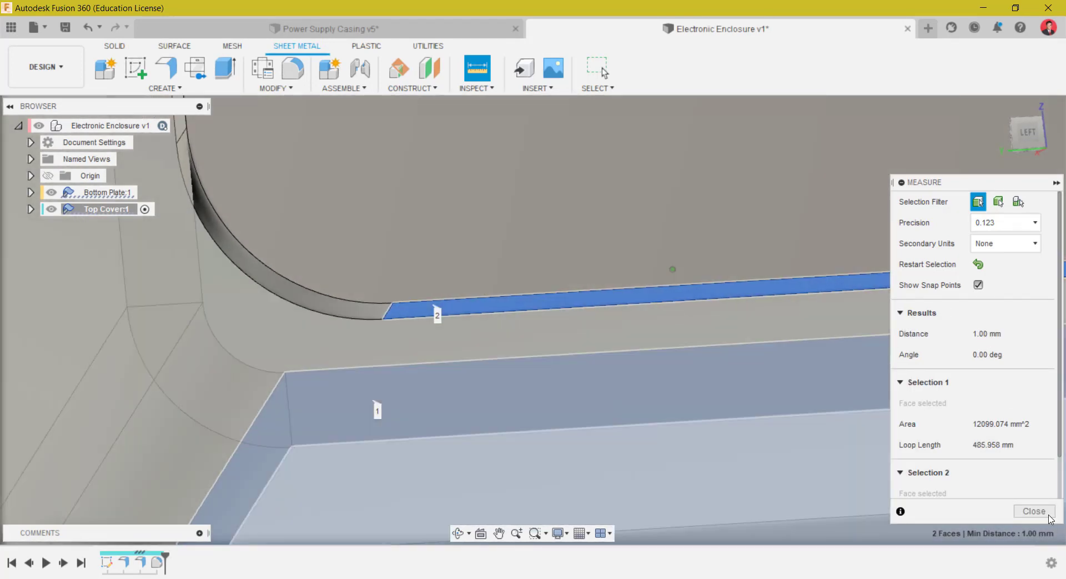
- Finish measuring and add a 10 mm flange at 90 degrees along the back edge of the Top Cover's top face
click(1034, 511)
shift+middle_drag(924, 481, 798, 426)
scroll(741, 452, down, 6)
click(169, 71)
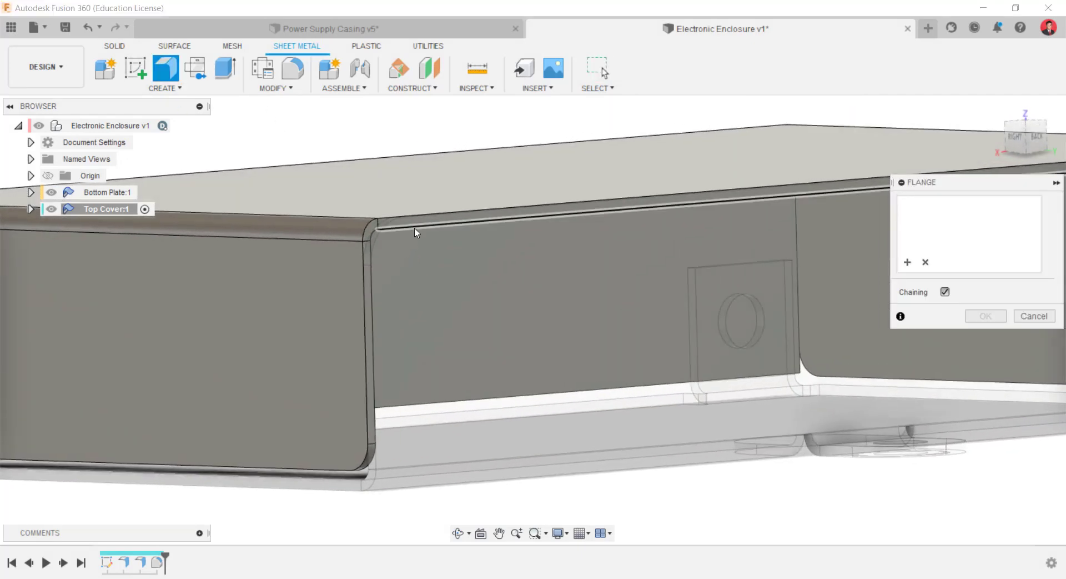
click(412, 229)
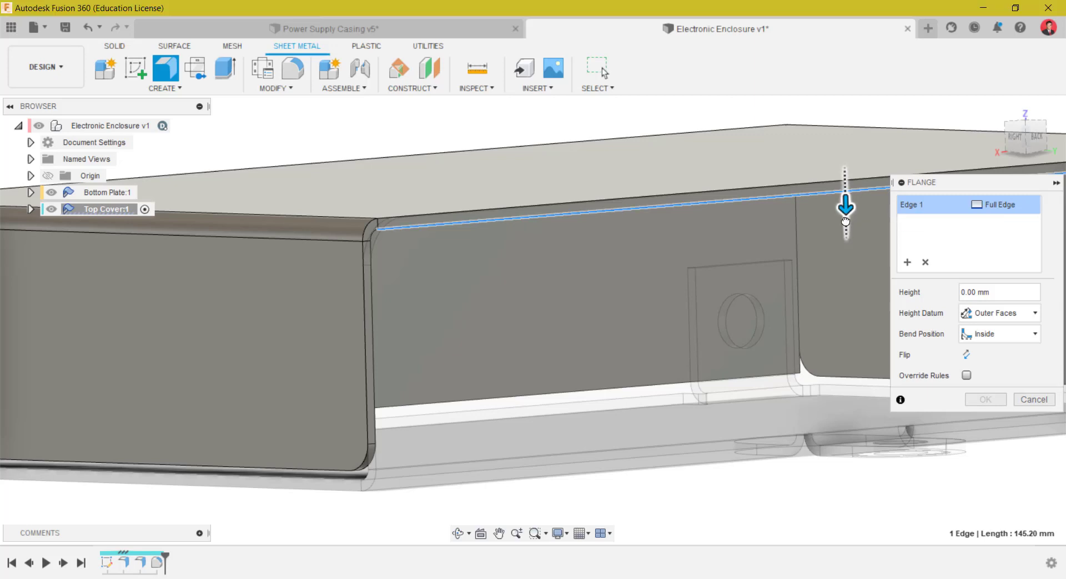
drag(845, 221, 843, 245)
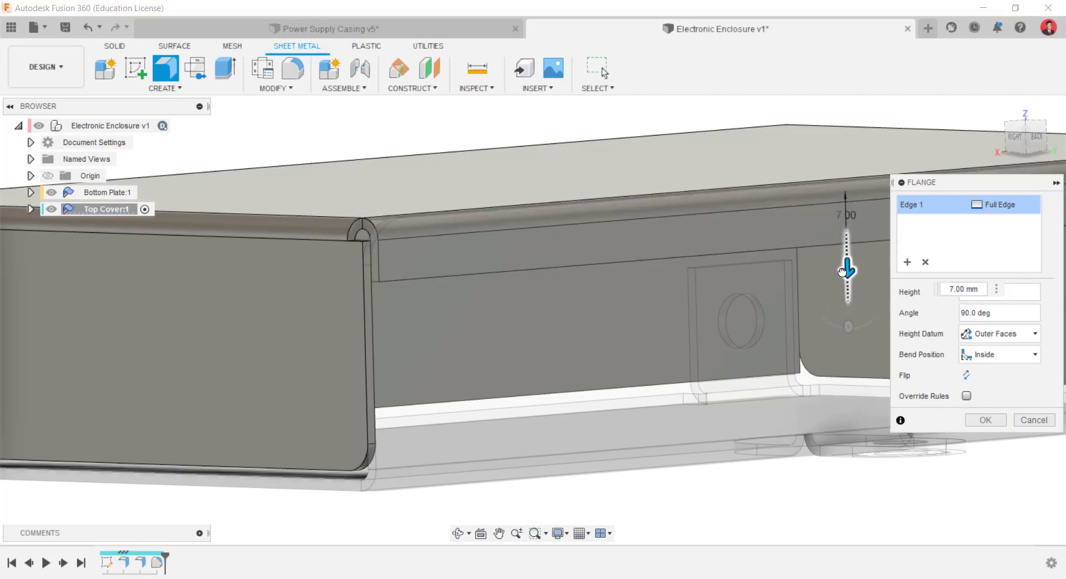
drag(842, 286, 844, 296)
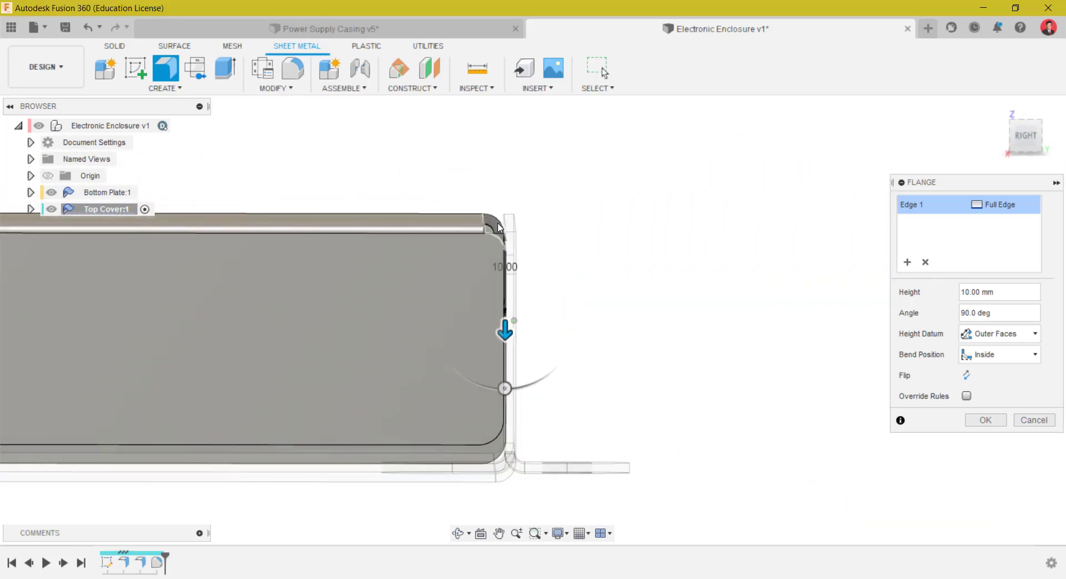
scroll(498, 227, up, 3)
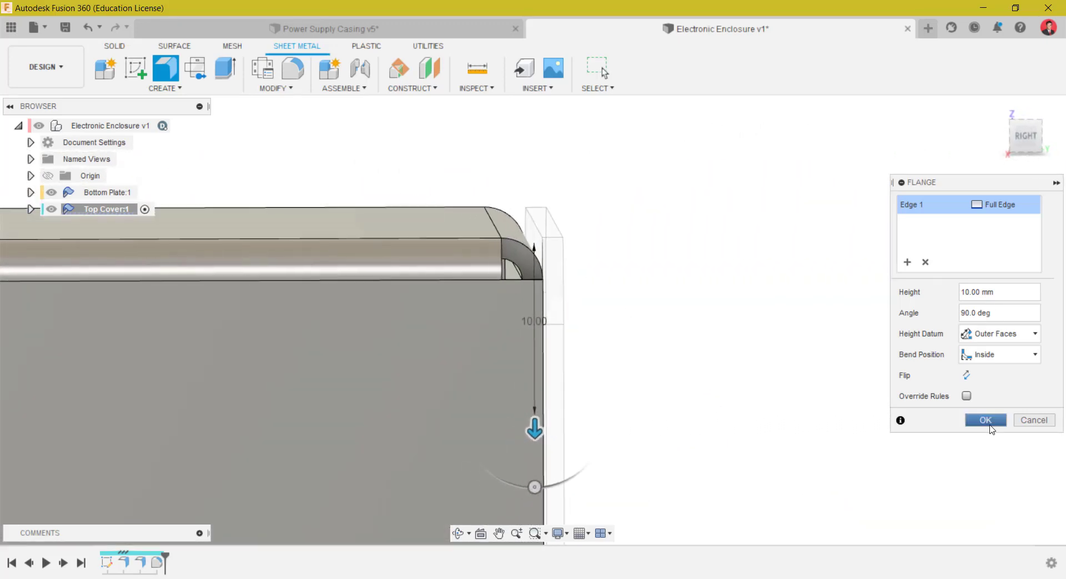
click(985, 420)
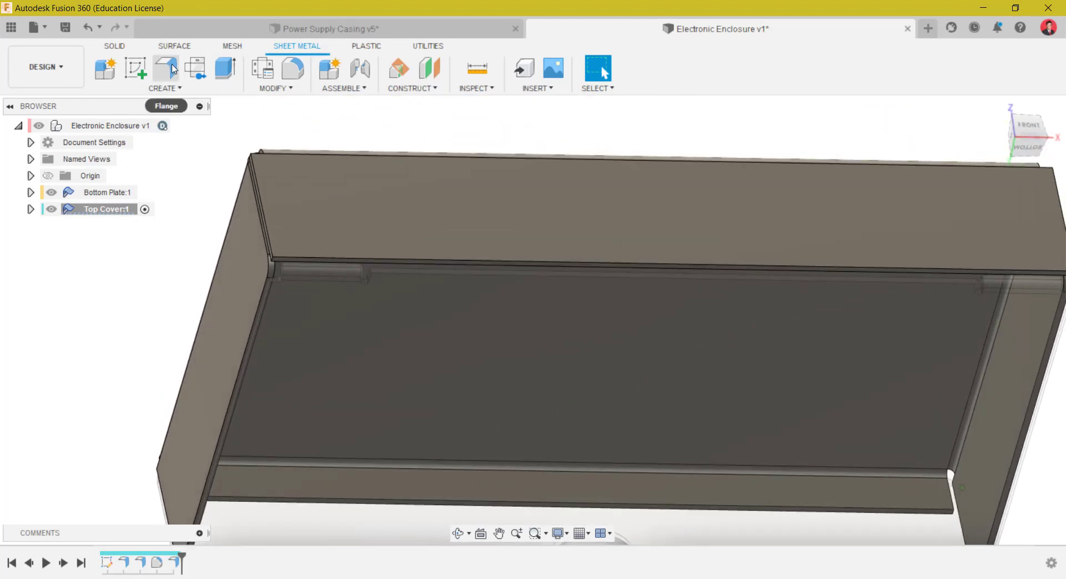
- Start a 12 mm inward flange on the lower edge of the Top Cover's front wall, with its width set to Two Offset
click(165, 67)
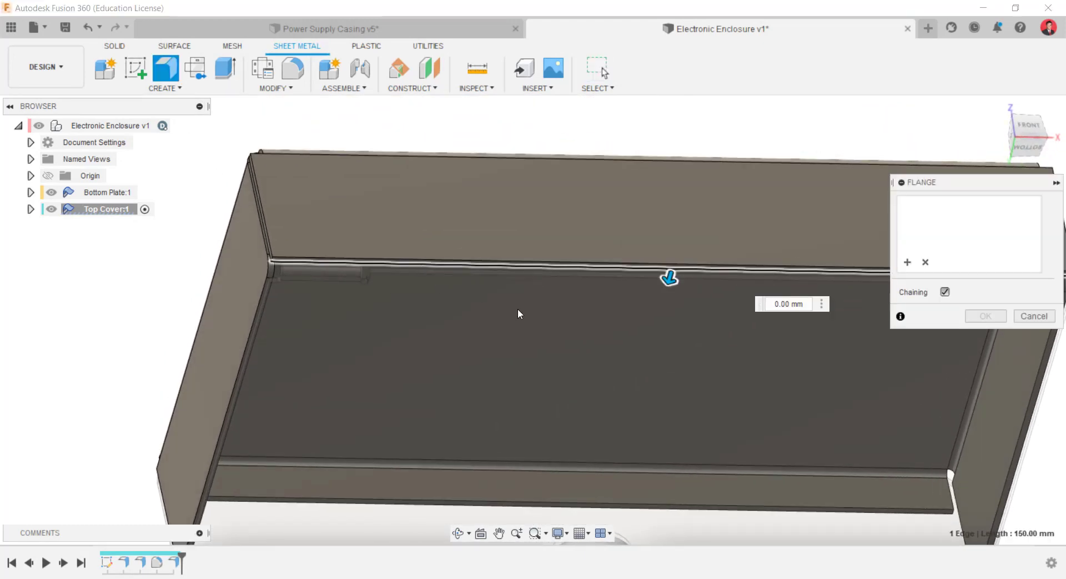
click(666, 268)
drag(665, 300, 661, 321)
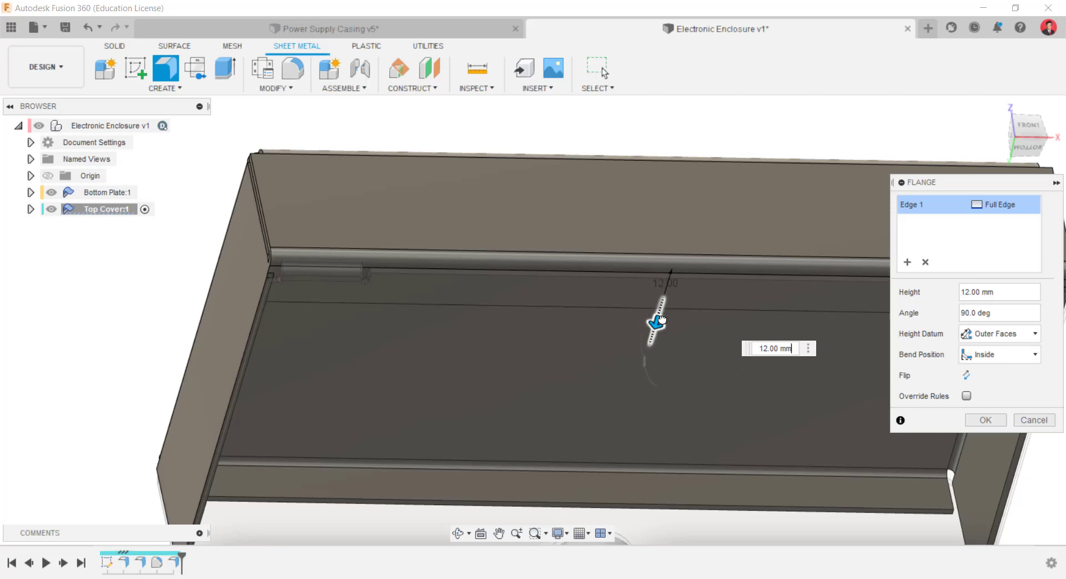
shift+middle_drag(433, 340, 761, 366)
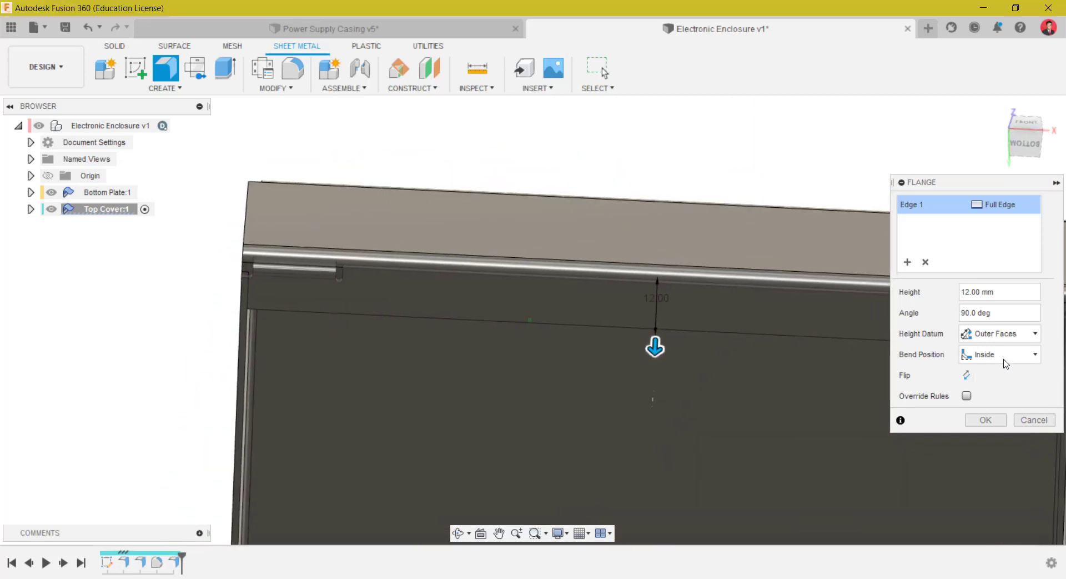
click(1012, 210)
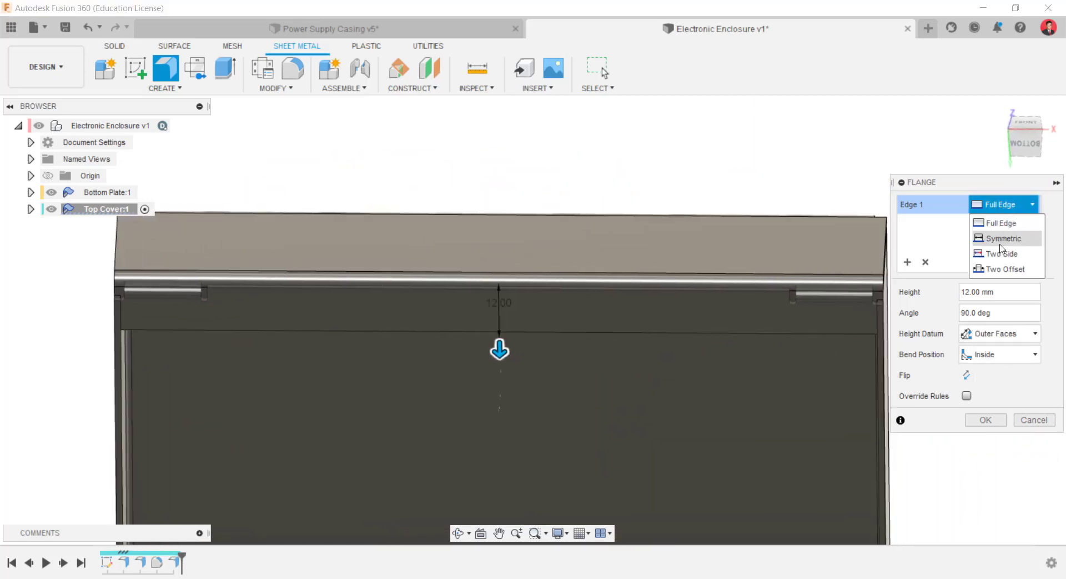
click(1004, 269)
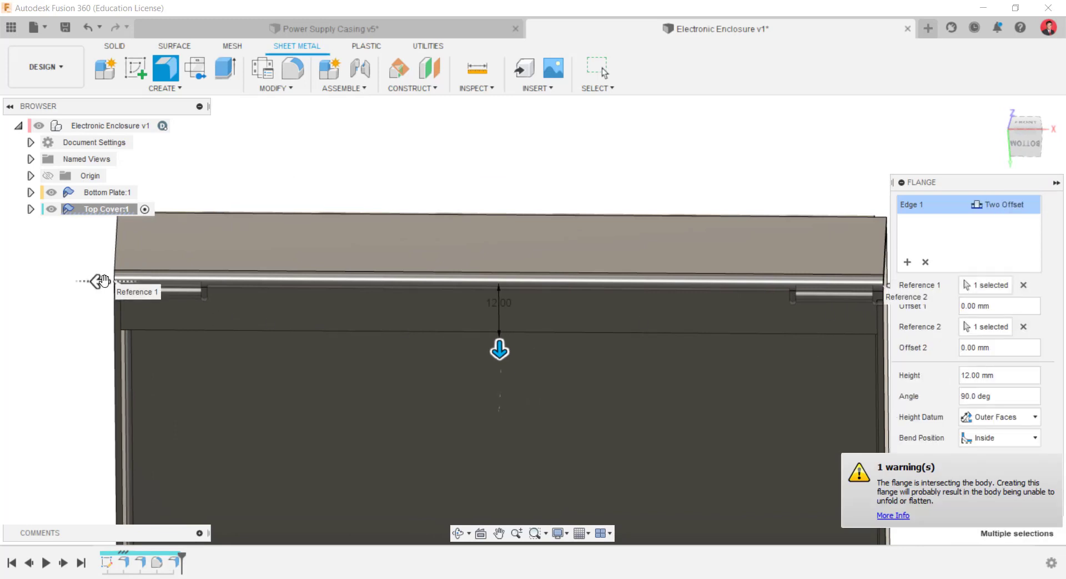
- Offset the inward flange's right end by -30 mm and its left end by -18.3 mm from the front wall's ends
drag(104, 280, 201, 306)
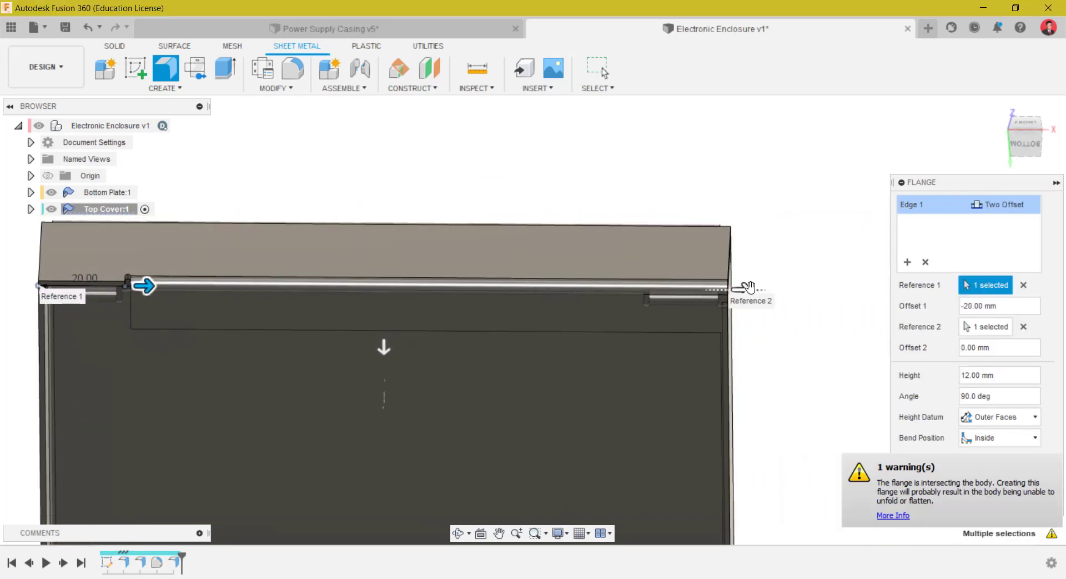
drag(749, 287, 572, 289)
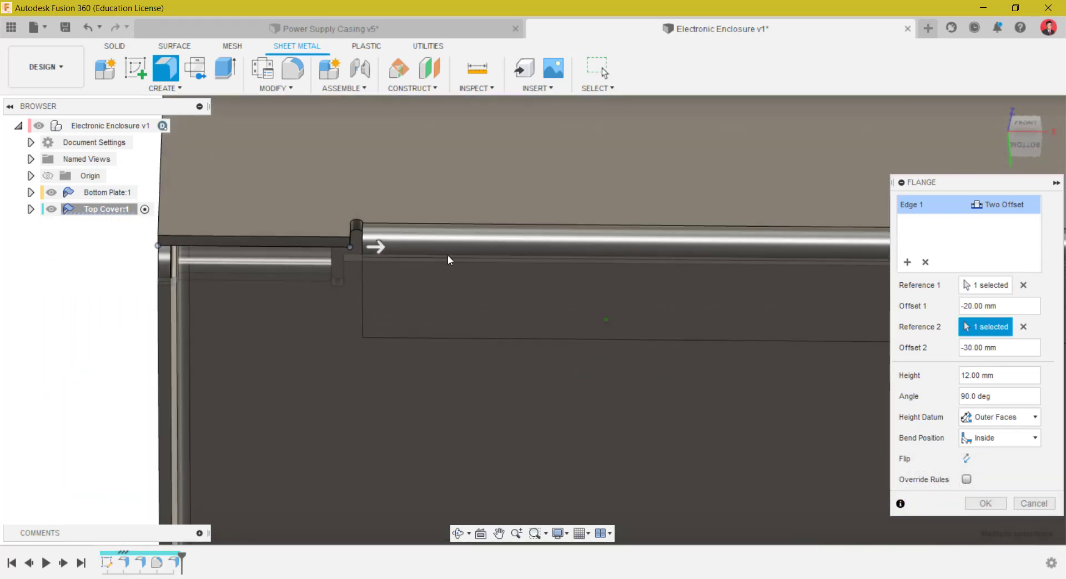
drag(498, 234, 464, 233)
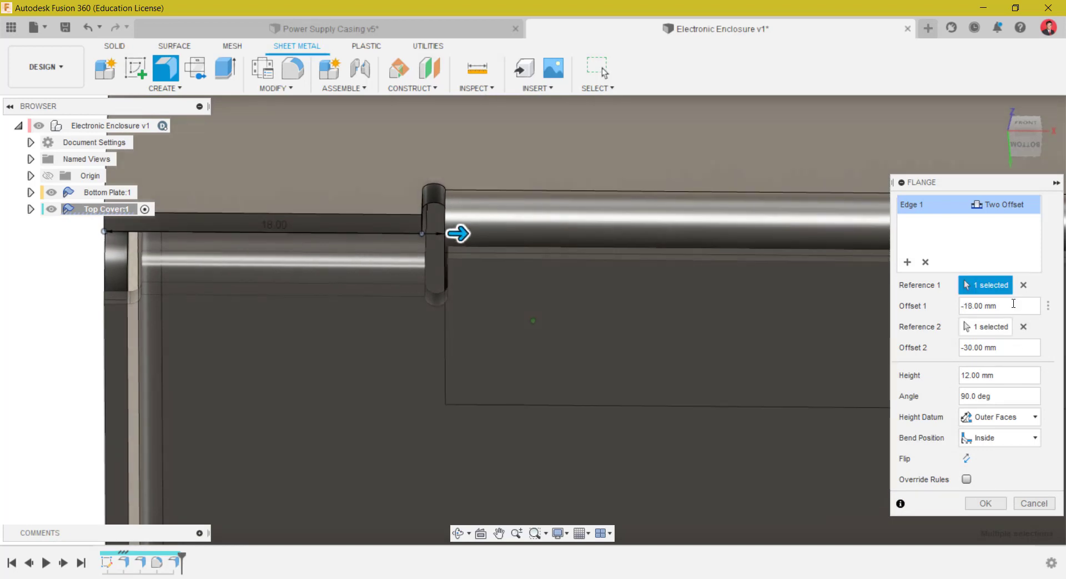
double_click(982, 307)
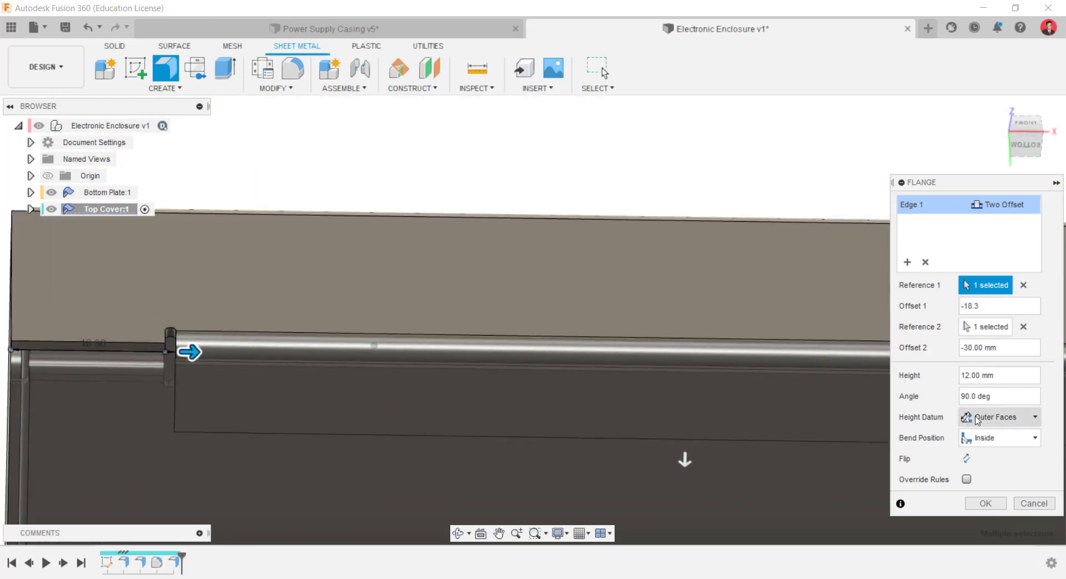
- Set the inward flange's right-end offset to -18.3 mm and create the flange
click(704, 375)
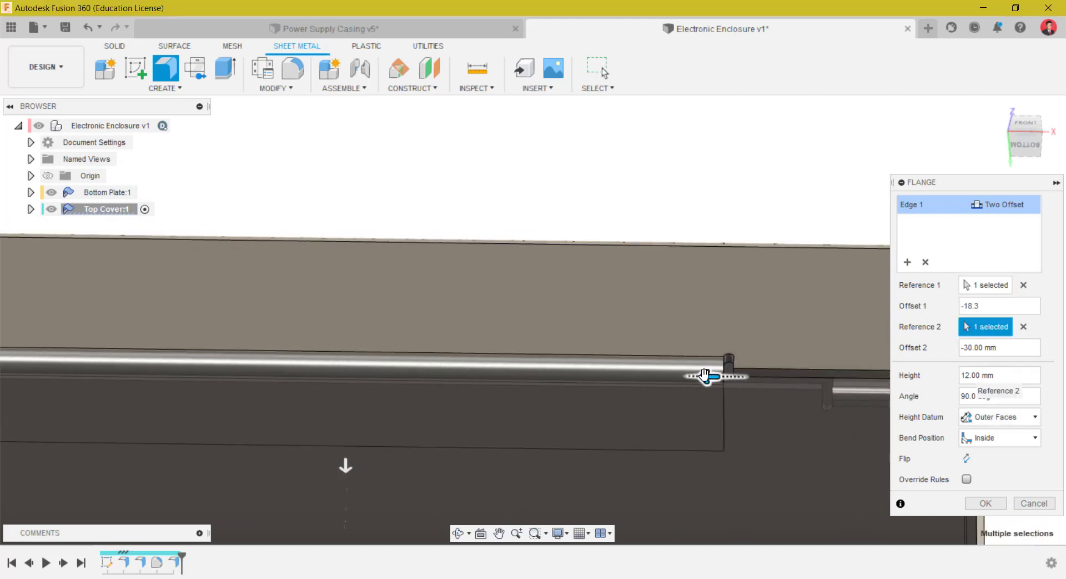
click(1003, 347)
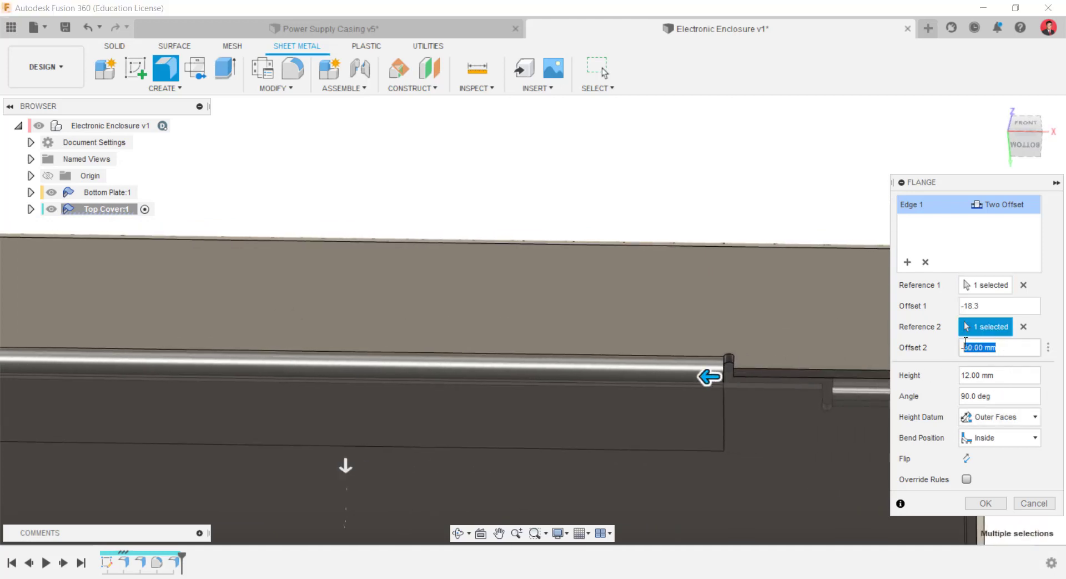
text(-18.3)
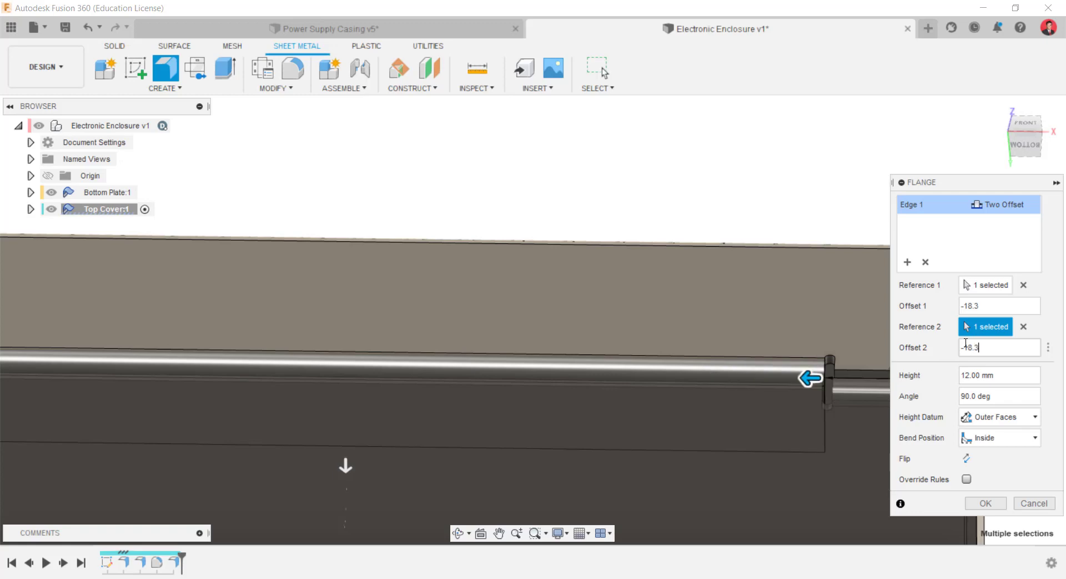
scroll(822, 395, up, 3)
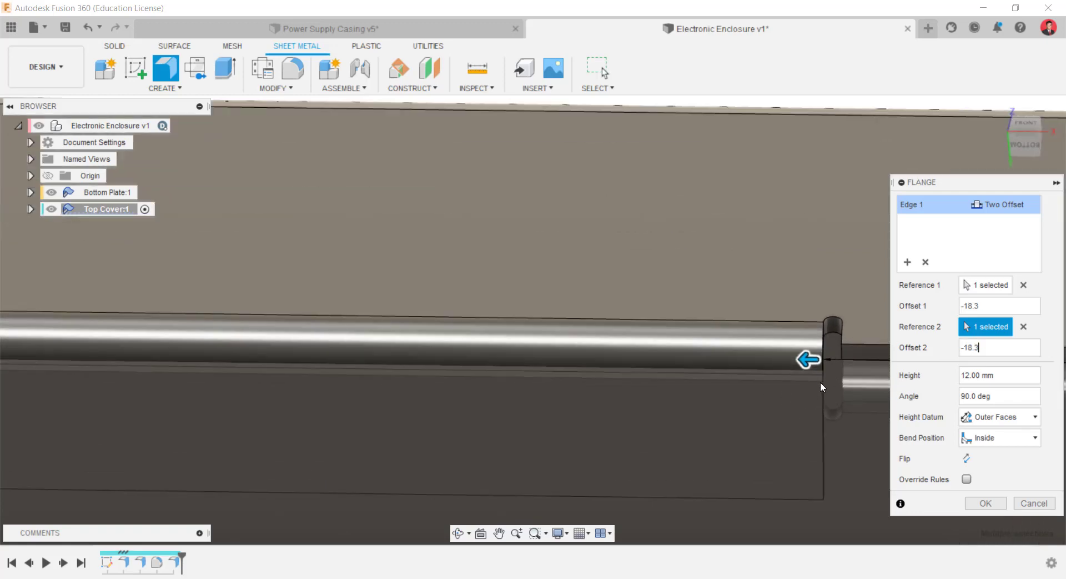
scroll(839, 414, up, 2)
scroll(843, 414, down, 3)
shift+middle_drag(842, 413, 801, 388)
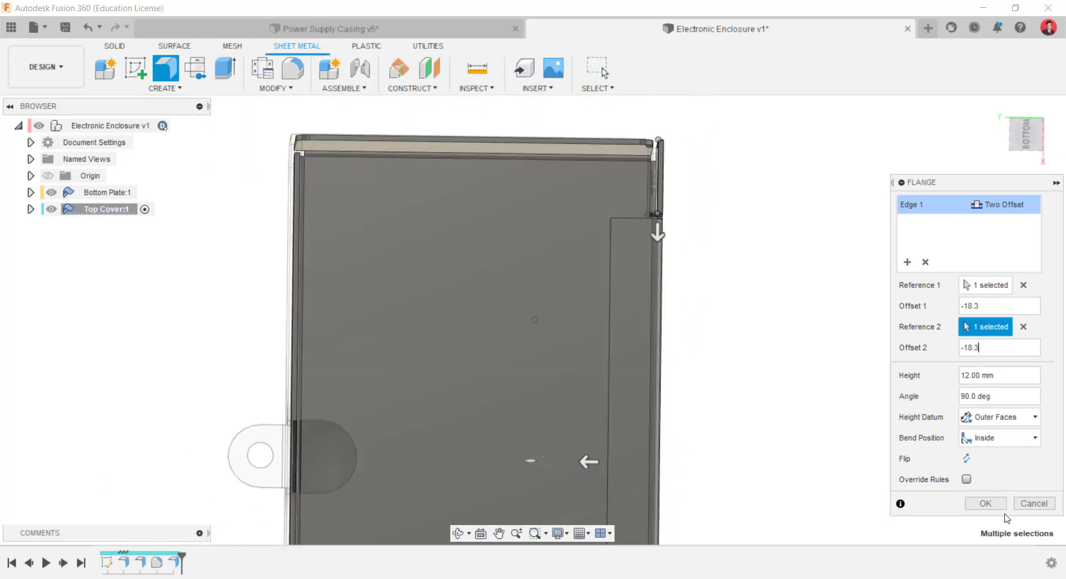
click(994, 506)
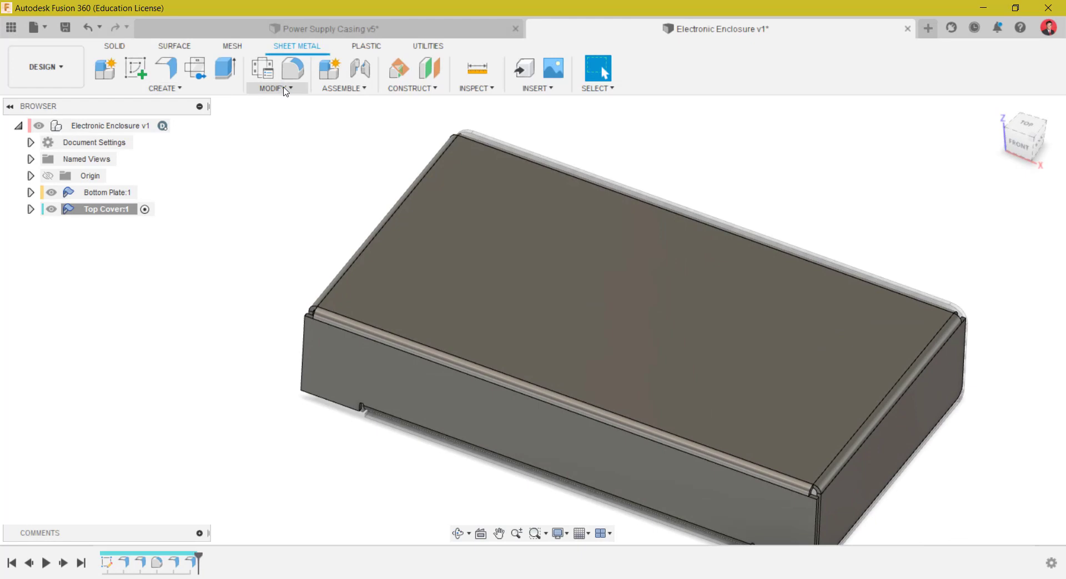
- Unfold the left, front and right wall bends of the Top Cover, keeping the top face stationary
click(285, 89)
click(285, 104)
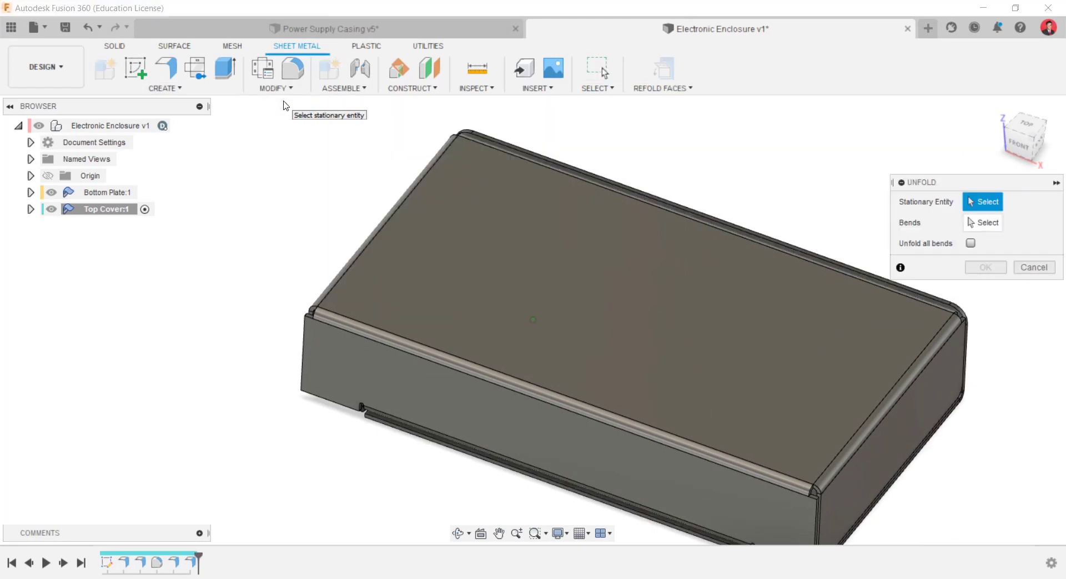
click(564, 301)
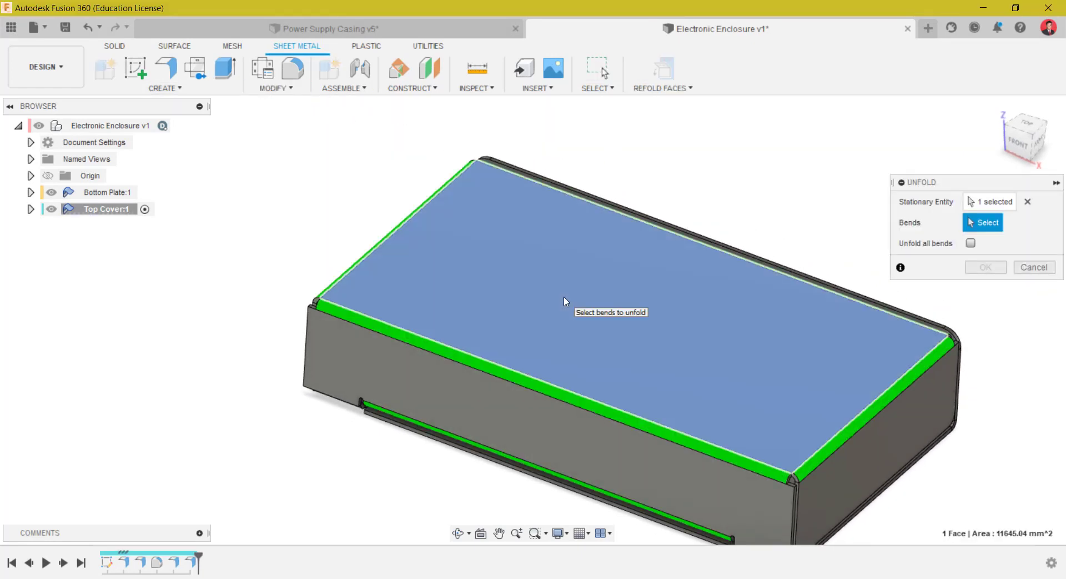
shift+middle_drag(563, 301, 418, 349)
click(417, 350)
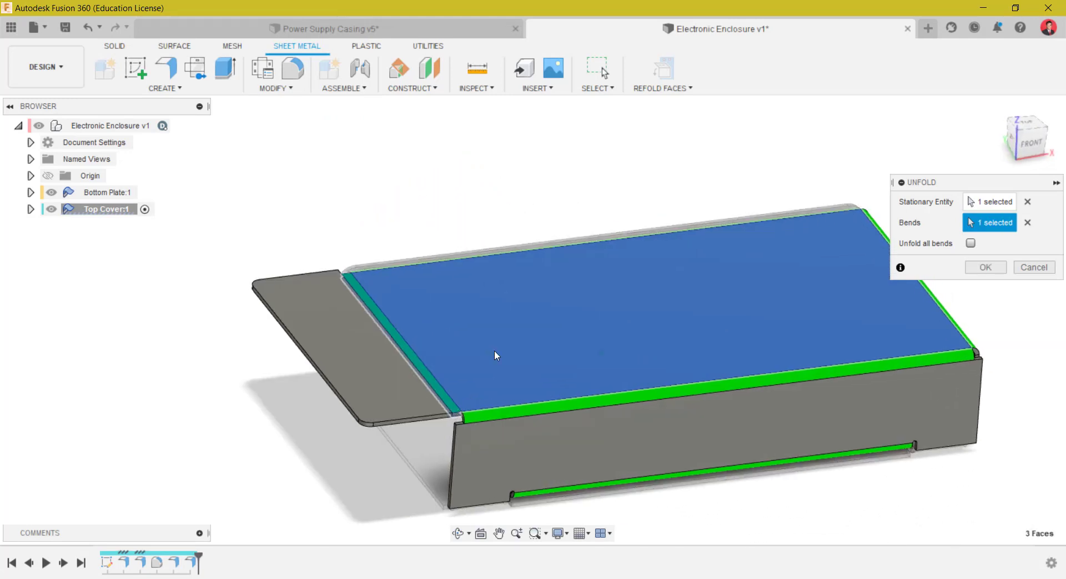
shift+middle_drag(497, 354, 806, 357)
click(801, 402)
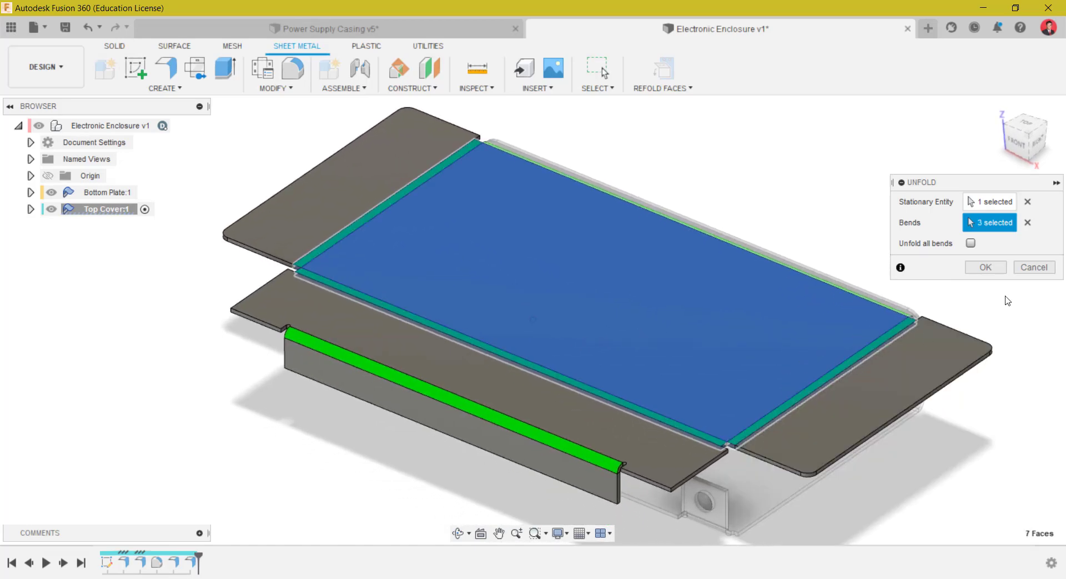
click(997, 271)
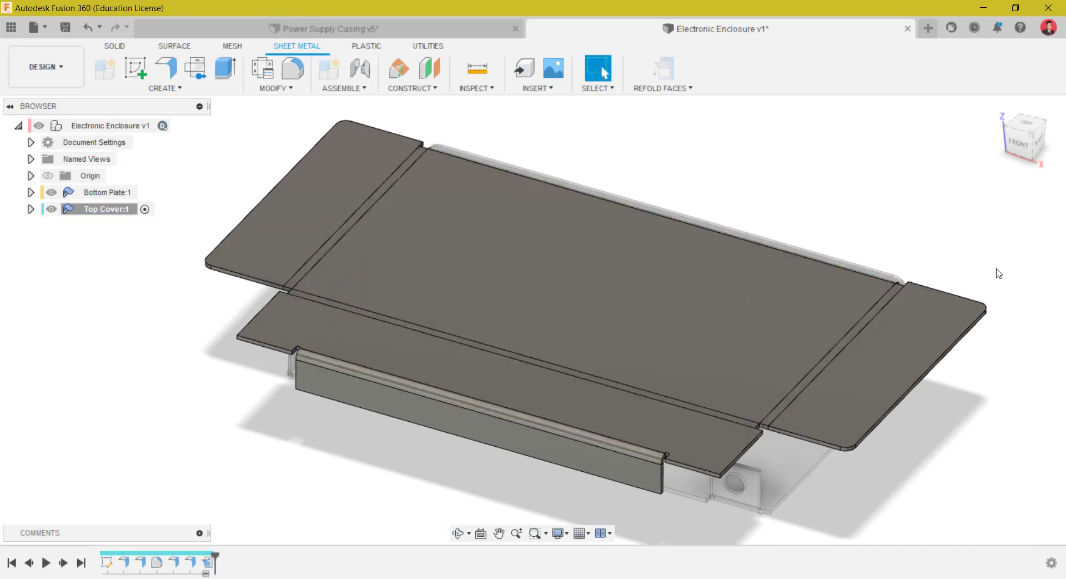
- Sketch a rectangle about 25 mm wide and 50 mm high on the top face, straddling the left bend
shift+middle_drag(403, 288, 407, 311)
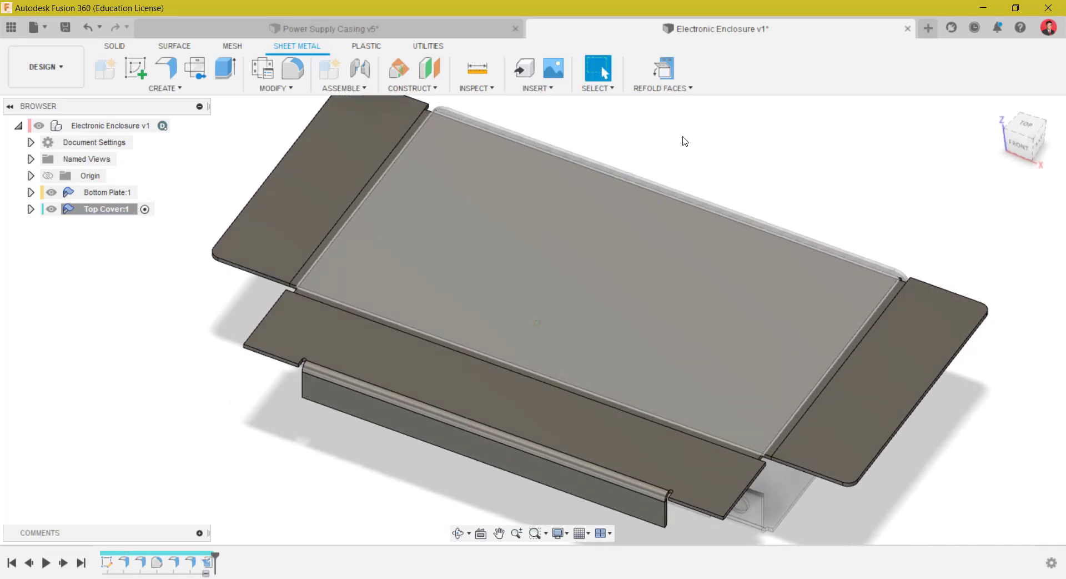
shift+middle_drag(683, 139, 844, 161)
click(137, 73)
click(429, 246)
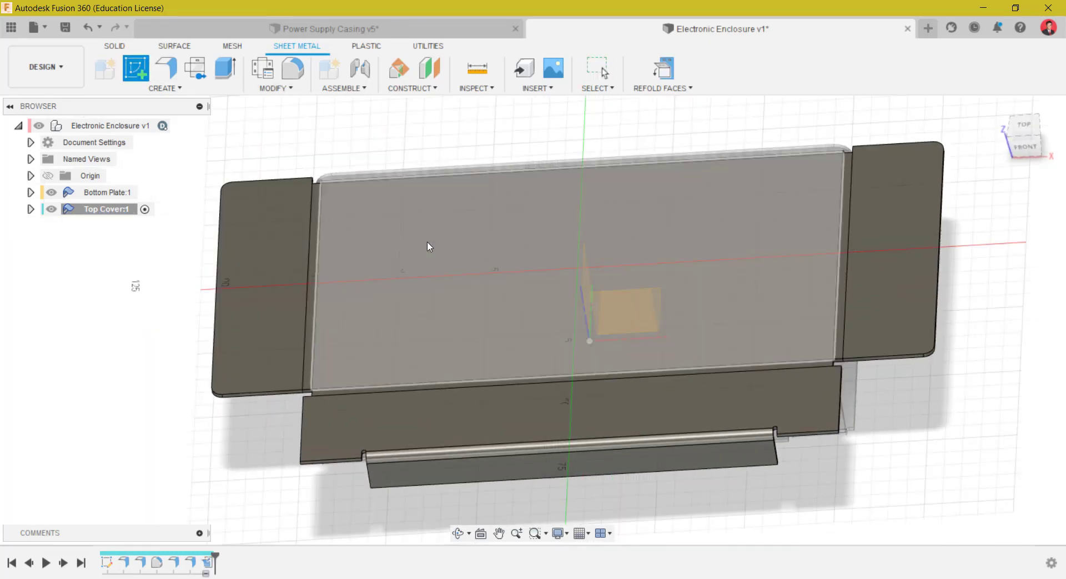
click(429, 246)
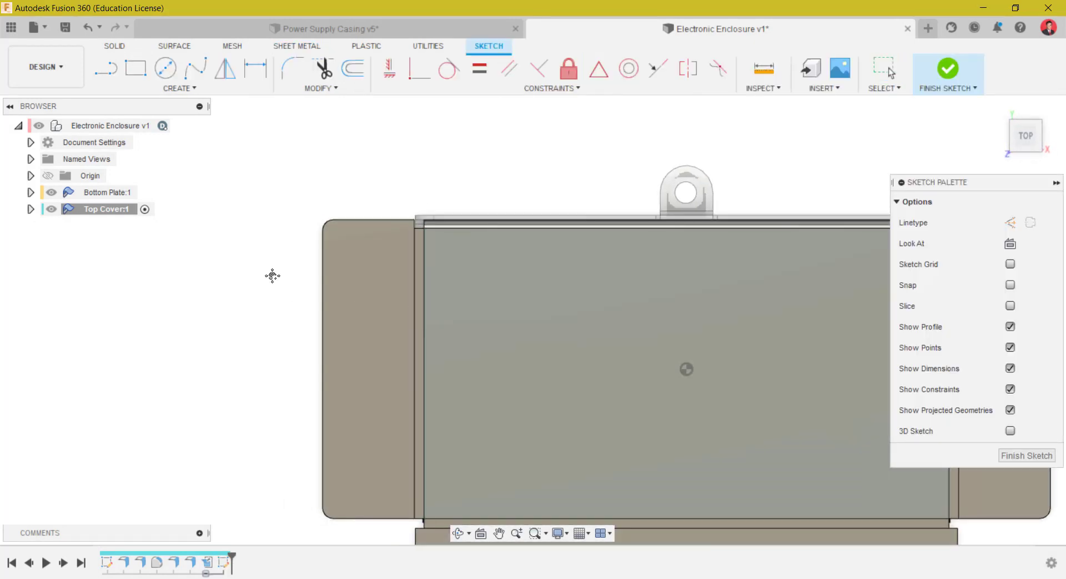
middle_drag(192, 207, 161, 212)
click(136, 68)
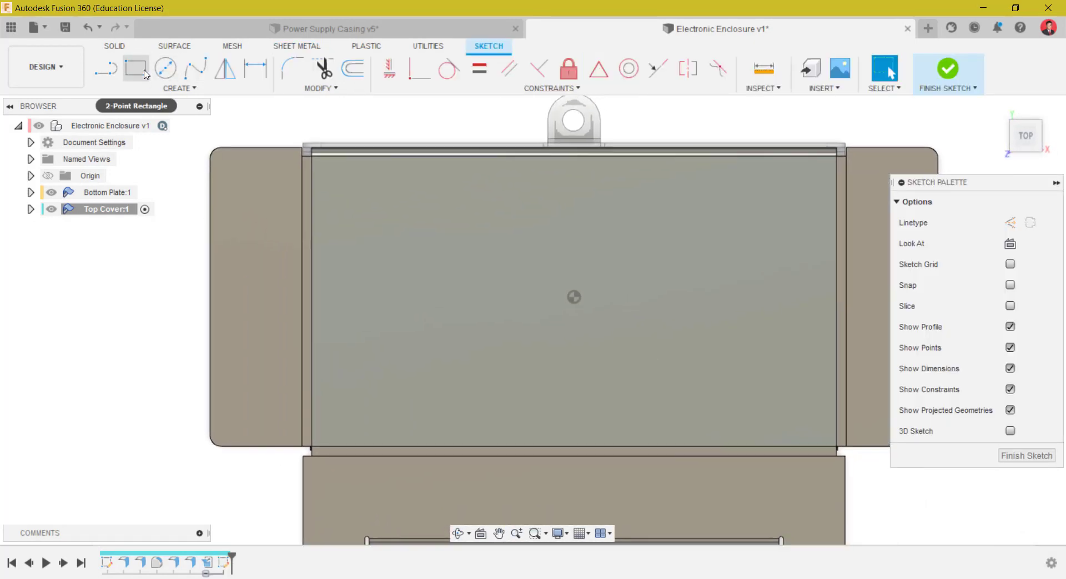
click(263, 210)
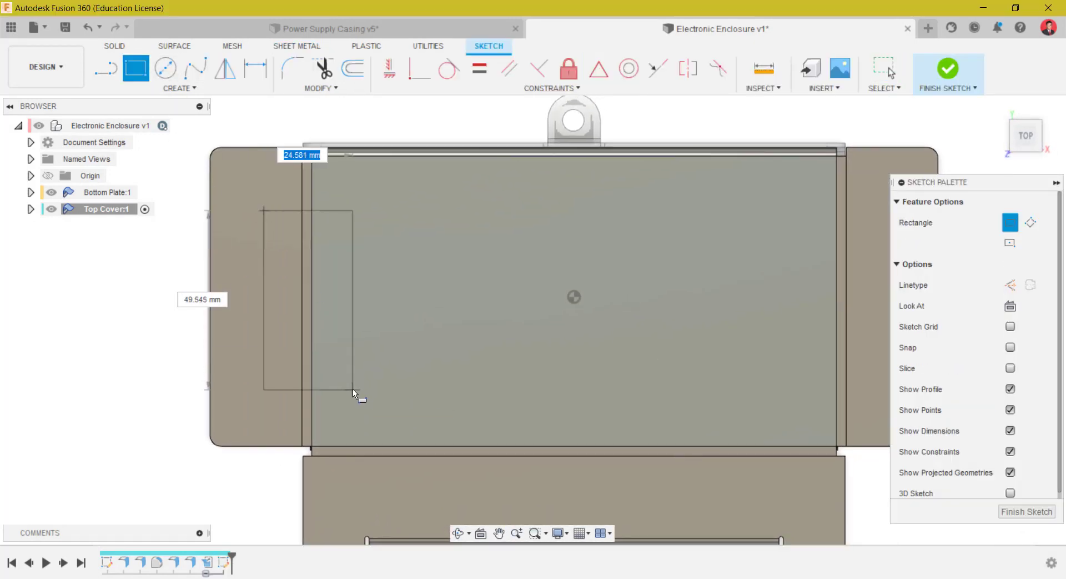
click(353, 389)
key(Escape)
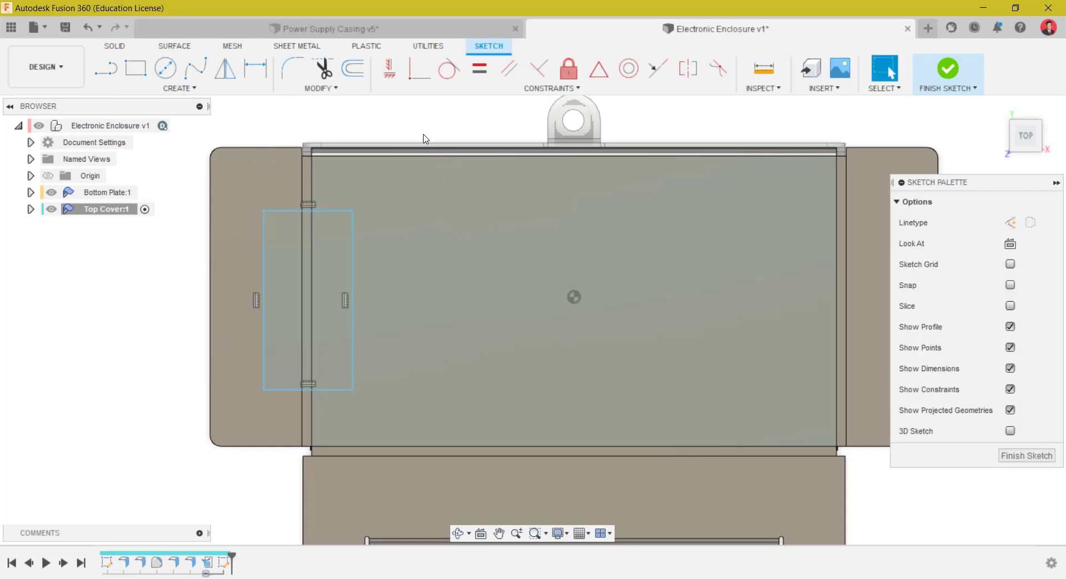
- Draw a horizontal construction line from the midpoint of the rectangle's right side toward the centre of the top face
click(106, 69)
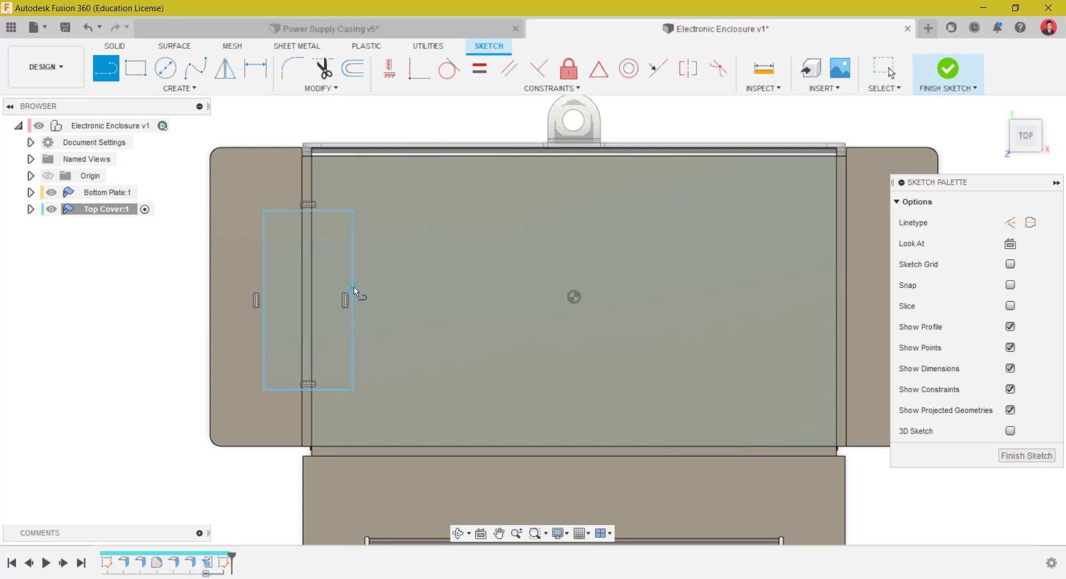
click(544, 304)
key(Escape)
click(525, 301)
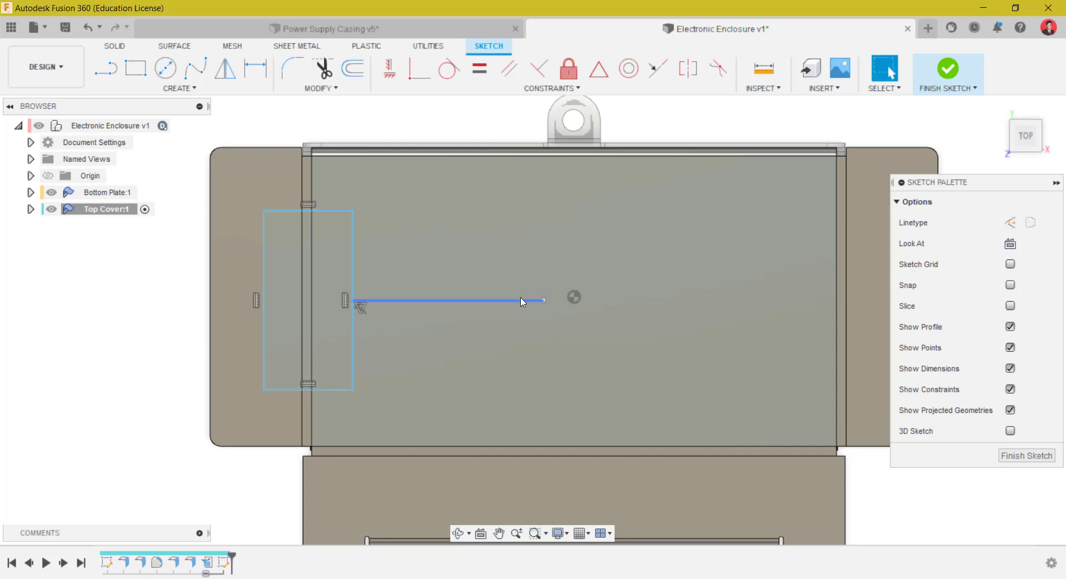
click(1010, 222)
click(815, 116)
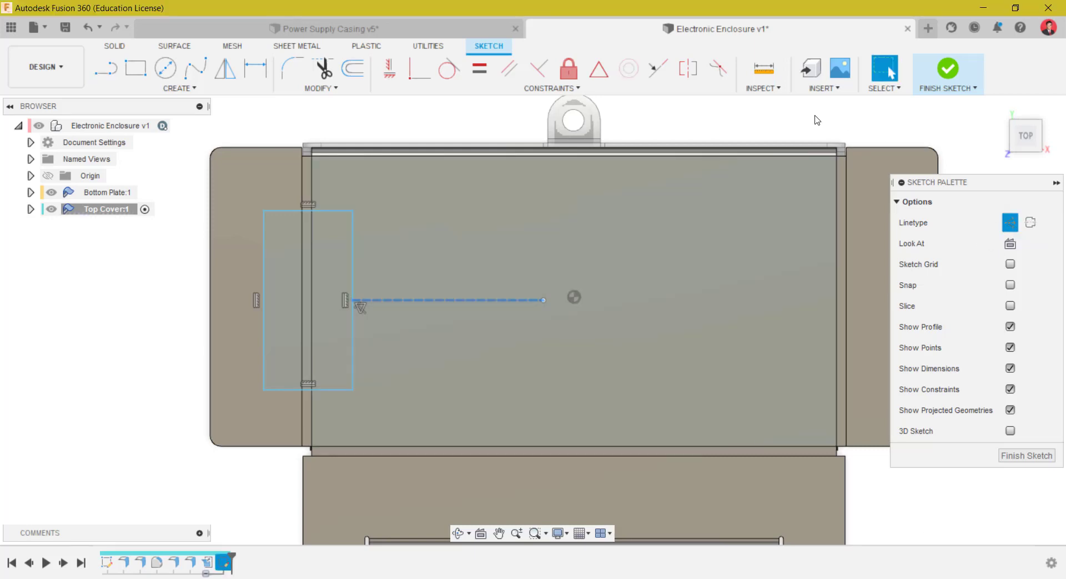
- Make the construction line's free end coincident with the top face's centre point, and widen the rectangle outward to about 33 mm
click(411, 71)
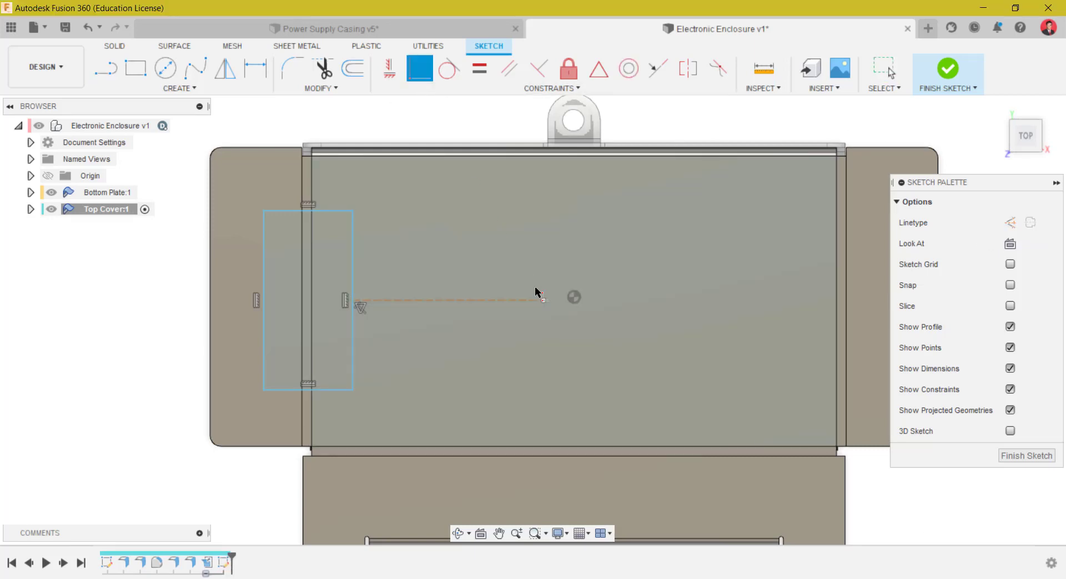
click(571, 300)
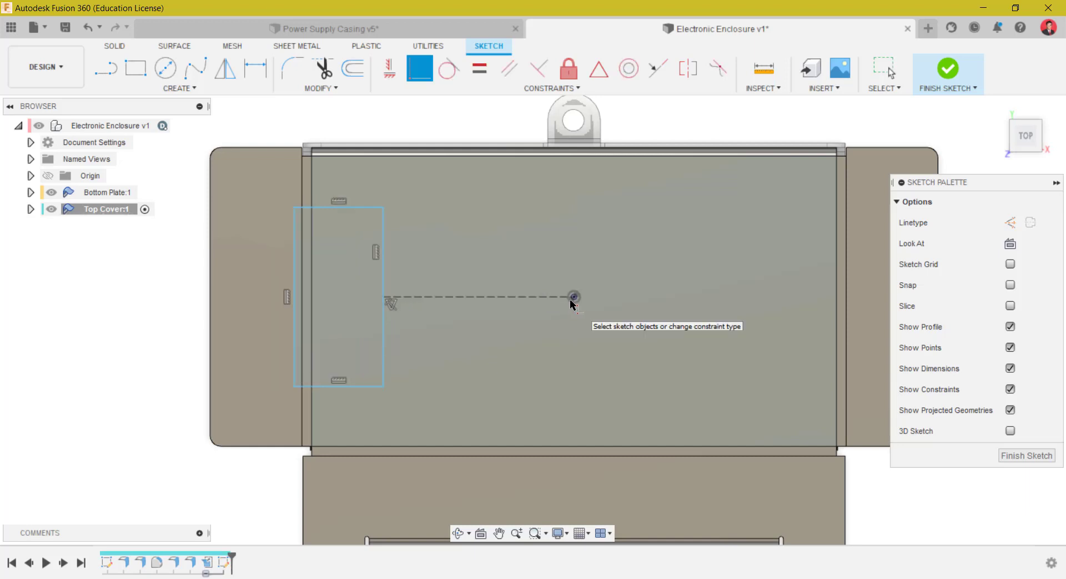
key(Escape)
drag(297, 257, 263, 256)
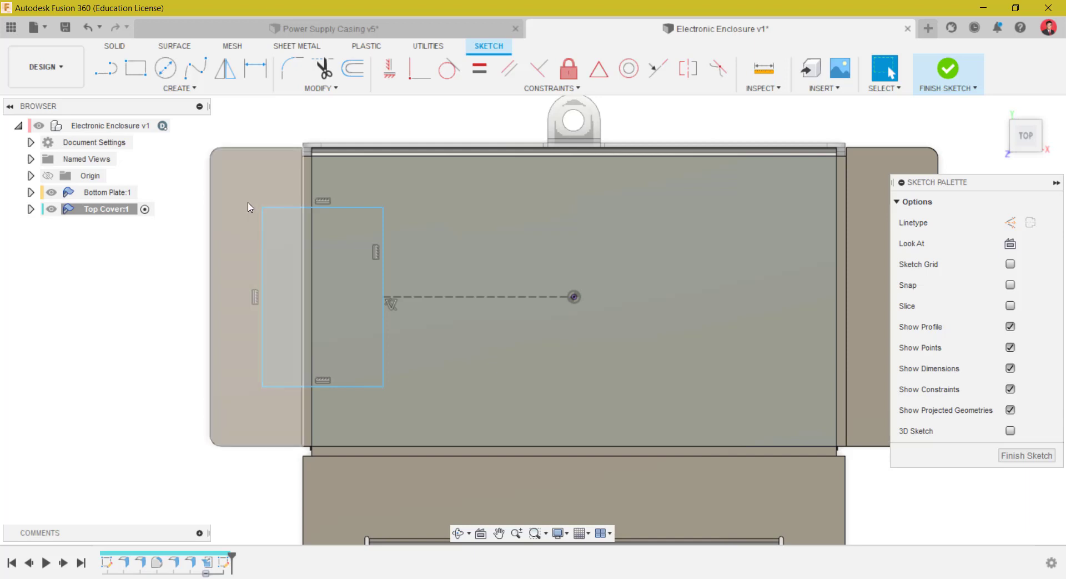
- Dimension the rectangle 35 mm wide and 50 mm high
click(255, 69)
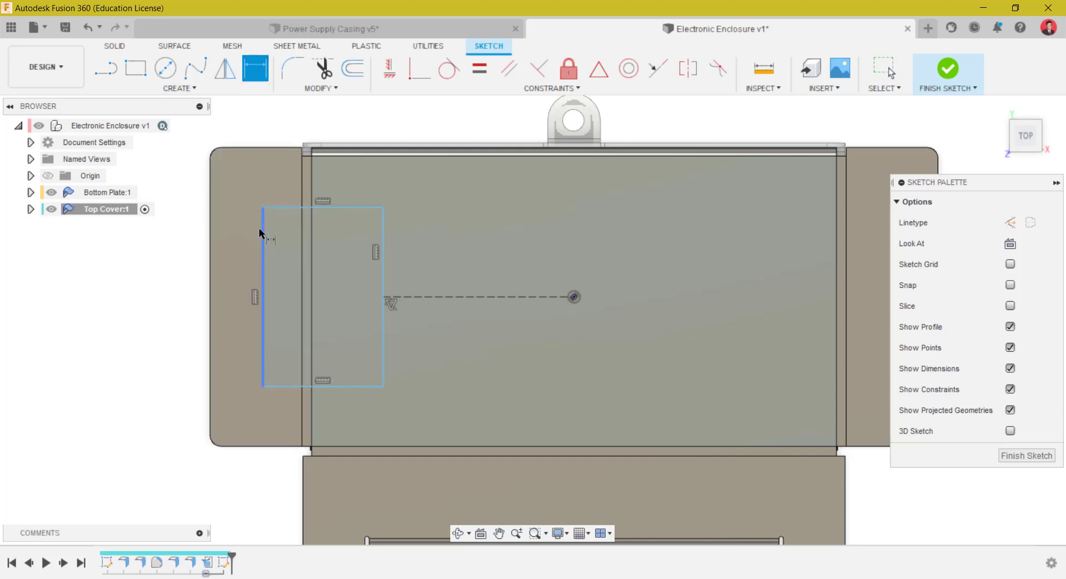
click(293, 208)
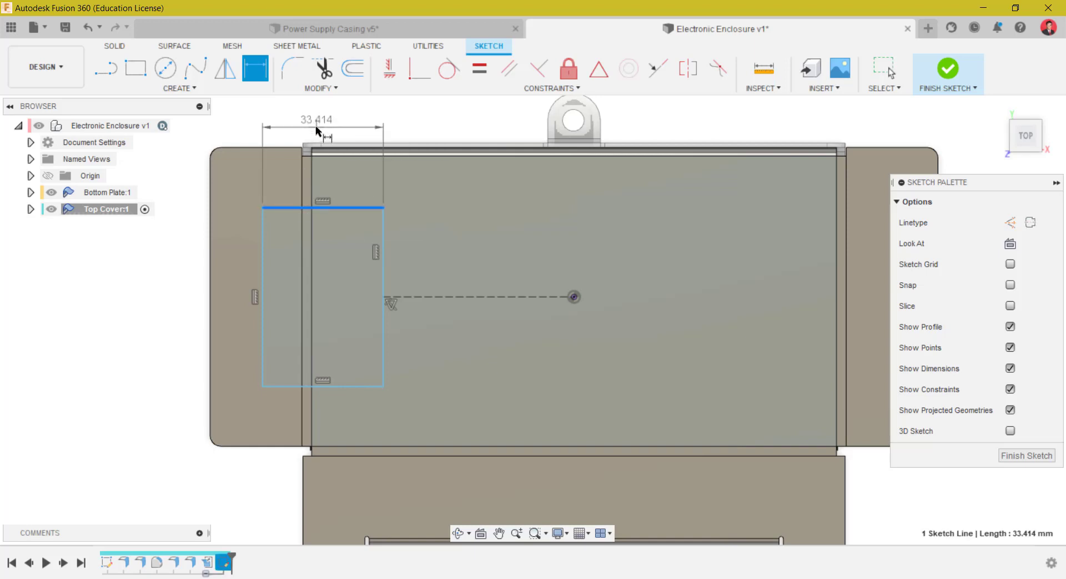
click(316, 130)
key(Return)
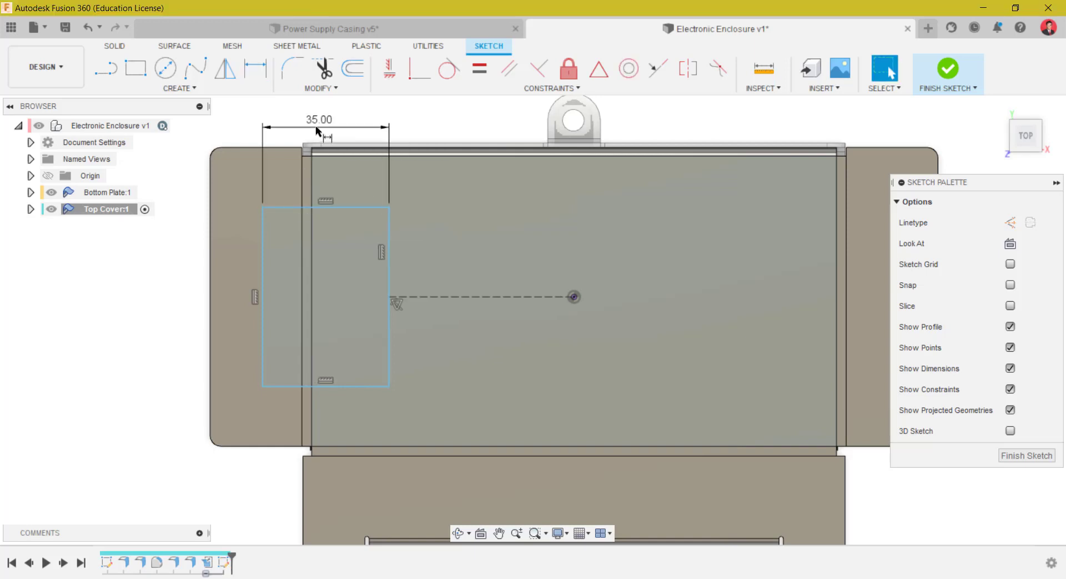
click(388, 252)
click(419, 256)
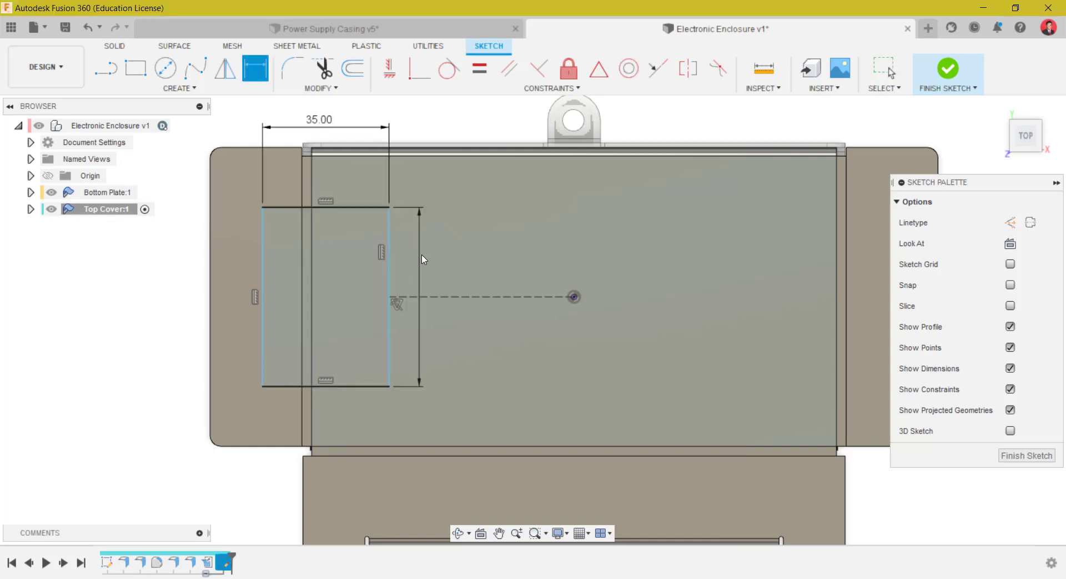
text(50)
key(Return)
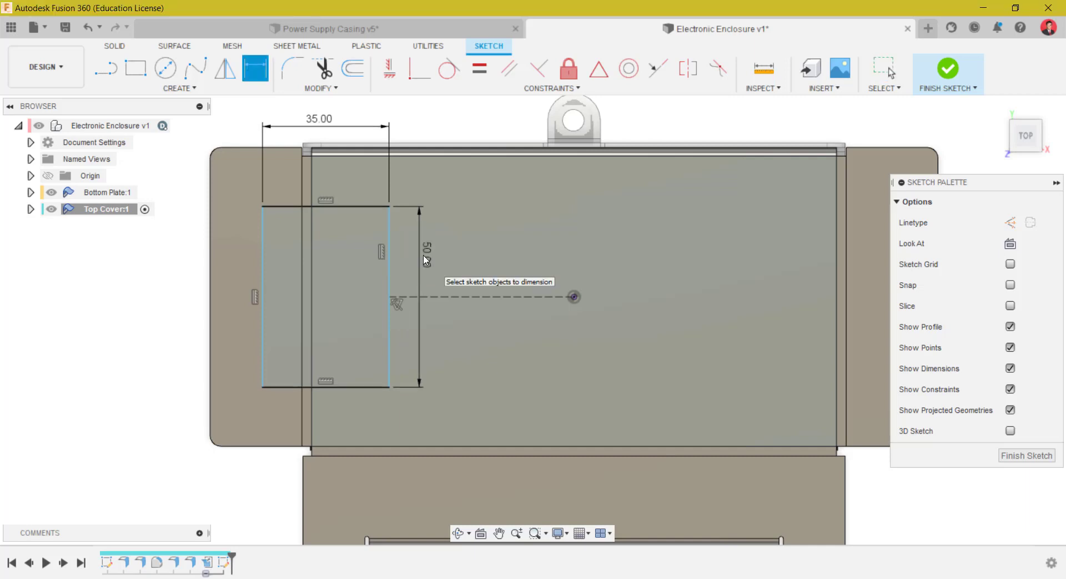
- Dimension the rectangle's outer side 5 mm from the outer edge of the unfolded left wall
click(263, 226)
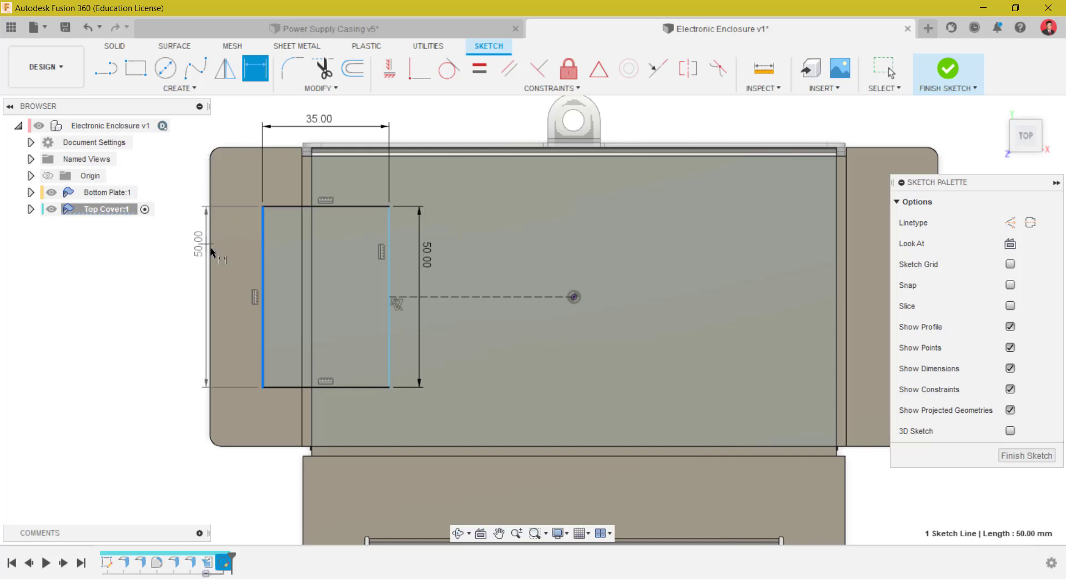
key(Escape)
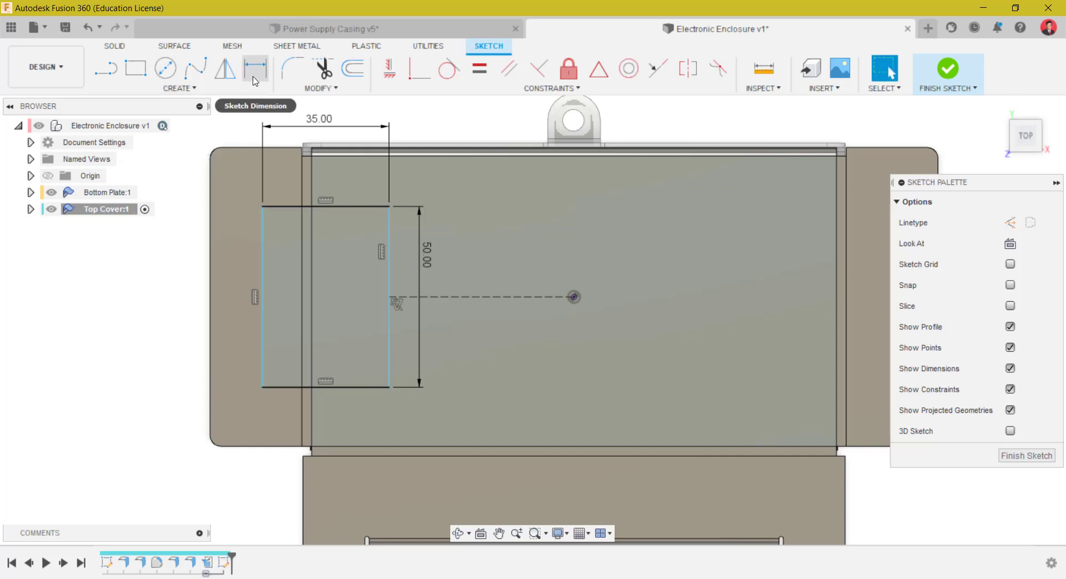
click(255, 73)
click(224, 228)
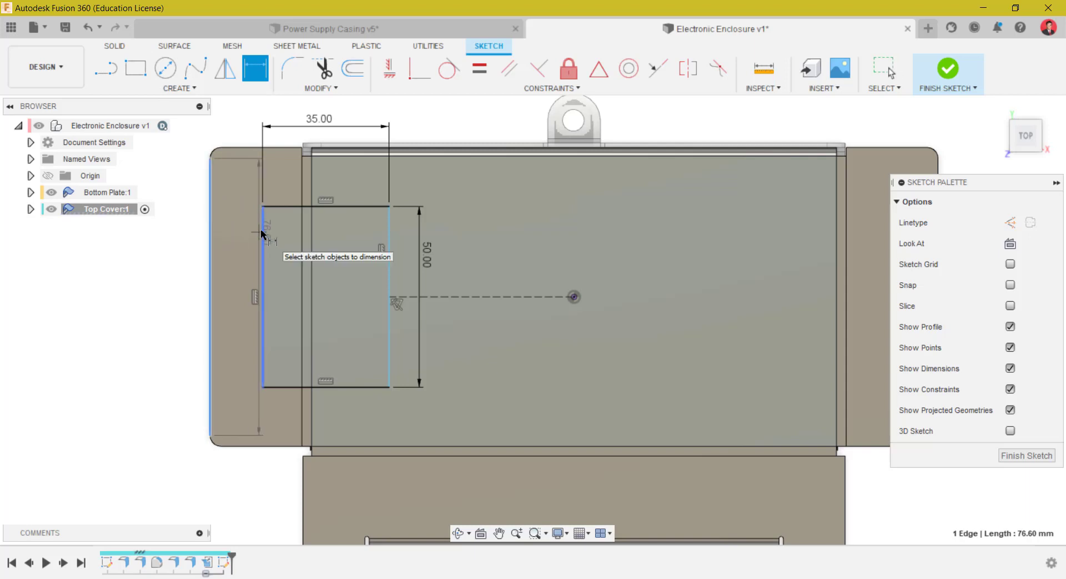
click(262, 233)
click(237, 132)
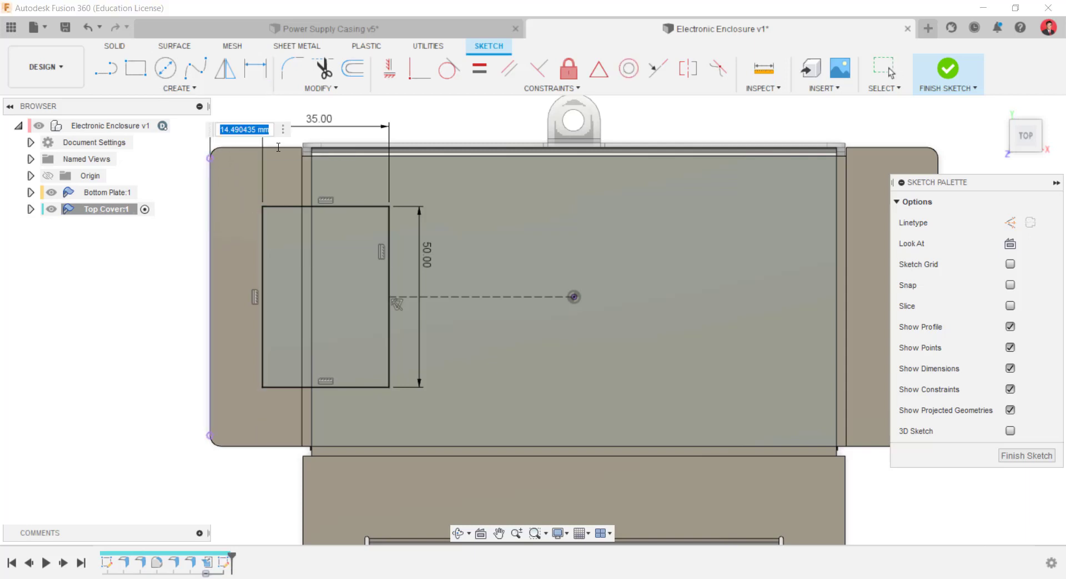
text(5)
key(Return)
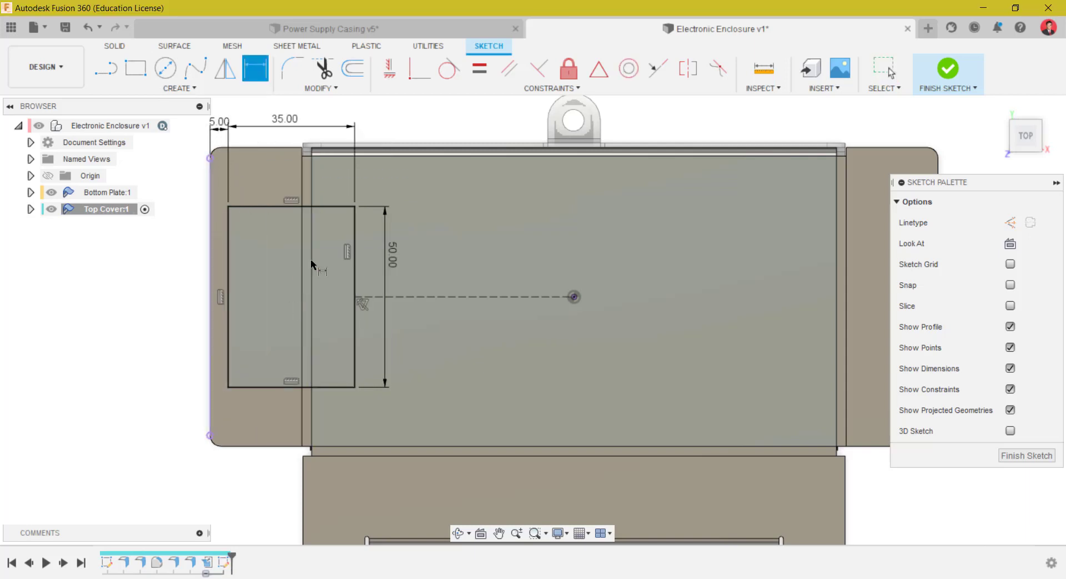
right_click(711, 122)
click(644, 120)
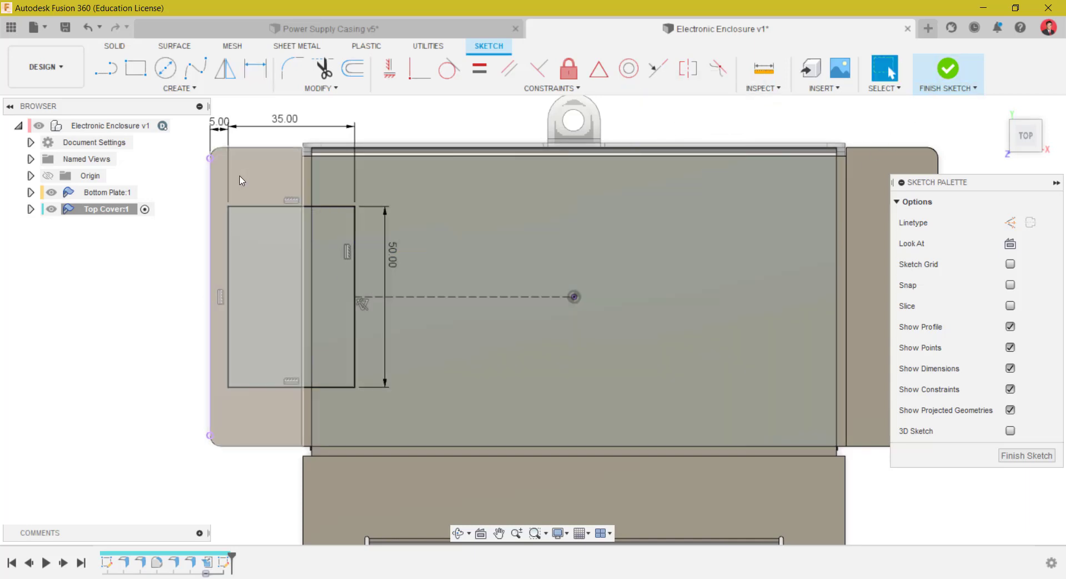
- Sketch a vertical center-to-center slot across the front bend, below the face's centre point, with about 36 mm between its arc centres
click(183, 89)
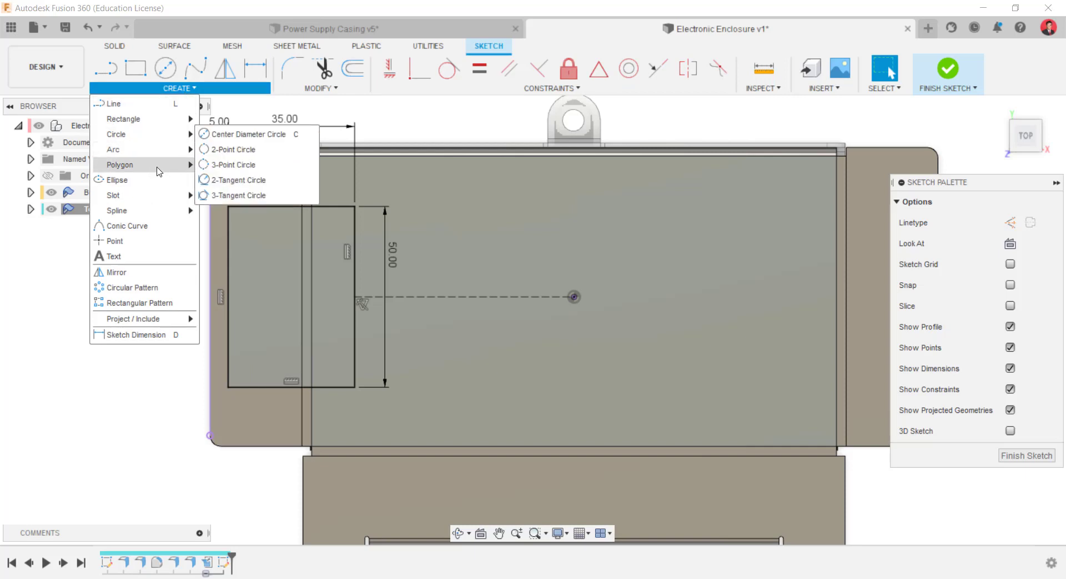
mouse_move(154, 199)
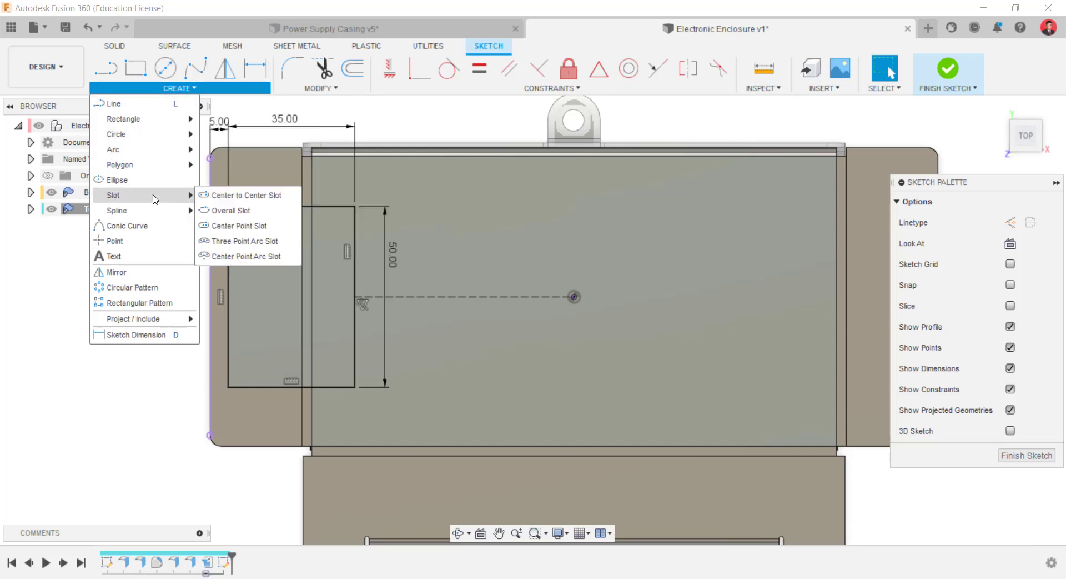
click(227, 200)
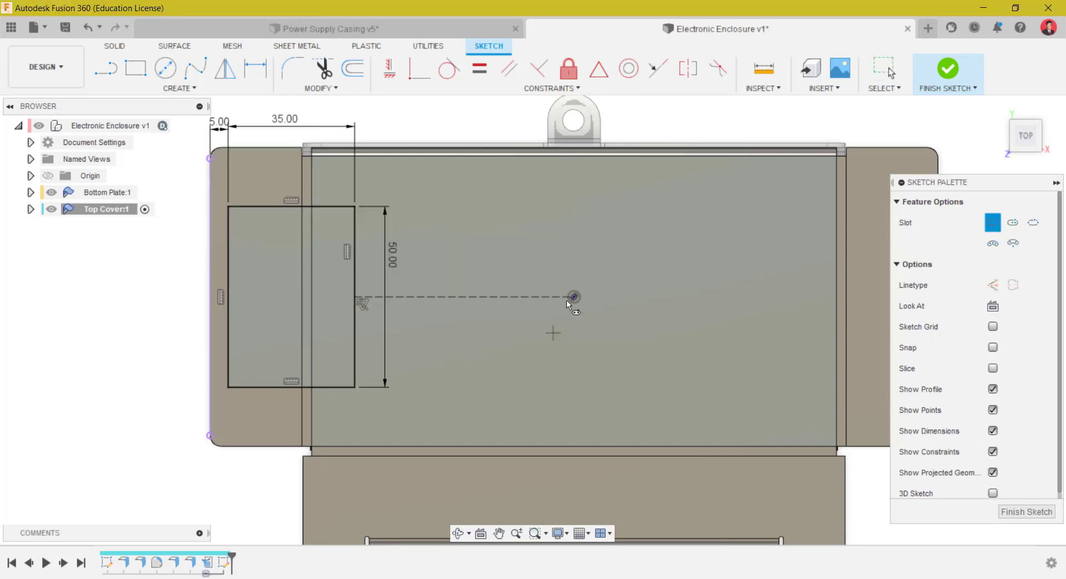
click(575, 365)
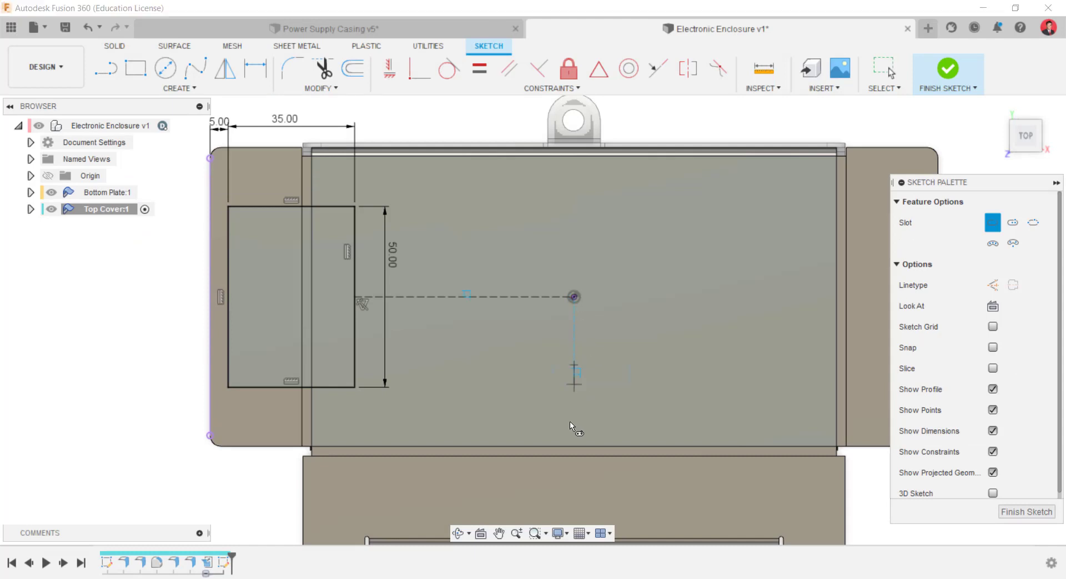
click(590, 493)
click(591, 494)
middle_drag(629, 432, 589, 365)
key(Escape)
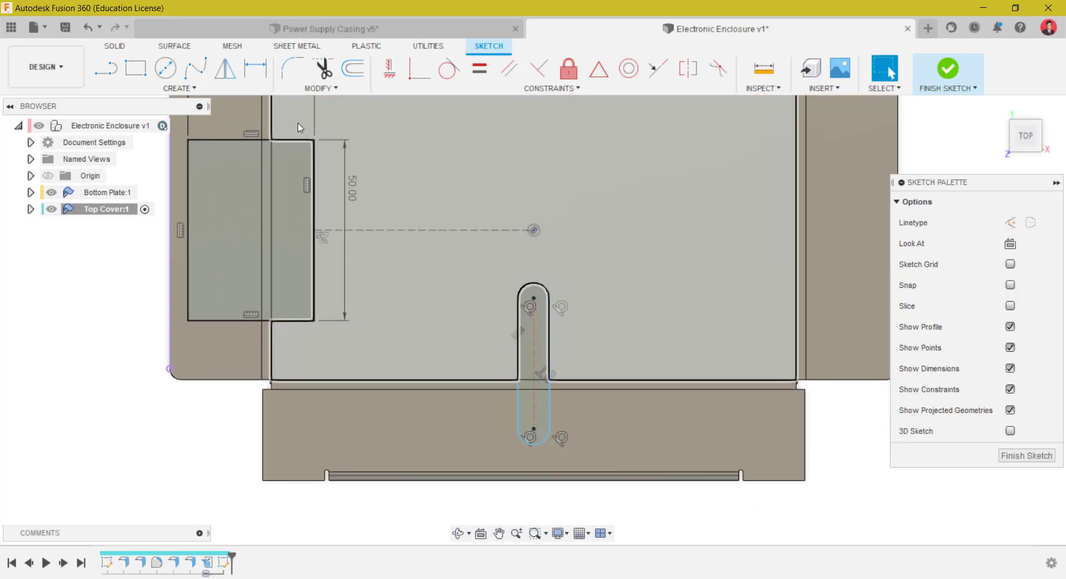
- Dimension the slot's upper arc centre 30 mm from the face's centre point and set the slot's end radius to 2 mm
click(255, 69)
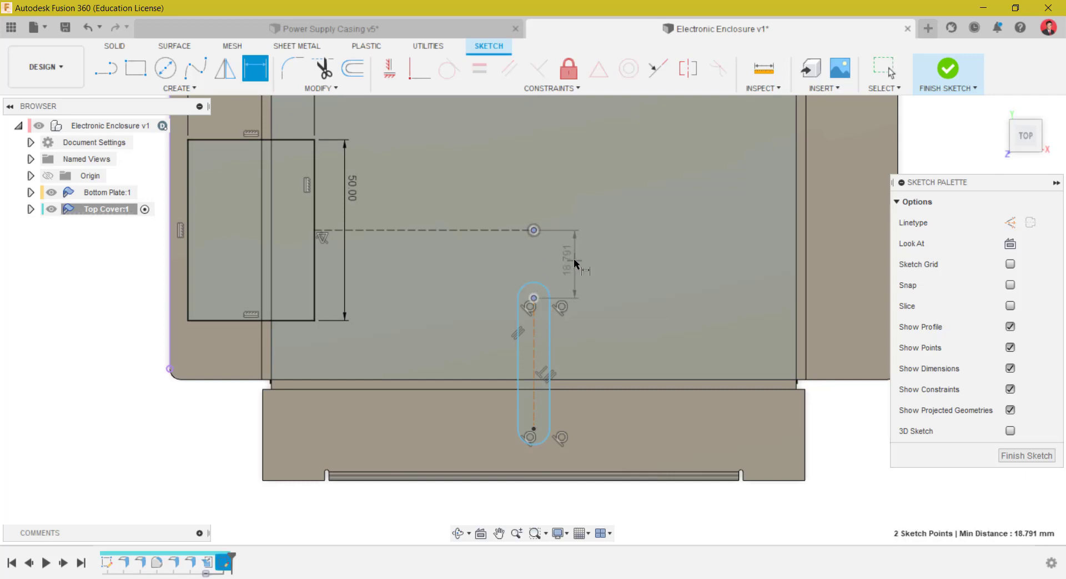
click(574, 258)
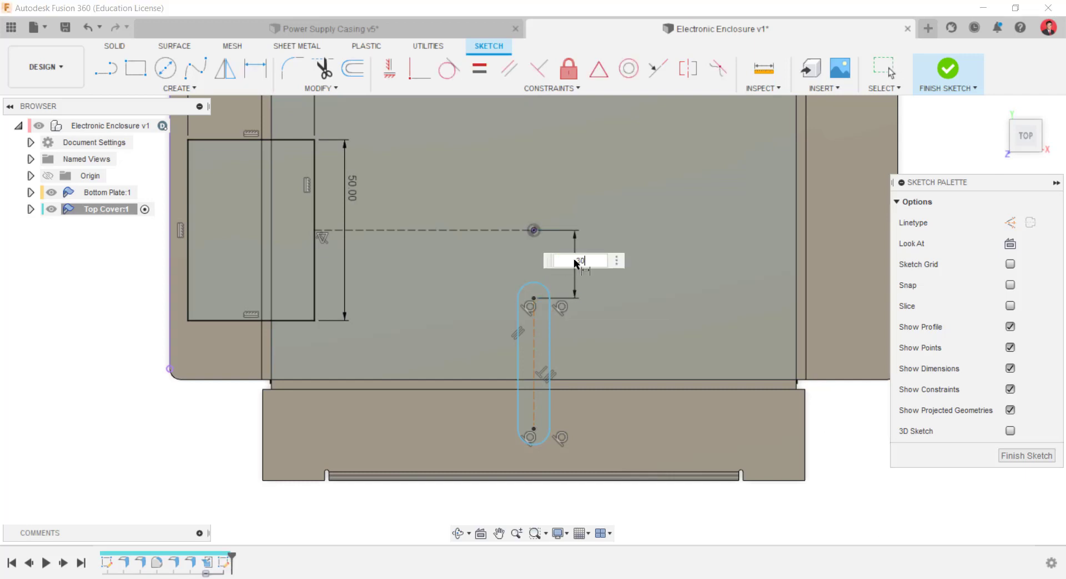
key(Return)
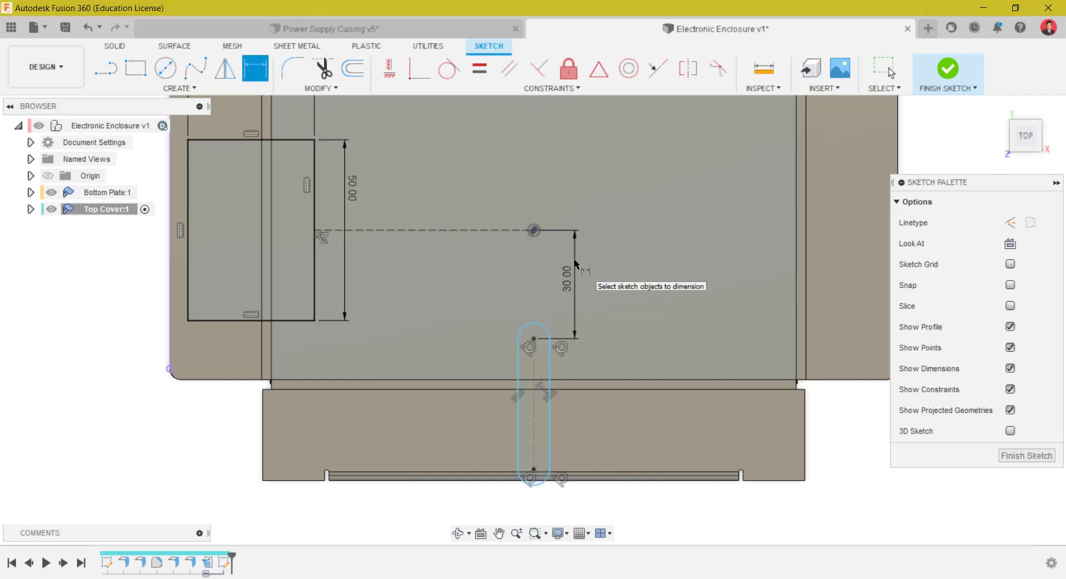
click(526, 321)
click(516, 312)
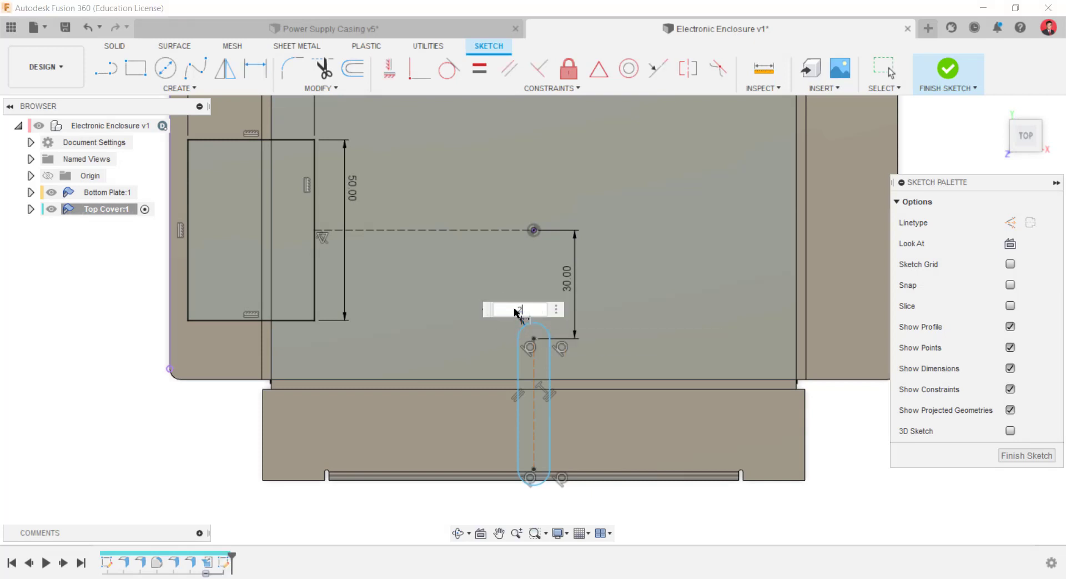
text(2)
key(Return)
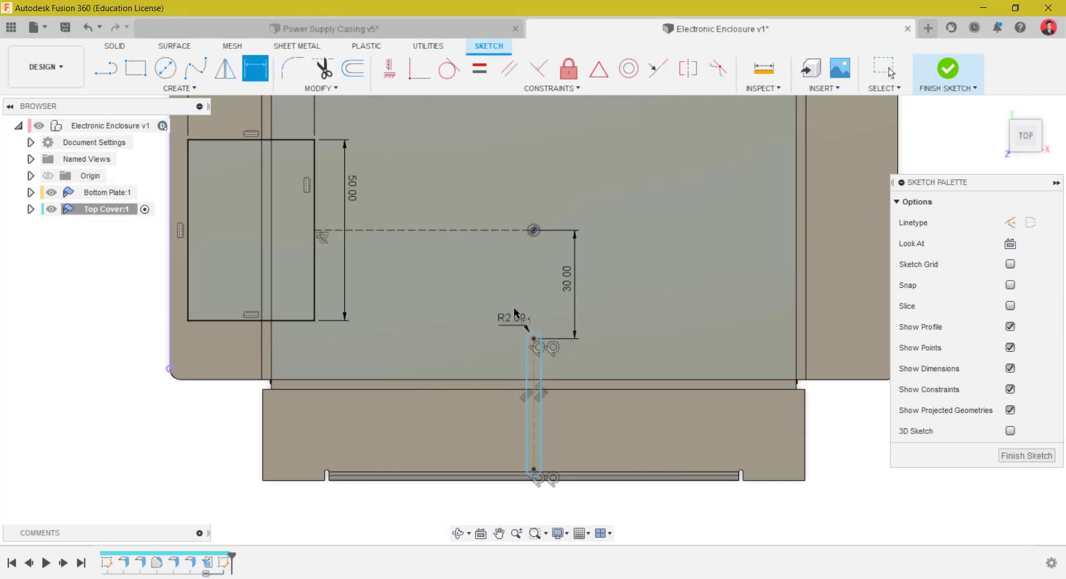
- Dimension the slot's centre-to-centre length as 20 mm, and revise it to 25 mm
click(533, 427)
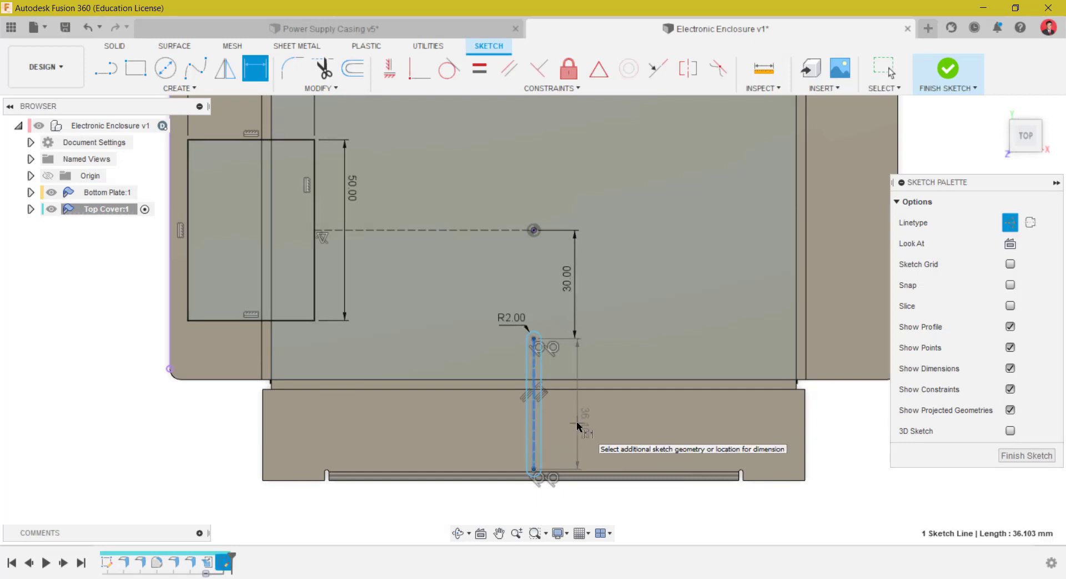
click(573, 417)
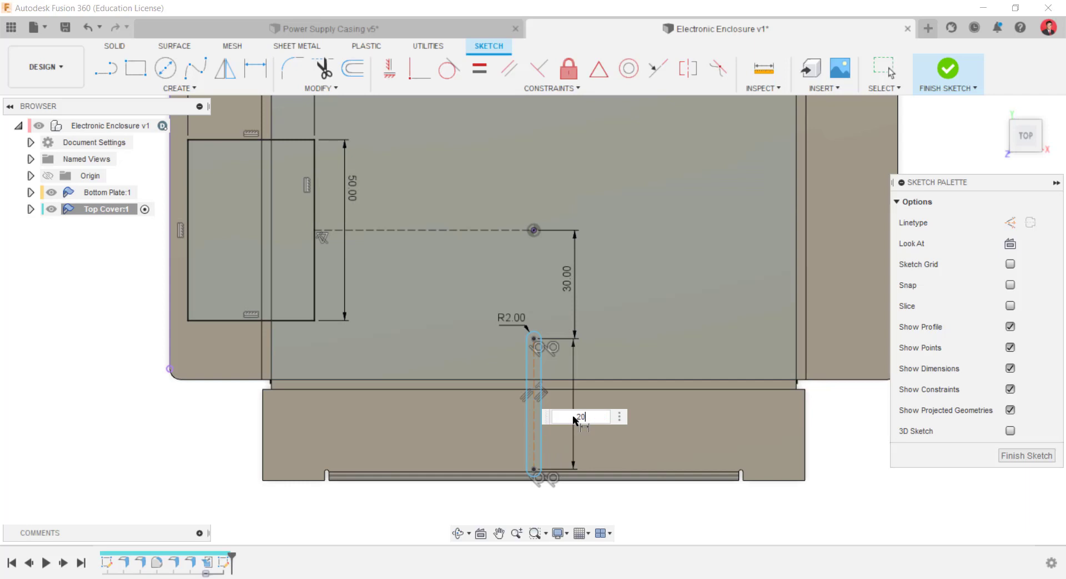
key(Return)
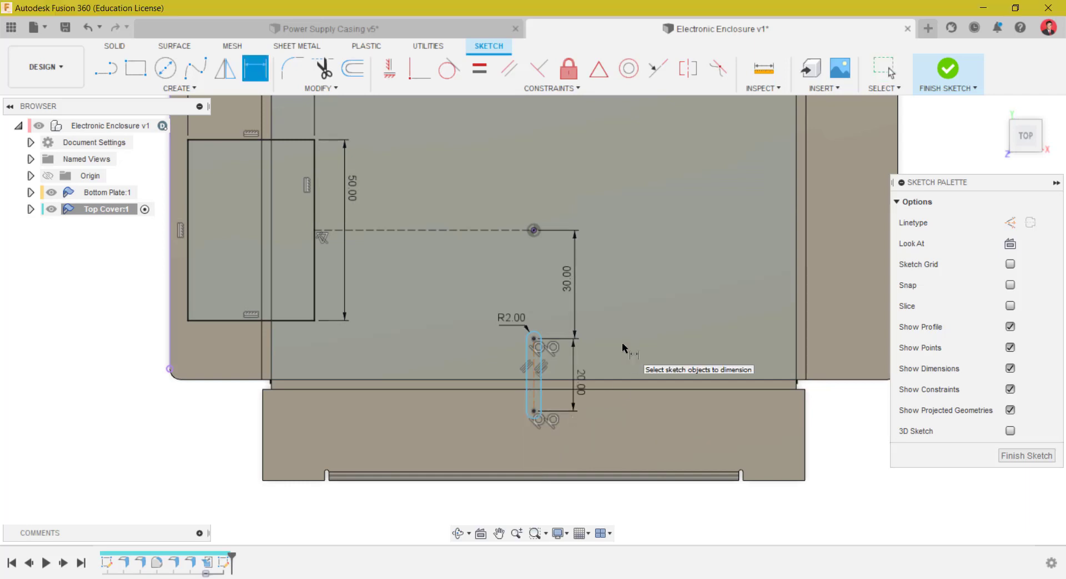
key(Escape)
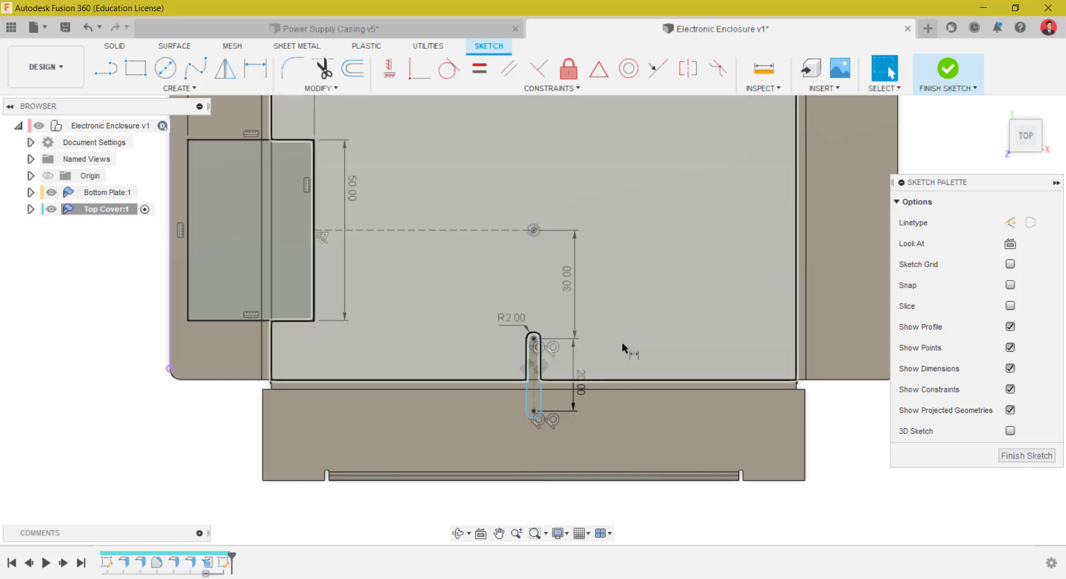
double_click(585, 382)
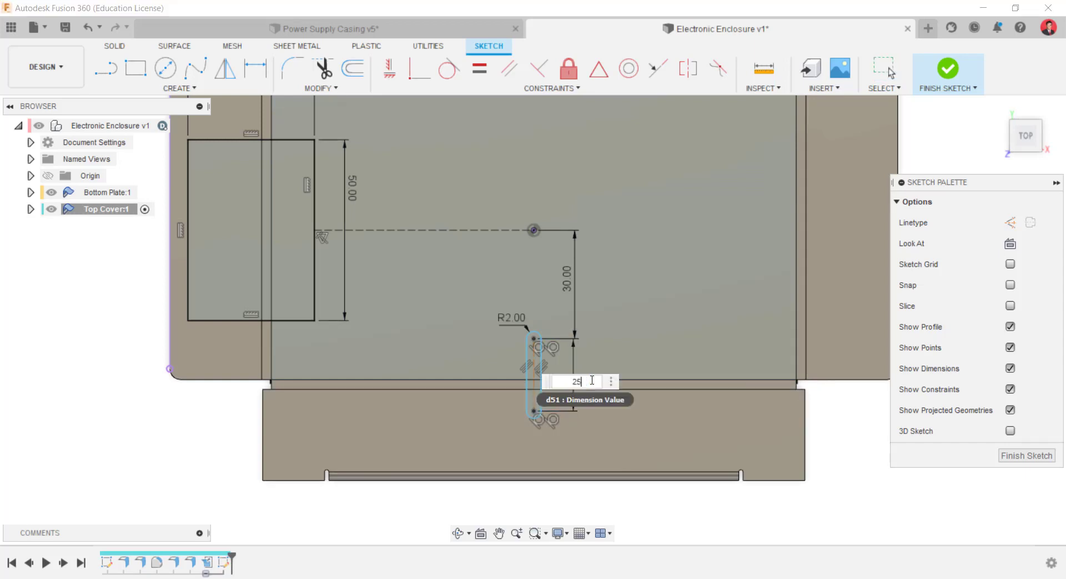
key(Return)
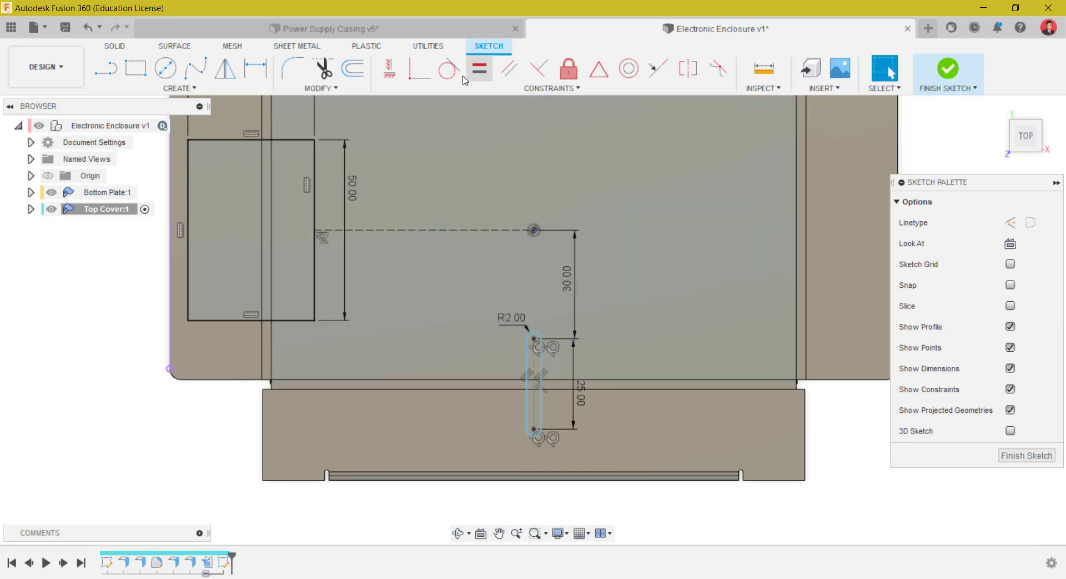
- Constrain the slot's centreline coincident with the top face's centre point and finish the sketch
click(419, 68)
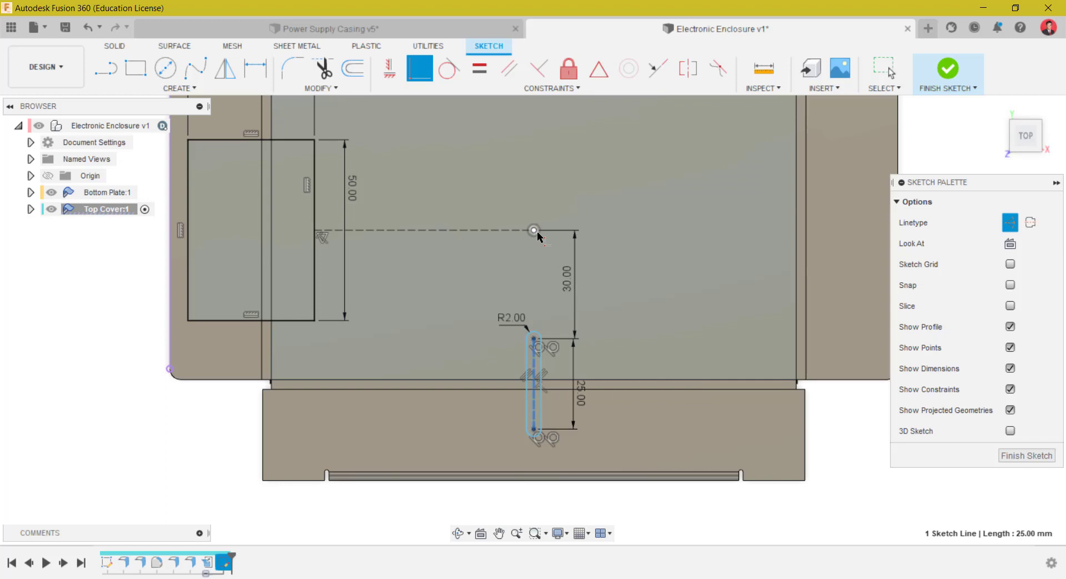
click(701, 264)
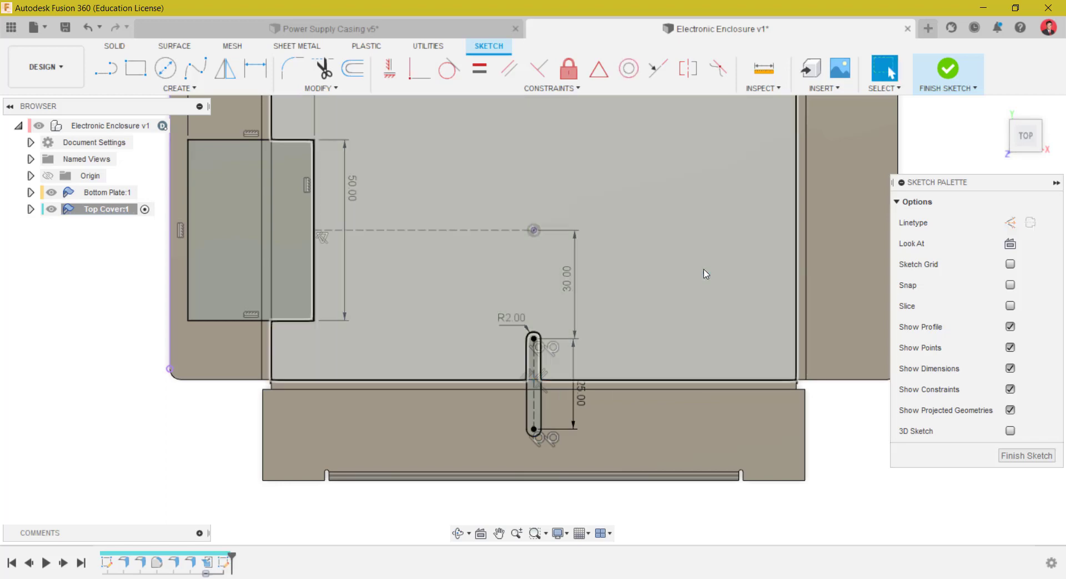
click(947, 71)
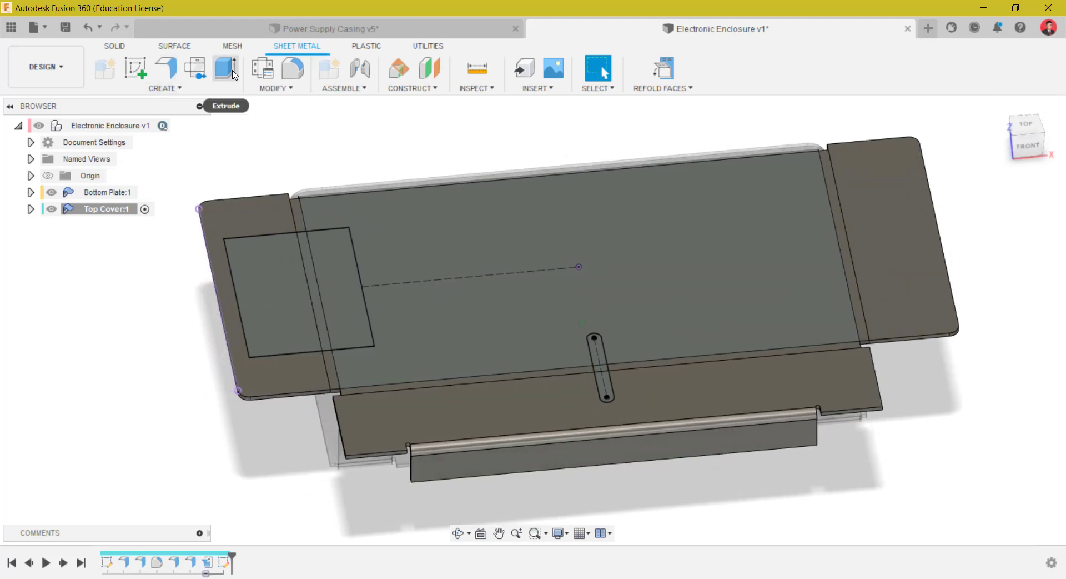
- Extrude both rectangle profiles as a 1.20 mm deep cut through the unfolded Top Cover
click(226, 67)
click(272, 268)
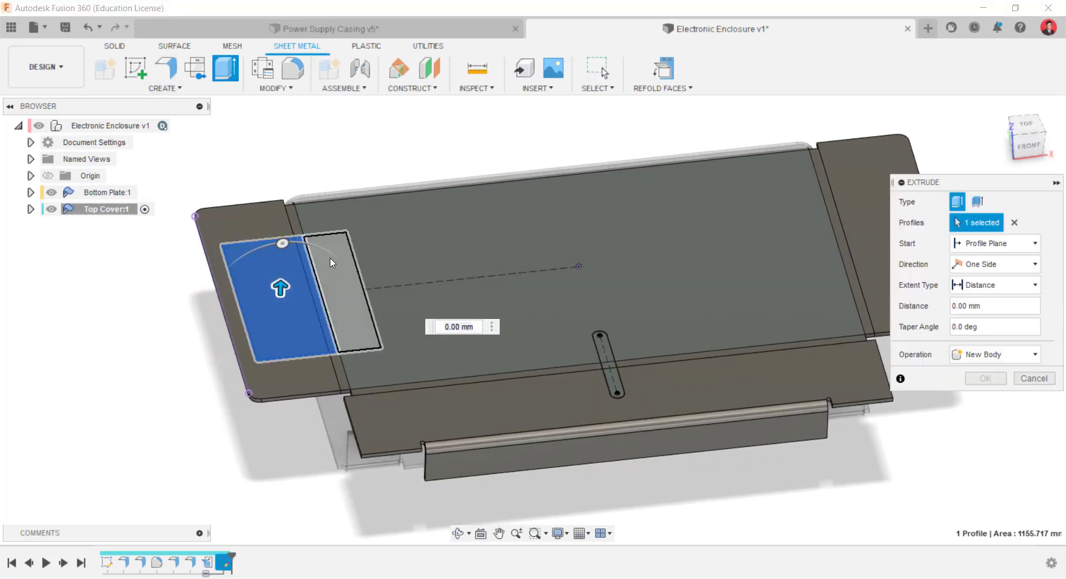
shift+middle_drag(387, 501, 496, 300)
click(434, 274)
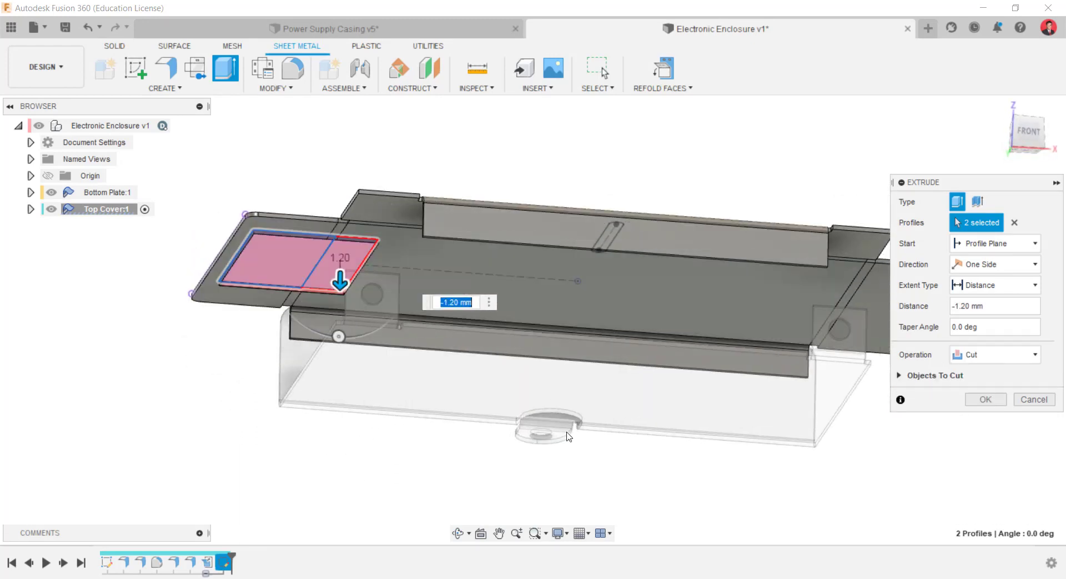
shift+middle_drag(578, 495, 616, 547)
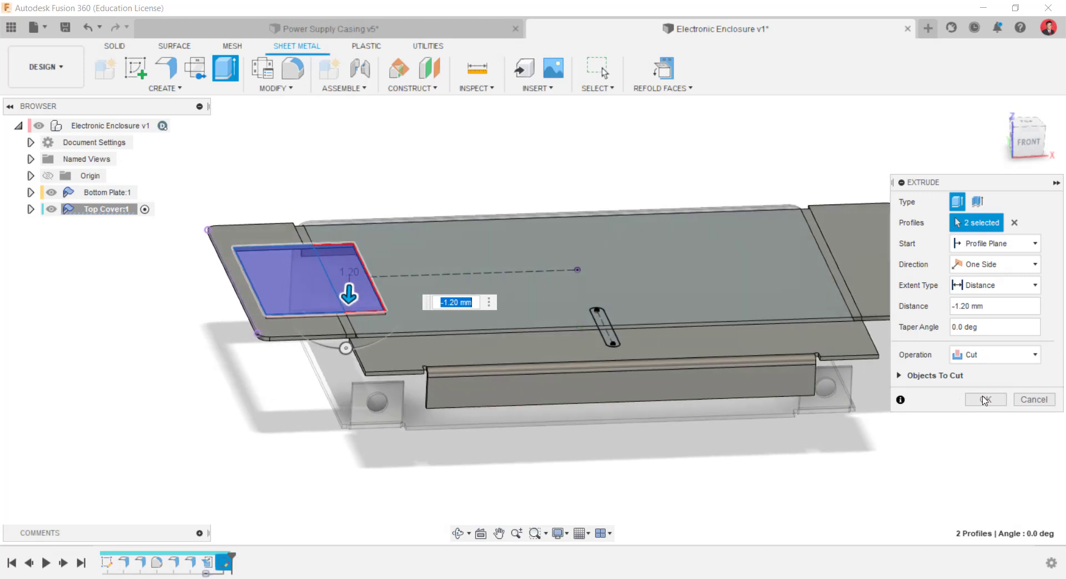
click(984, 399)
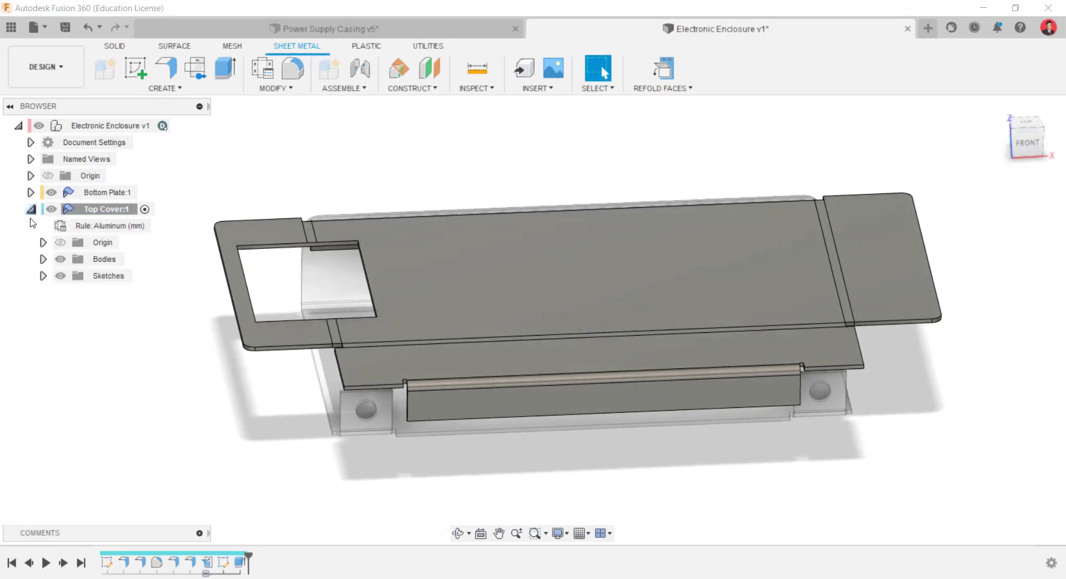
- Show Sketch2 again and extrude both slot profiles as a 1.20 mm deep cut across the front bend
click(72, 310)
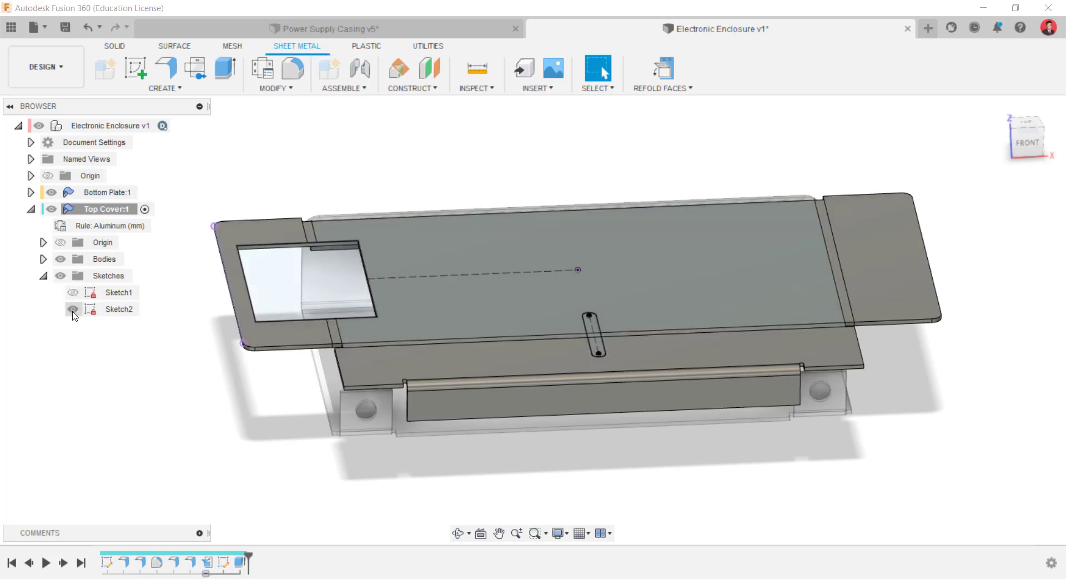
click(233, 67)
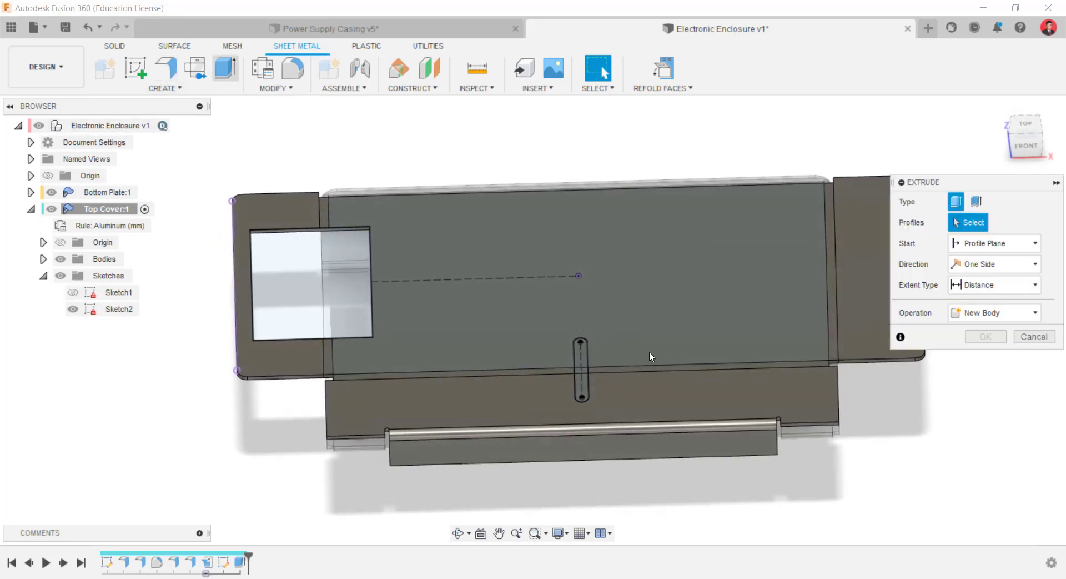
click(586, 368)
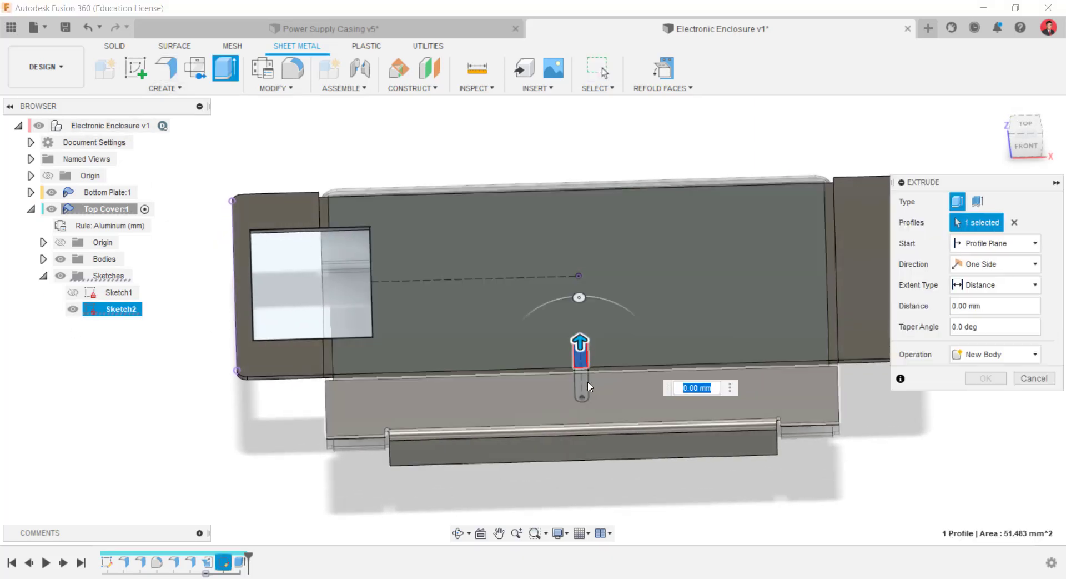
click(583, 386)
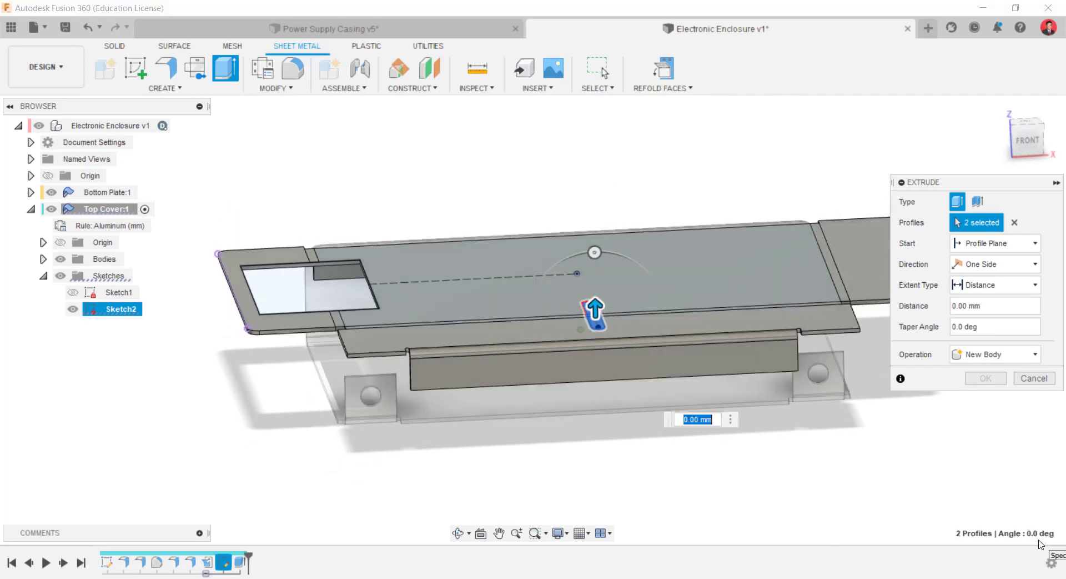
drag(621, 219, 623, 235)
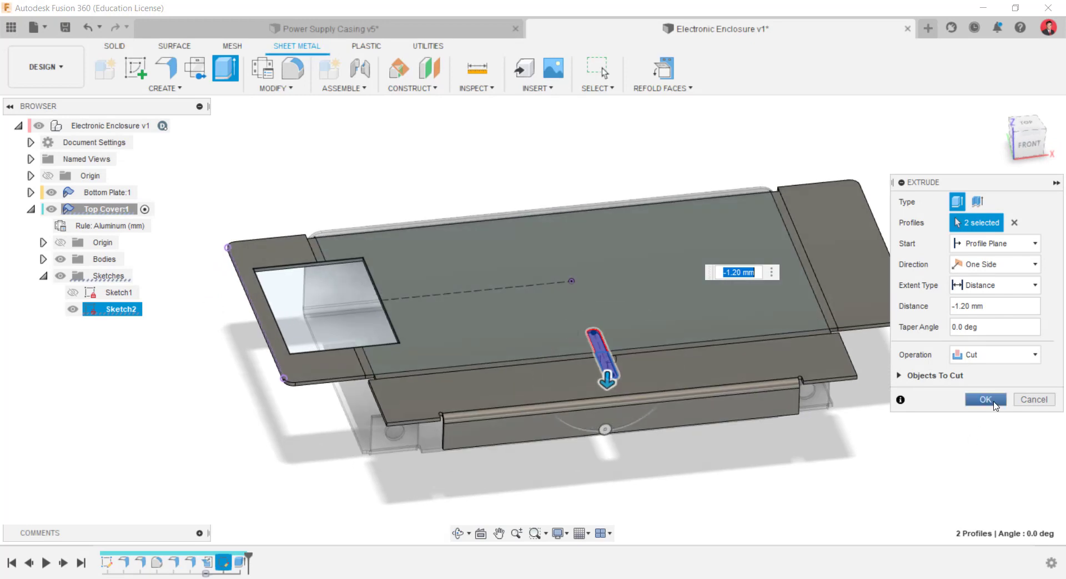
click(986, 399)
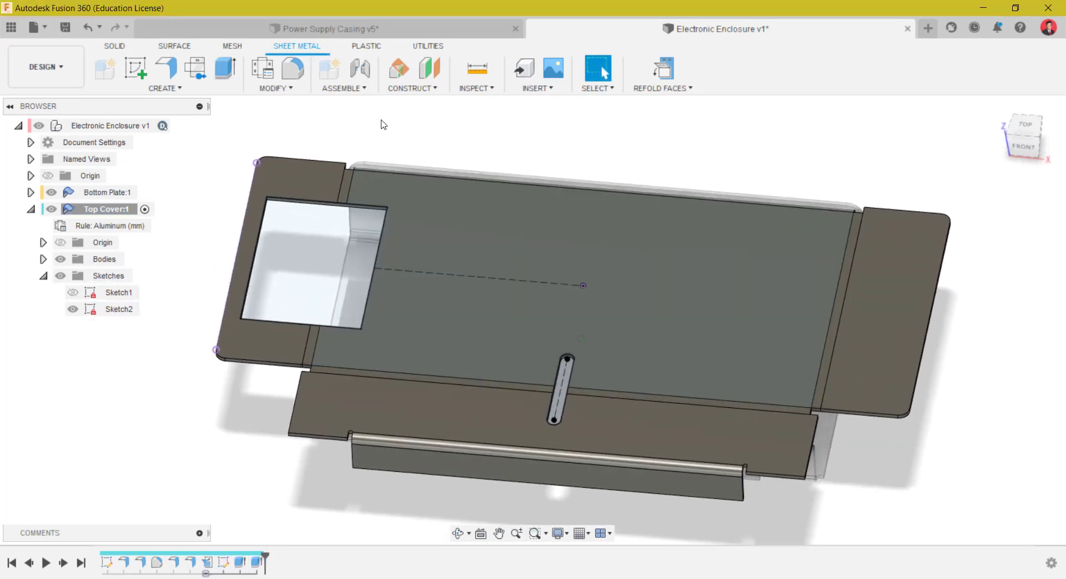
- Create a rectangular pattern of the slot cut along the front bend, symmetric, with quantity 11 and an extent distance of 50 mm
click(209, 89)
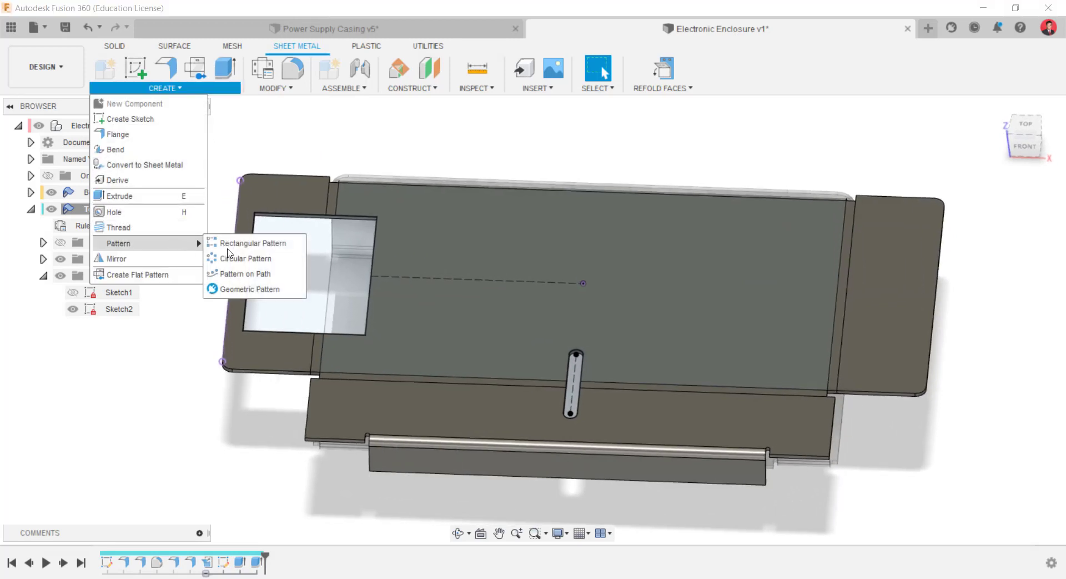
click(237, 243)
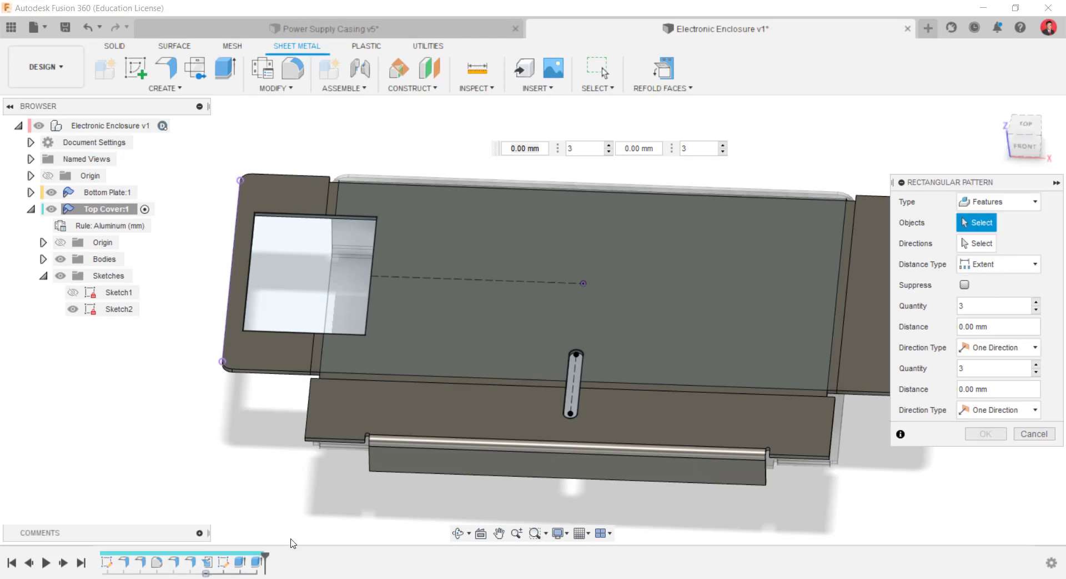
click(972, 250)
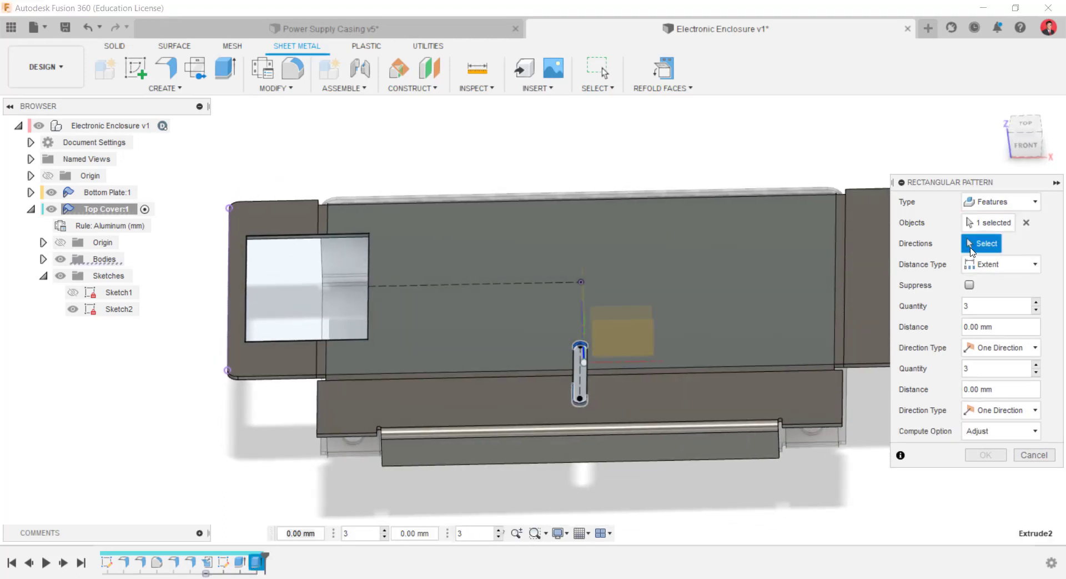
click(634, 361)
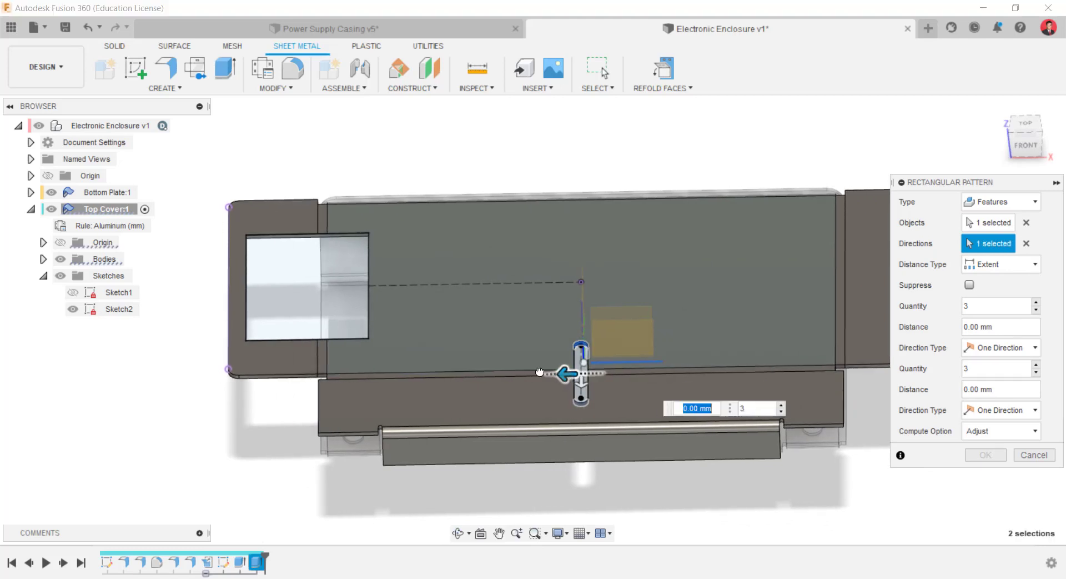
drag(540, 372, 440, 364)
key(Tab)
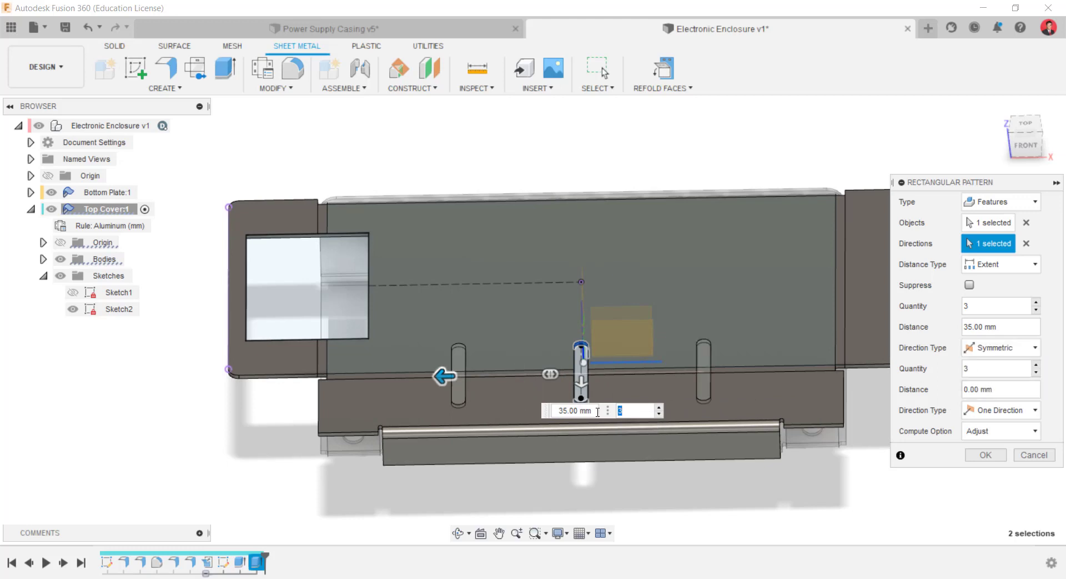
drag(440, 380, 371, 368)
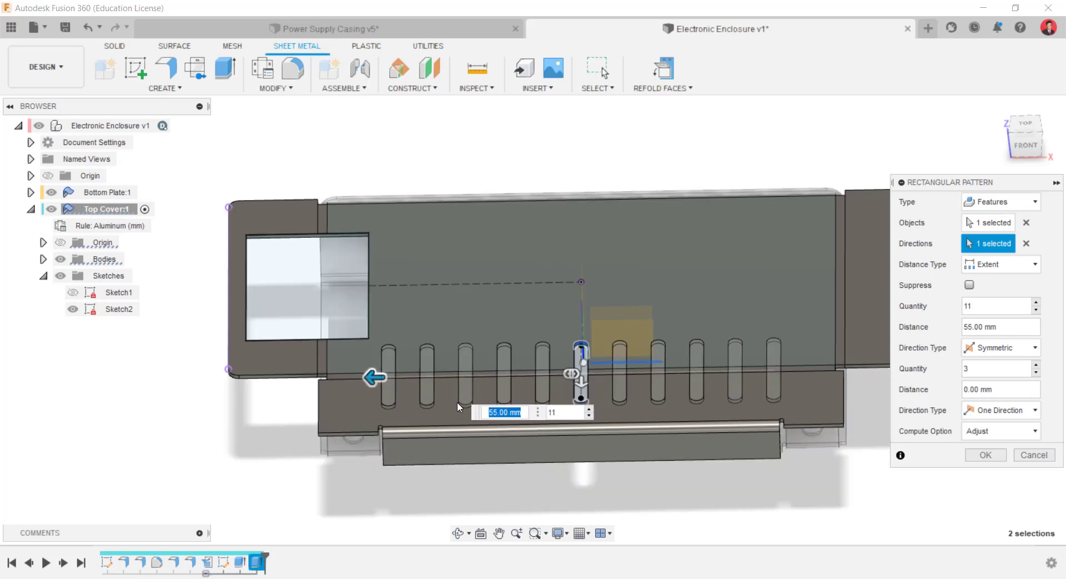
text(50)
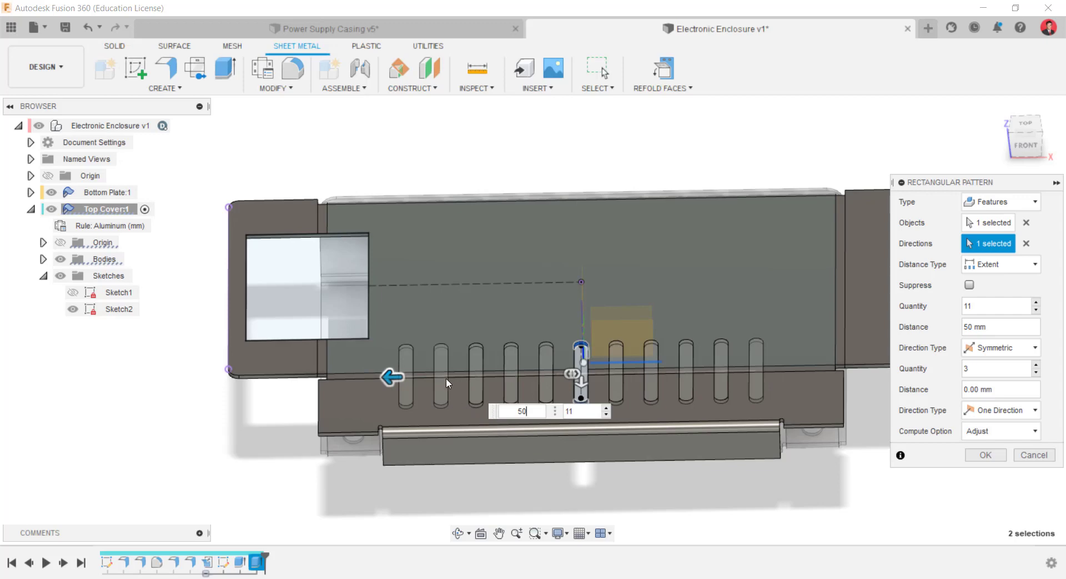
shift+middle_drag(773, 480, 779, 510)
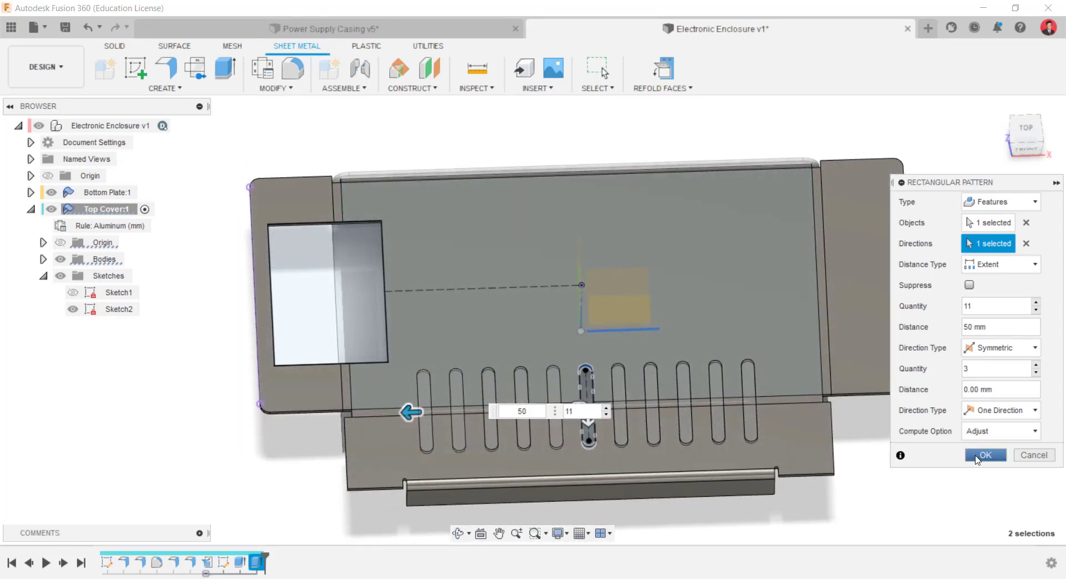
click(985, 454)
- Refold the Top Cover's faces and hide Sketch2
shift+middle_drag(997, 505, 975, 494)
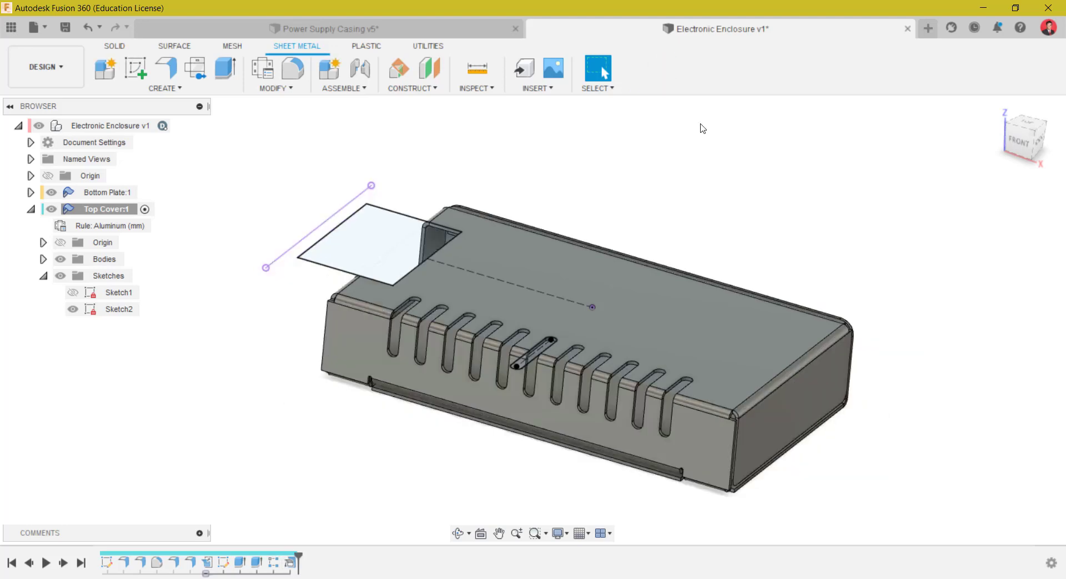
click(73, 309)
mouse_move(695, 438)
shift+middle_down()
mouse_move(751, 502)
mouse_move(707, 502)
mouse_move(835, 469)
mouse_move(773, 452)
mouse_move(841, 453)
shift+middle_up()
scroll(841, 452, up, 5)
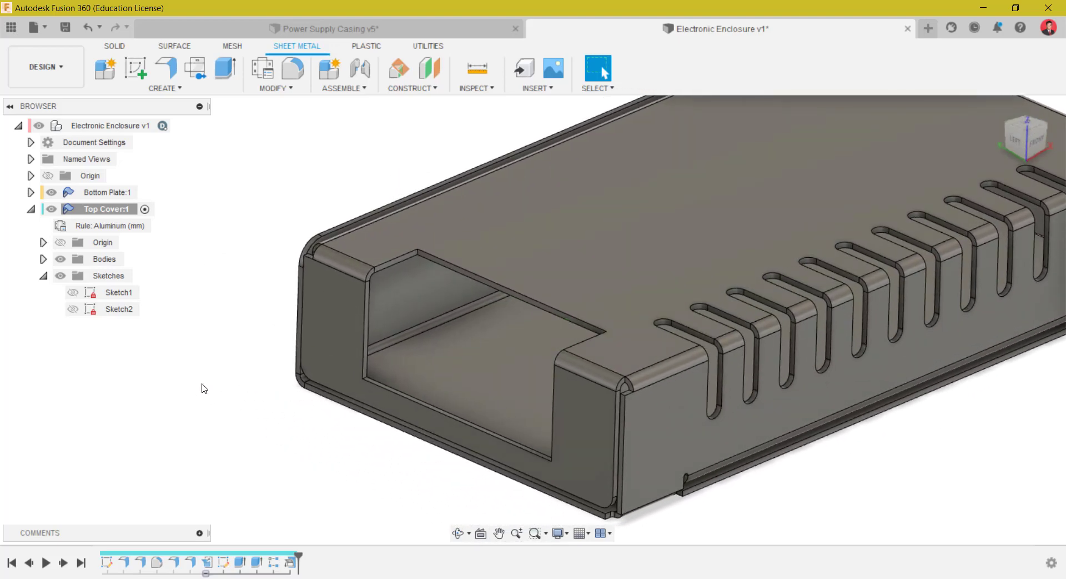
- Add an inward 15 mm flange at 90 degrees along the opening's long edge on the top face
click(166, 68)
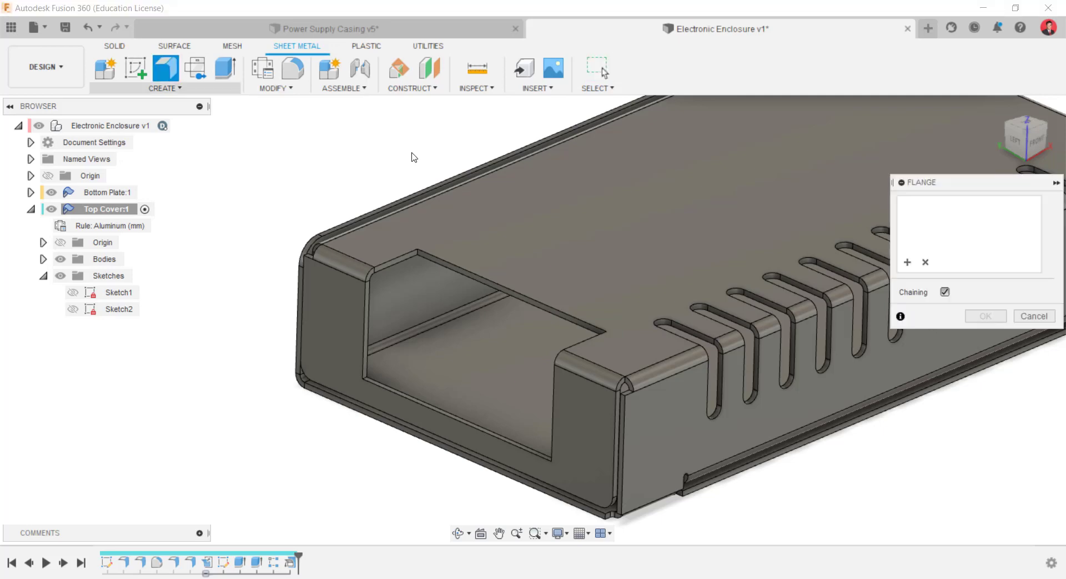
click(460, 275)
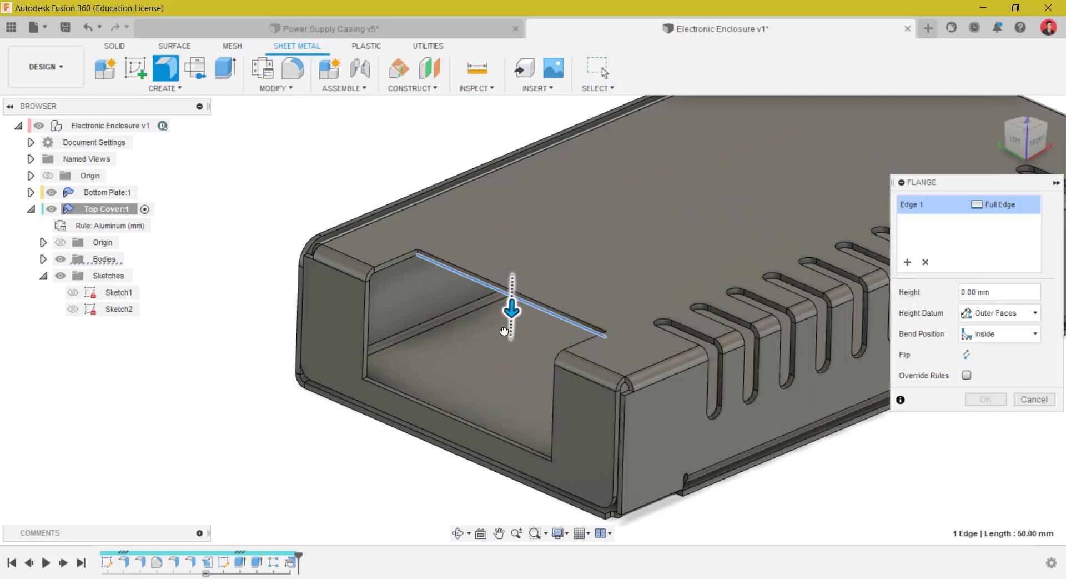
drag(510, 308, 501, 349)
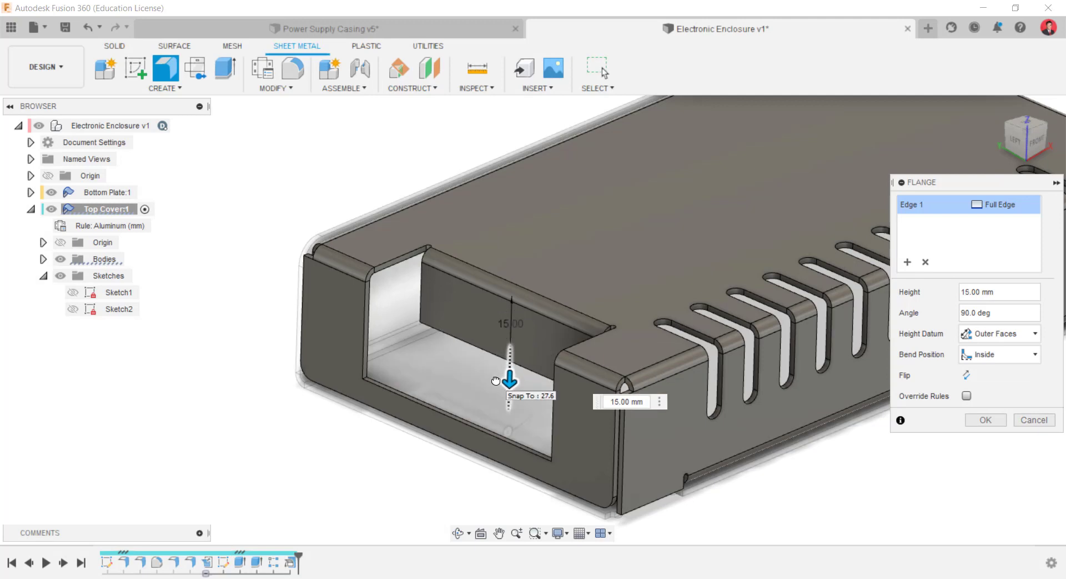
shift+middle_drag(752, 473, 762, 486)
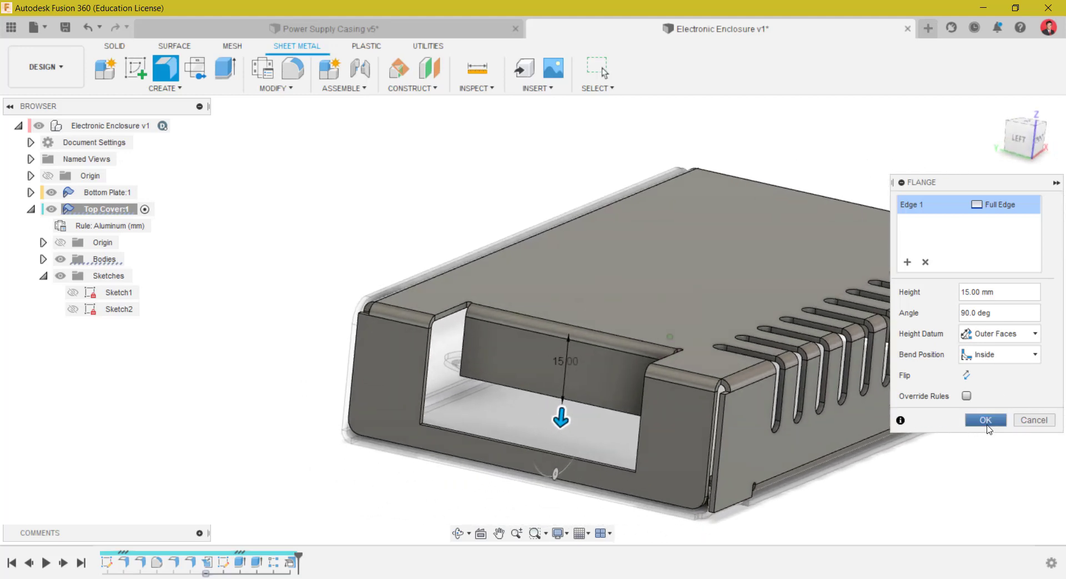
click(985, 419)
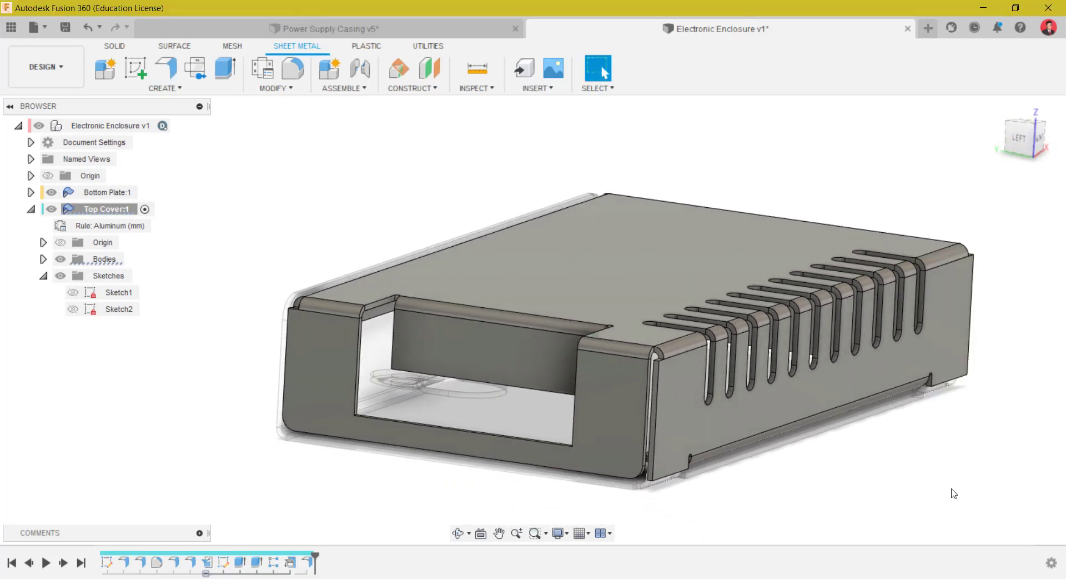
- Add 12 mm flanges at 90 degrees on the two vertical side edges of the rectangular opening
click(166, 69)
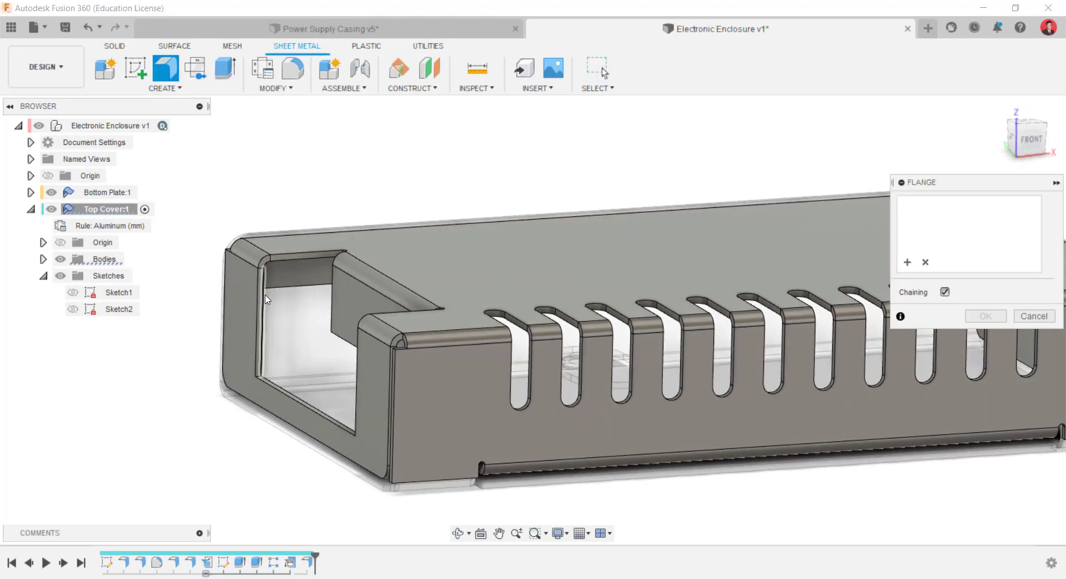
click(262, 322)
shift+middle_drag(378, 395, 805, 455)
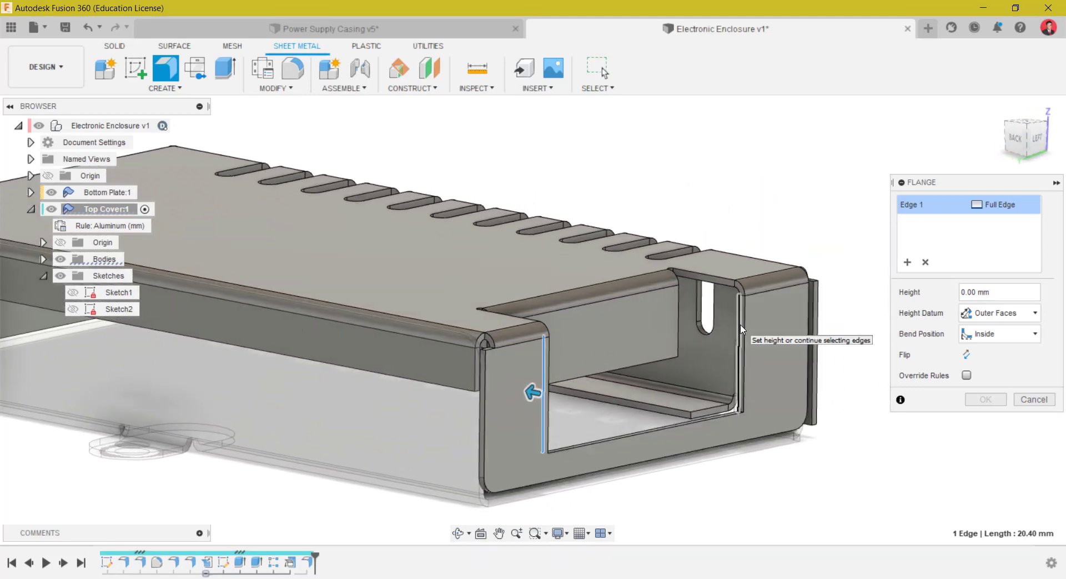
click(741, 329)
drag(731, 348, 696, 345)
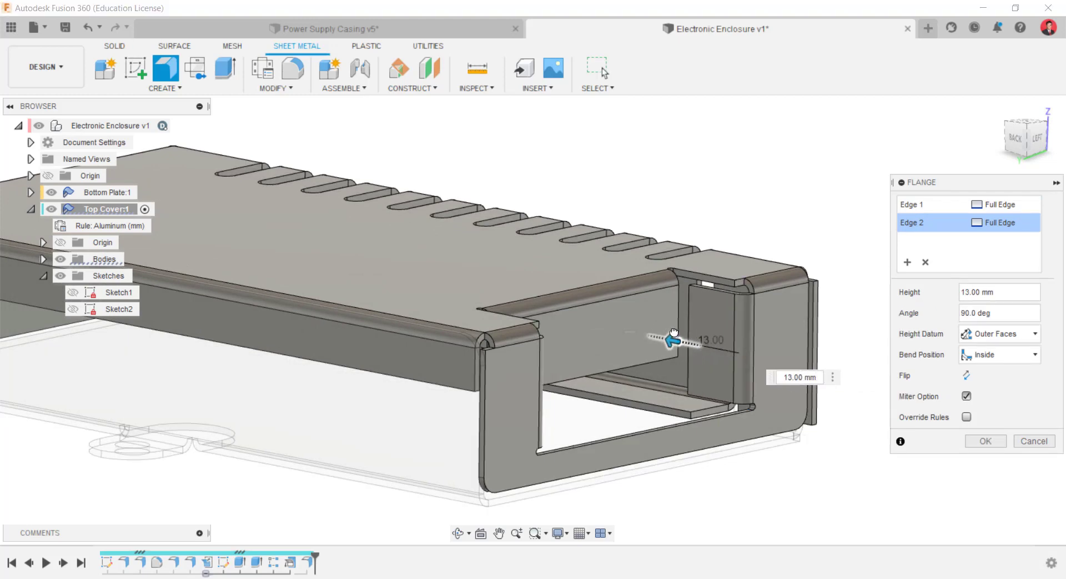
drag(822, 439, 859, 488)
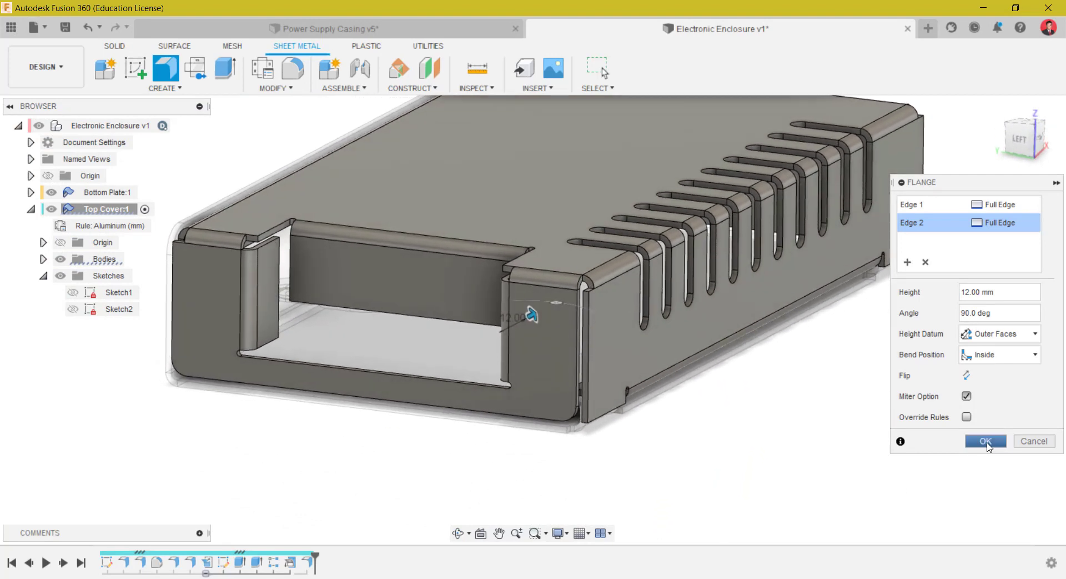
click(987, 441)
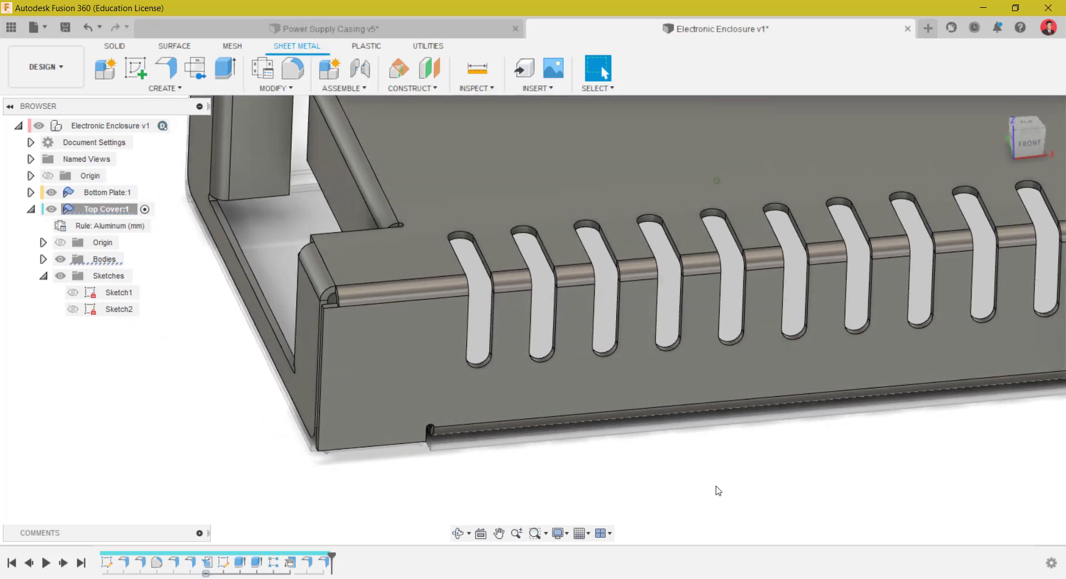
- Add outward 15 mm flanges at 90 degrees on the two short lower edges of the front face
click(164, 63)
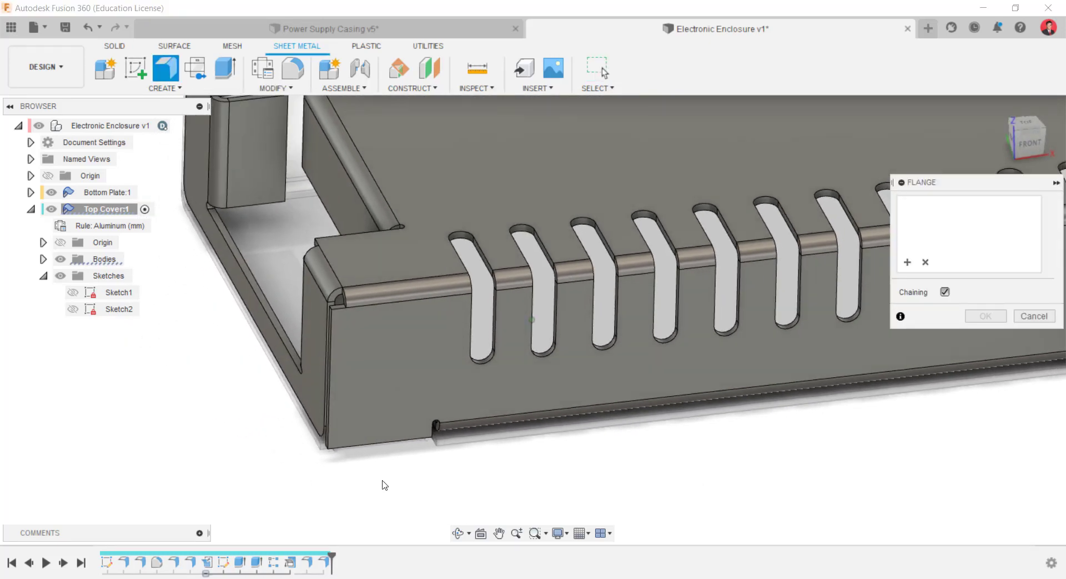
click(389, 452)
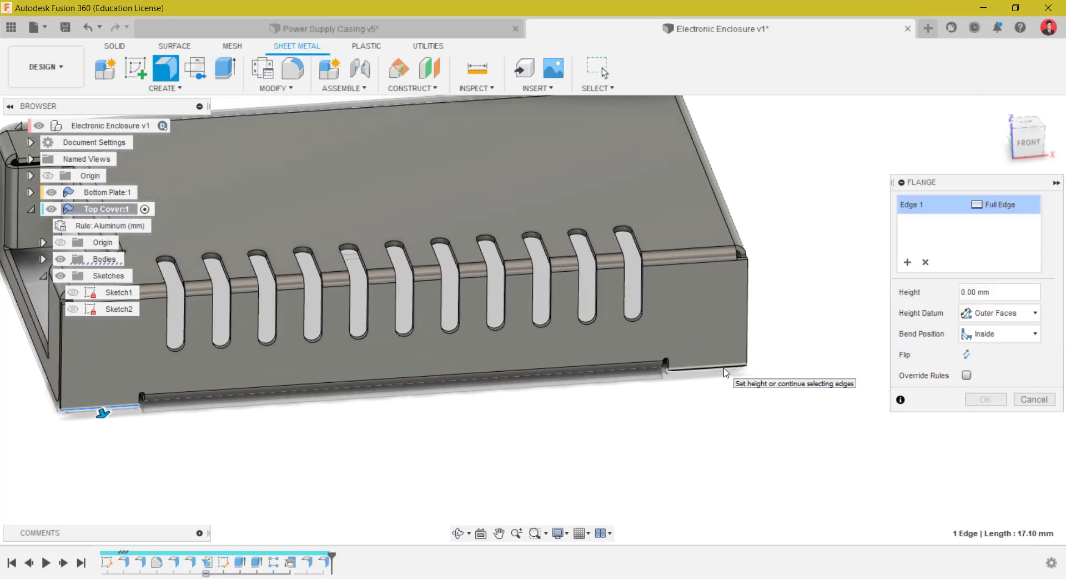
click(725, 371)
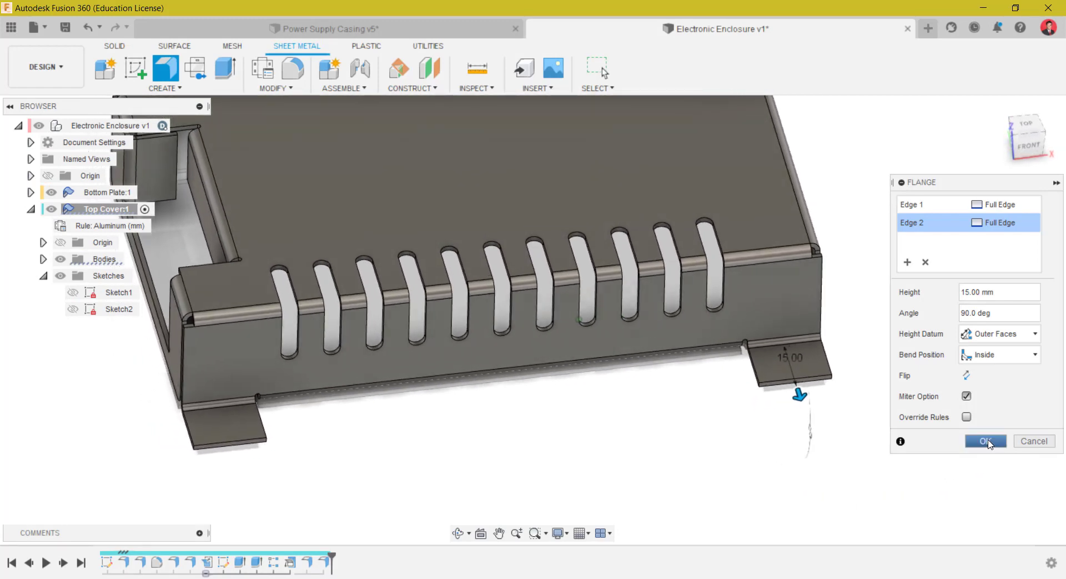
click(986, 442)
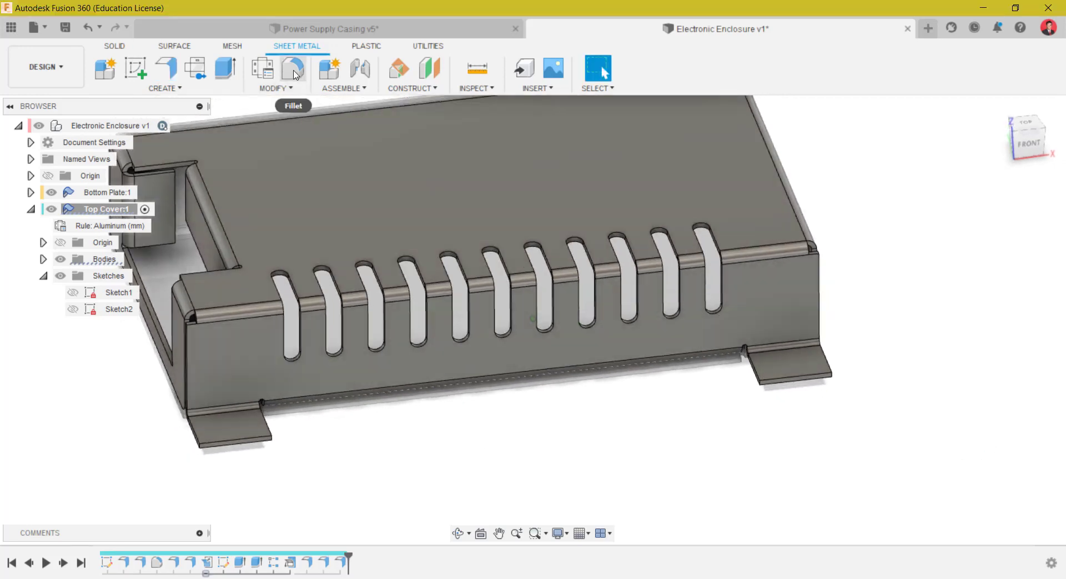
- Fillet the four outer corner edges of the two front mounting tabs with an 8.5 mm radius
click(291, 68)
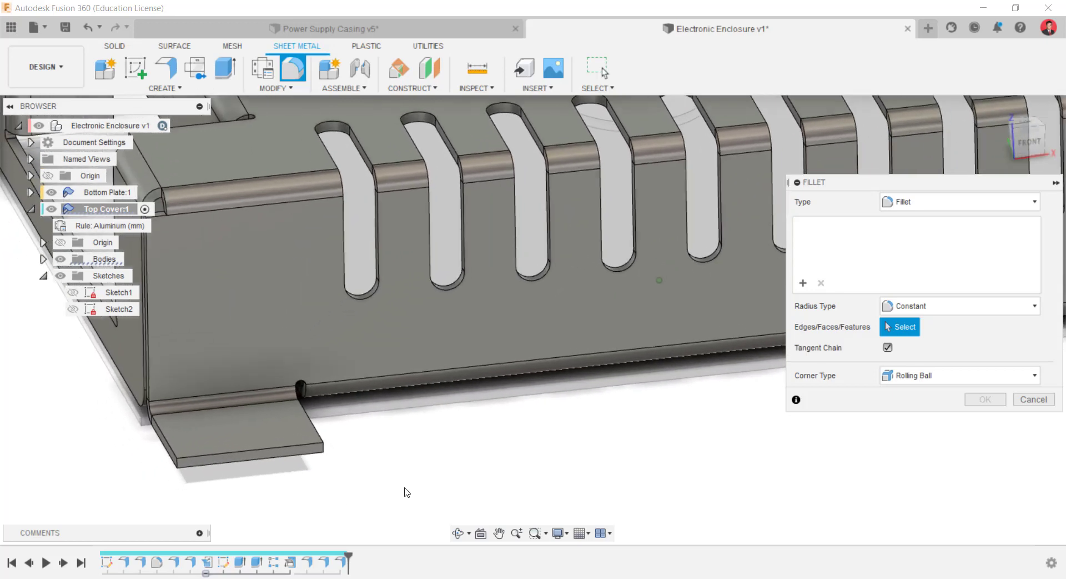
click(215, 450)
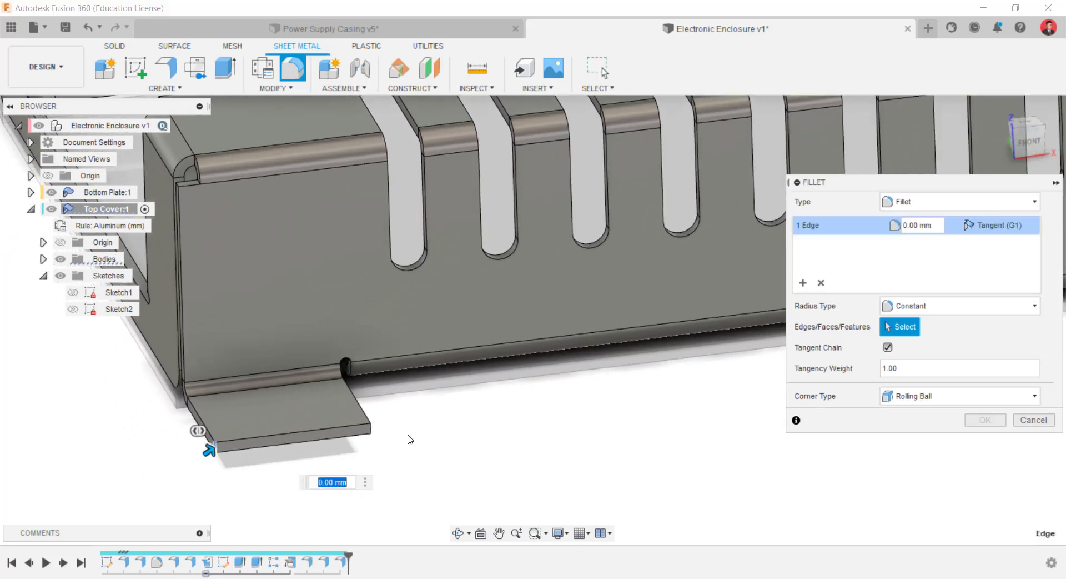
click(370, 429)
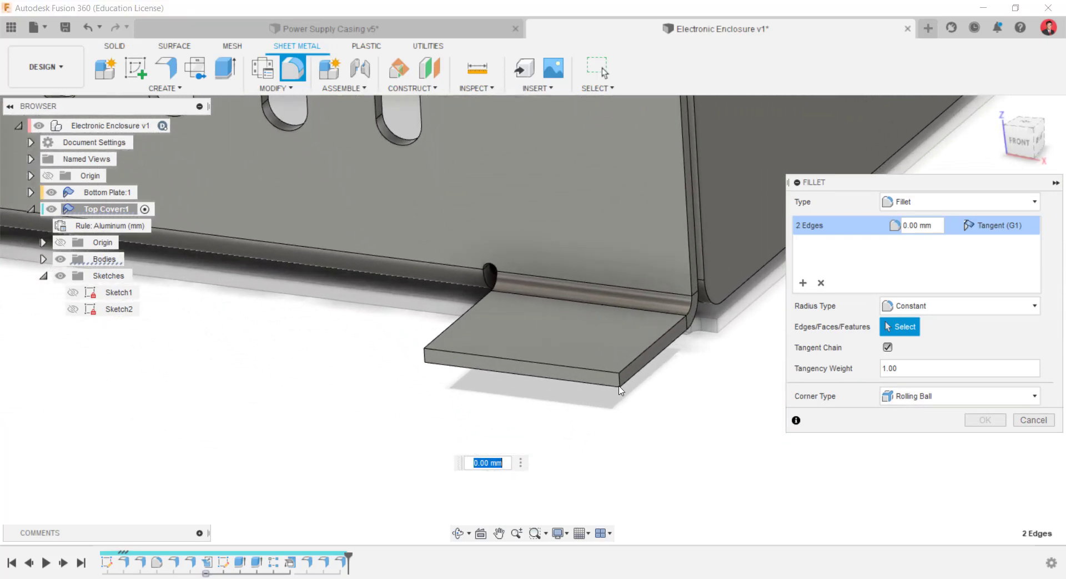
click(621, 380)
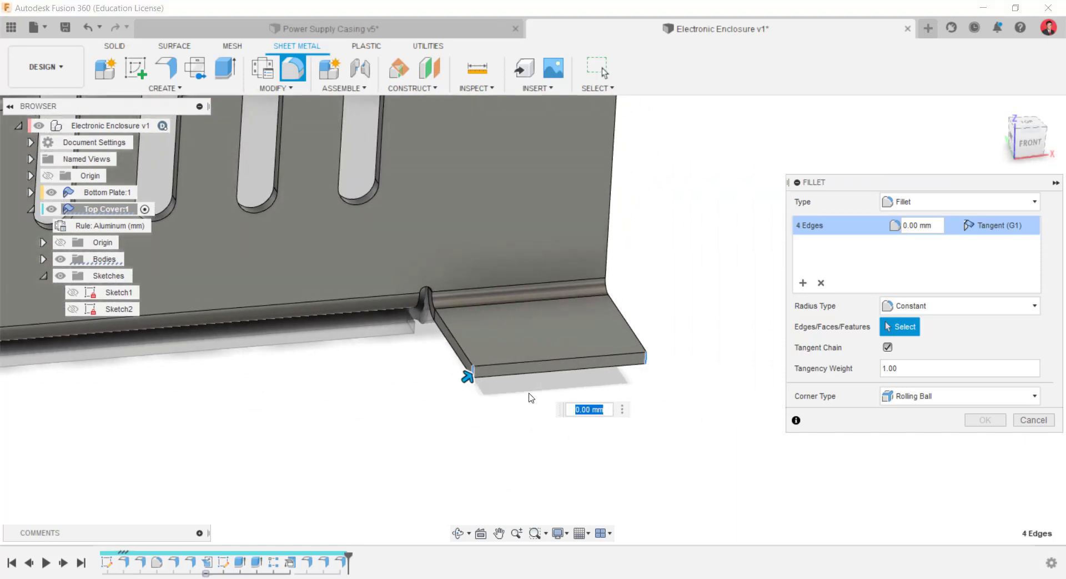
click(463, 378)
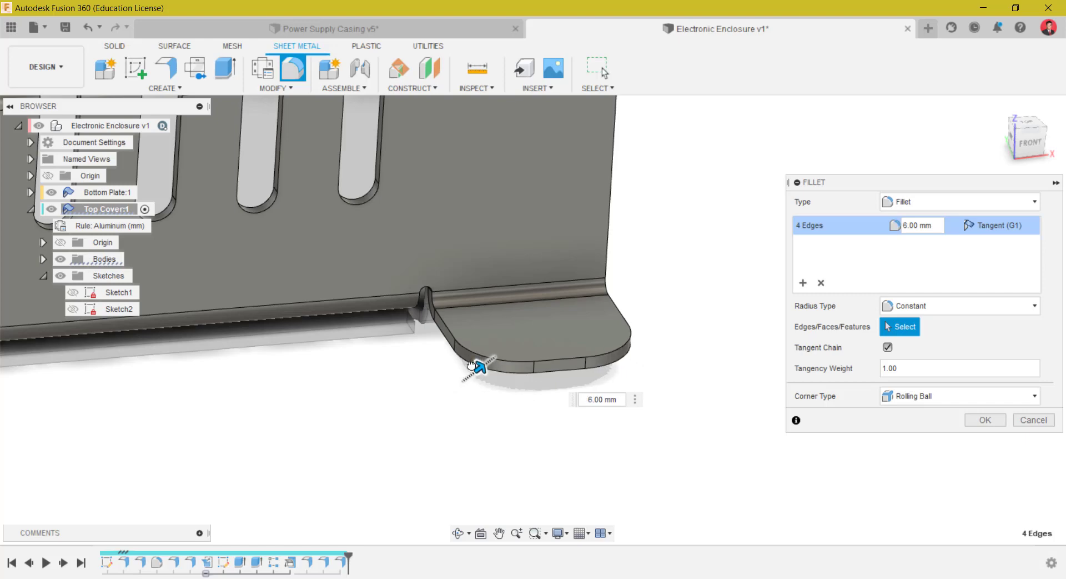
click(593, 395)
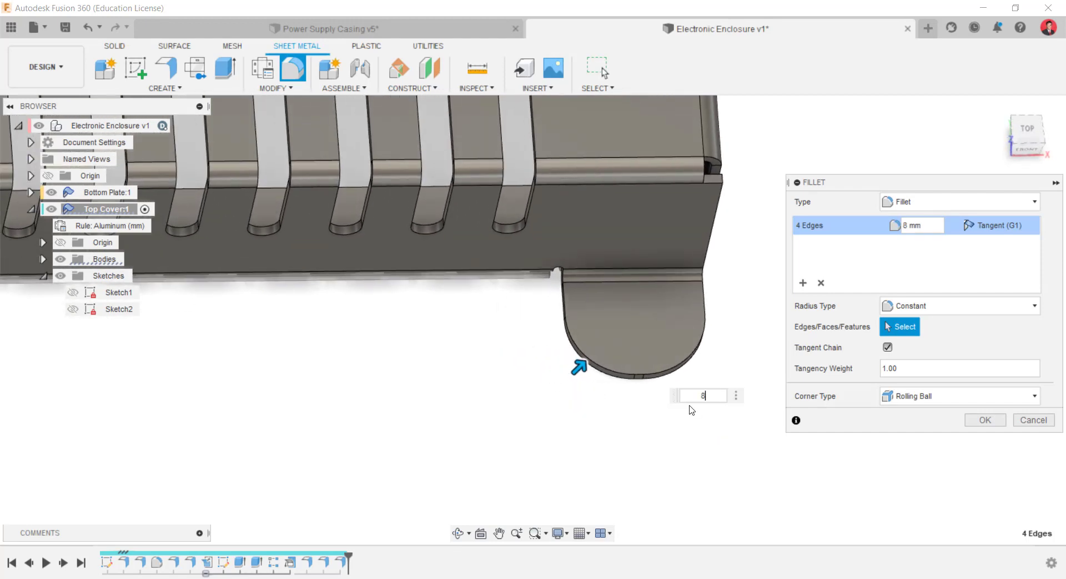
text(.5)
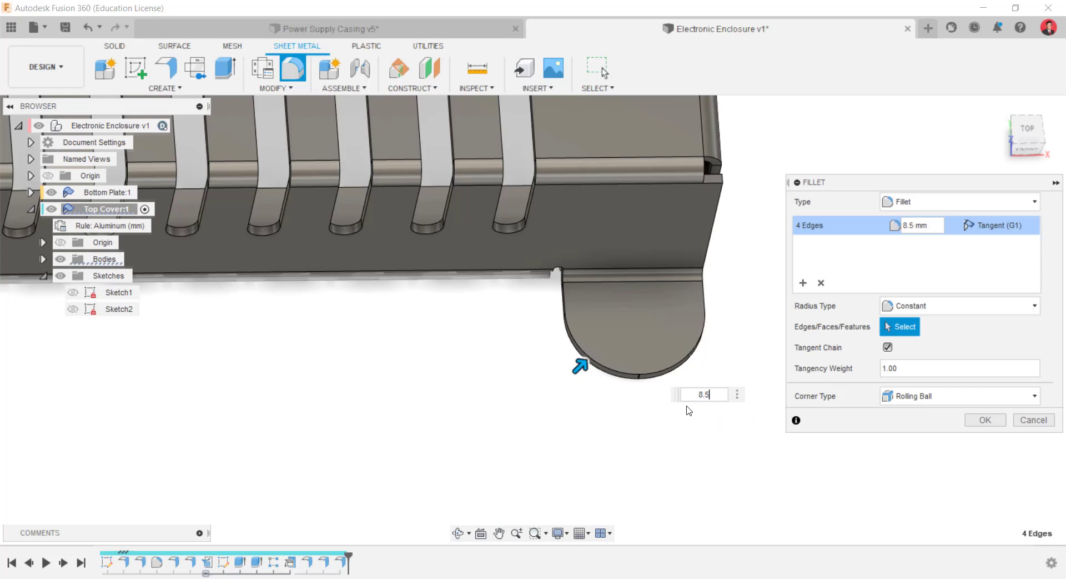
scroll(514, 397, down, 2)
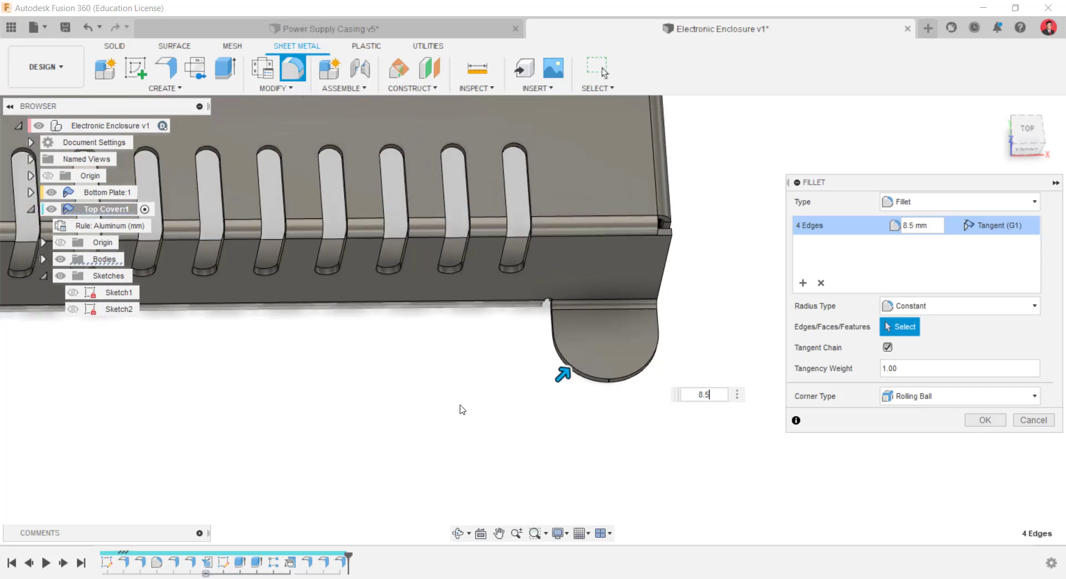
middle_drag(461, 411, 932, 477)
scroll(620, 428, down, 2)
key(Return)
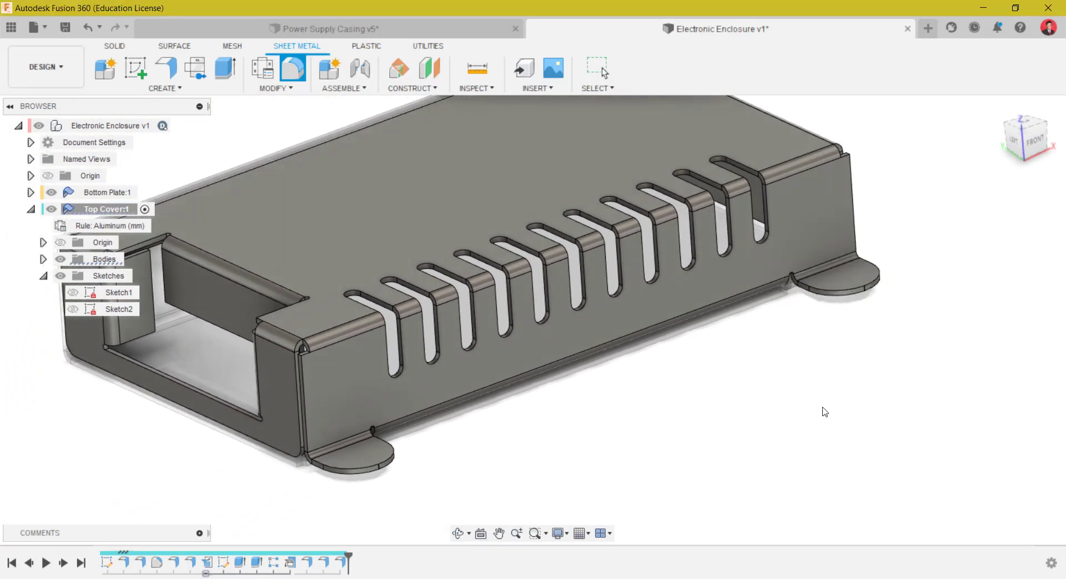
- Start a sketch on the Top Cover's top face and draw a circle about 12.6 mm in diameter between the origin and the right side edge
shift+middle_drag(818, 409, 838, 462)
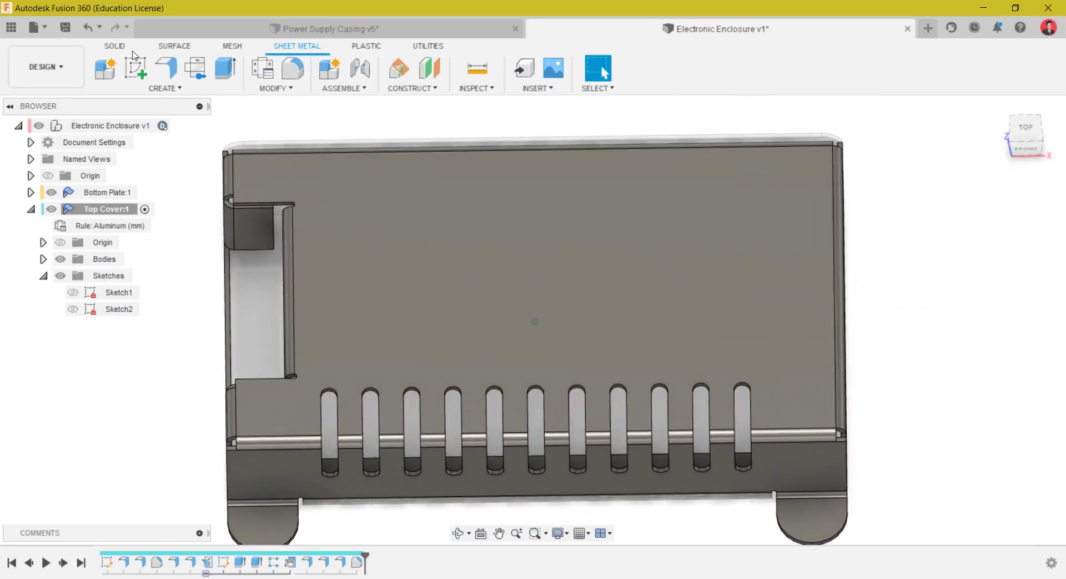
click(134, 63)
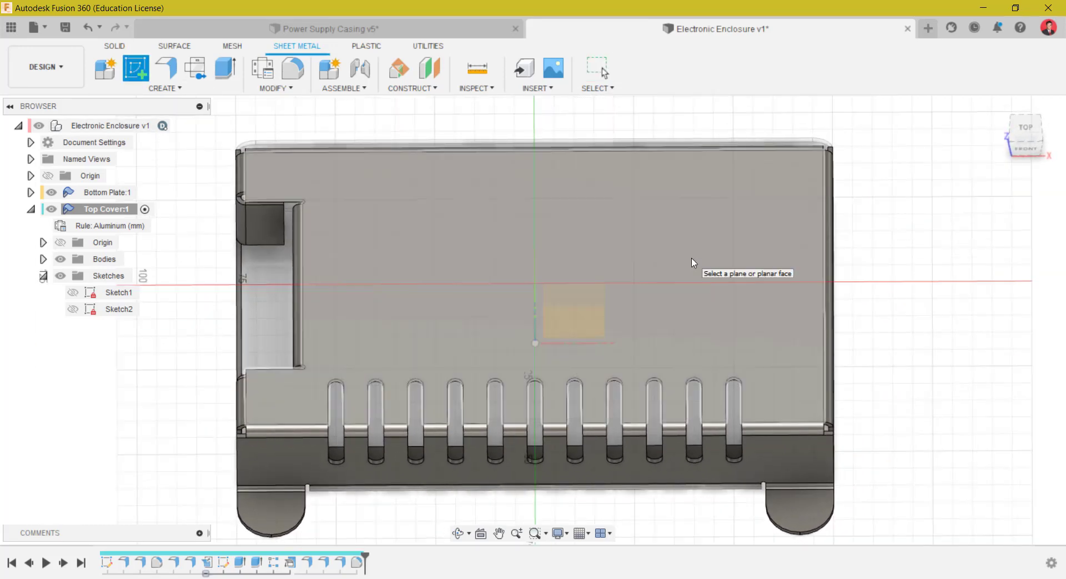
click(694, 262)
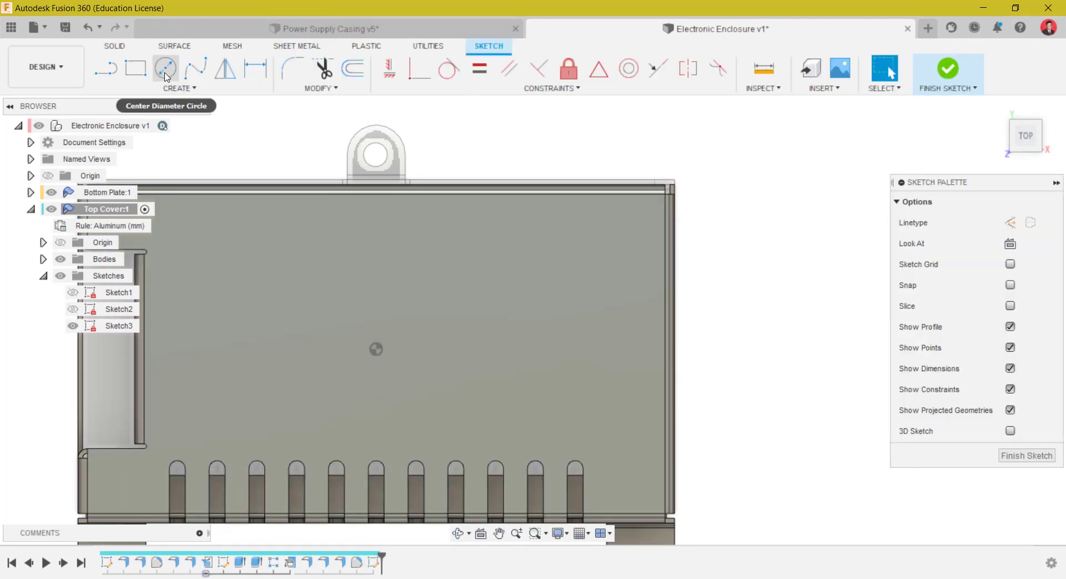
click(165, 69)
click(563, 317)
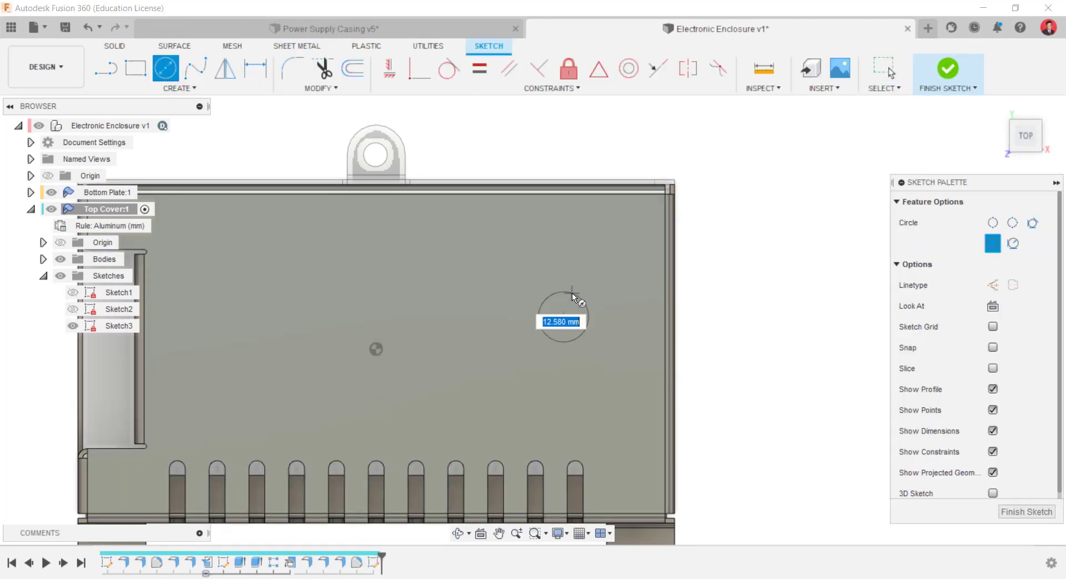
click(572, 293)
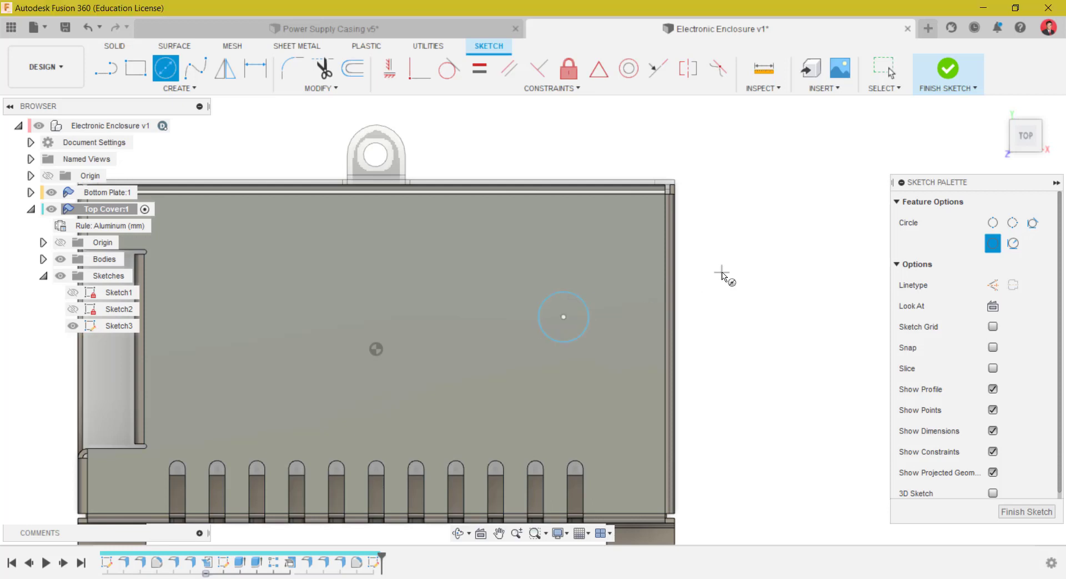
middle_drag(725, 270, 723, 244)
key(Escape)
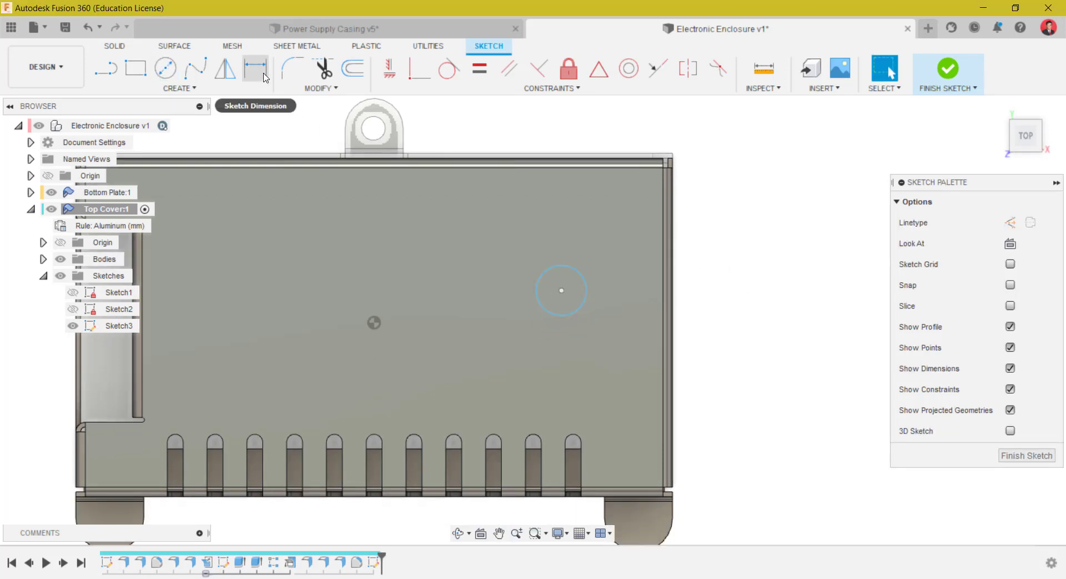
- Dimension the circle's center 5 mm vertically from the sketch origin
click(265, 77)
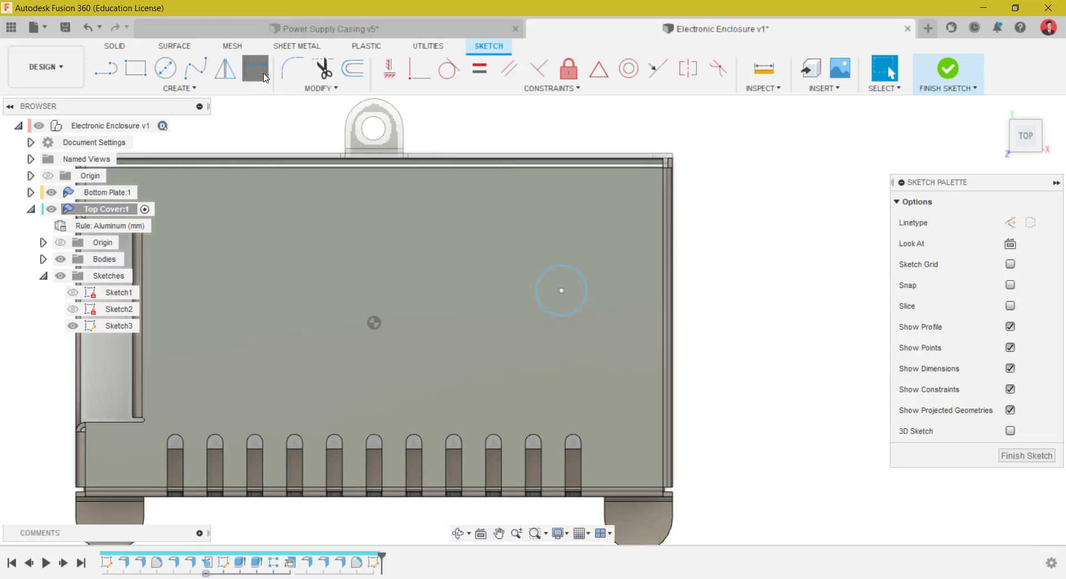
click(374, 322)
click(561, 289)
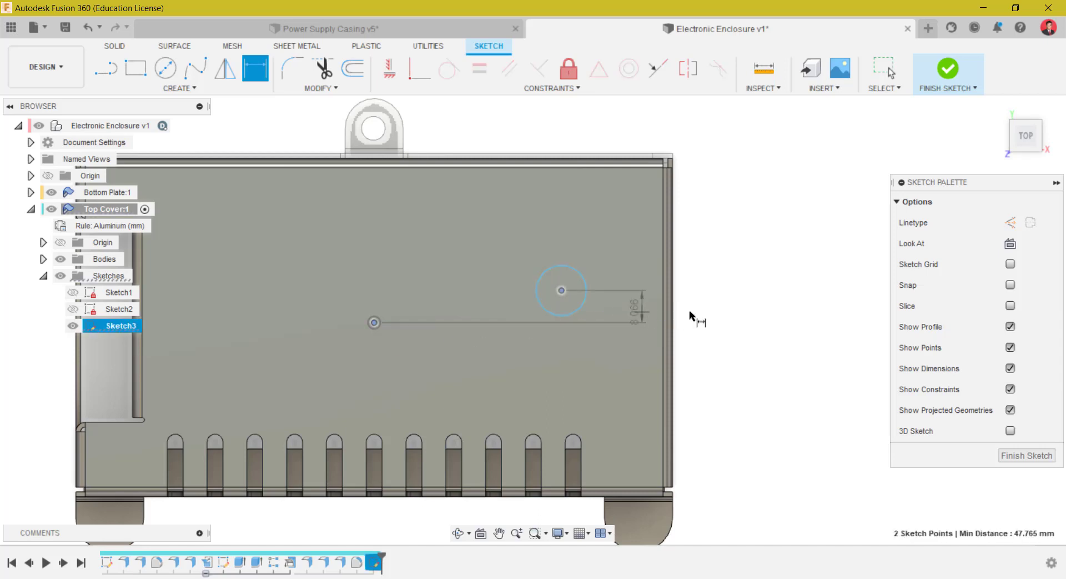
click(714, 311)
text(5)
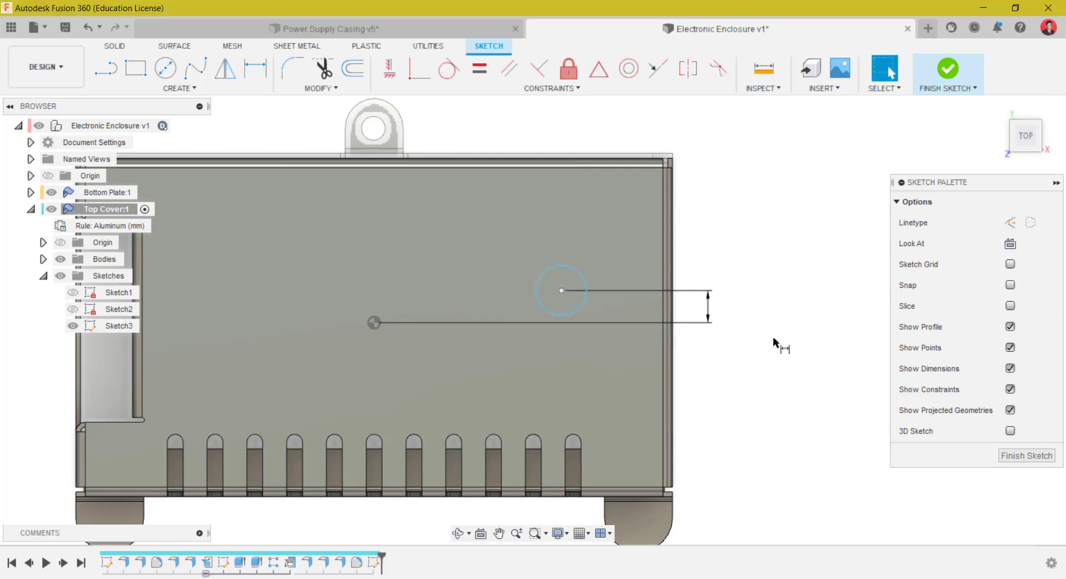
key(Return)
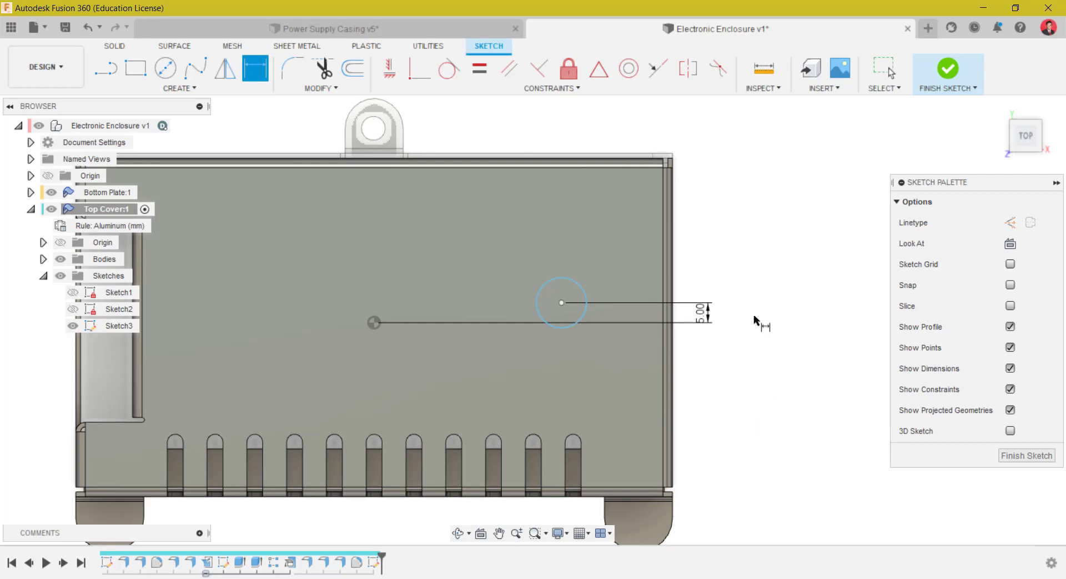
- Dimension the circle's center 50 mm horizontally from the sketch origin
click(561, 303)
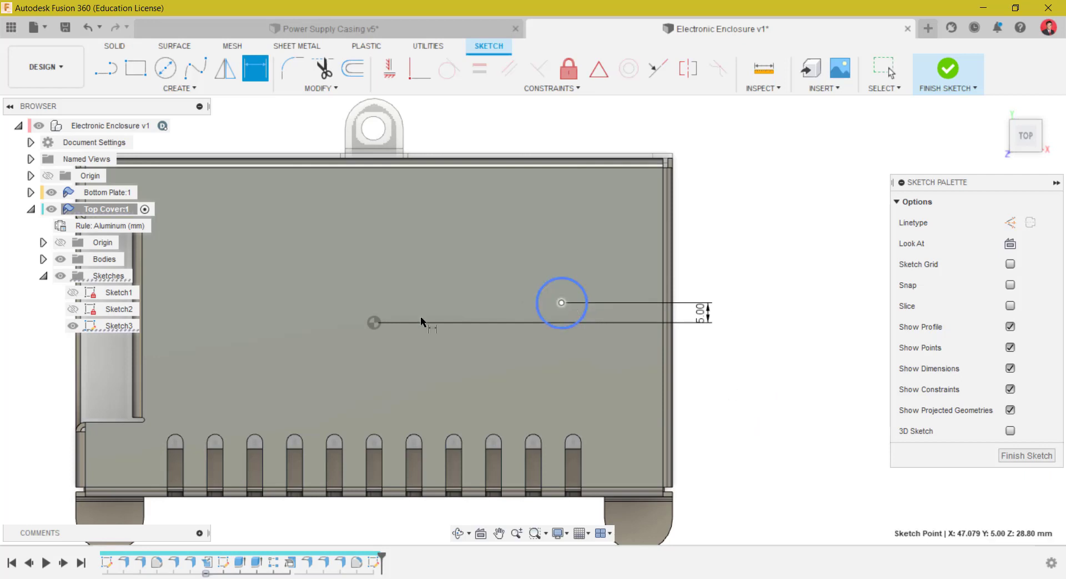
click(373, 322)
click(462, 376)
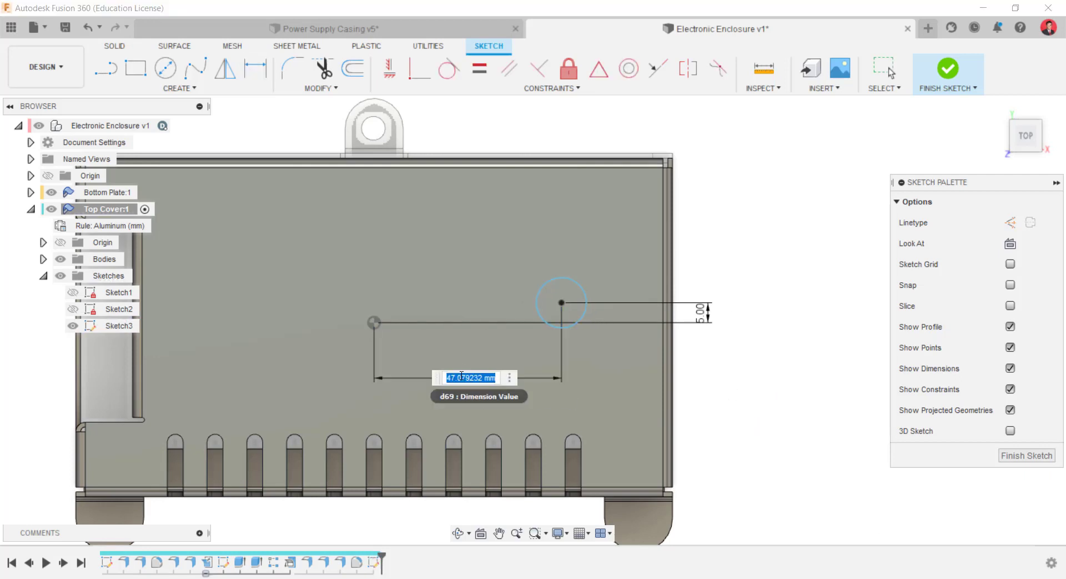
text(50)
key(Return)
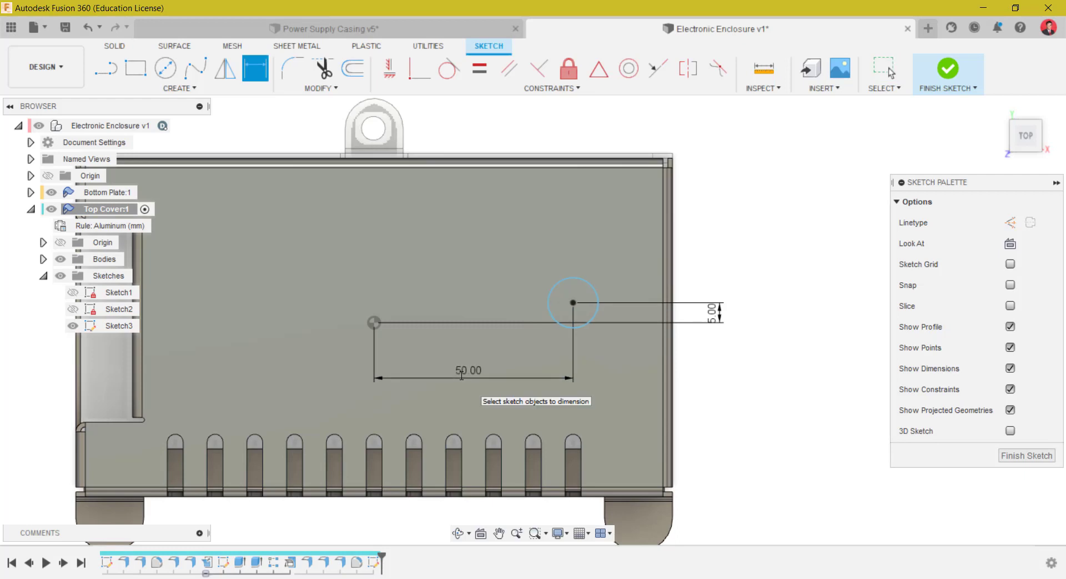
key(Escape)
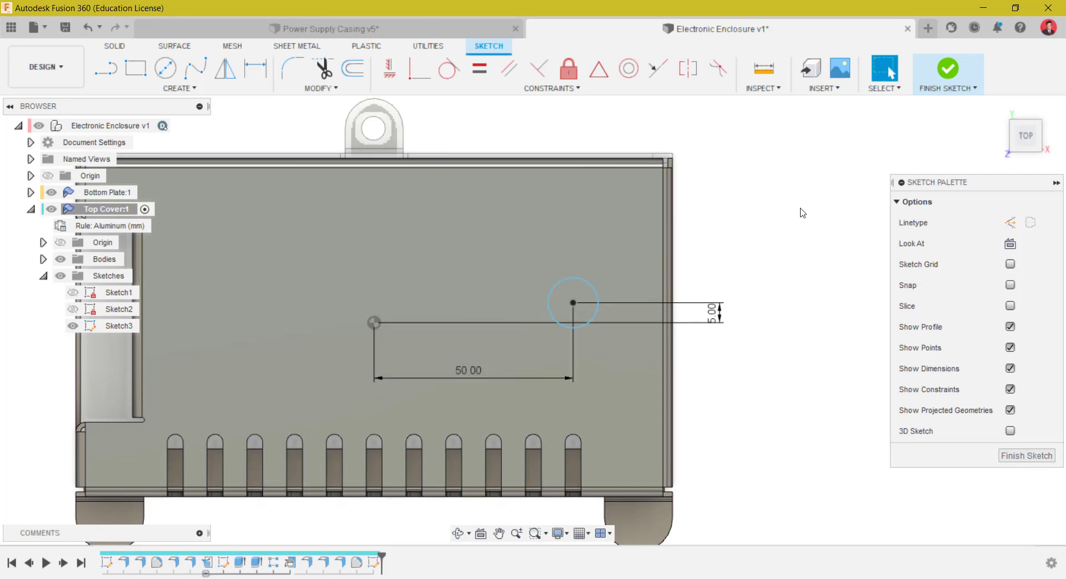
- Set the circle's diameter to 8 mm
click(271, 76)
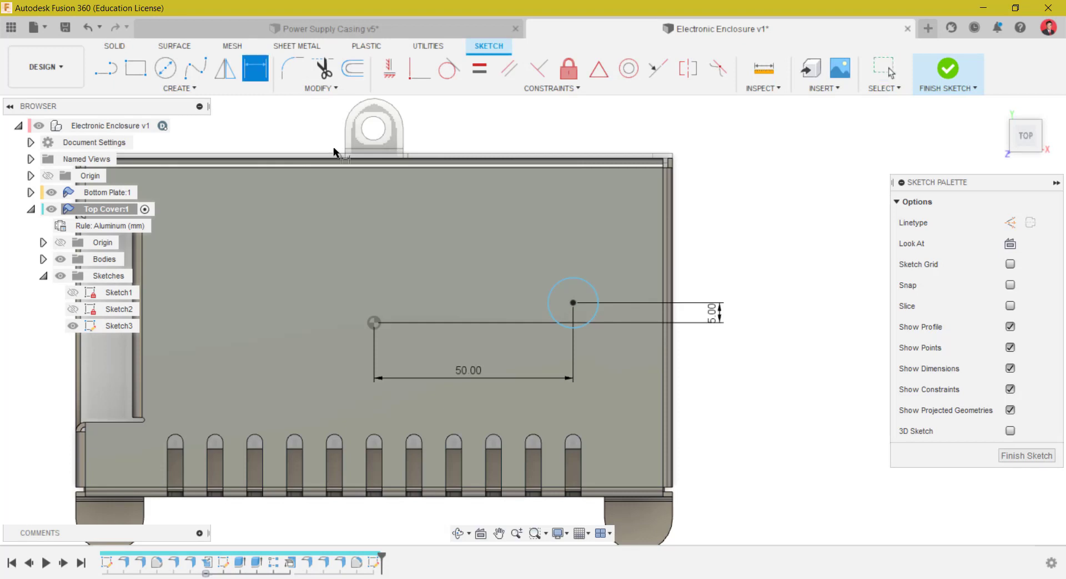
click(594, 289)
click(748, 329)
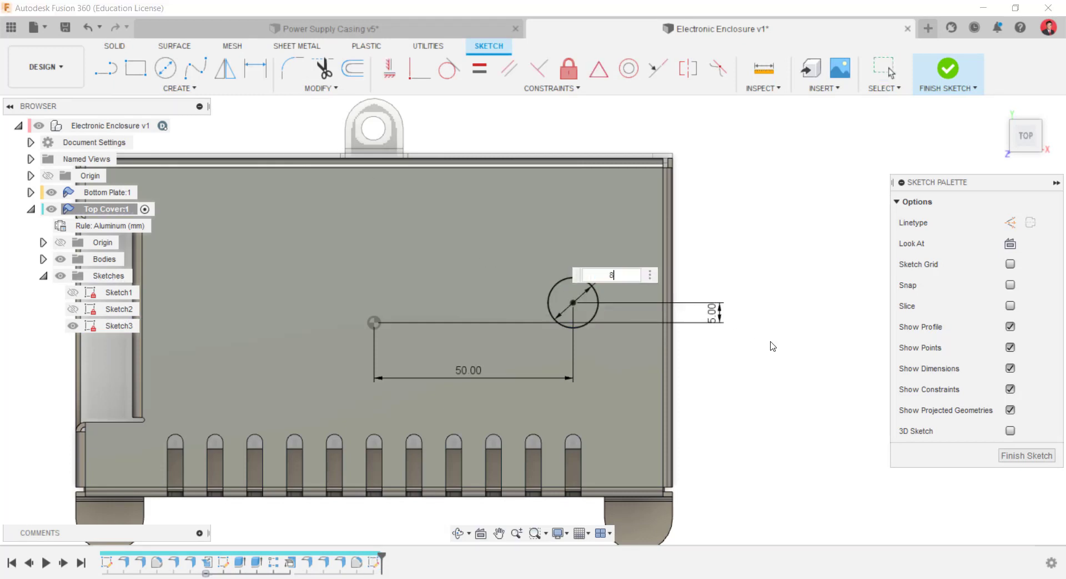
key(Return)
- Draw a center rectangle in construction lines, centered on the 8 mm circle
click(180, 87)
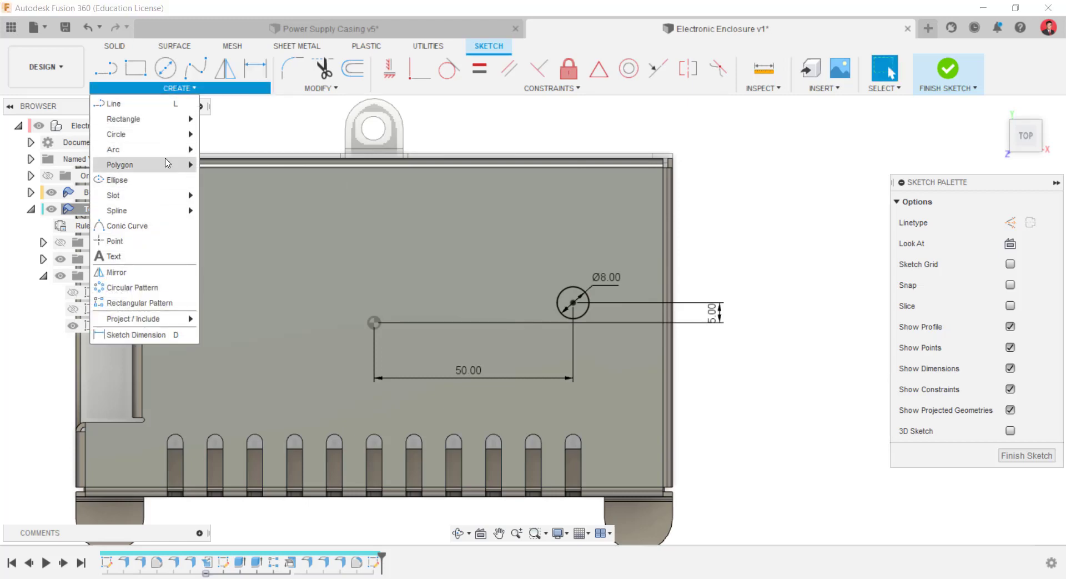
mouse_move(172, 127)
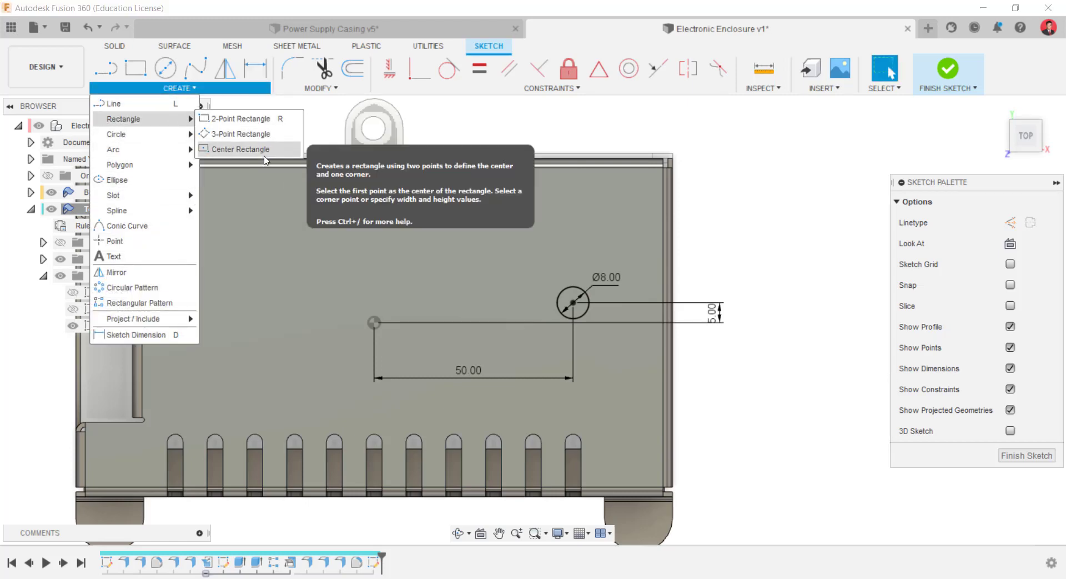
click(241, 149)
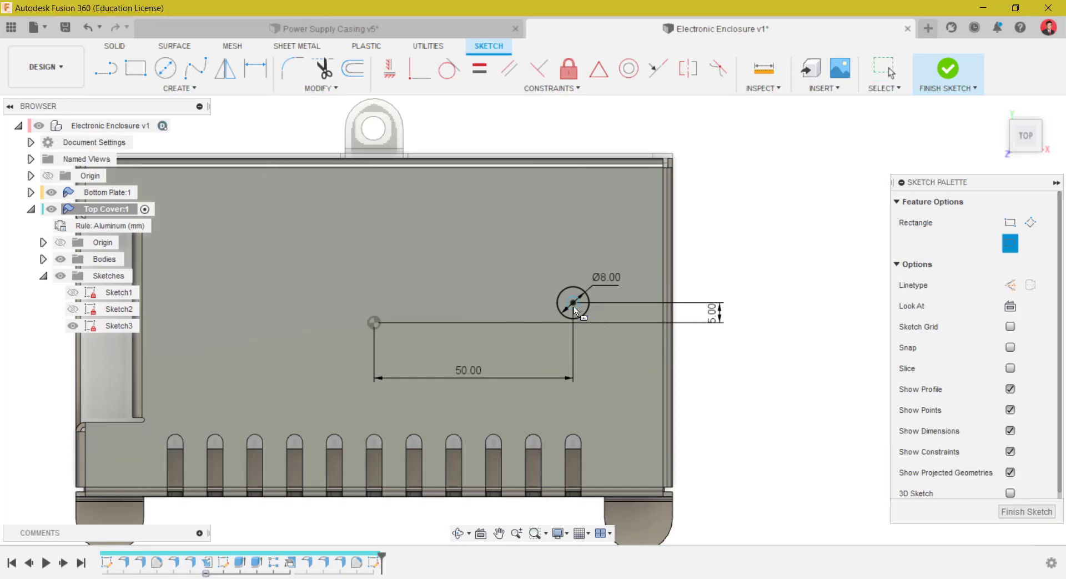
click(1010, 285)
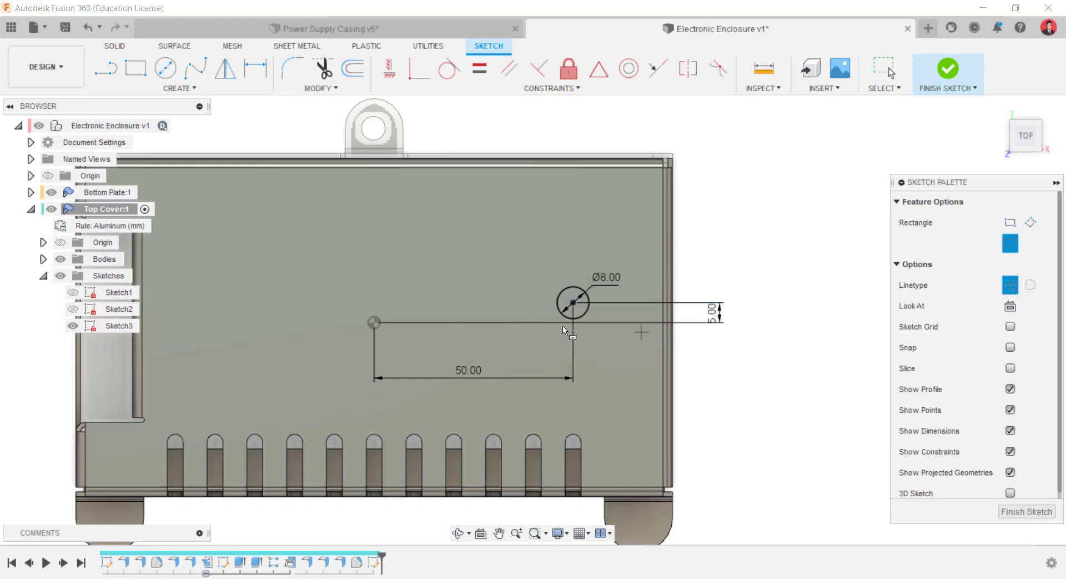
click(572, 304)
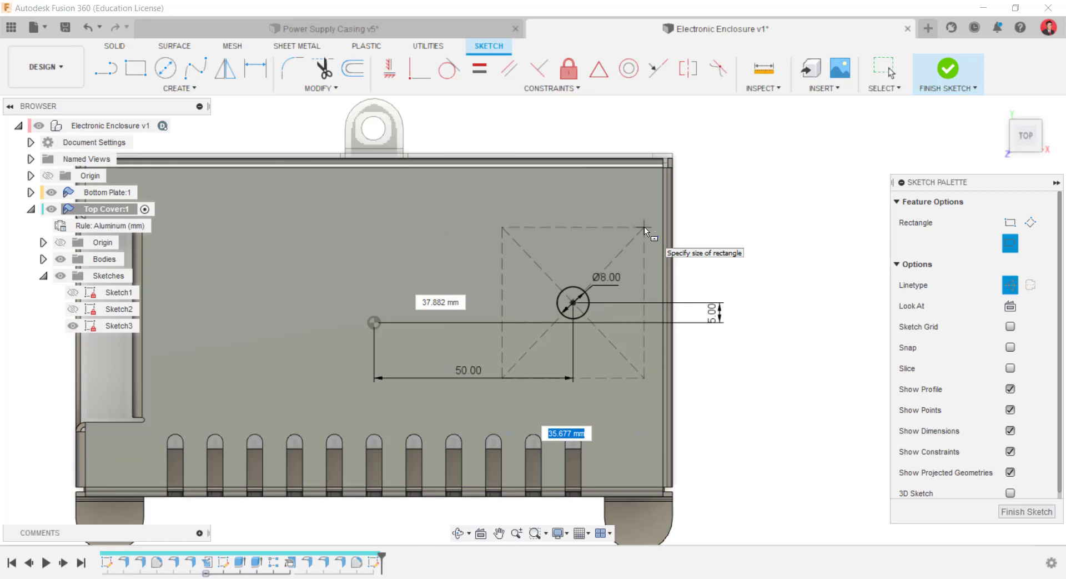
- Draw a 35 by 35 mm construction centre rectangle around the 8 mm circle on the top cover
key(Tab)
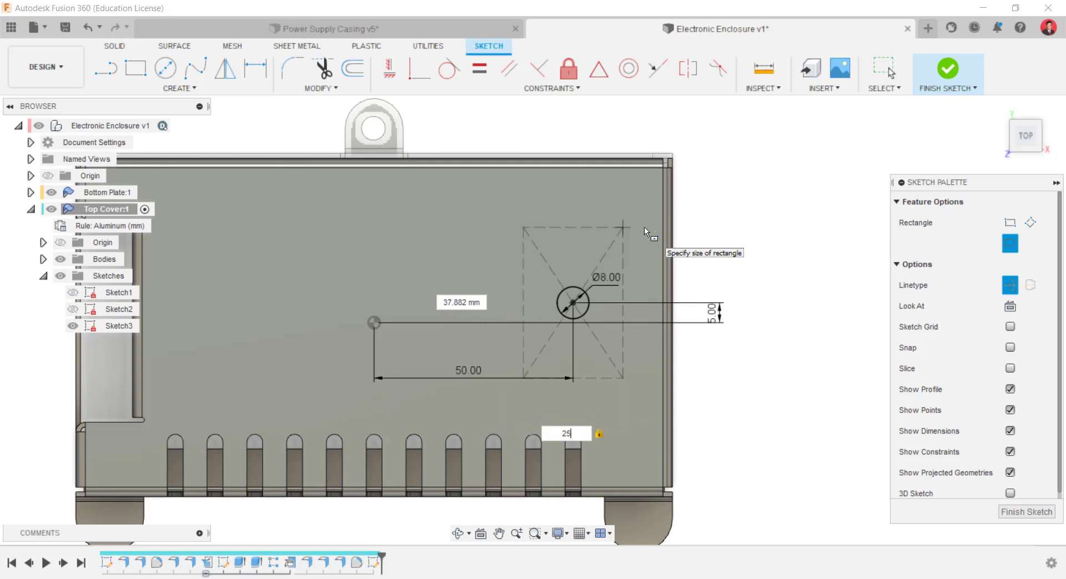
key(Tab)
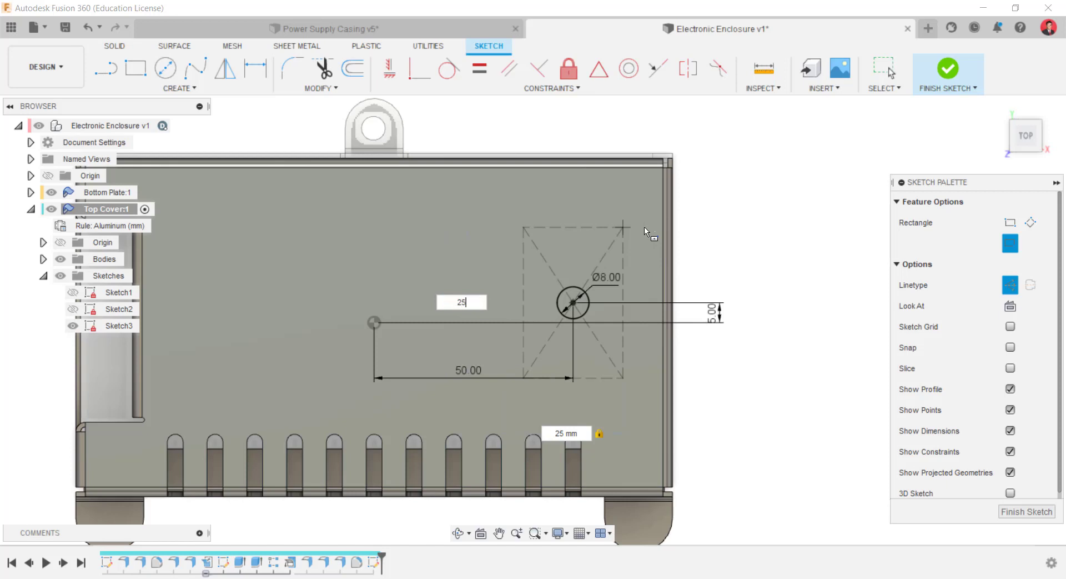
key(Tab)
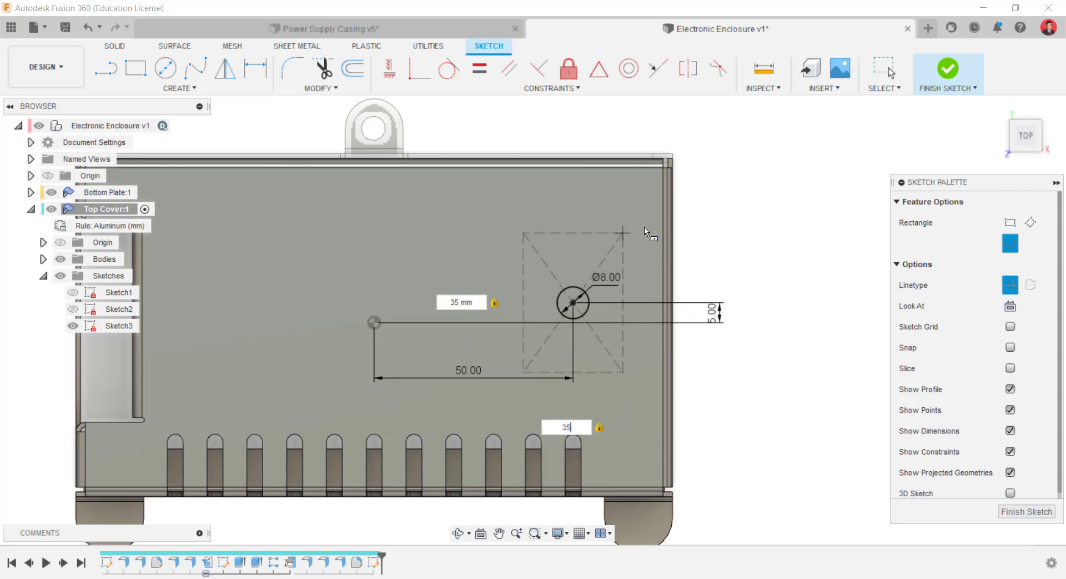
key(Return)
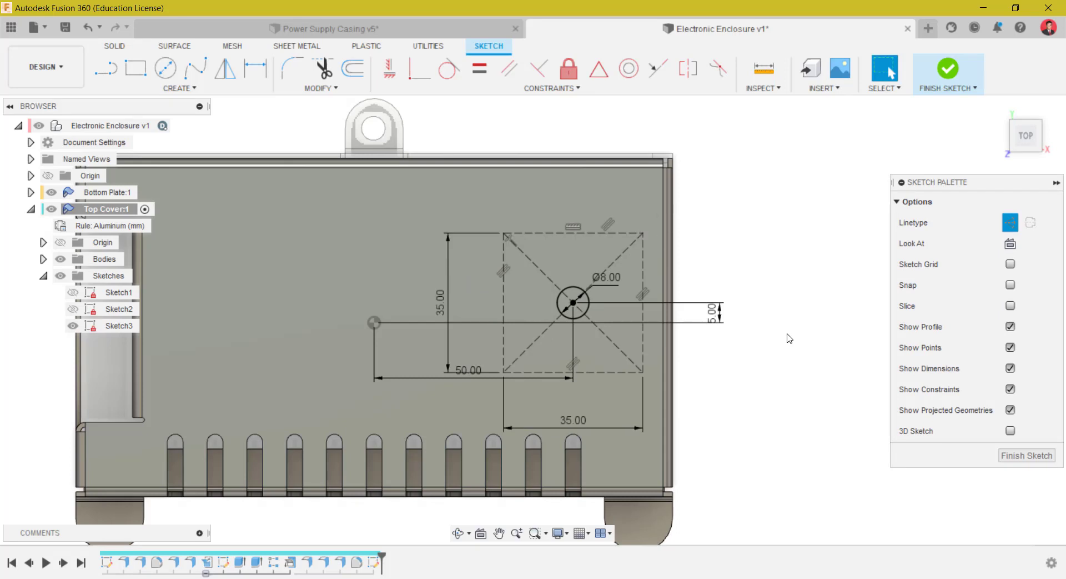
- Move the circle's horizontal distance dimension clear of the rectangle and set it to 45 mm
drag(468, 370, 458, 405)
double_click(459, 409)
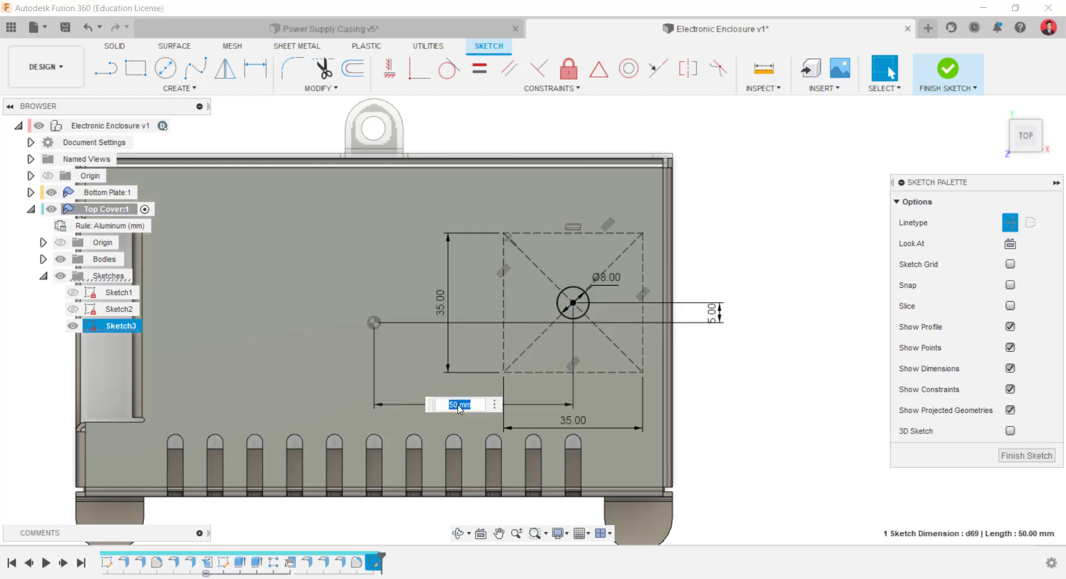
text(45)
key(Return)
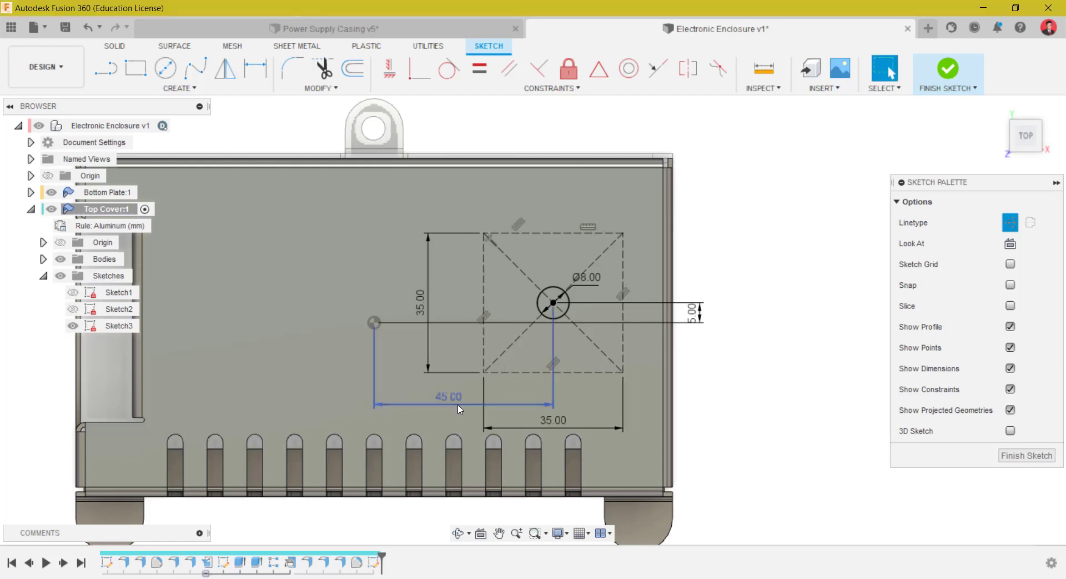
- Draw two construction lines about 18 mm long from the circle's centre, one slanting toward the upper left and one toward the upper right
middle_drag(722, 269, 701, 219)
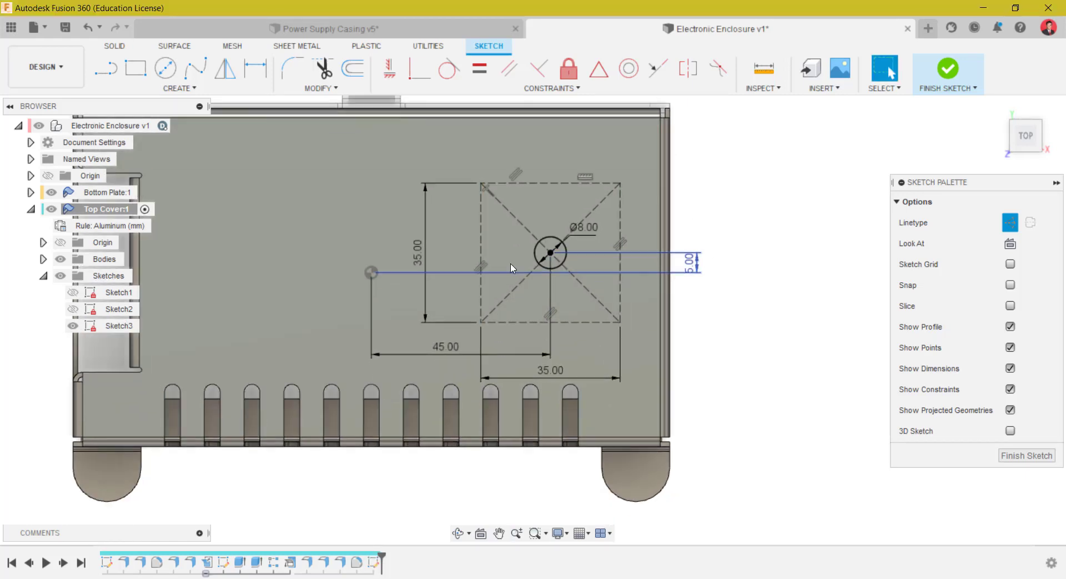
scroll(511, 258, up, 5)
middle_drag(829, 333, 740, 339)
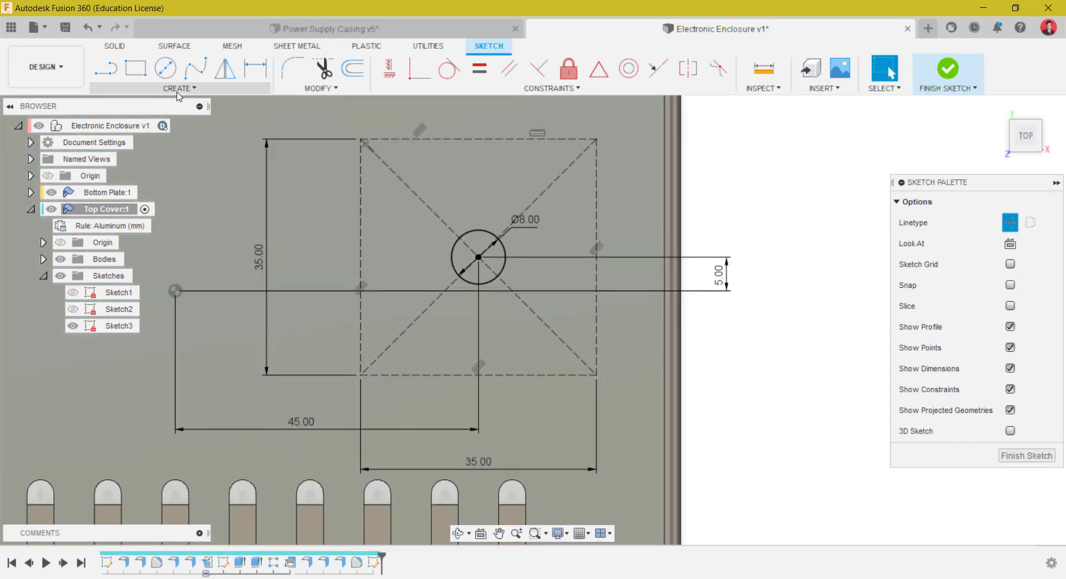
key(l)
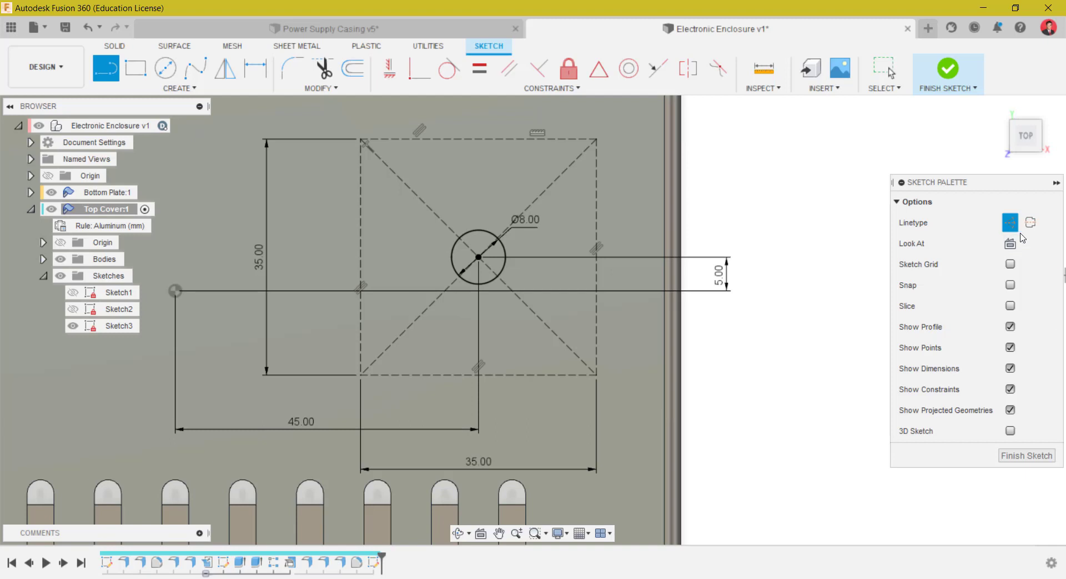
click(478, 257)
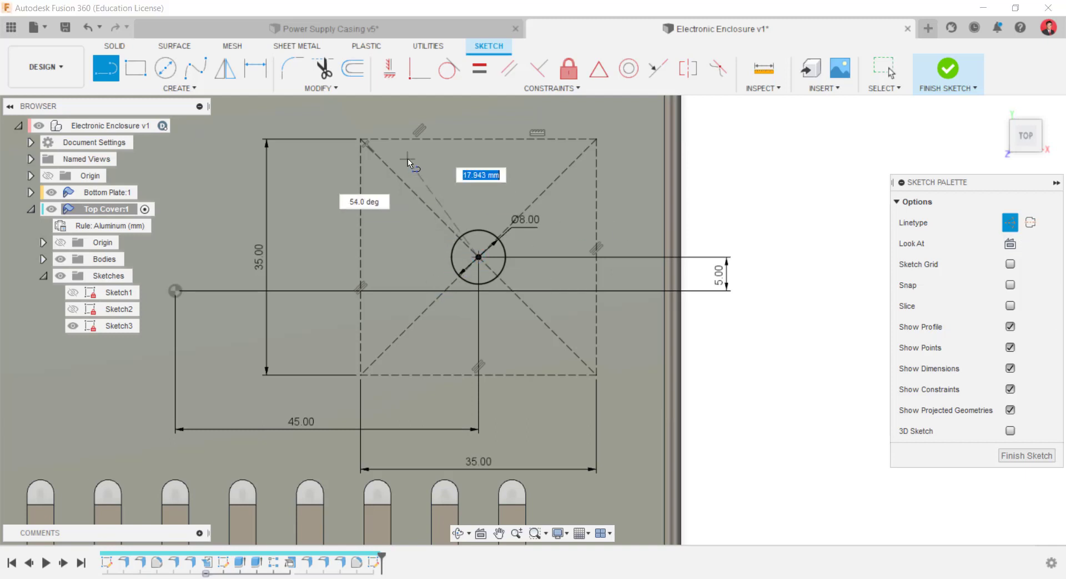
click(408, 161)
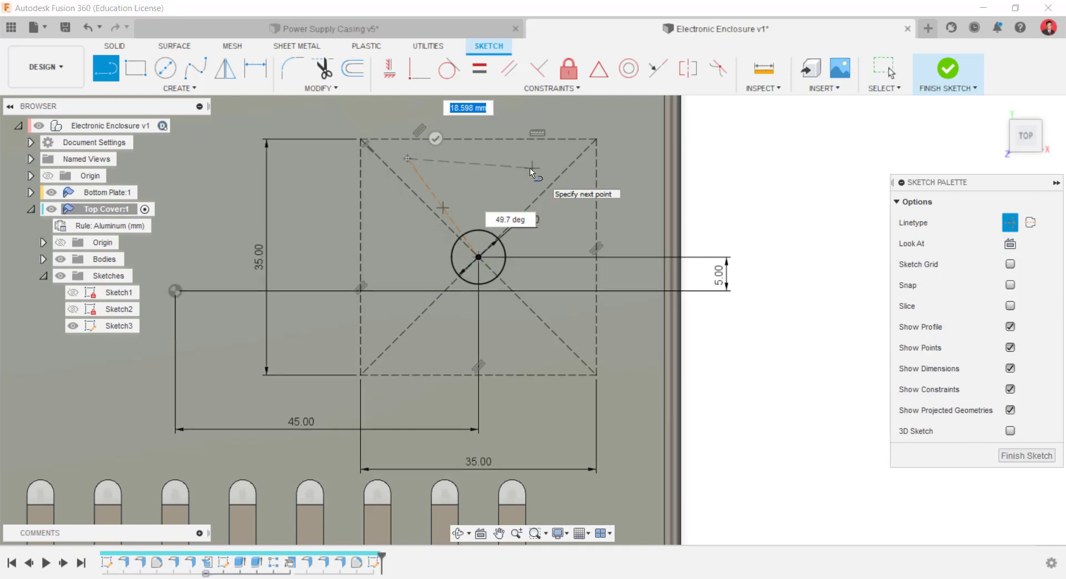
key(Escape)
key(l)
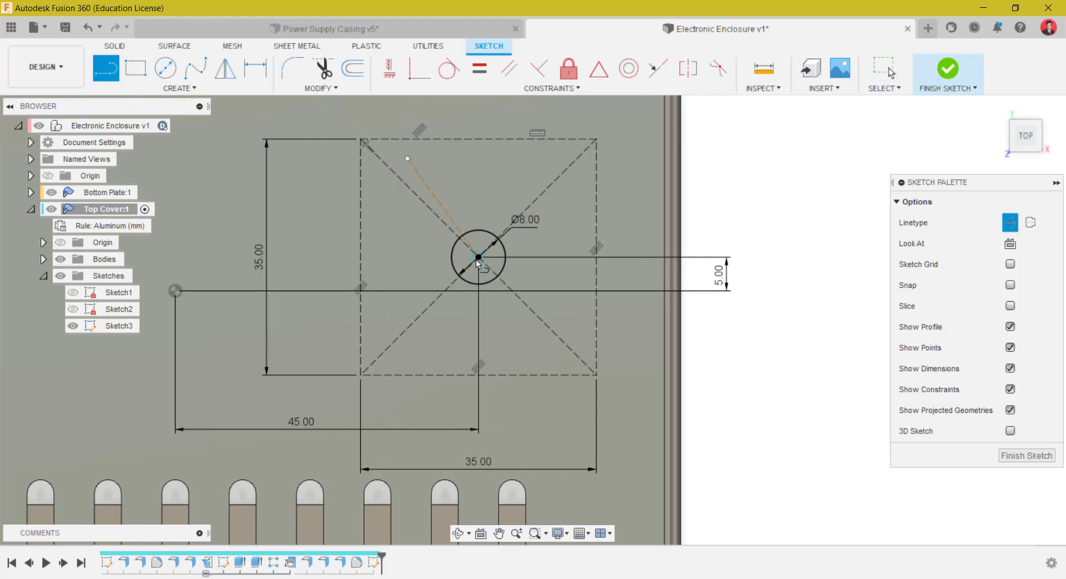
click(478, 256)
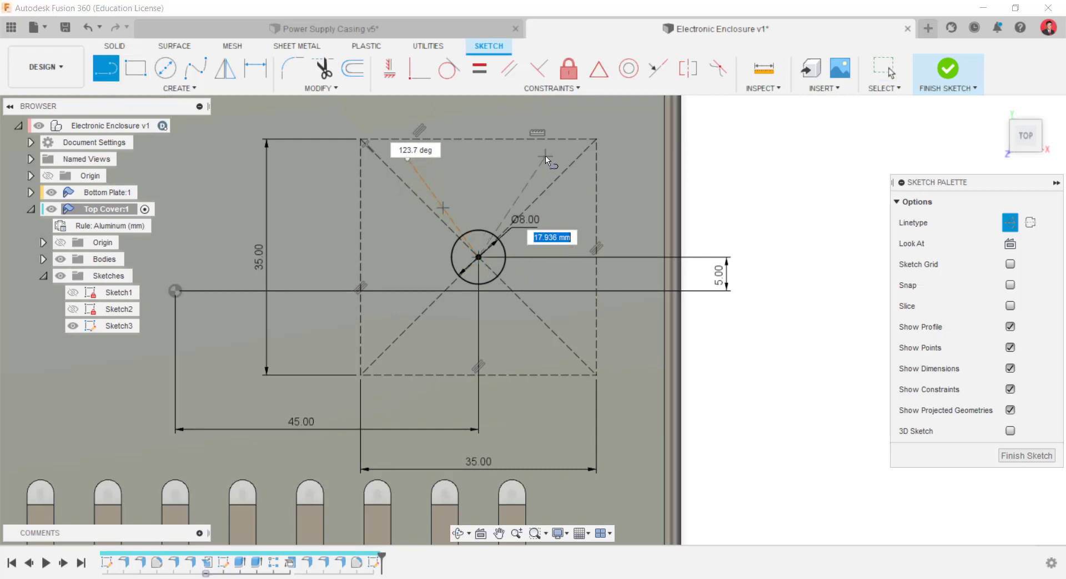
click(544, 156)
key(Escape)
- Draw a vertical construction line from the circle's centre to the midpoint of the rectangle's upper edge
scroll(538, 290, up, 4)
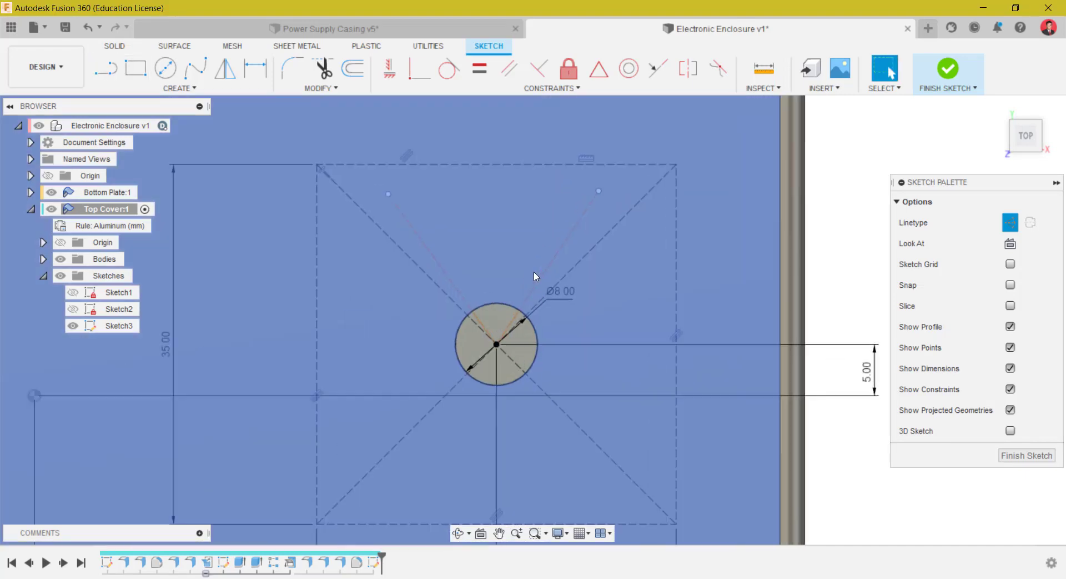
middle_drag(853, 160, 846, 191)
scroll(847, 192, up, 1)
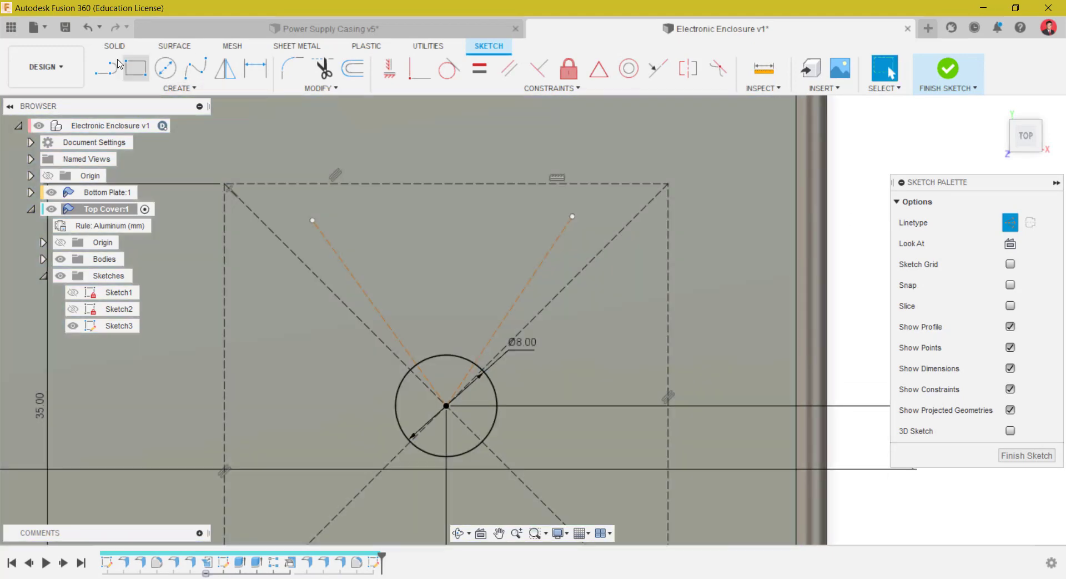
click(116, 65)
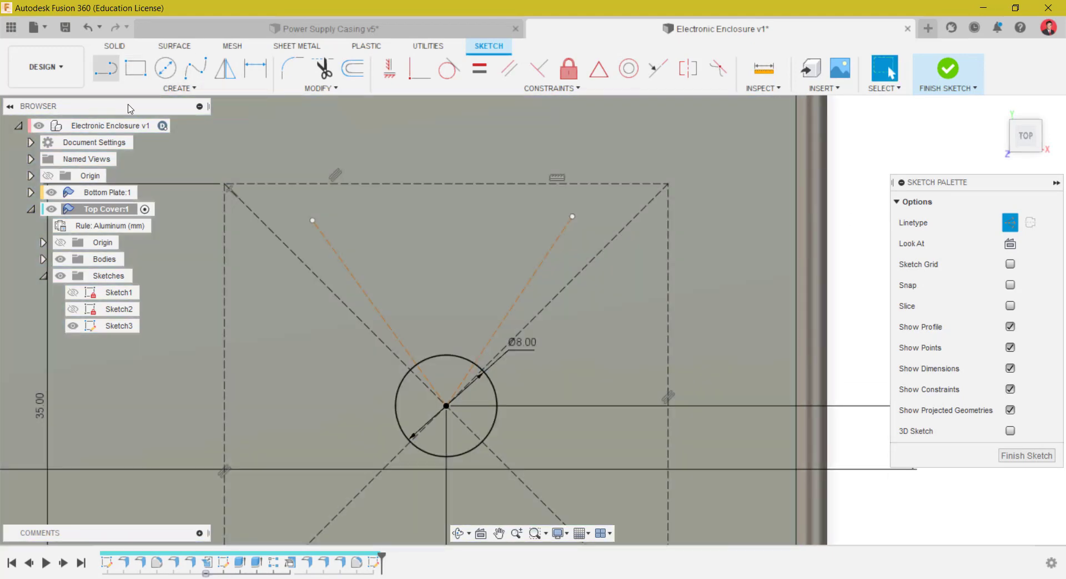
click(446, 405)
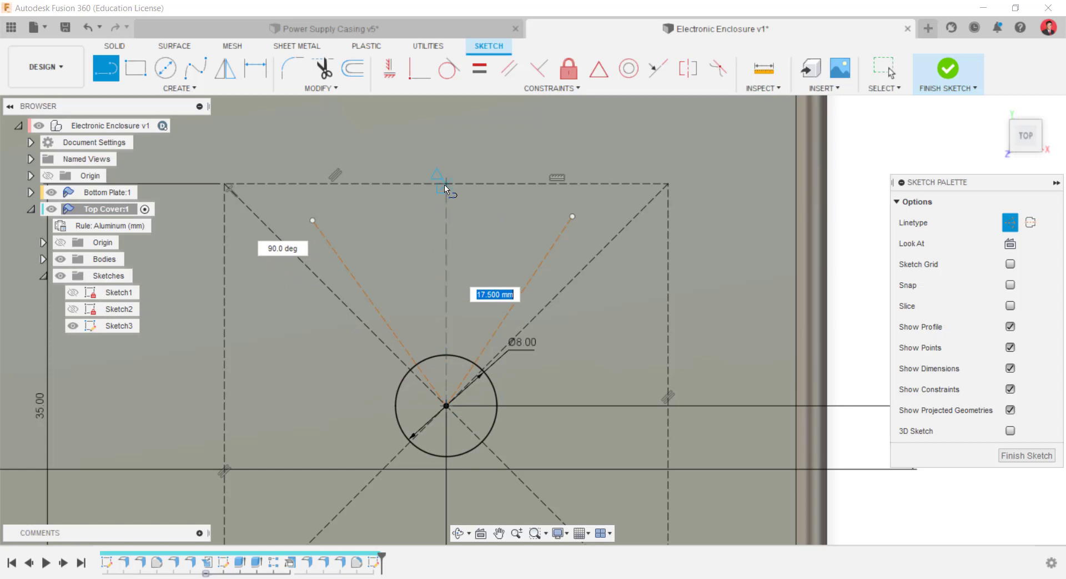
click(447, 189)
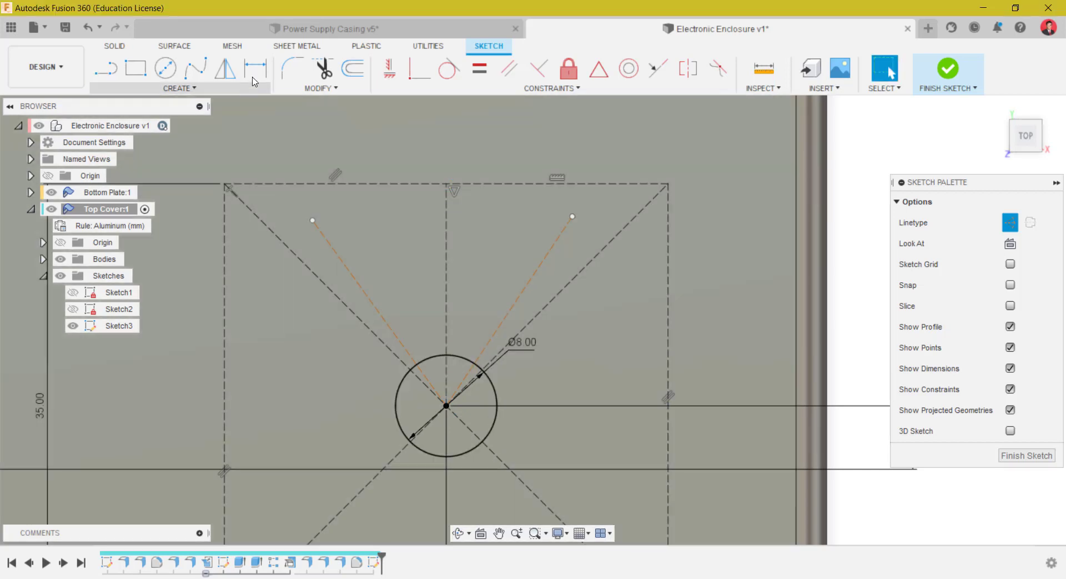
- Dimension the angle between the left slanted line and the vertical construction line as 30 degrees
key(d)
click(370, 303)
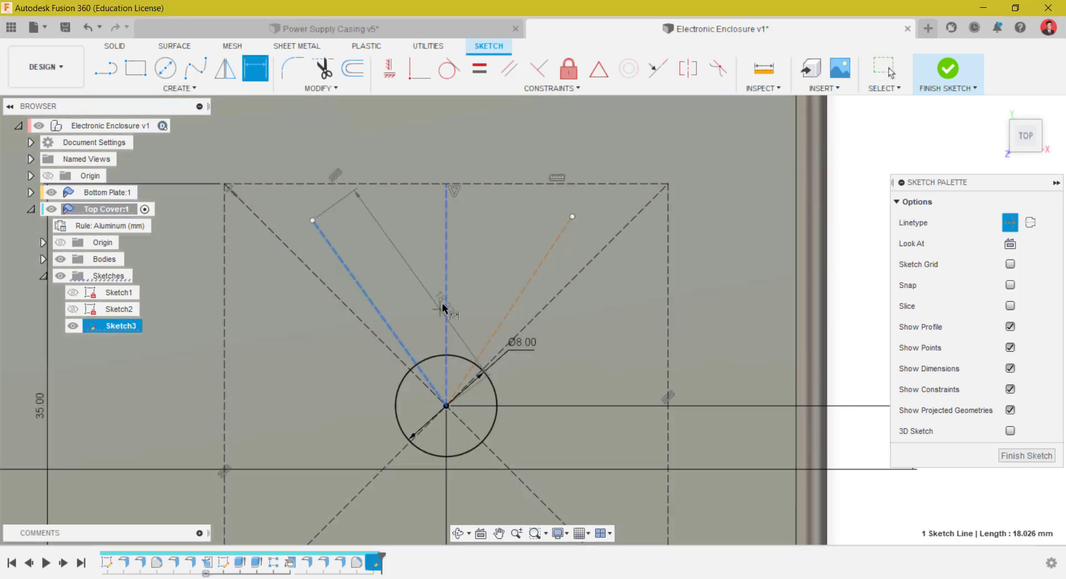
click(445, 306)
click(414, 314)
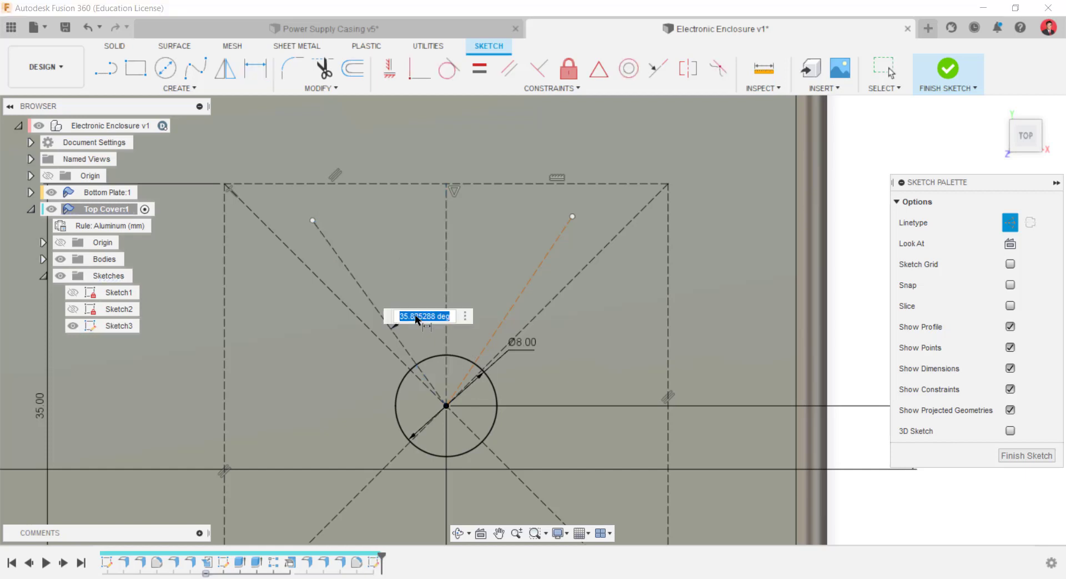
key(Return)
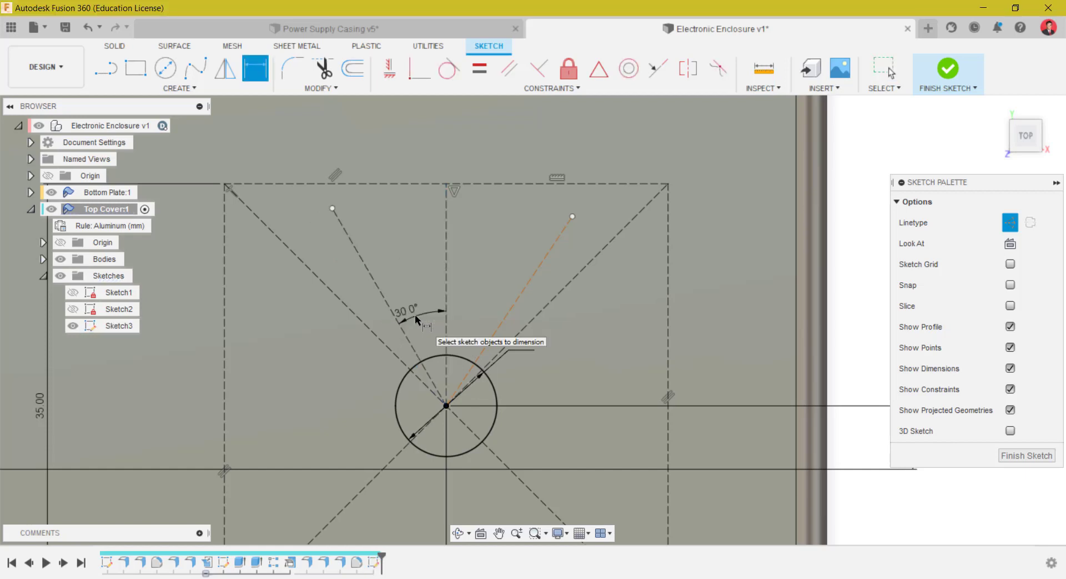
- Dimension the angle between the right slanted line and the vertical line, linking it to the left 30-degree angle dimension (d73)
click(445, 295)
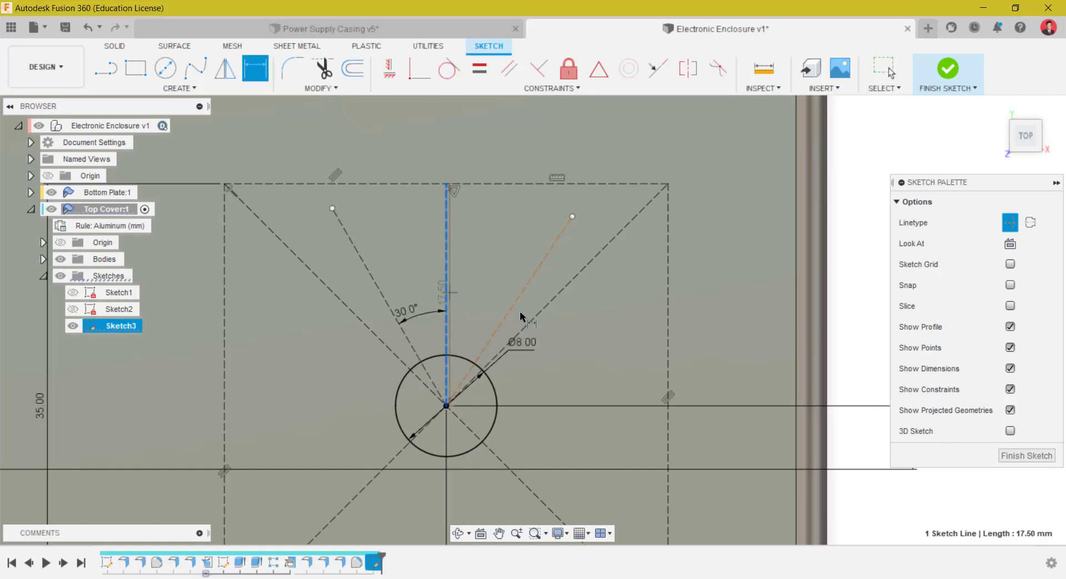
click(507, 315)
key(Escape)
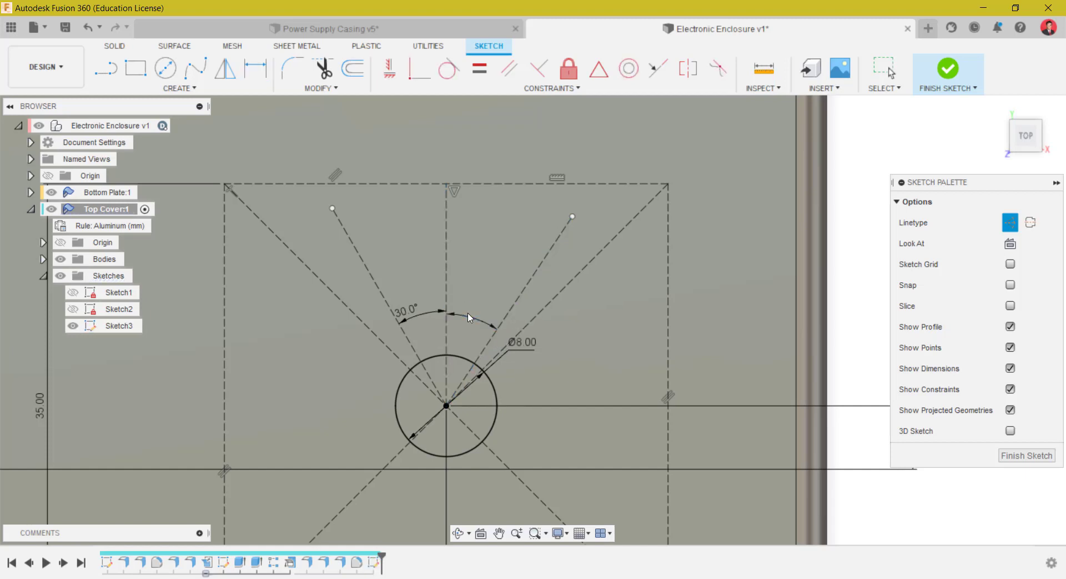
double_click(411, 311)
text(d73)
key(Return)
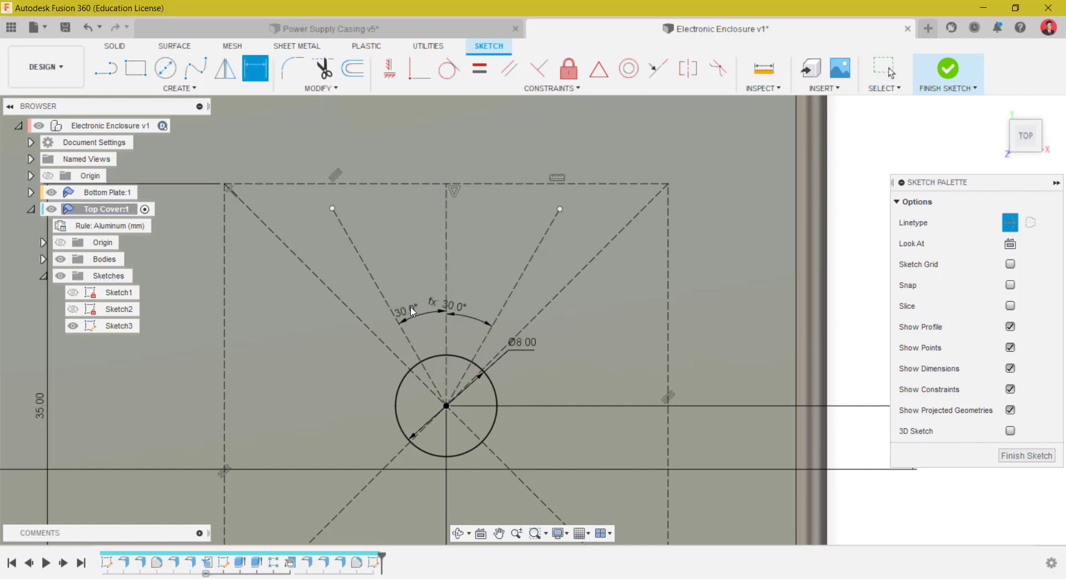
- Apply an Equal constraint to the two slanted construction lines
click(479, 68)
click(362, 256)
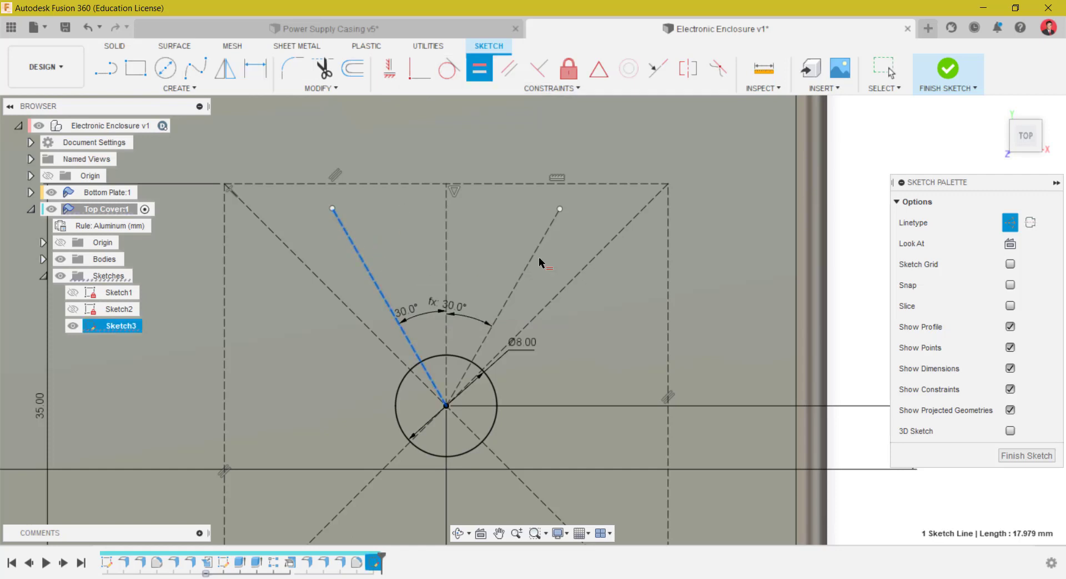
click(547, 236)
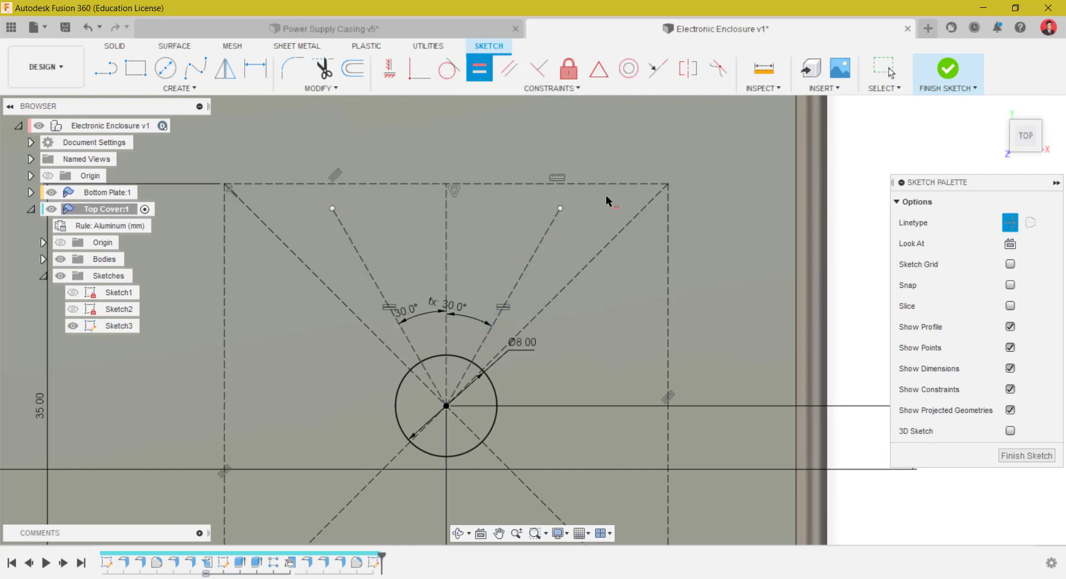
right_click(847, 162)
click(885, 167)
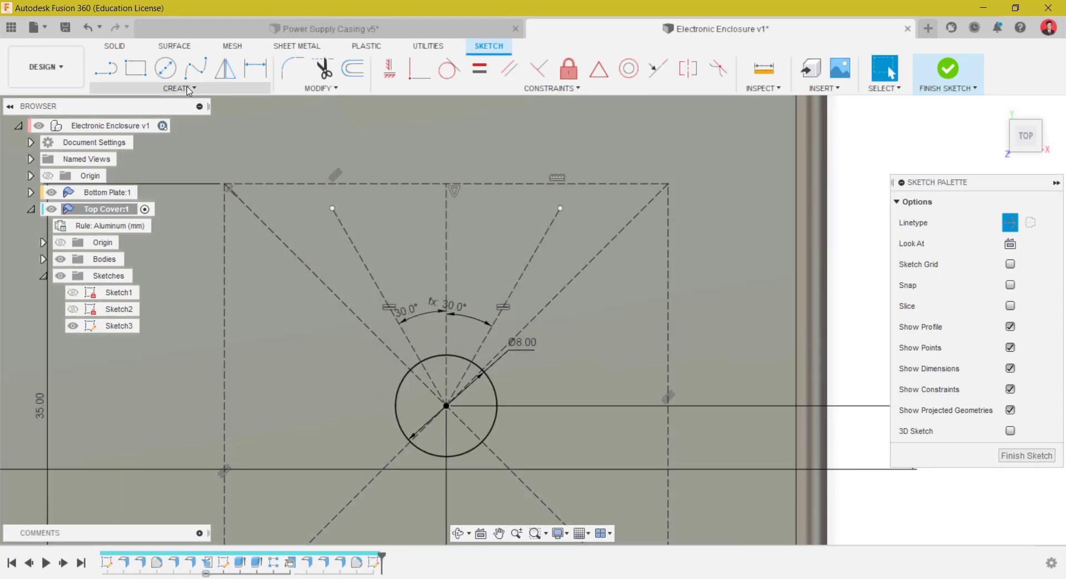
- Draw a solid-line Center Point Arc Slot about 1.5 mm wide, centred on the circle and spanning the ends of the two slanted lines
click(189, 88)
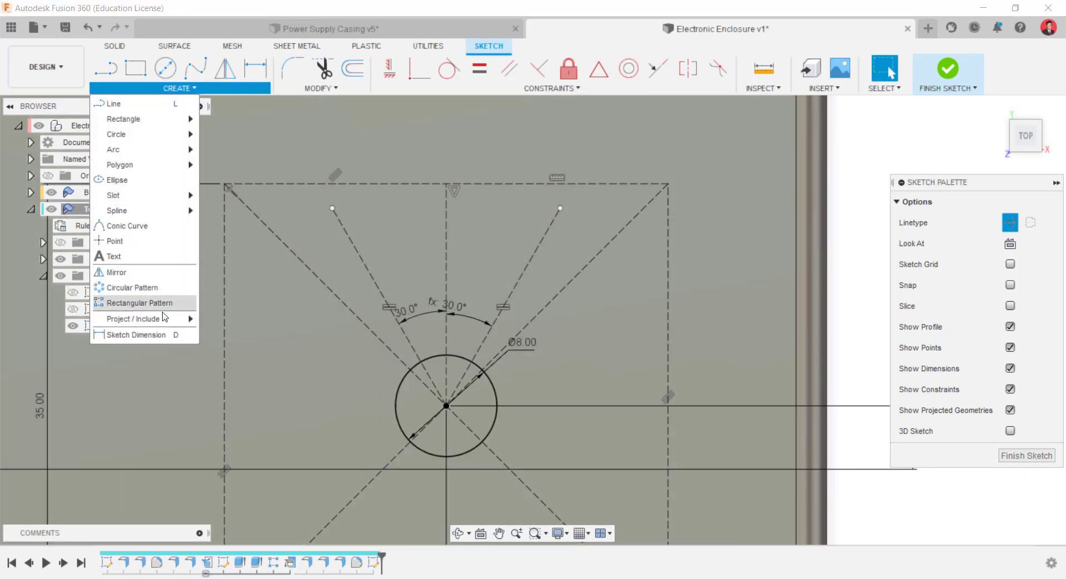
mouse_move(161, 195)
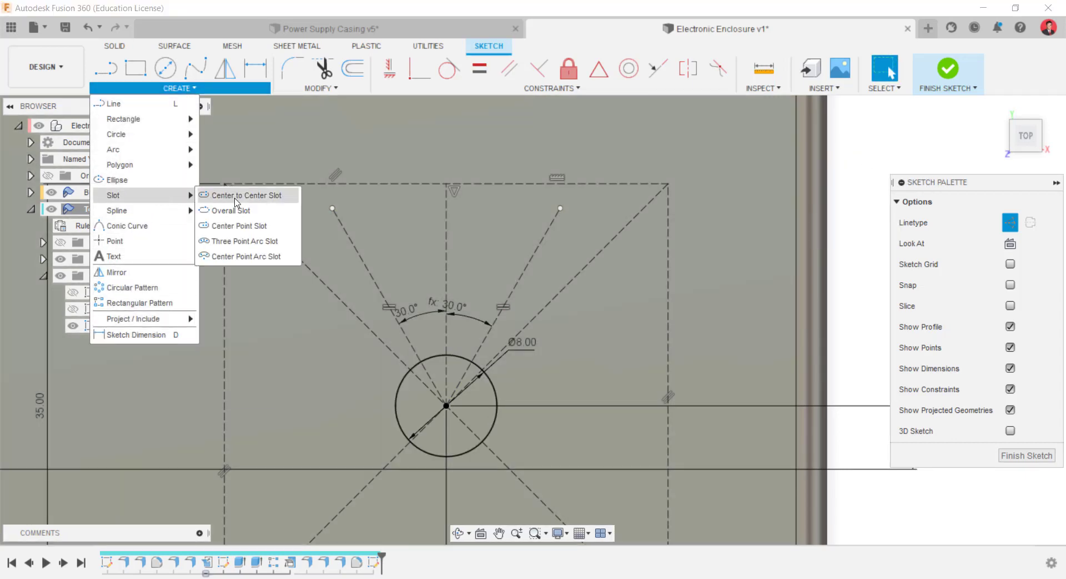
click(247, 257)
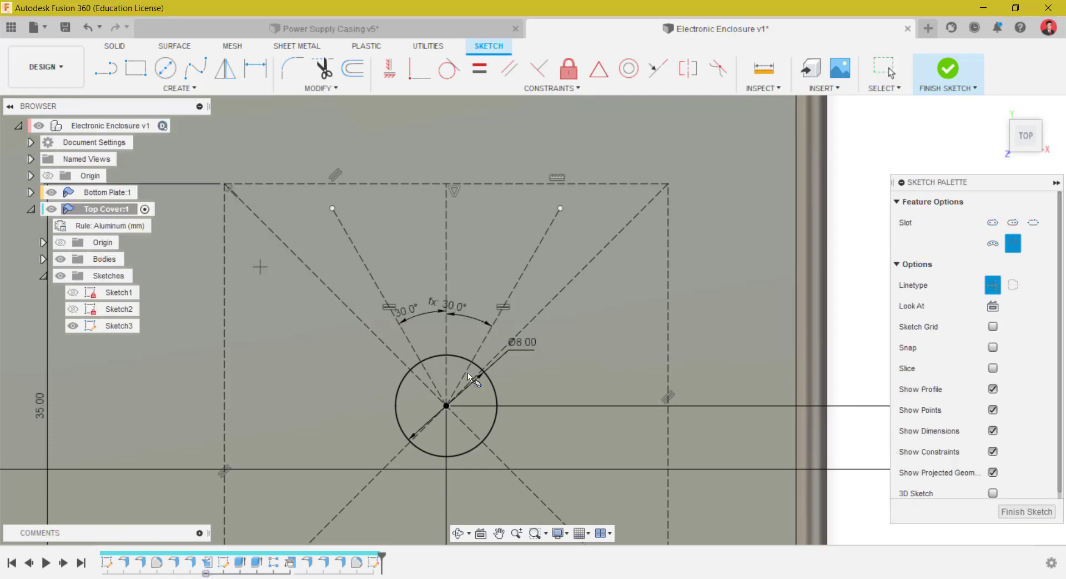
click(446, 405)
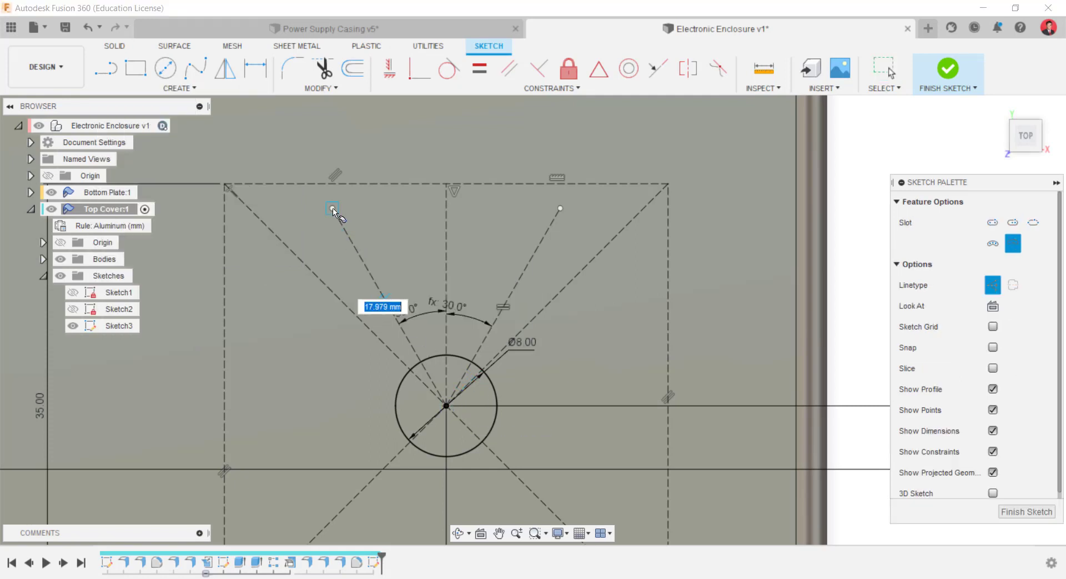
click(332, 210)
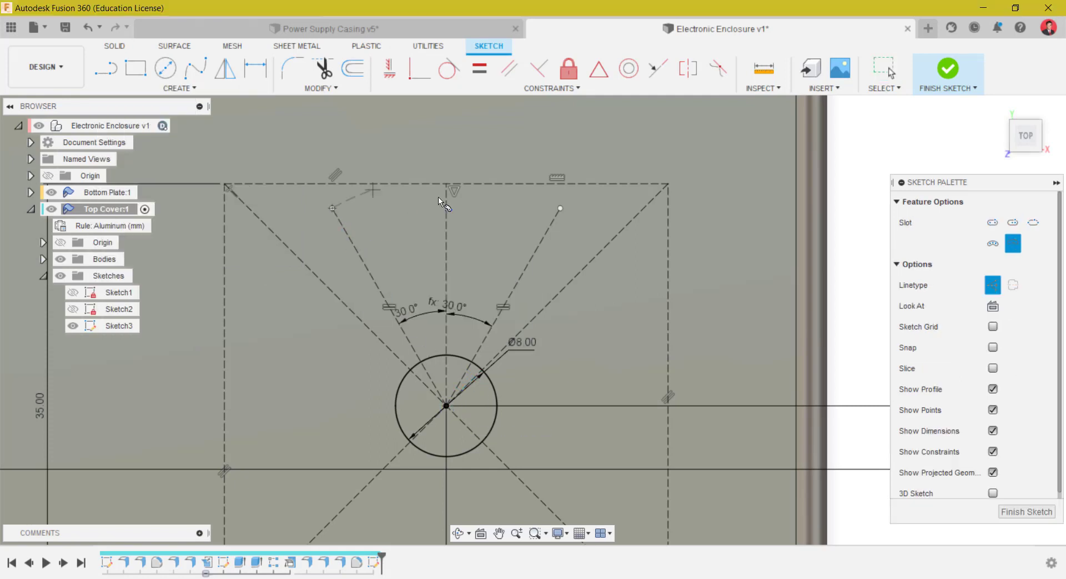
click(560, 209)
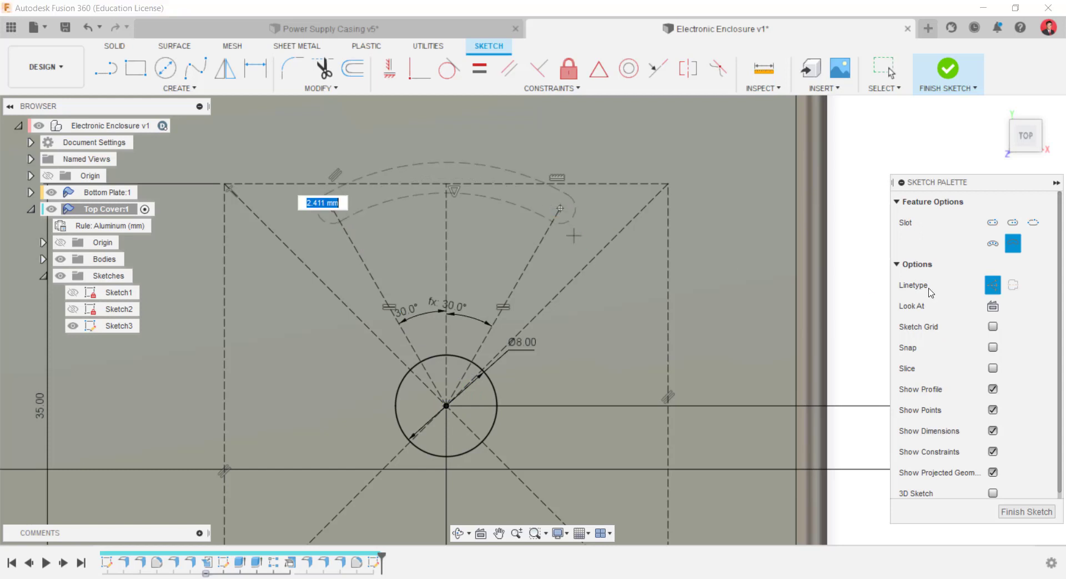
click(993, 287)
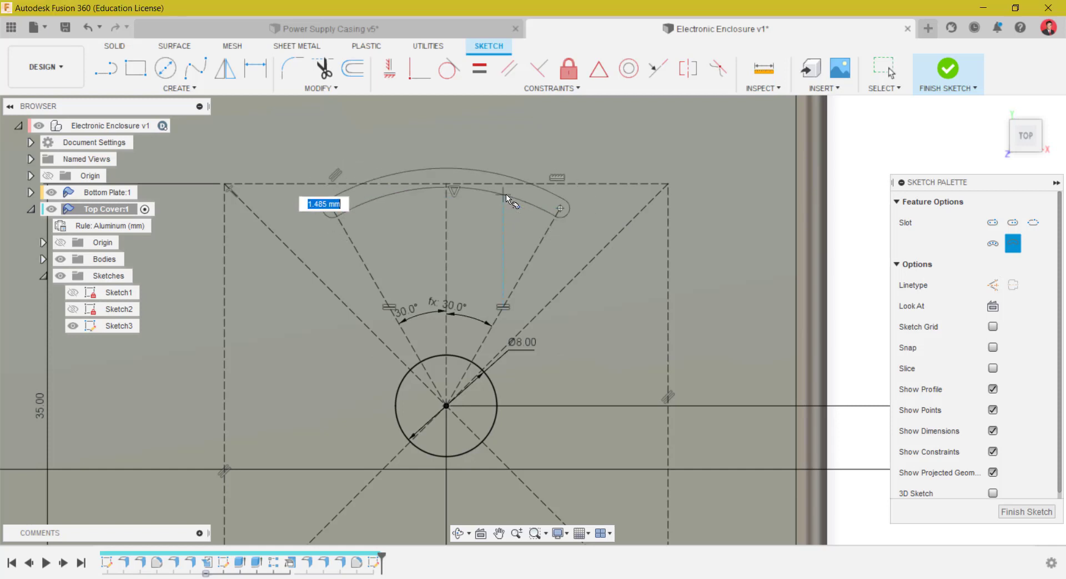
key(Return)
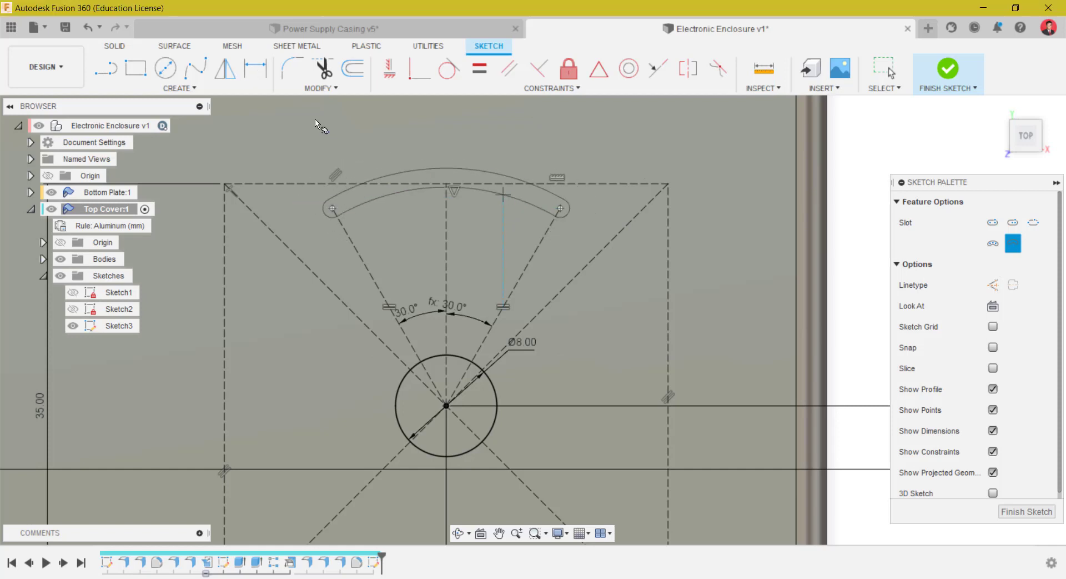
- Dimension the arc slot's right rounded end with a radius of 1.5 mm
click(256, 68)
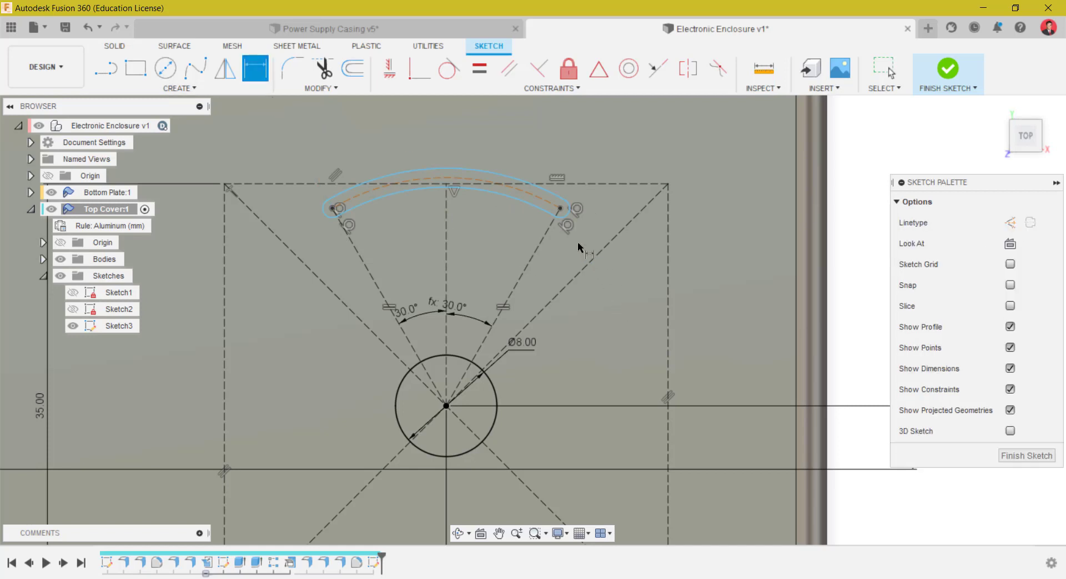
click(571, 206)
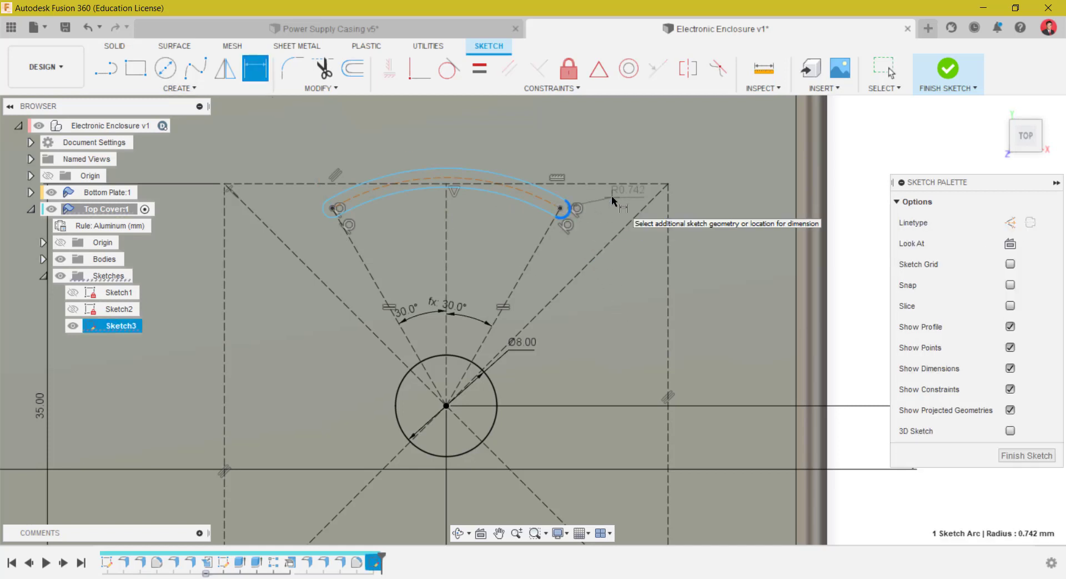
click(657, 232)
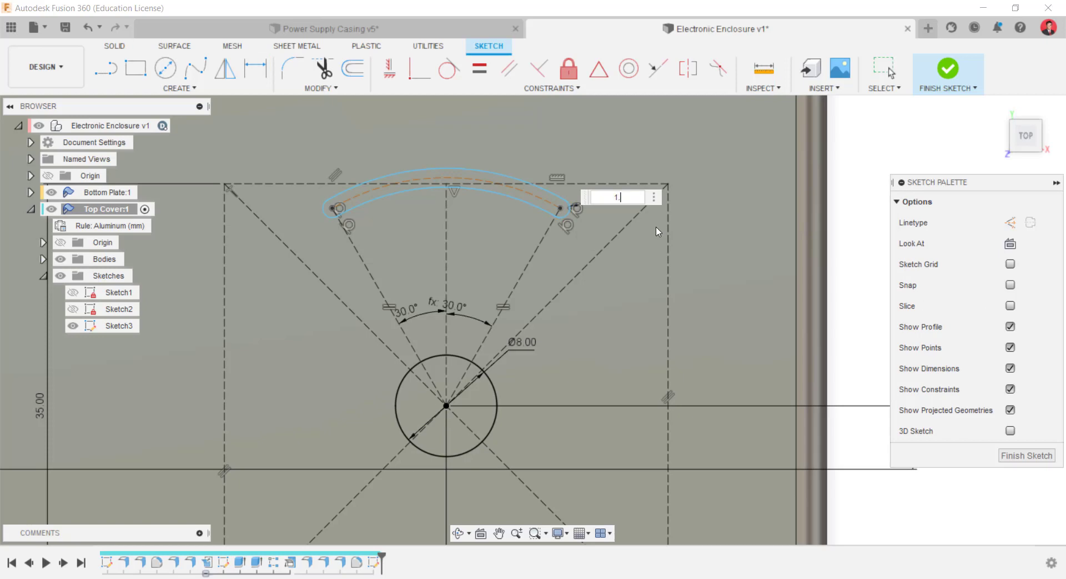
text(1.5)
key(Return)
key(Escape)
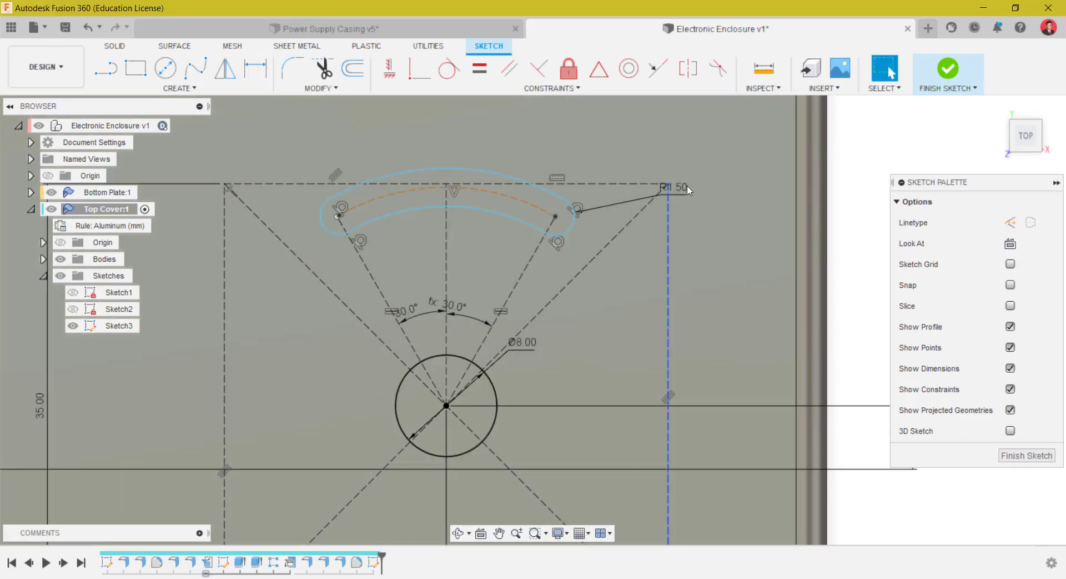
- Change the radius of the slot's right rounded end to 1.2 mm
double_click(684, 189)
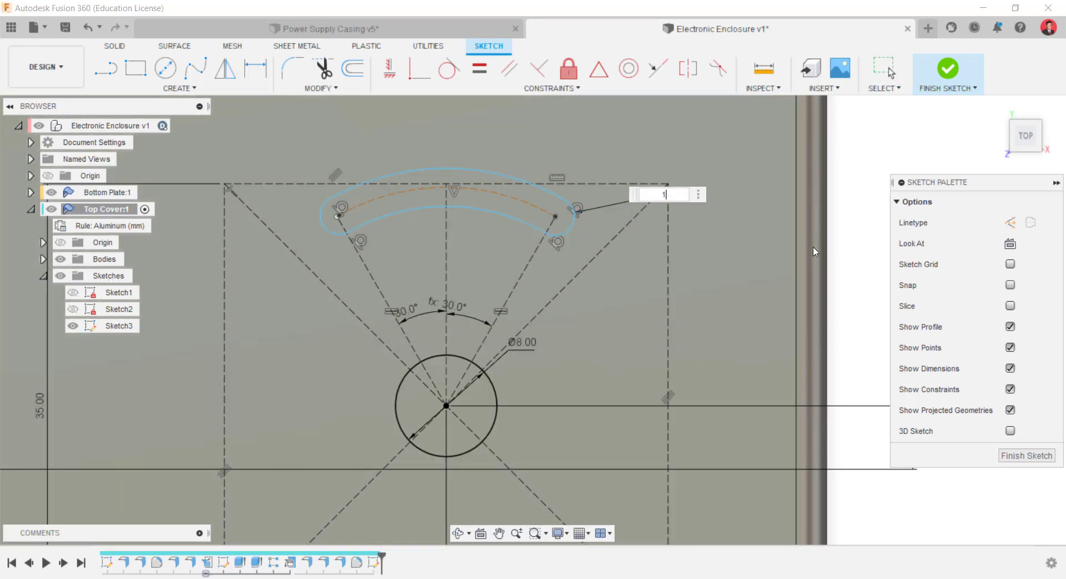
key(Return)
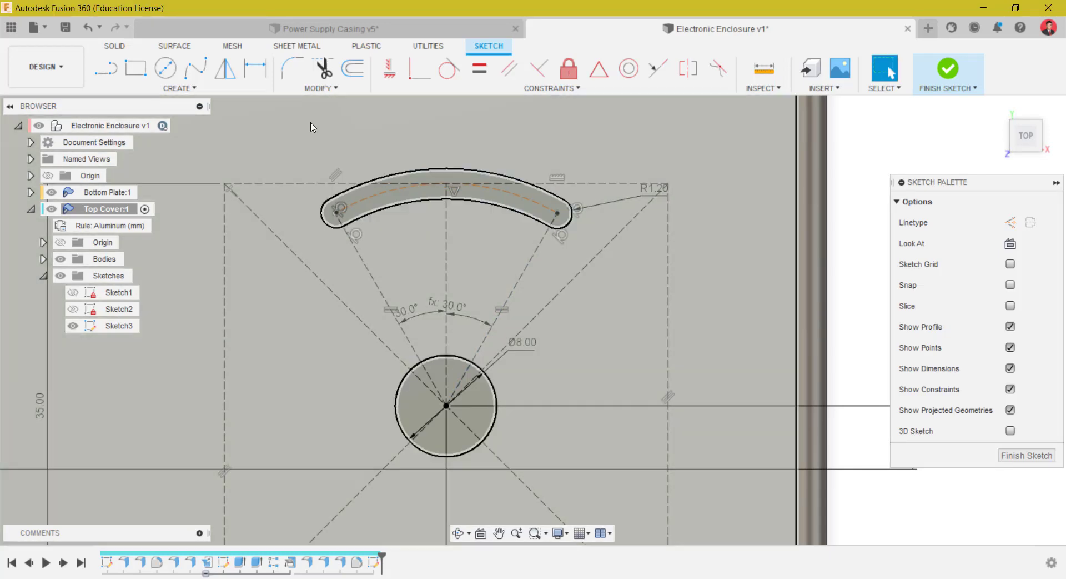
key(d)
key(Escape)
- Pull the slot's centre arc inward within the square and dimension its radius as 16 mm
mouse_move(399, 208)
mouse_down()
mouse_move(401, 223)
mouse_move(406, 215)
mouse_up()
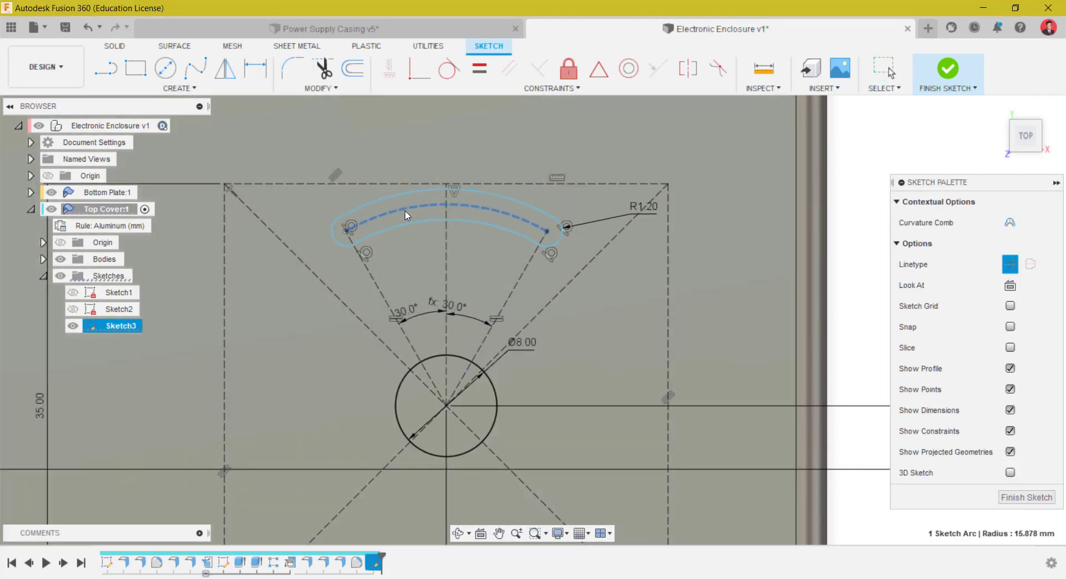
key(Escape)
key(d)
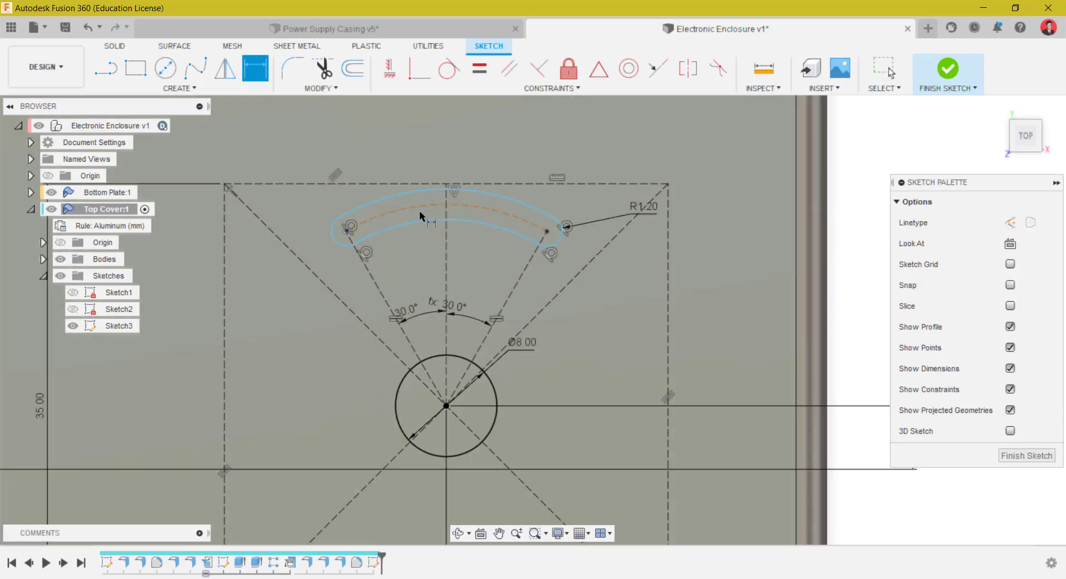
click(414, 206)
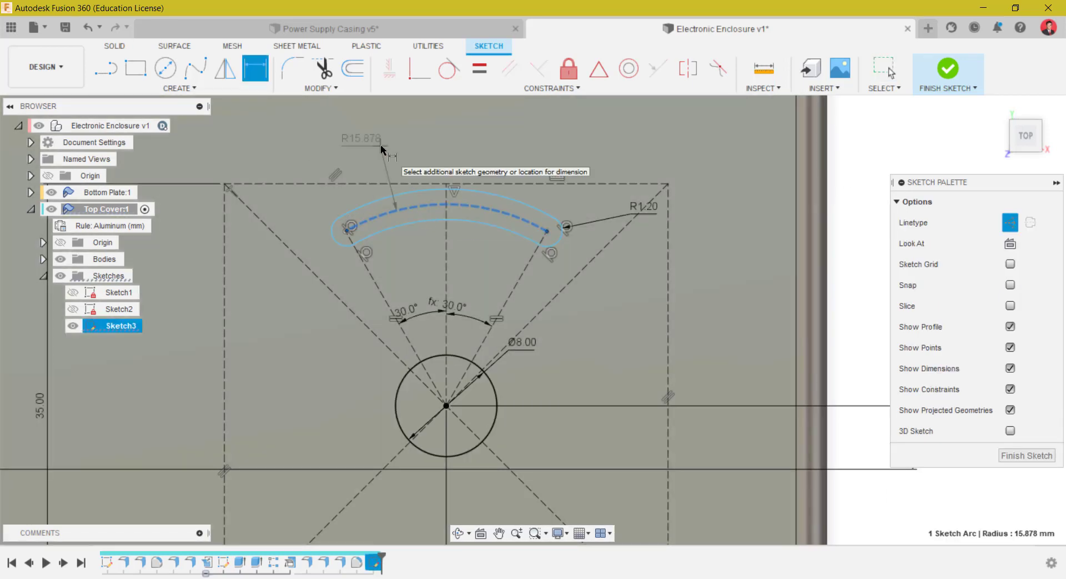
click(585, 180)
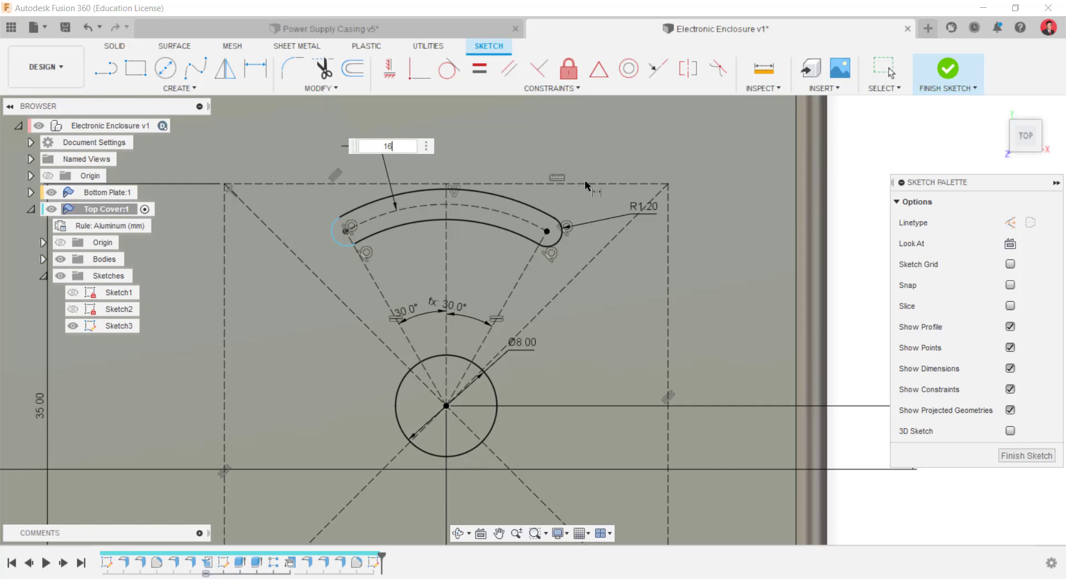
key(Return)
key(Escape)
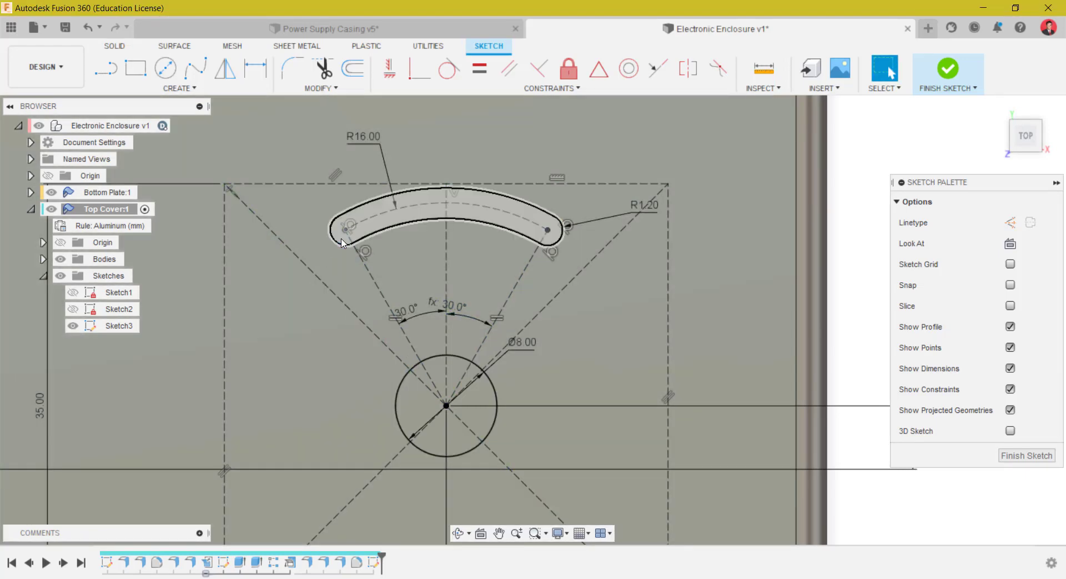
- Pull the slot's left end away from the slanted line and attach its centre point to the line's endpoint with a Coincident constraint
click(343, 243)
drag(347, 253, 356, 245)
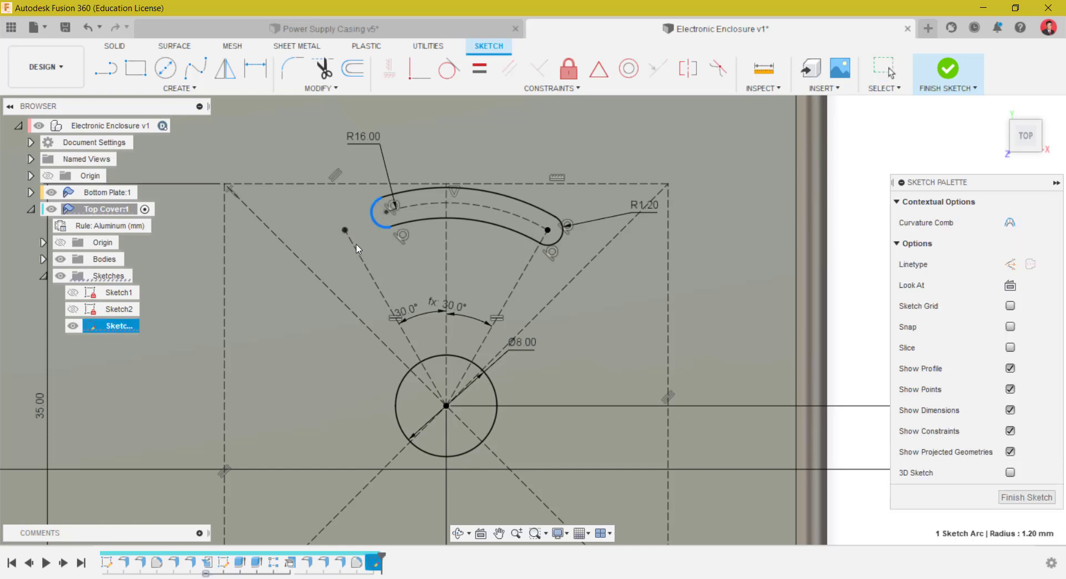
click(887, 147)
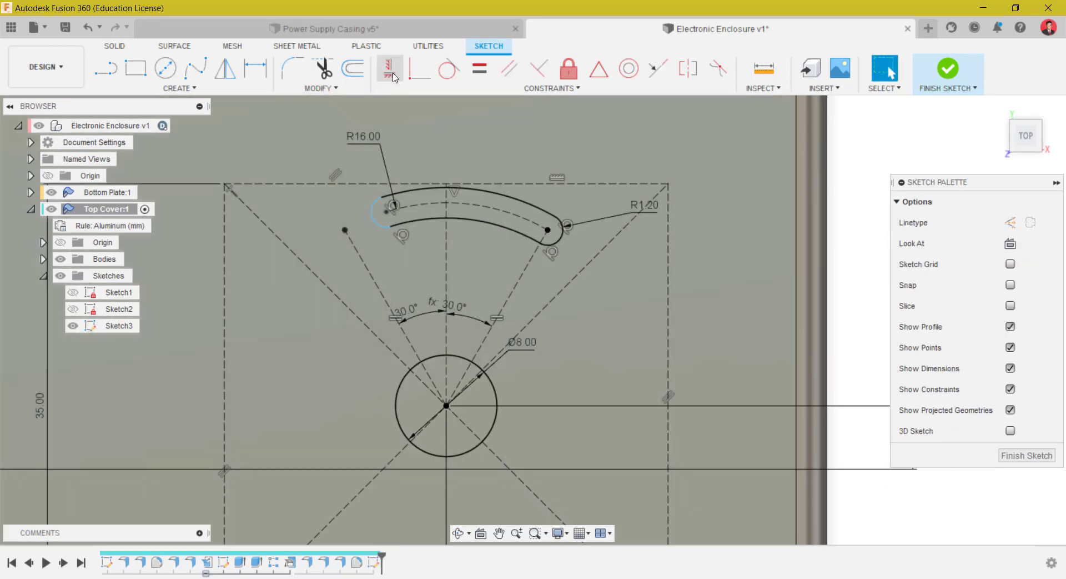
click(386, 211)
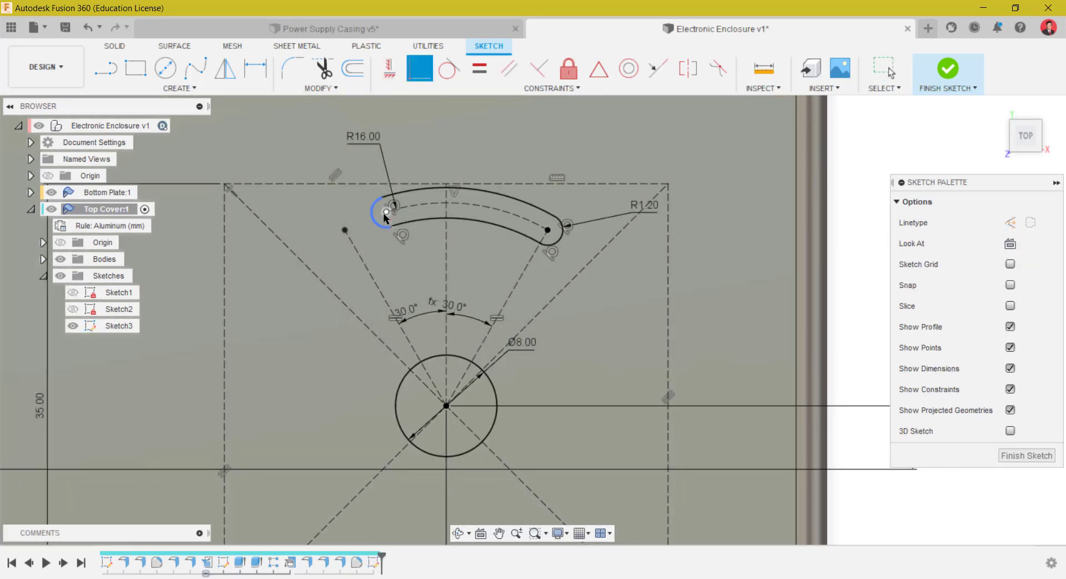
click(345, 229)
key(Escape)
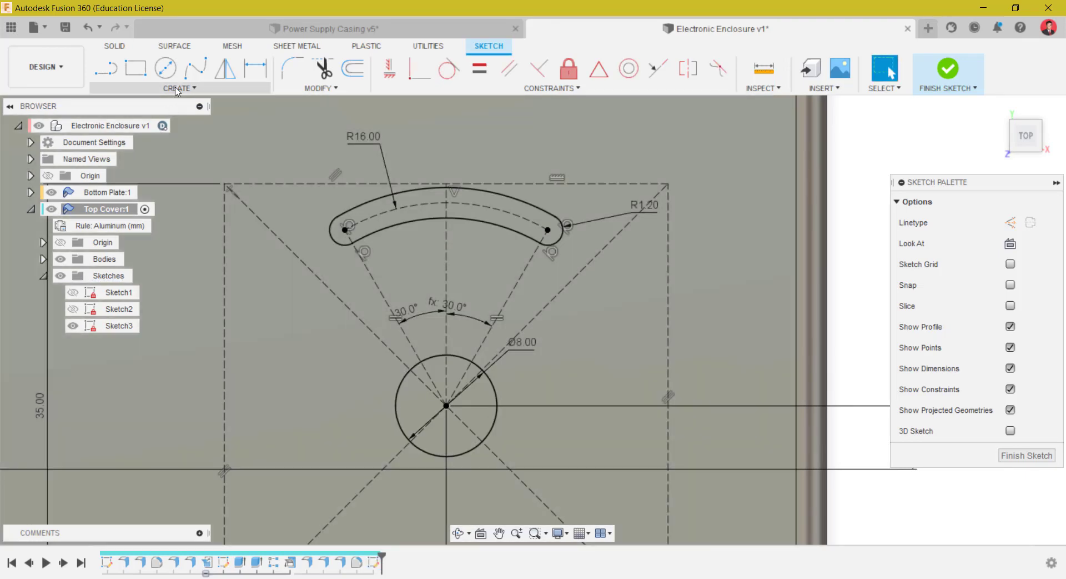
- Draw a second Center Point Arc Slot below the first, about 11.8 mm from the circle's centre, spanning the two slanted lines
click(177, 88)
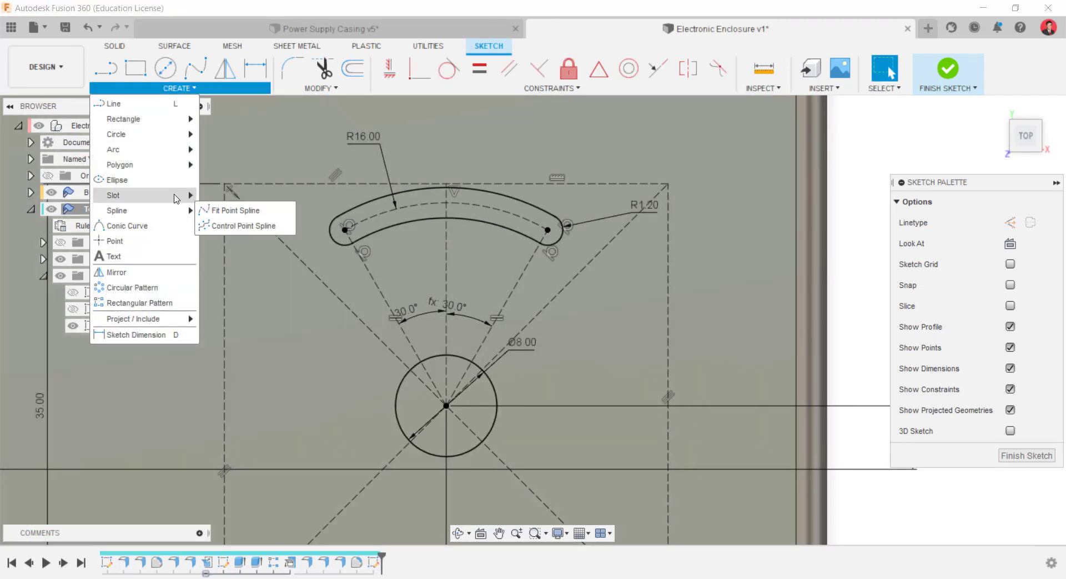
mouse_move(177, 198)
click(236, 257)
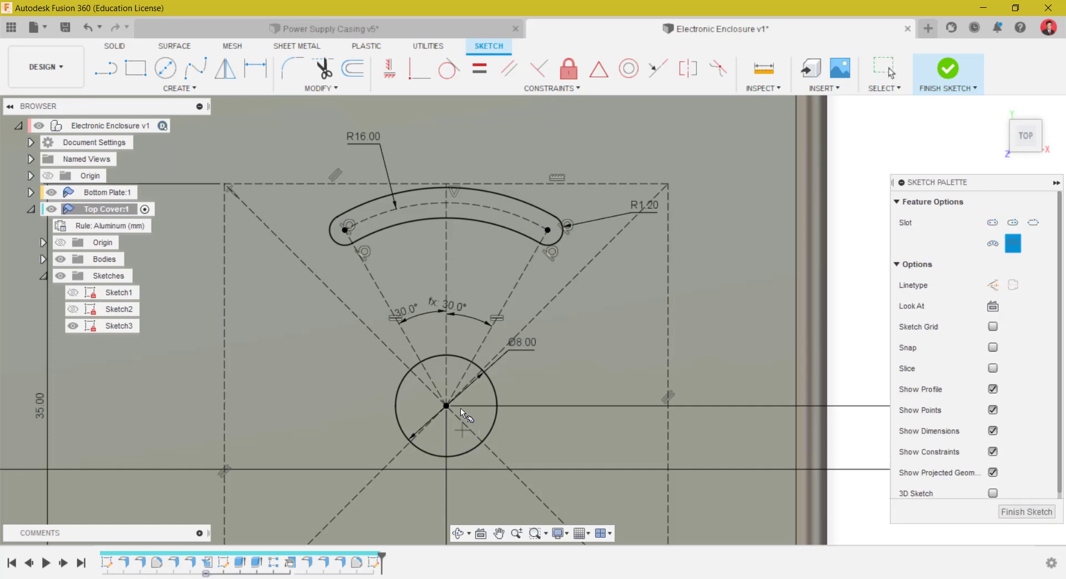
click(445, 405)
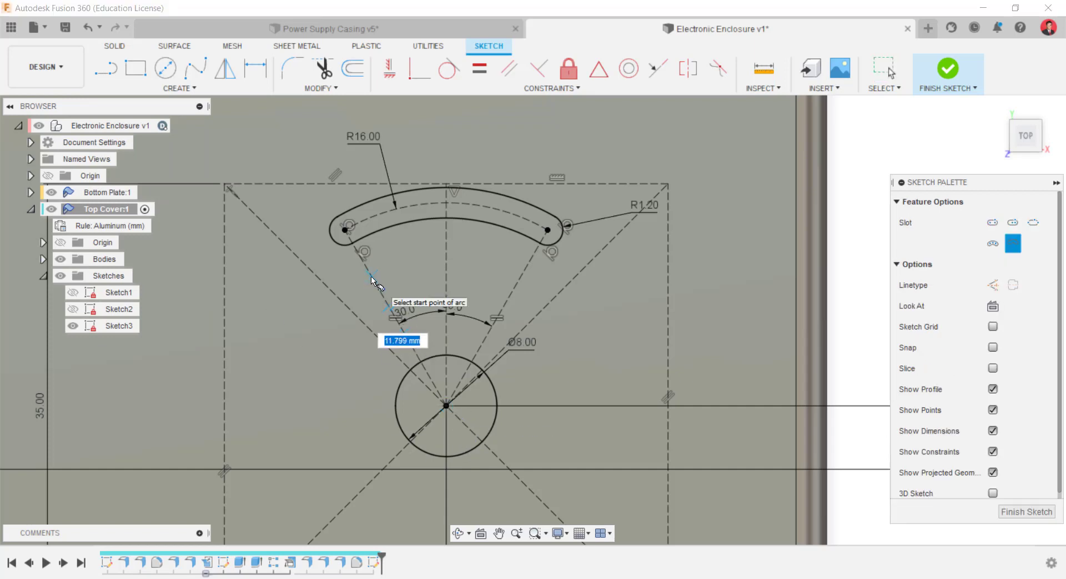
click(372, 276)
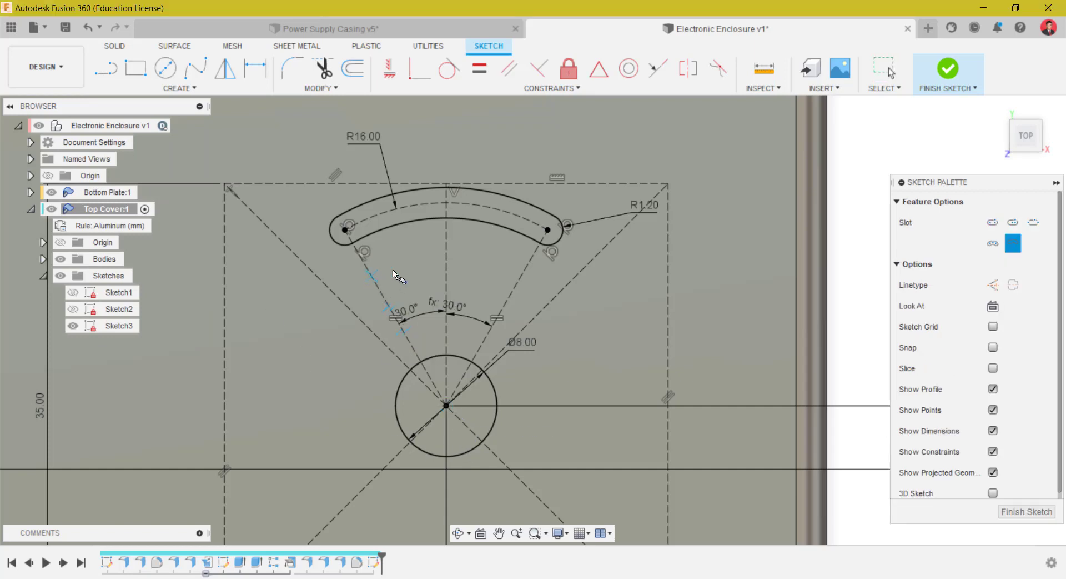
click(521, 277)
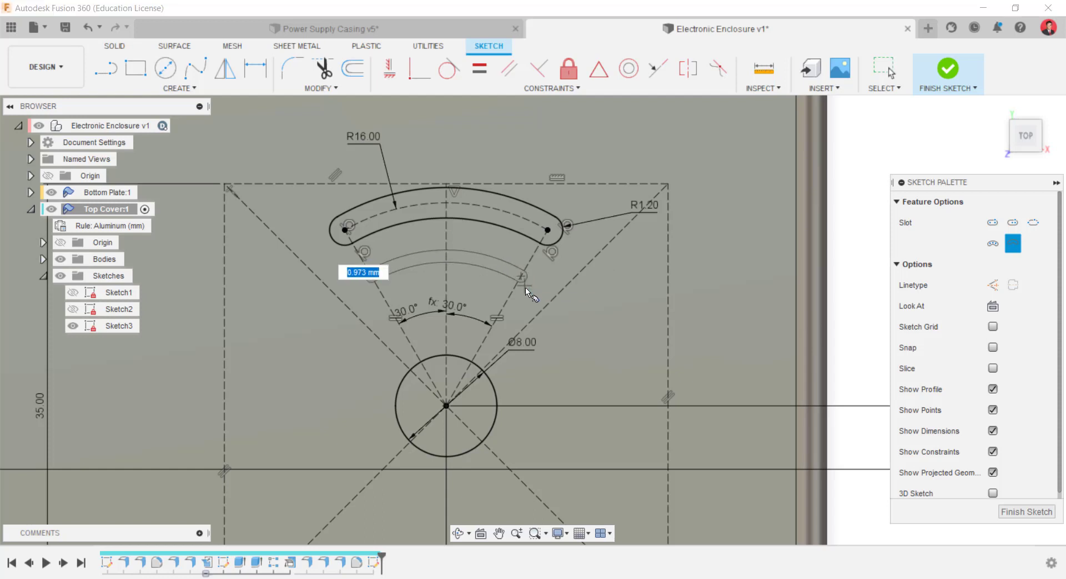
key(Return)
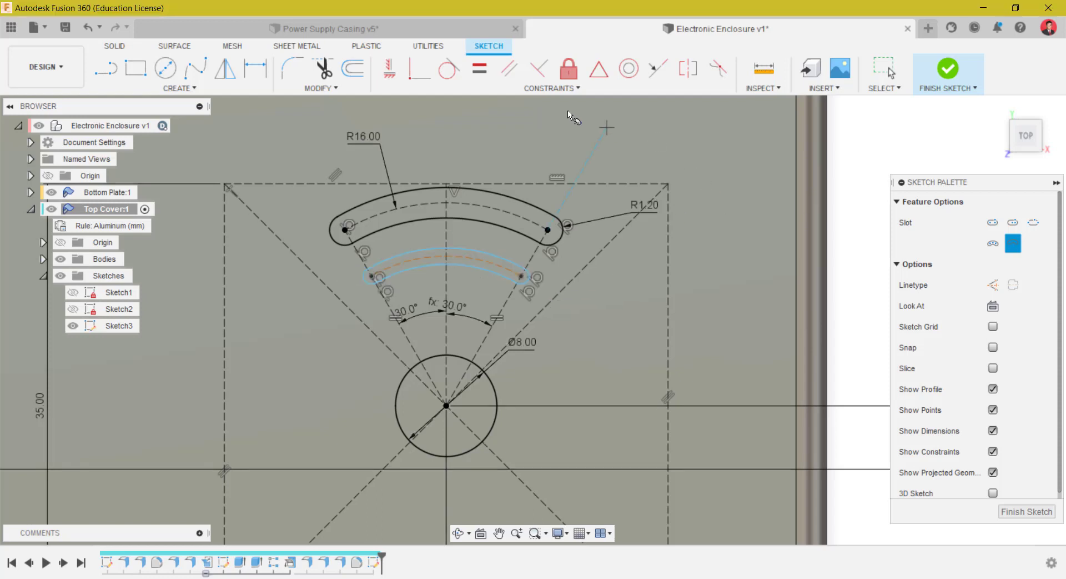
click(479, 69)
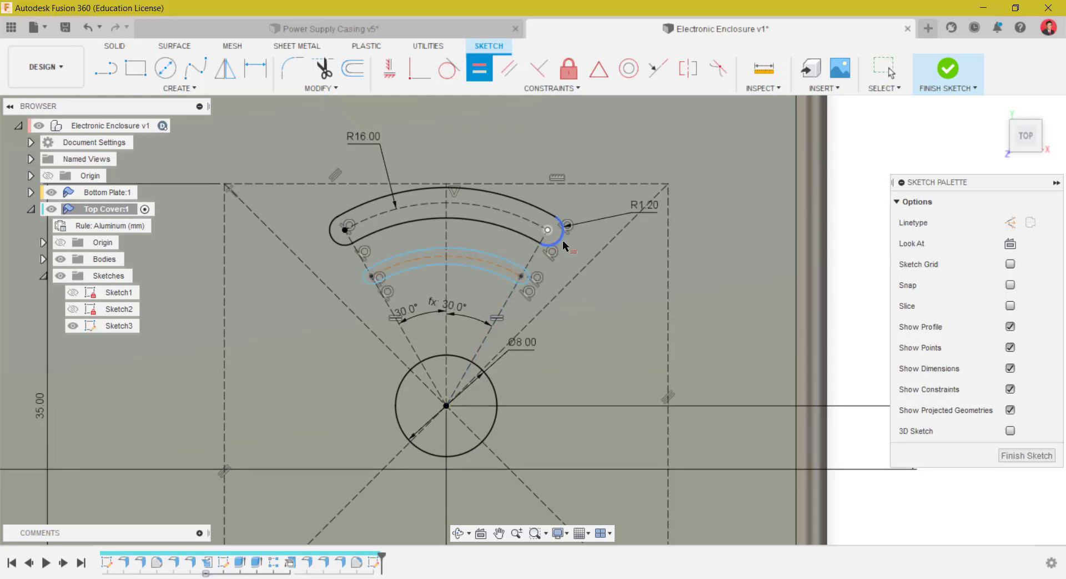
click(562, 241)
click(526, 271)
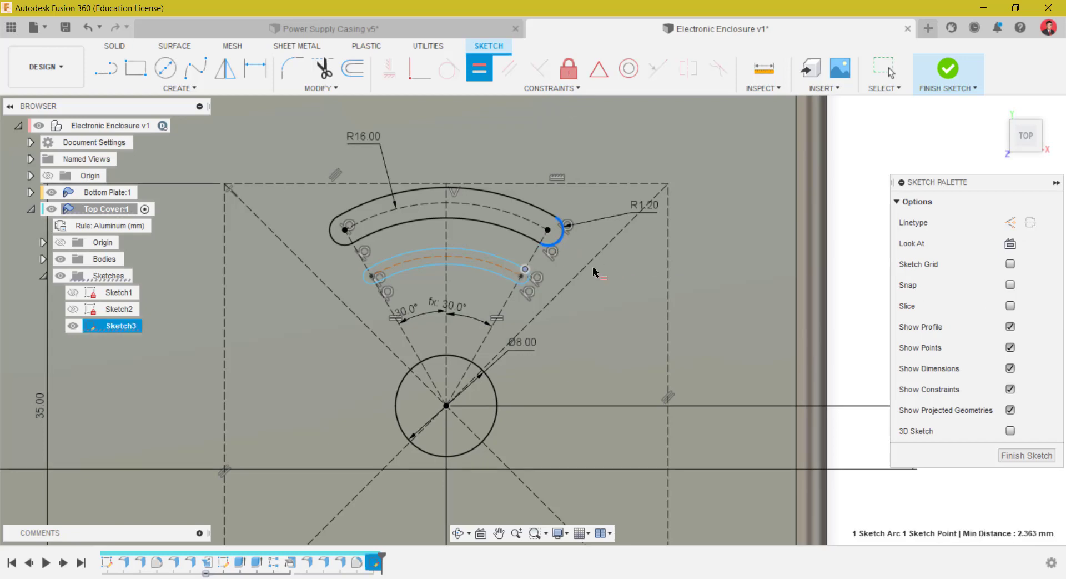
key(Escape)
- Apply an Equal constraint between the right rounded ends of the outer and second arc slots
click(478, 73)
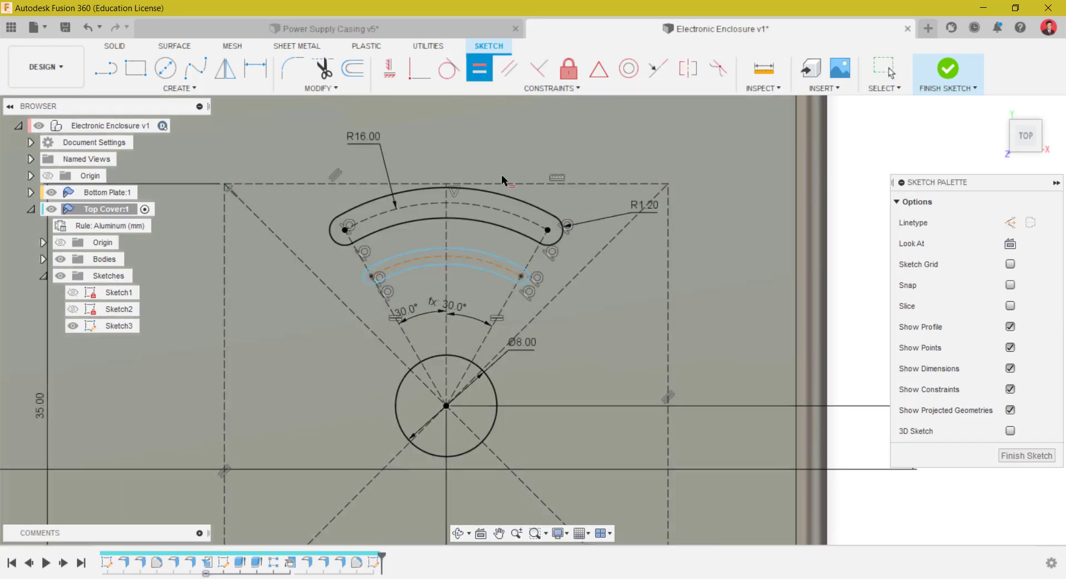
click(559, 245)
click(528, 278)
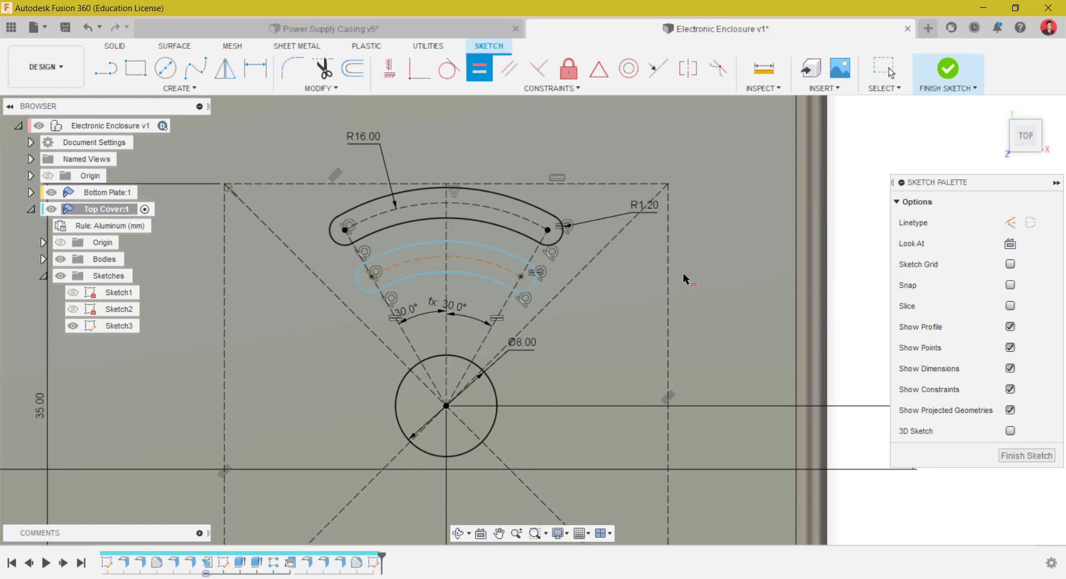
key(Escape)
- Dimension the distance between the two slots' centre arcs as 4 mm and place the dimension across the slots
click(255, 68)
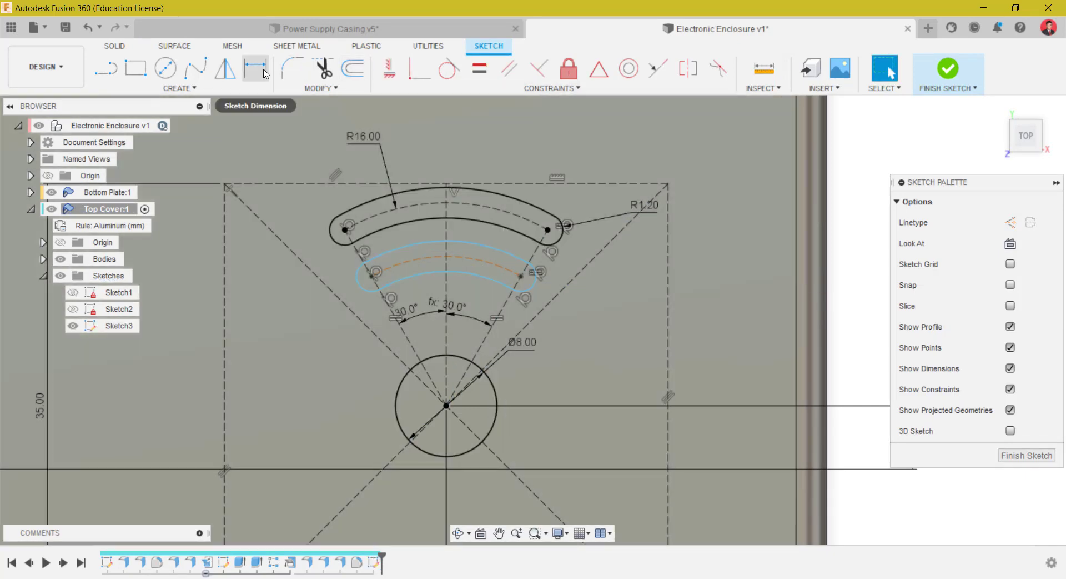
click(427, 259)
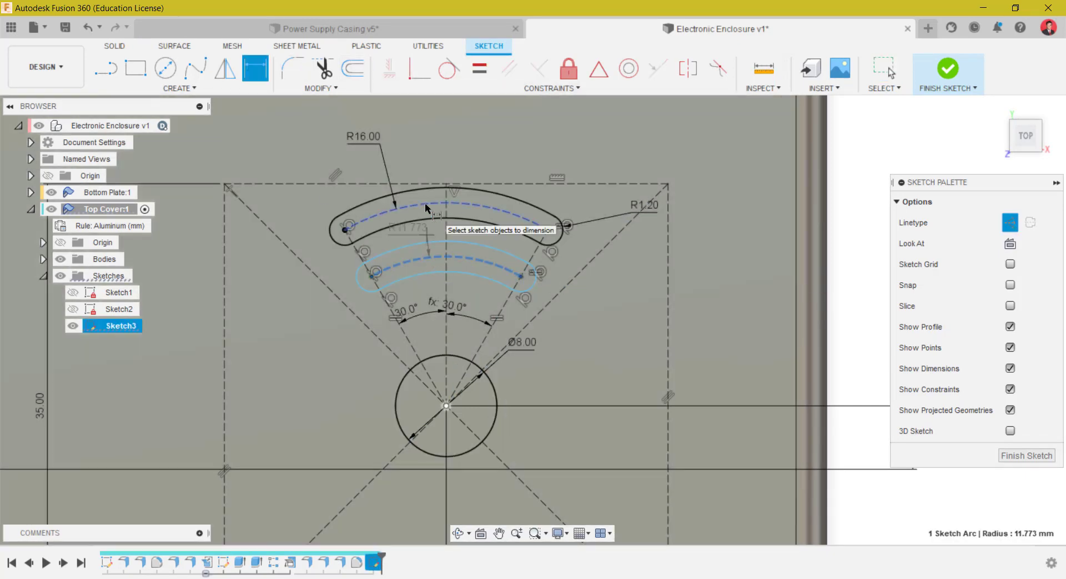
click(433, 205)
click(602, 281)
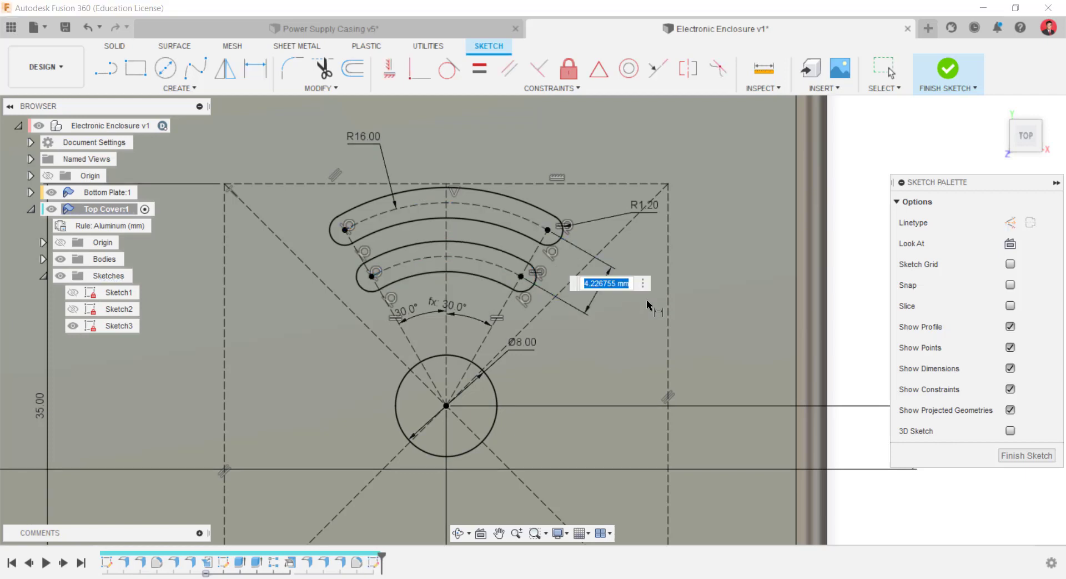
text(4)
key(Return)
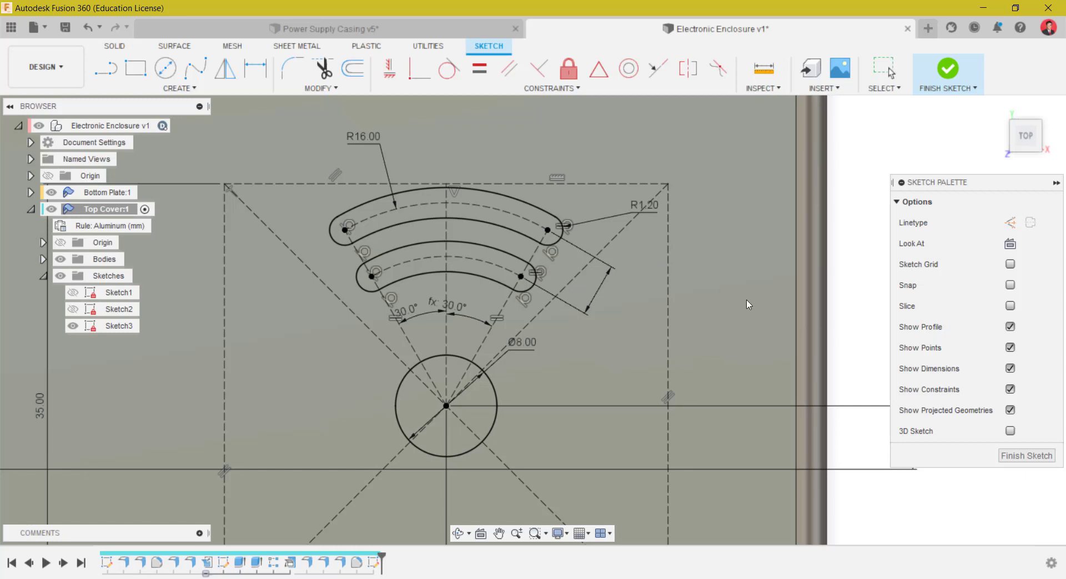
key(d)
key(Escape)
drag(586, 293, 490, 240)
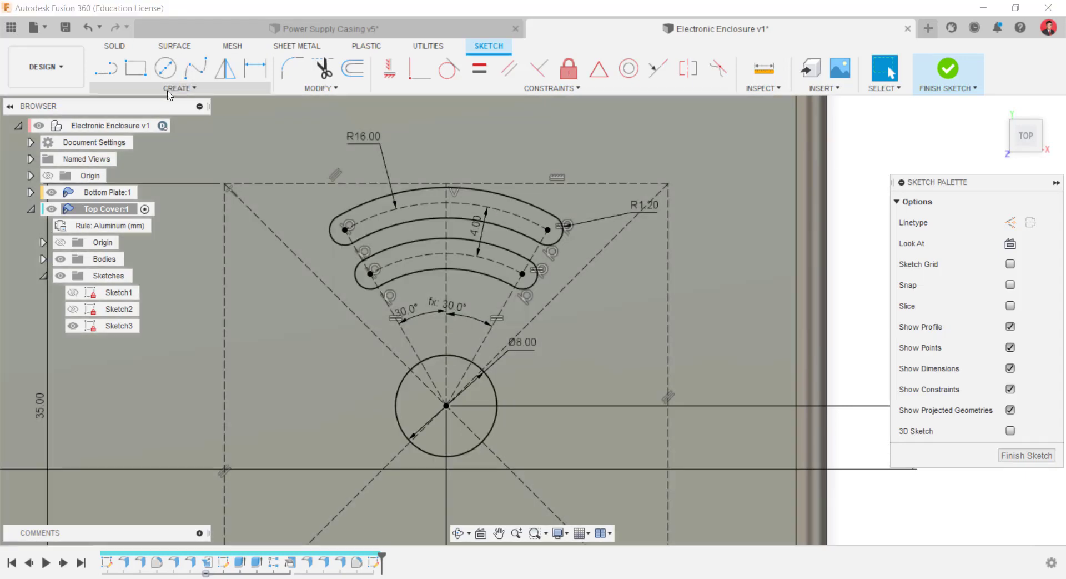
- Draw a third, narrow Center Point Arc Slot between the second slot and the circle, centred on the circle and ending on both slanted lines
click(172, 88)
mouse_move(157, 204)
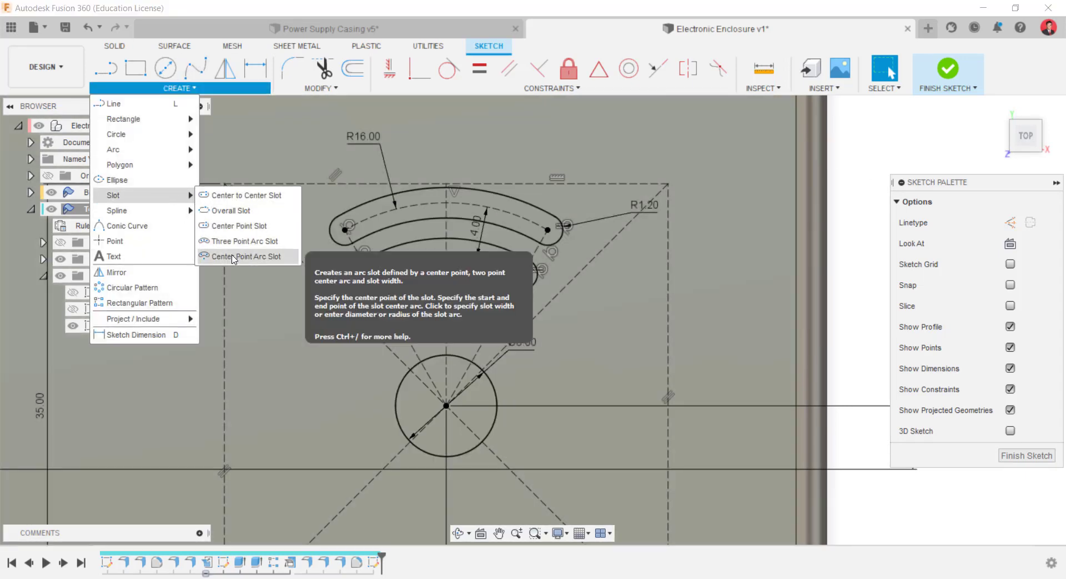
click(244, 252)
click(447, 403)
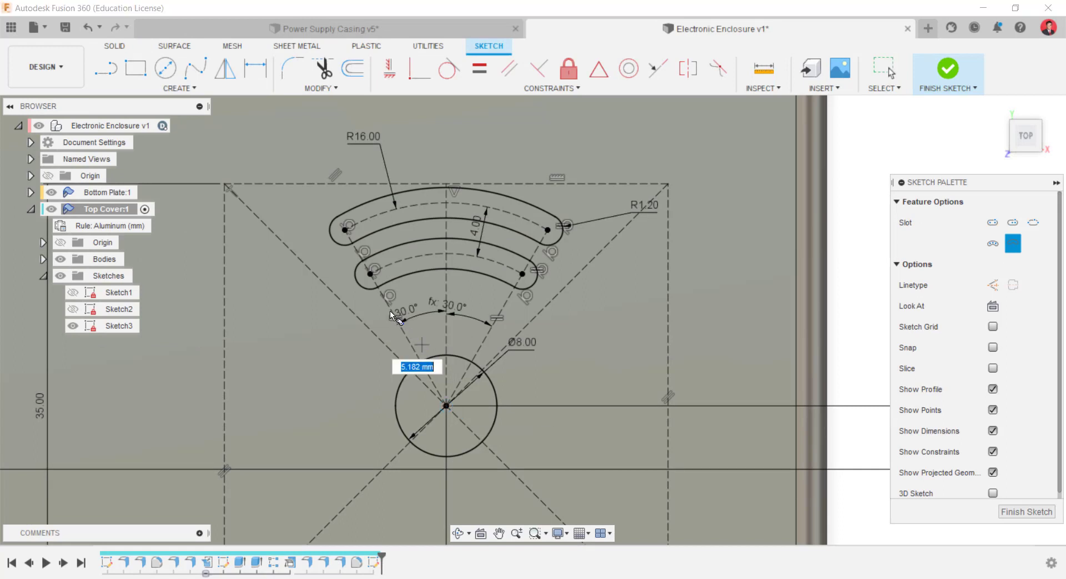
click(392, 303)
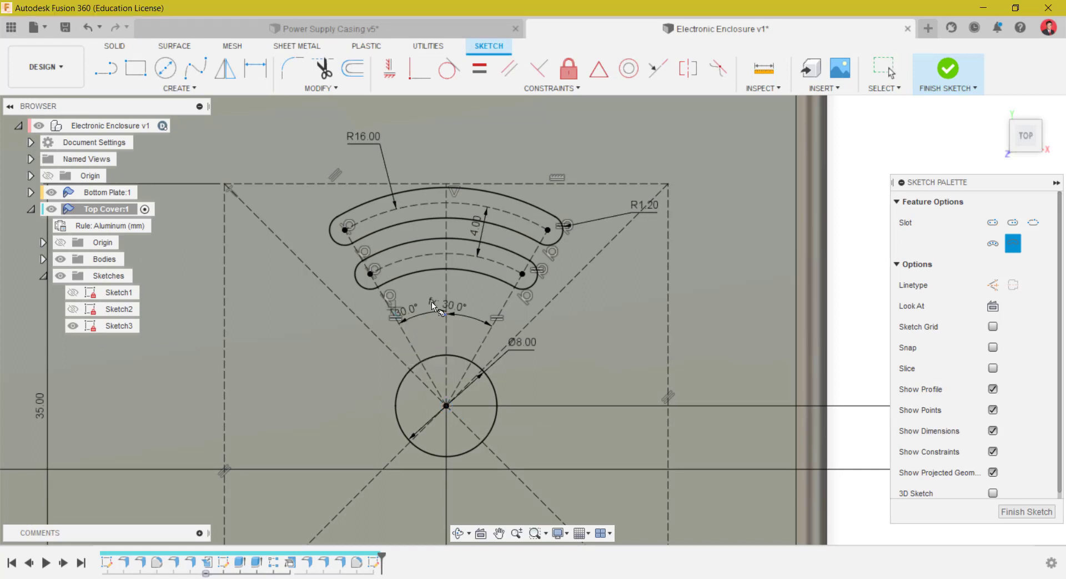
click(503, 313)
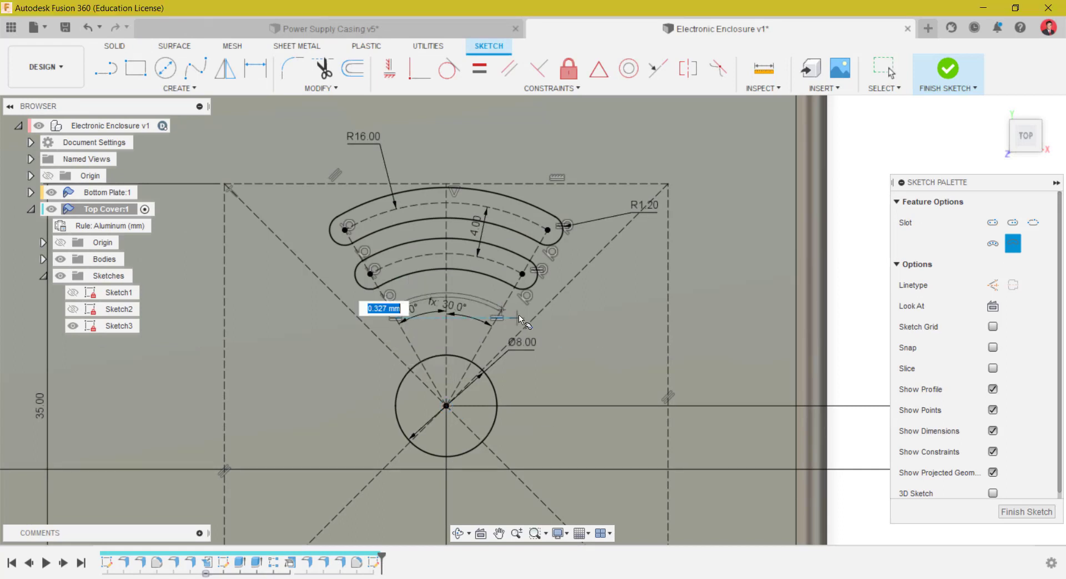
click(520, 318)
key(Escape)
scroll(484, 312, up, 4)
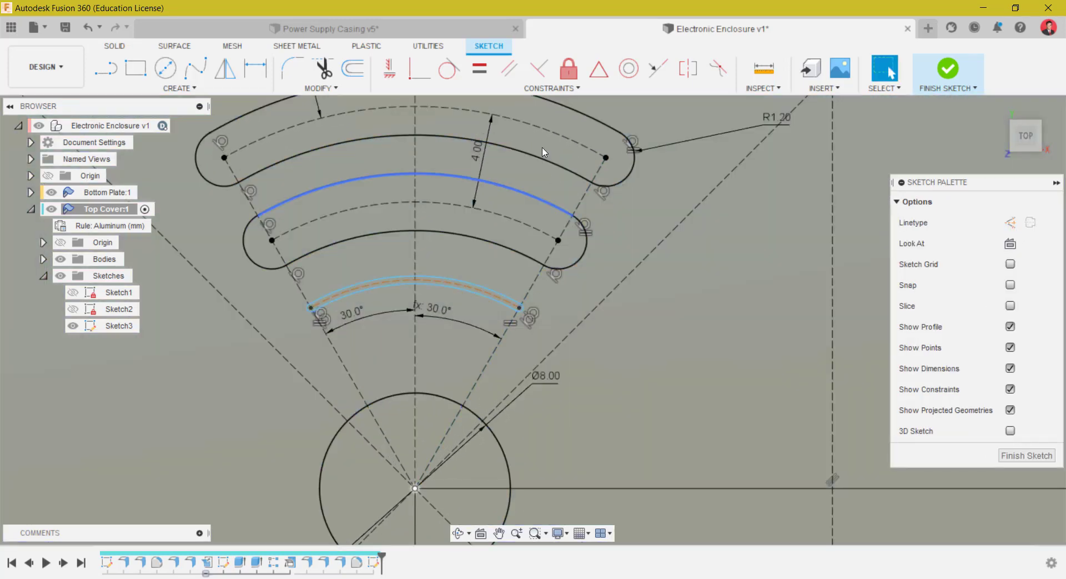
- Apply an Equal constraint between the right rounded ends of the second and third arc slots
click(480, 68)
click(568, 267)
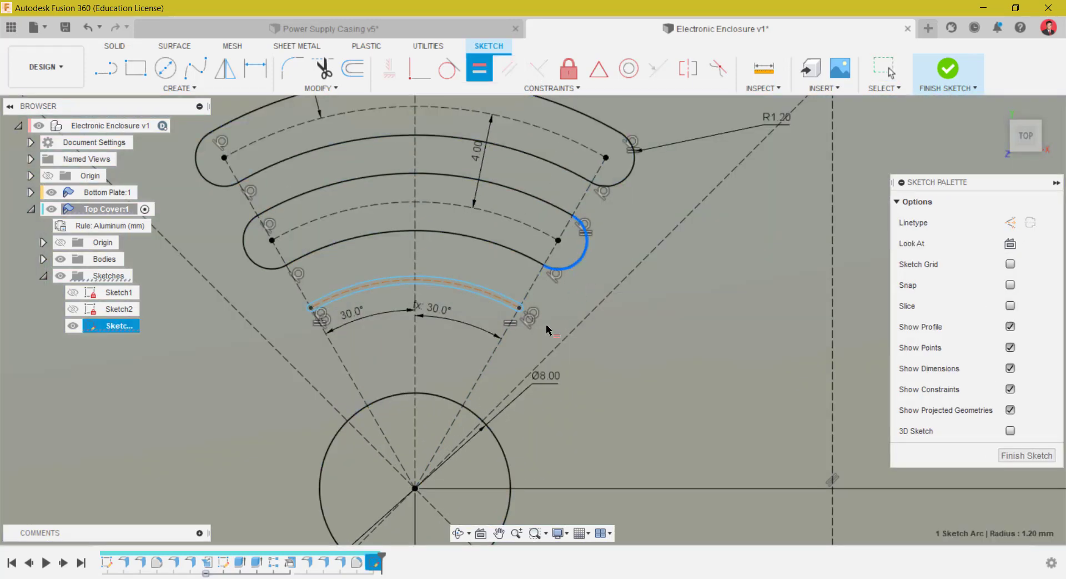
scroll(519, 308, up, 5)
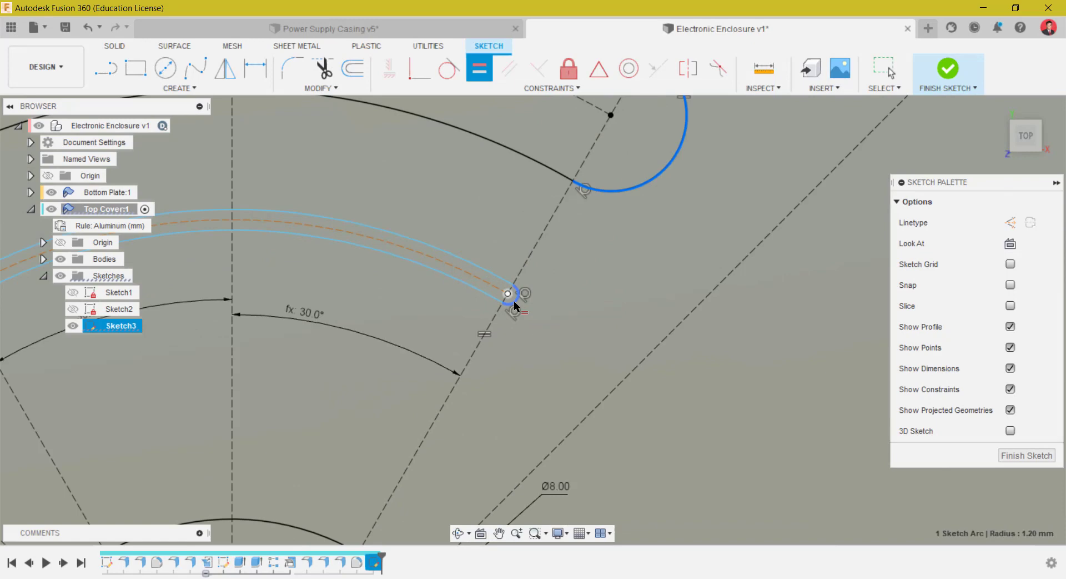
scroll(566, 284, down, 8)
key(Escape)
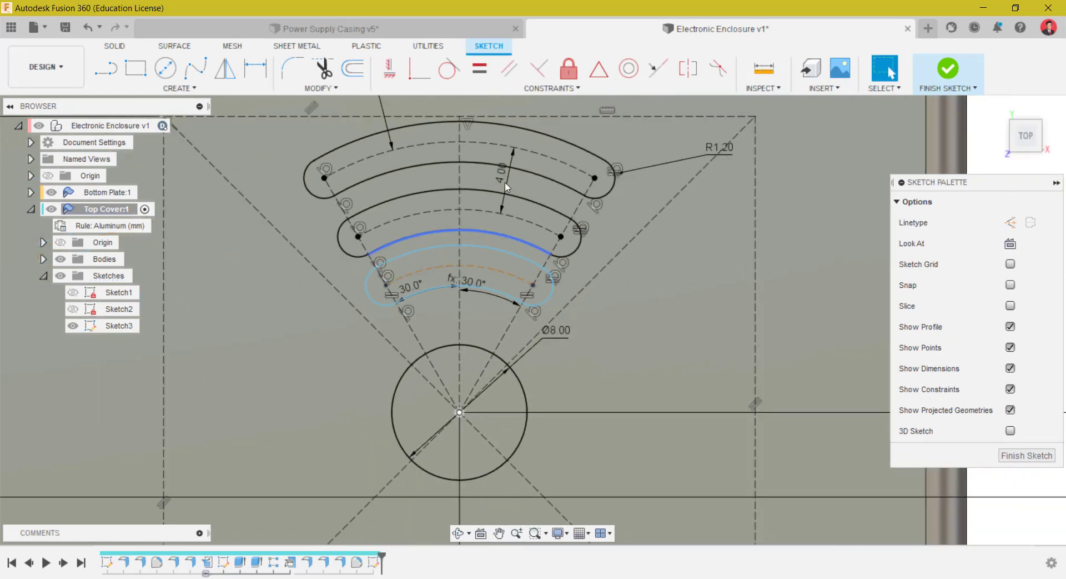
- Dimension the distance between the second and third slots' centre arcs, linking its value to the existing 4 mm slot spacing dimension
click(255, 76)
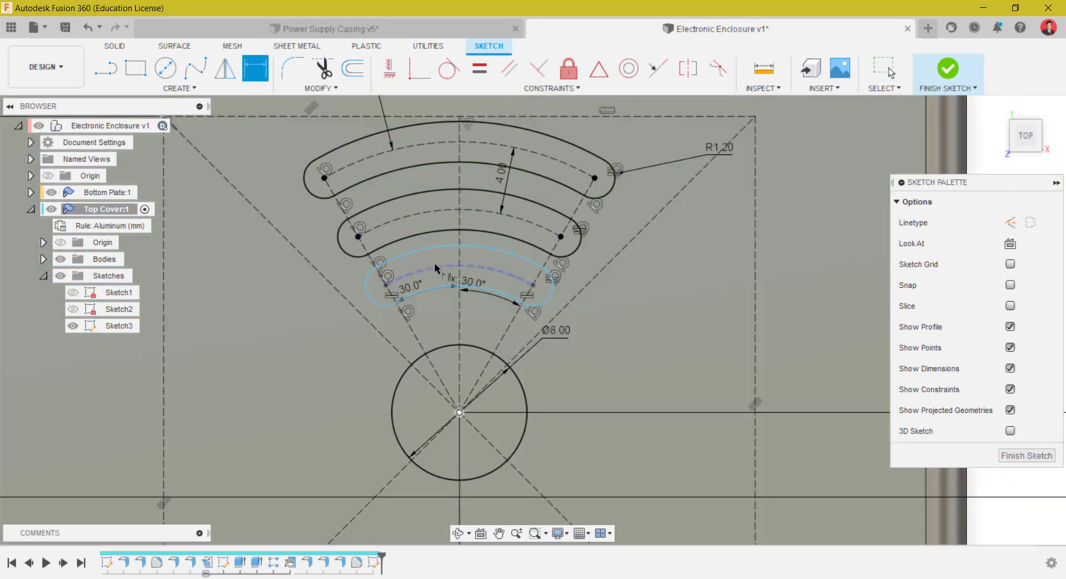
click(437, 269)
click(422, 213)
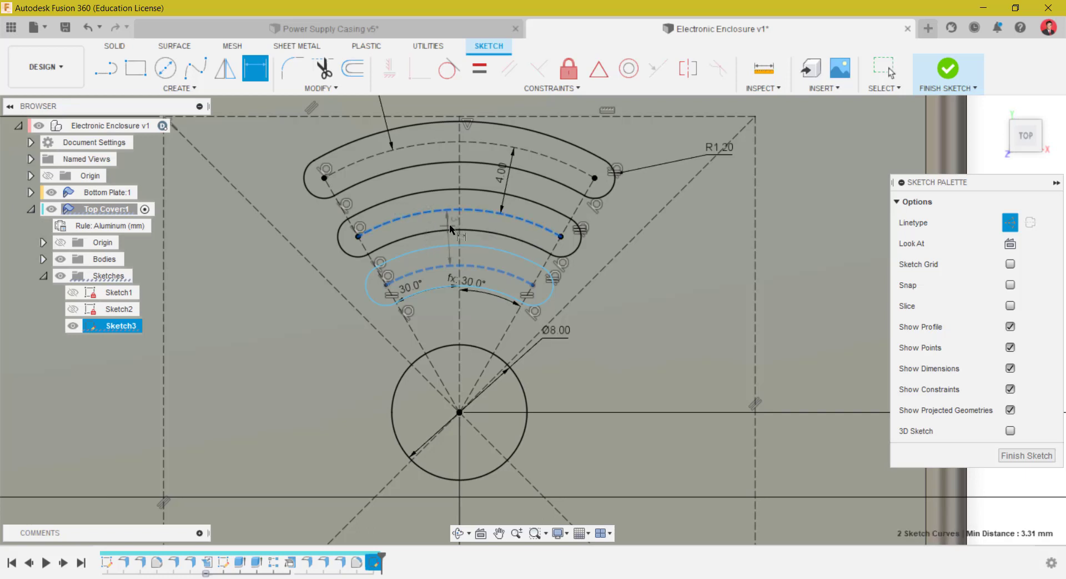
click(476, 238)
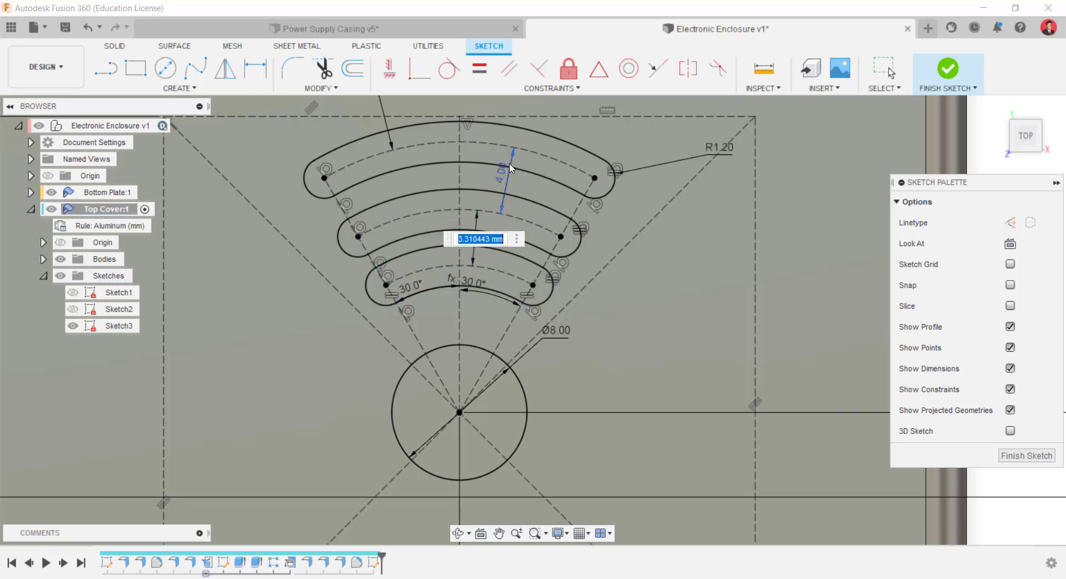
key(Return)
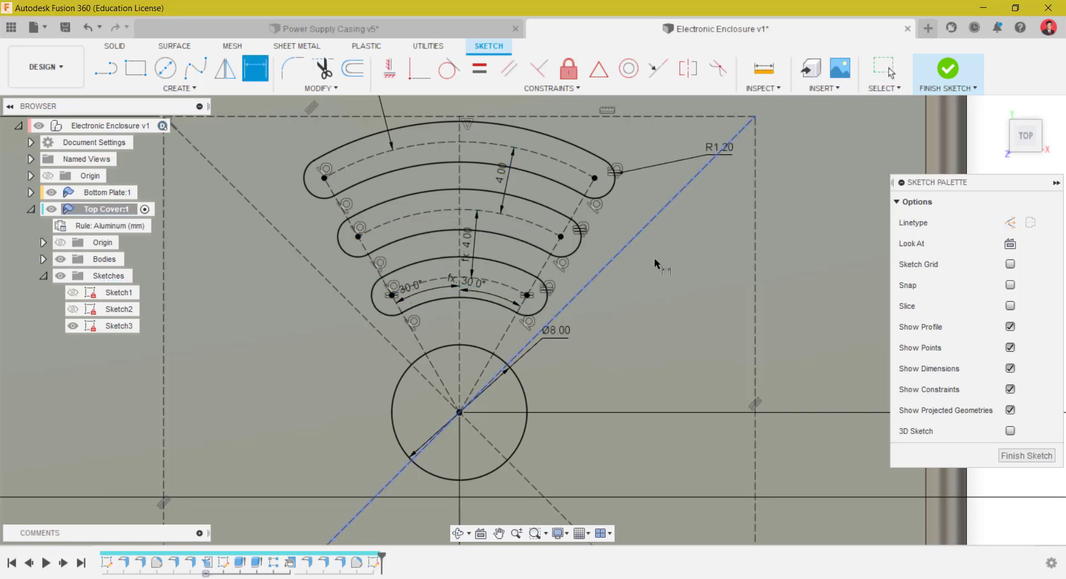
scroll(618, 272, down, 5)
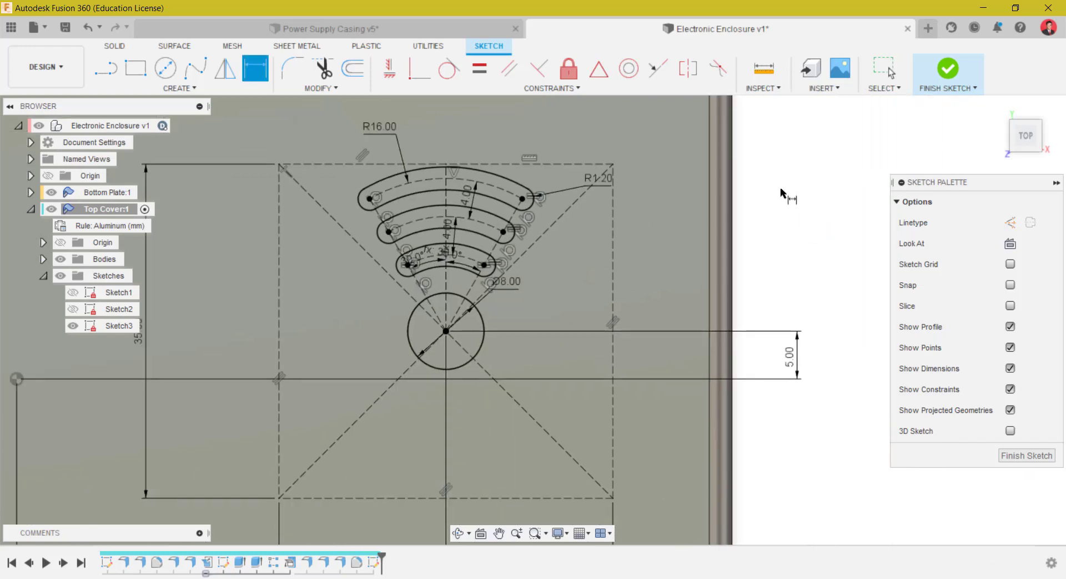
right_click(811, 191)
click(755, 190)
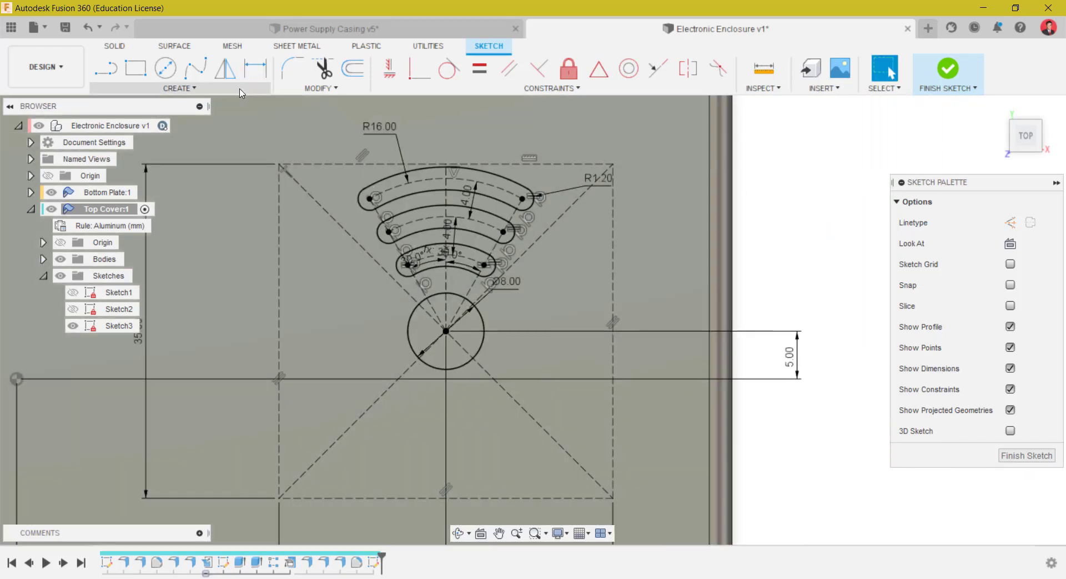
- Create a Circular Pattern of all twelve outline curves of the three arc slots around the centre circle's midpoint, with quantity 4
click(180, 88)
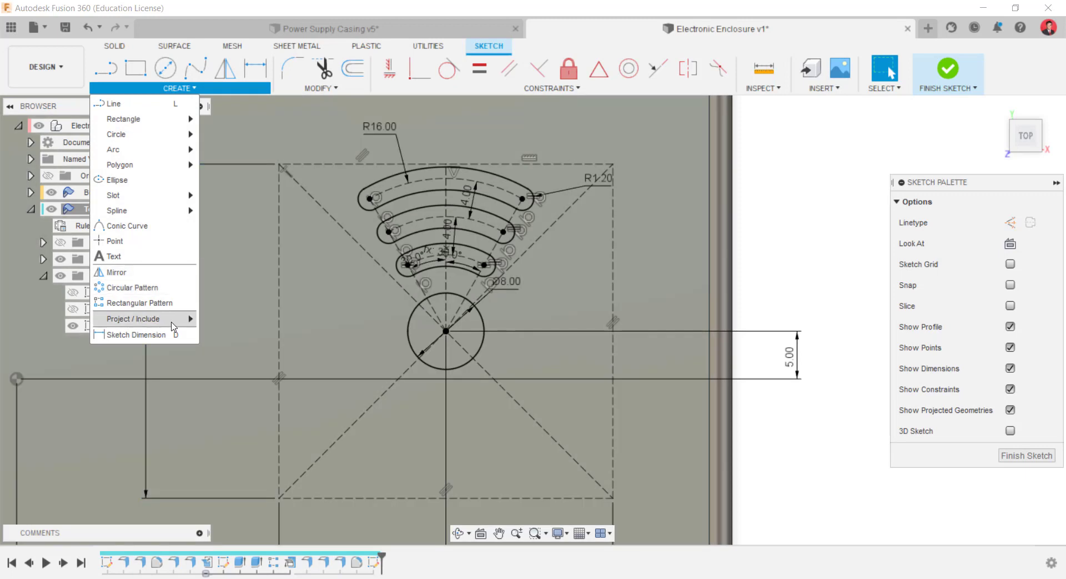
click(132, 287)
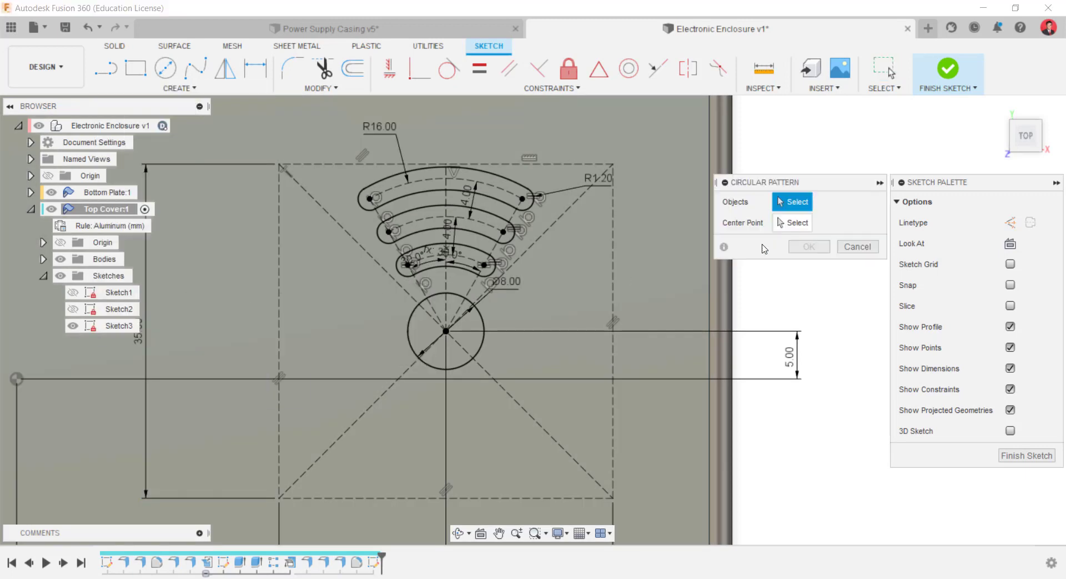
click(374, 186)
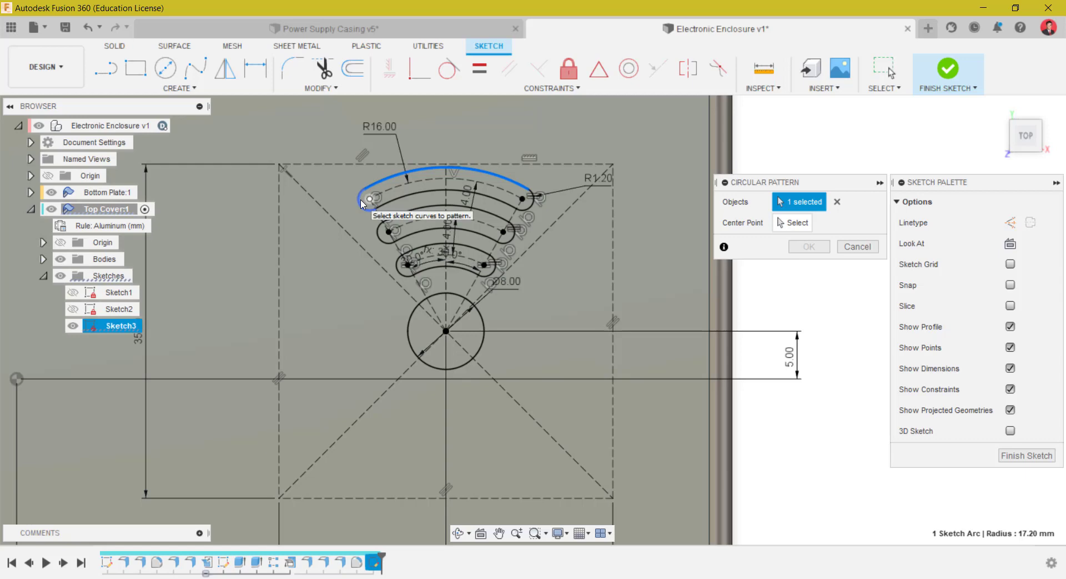
click(361, 200)
click(416, 196)
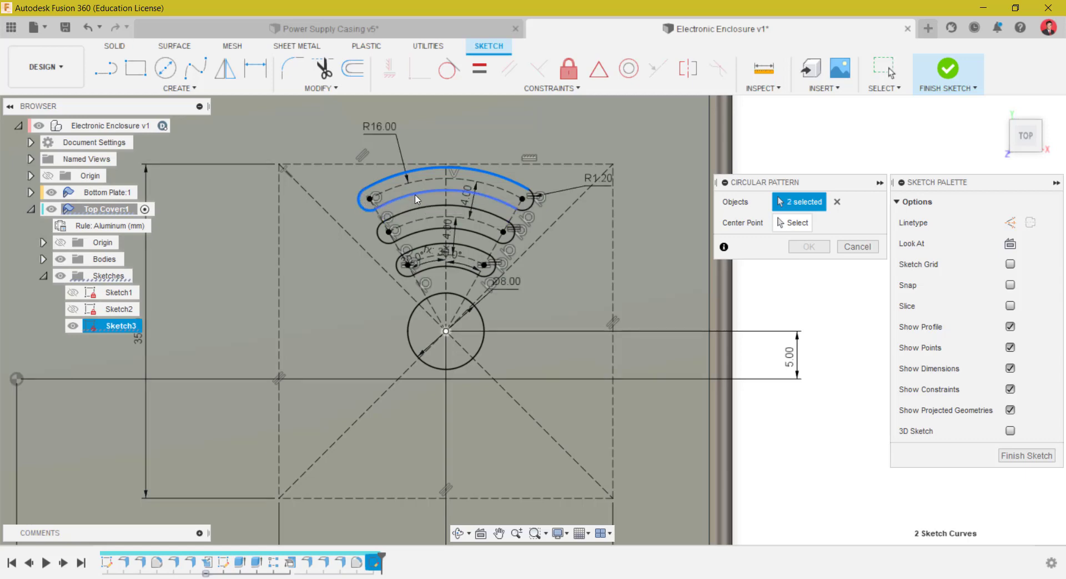
click(533, 211)
scroll(490, 239, up, 5)
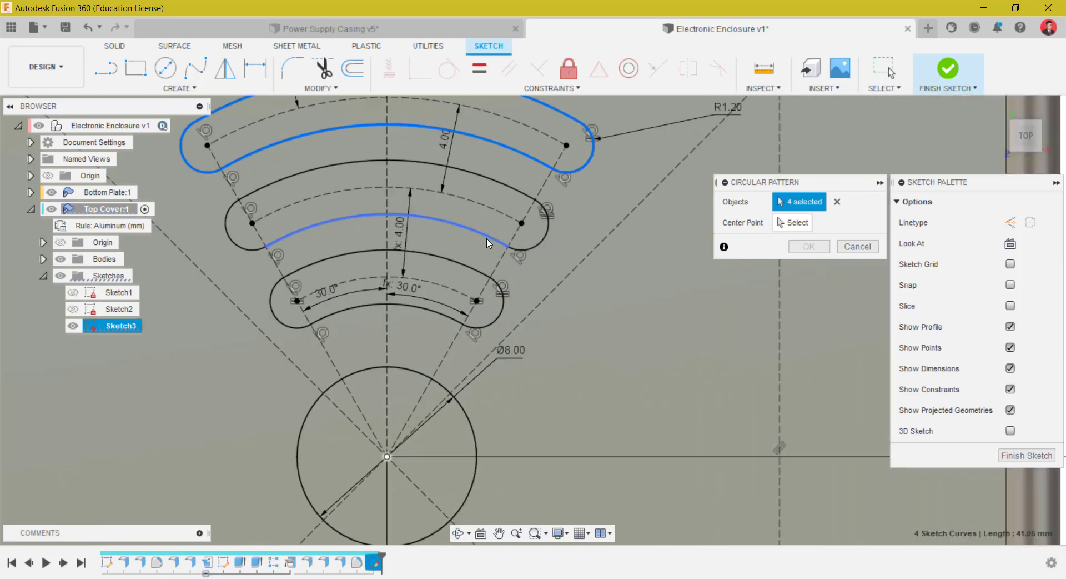
click(483, 240)
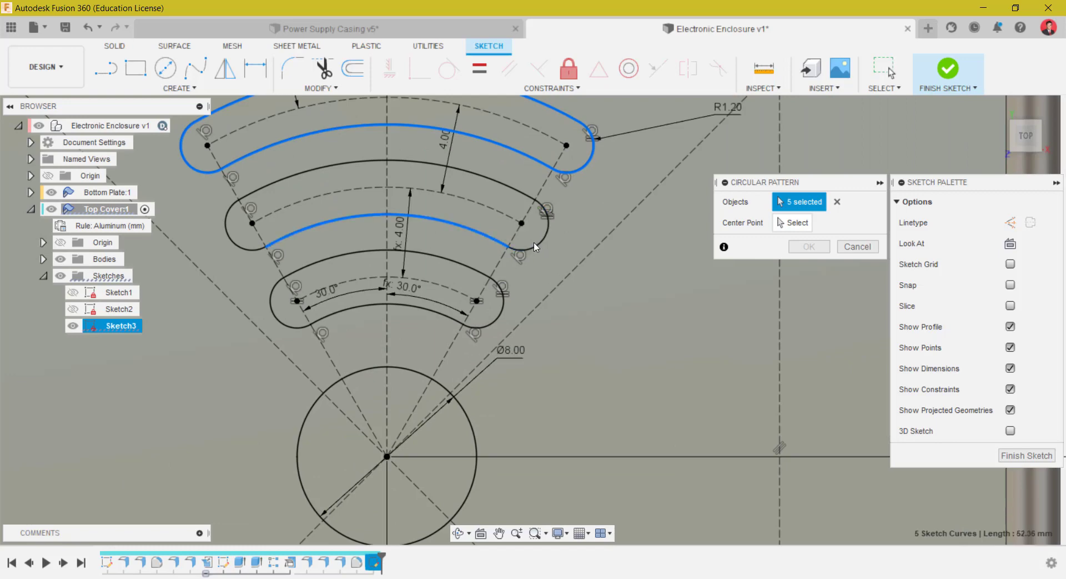
click(535, 247)
click(519, 196)
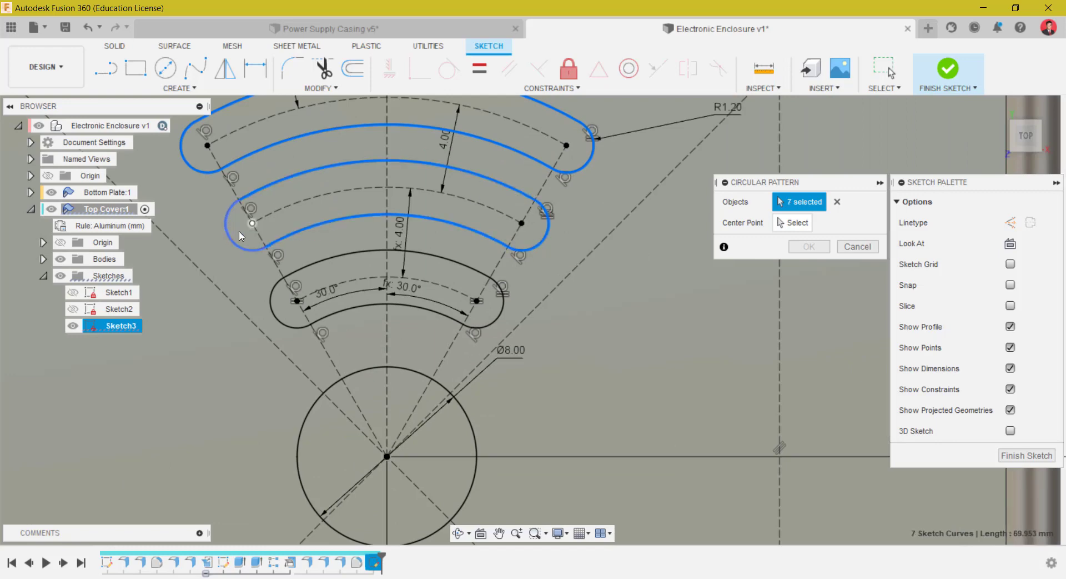
click(288, 277)
click(492, 307)
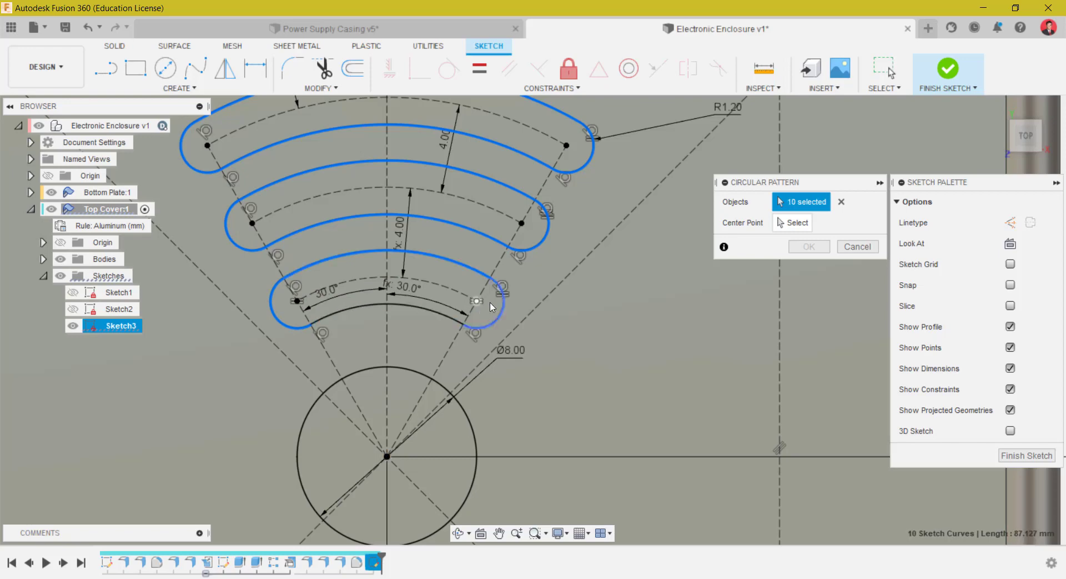
click(503, 309)
click(444, 318)
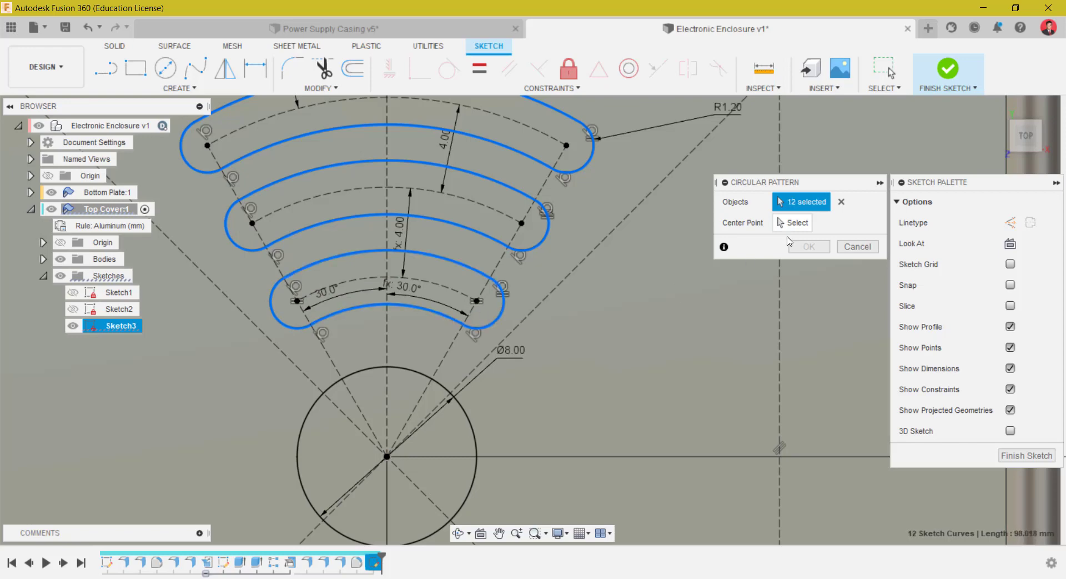
click(794, 222)
click(387, 458)
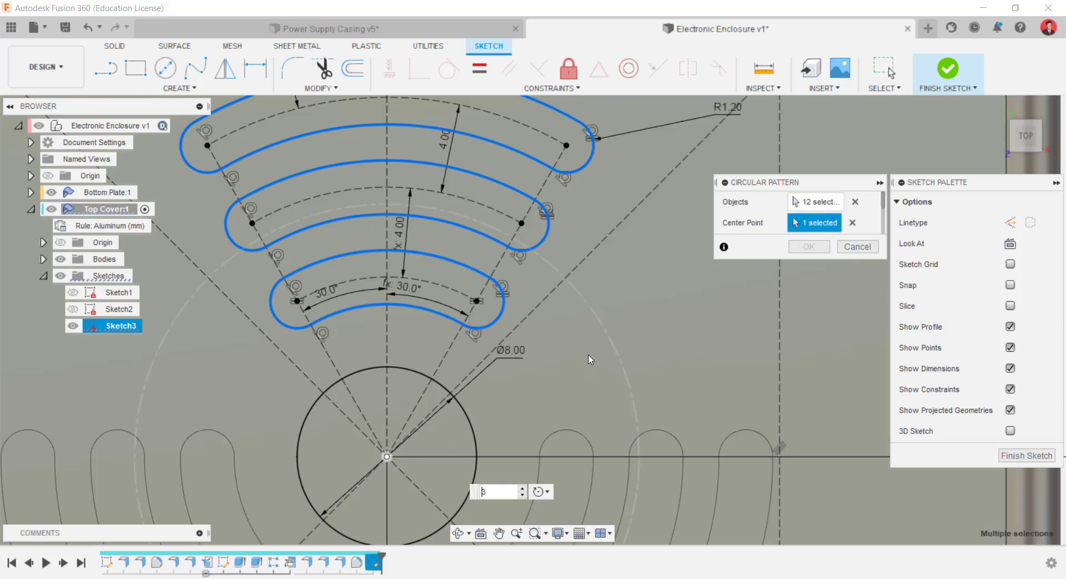
scroll(561, 233, down, 4)
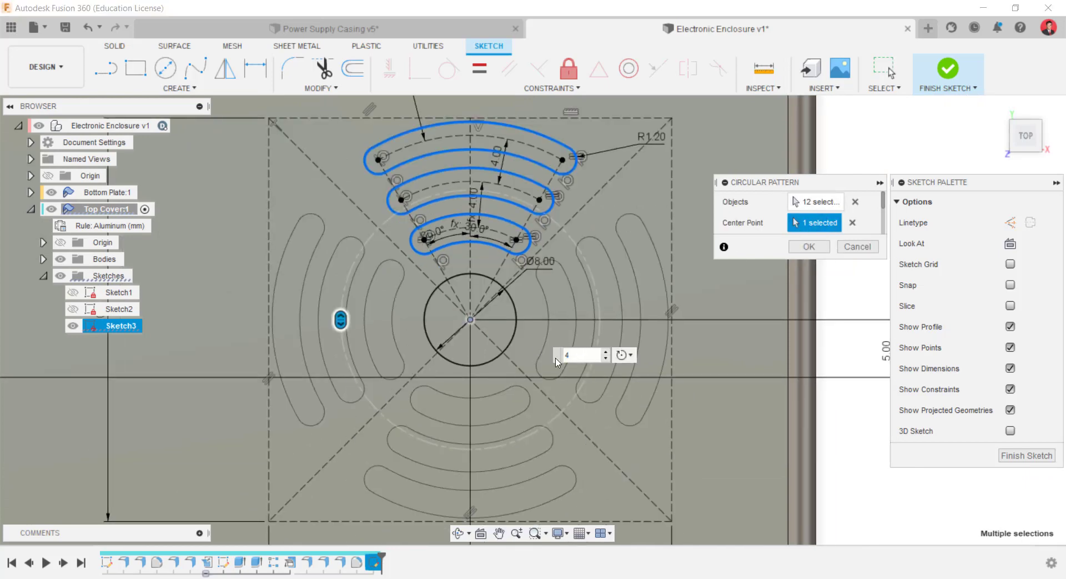
click(806, 246)
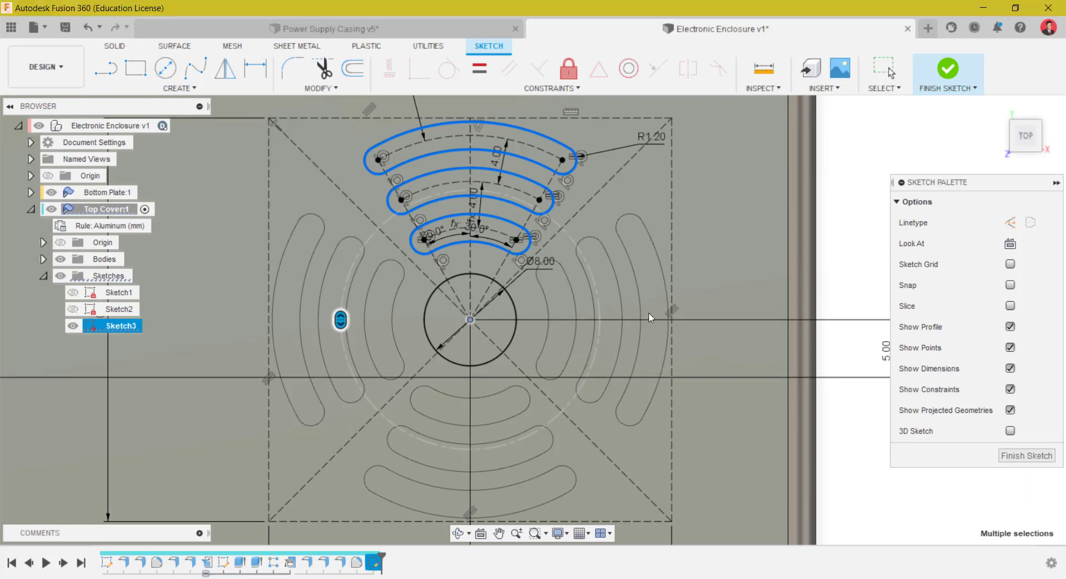
- Draw a 4 mm Center Diameter Circle on the upper-left corner of the construction square
scroll(769, 317, down, 2)
scroll(355, 175, down, 1)
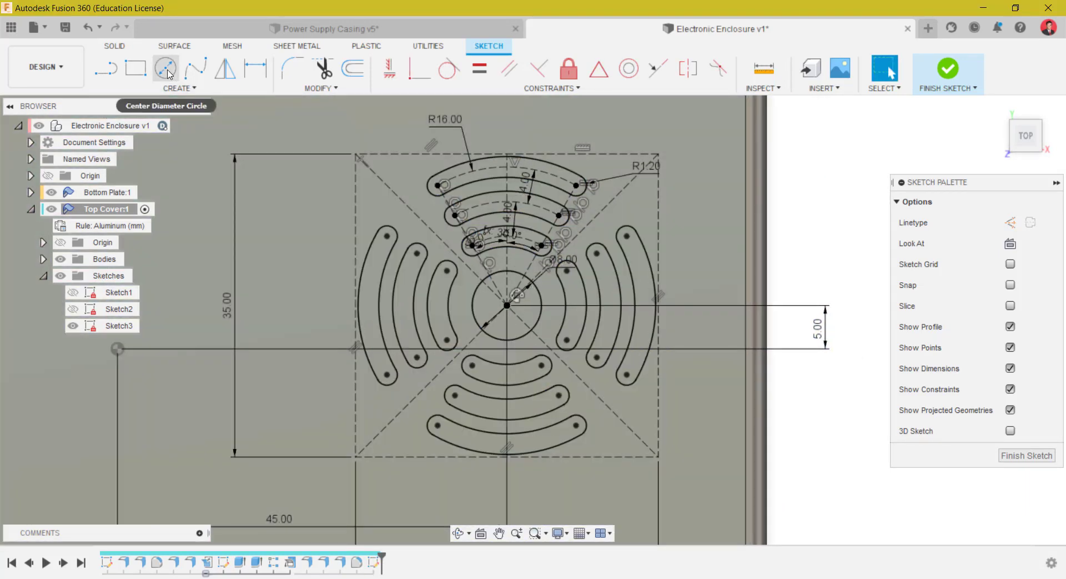
click(165, 68)
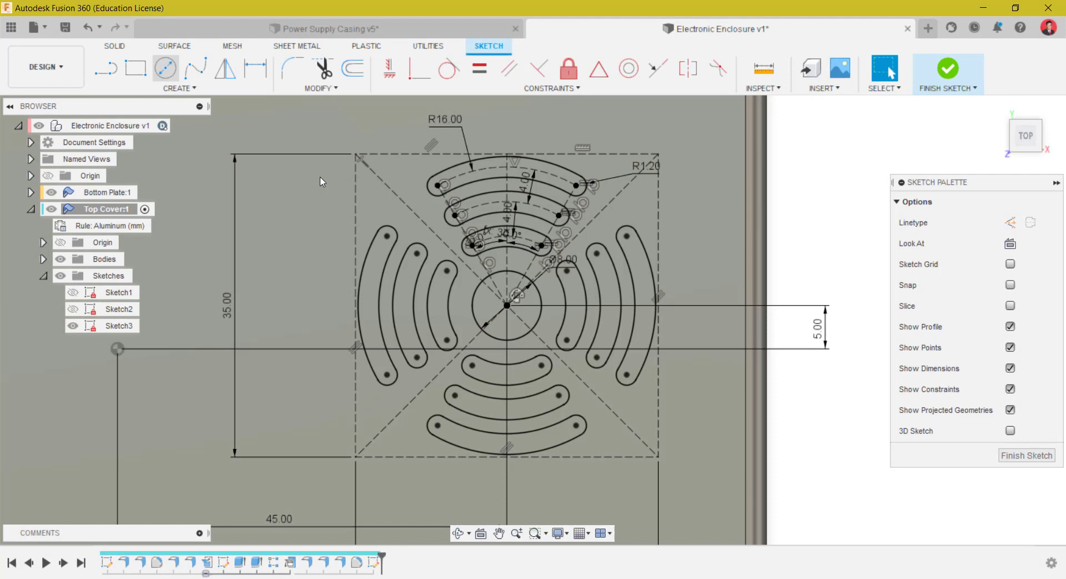
click(357, 155)
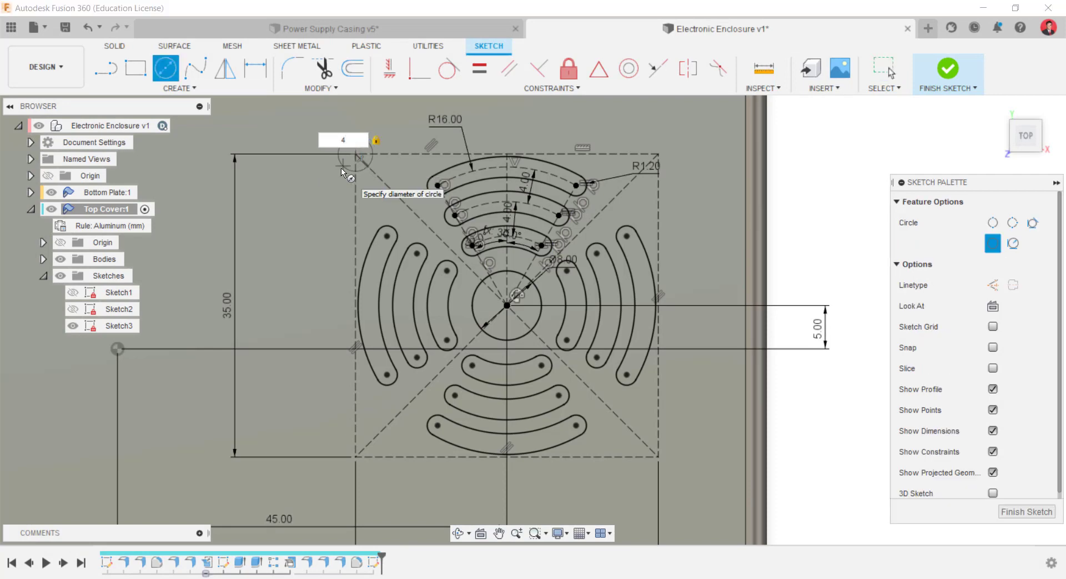
key(Return)
key(Escape)
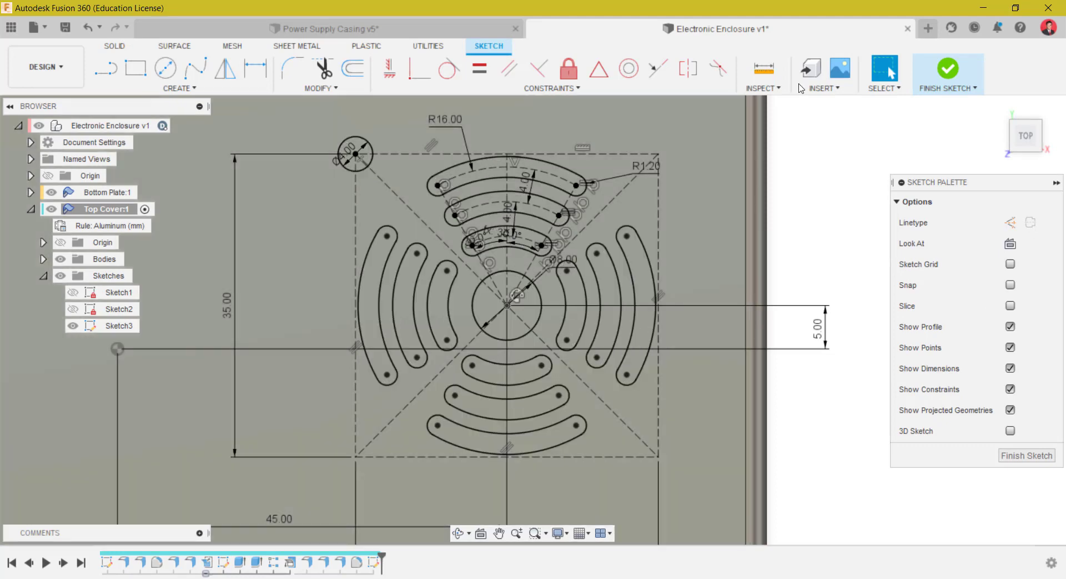
- Draw Center Diameter Circles freehand on the square's other three corners, making the upper-right one about 2.8 mm in diameter
key(c)
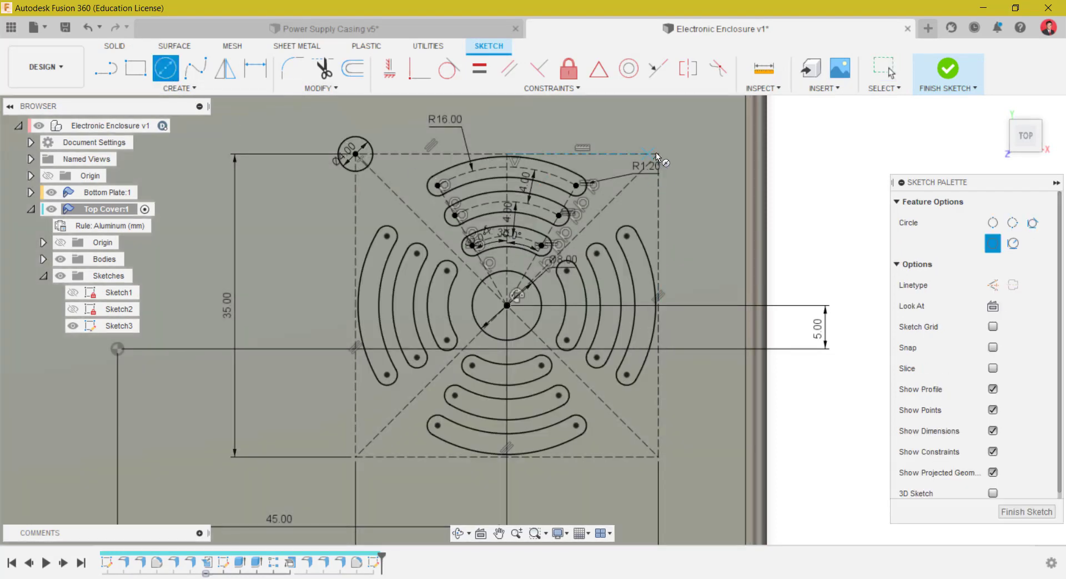
click(657, 155)
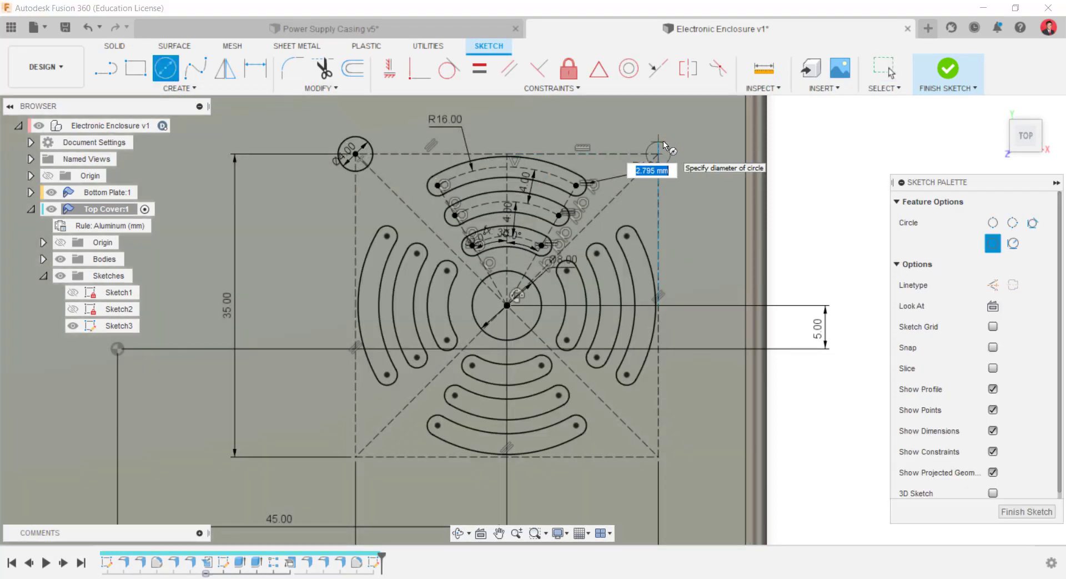
click(665, 145)
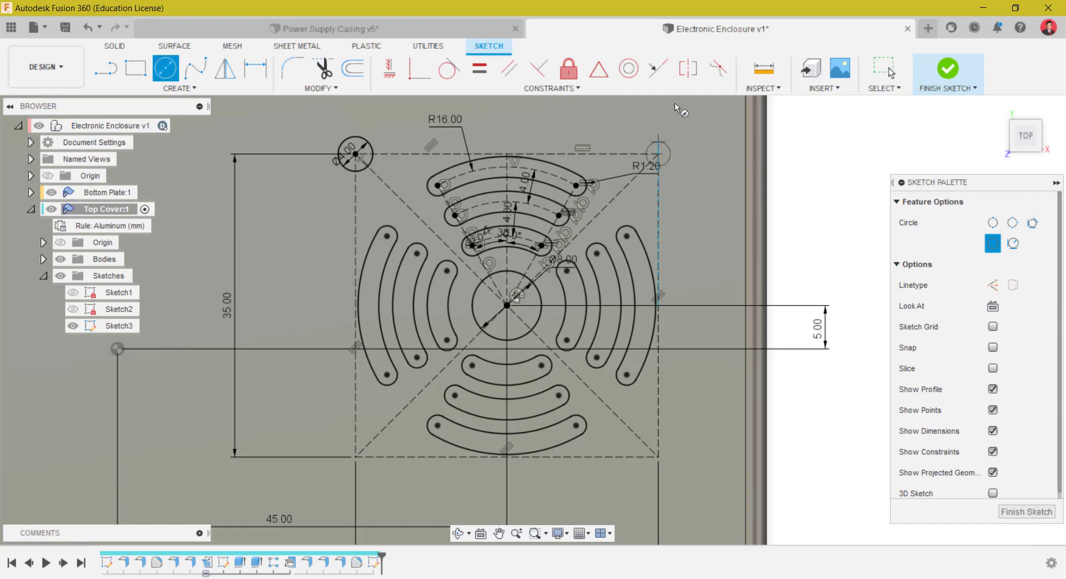
click(357, 457)
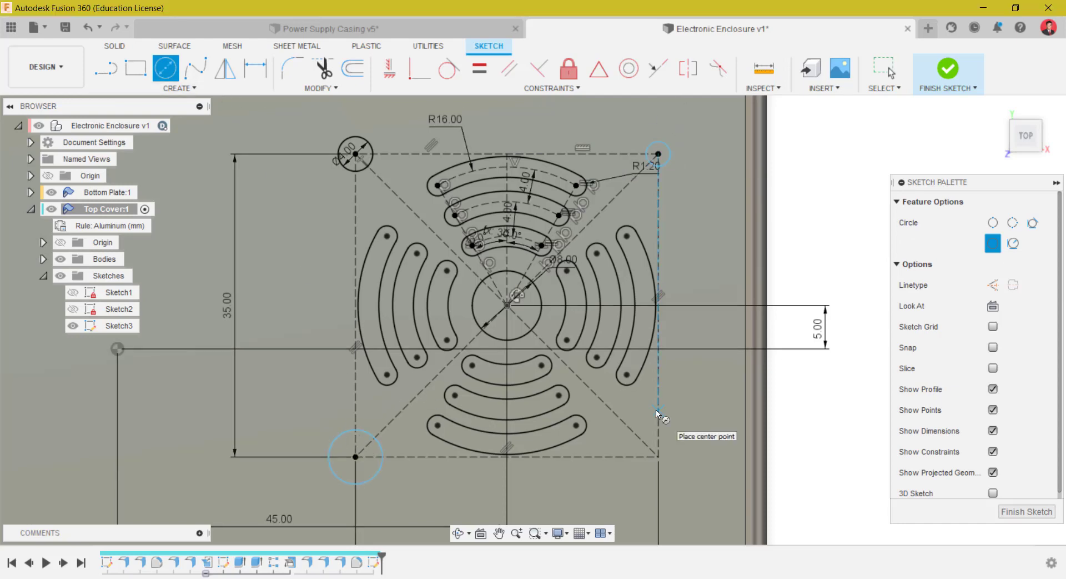
click(658, 456)
key(Return)
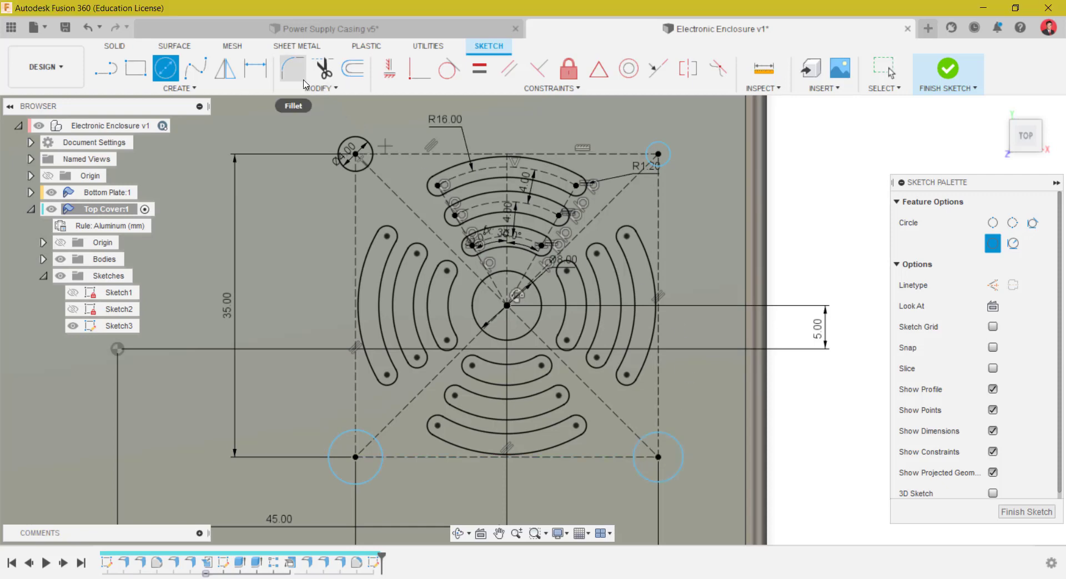
- Apply Equal constraints between the 4 mm corner circle and each of the other three corner circles, and finish the sketch
click(487, 76)
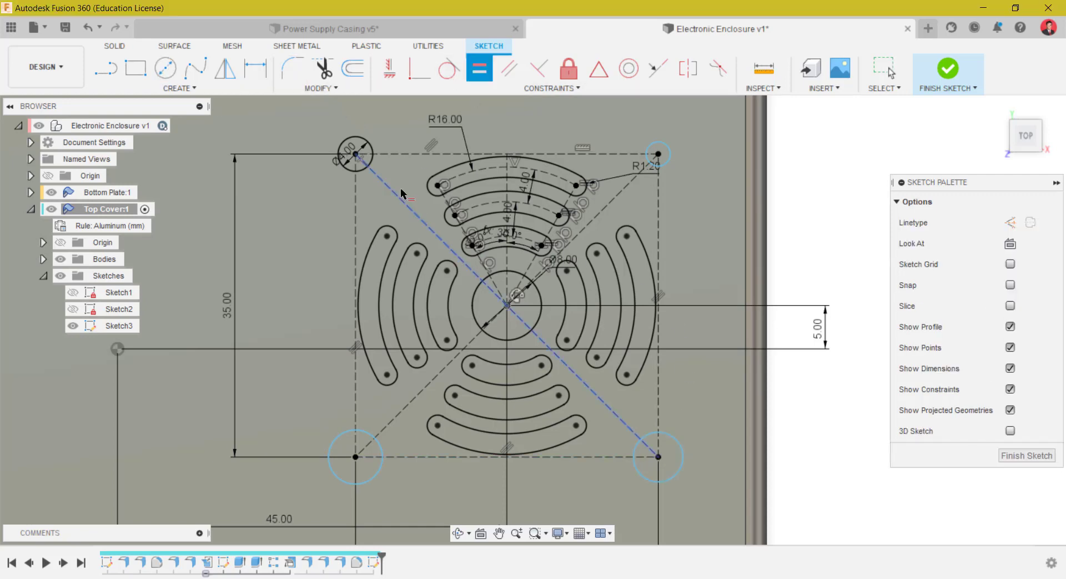
click(362, 161)
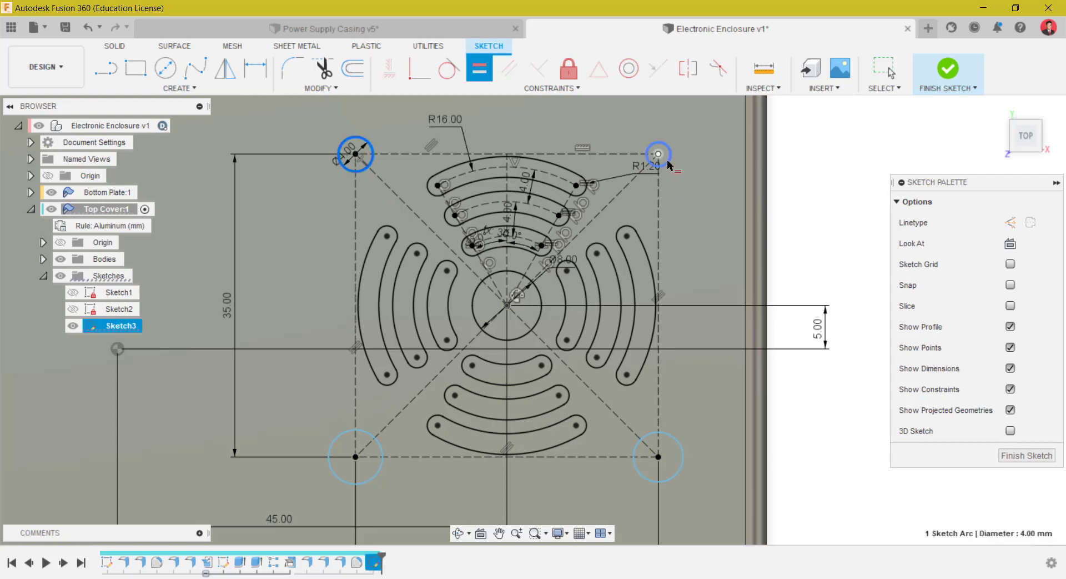
click(361, 160)
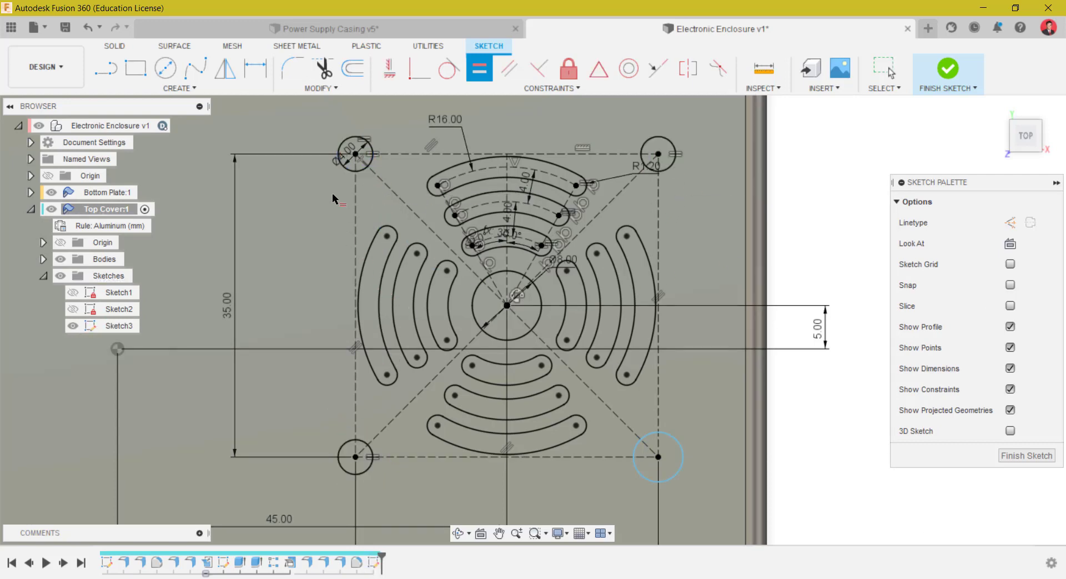
click(659, 451)
right_click(816, 196)
key(Escape)
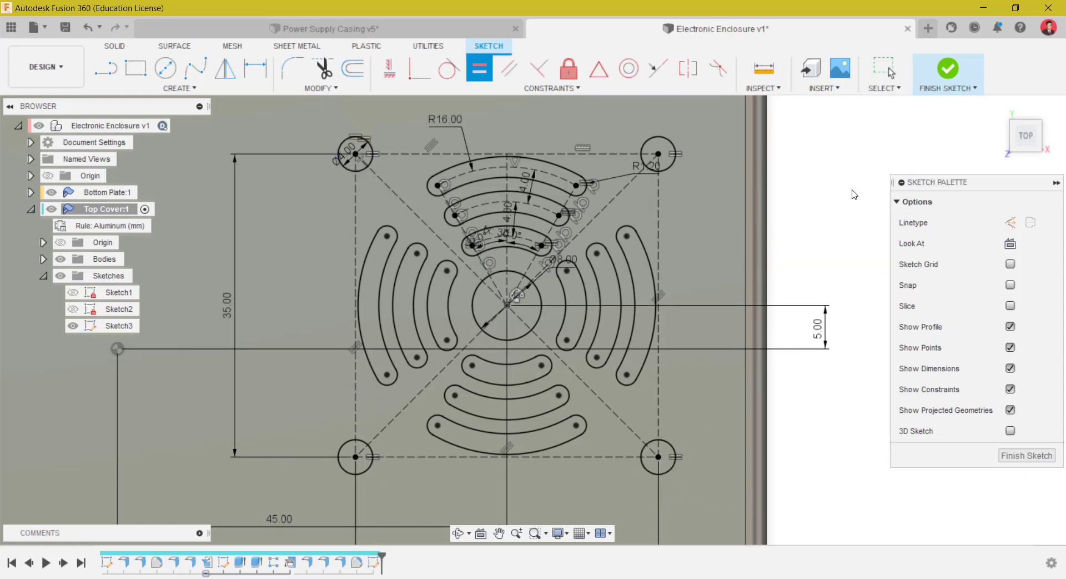
key(Escape)
click(961, 93)
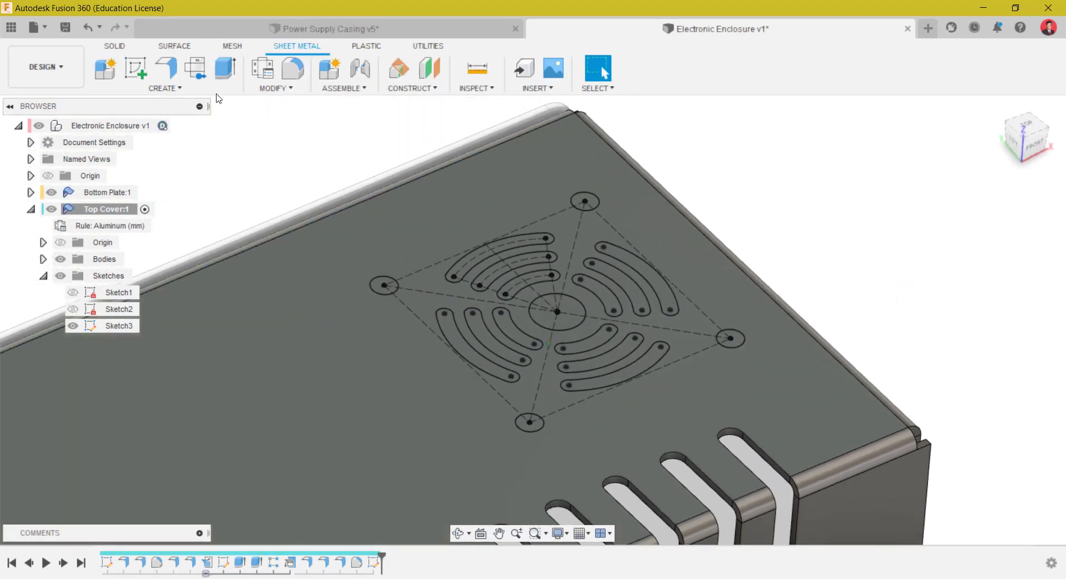
- Extrude the centre circle, all twelve arc slots and the four corner circles by -1.2 mm as a cut through the top cover
click(233, 69)
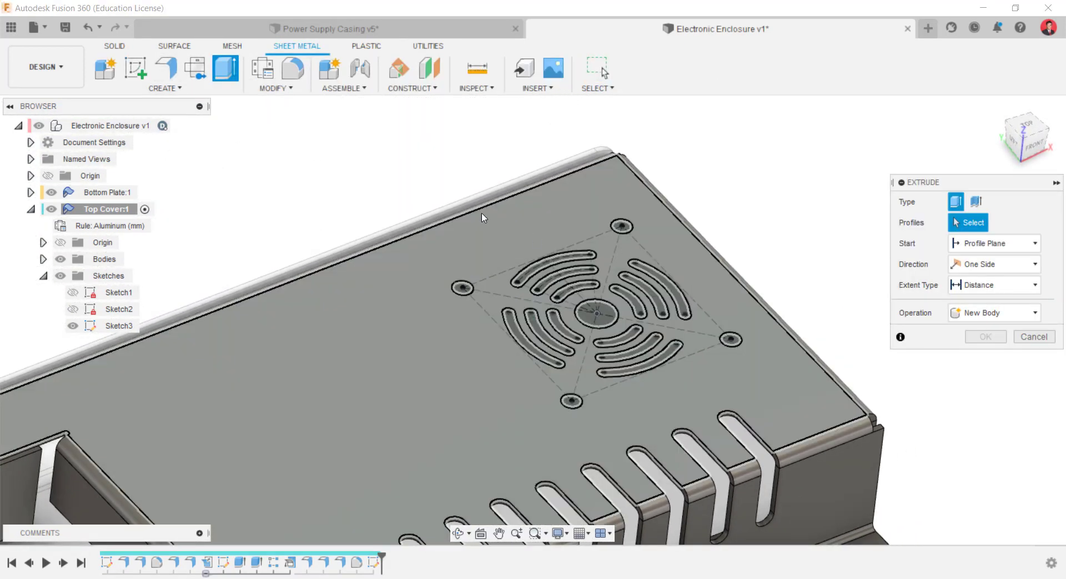
drag(715, 387, 756, 422)
shift+middle_drag(829, 275, 788, 350)
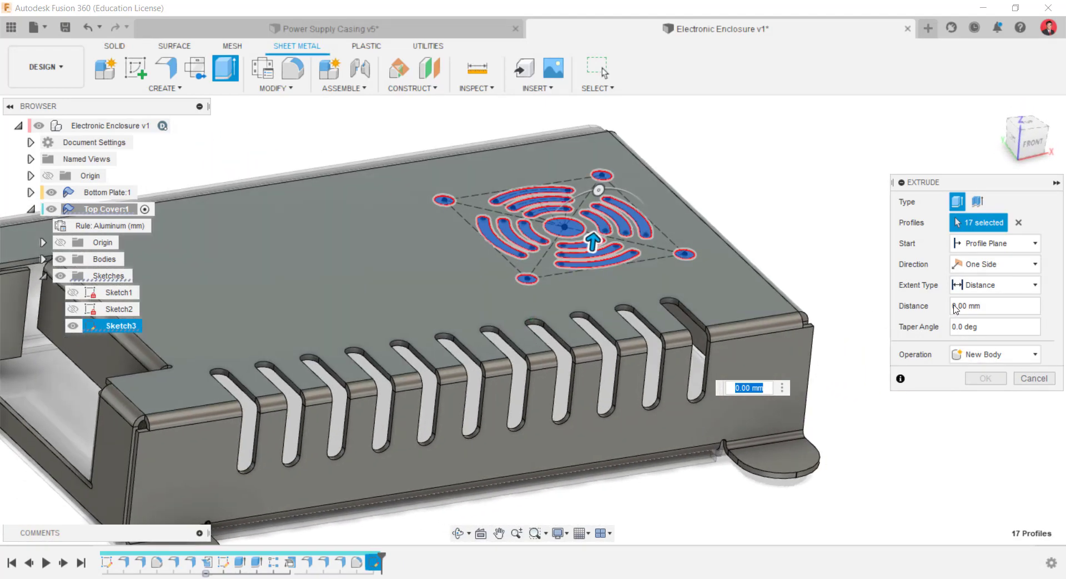
drag(993, 305, 926, 300)
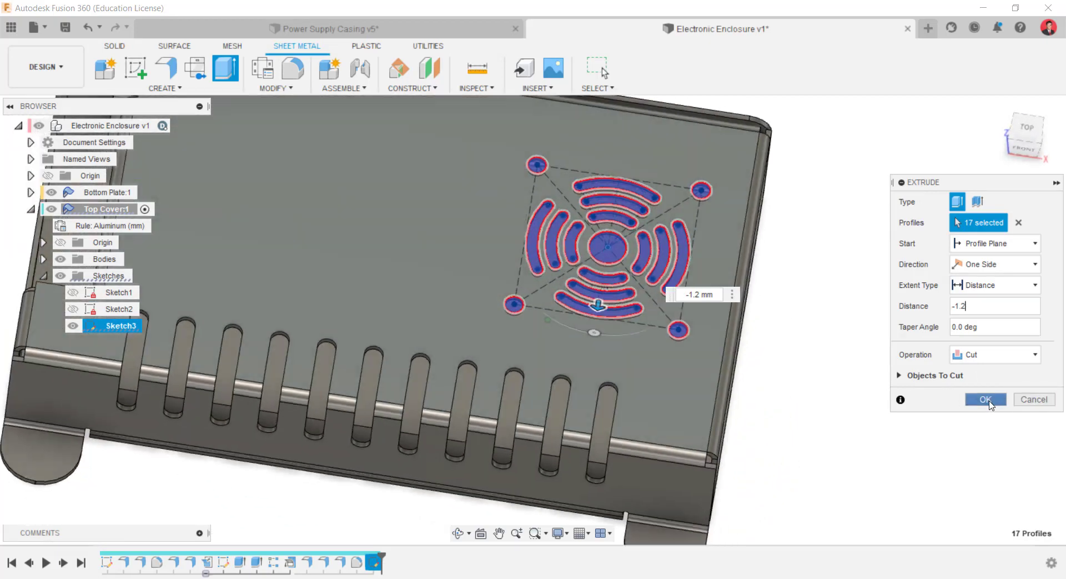
click(986, 400)
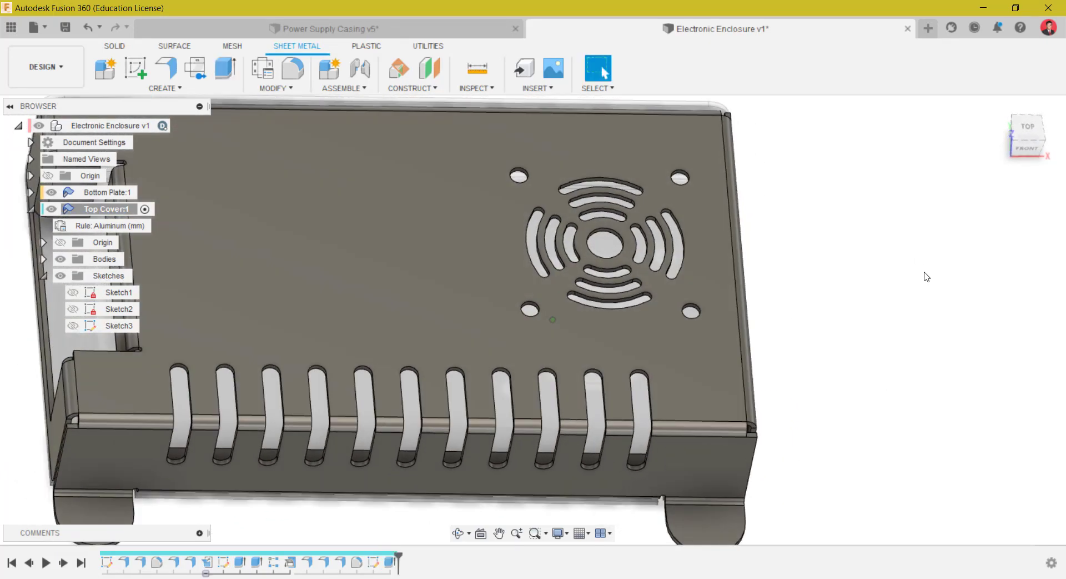
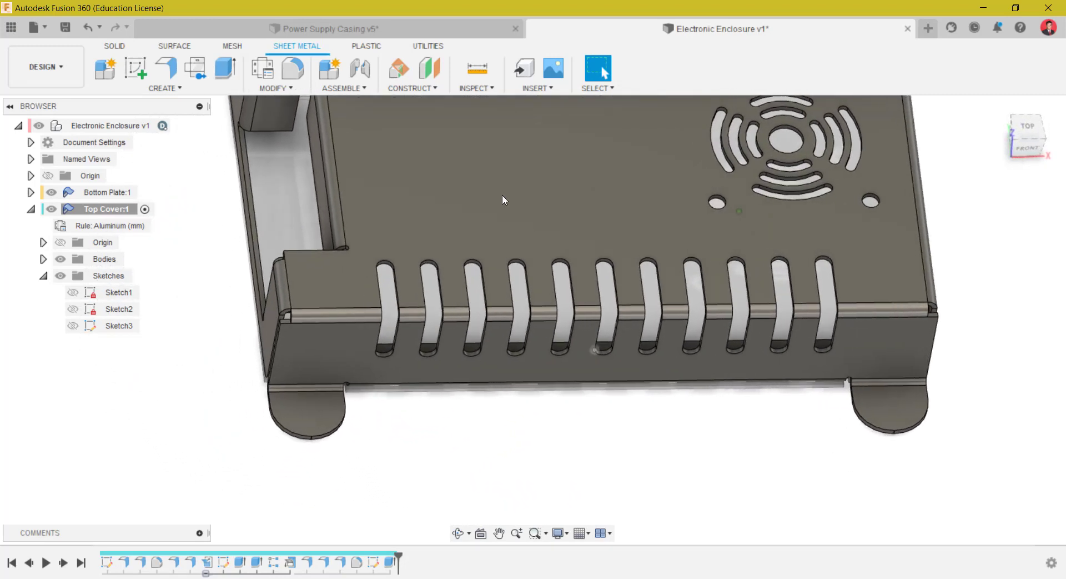
- Place a simple 15 mm deep hole on the top cover's front-left mounting tab, positioned near the middle of the tab
click(175, 89)
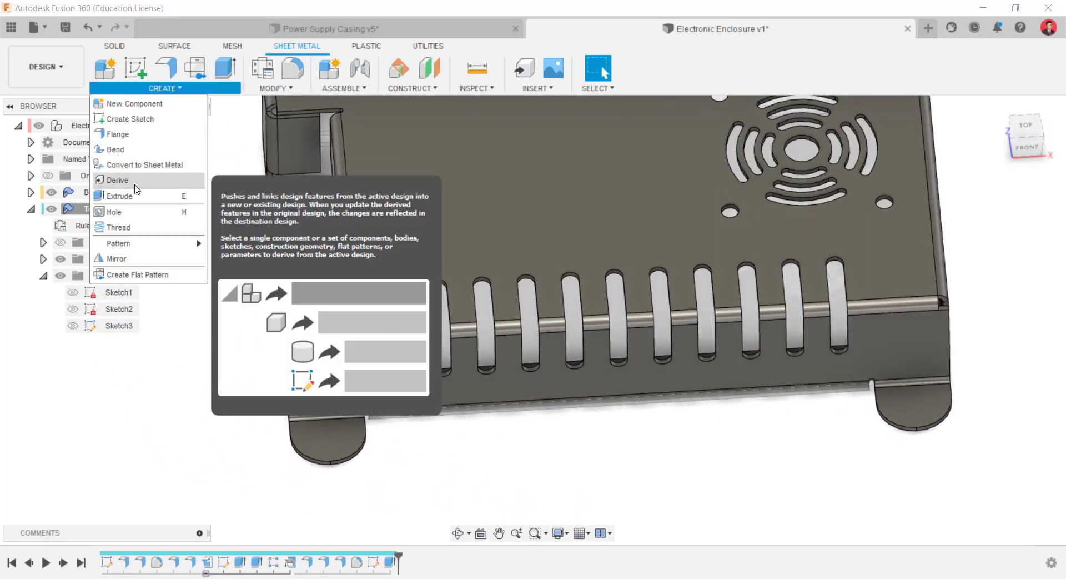
click(111, 212)
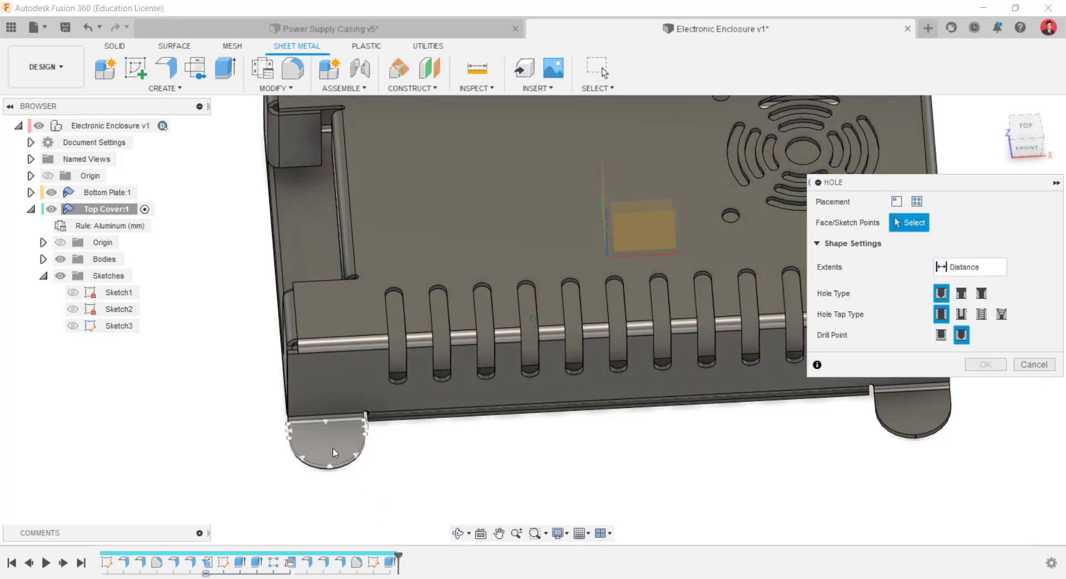
click(329, 464)
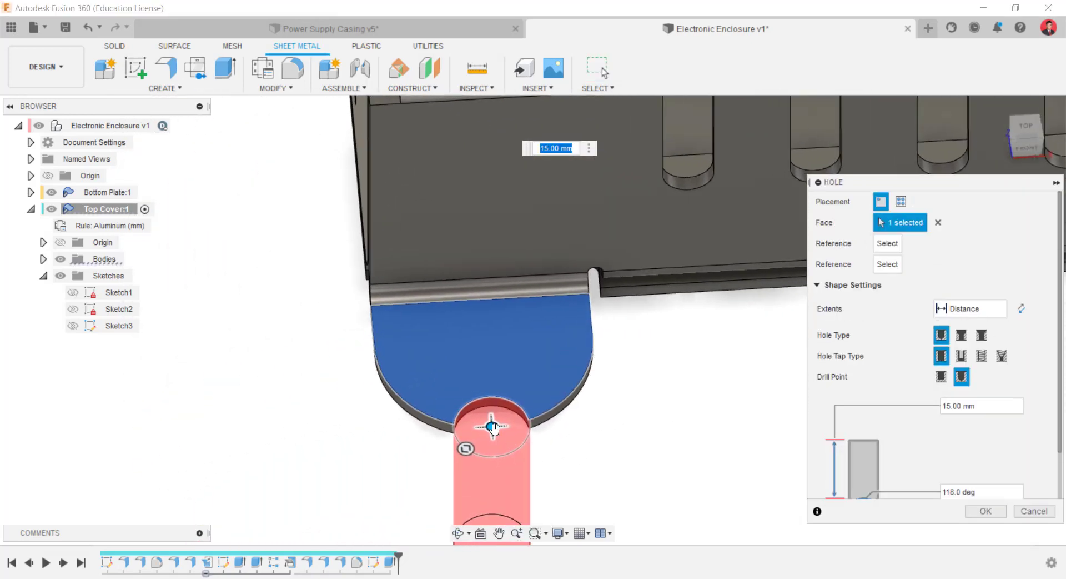
drag(483, 424, 482, 343)
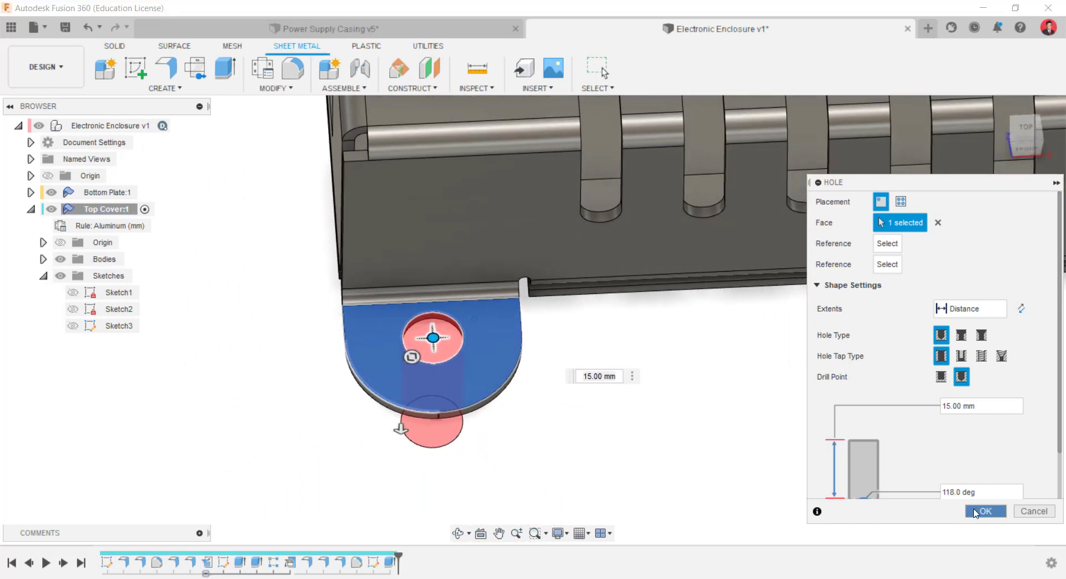
click(985, 510)
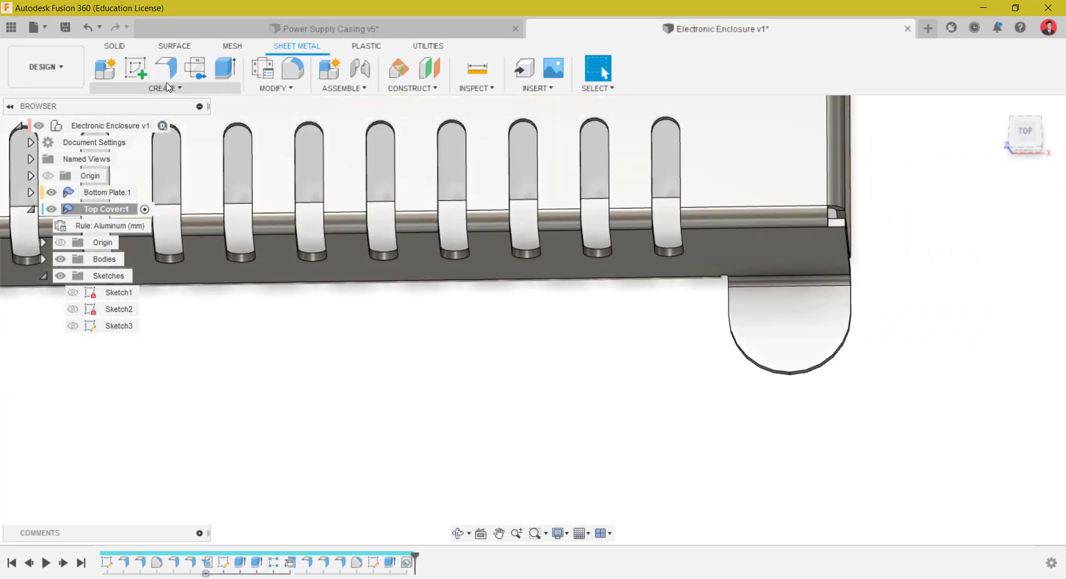
- Place a matching simple 15 mm deep hole on the front-right mounting tab, positioned near the middle of the tab
click(165, 88)
click(155, 214)
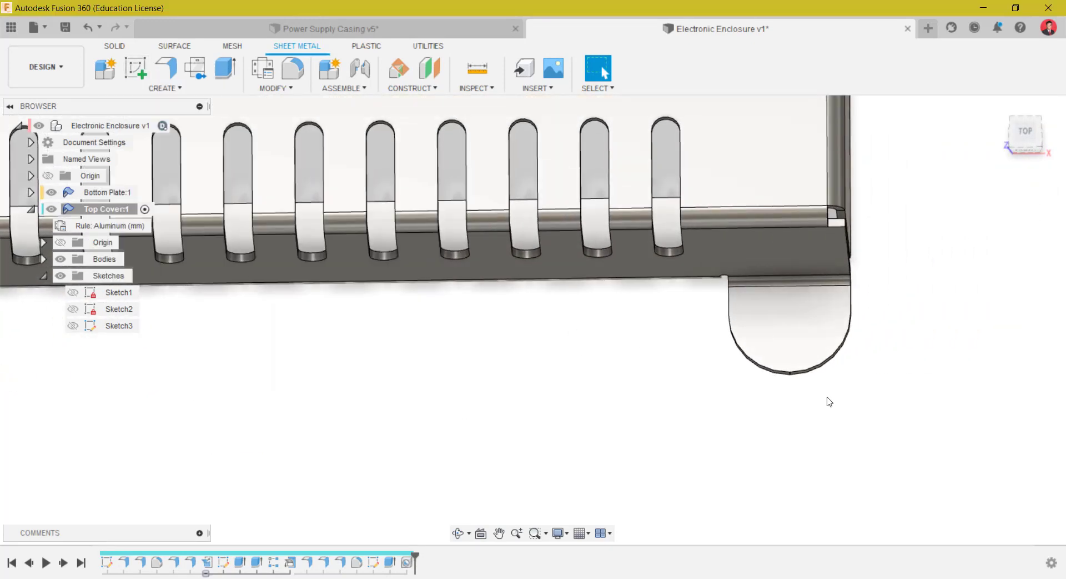
click(792, 335)
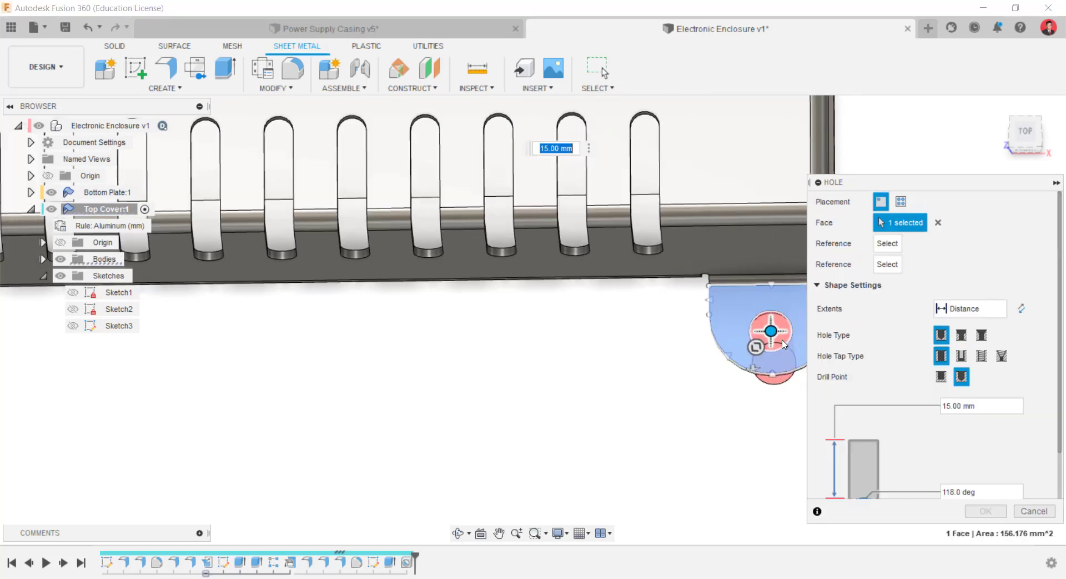
scroll(724, 378, up, 2)
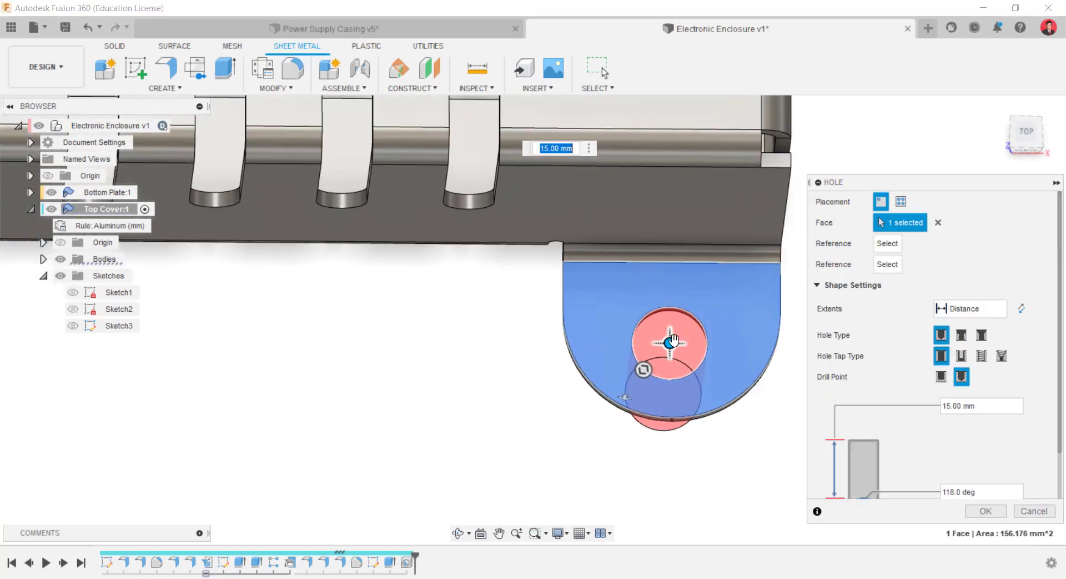
drag(671, 342, 678, 321)
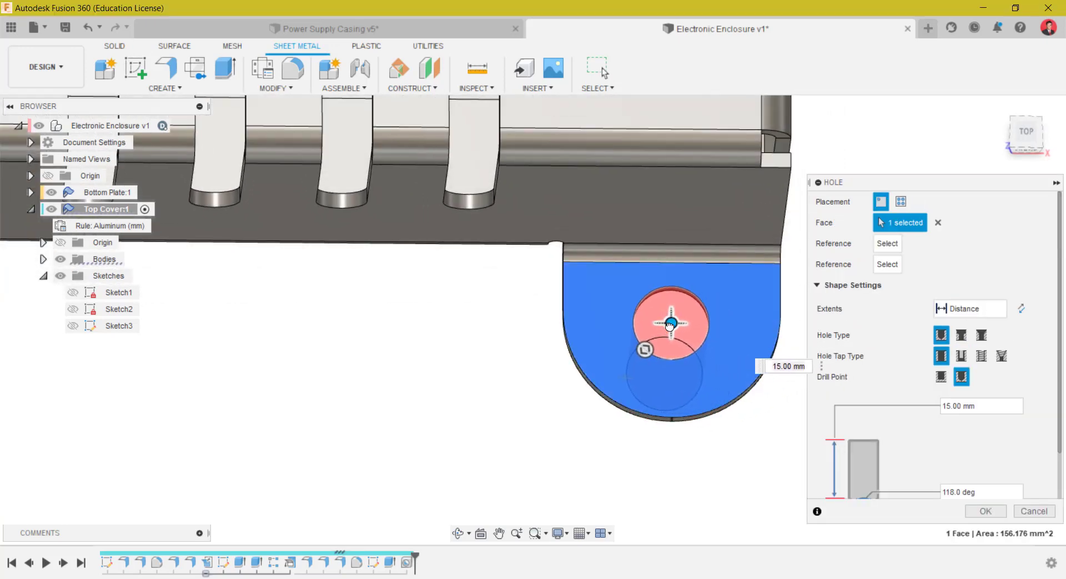
shift+middle_drag(671, 311, 744, 422)
scroll(699, 383, down, 3)
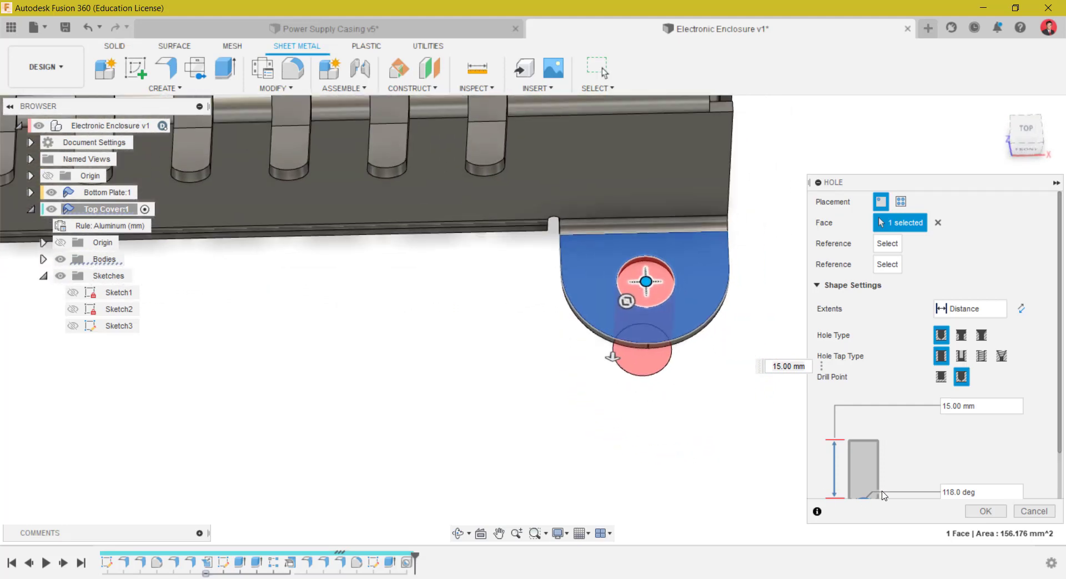
middle_drag(662, 407, 872, 414)
click(977, 510)
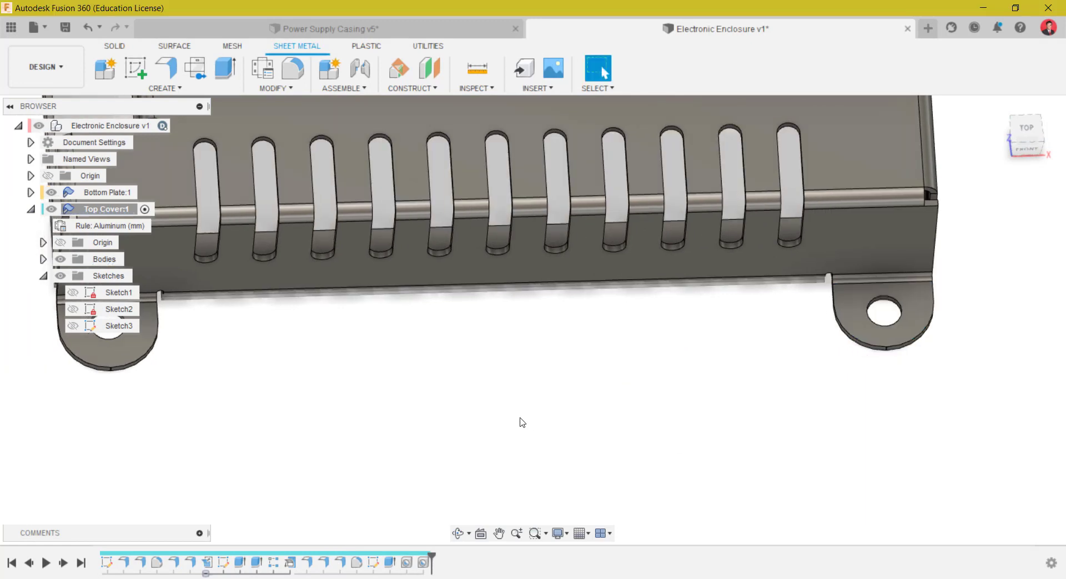
- Edit the front-left tab's hole and move its centre point onto the centre of the tab's rounded end
shift+middle_drag(522, 420, 400, 372)
click(405, 562)
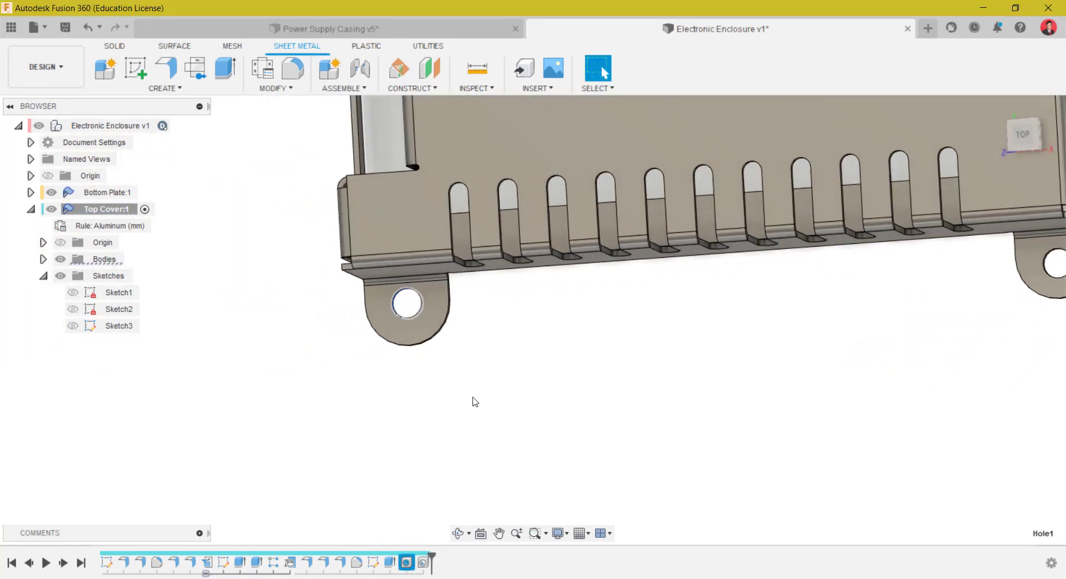
scroll(472, 385, up, 7)
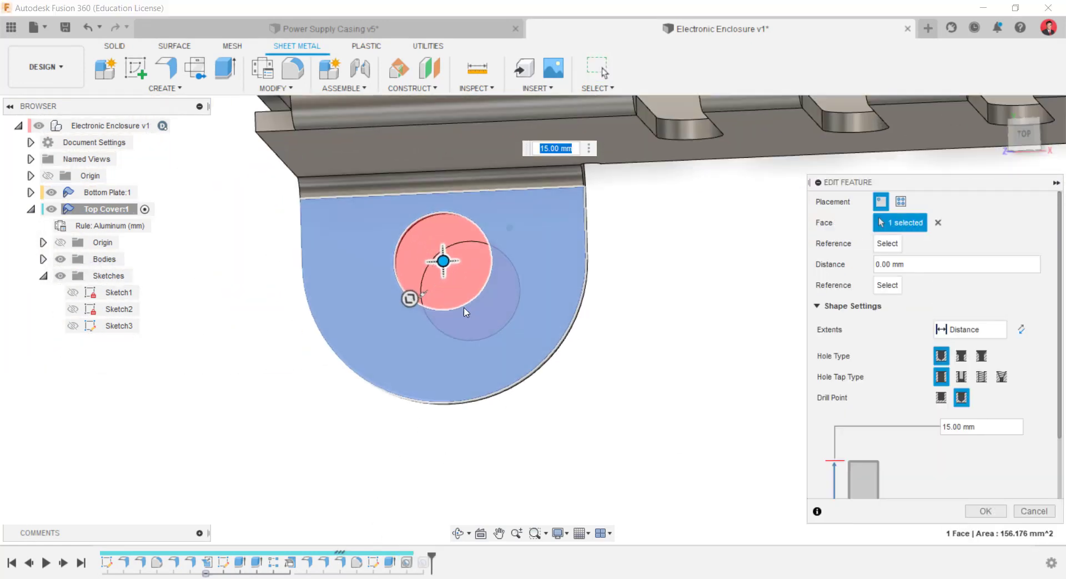
drag(443, 260, 455, 292)
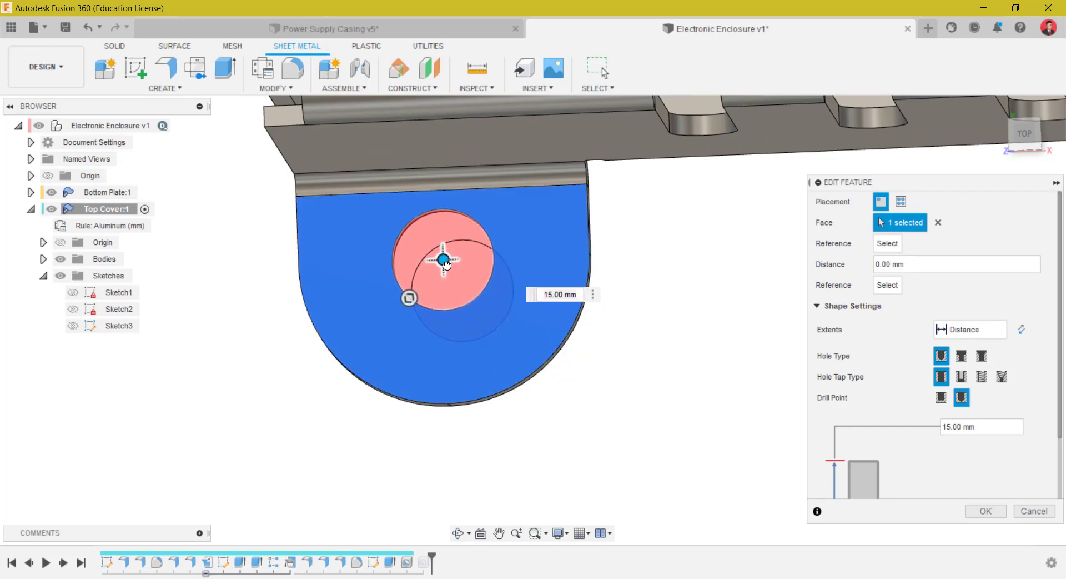
shift+middle_drag(611, 370, 621, 378)
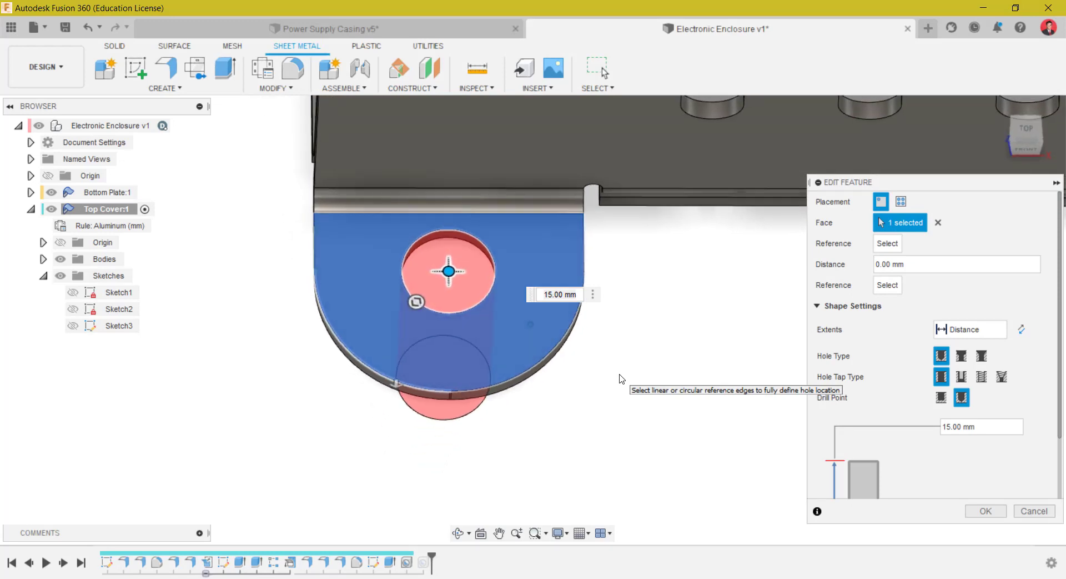
click(986, 510)
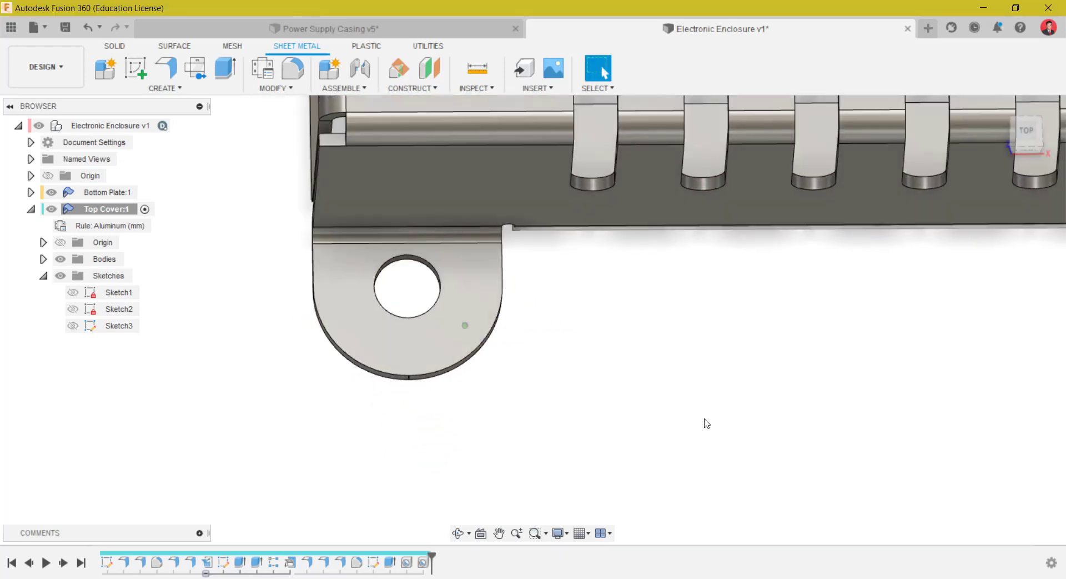
- Edit the front-right tab's hole and move its centre point onto the centre of the tab's rounded end
shift+middle_drag(706, 424, 771, 445)
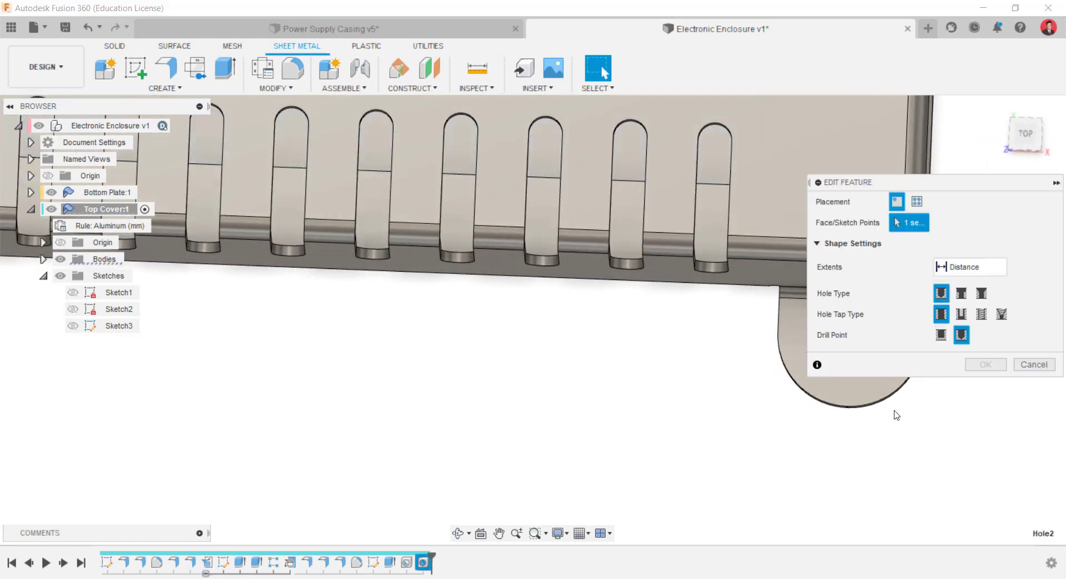
middle_drag(790, 396, 656, 392)
scroll(674, 391, up, 1)
drag(732, 350, 775, 340)
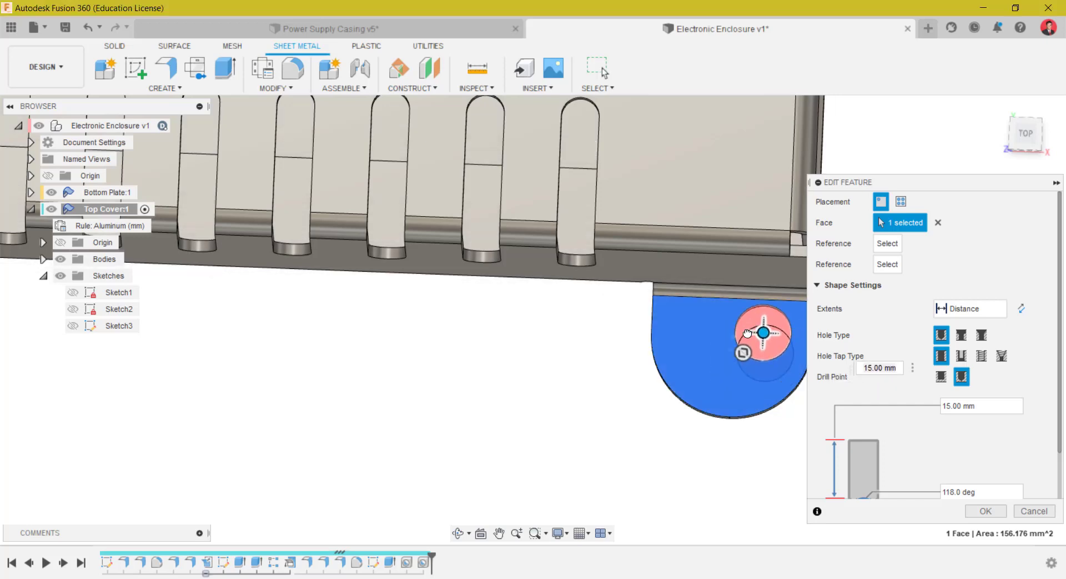
click(984, 511)
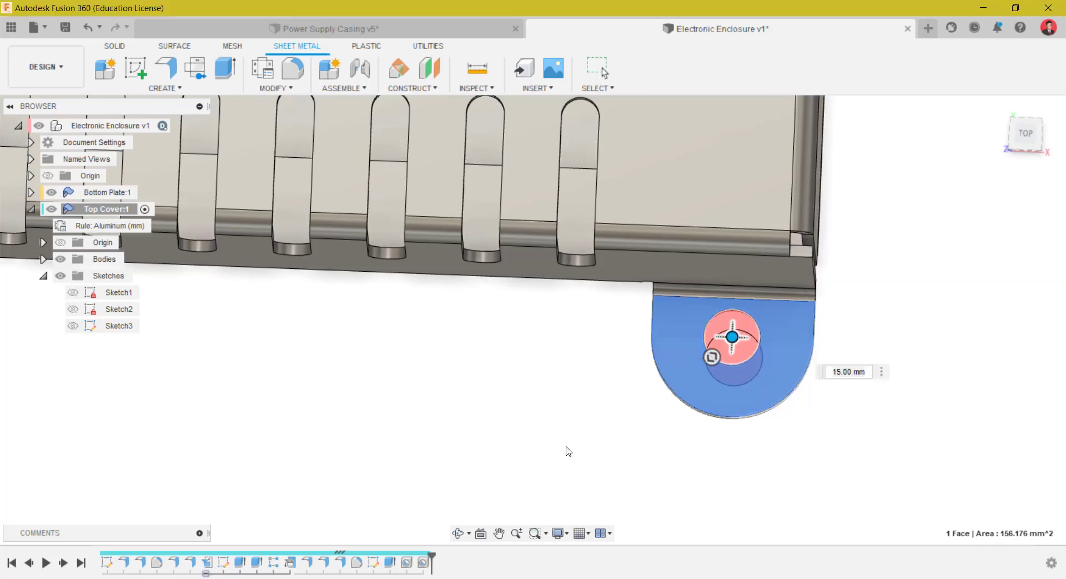
shift+middle_drag(545, 442, 936, 410)
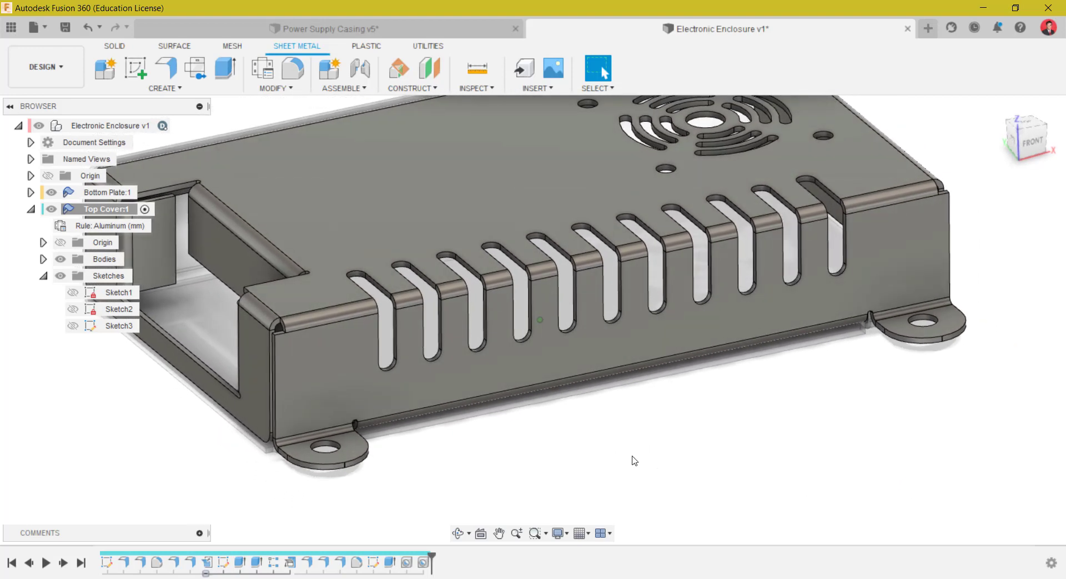
- Start a sketch on the top cover's front face and project the 6 mm hole edge of the bottom plate's front-left flange into it
click(145, 80)
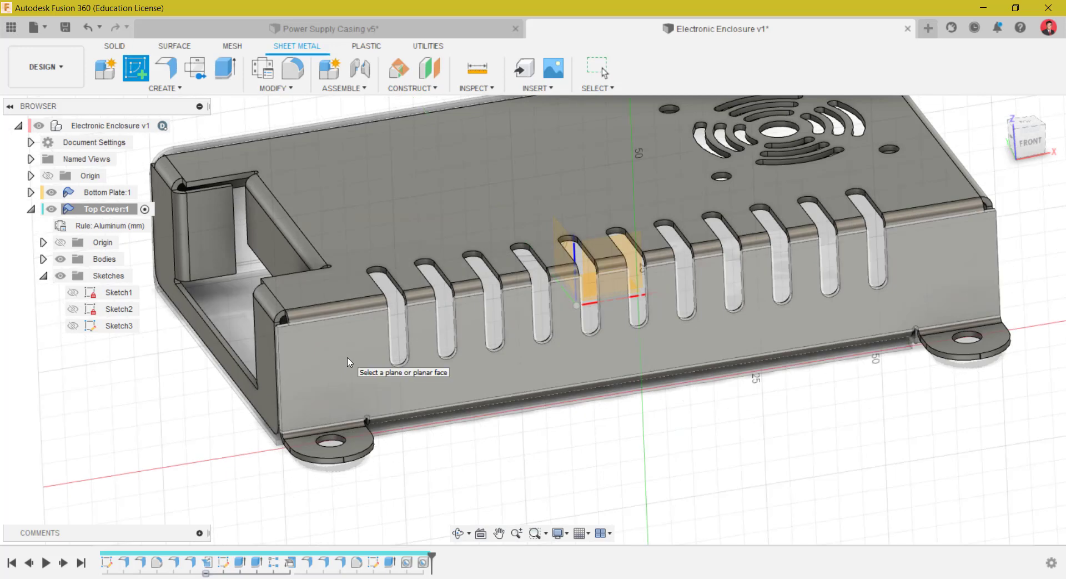
click(684, 431)
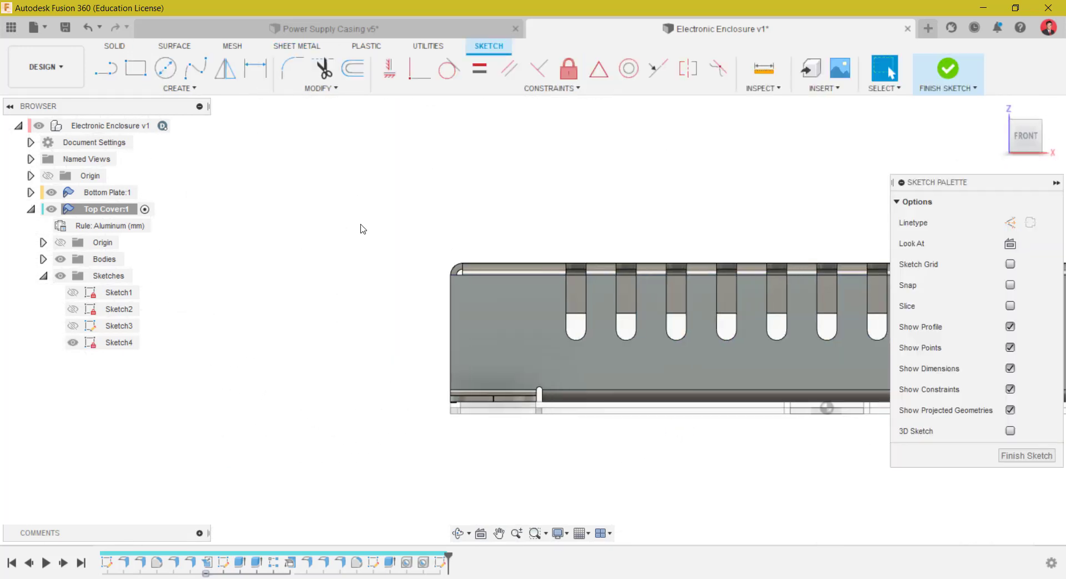
click(165, 90)
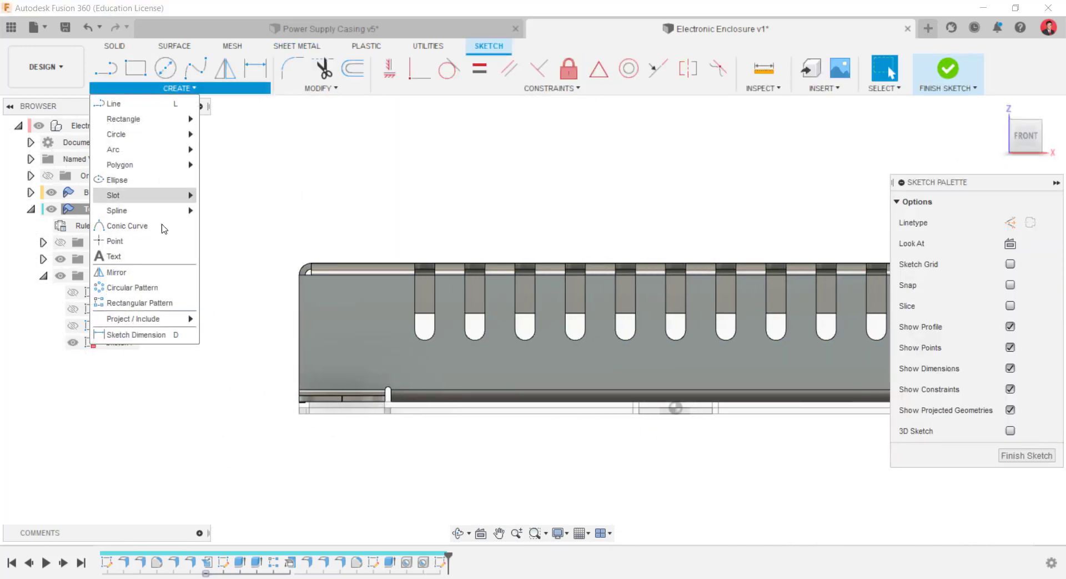
click(222, 319)
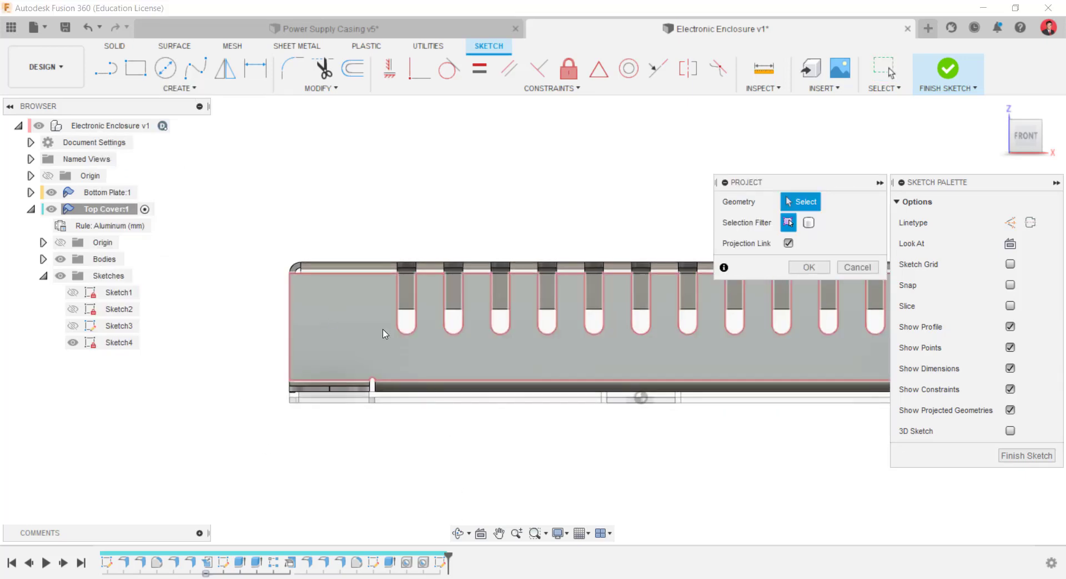
mouse_move(506, 456)
shift+middle_down()
mouse_move(542, 469)
mouse_move(595, 465)
mouse_move(591, 410)
mouse_move(606, 389)
mouse_move(546, 233)
mouse_move(574, 204)
mouse_move(562, 219)
mouse_move(577, 225)
mouse_move(572, 238)
mouse_move(483, 340)
shift+middle_up()
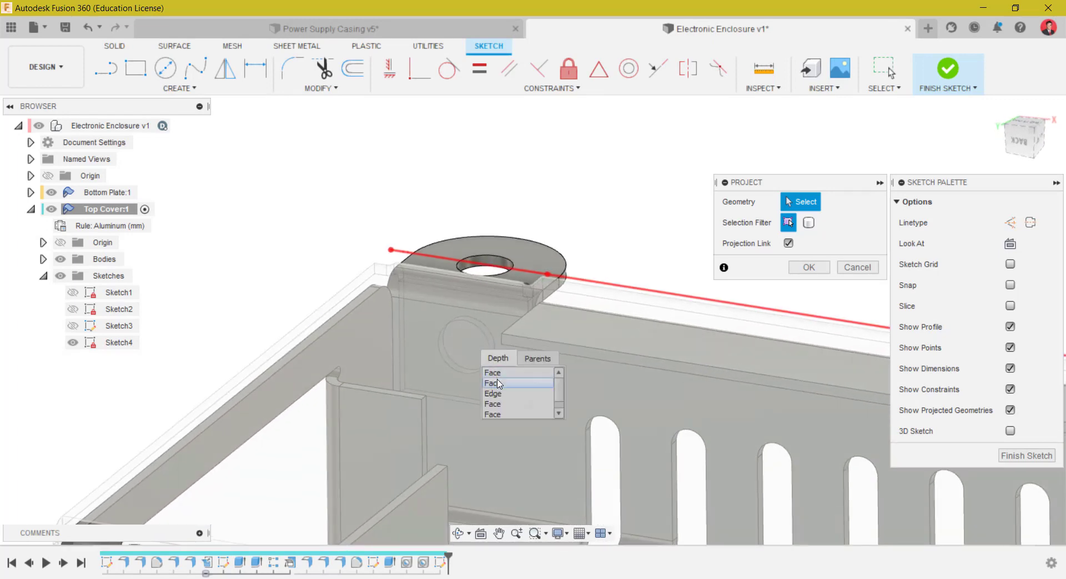
click(502, 396)
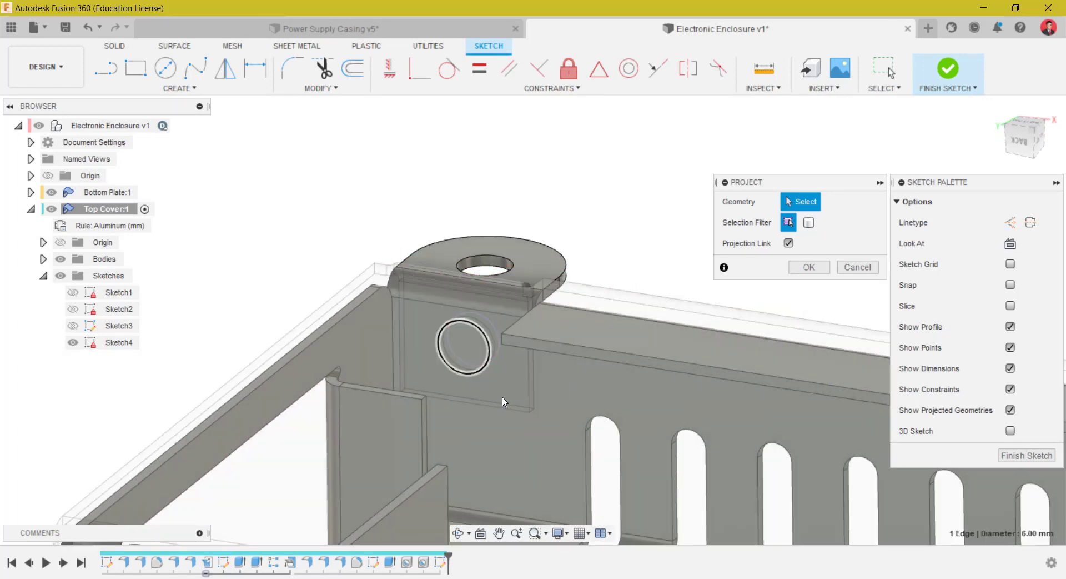
- Project the hole edge of the bottom plate's front-right flange into the front-face sketch and finish the projection
middle_drag(593, 321, 270, 235)
scroll(583, 358, down, 3)
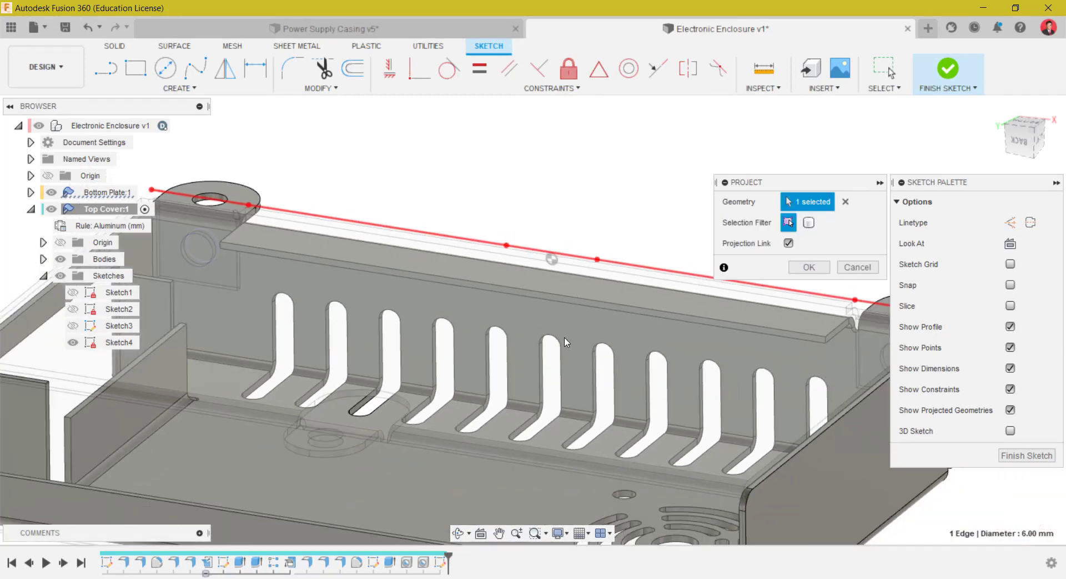
middle_drag(564, 340, 336, 290)
shift+middle_drag(530, 323, 519, 283)
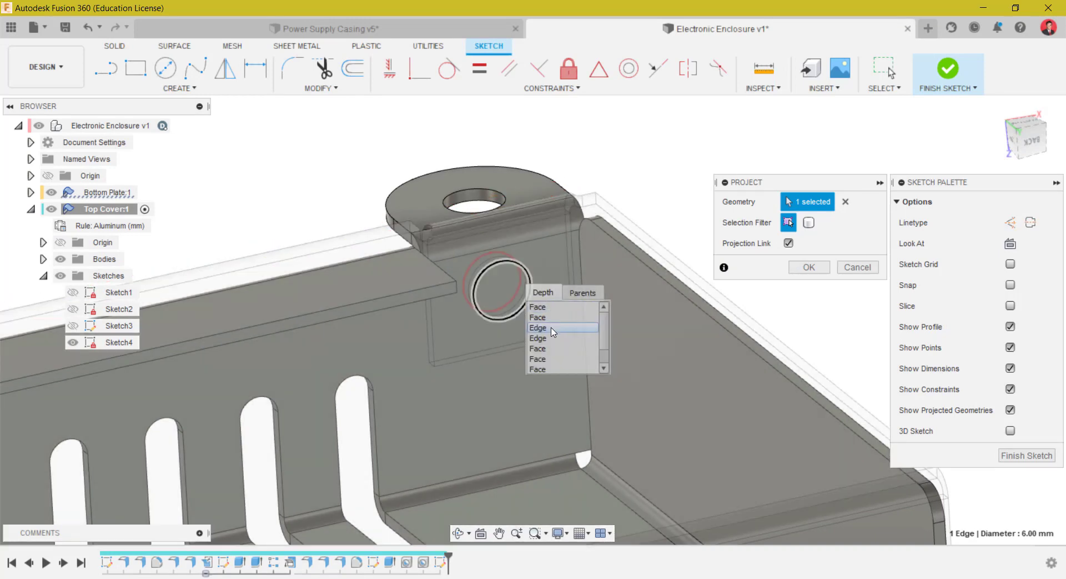
click(539, 328)
click(809, 267)
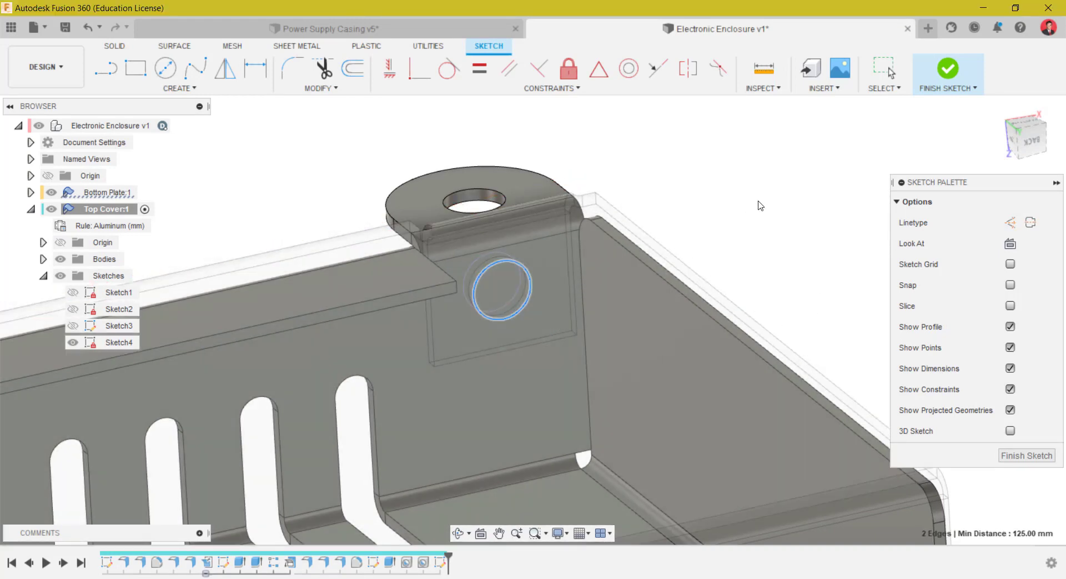
shift+middle_drag(809, 274, 617, 480)
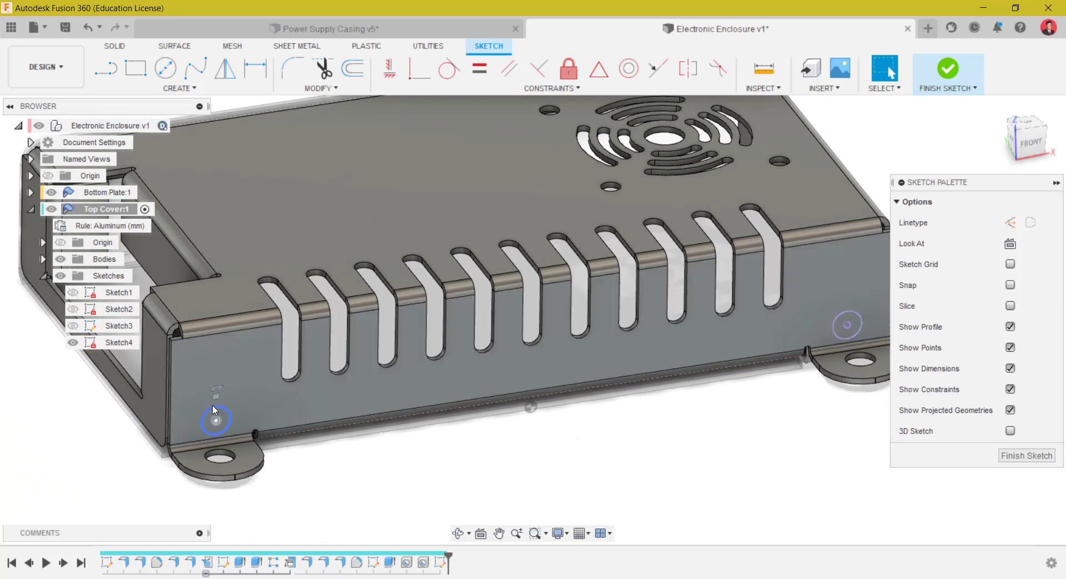
- Convert both projected circles on the front face to construction geometry and finish the sketch
click(212, 405)
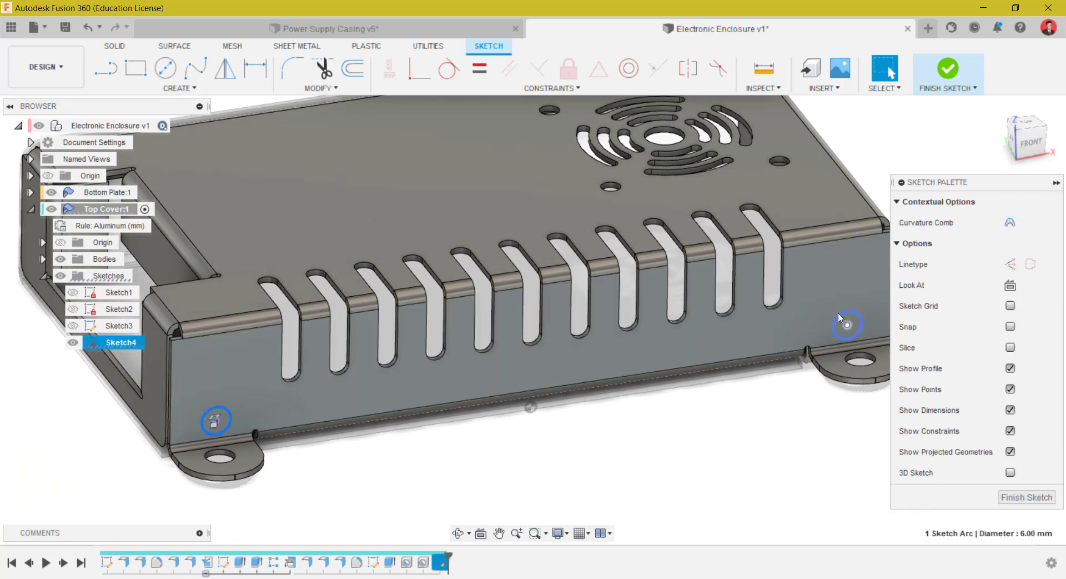
ctrl+click(838, 312)
click(1010, 264)
click(757, 433)
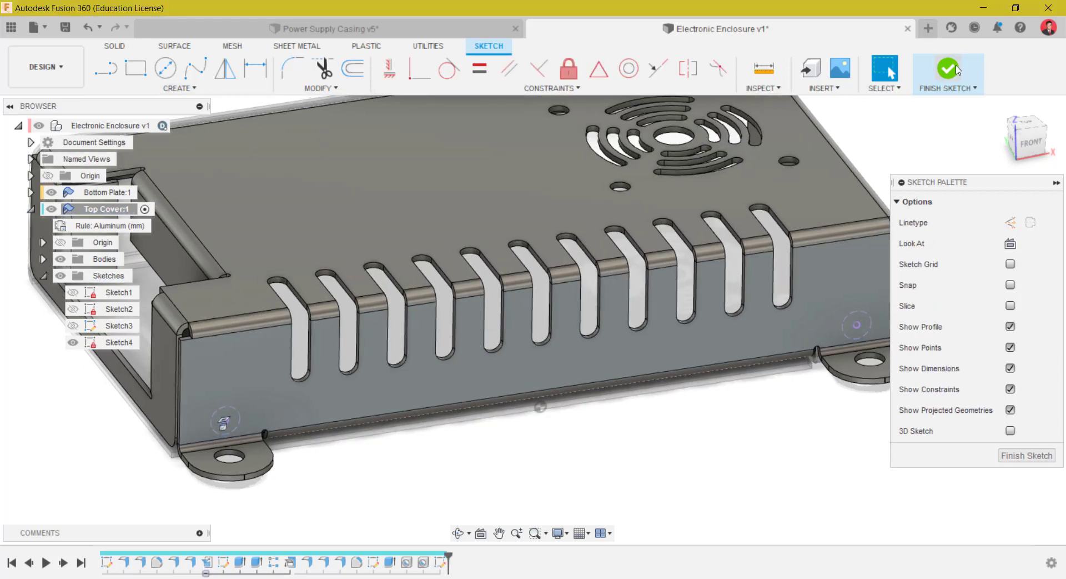
click(948, 69)
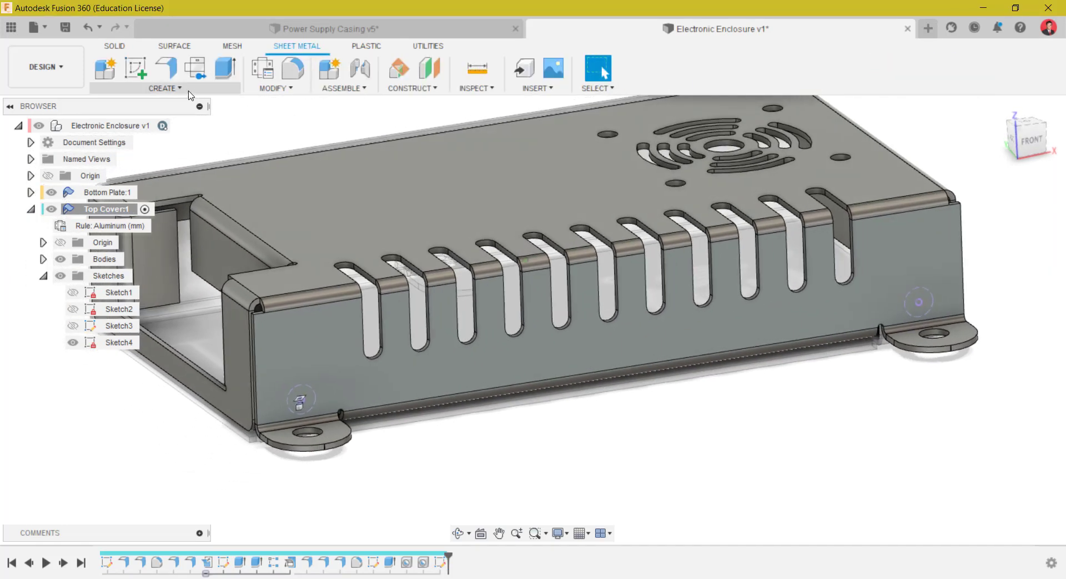
- Start a hole at the centre of the front face's left projected circle, with countersink type, clearance tap type and a 15 mm depth
click(167, 88)
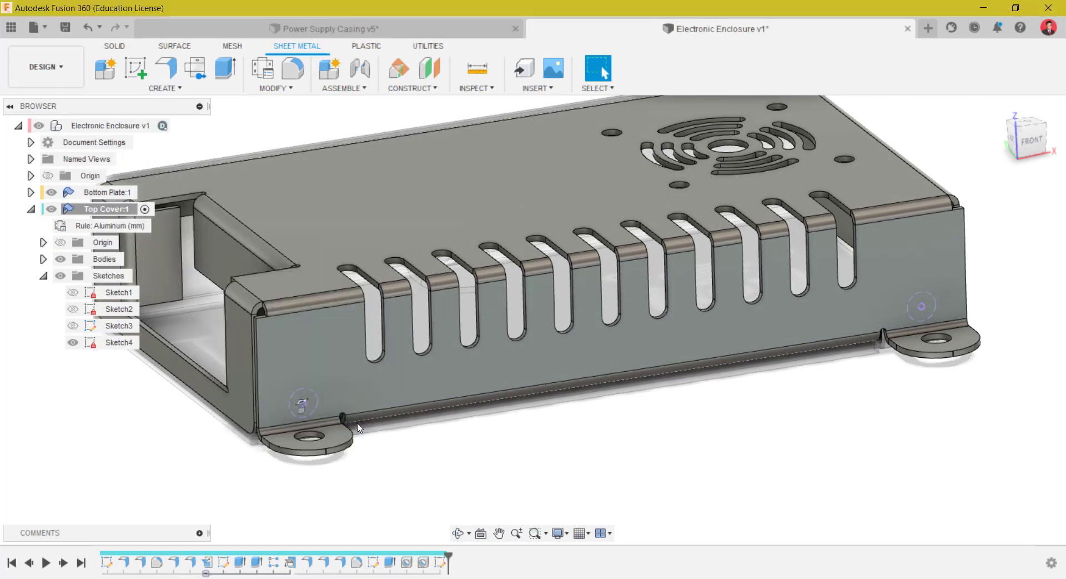
click(305, 405)
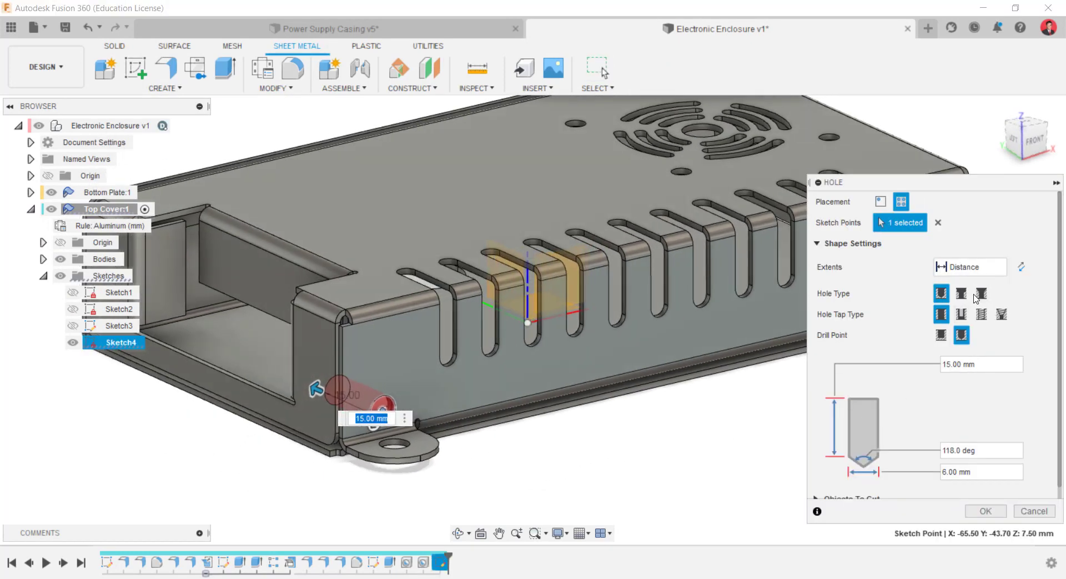
shift+middle_drag(681, 449, 959, 428)
scroll(724, 423, up, 3)
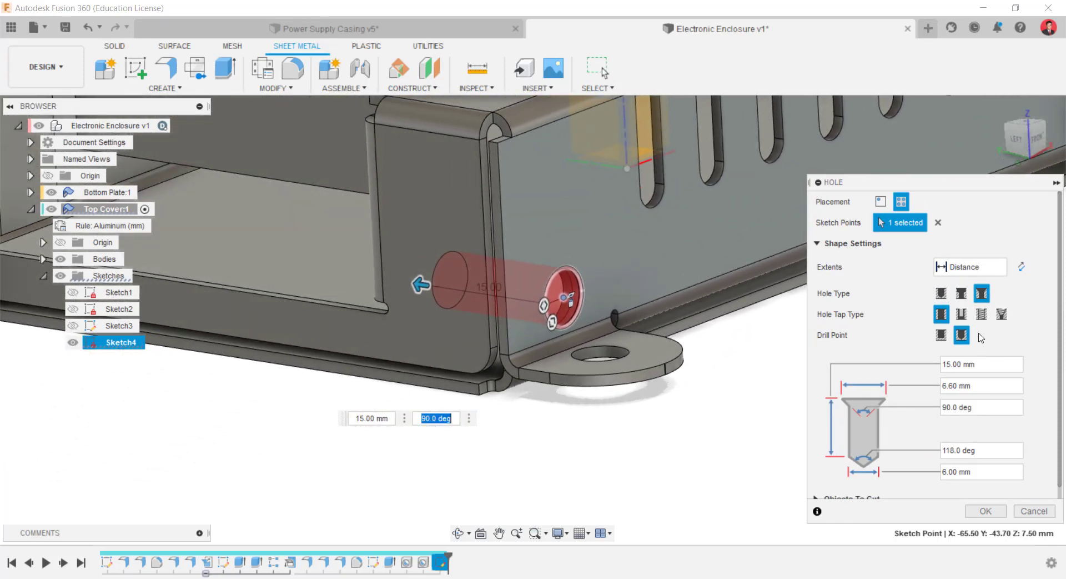
key(Tab)
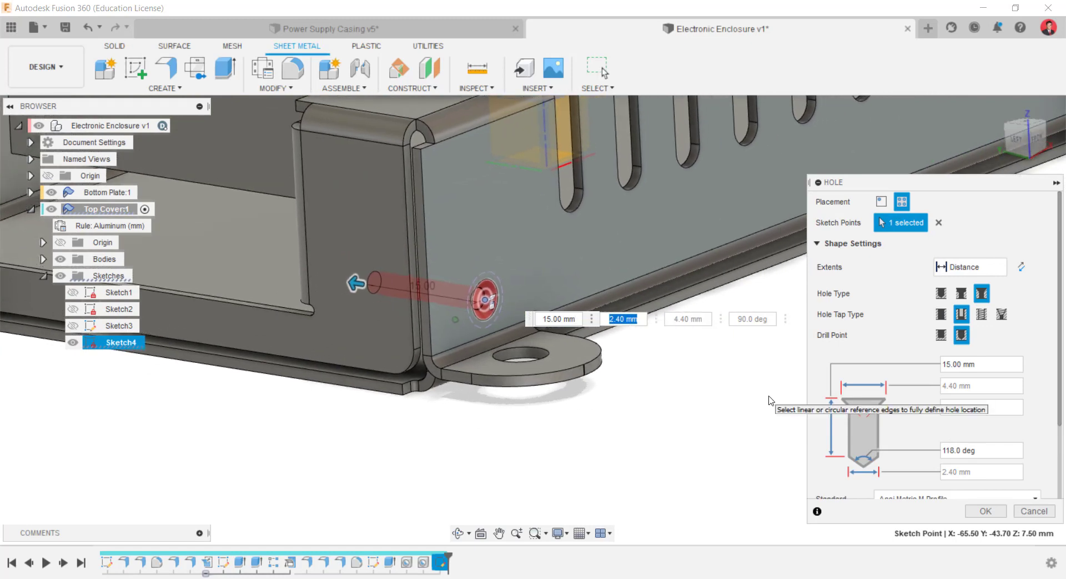
- Size the countersunk hole for an M3 Flat Head Machine Screw with Normal fit and create it
scroll(906, 464, down, 3)
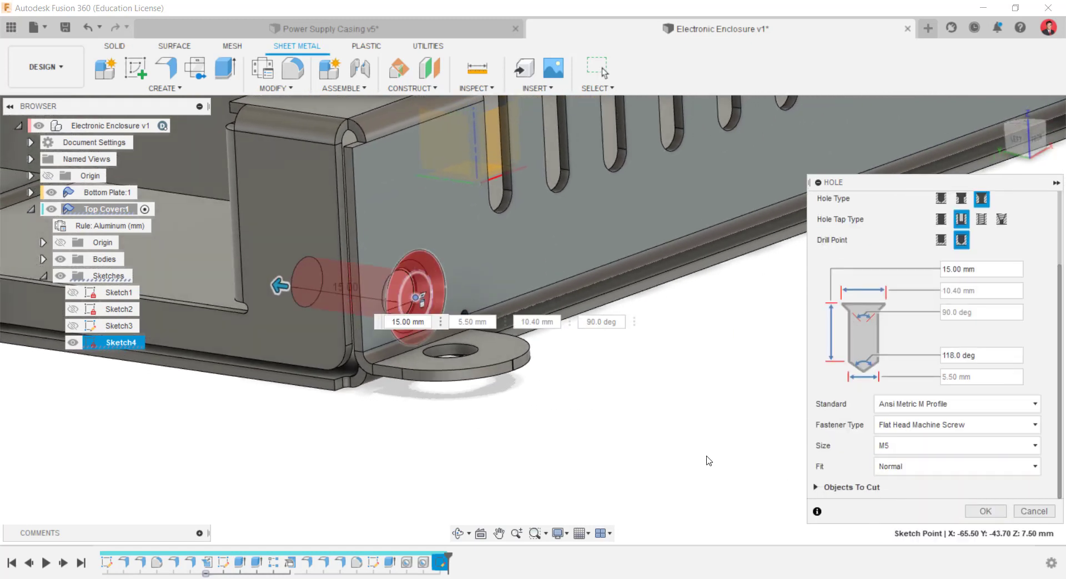
shift+middle_drag(709, 461, 917, 455)
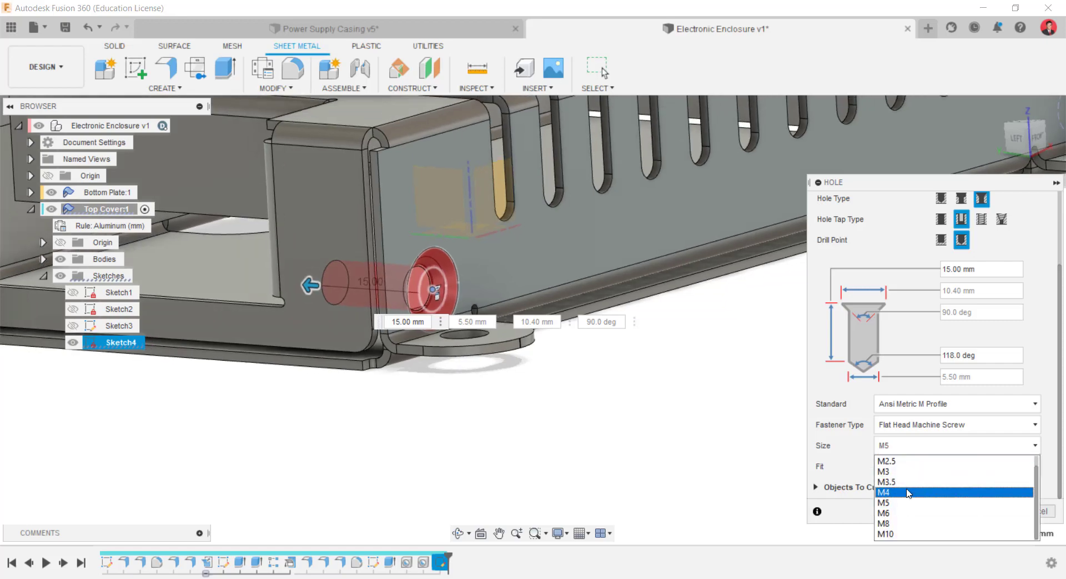
shift+middle_drag(699, 446, 883, 475)
click(901, 445)
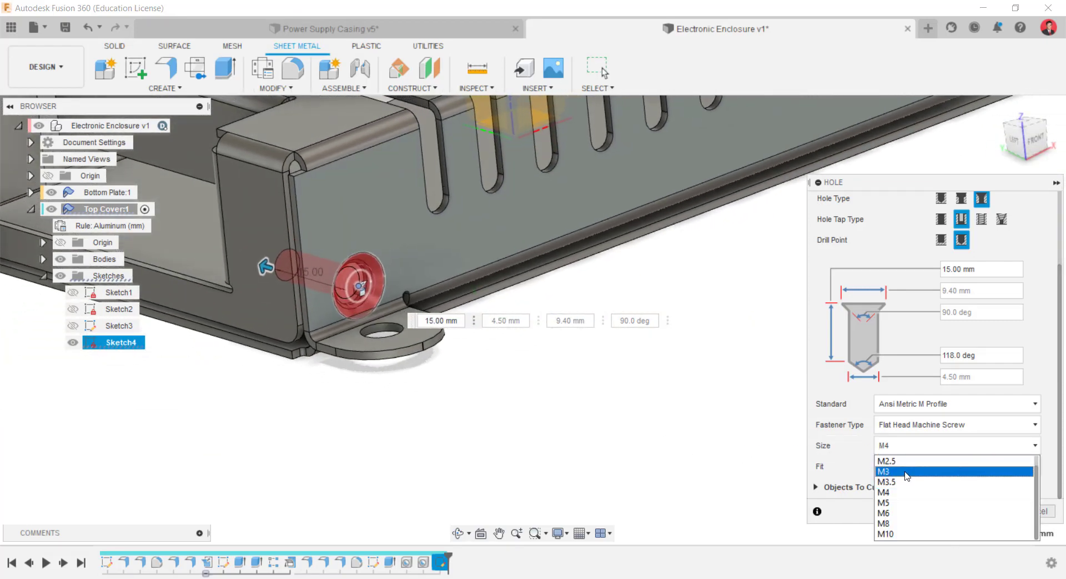
shift+middle_drag(661, 456, 674, 456)
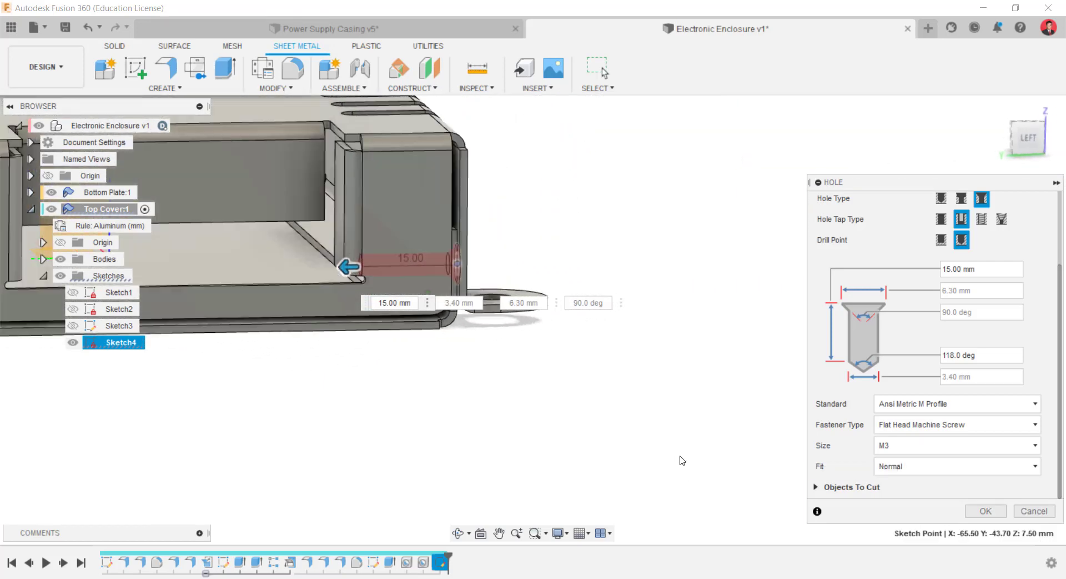
shift+middle_drag(640, 417, 809, 519)
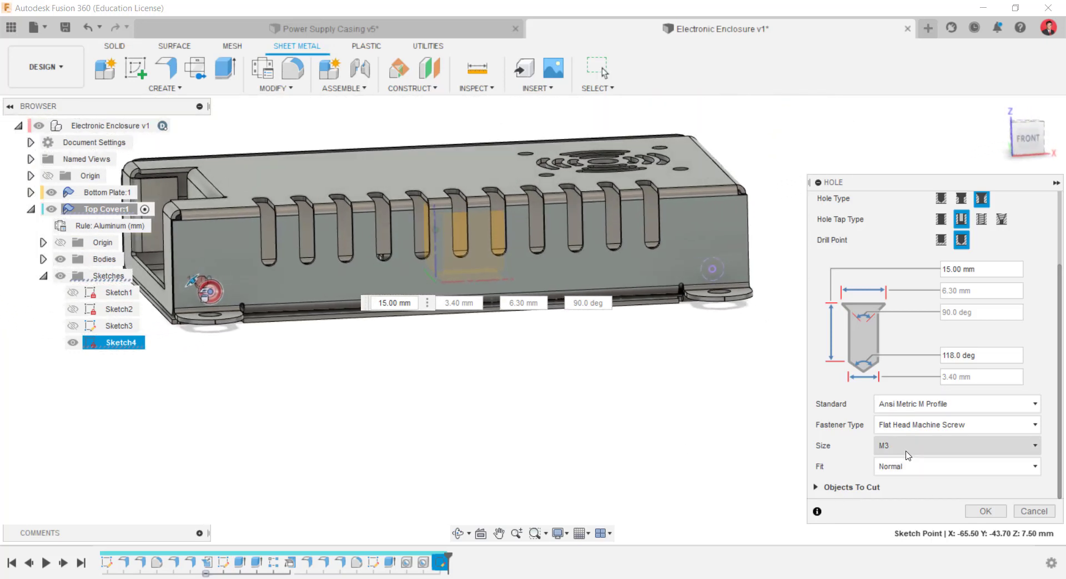
click(986, 511)
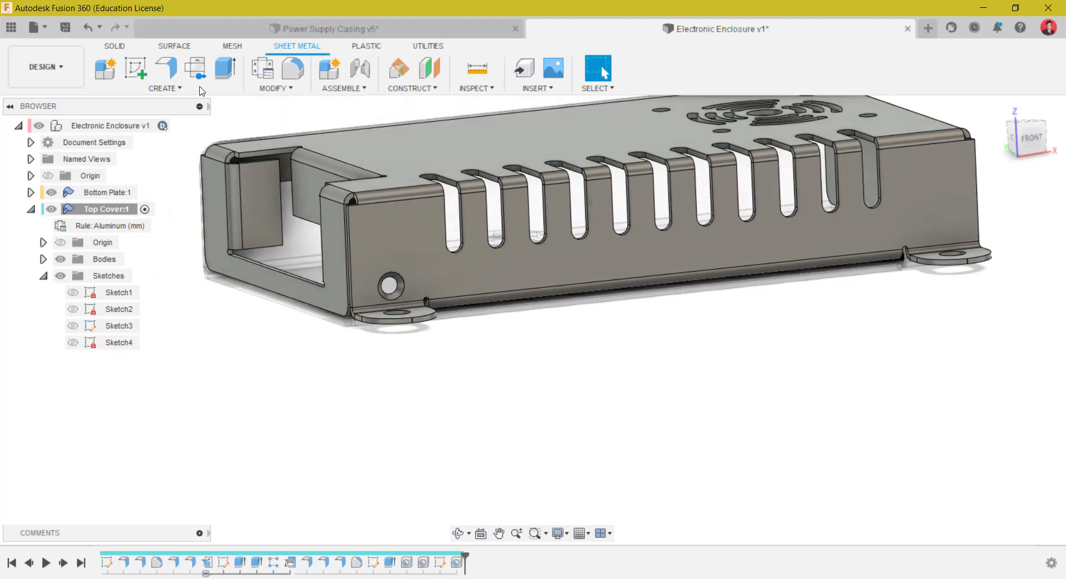
- Add a matching M3 countersunk clearance hole at the right projected circle's centre and hide Sketch4
click(165, 88)
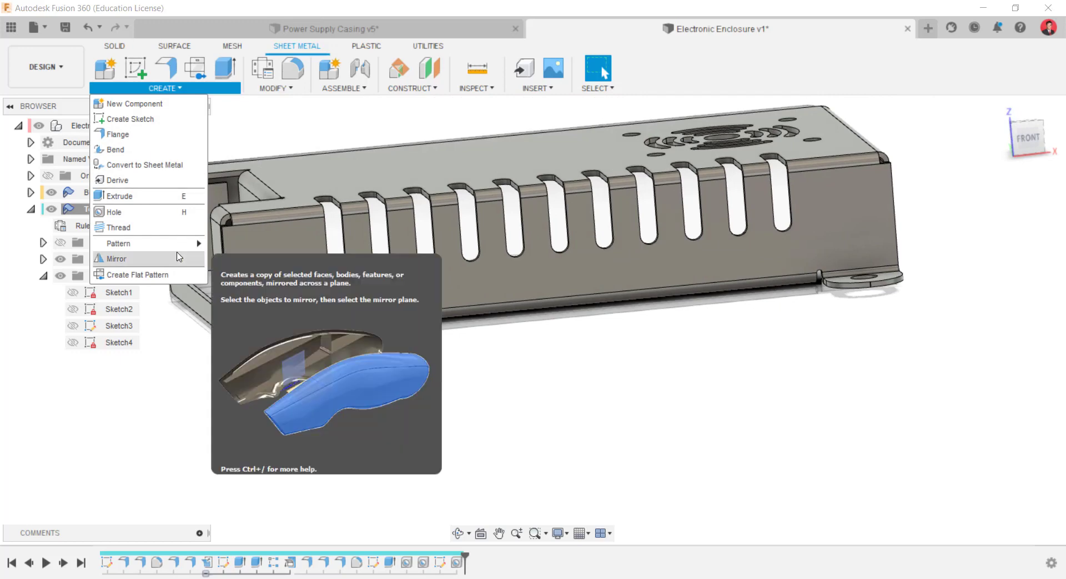
click(178, 210)
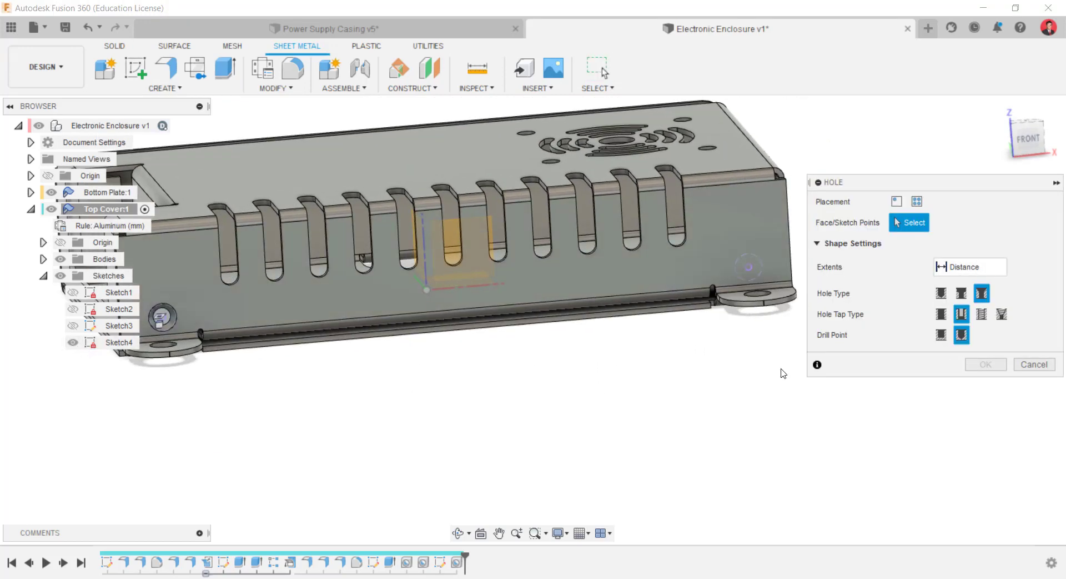
click(749, 266)
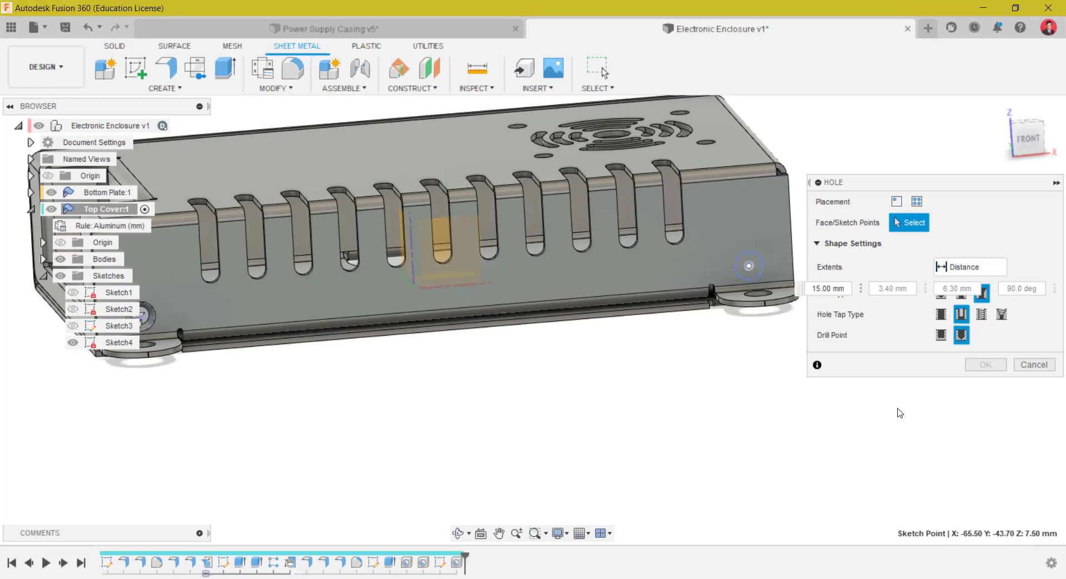
click(986, 511)
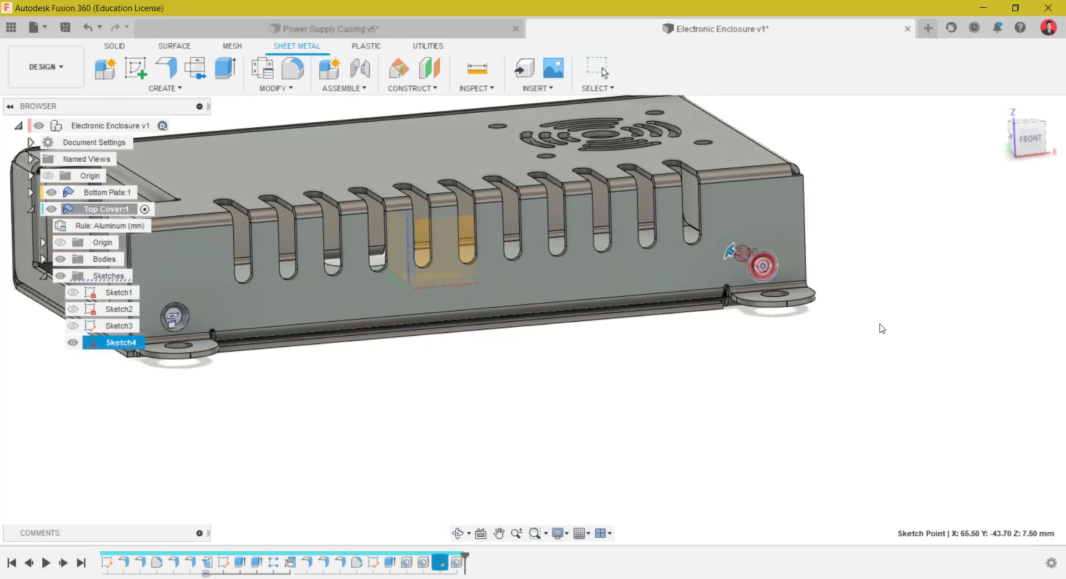
shift+middle_drag(880, 328, 917, 407)
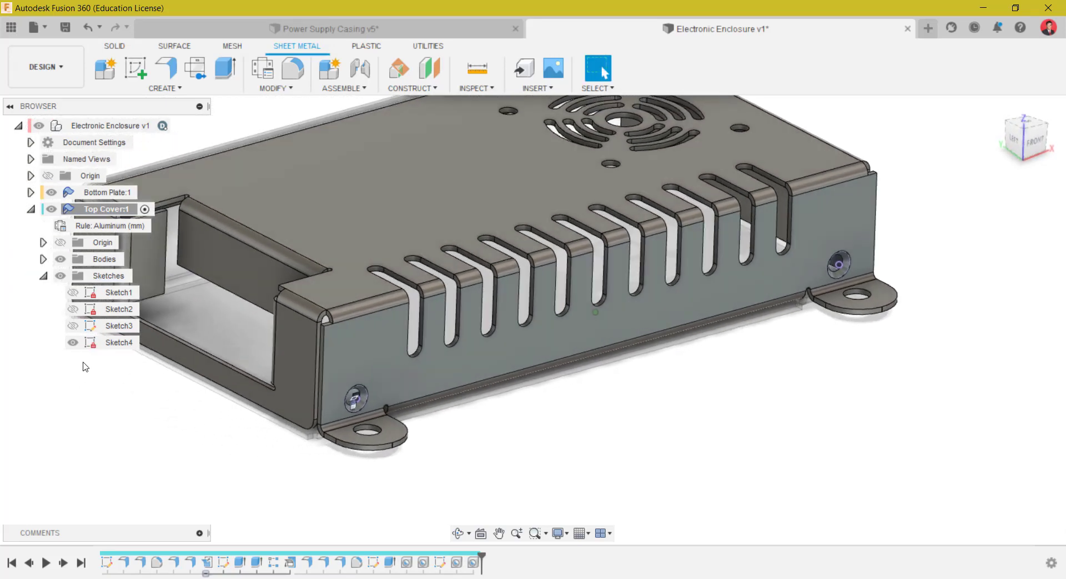
click(73, 342)
- Activate the Bottom Plate component and start a sketch on the outer face of its back wall
mouse_move(648, 412)
shift+middle_down()
mouse_move(655, 392)
mouse_move(724, 396)
mouse_move(748, 423)
mouse_move(764, 501)
mouse_move(1035, 490)
mouse_move(993, 313)
mouse_move(311, 285)
shift+middle_up()
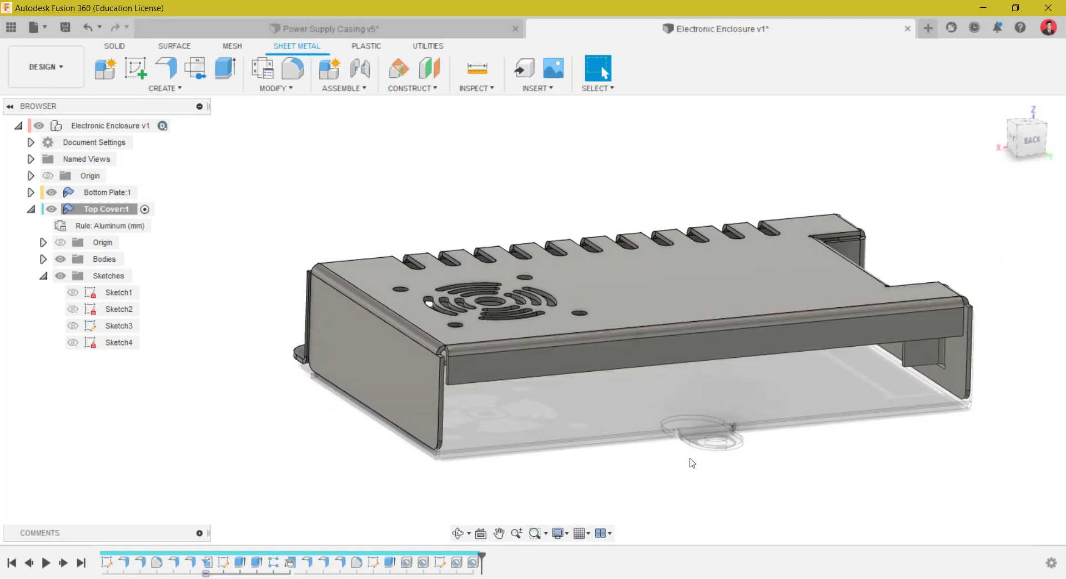
shift+middle_drag(774, 497, 656, 390)
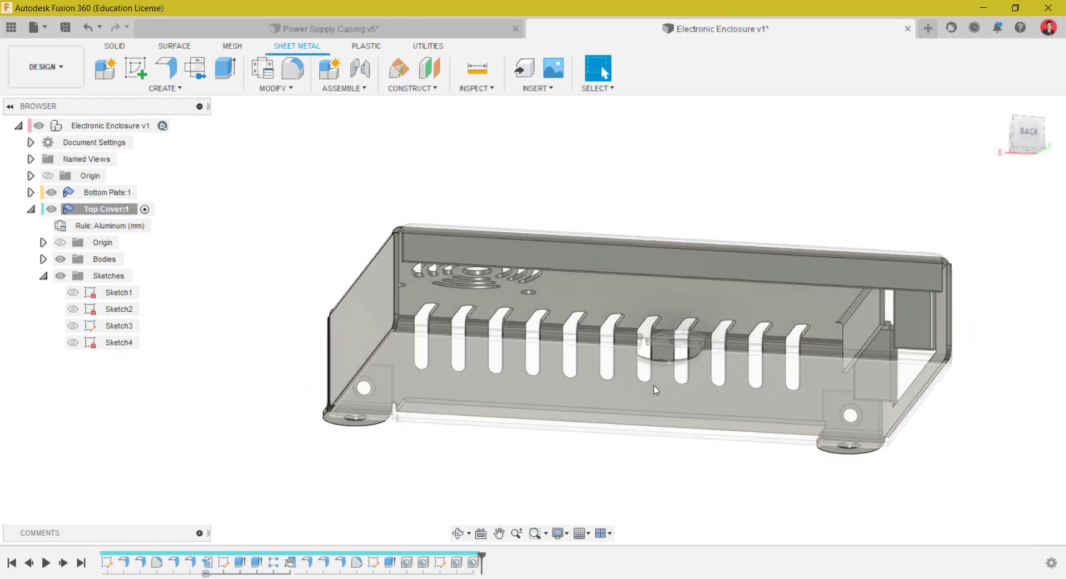
shift+middle_drag(108, 203, 122, 205)
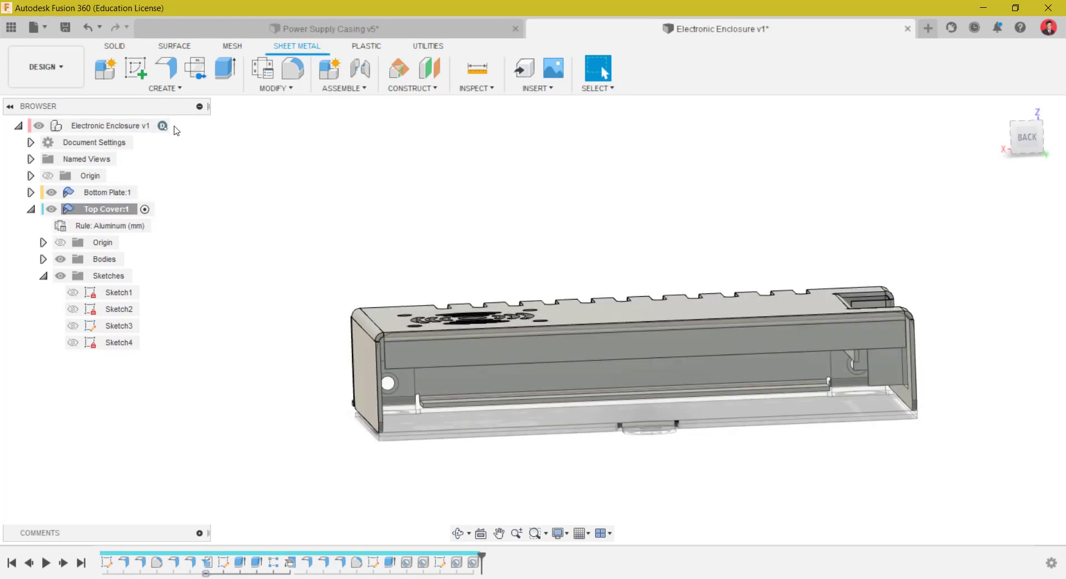
click(177, 127)
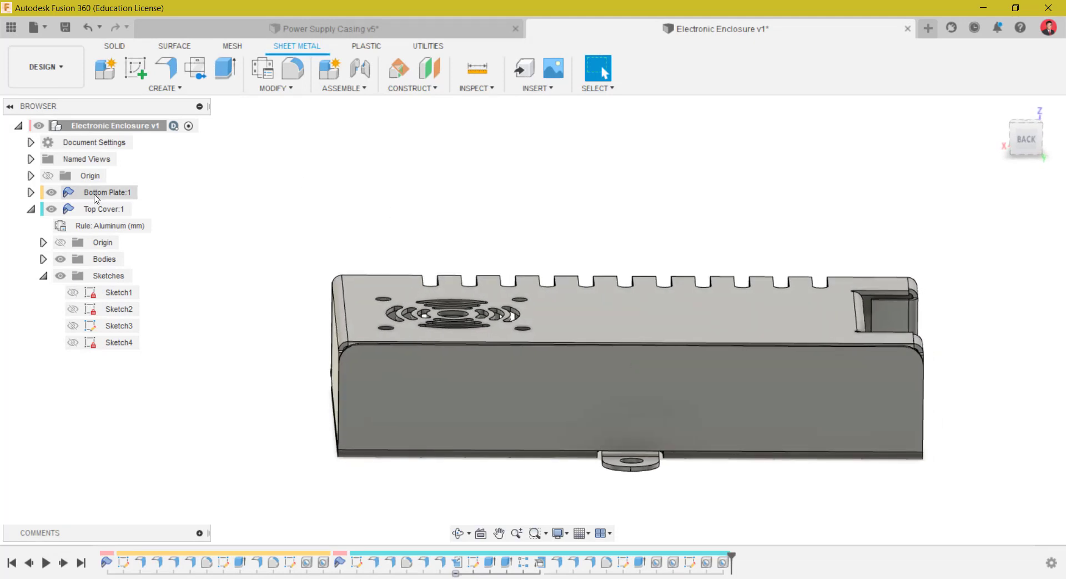
click(144, 193)
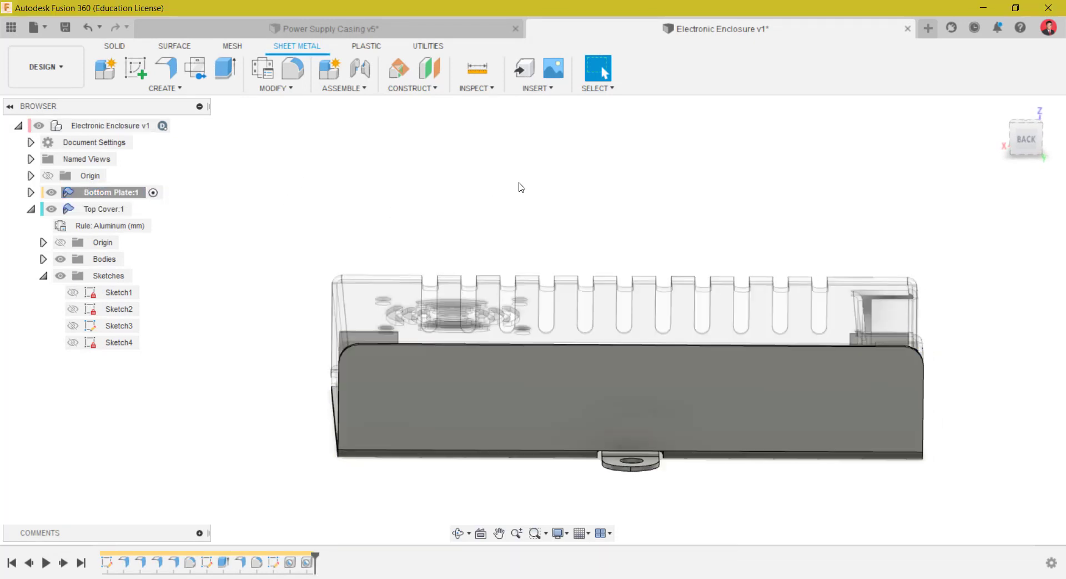
click(471, 418)
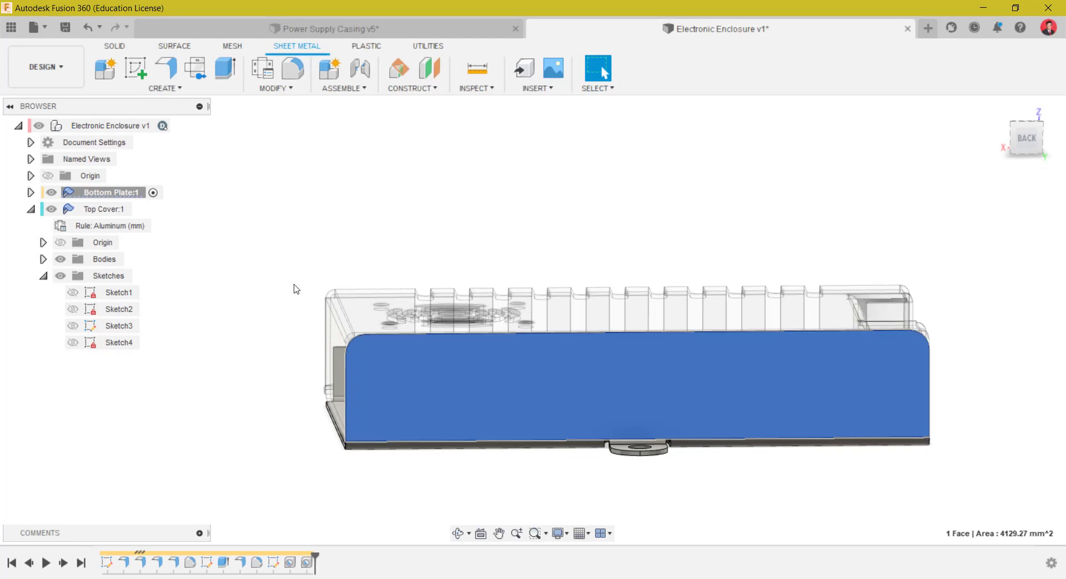
click(138, 76)
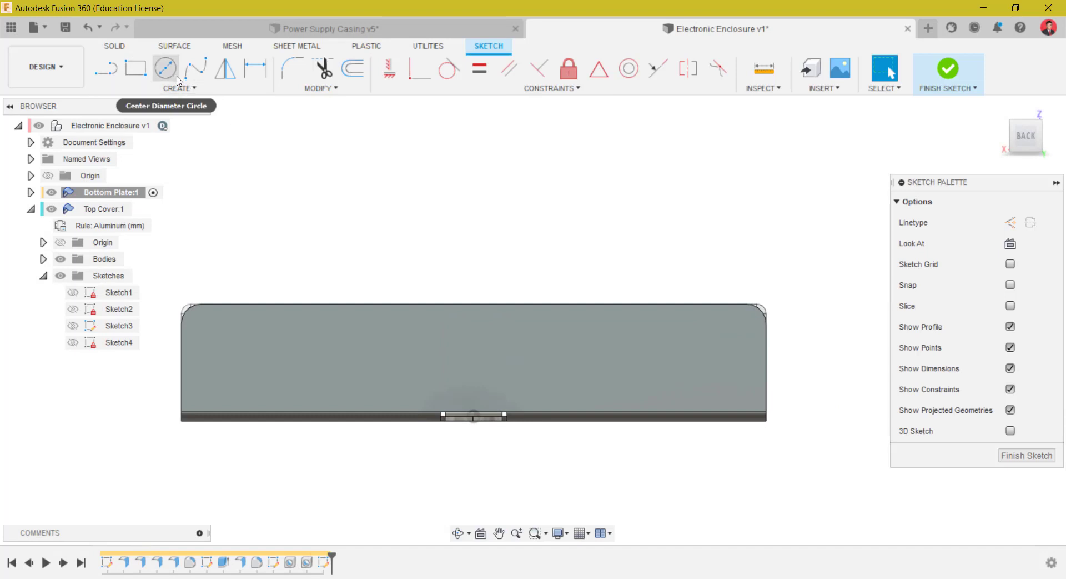
- Place three sketch points in a row near the back face's upper edge, one near each end and one in the middle
click(174, 89)
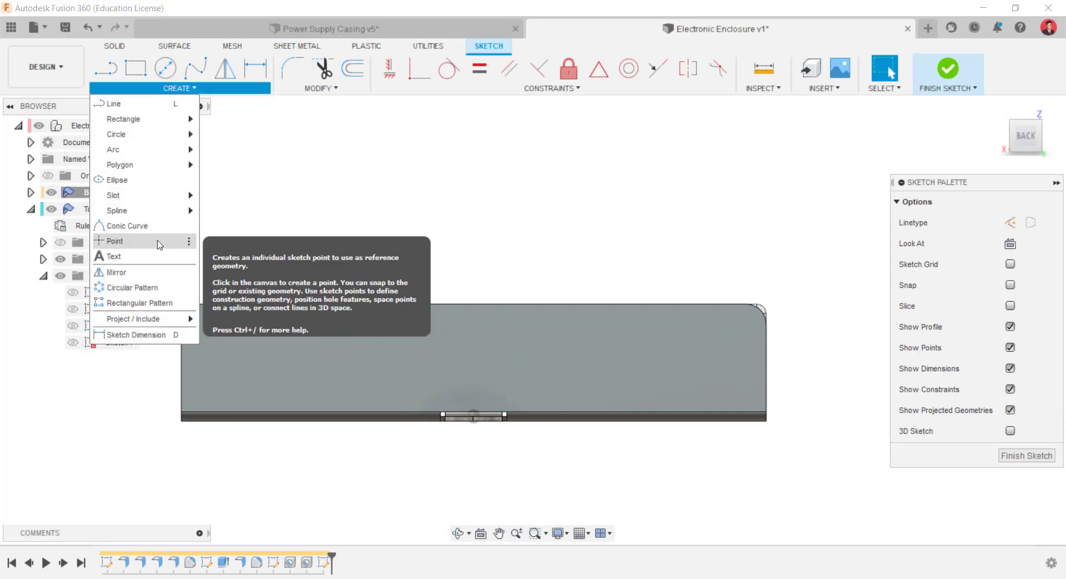
click(120, 240)
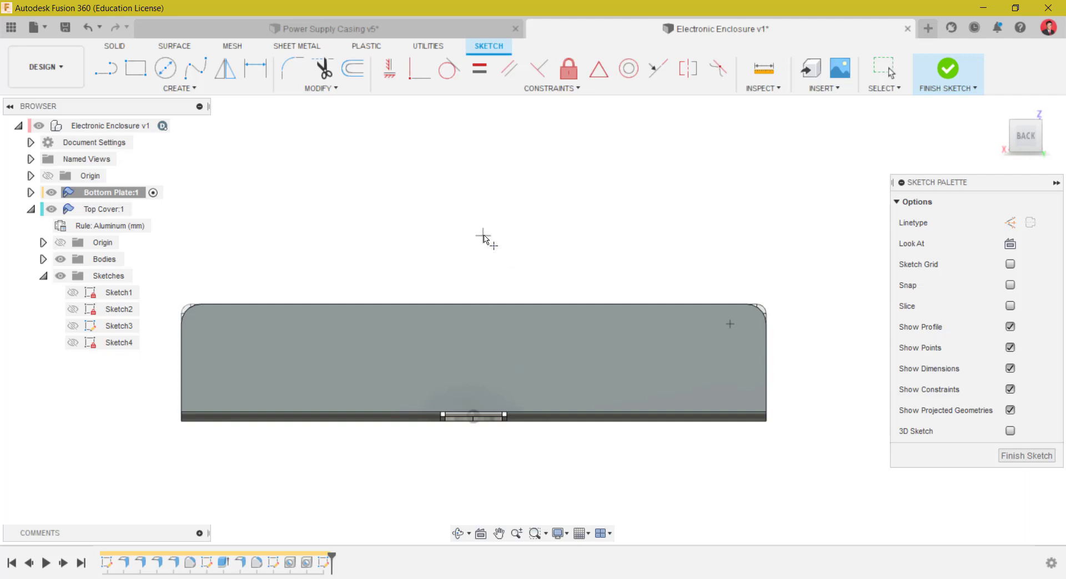
scroll(490, 231, up, 4)
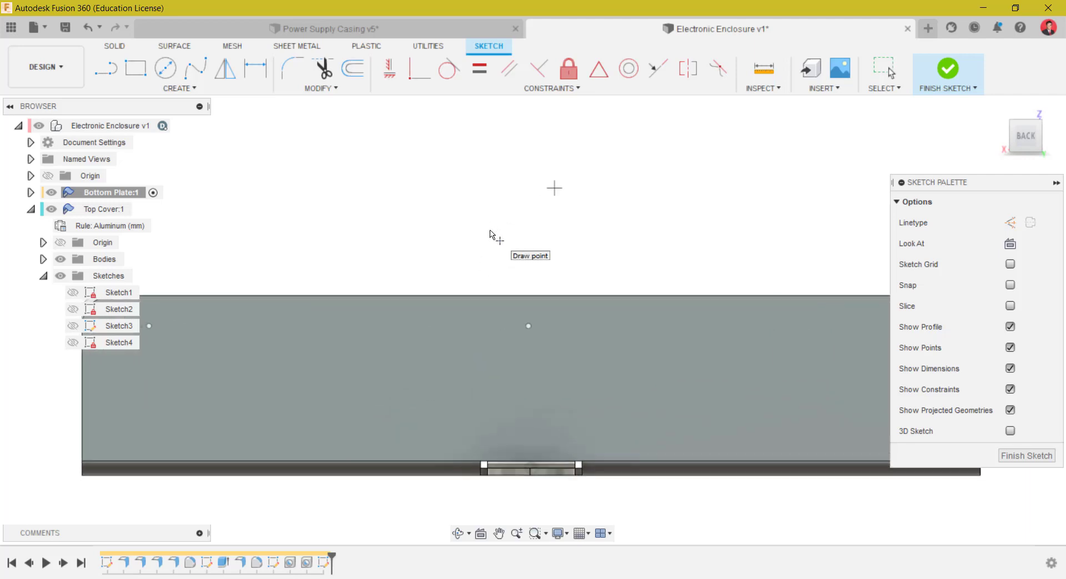
scroll(490, 231, down, 3)
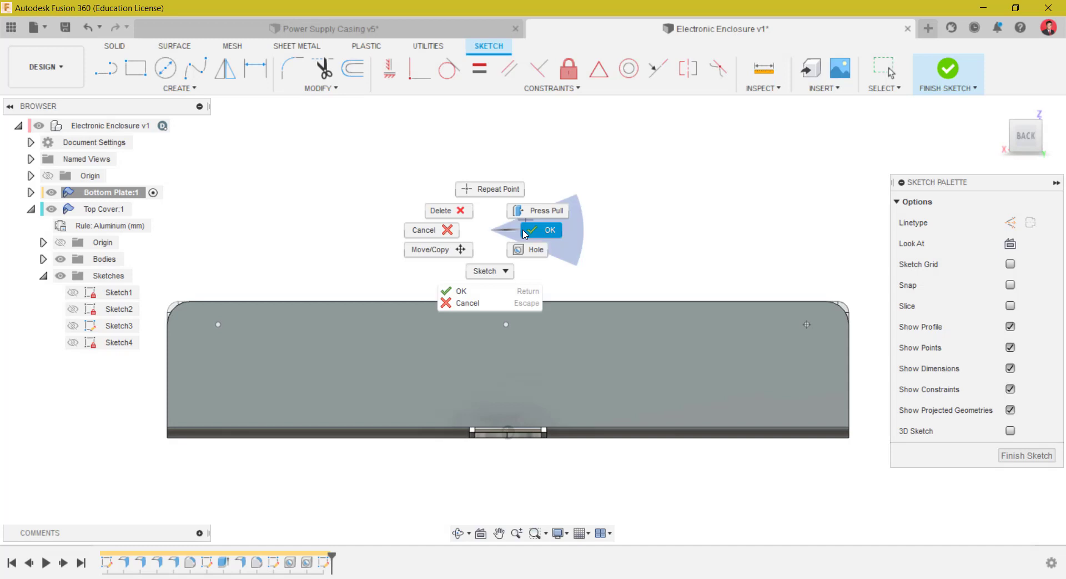
click(542, 230)
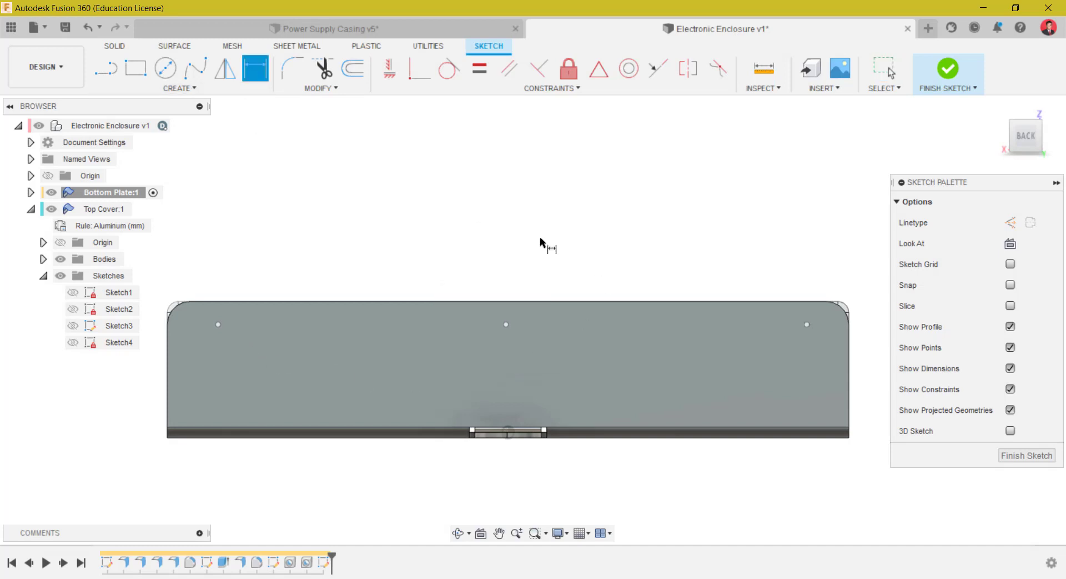
- Constrain the middle point to be vertically aligned with the sketch origin
click(396, 77)
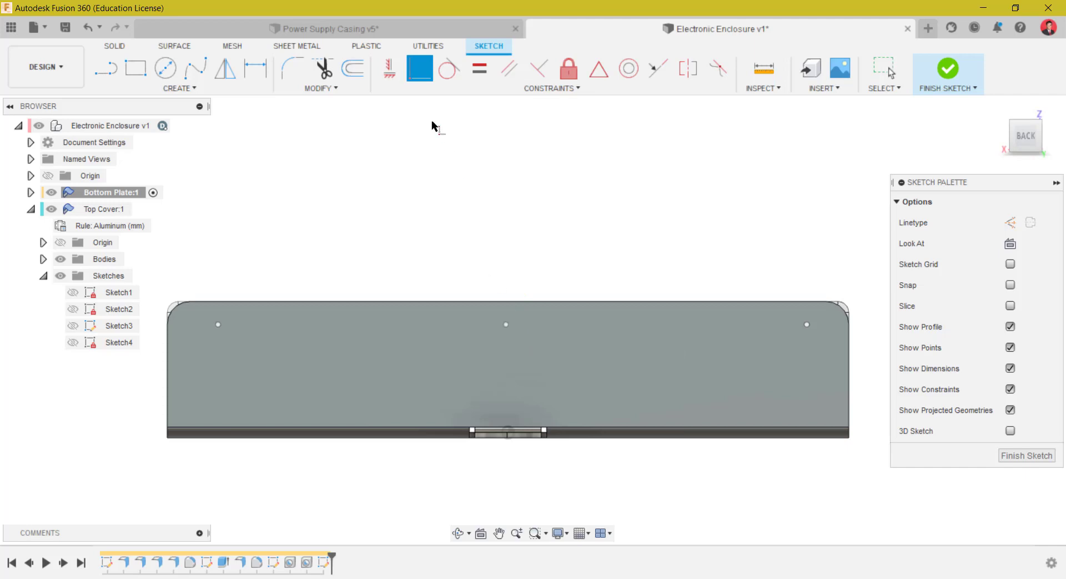
click(506, 324)
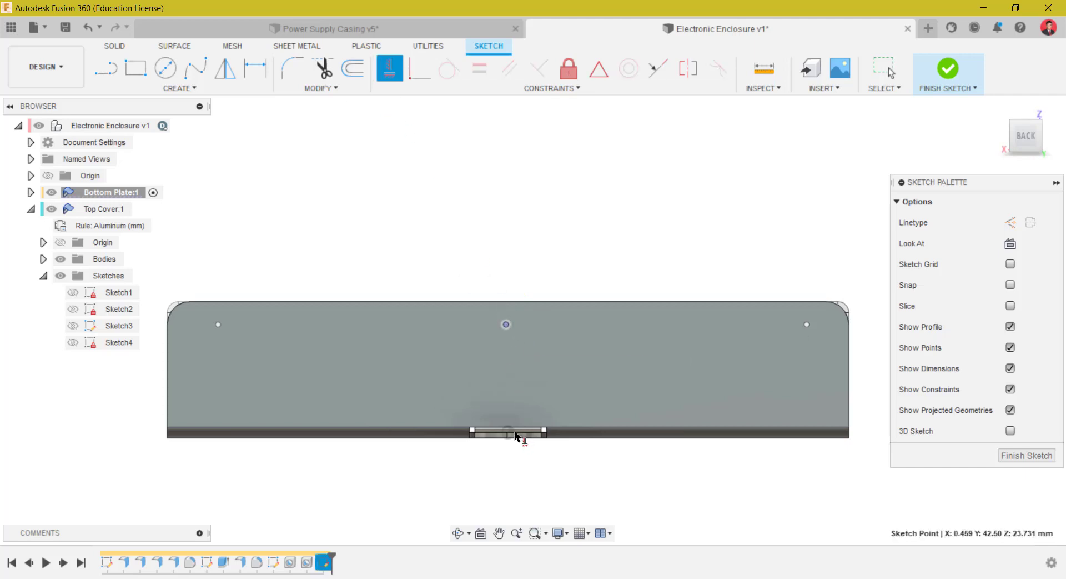
click(508, 432)
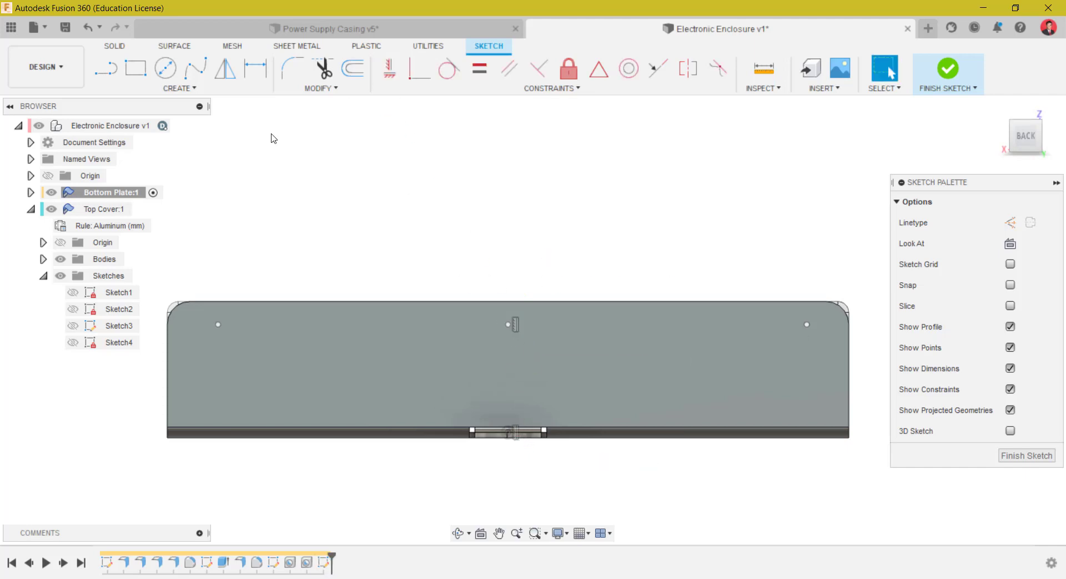
- Dimension the middle point 6 mm below the back wall's top edge and constrain both outer points horizontally level with it
click(255, 68)
click(510, 325)
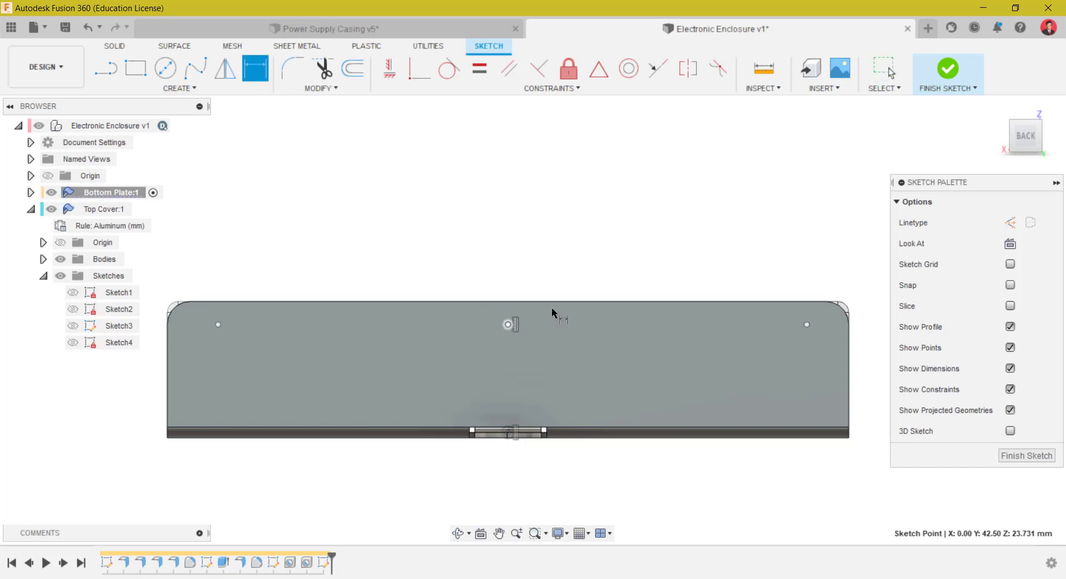
click(568, 301)
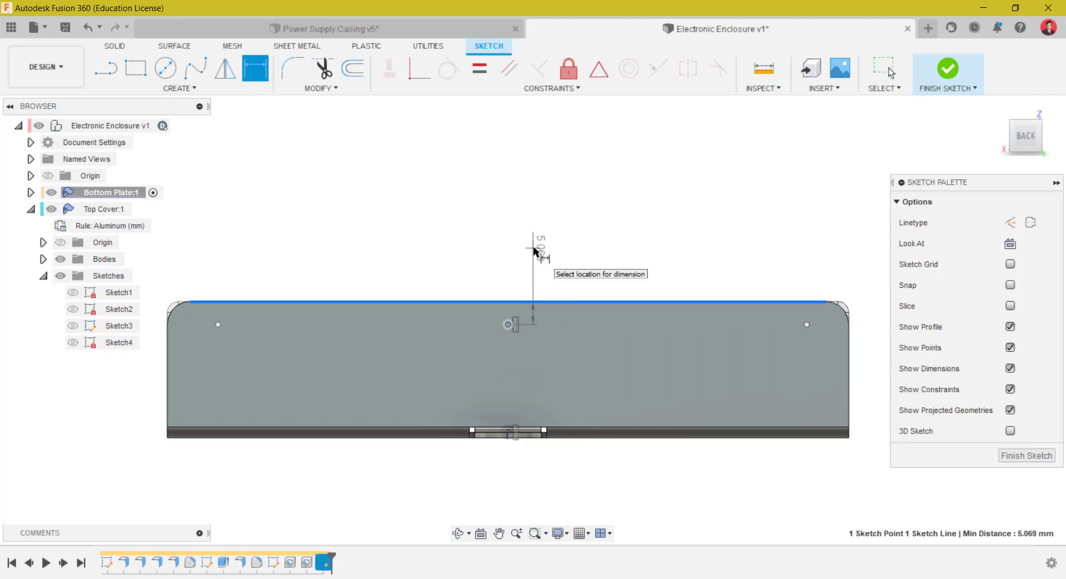
click(536, 253)
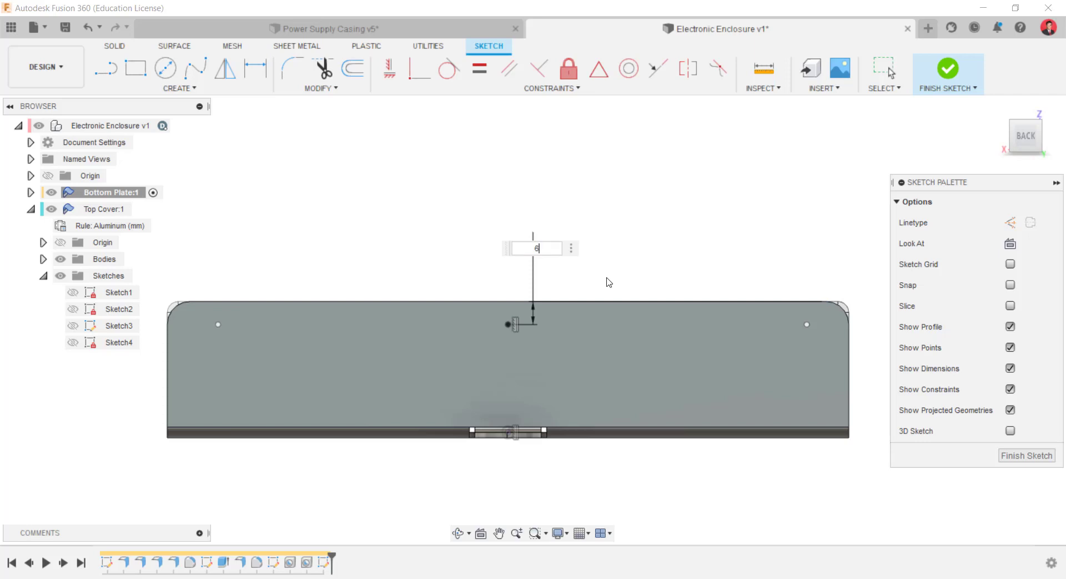
key(Return)
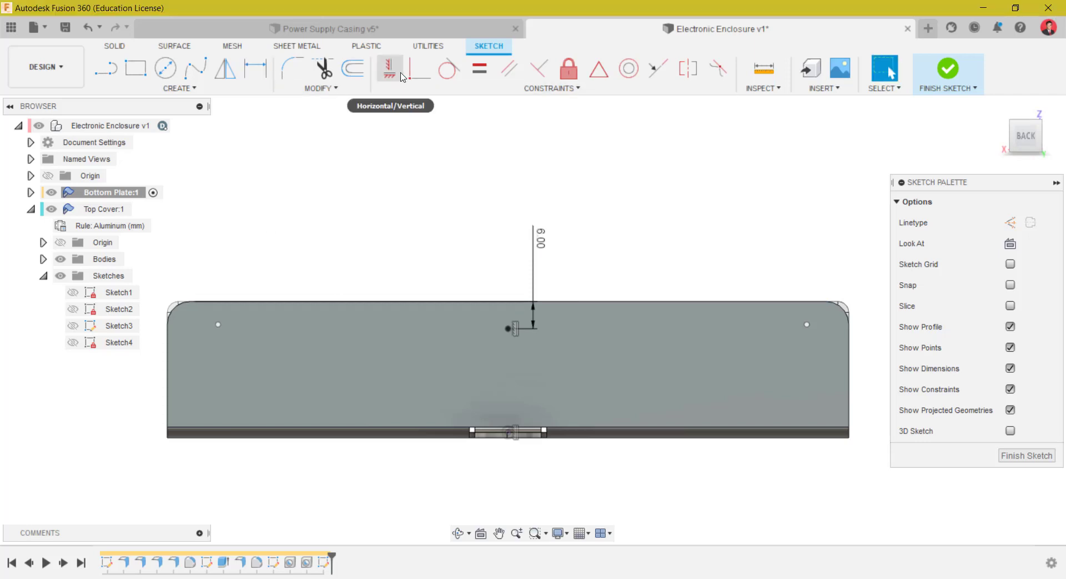
click(218, 324)
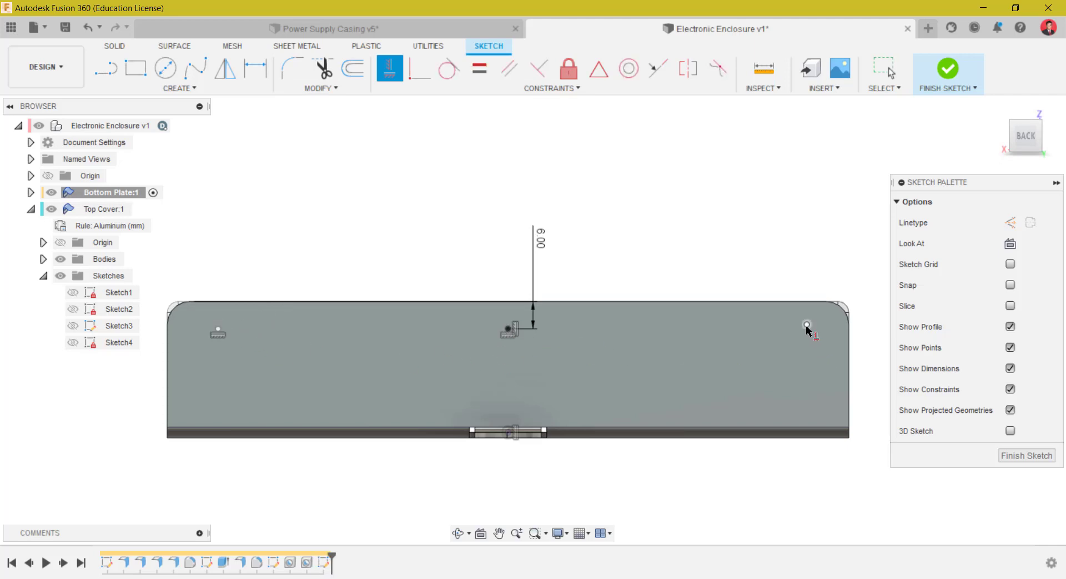
click(512, 329)
- Dimension both outer points 65 mm from the middle point, linking the second distance to the first, and finish the sketch
click(217, 328)
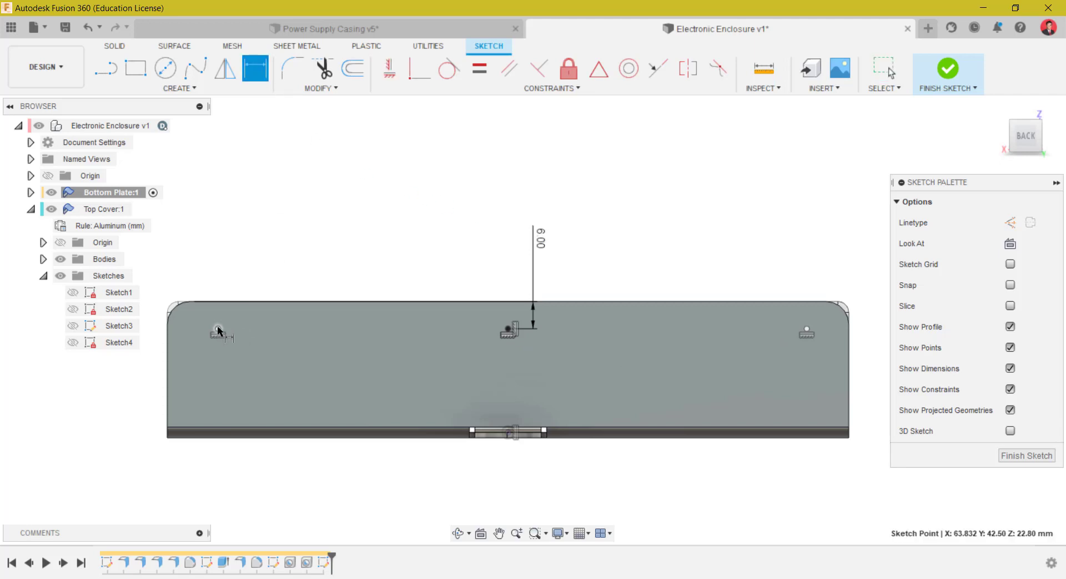
click(507, 329)
click(343, 266)
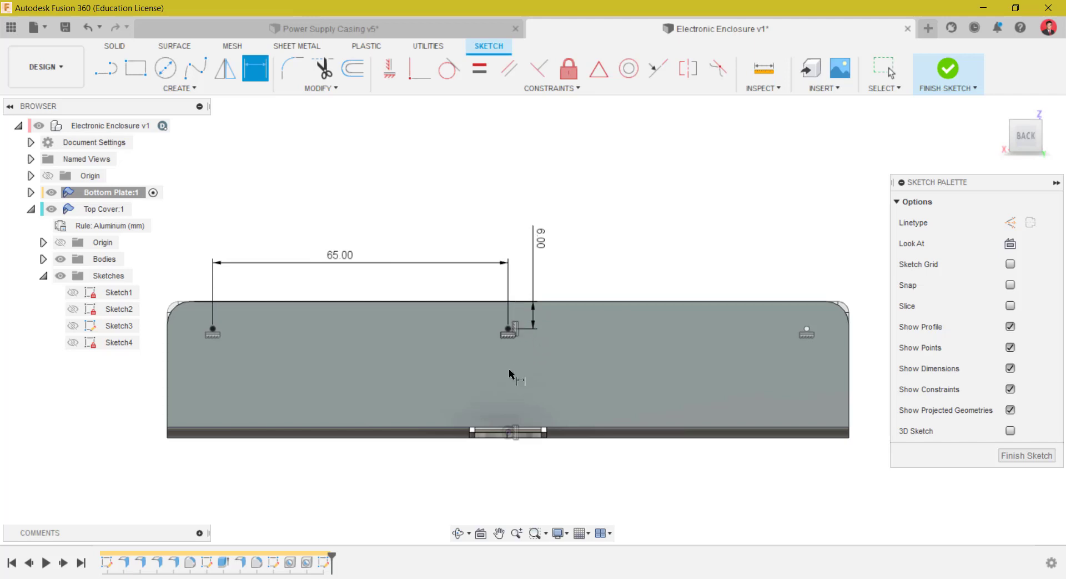
click(508, 329)
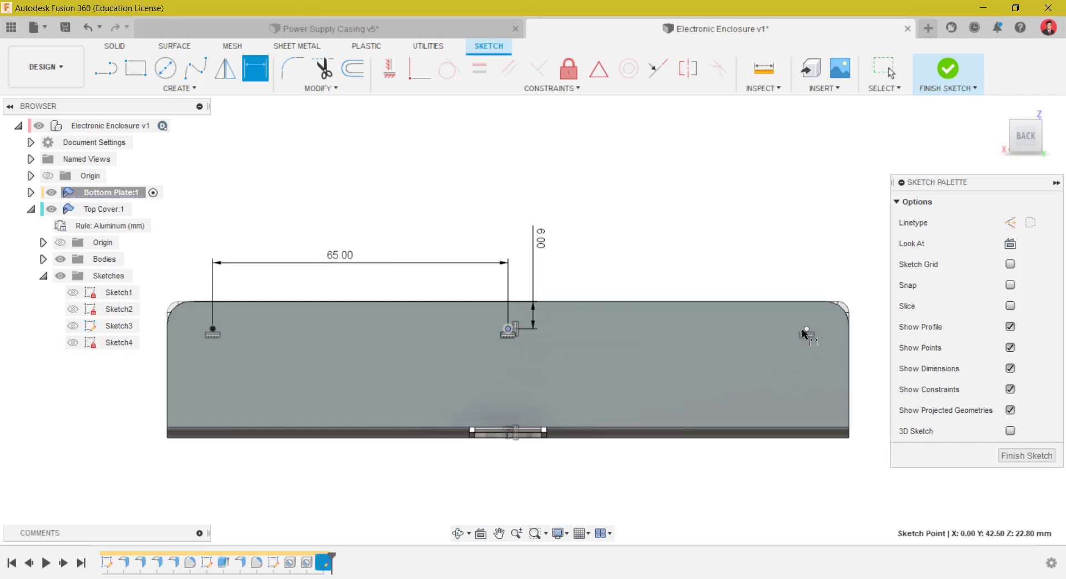
click(802, 328)
click(642, 269)
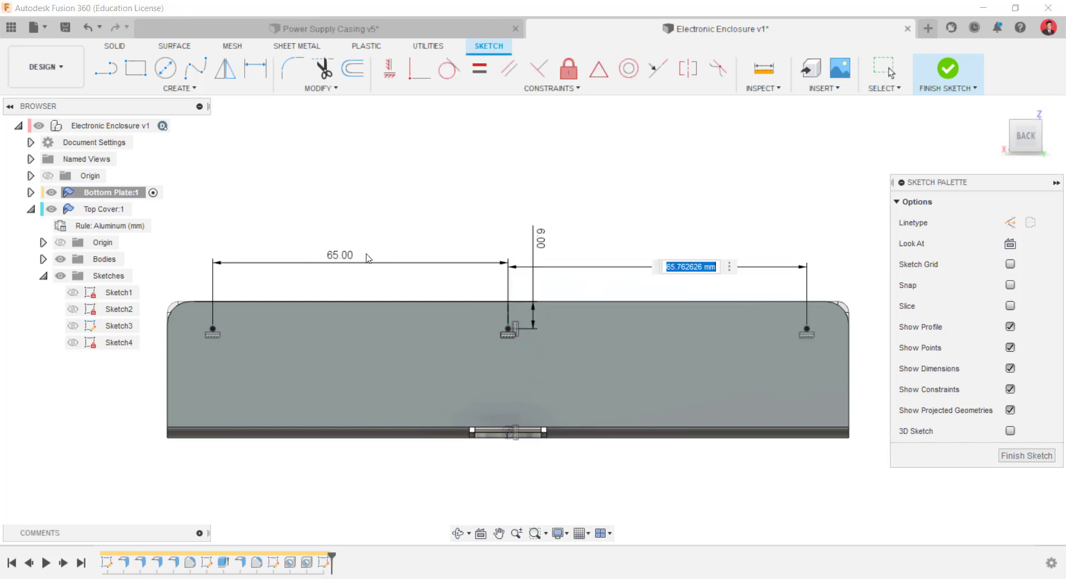
text(d101)
key(Return)
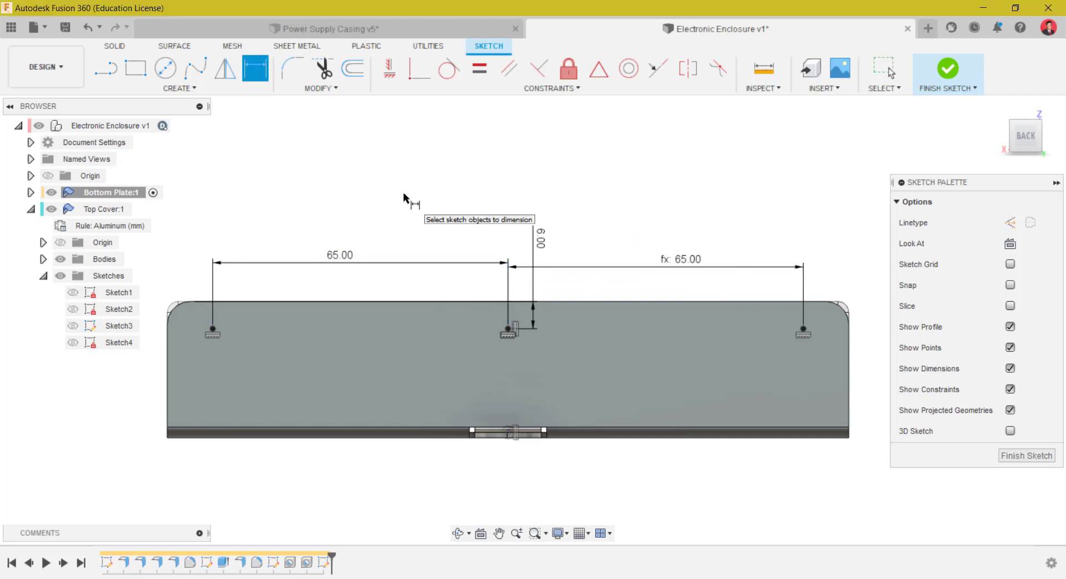
key(Escape)
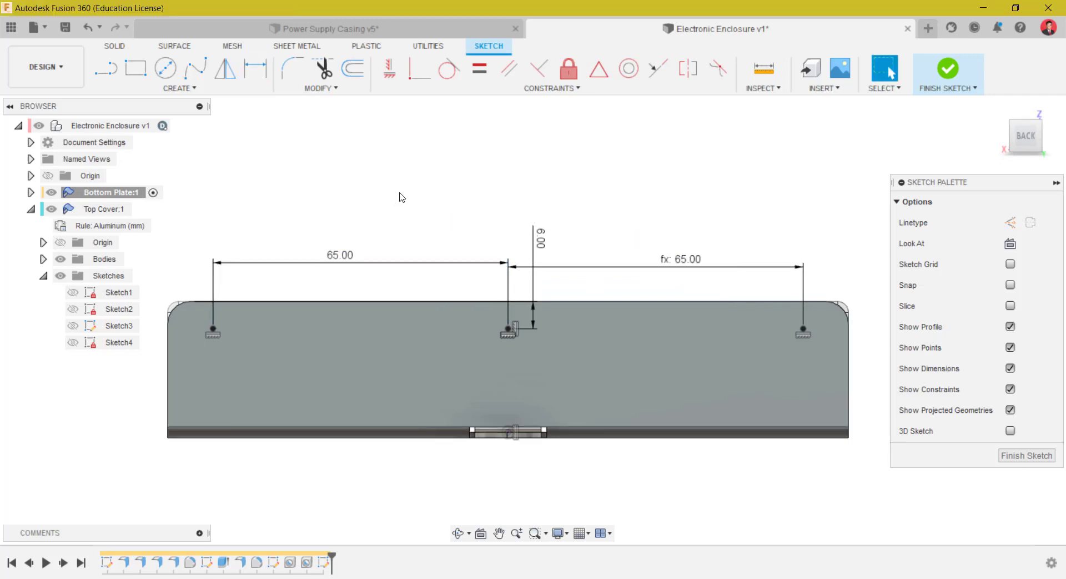
click(948, 70)
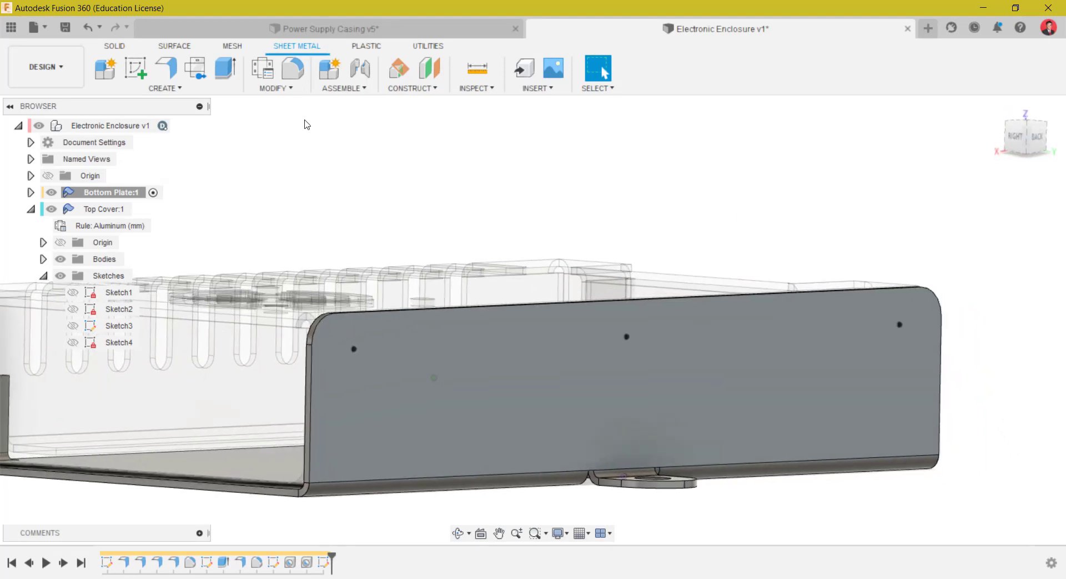
- Cut 15 mm deep countersunk M3 Flat Head Machine Screw clearance holes at the three sketch points, through both Bottom Plate and Top Cover bodies
click(162, 88)
click(115, 212)
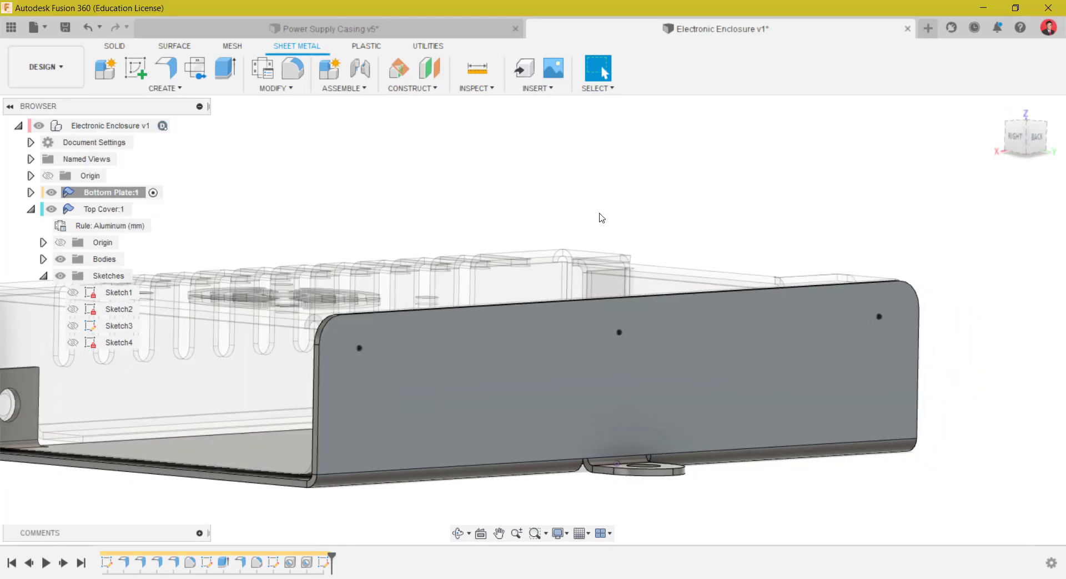
click(917, 201)
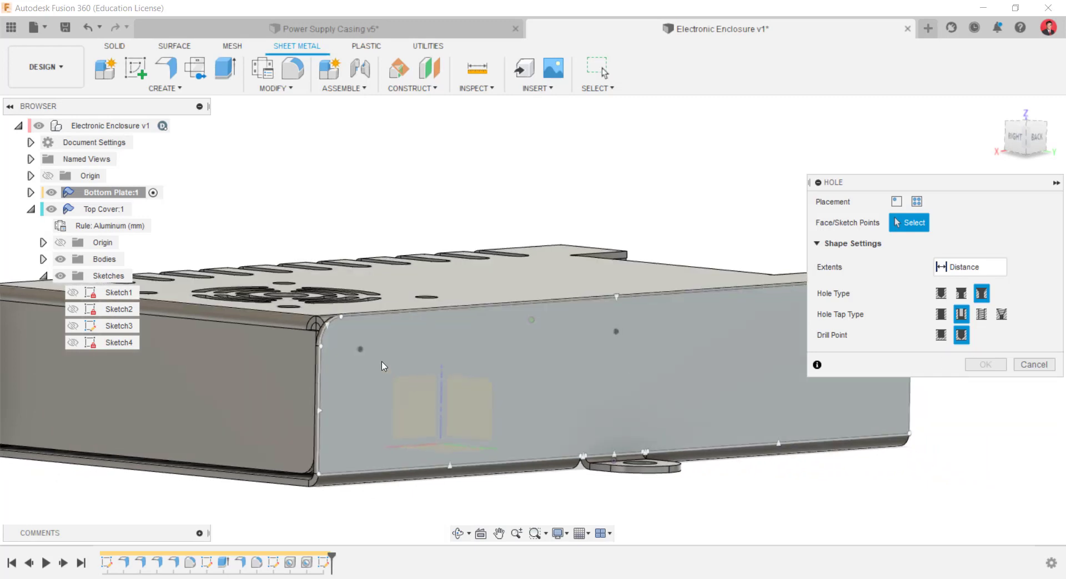
click(361, 349)
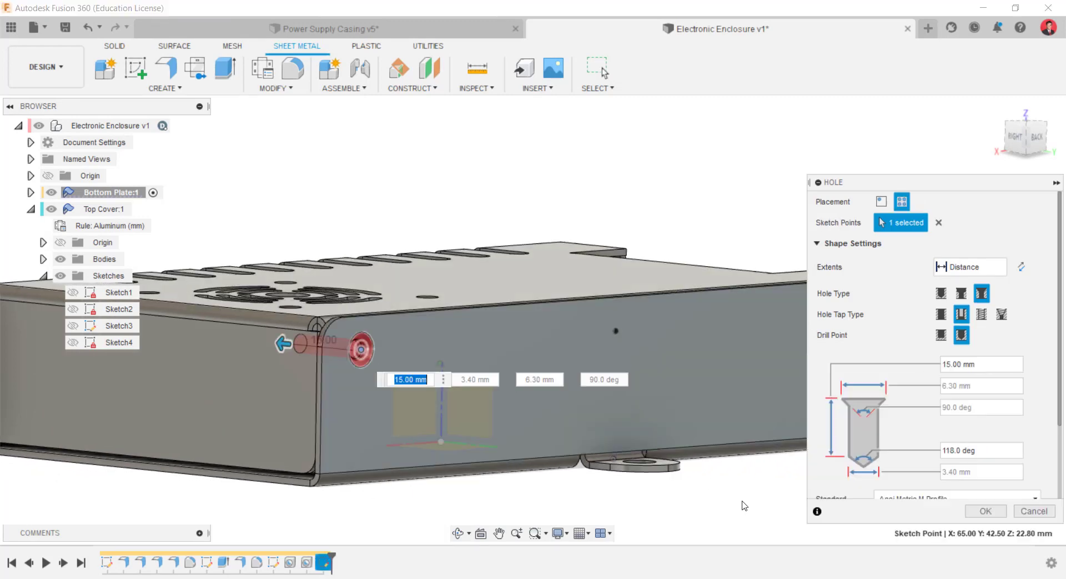
scroll(866, 477, down, 3)
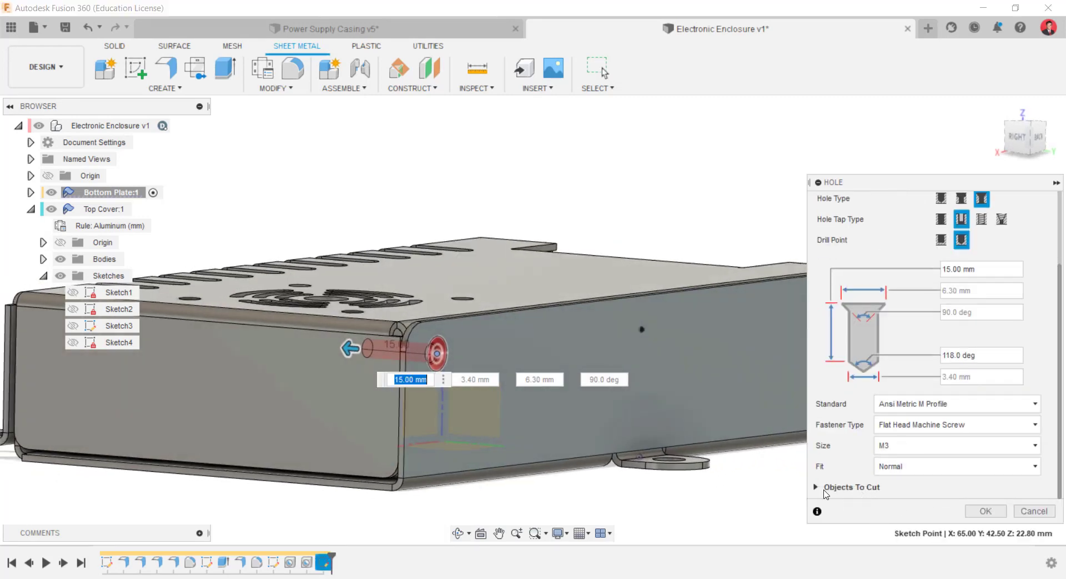
scroll(842, 483, down, 2)
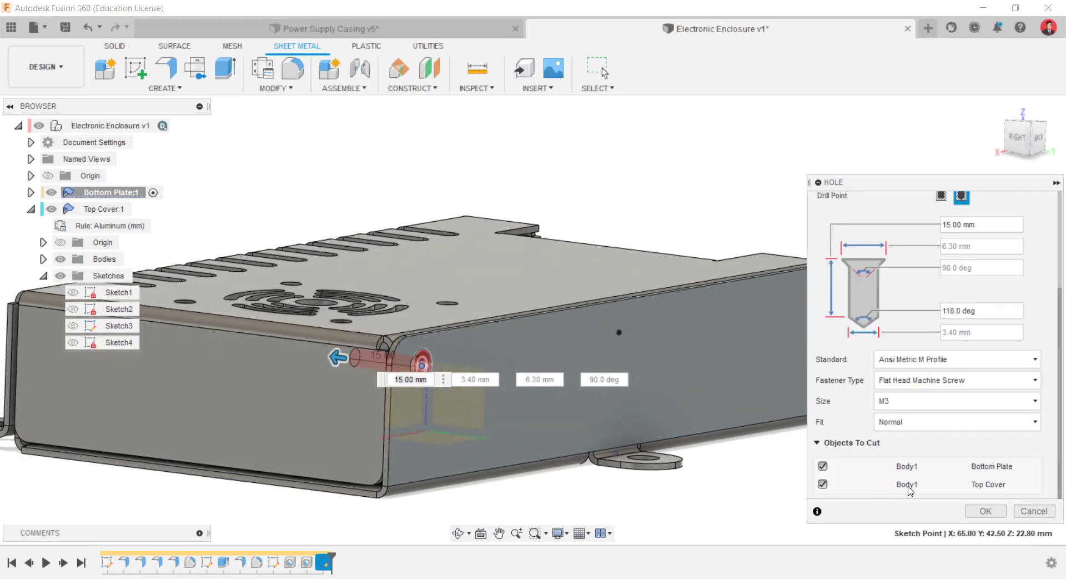
scroll(907, 229, up, 5)
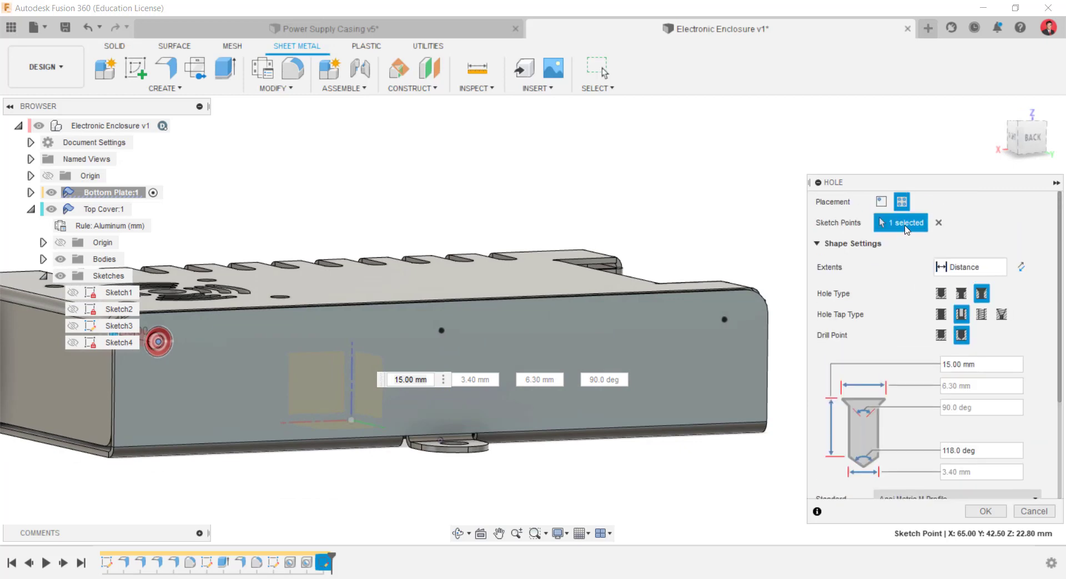
click(443, 331)
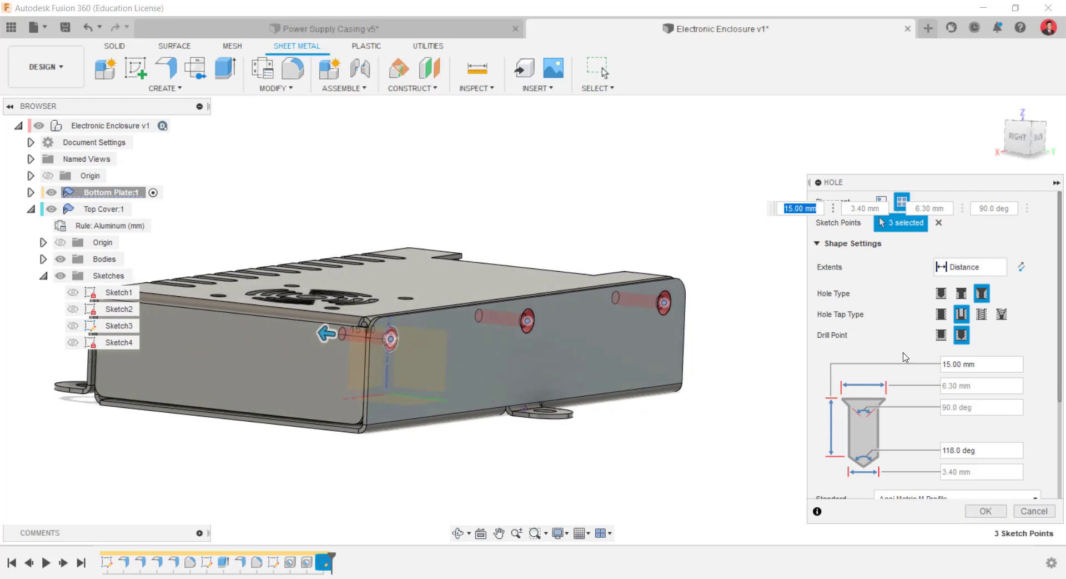
drag(1061, 270, 1064, 411)
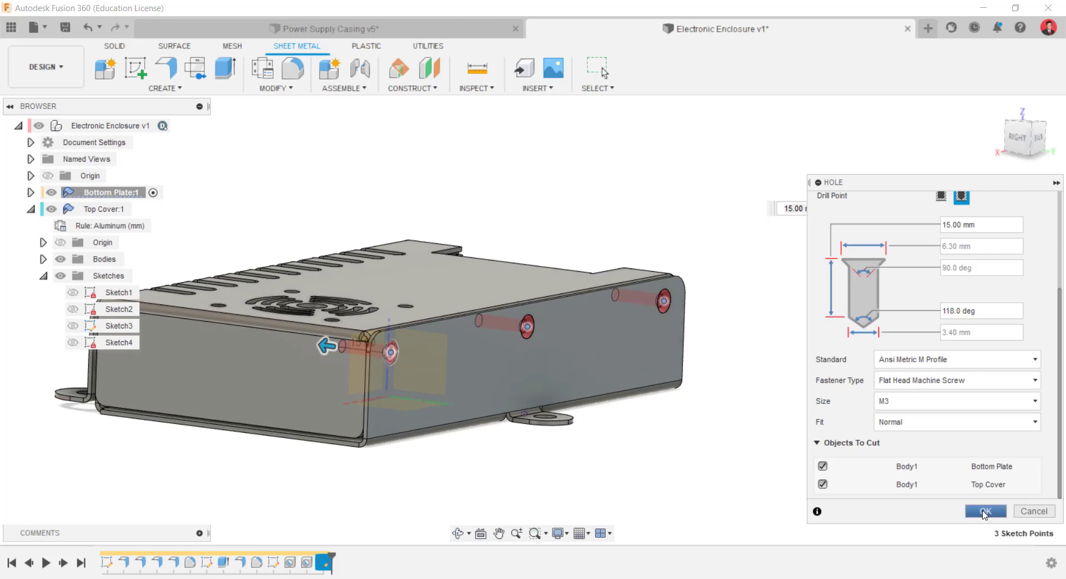
click(984, 511)
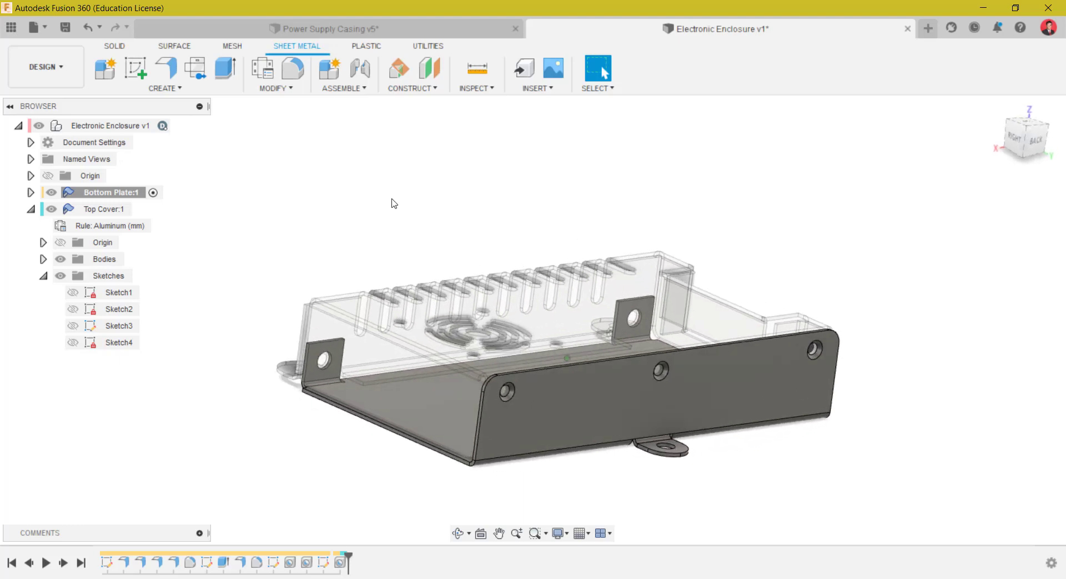
- Activate the top-level enclosure and apply the Aluminum - Anodized Glossy (Red) appearance to the bottom plate
click(175, 125)
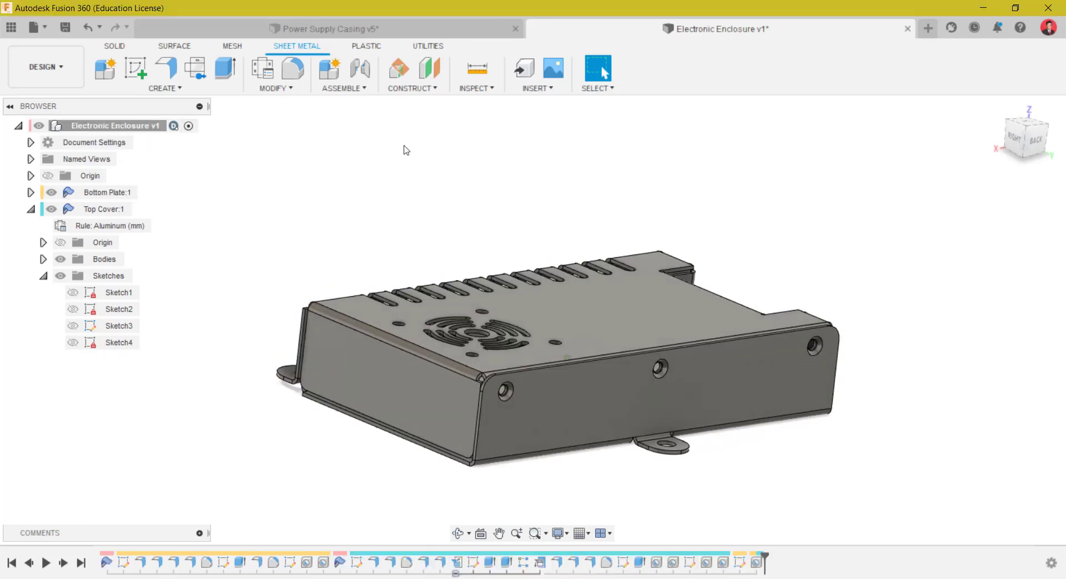
click(276, 88)
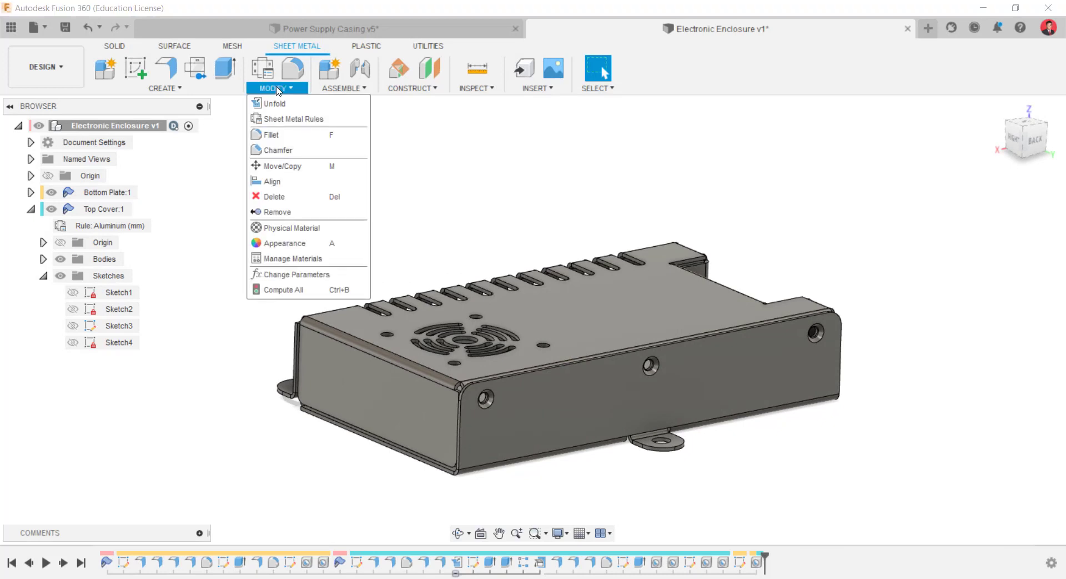
click(328, 243)
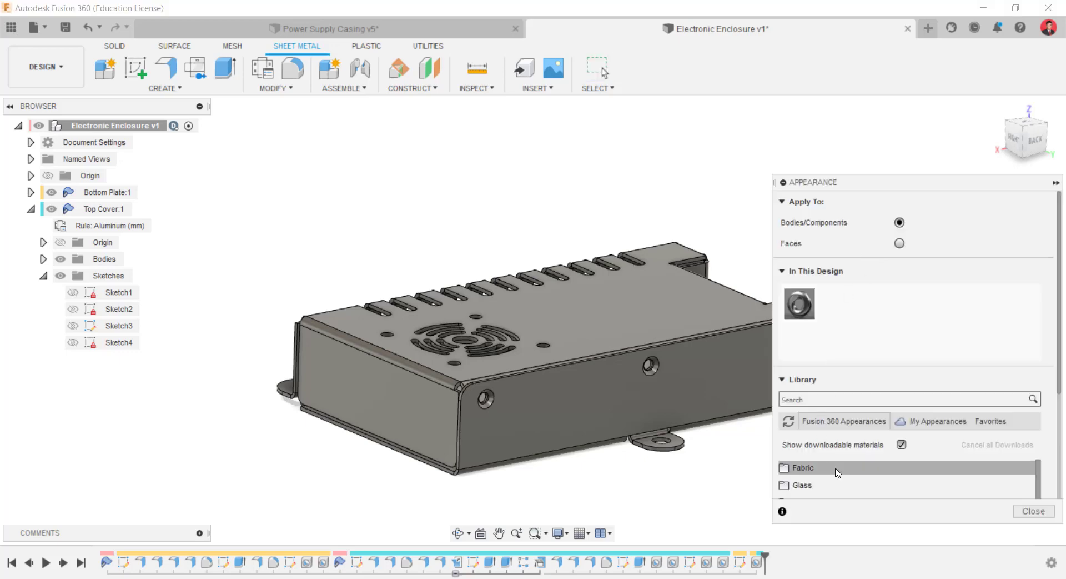
scroll(838, 469, down, 5)
click(837, 345)
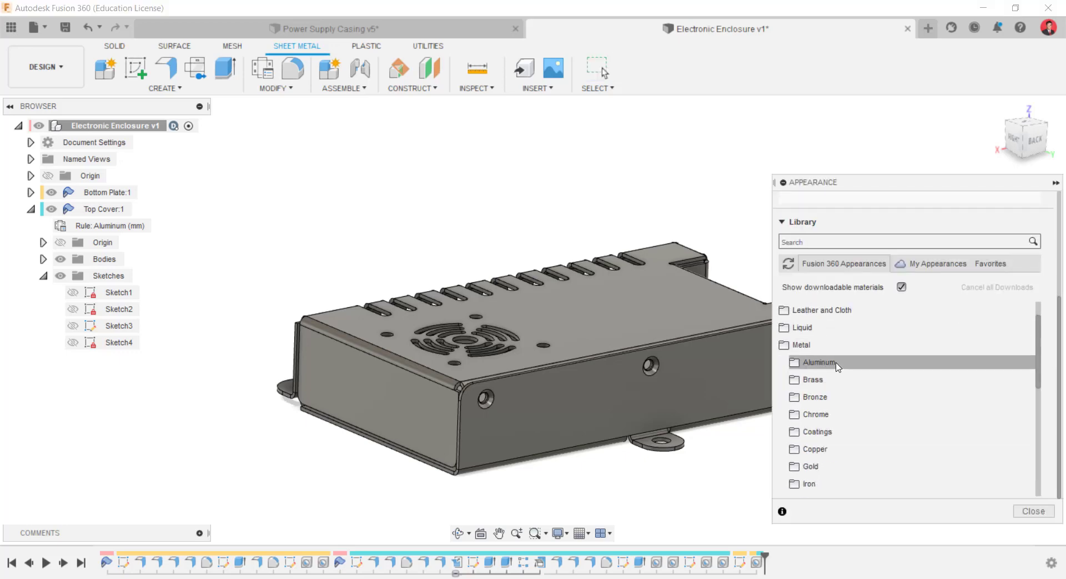
click(833, 362)
scroll(836, 366, down, 2)
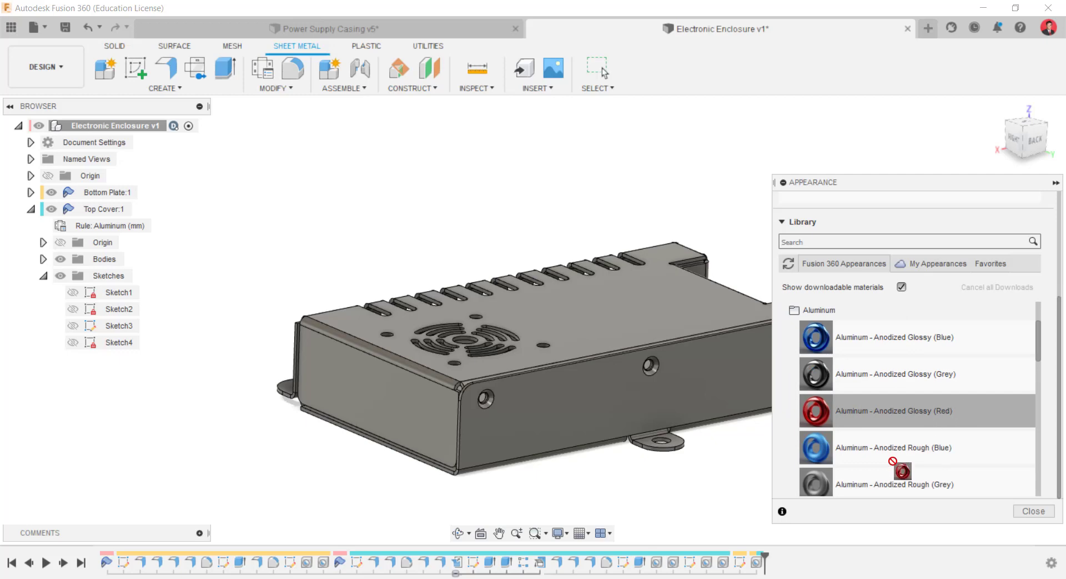
drag(892, 461, 492, 460)
- Apply a blue anodized aluminum appearance to the top cover and finish the appearance assignment
drag(648, 510, 657, 510)
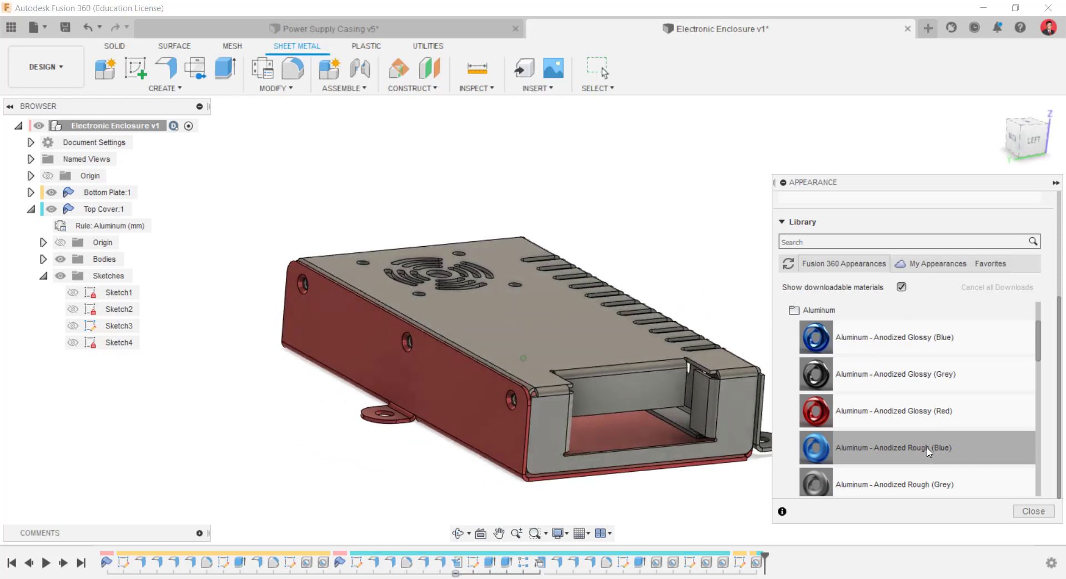
drag(816, 337, 705, 276)
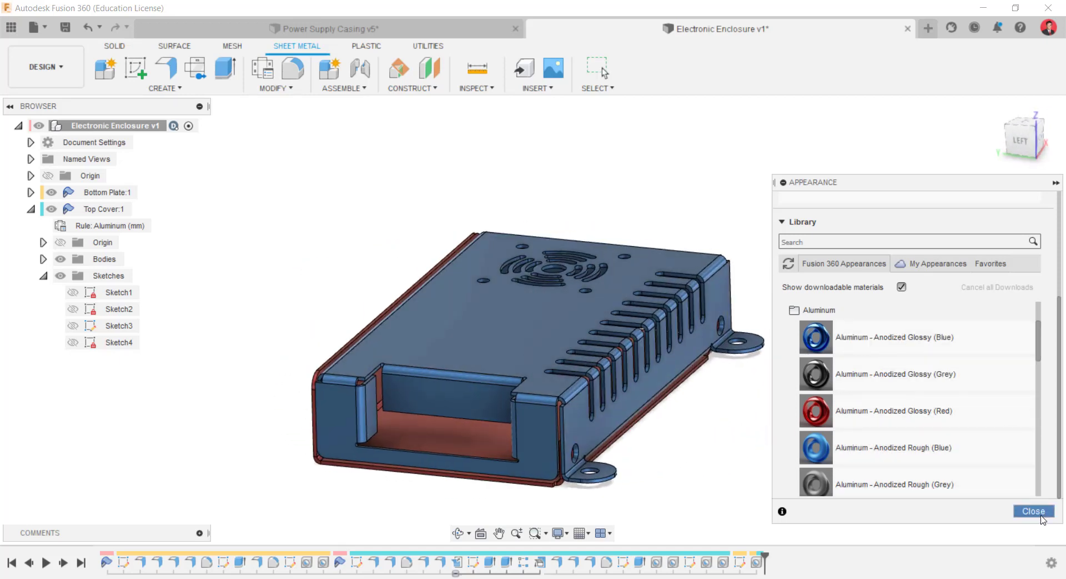
click(1034, 511)
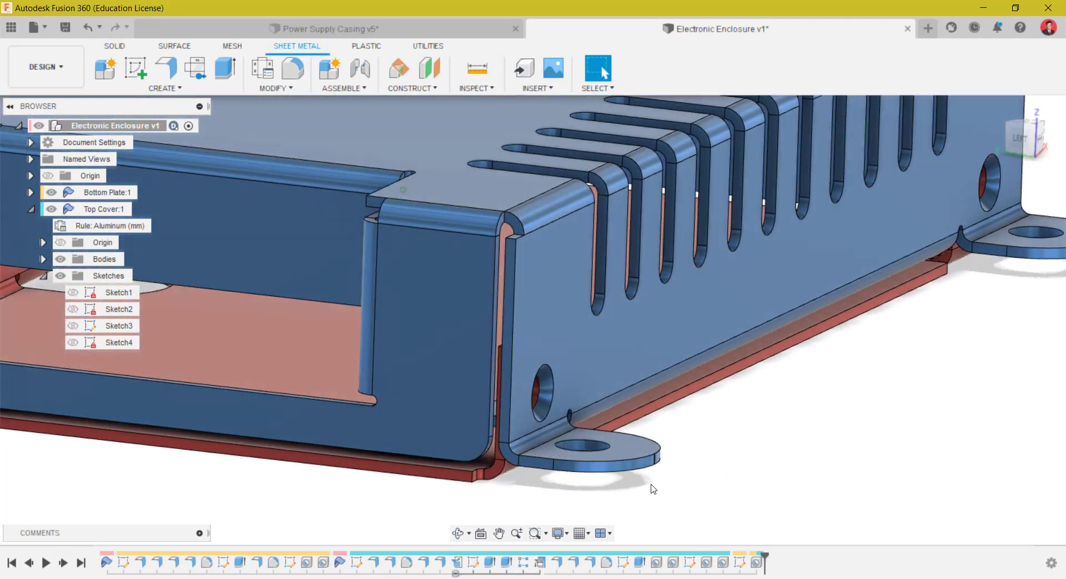
- Change the bend position of the mounting tabs' edge flange to Adjacent and save a new version of the design
click(574, 566)
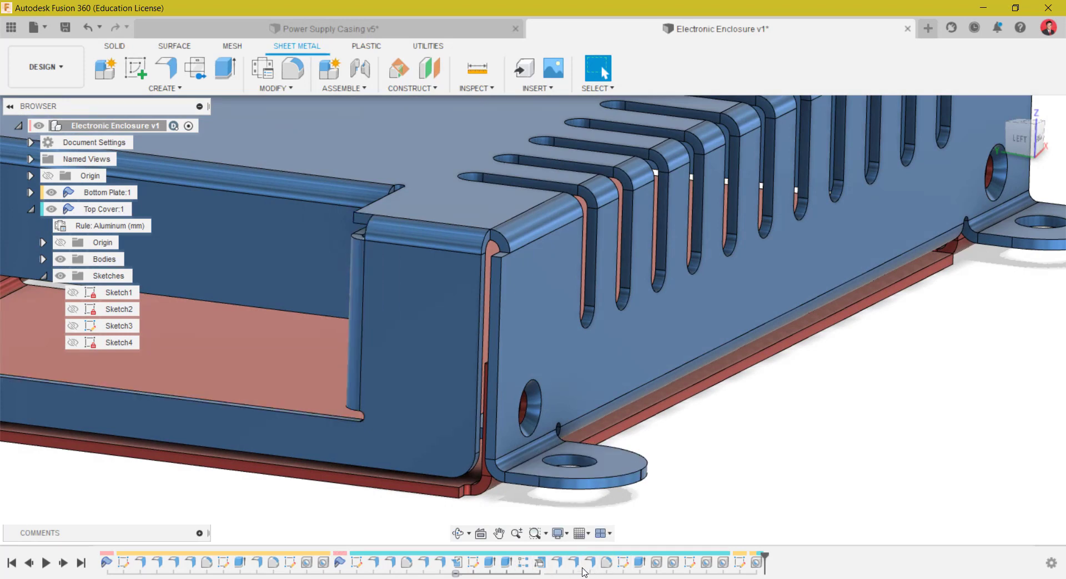
right_click(589, 569)
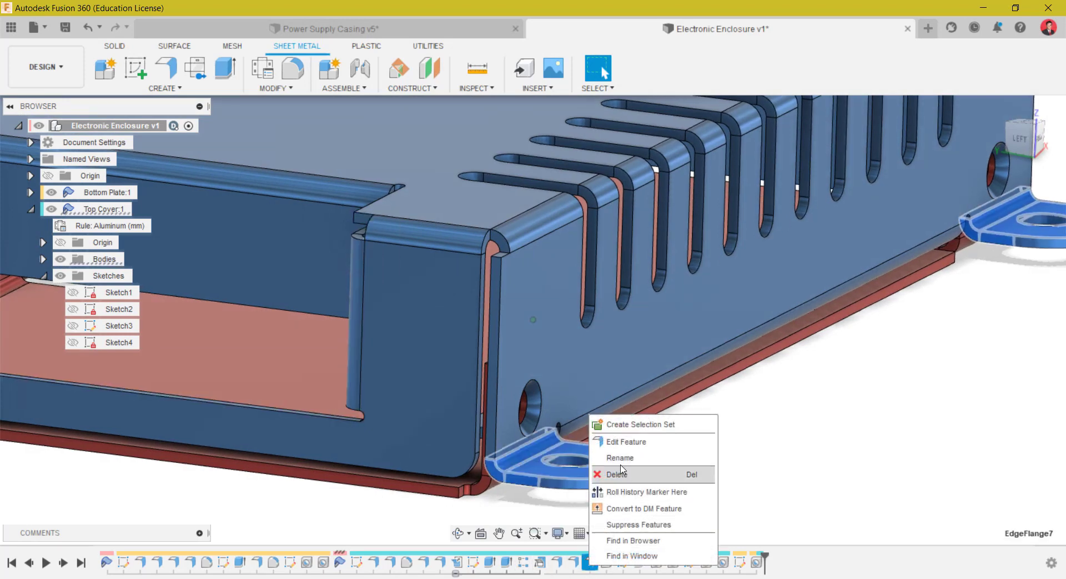
click(625, 442)
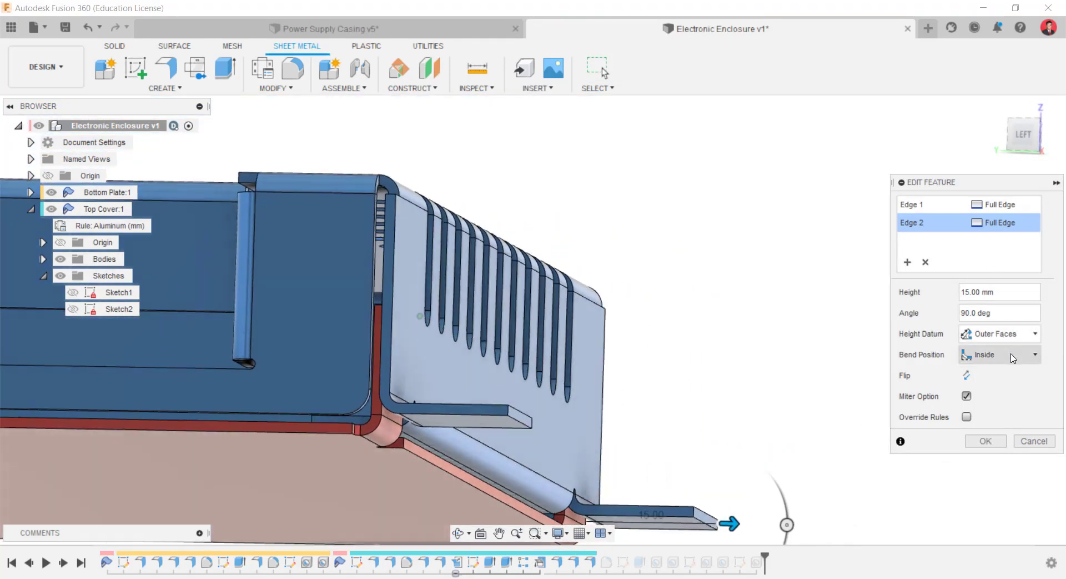
click(1013, 355)
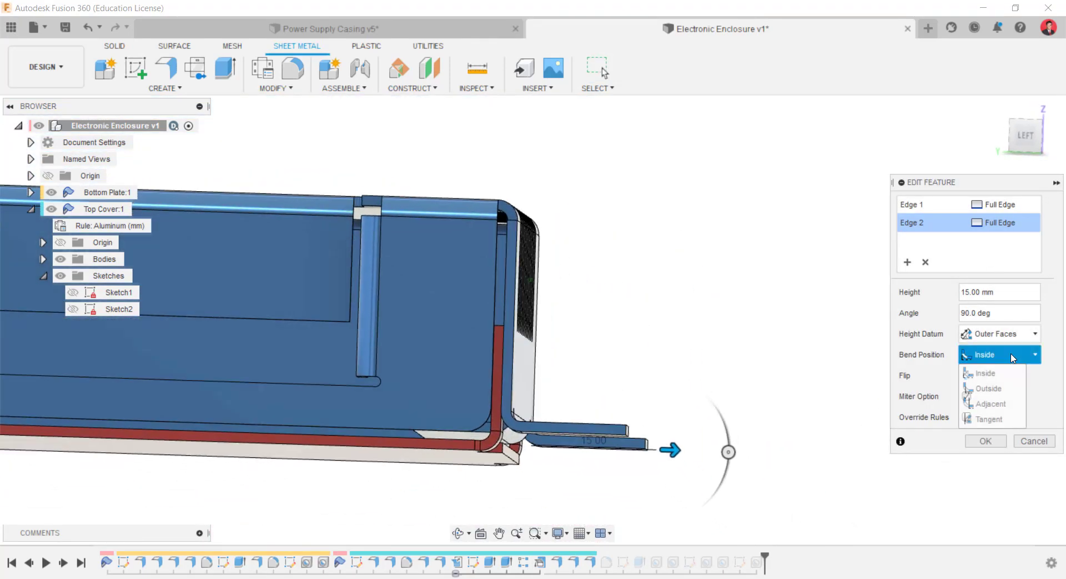
click(993, 406)
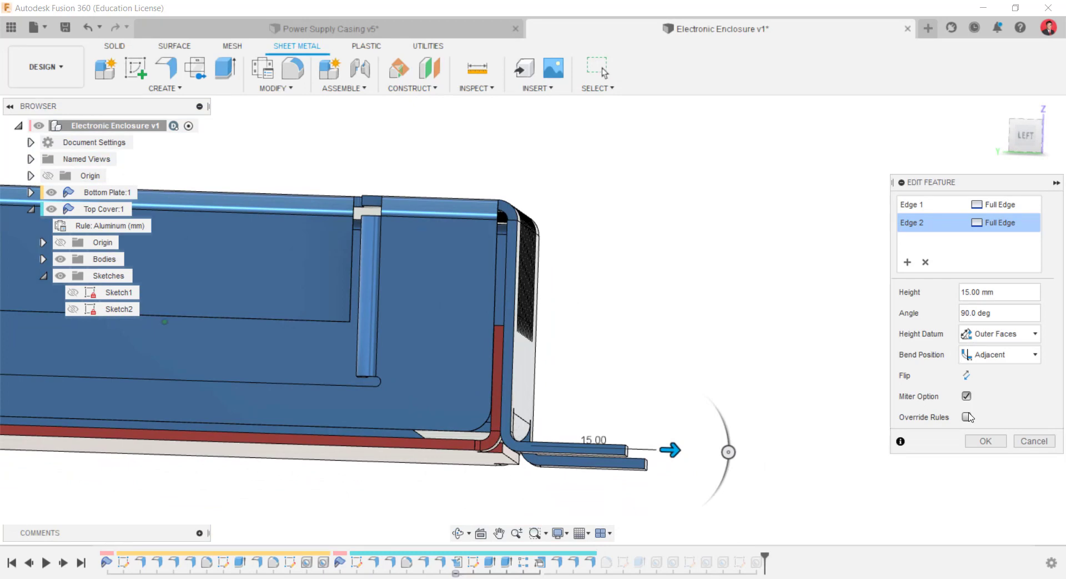
shift+middle_drag(632, 513, 769, 472)
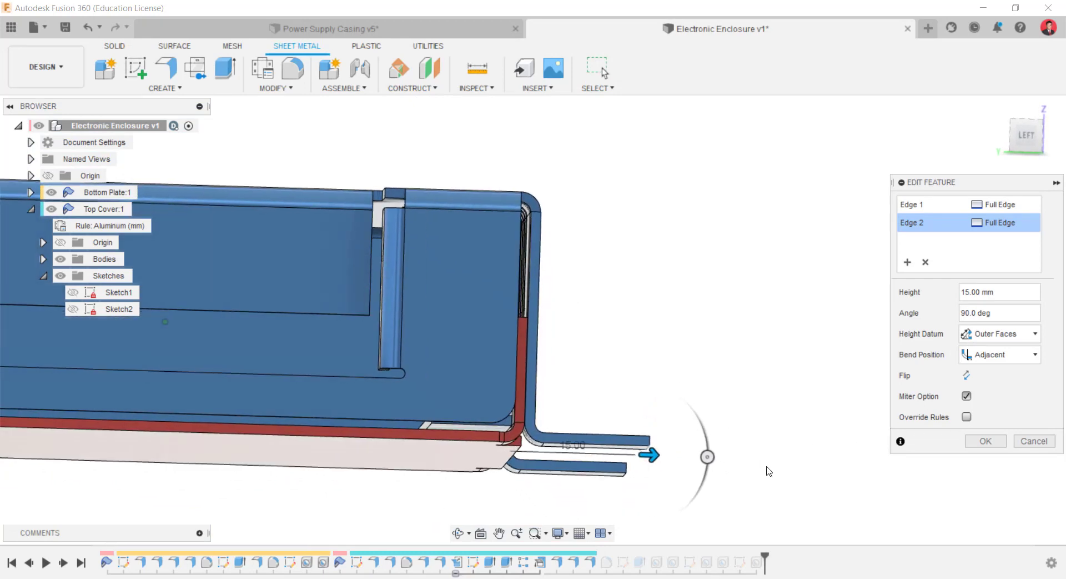
click(980, 443)
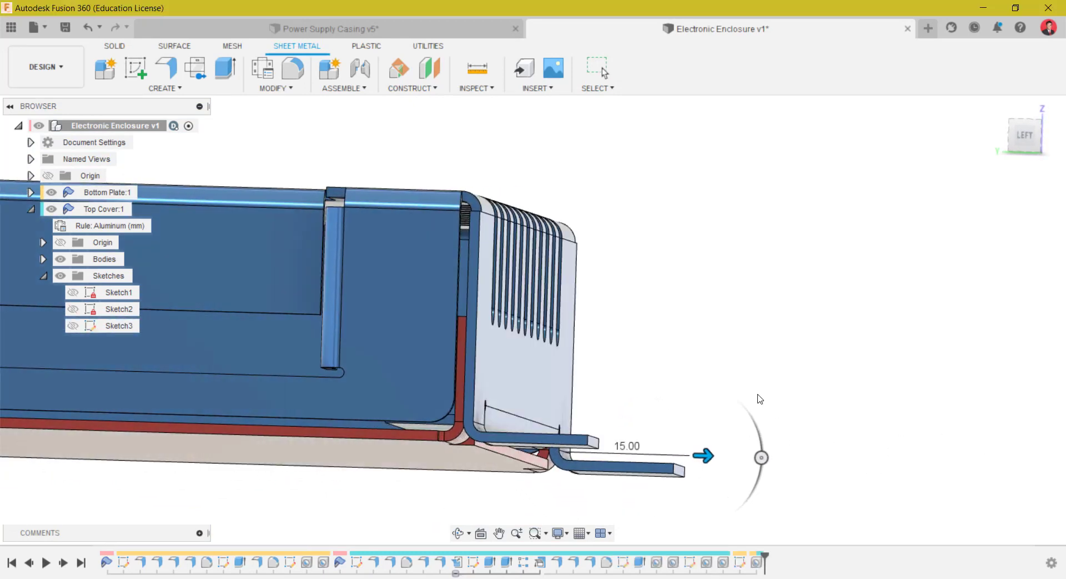
mouse_move(760, 398)
shift+middle_down()
mouse_move(815, 420)
mouse_move(445, 489)
mouse_move(761, 446)
mouse_move(633, 443)
mouse_move(583, 414)
mouse_move(772, 462)
mouse_move(869, 473)
shift+middle_up()
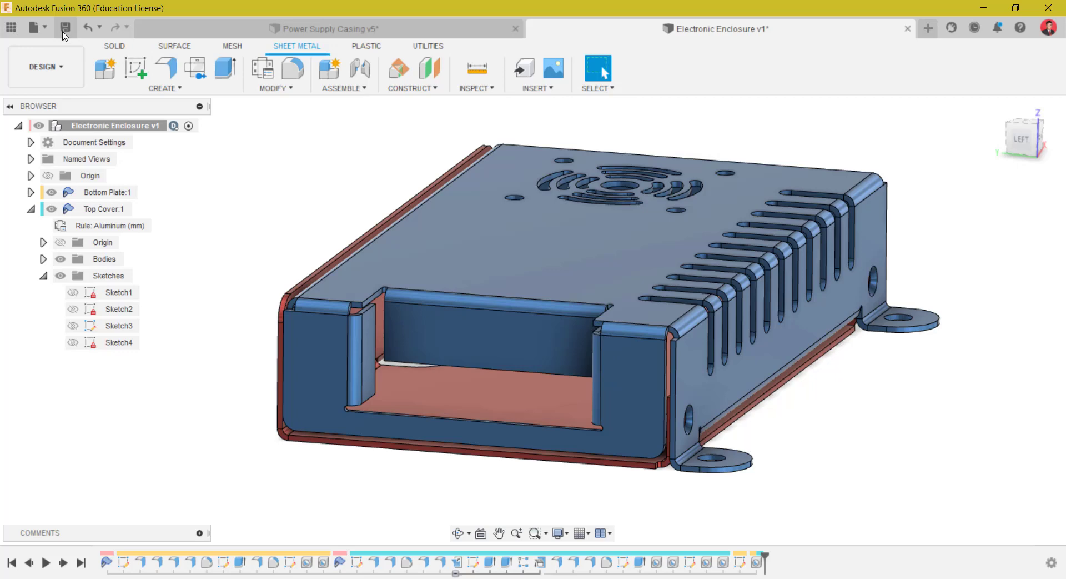
key(ctrl+s)
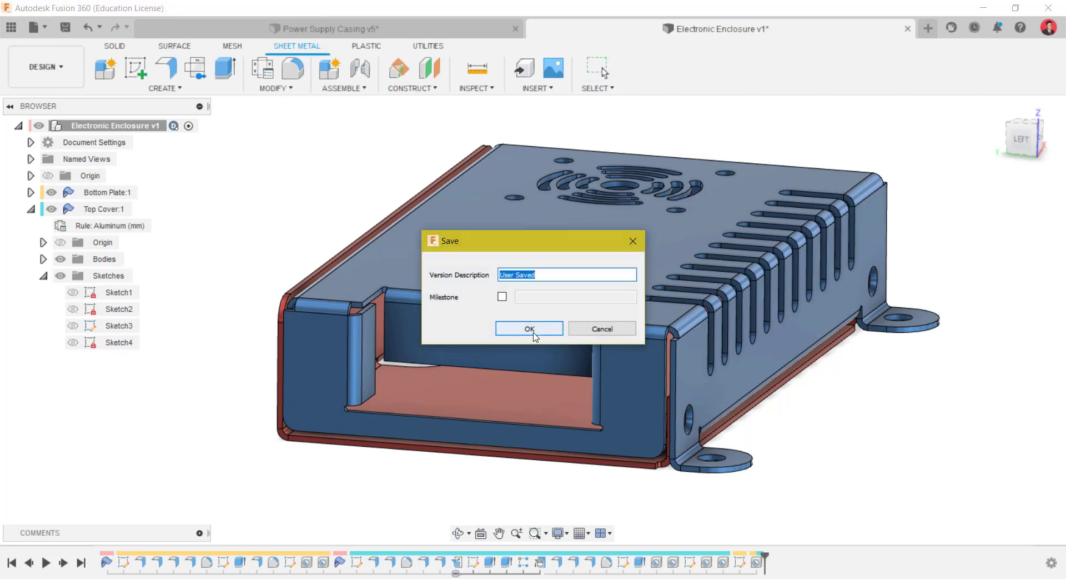
click(530, 329)
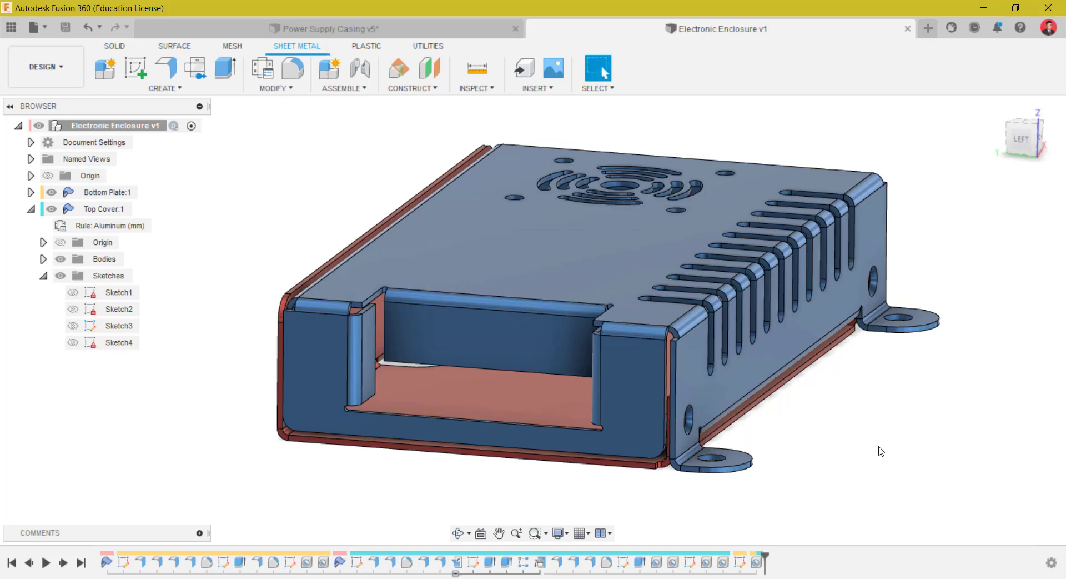
- Start a decal with the image Label_Pwr.jpg on the recessed vertical face above the top cover's connector opening
click(510, 360)
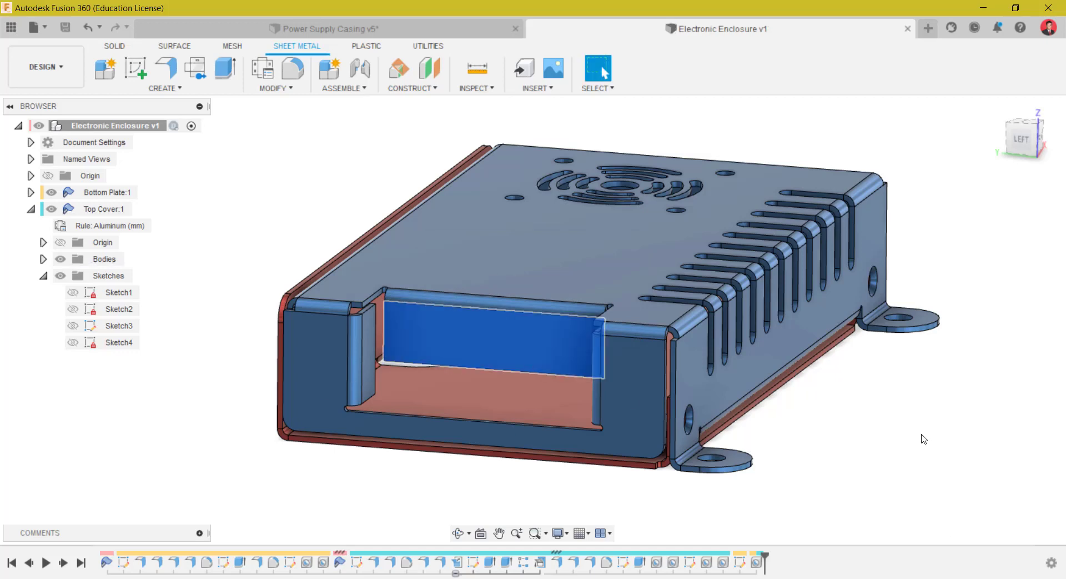
click(923, 438)
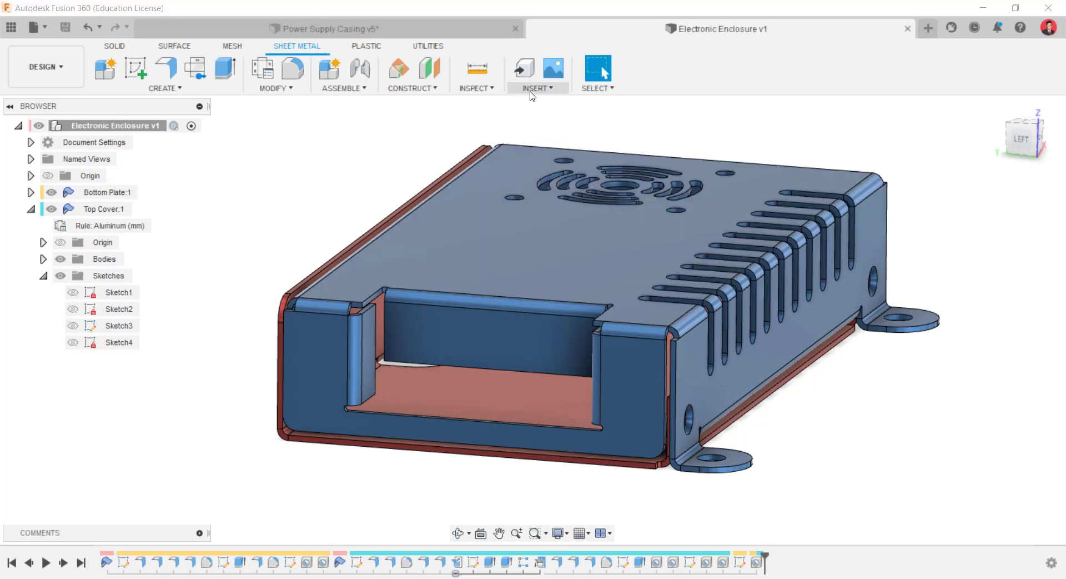
click(531, 88)
click(550, 120)
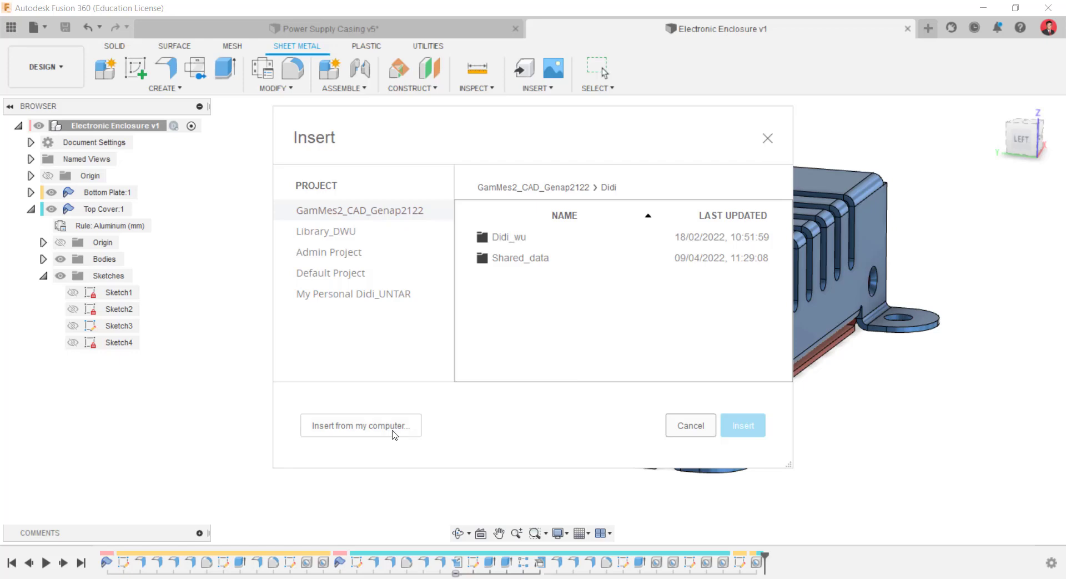
click(395, 433)
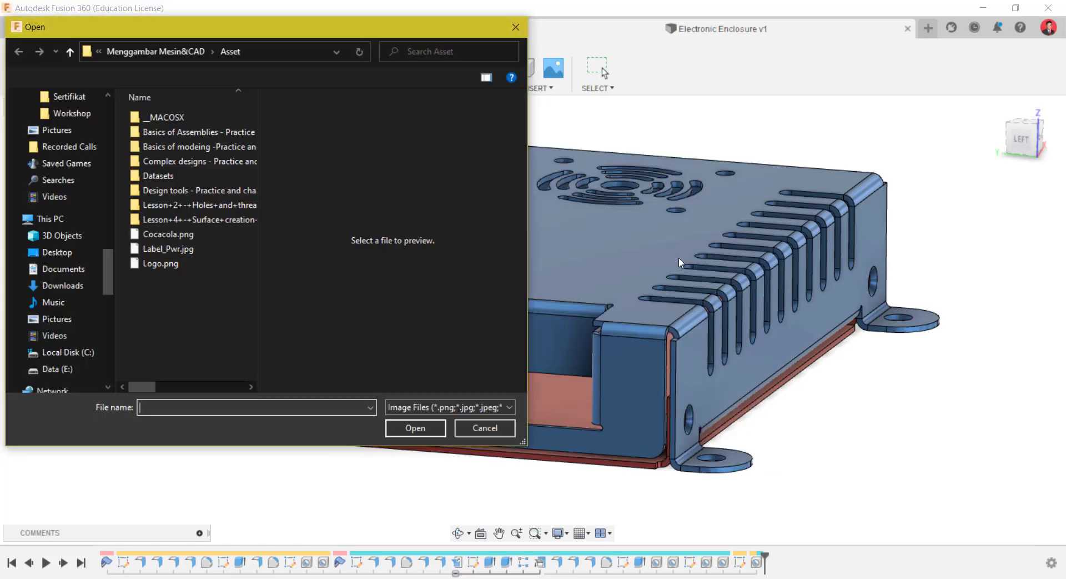
click(175, 265)
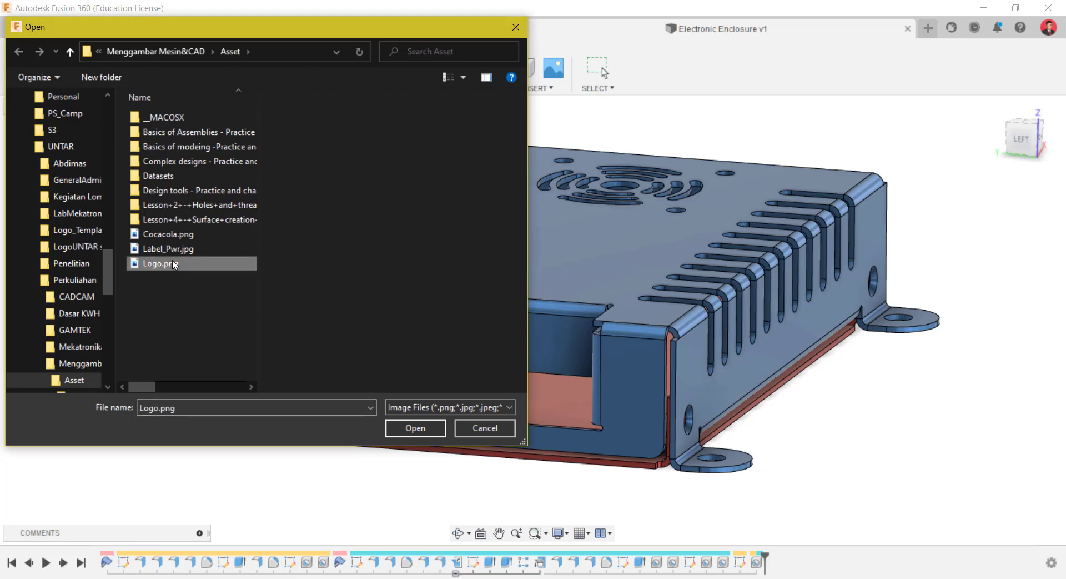
click(185, 250)
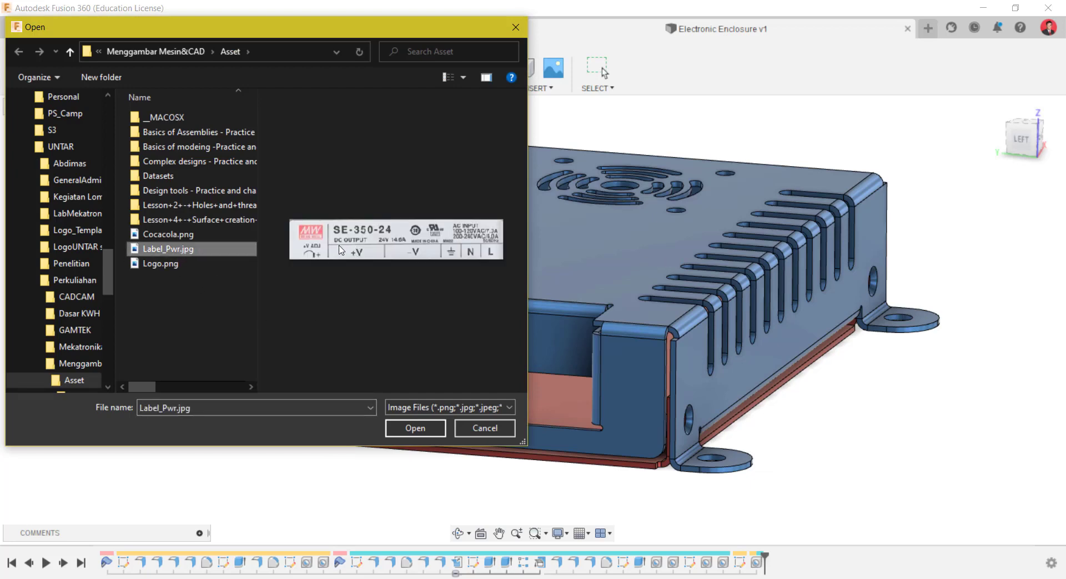
click(415, 429)
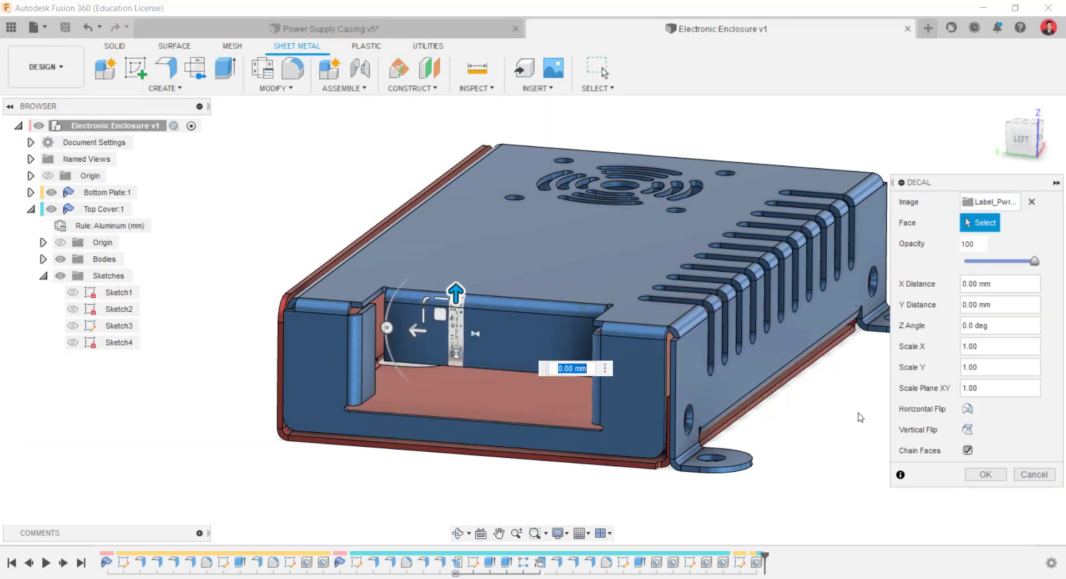
- Rotate the label decal to read horizontally along the face and enlarge it uniformly to a scale of about 2.4
shift+middle_drag(858, 412, 837, 408)
scroll(716, 267, up, 3)
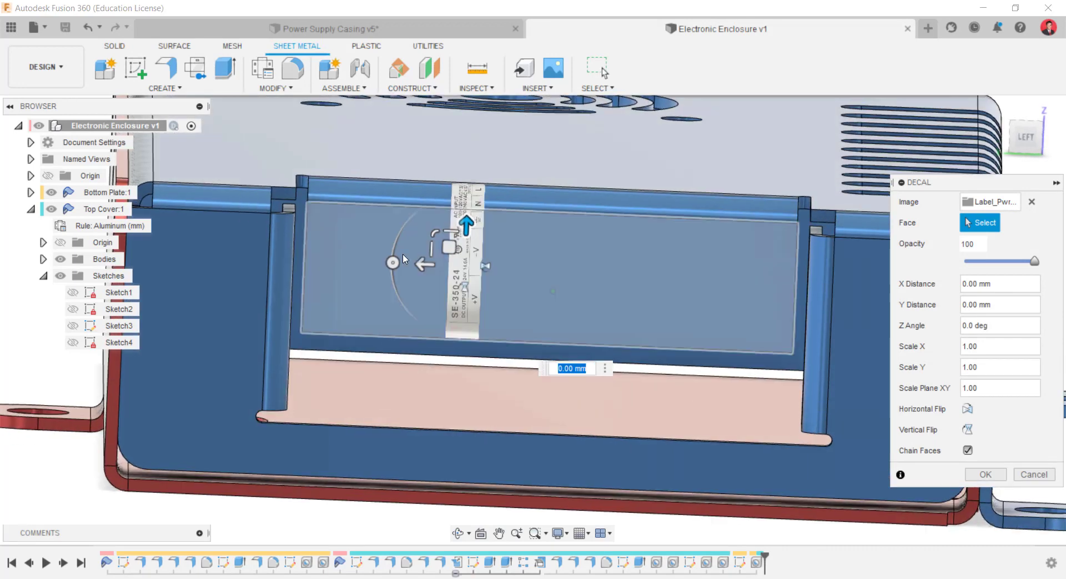
drag(389, 260, 443, 199)
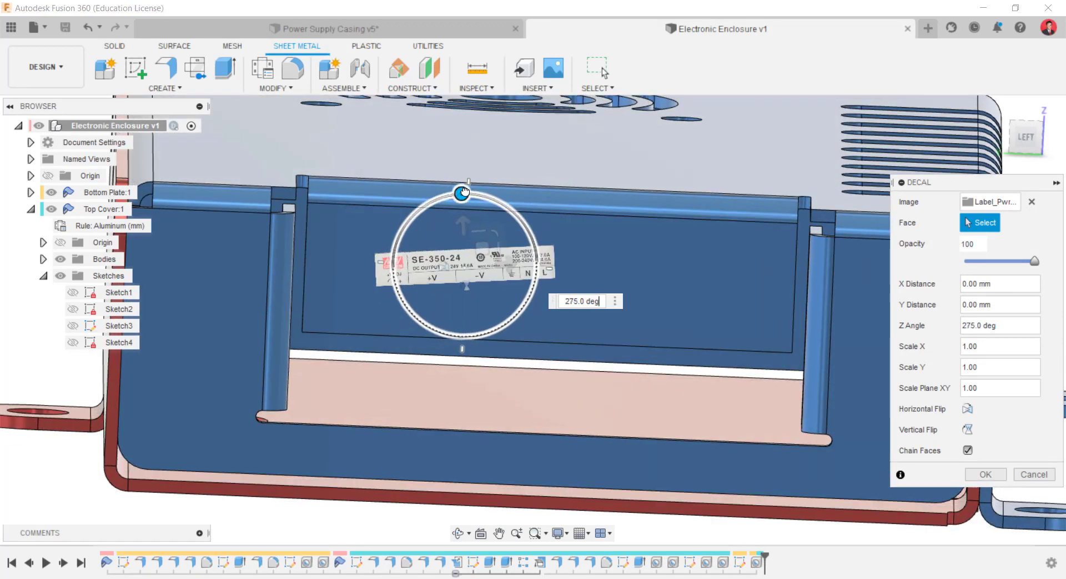
shift+middle_drag(473, 228, 515, 262)
drag(498, 255, 518, 229)
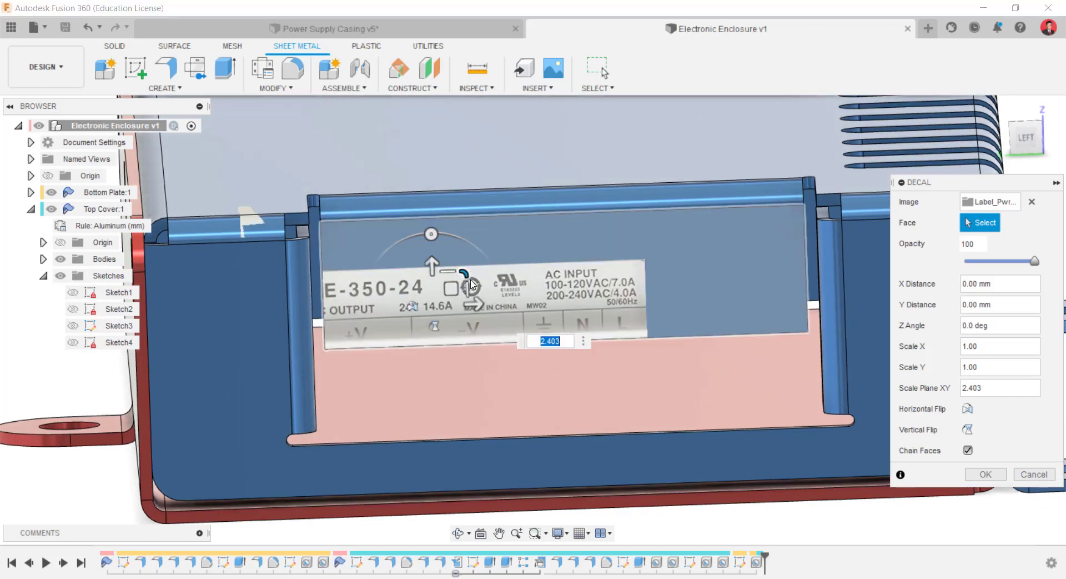
- Position the label decal centrally along the recessed face with Chain Faces off, and finish the decal
drag(451, 286, 566, 249)
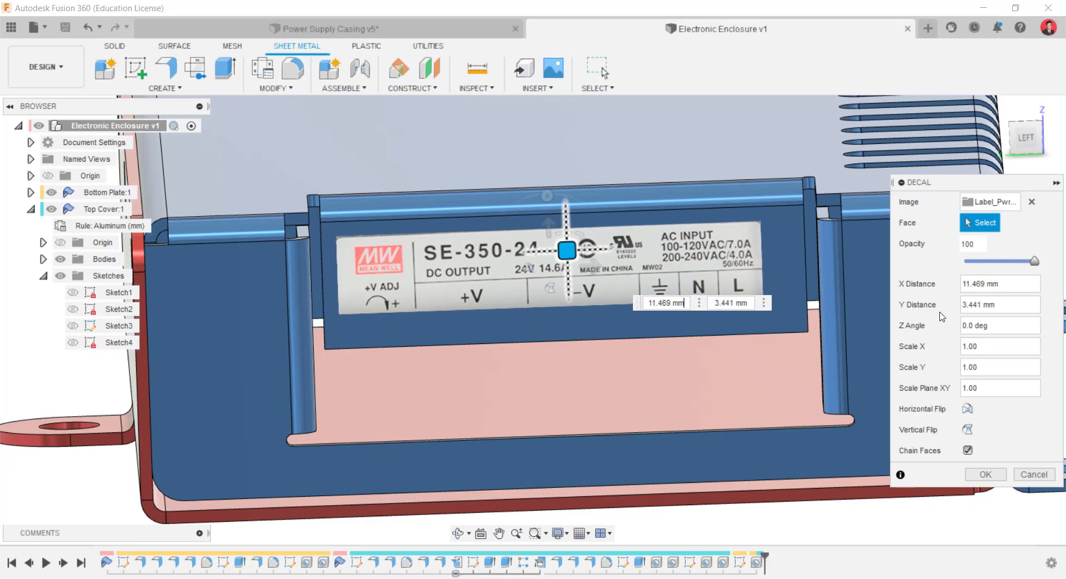
click(968, 450)
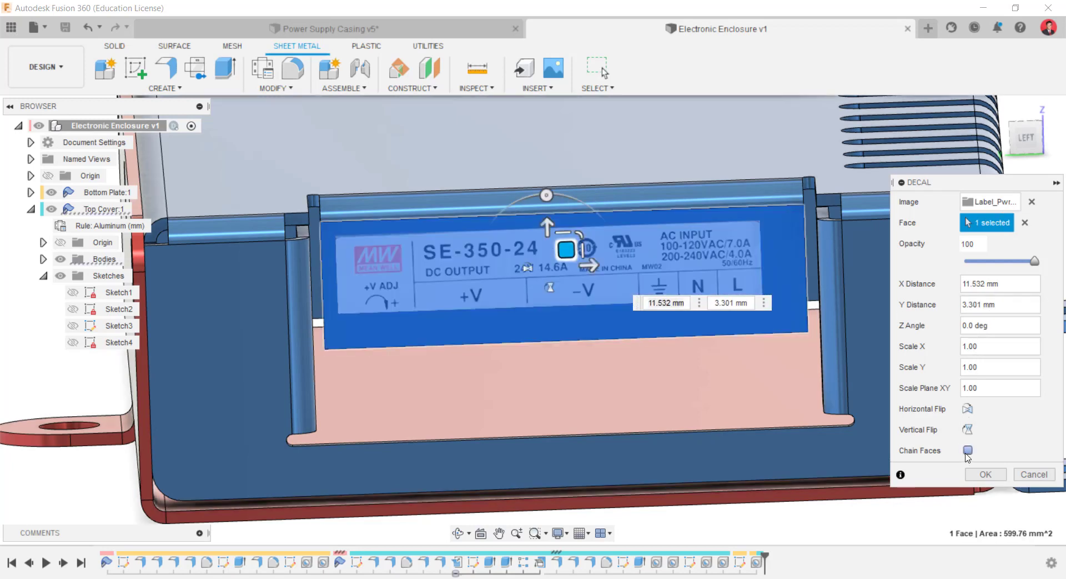
drag(571, 254, 587, 282)
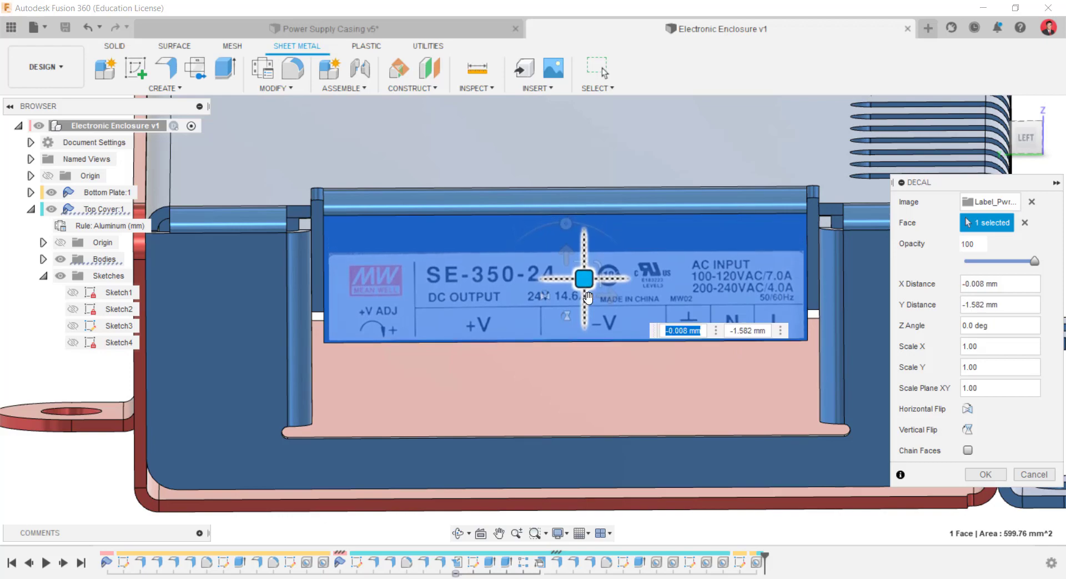
key(Return)
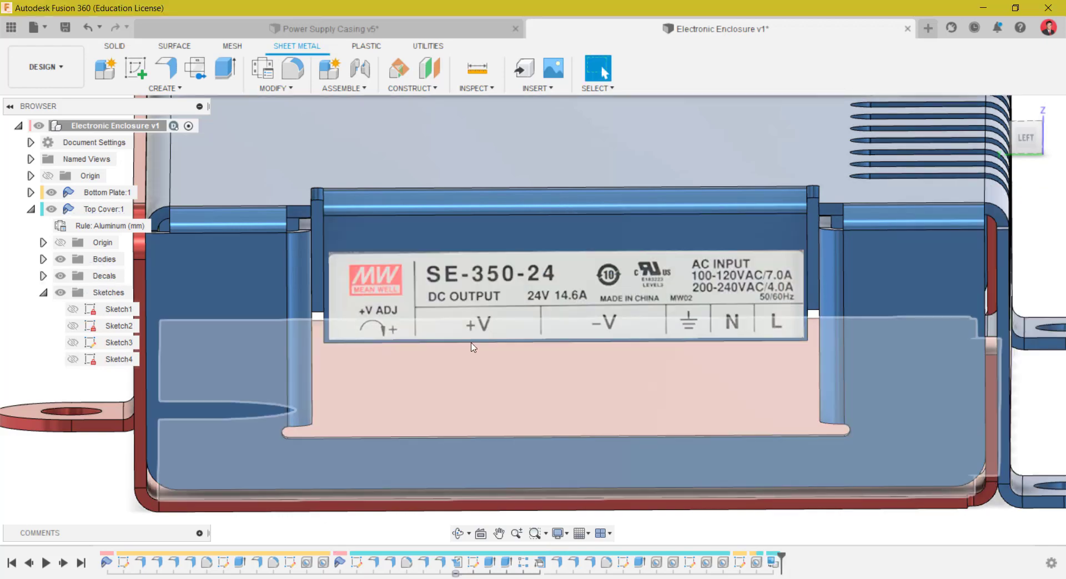
shift+middle_drag(938, 356, 985, 444)
scroll(1017, 269, down, 3)
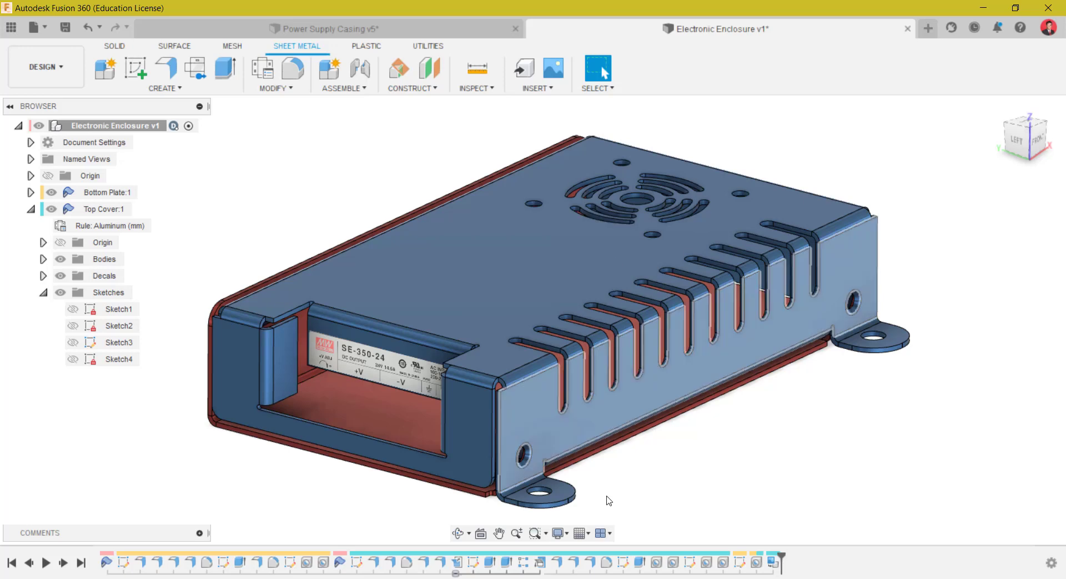
click(30, 209)
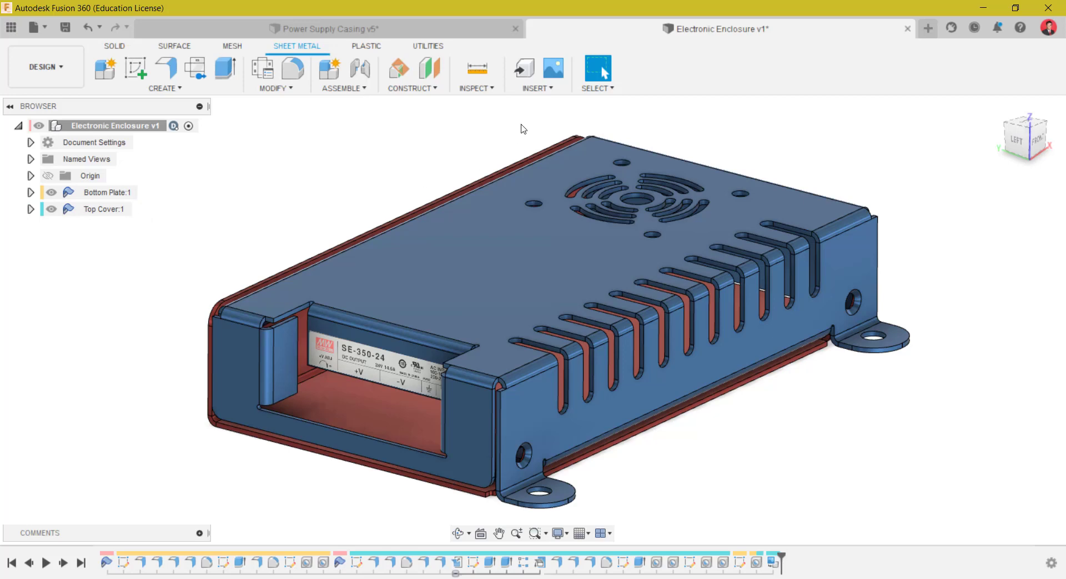
- Open the McMaster-Carr component catalog at Screws & Bolts and limit the products to Metric
click(536, 89)
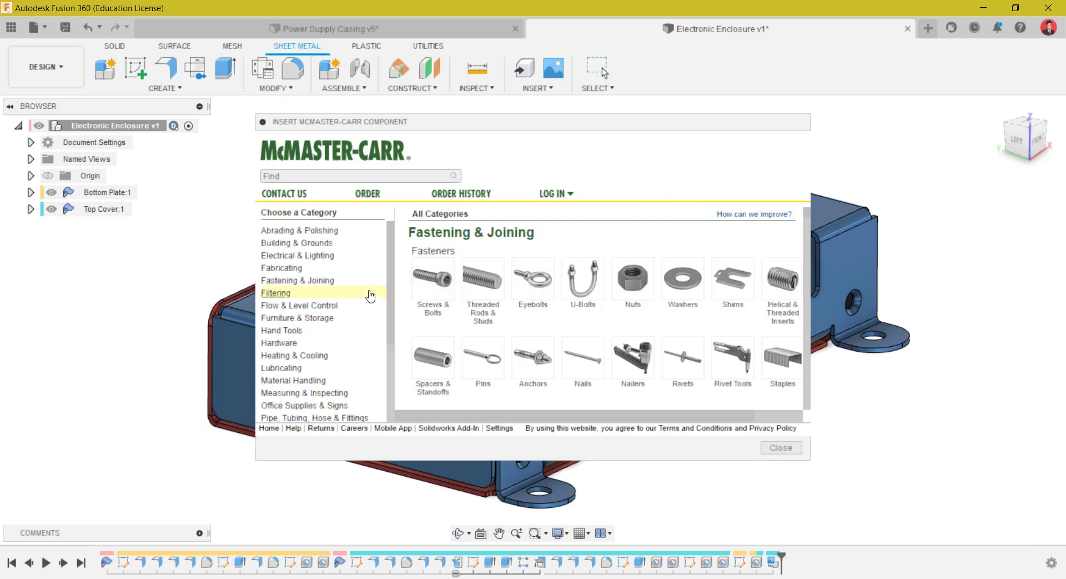
click(433, 280)
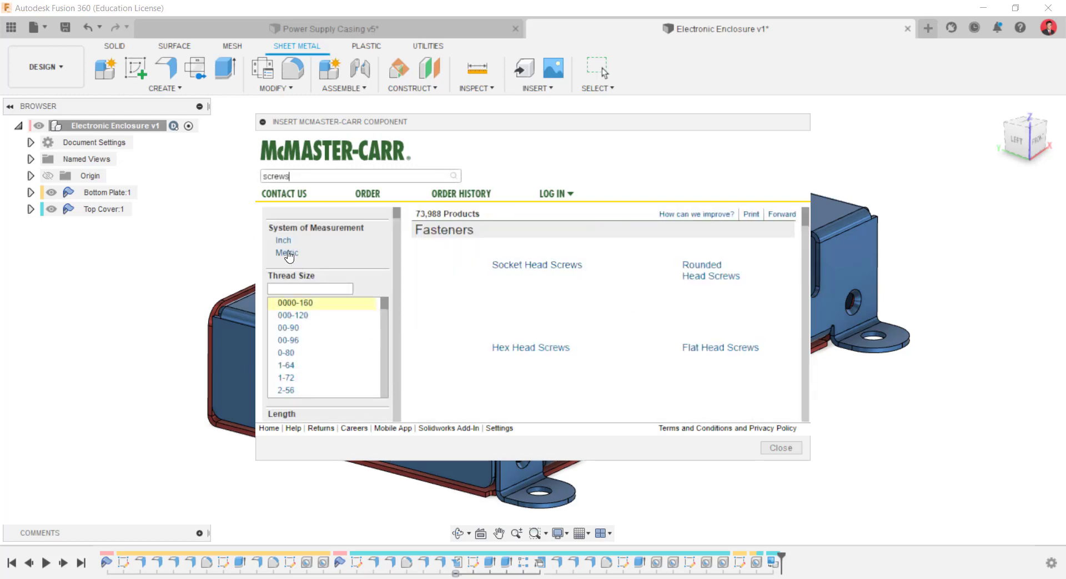
click(287, 252)
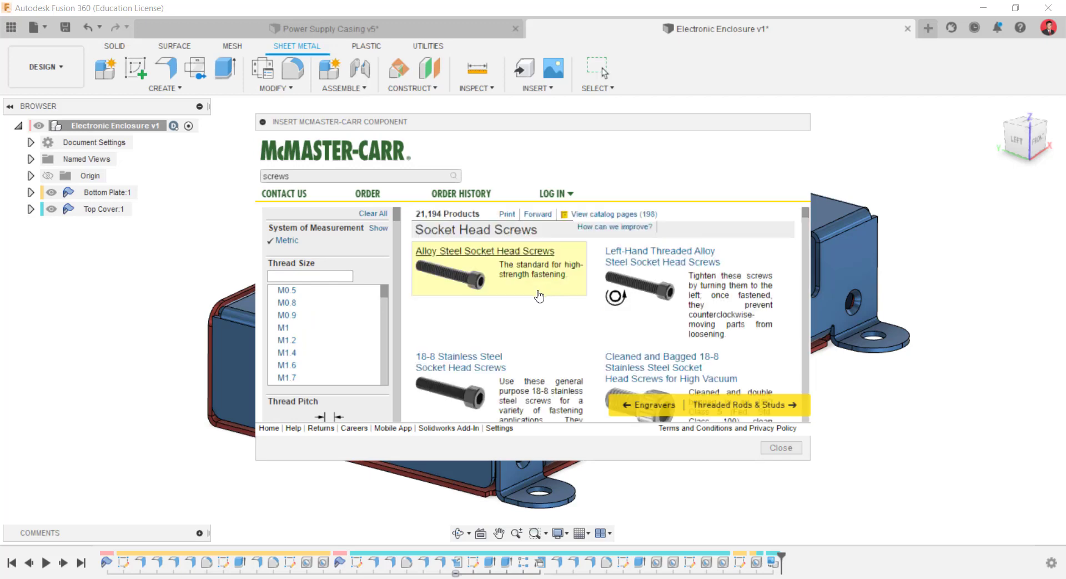
- Limit the screw catalog to the M3 thread size
scroll(675, 316, down, 5)
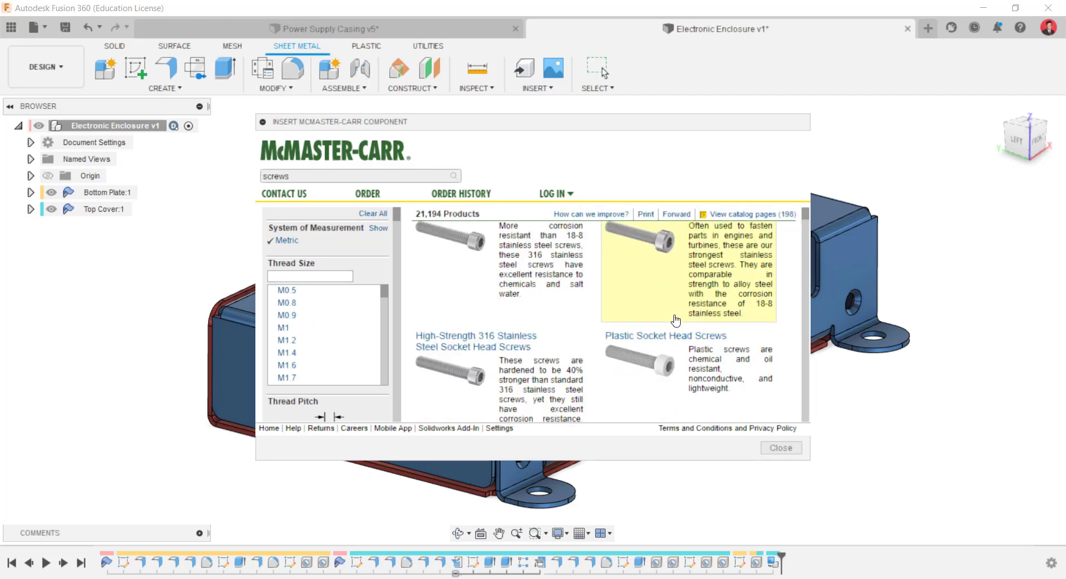
scroll(647, 300, down, 3)
scroll(333, 311, down, 4)
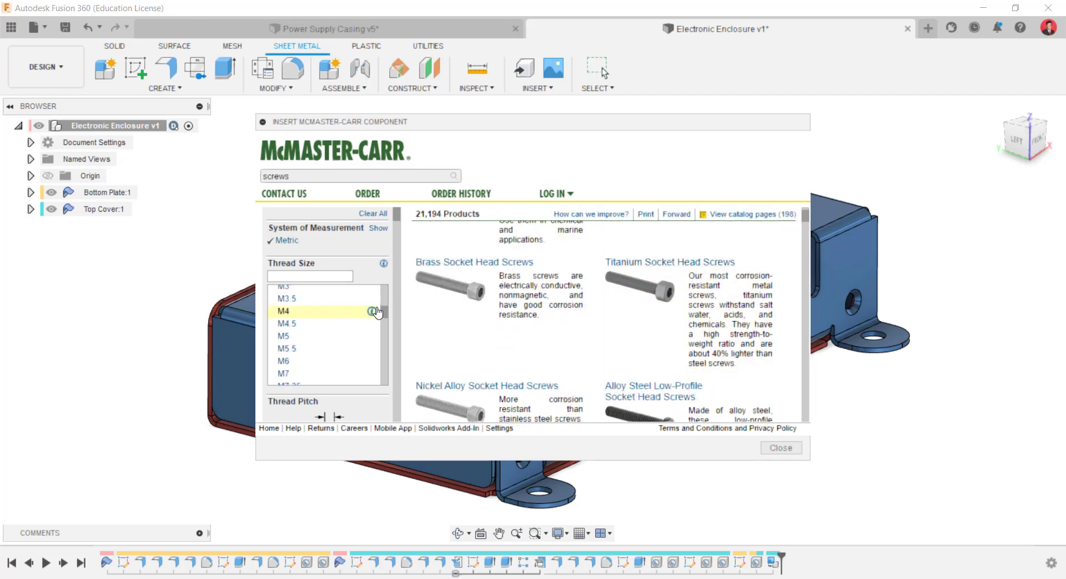
scroll(396, 235, down, 4)
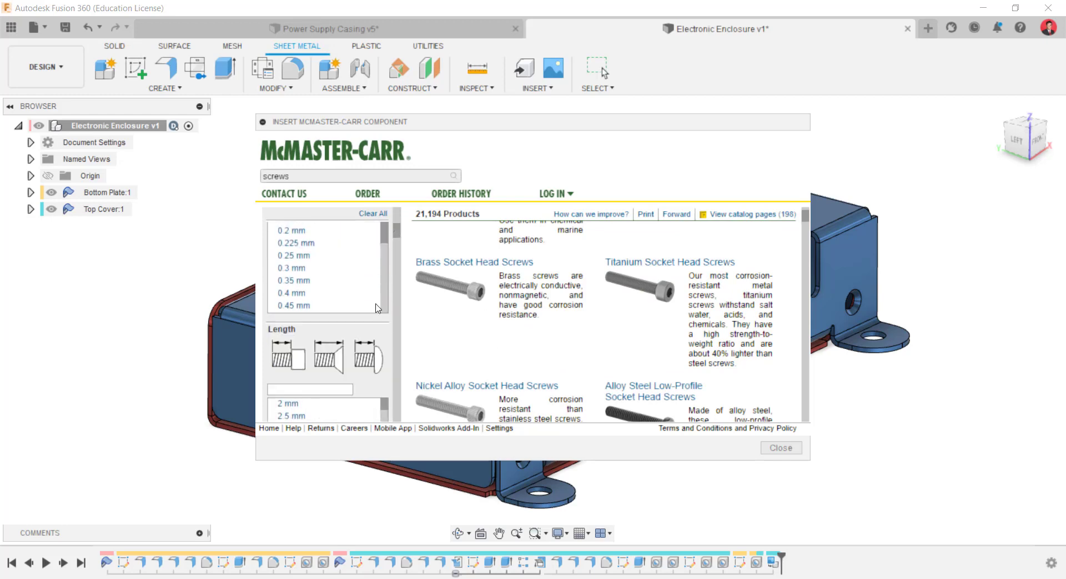
scroll(332, 355, up, 8)
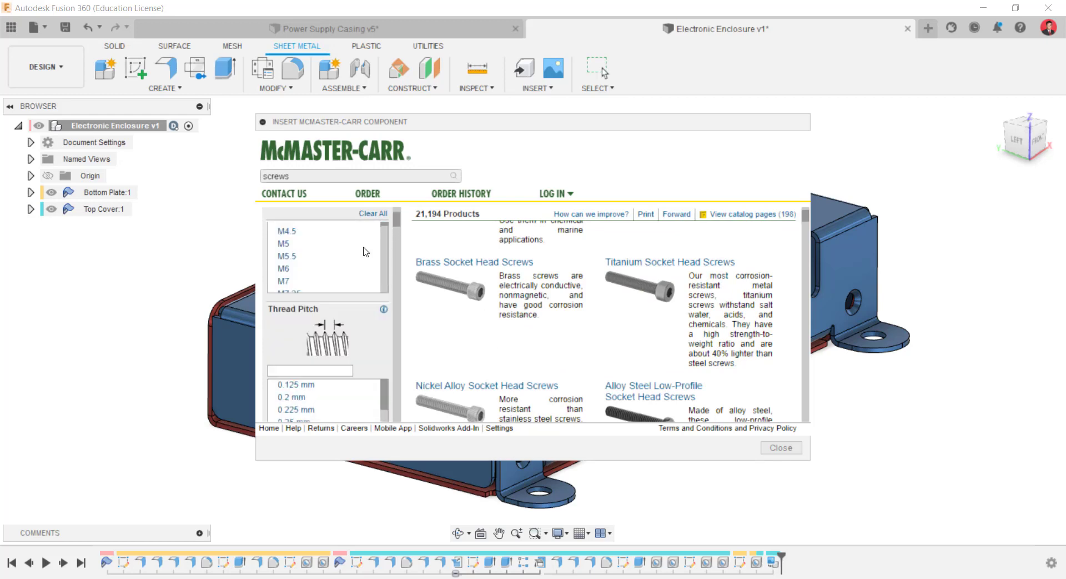
scroll(390, 242, up, 2)
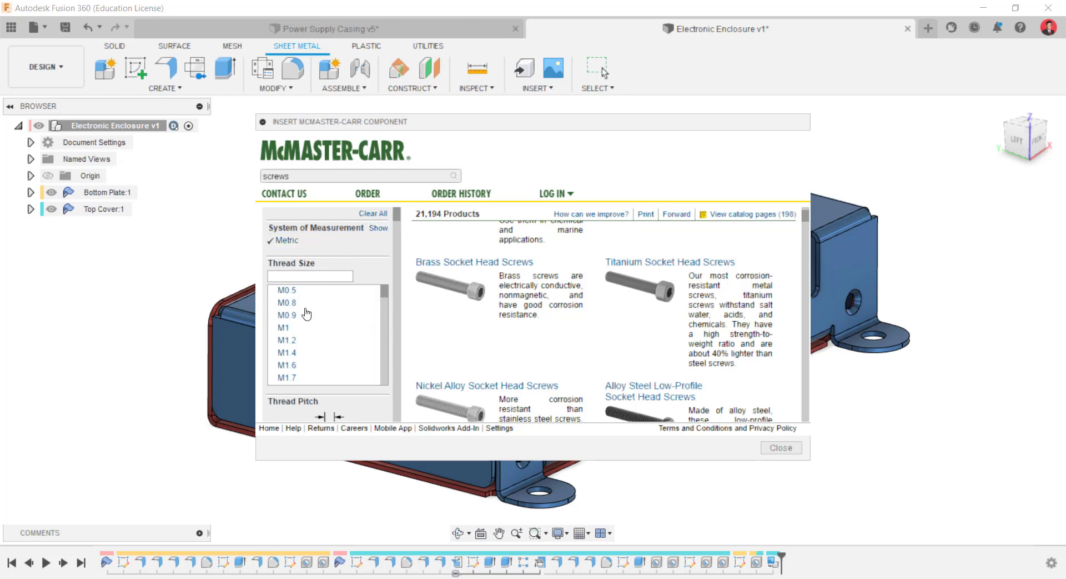
scroll(309, 350, down, 3)
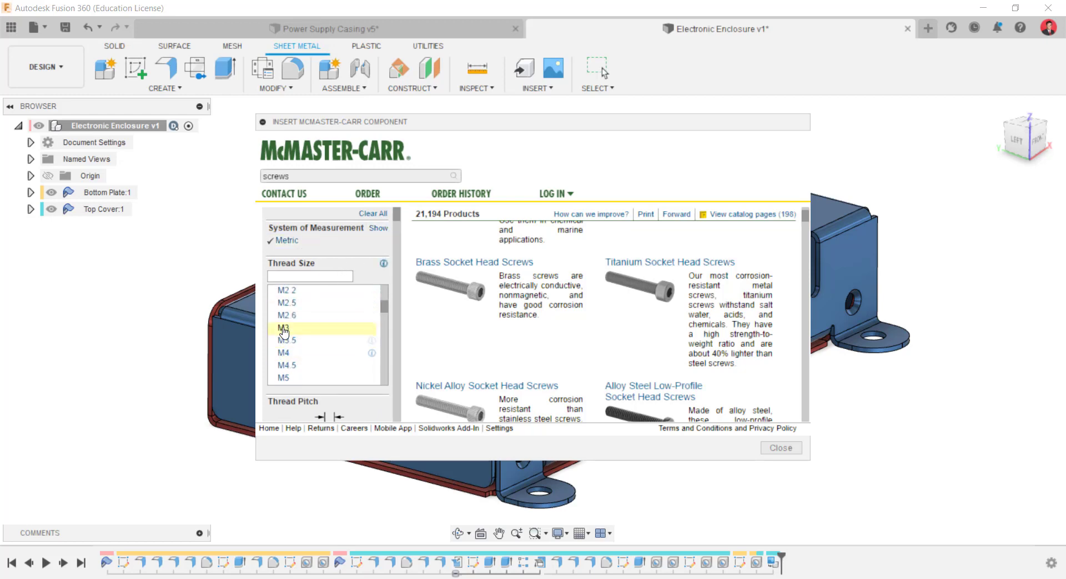
click(284, 331)
- Narrow the M3 screws to Flat head type with Phillips drive style
scroll(358, 339, down, 8)
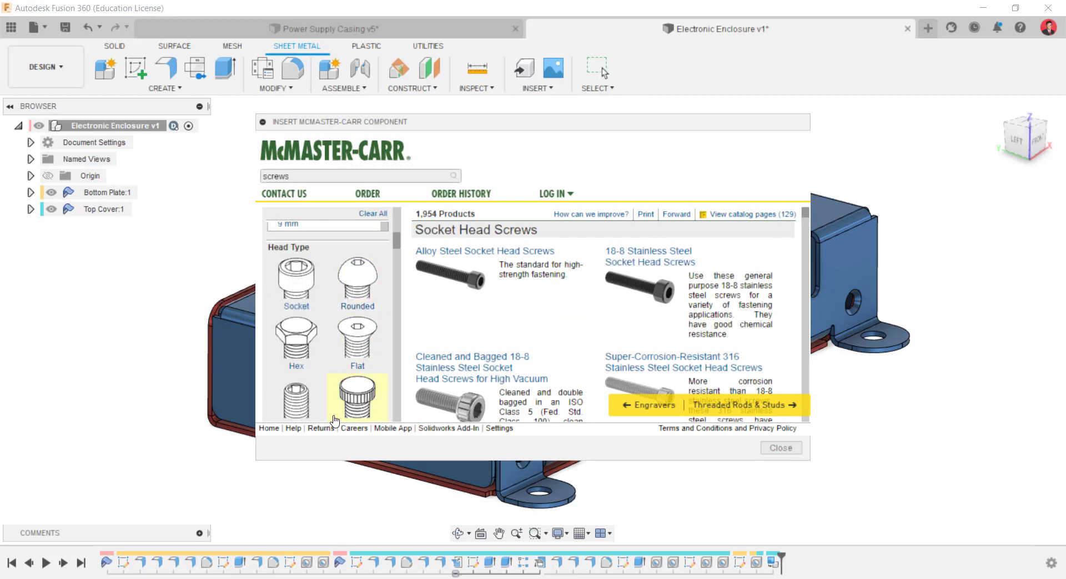
scroll(364, 353, down, 3)
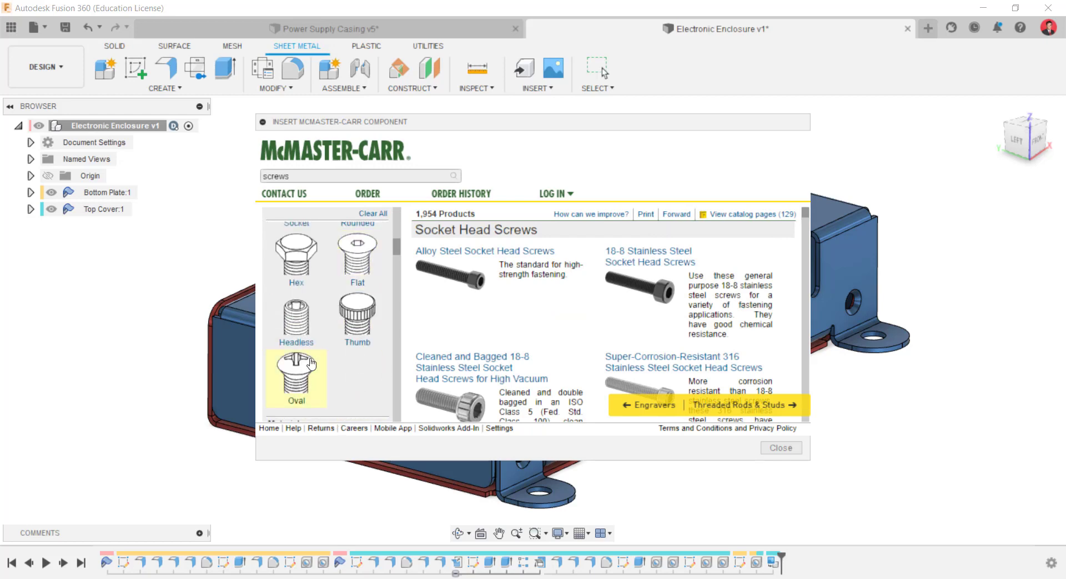
click(357, 261)
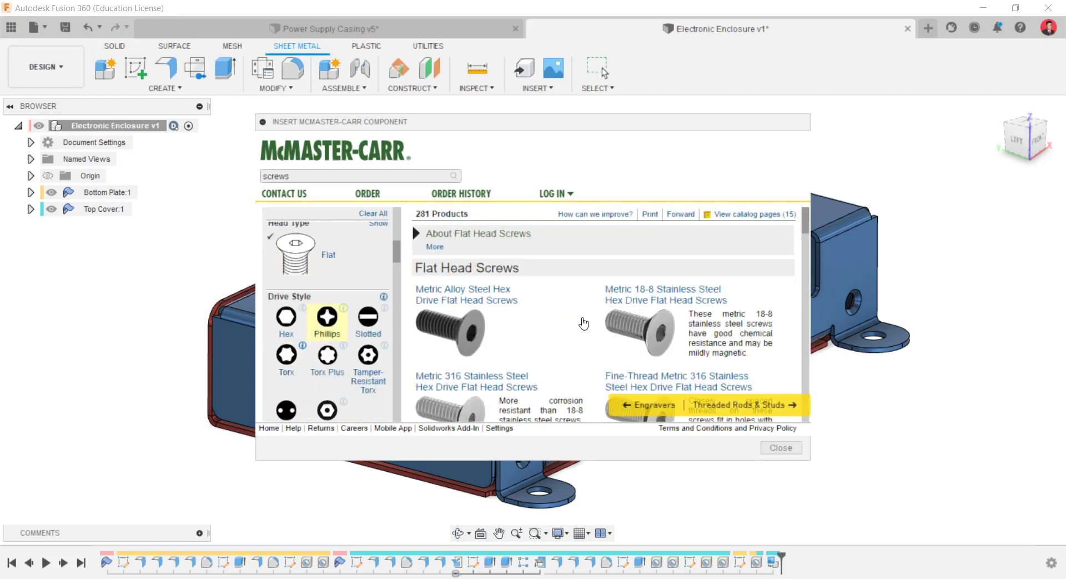
click(328, 316)
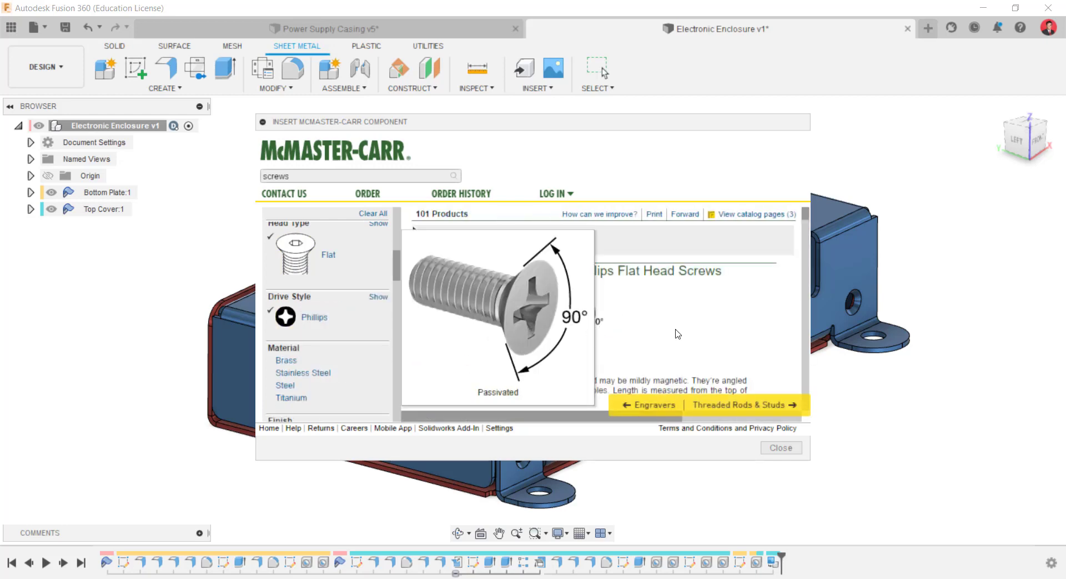
- Open the entry for the 5 mm long passivated 18-8 stainless steel M3 × 0.5 mm screw, 92010A114
scroll(704, 311, down, 4)
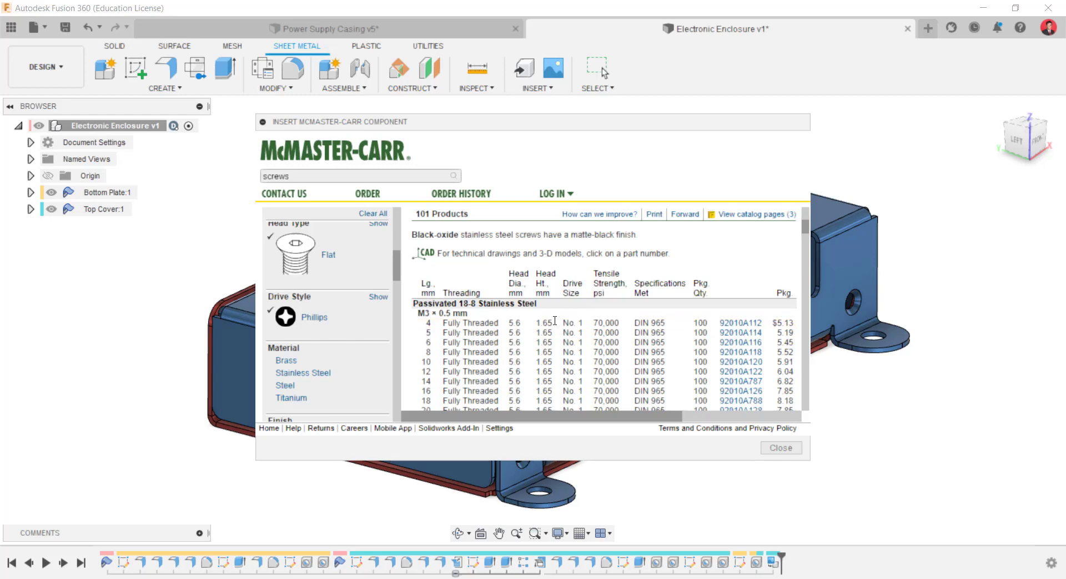
scroll(431, 328, down, 1)
drag(568, 418, 502, 425)
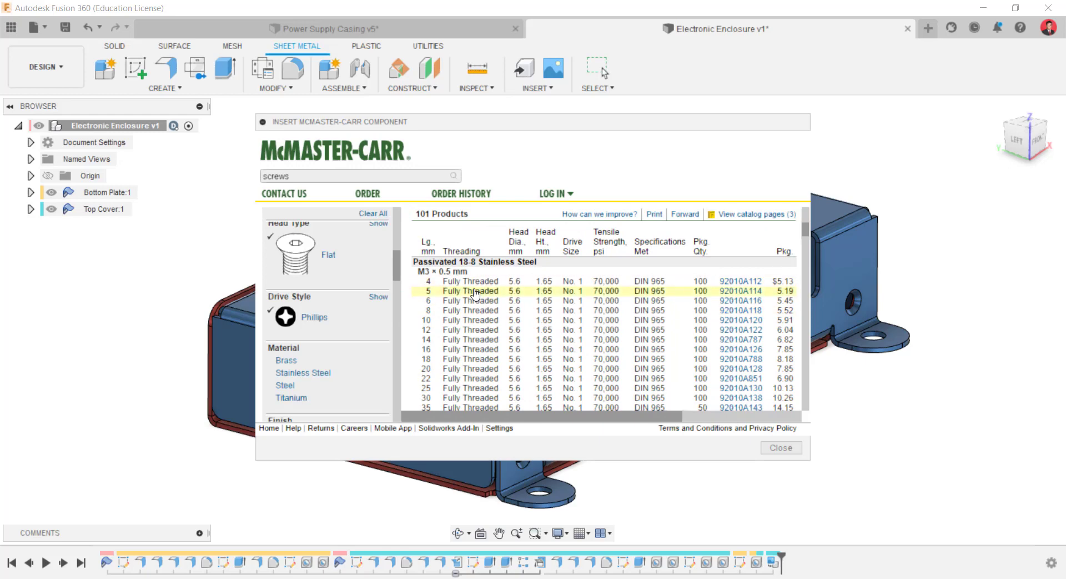
click(532, 293)
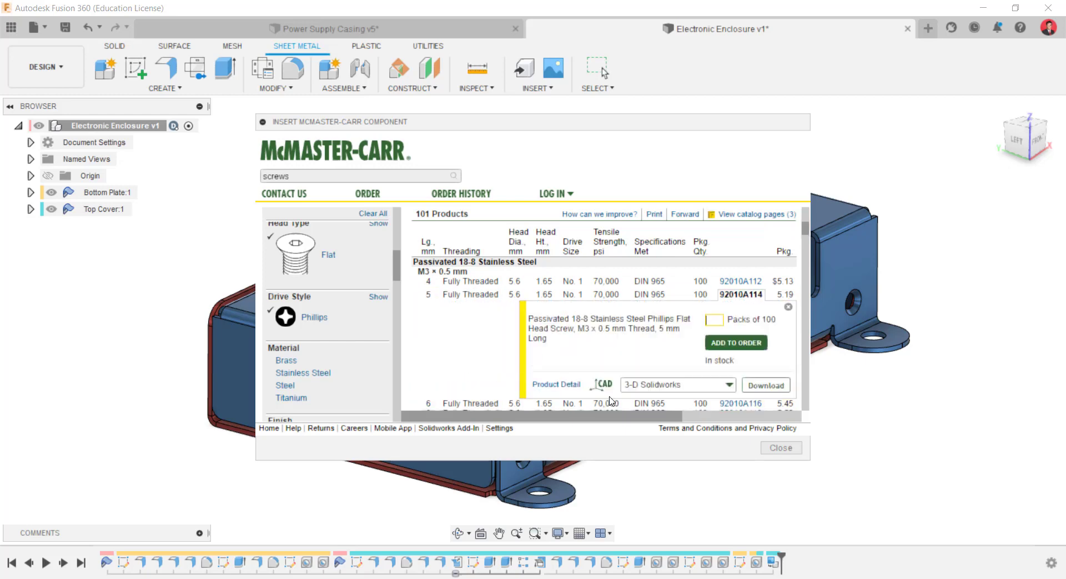
- Insert the screw as a 3-D STEP model and move it -65 mm along Y, clear of the enclosure
click(725, 386)
scroll(712, 389, down, 3)
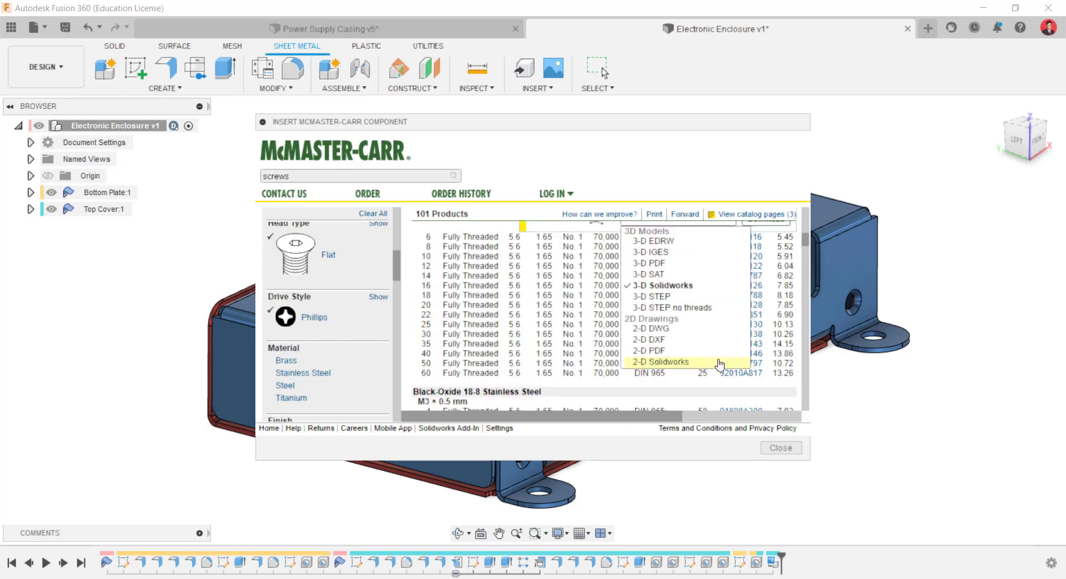
click(691, 296)
scroll(709, 264, up, 2)
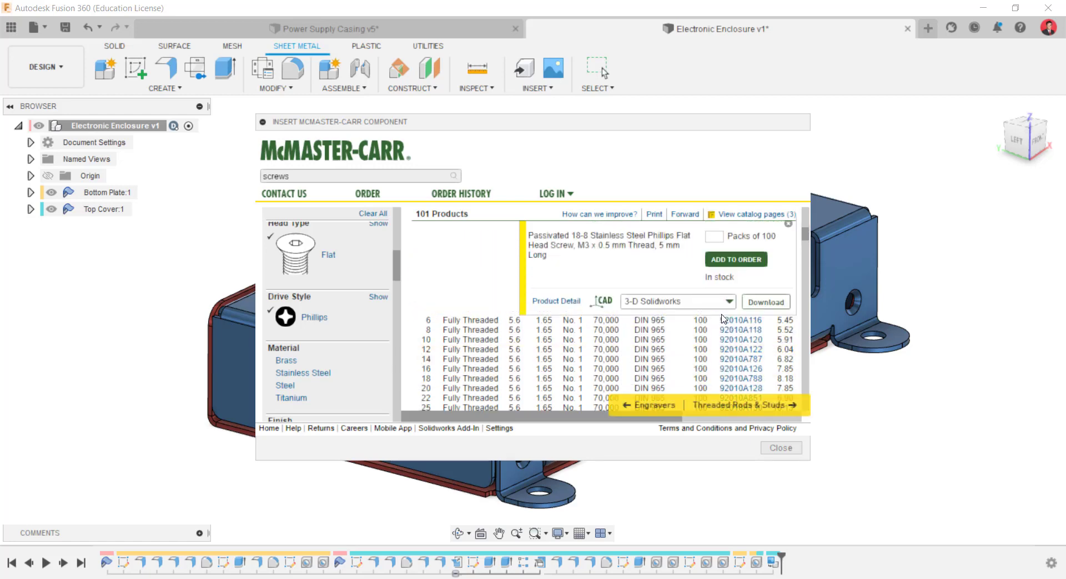
click(729, 303)
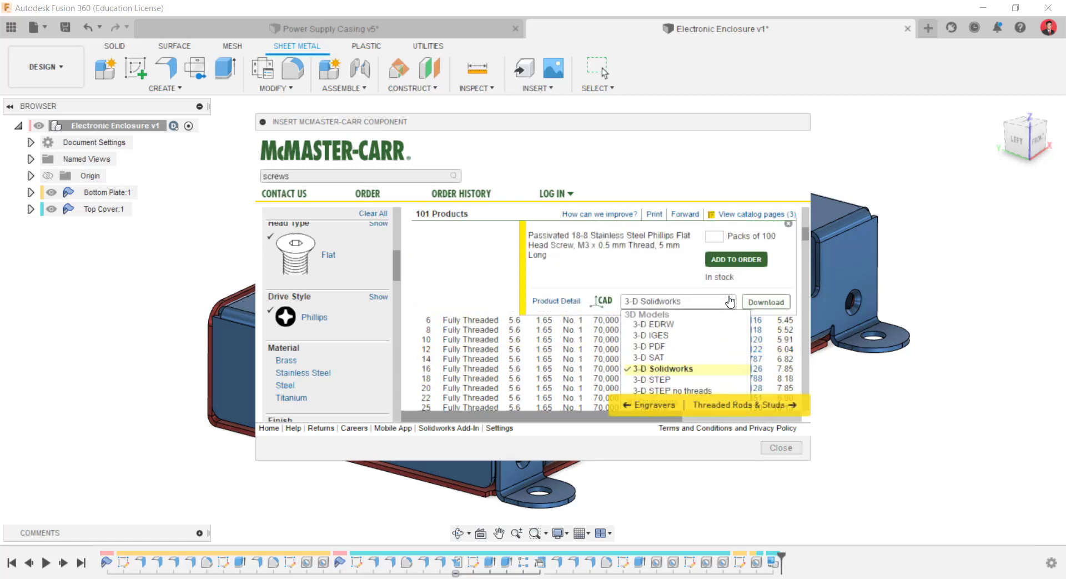
click(688, 380)
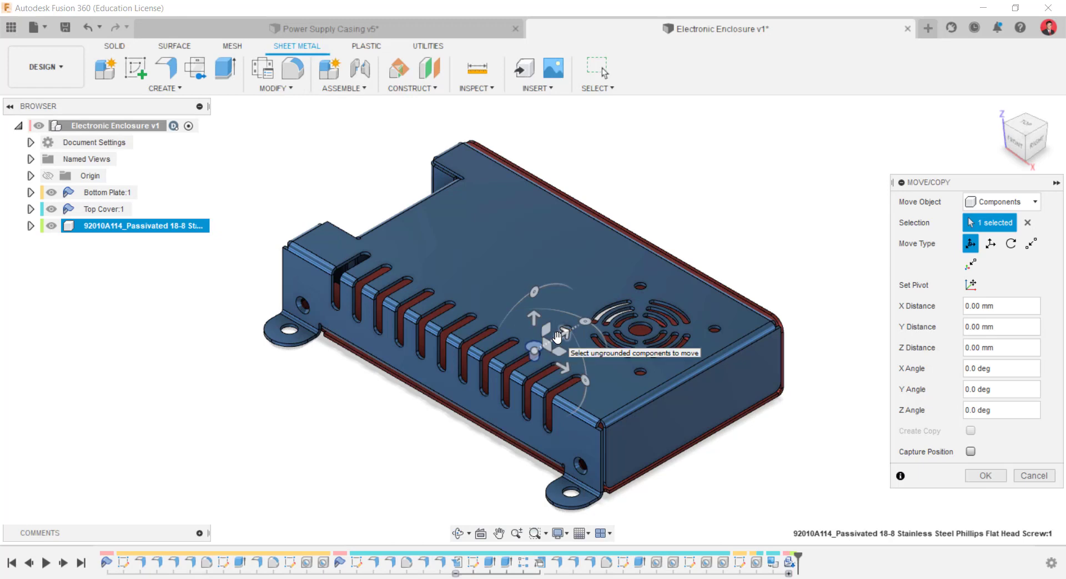
drag(557, 338, 425, 412)
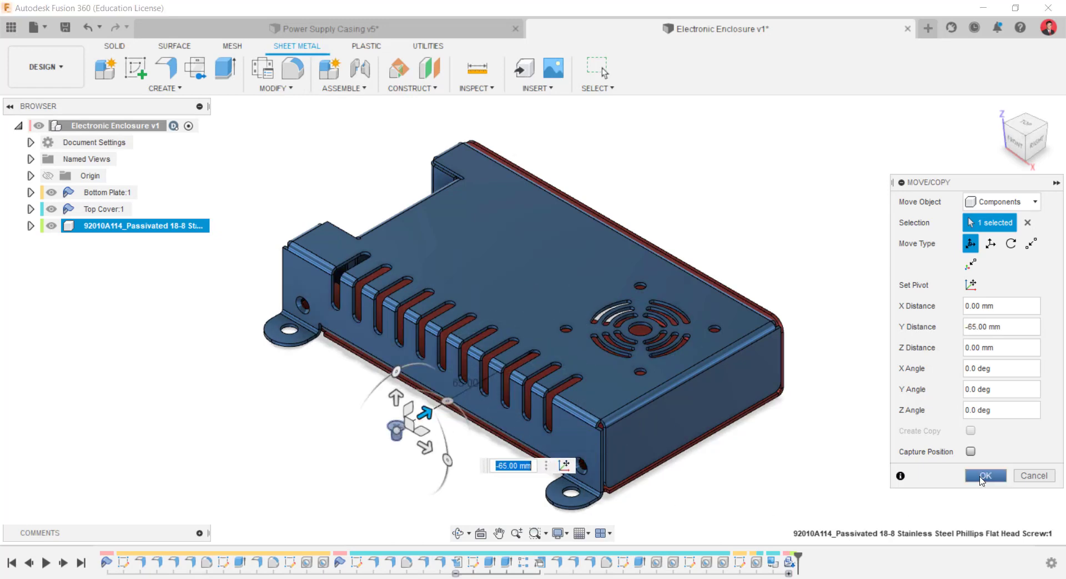
click(984, 476)
- Align the screw head's circular edge with the countersunk hole beside the mounting tab at the notched end of the slotted side wall
shift+middle_drag(274, 493, 357, 99)
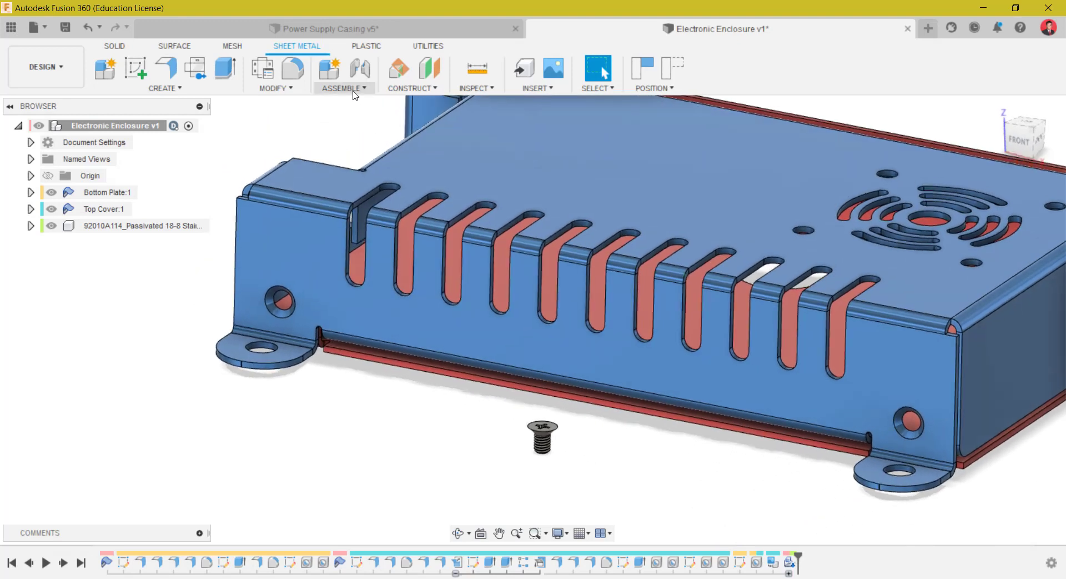
click(344, 88)
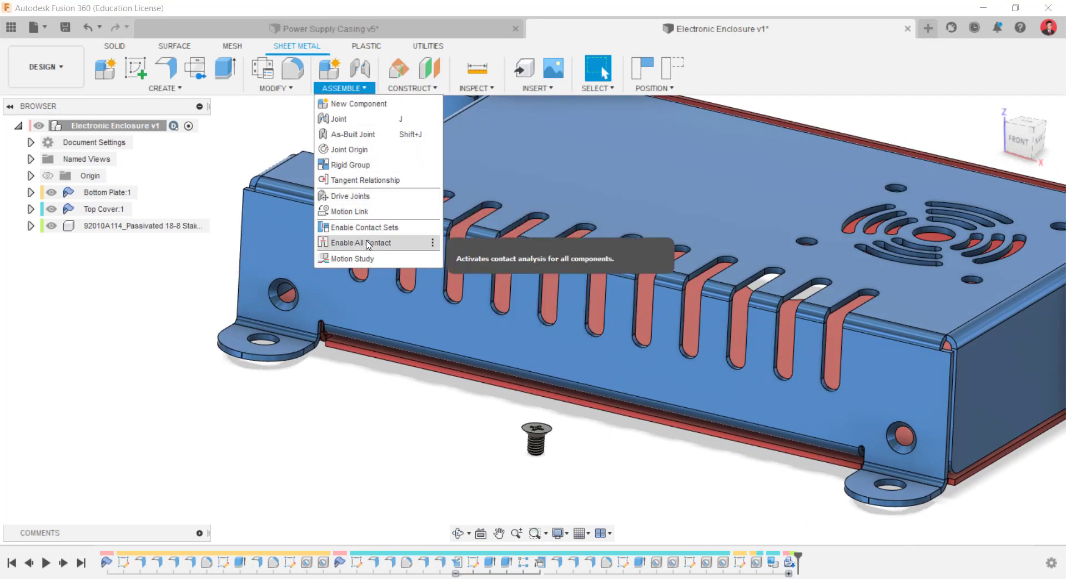
click(283, 88)
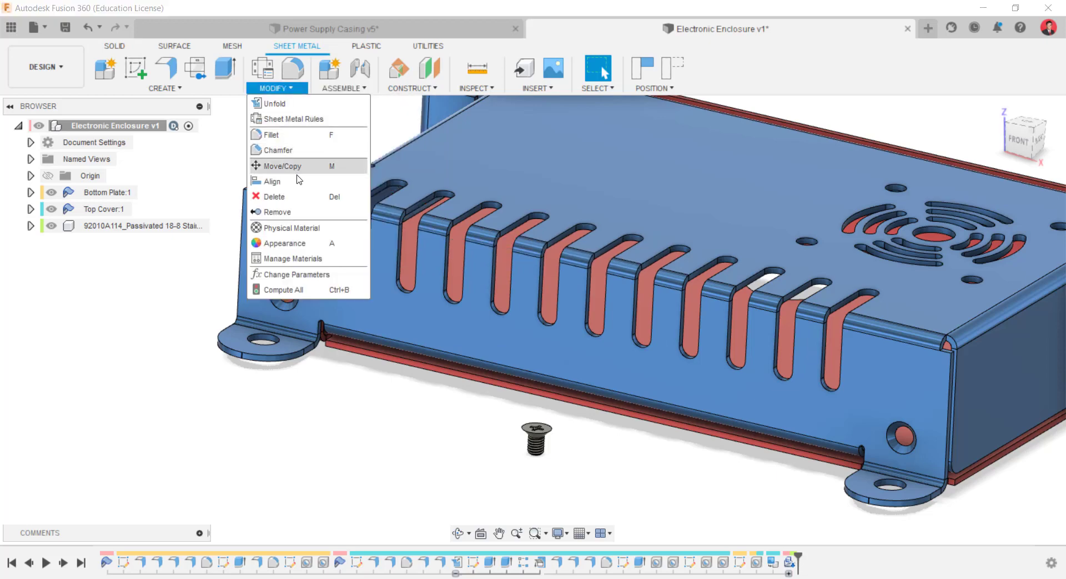
click(312, 316)
shift+middle_drag(638, 489, 283, 219)
click(587, 399)
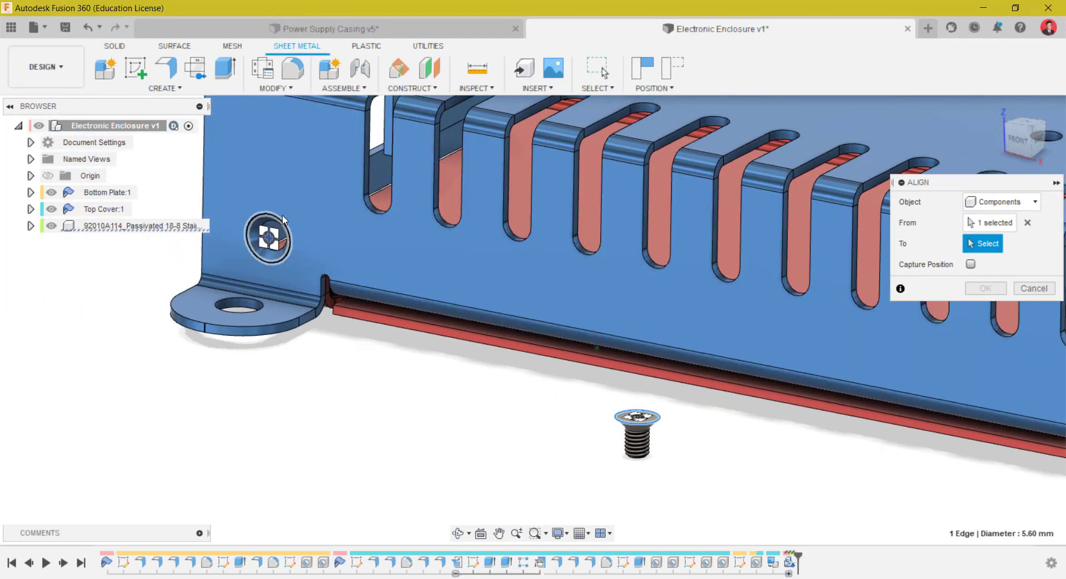
click(262, 226)
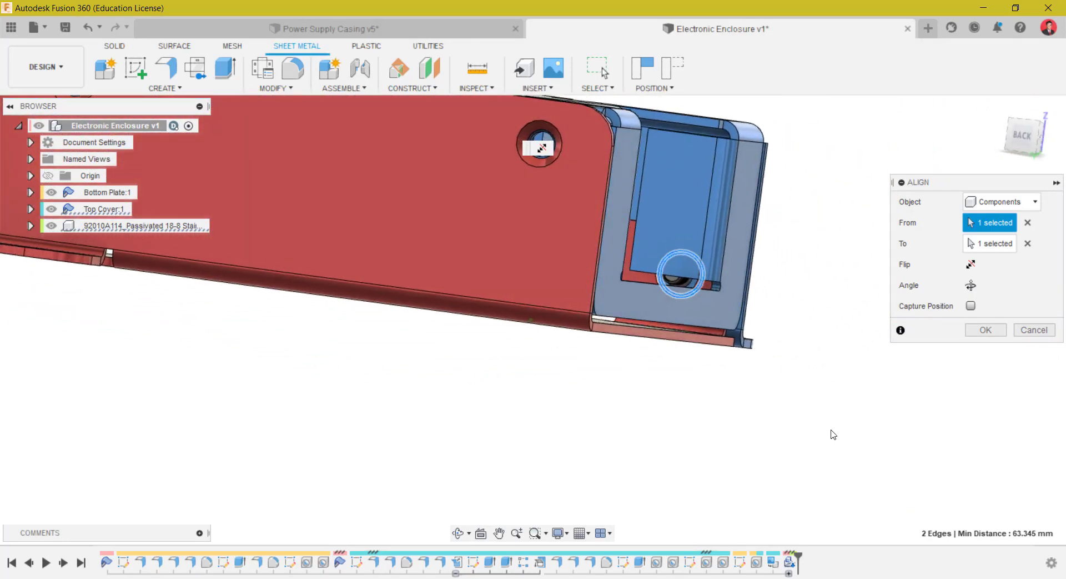
click(986, 330)
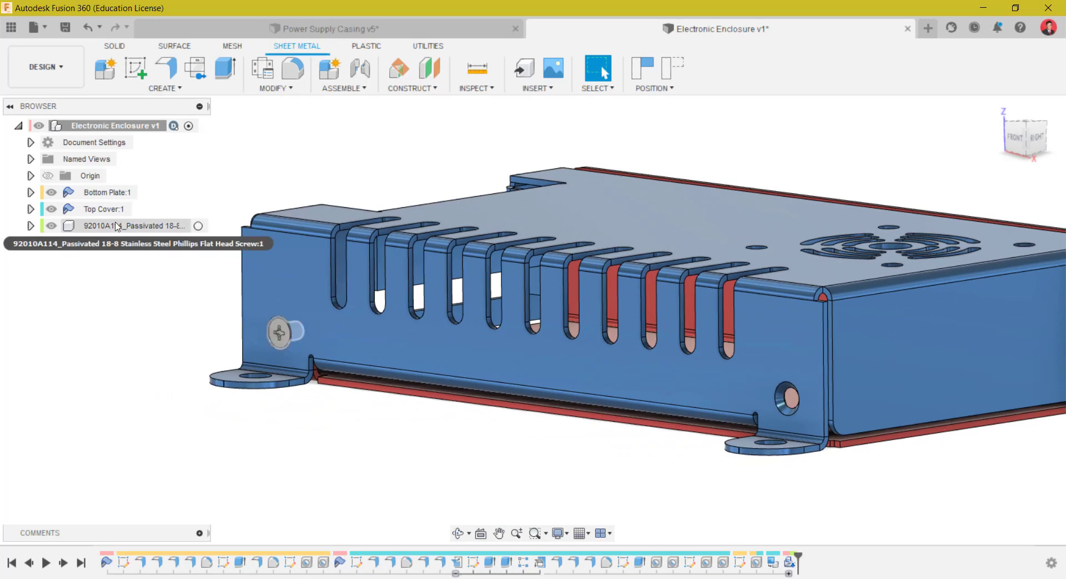
- Rename the screw component as 18-8 Stainless Steel Phillips Flat Head Screw-M3x5
click(117, 226)
right_click(114, 225)
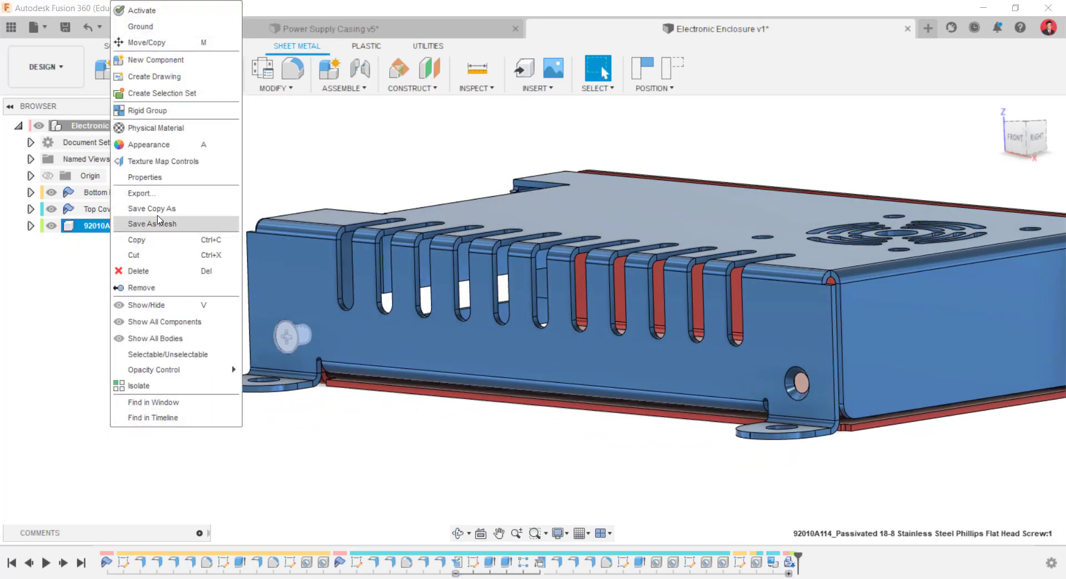
click(87, 294)
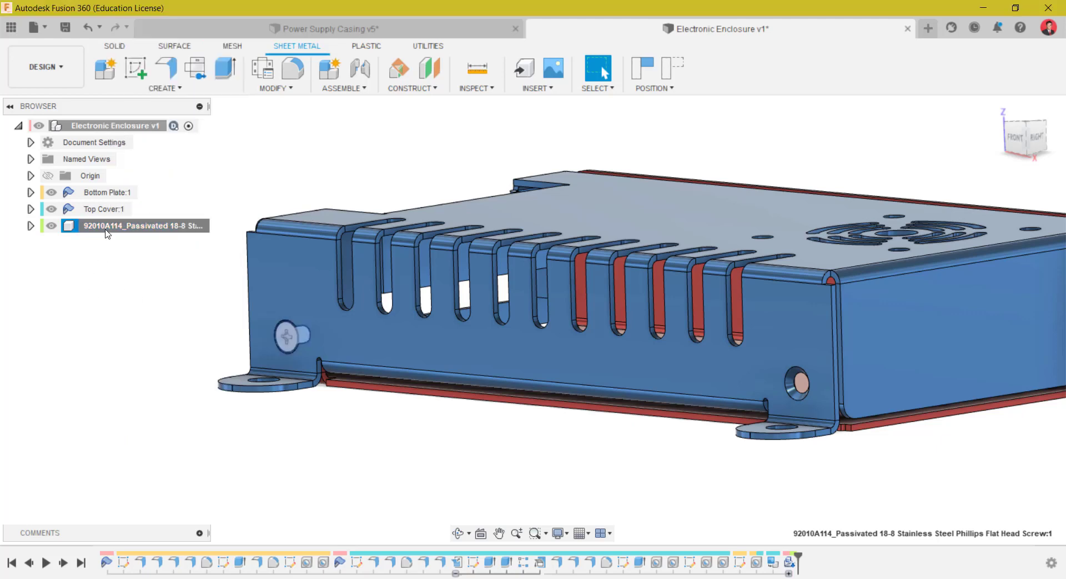
double_click(105, 227)
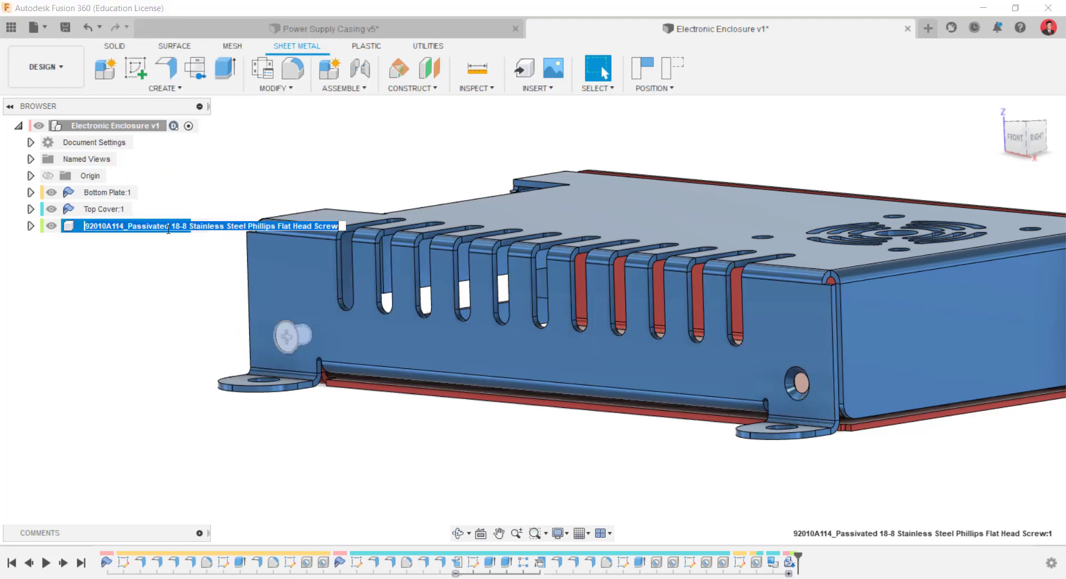
click(173, 225)
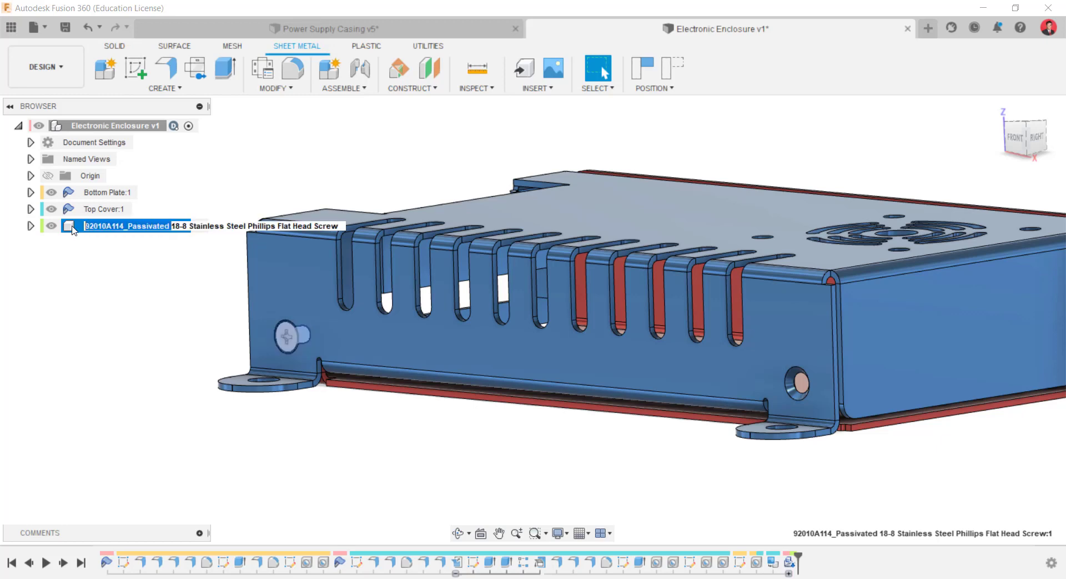
key(BackSpace)
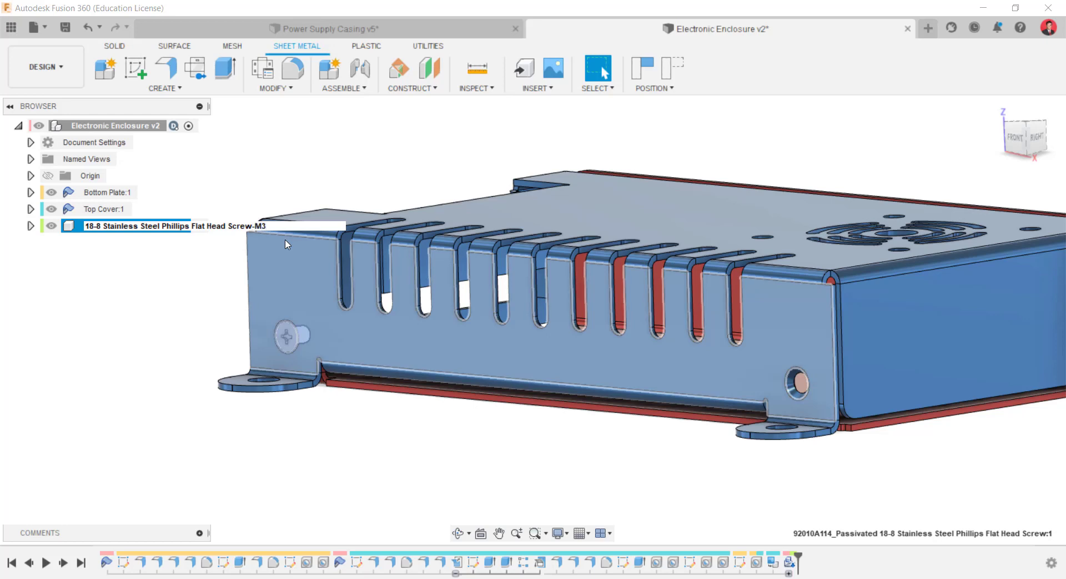
key(Return)
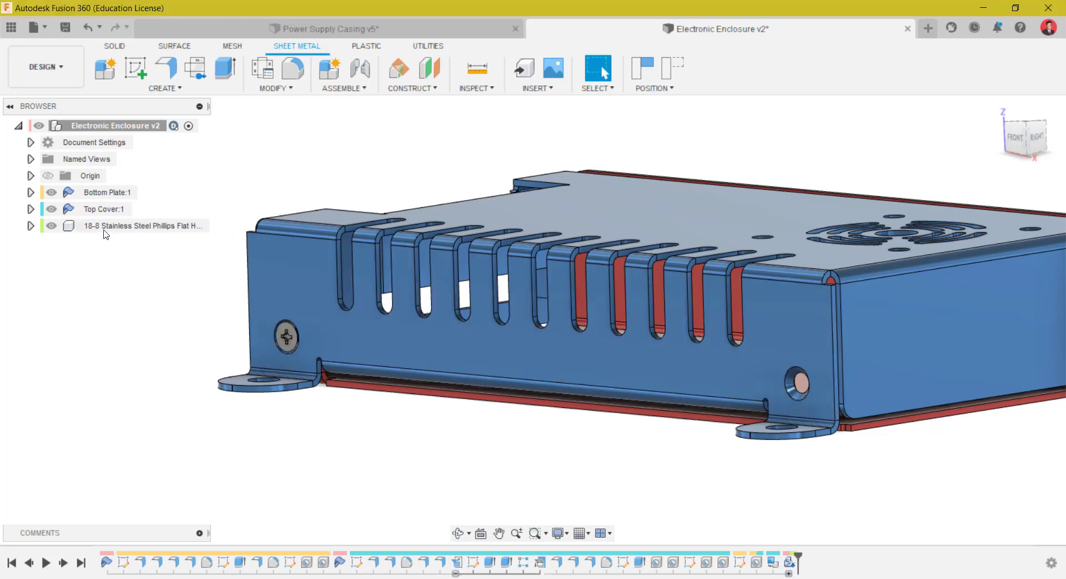
- Copy the M3x5 screw component and paste it into the top-level Electronic Enclosure assembly
click(104, 229)
right_click(103, 229)
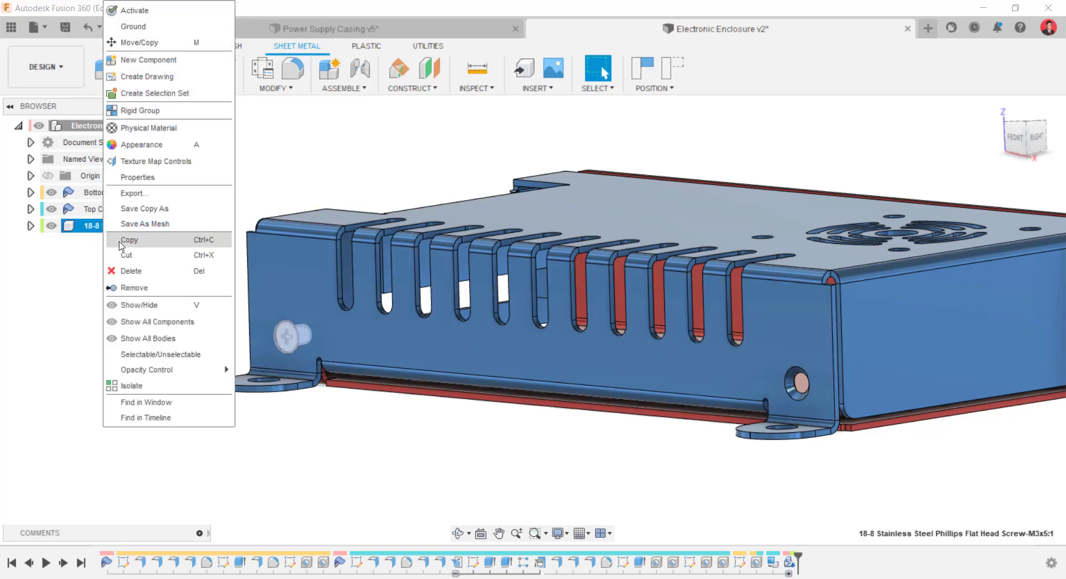
click(139, 301)
click(110, 129)
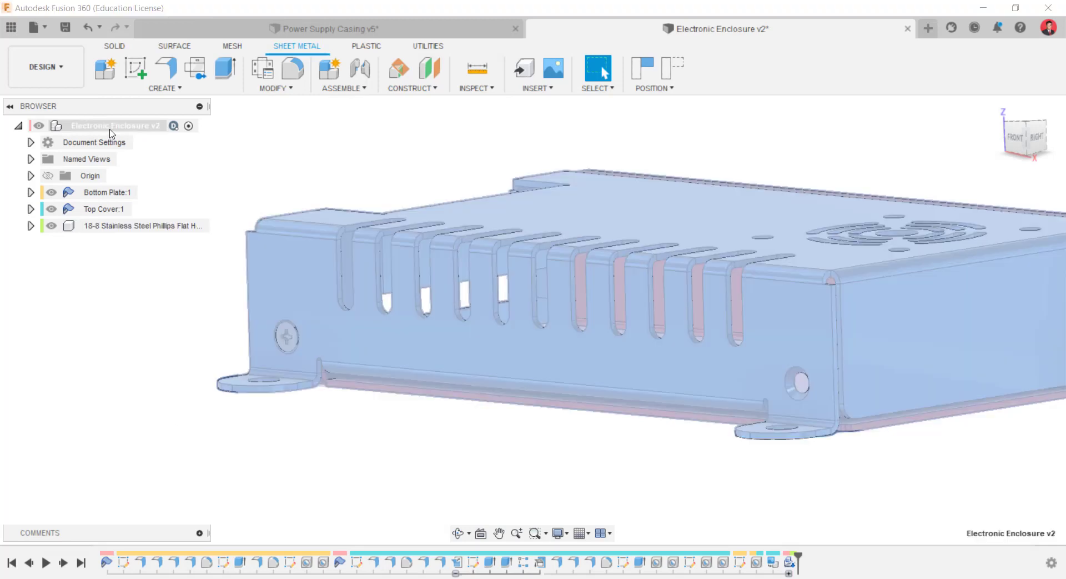
right_click(111, 131)
click(139, 354)
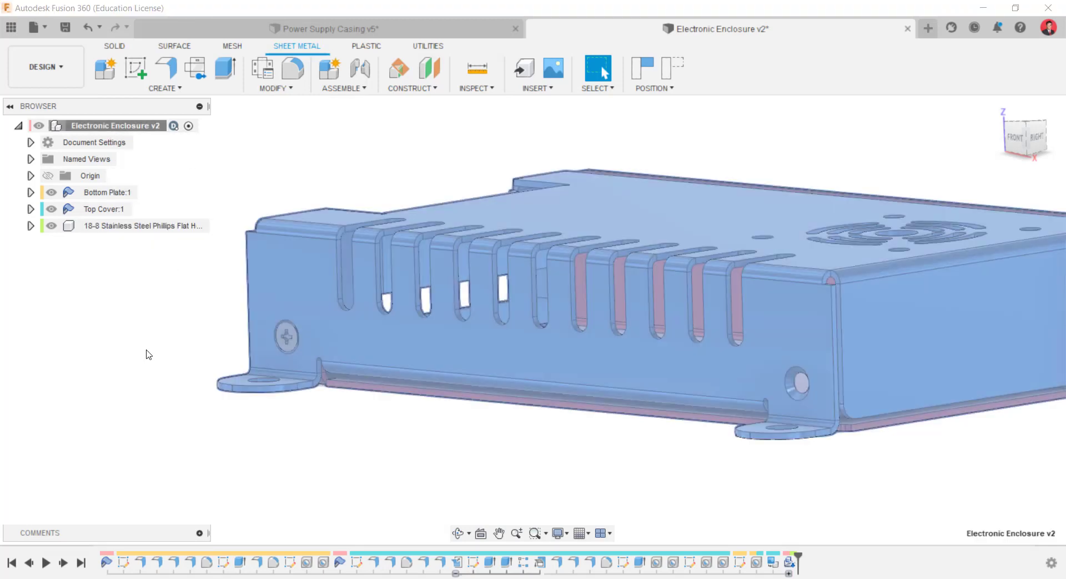
- Move the pasted screw copy 131 mm along X into the countersunk hole at the other end of the slotted side wall
click(649, 323)
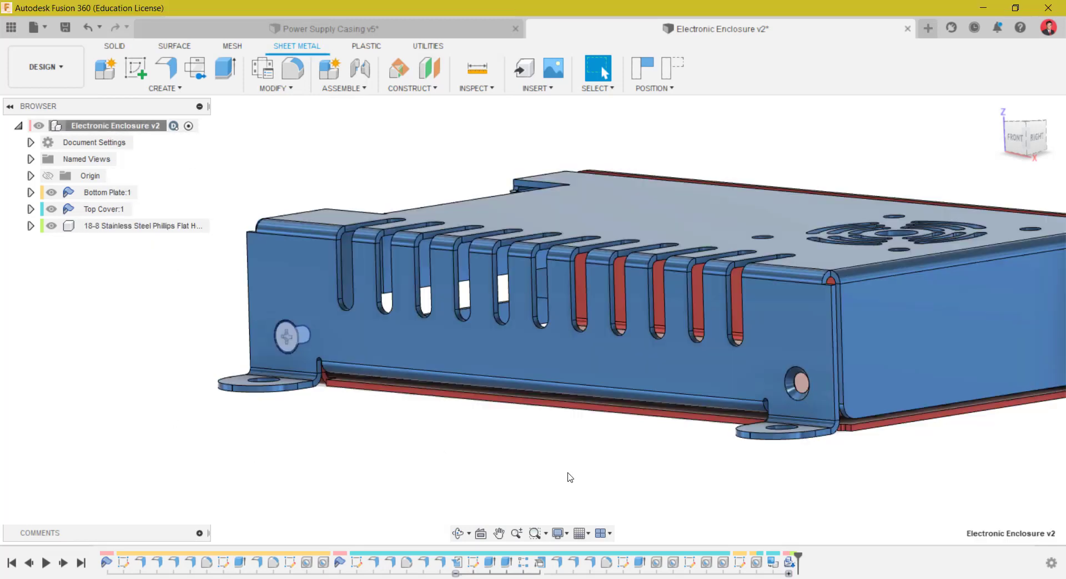
drag(322, 337, 826, 473)
shift+middle_drag(836, 461, 638, 413)
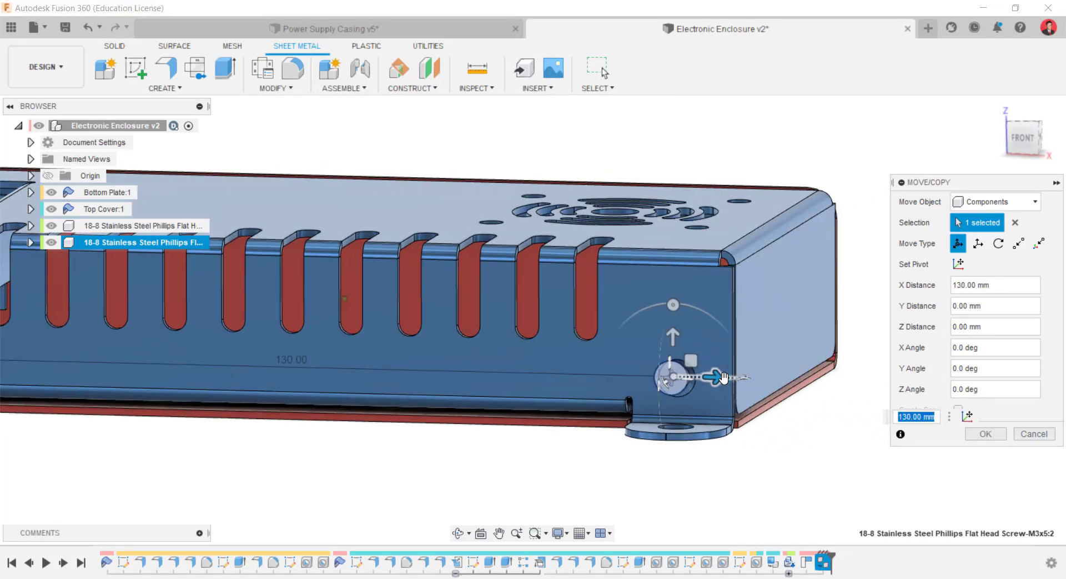
scroll(723, 378, up, 3)
drag(675, 373, 689, 375)
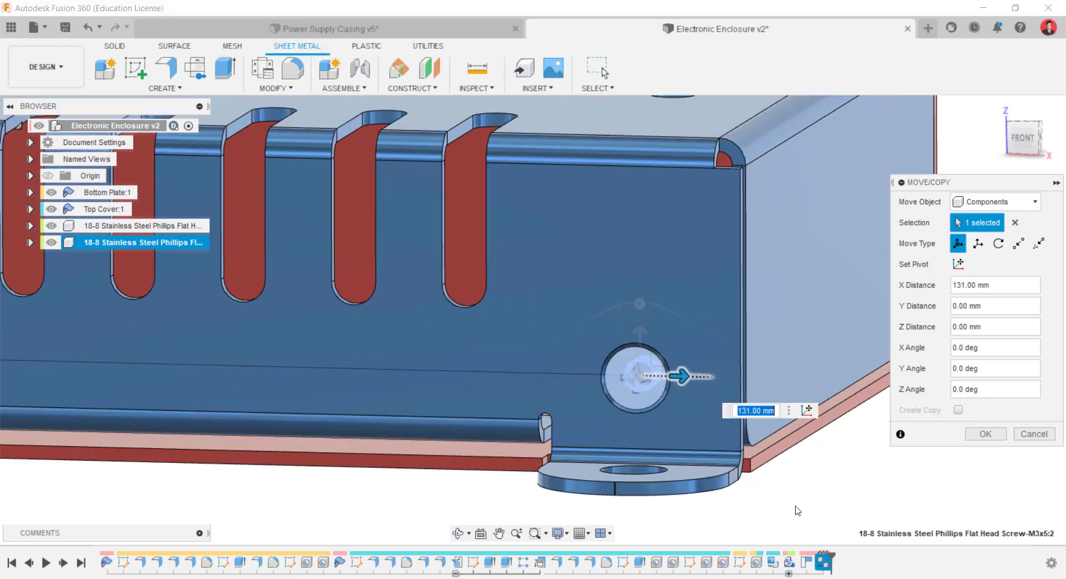
scroll(797, 510, down, 6)
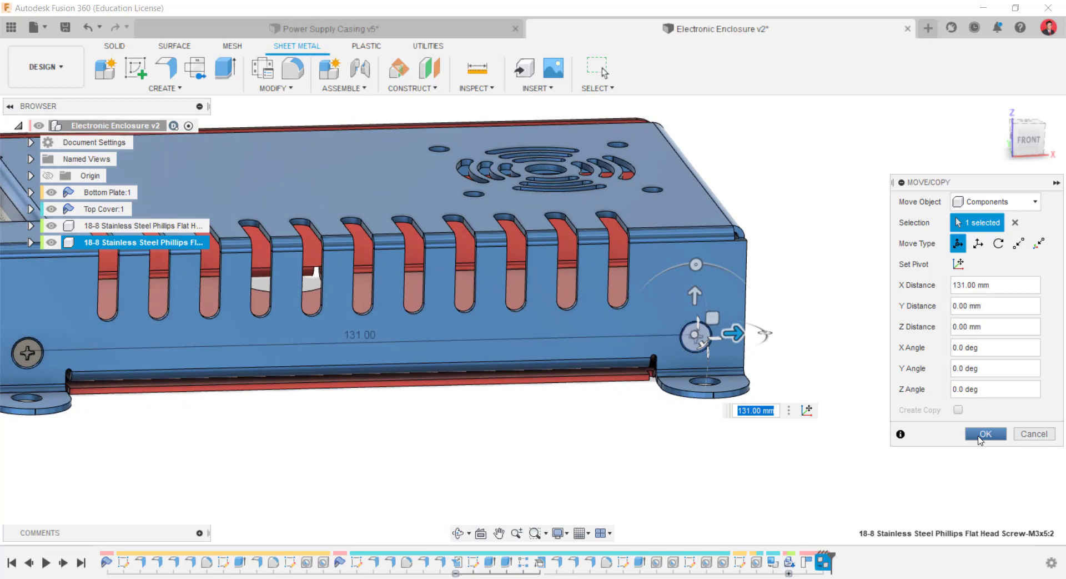
click(980, 433)
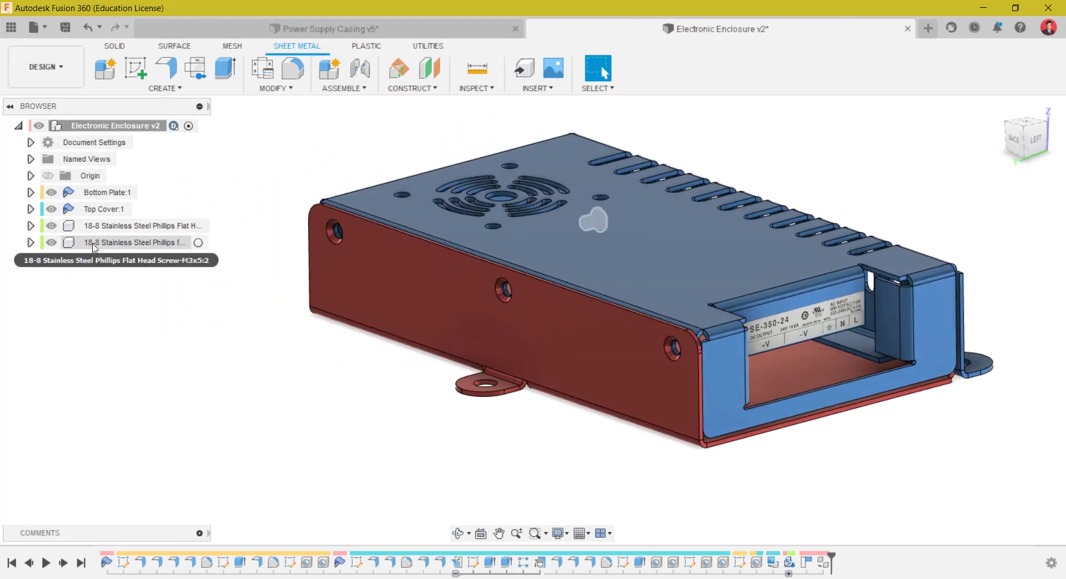
- Paste another M3x5 screw copy into the top-level assembly and move it -105 mm along Z, outside the red side wall
click(93, 248)
click(97, 231)
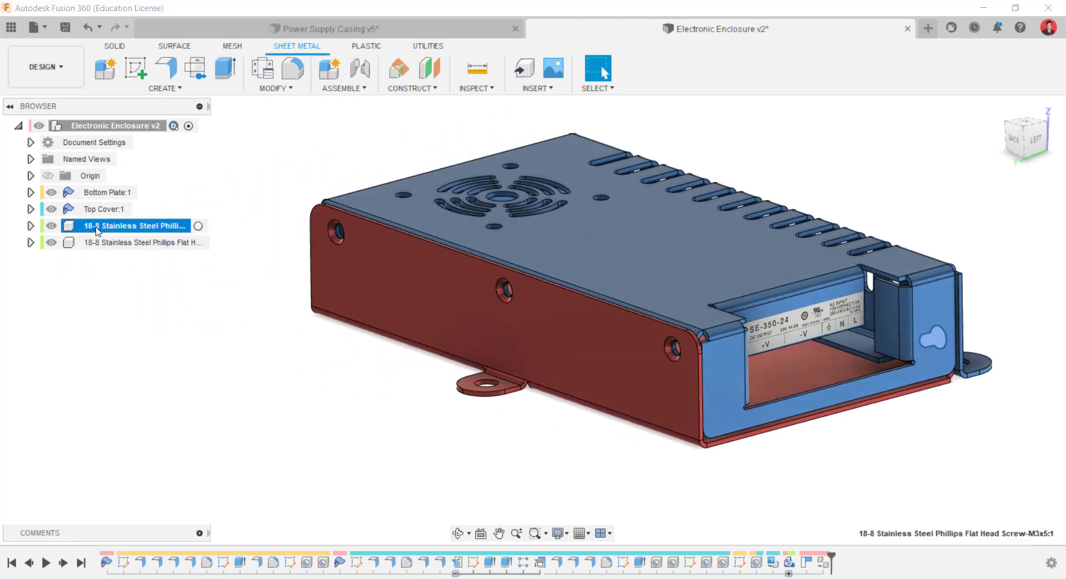
right_click(146, 132)
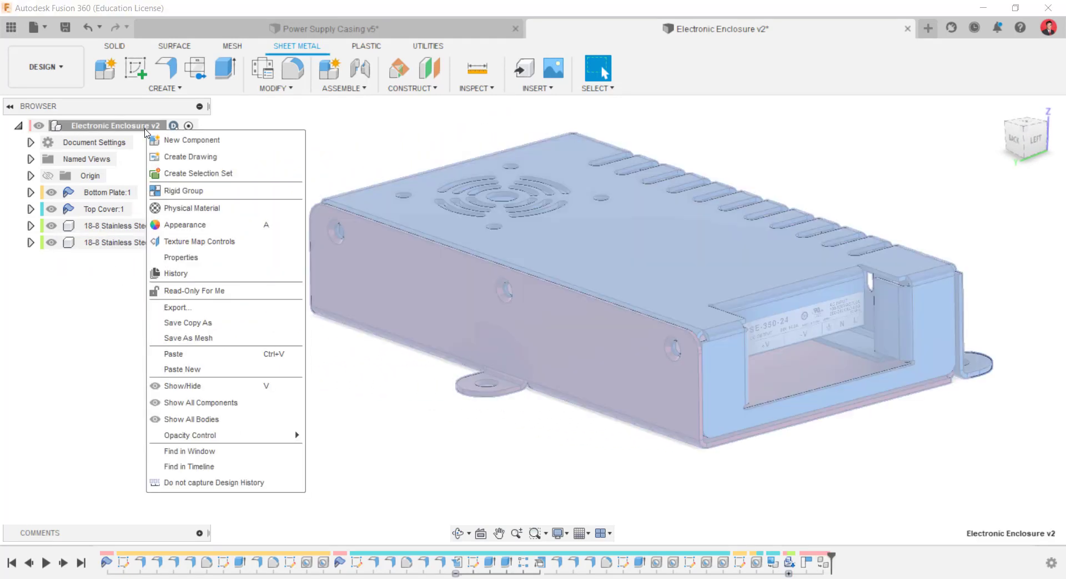
click(213, 358)
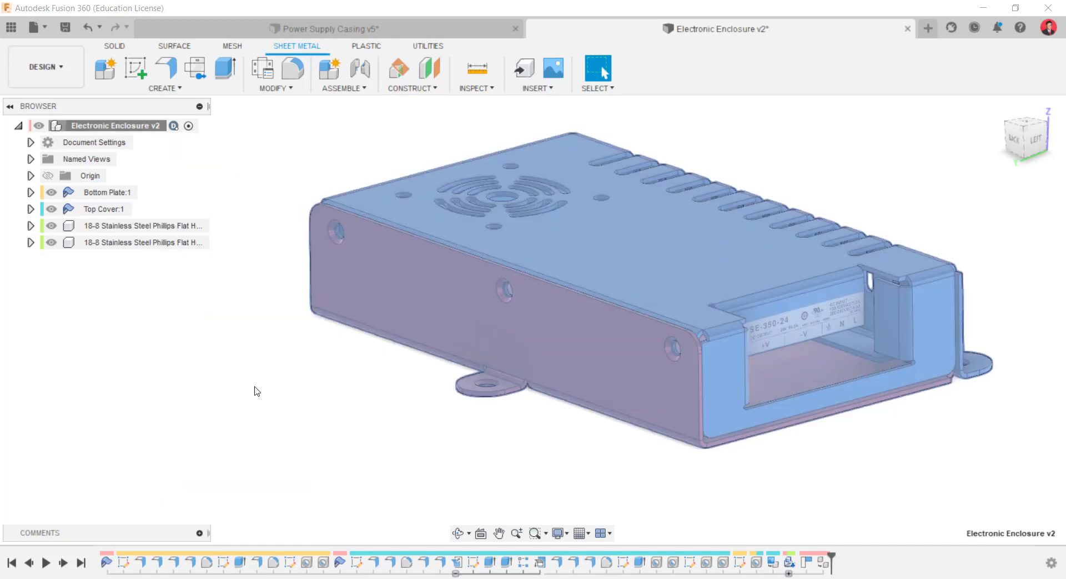
shift+middle_drag(759, 467, 736, 389)
drag(732, 378, 329, 358)
shift+middle_drag(570, 449, 727, 478)
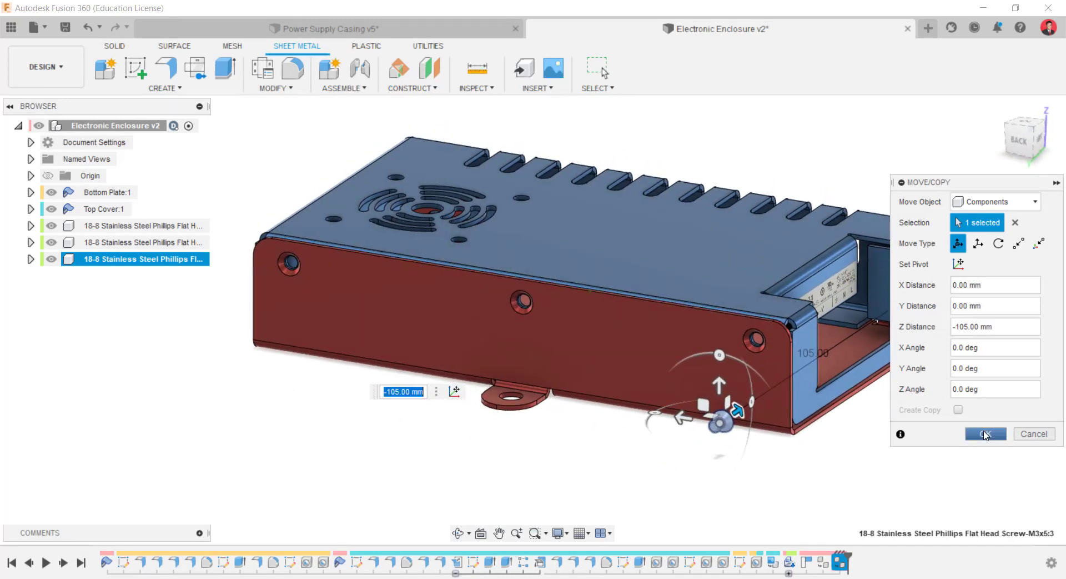
click(982, 434)
- Paste a further screw copy into the top-level assembly and move it -125 mm along Z, beyond the red wall's mounting tab
shift+middle_drag(608, 464, 602, 482)
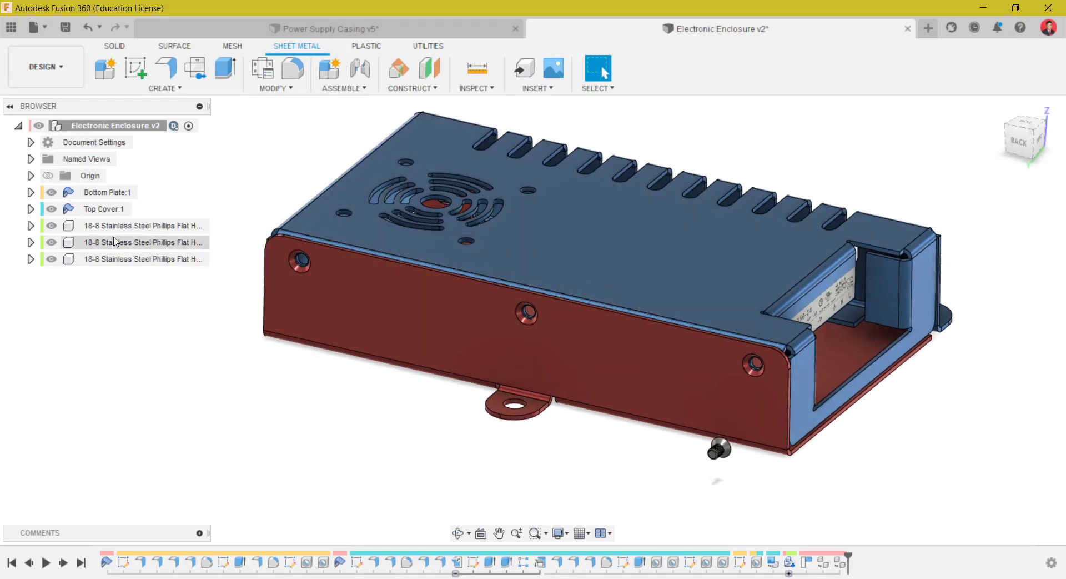
right_click(102, 130)
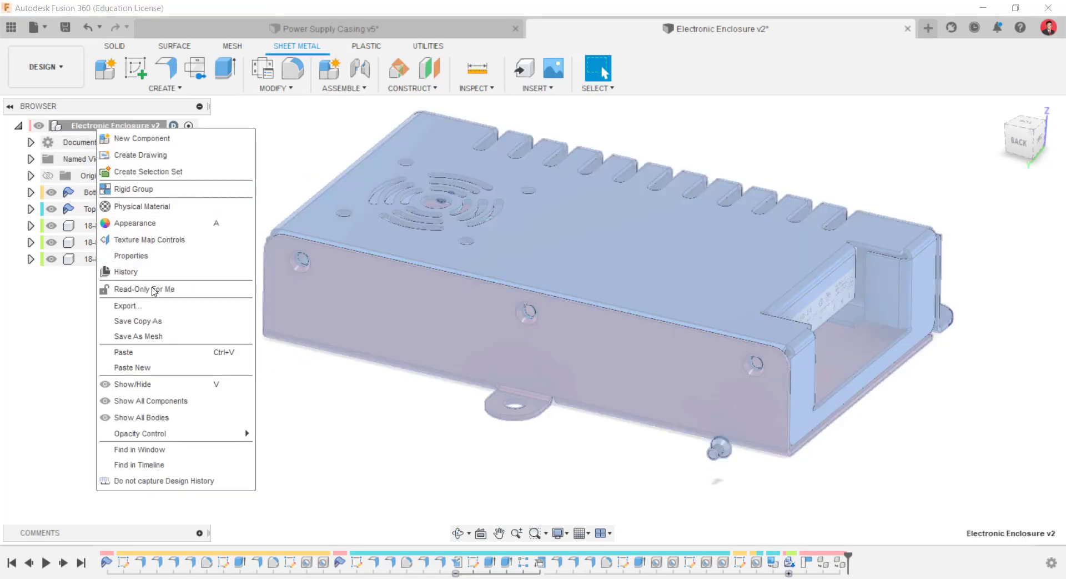
click(162, 353)
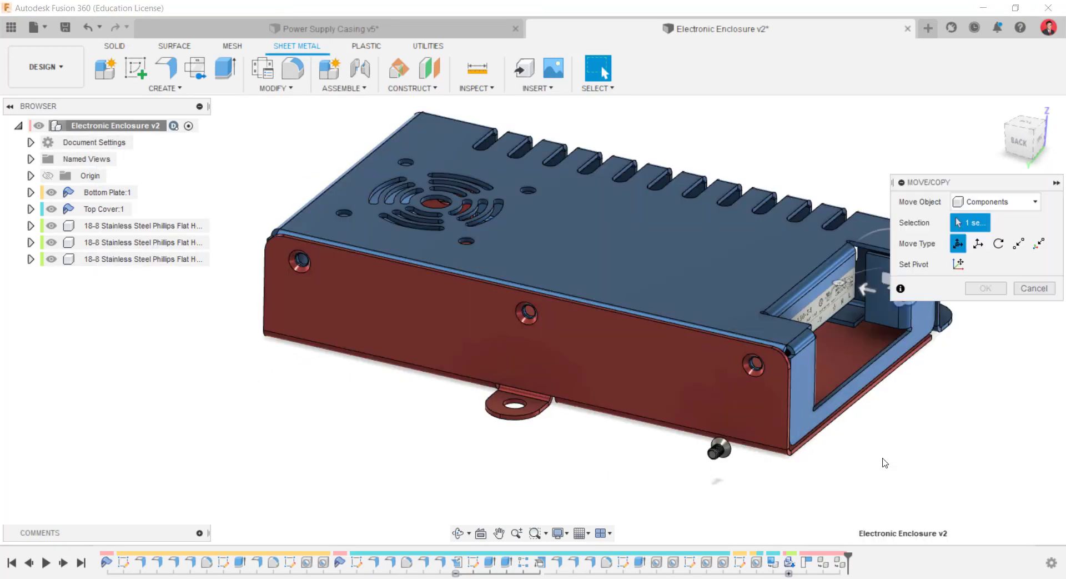
drag(806, 295, 415, 450)
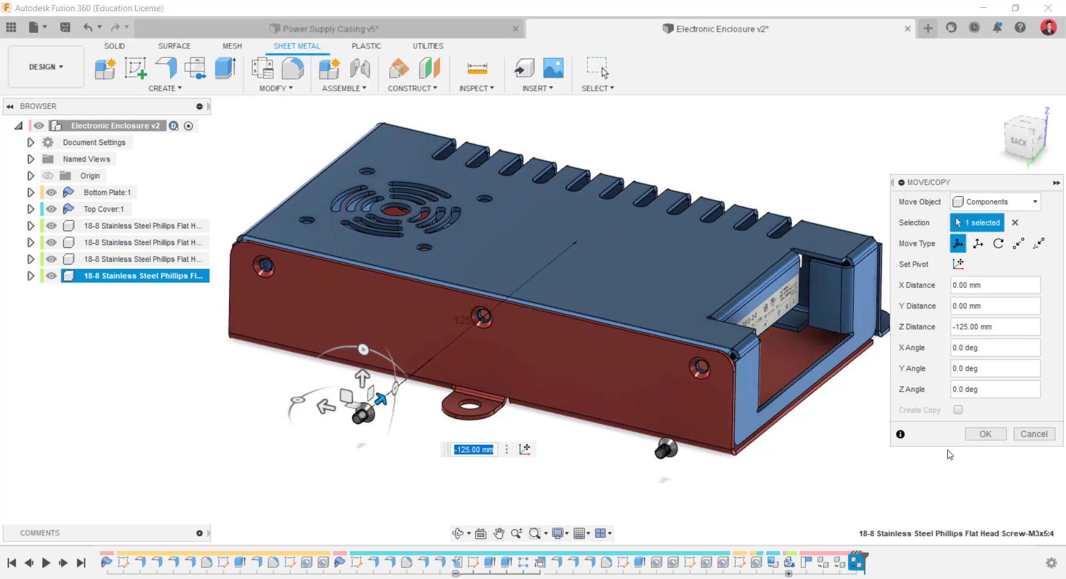
click(985, 433)
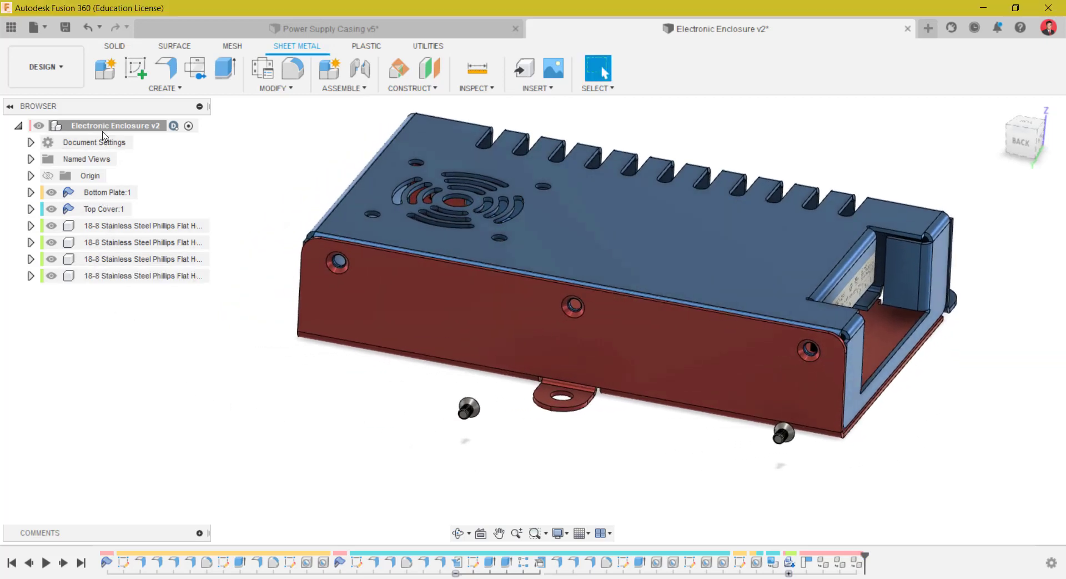
- Paste one more screw copy for the red wall's third hole and move it 105 mm along X, beside the other loose screws
right_click(105, 126)
click(157, 357)
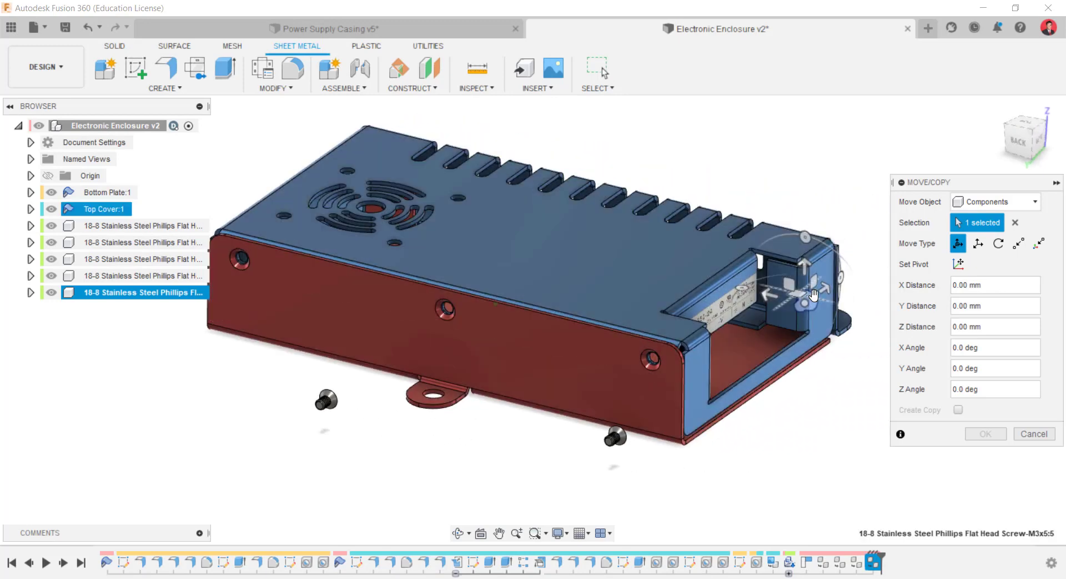
drag(823, 285, 192, 386)
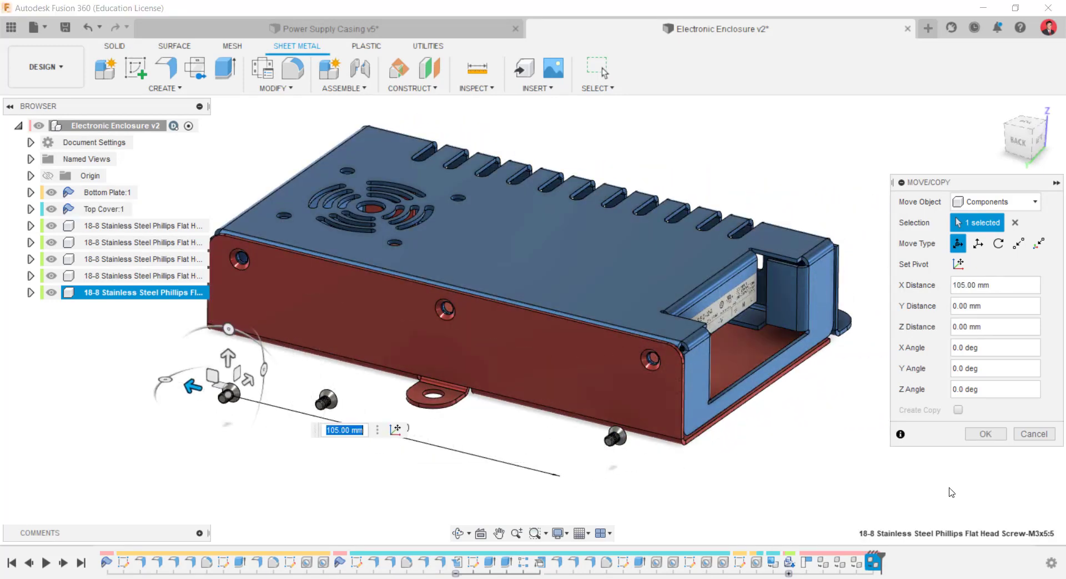
click(984, 439)
- Align the nearest loose screw's head edge with the red wall's countersunk hole at the notched end, flipping the screw inward
shift+middle_drag(955, 475, 296, 91)
click(296, 91)
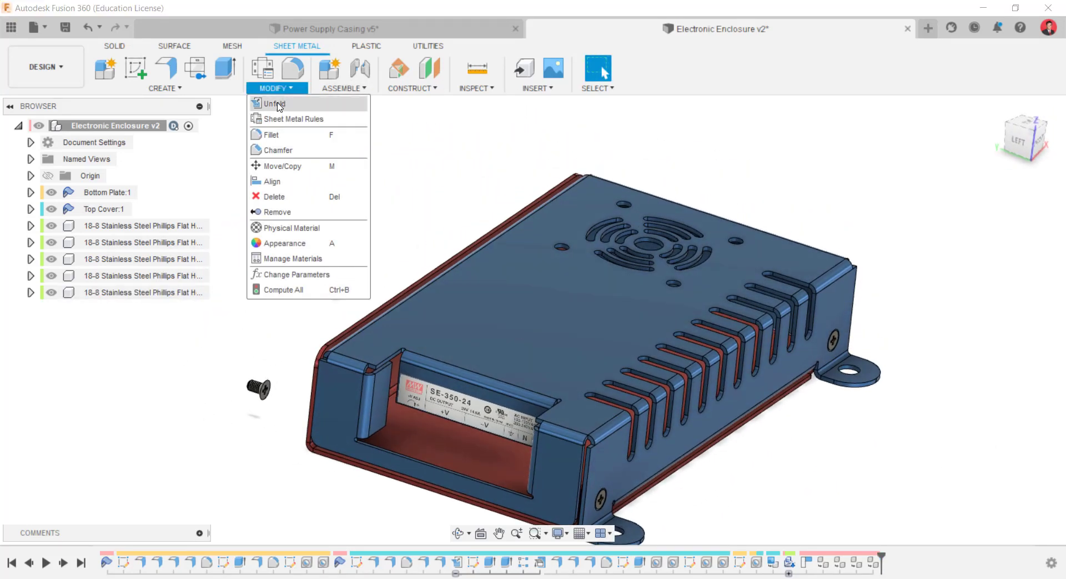
click(278, 181)
scroll(288, 432, up, 2)
scroll(288, 432, up, 3)
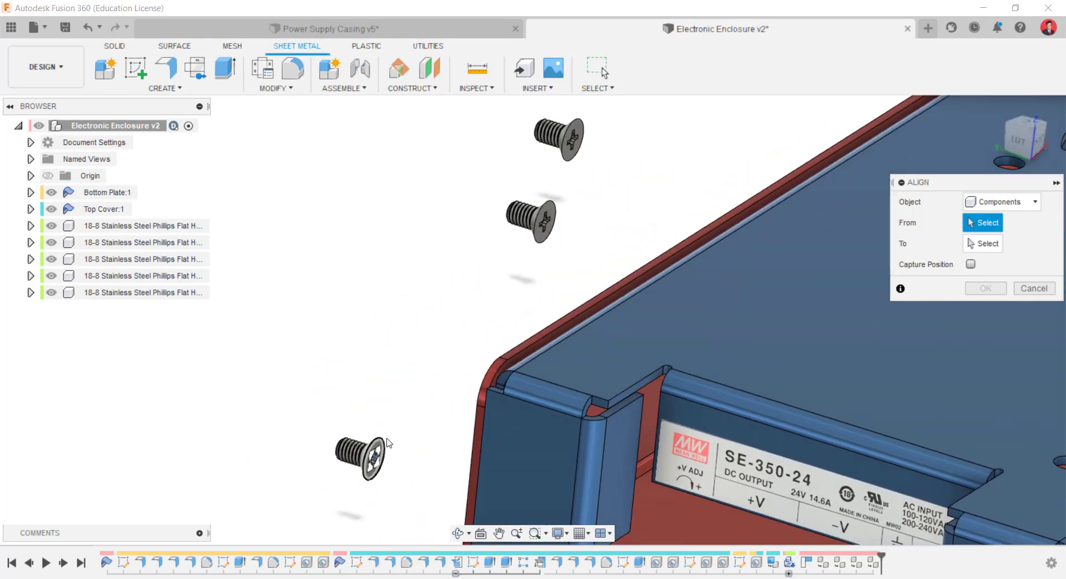
click(387, 439)
shift+middle_drag(444, 360, 612, 389)
click(609, 386)
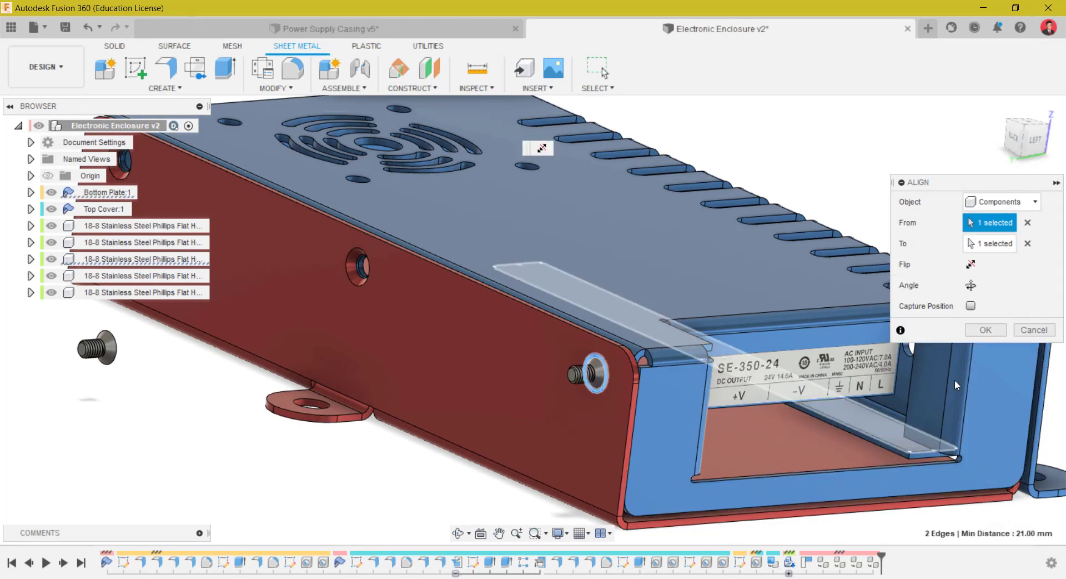
click(971, 265)
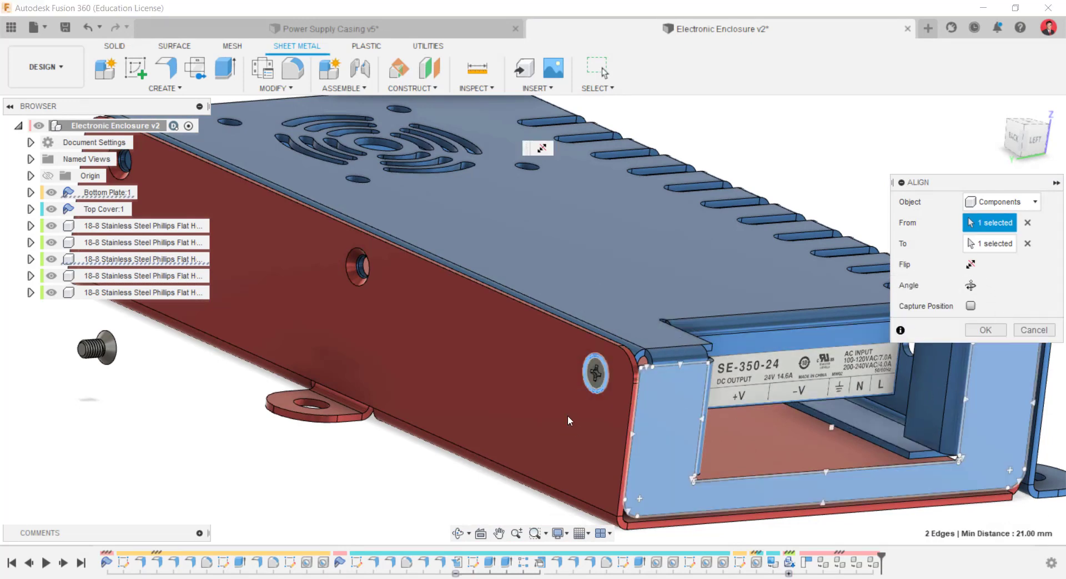
click(985, 330)
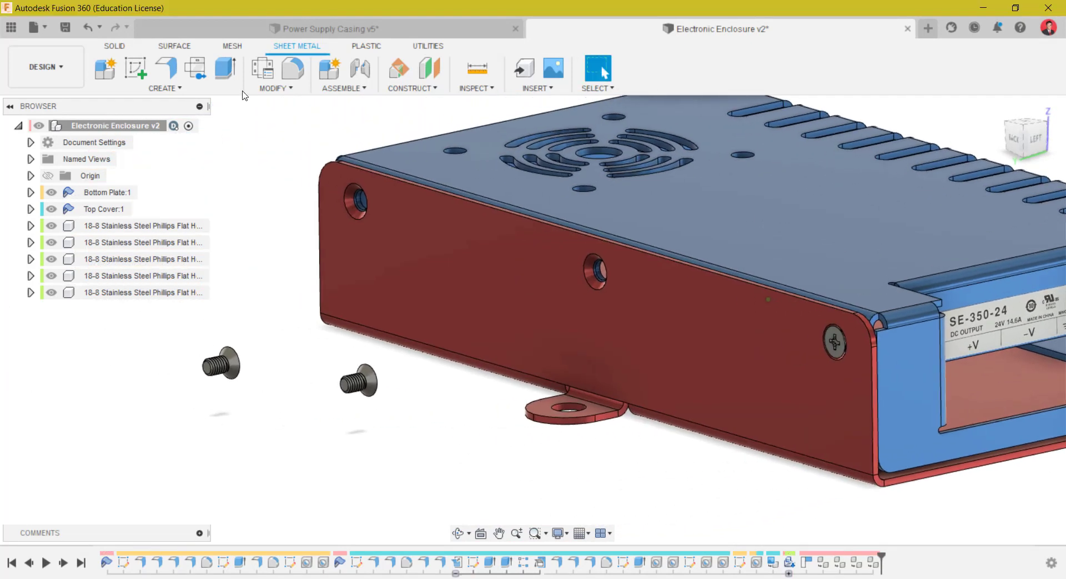
- Align the next loose screw's head edge with the middle countersunk hole of the red wall, flipping the screw inward
click(223, 90)
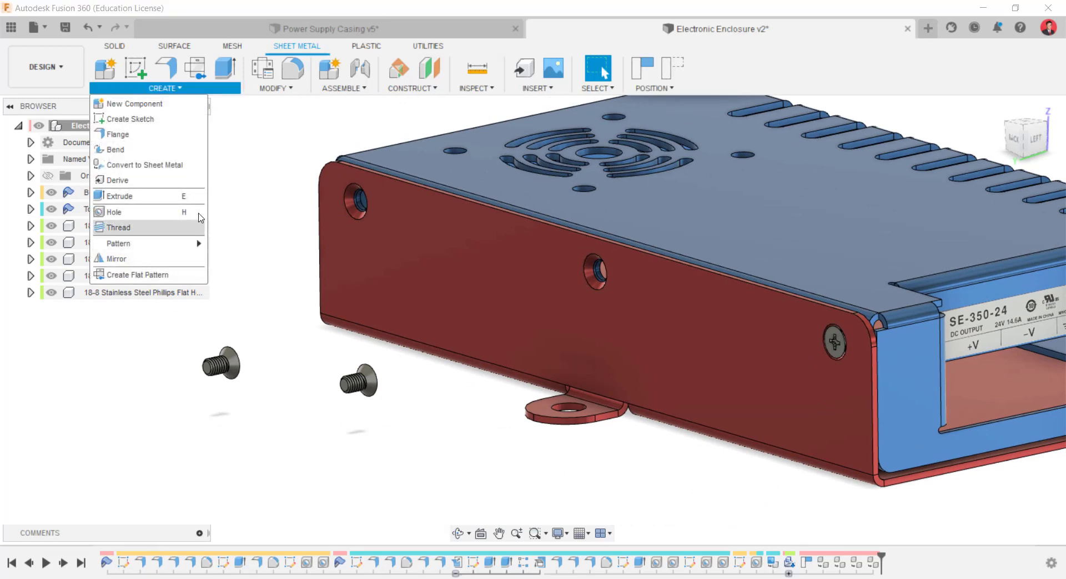
click(267, 87)
click(273, 181)
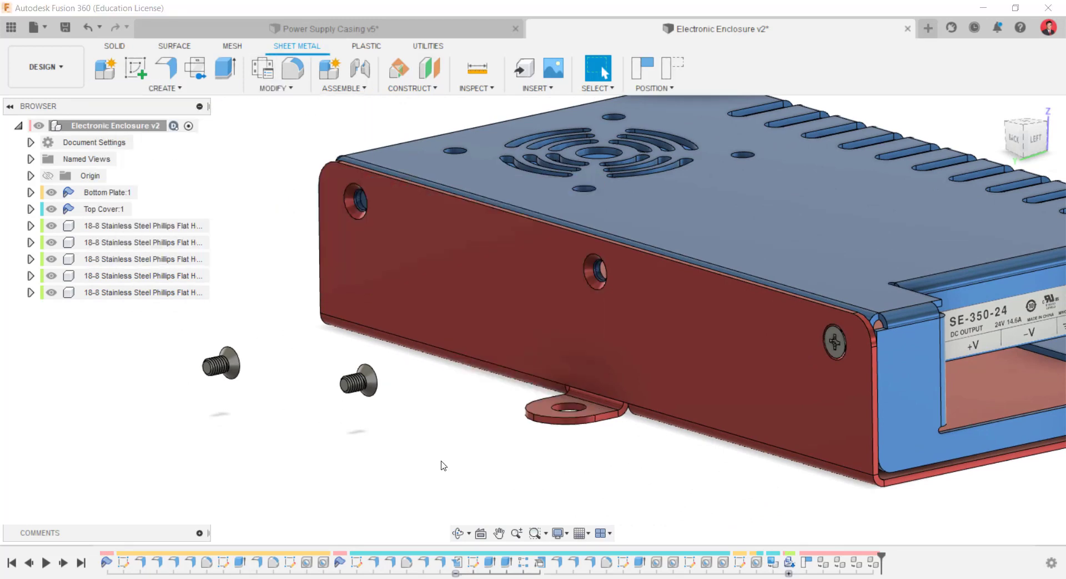
click(377, 386)
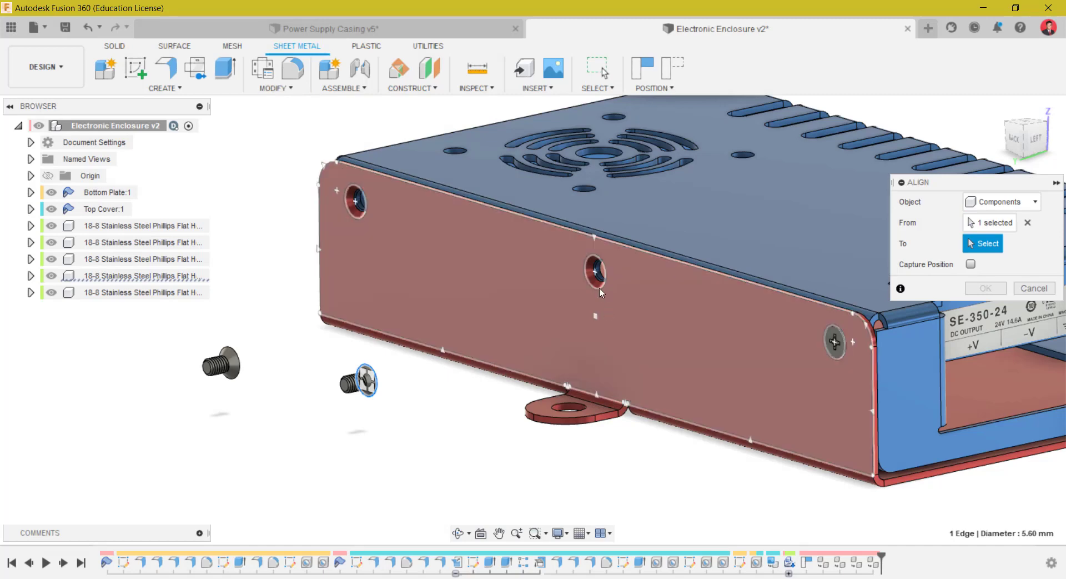
click(599, 285)
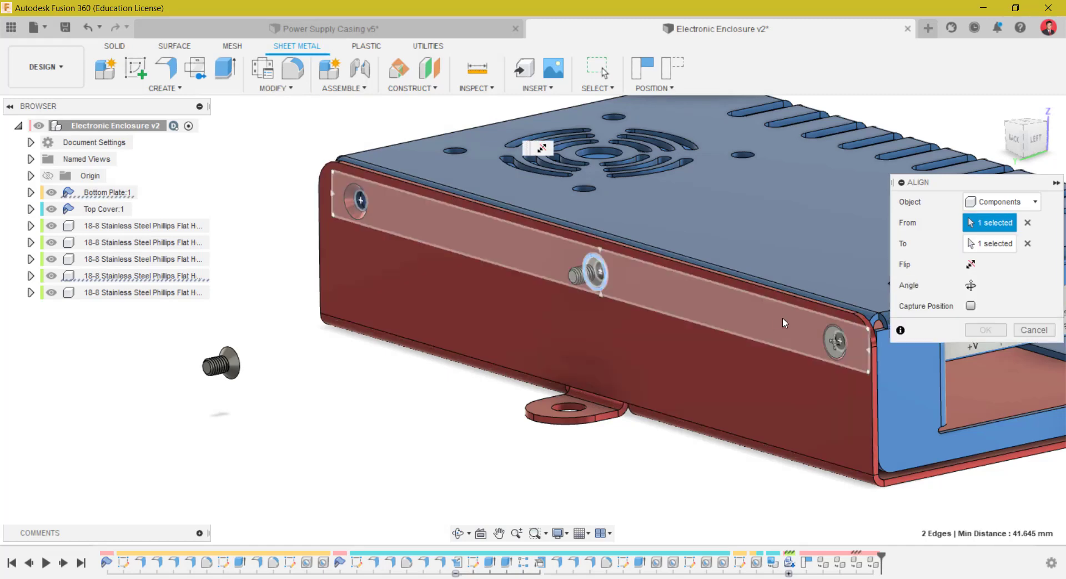
click(973, 267)
click(986, 330)
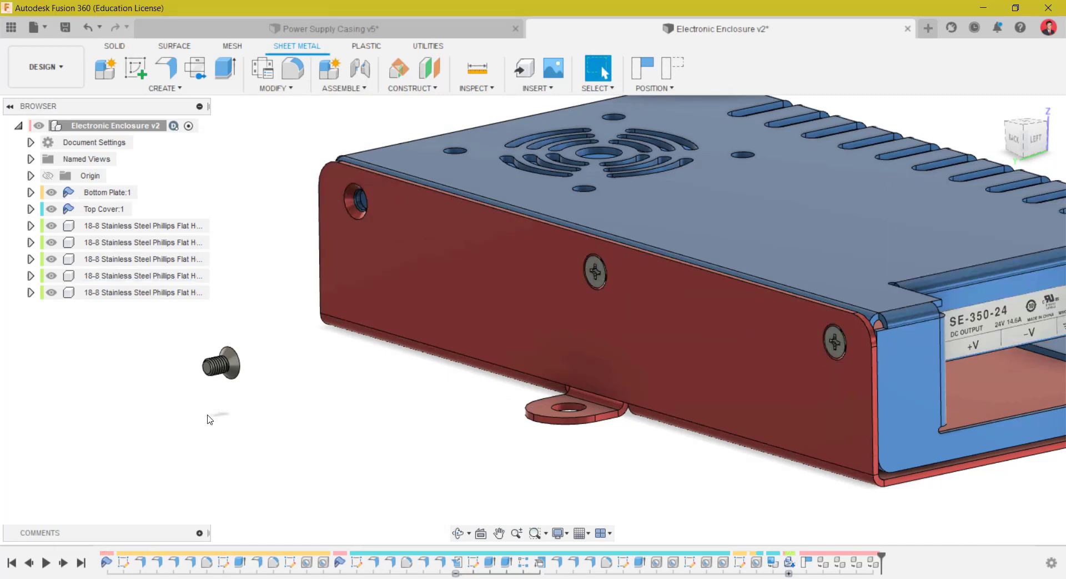
- Align the last loose screw's head edge with the red wall's remaining countersunk hole at the fan end, flipping the screw inward
click(282, 92)
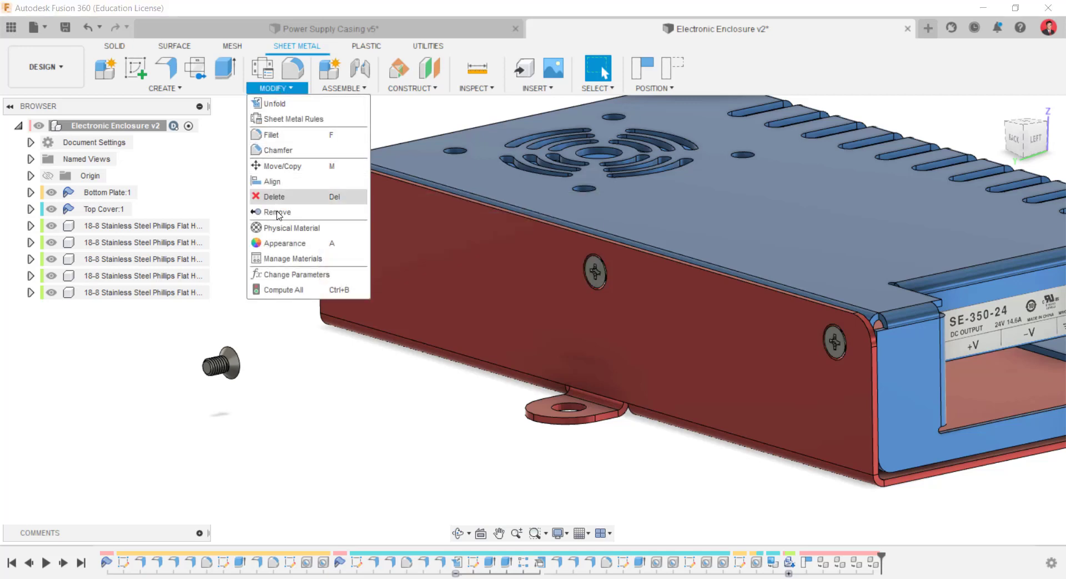
click(273, 181)
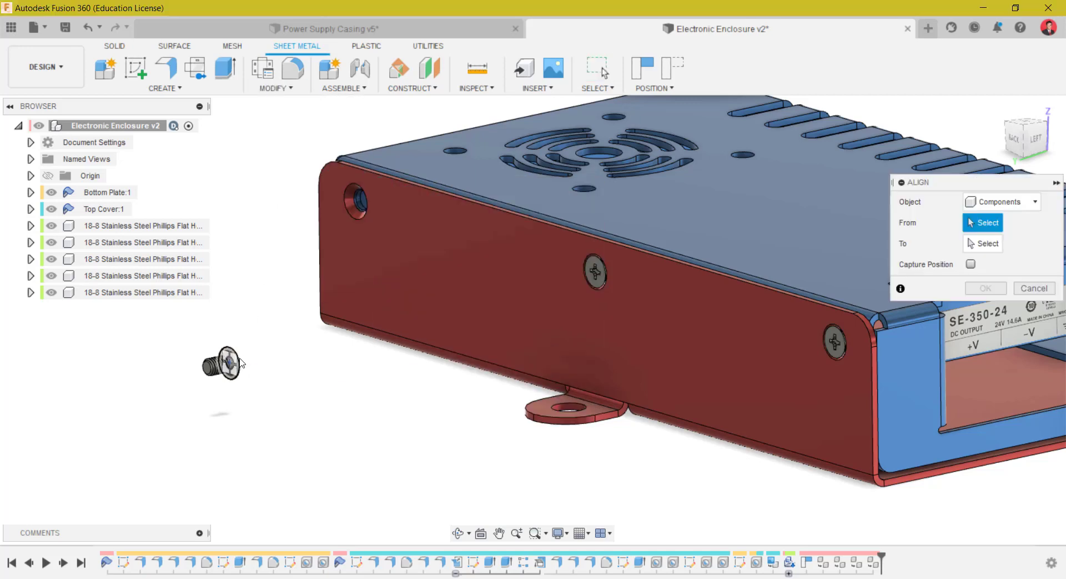
click(239, 360)
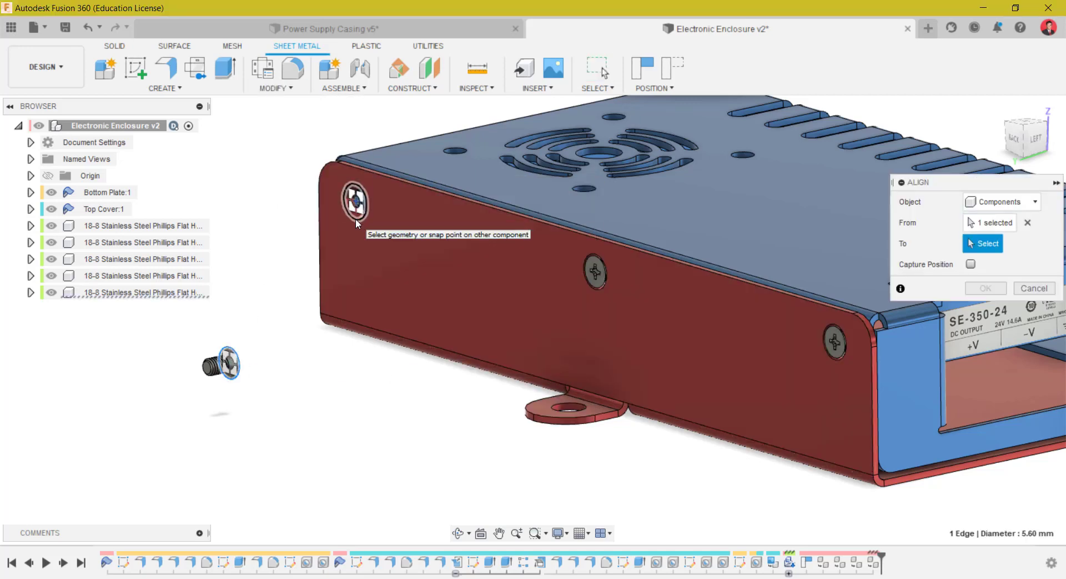
click(355, 218)
click(973, 266)
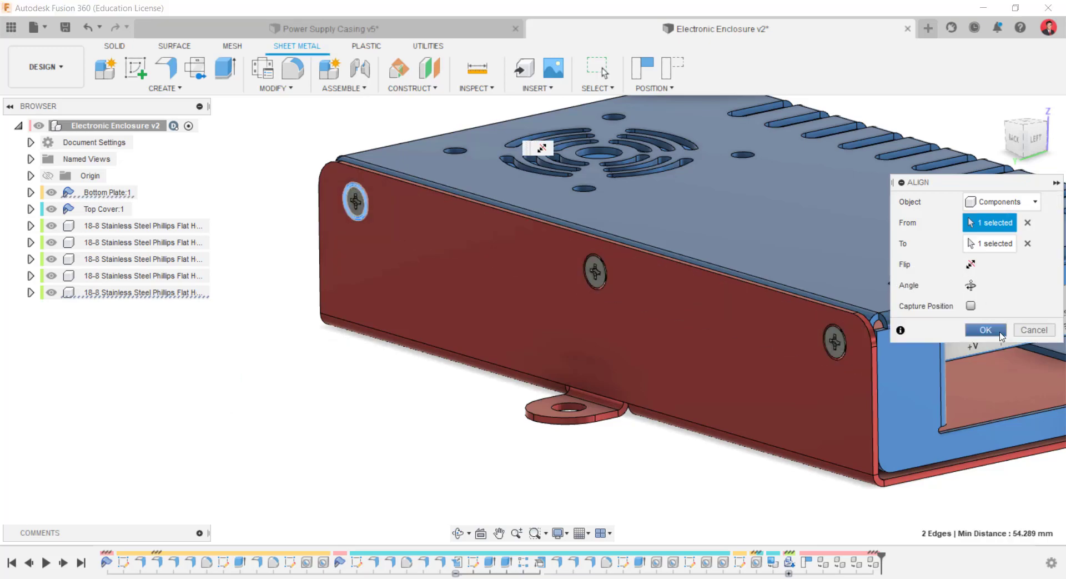
click(987, 330)
- Return the enclosure to the home view and switch the camera projection to Perspective
shift+middle_drag(902, 525, 800, 76)
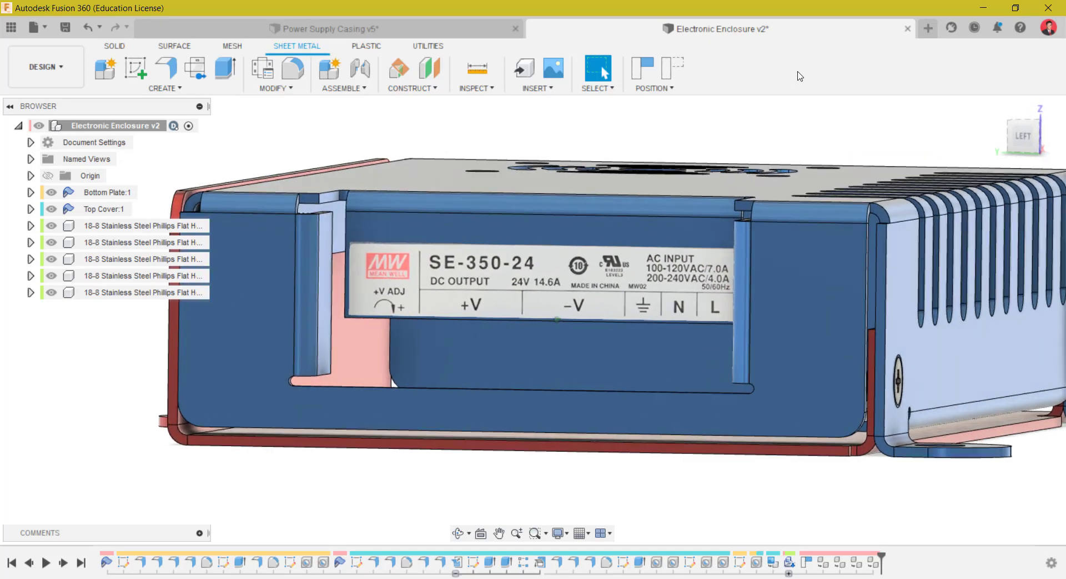
click(998, 108)
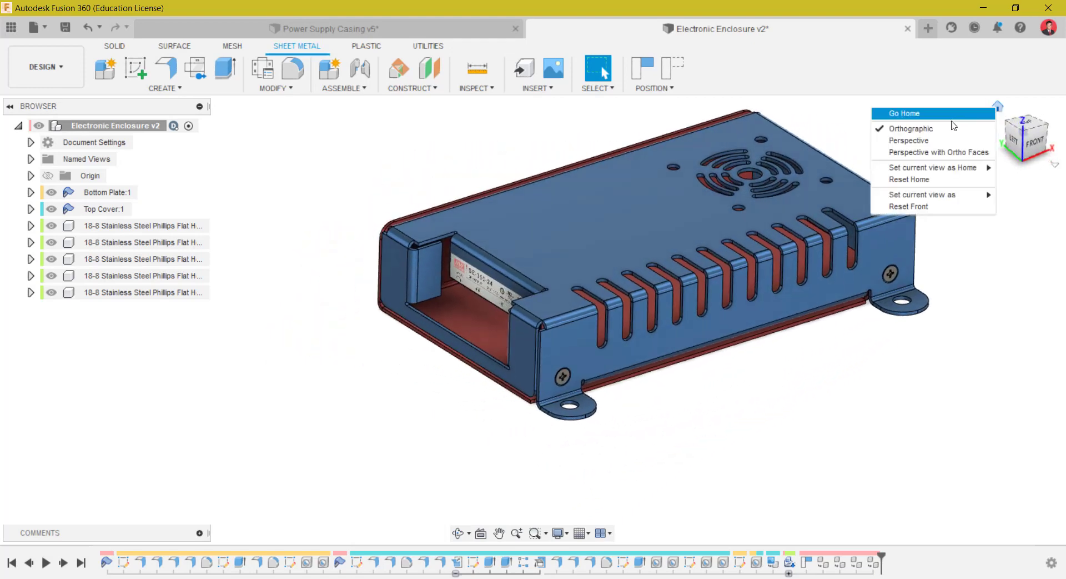
click(941, 143)
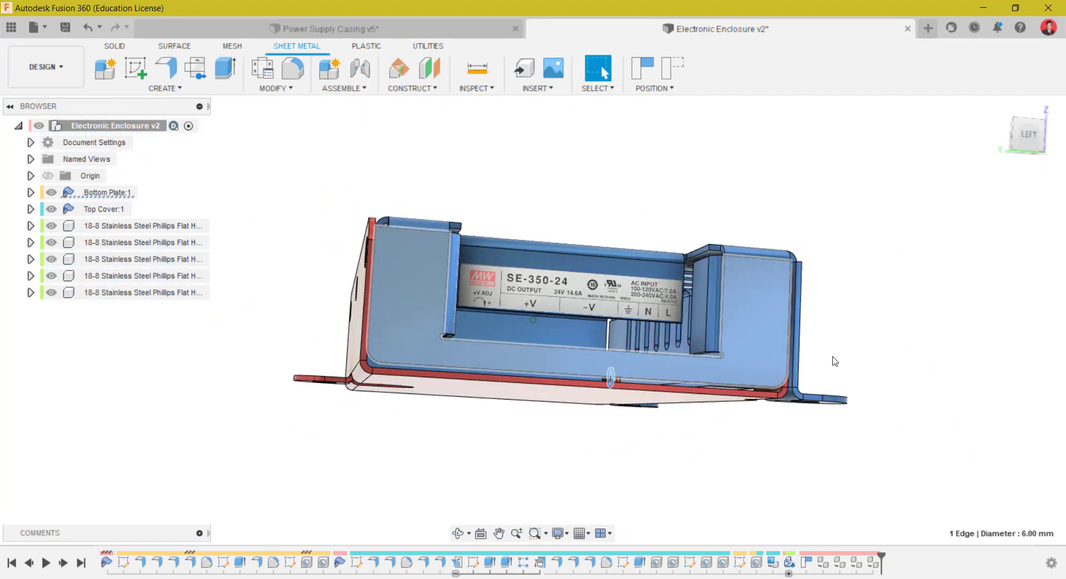
click(910, 338)
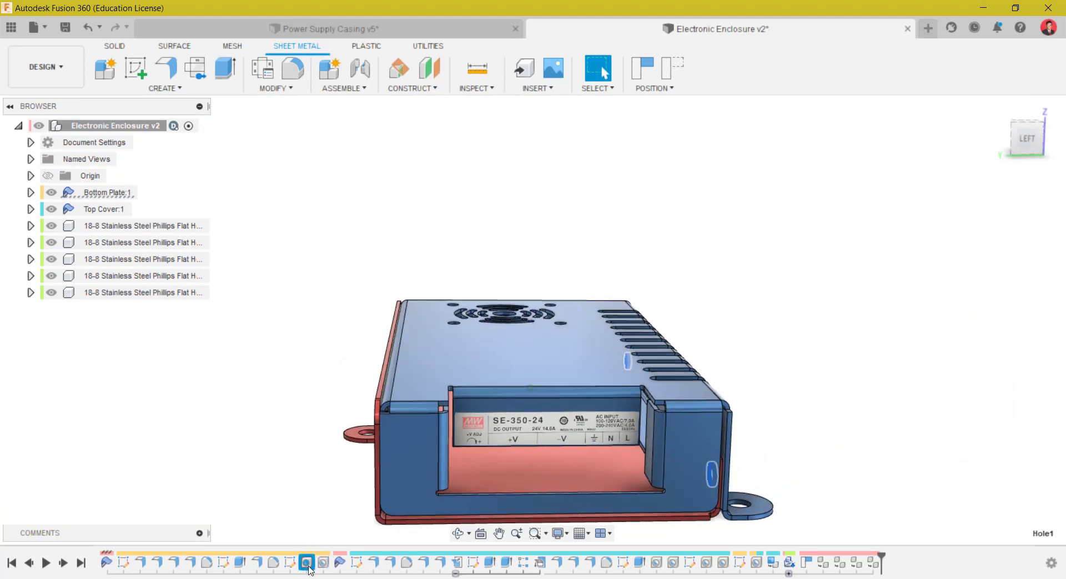
right_click(309, 570)
click(355, 457)
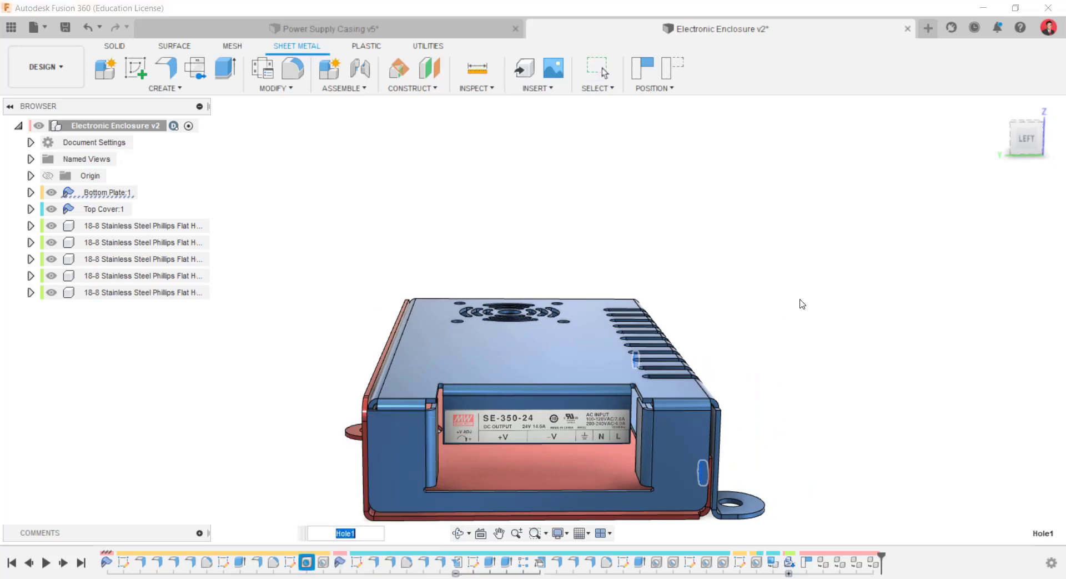
click(308, 561)
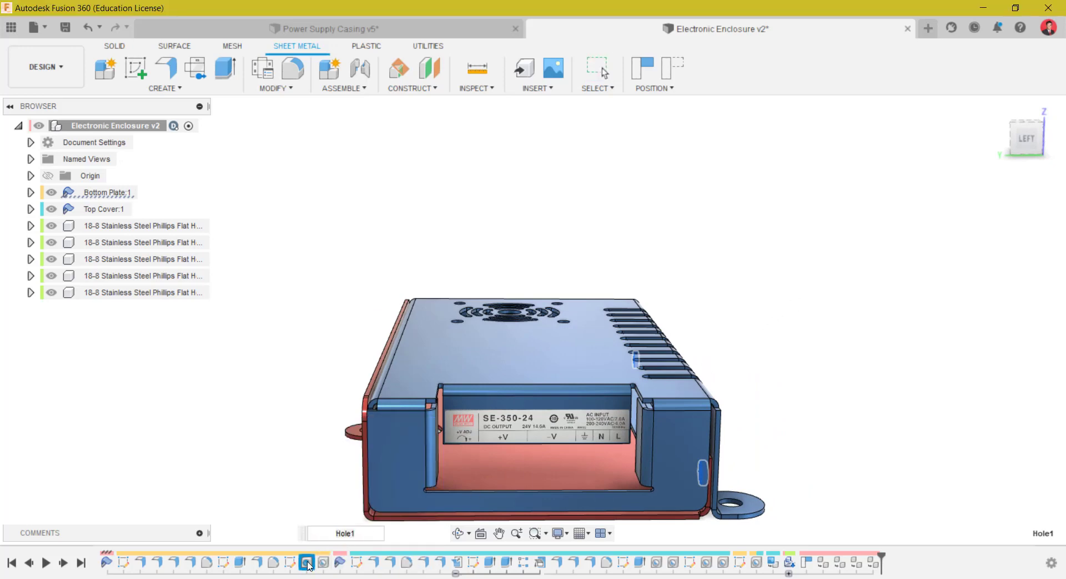
- Edit the bottom plate's simple hole feature and change the diameter of the two tab holes
right_click(309, 565)
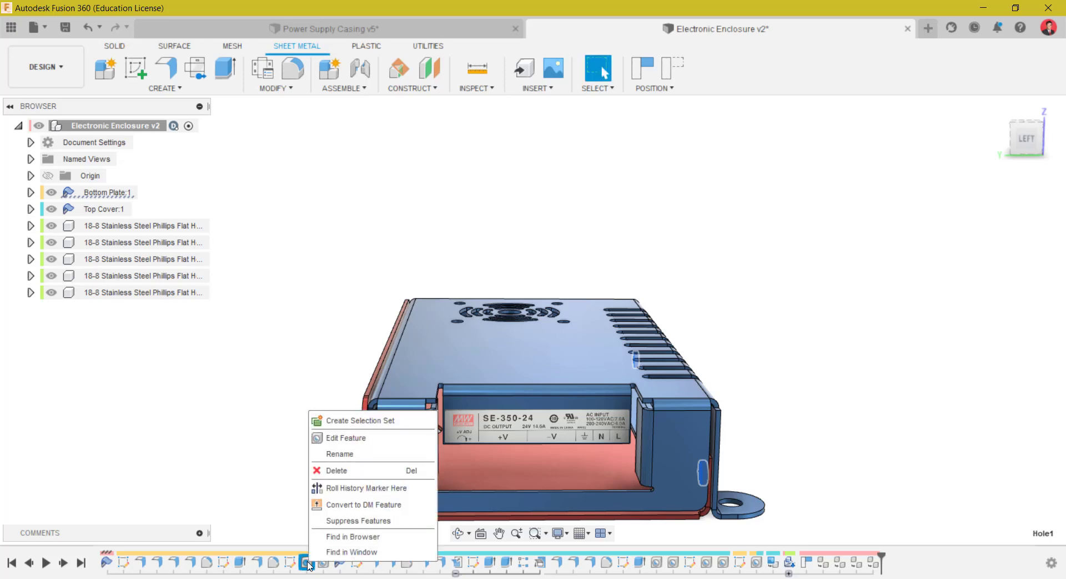
click(346, 437)
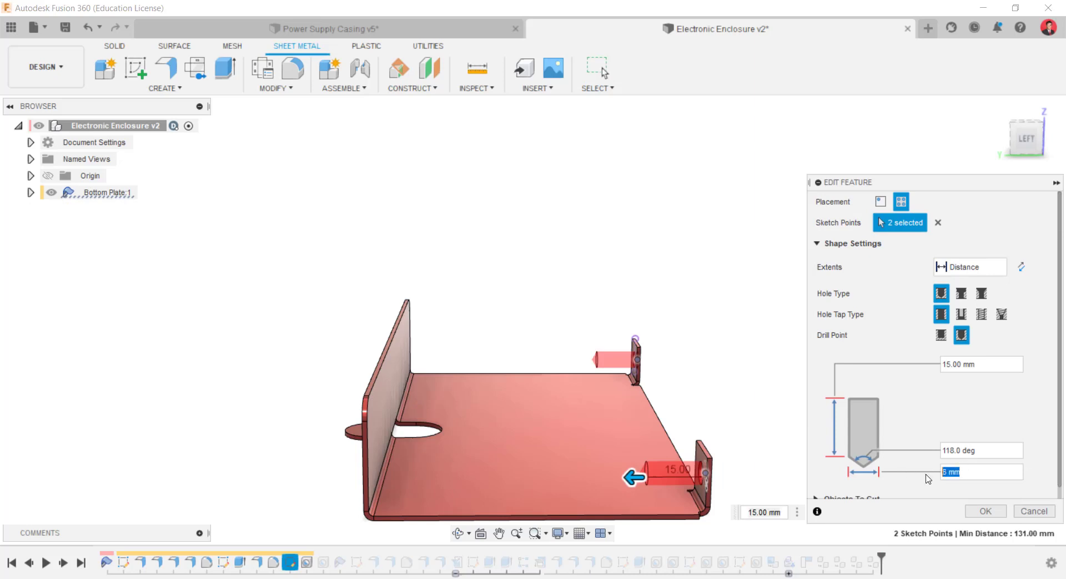
click(976, 511)
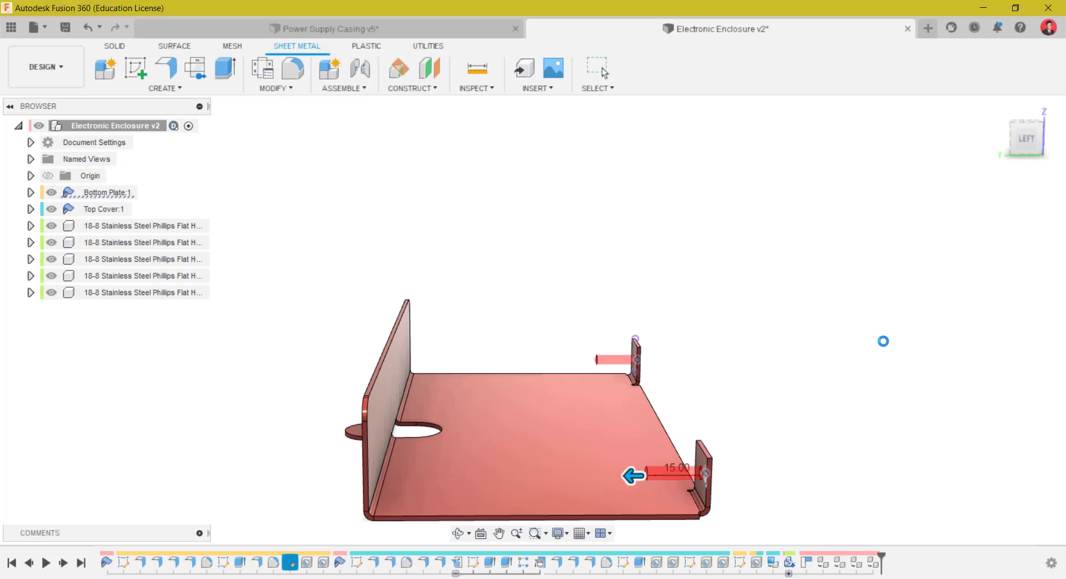
- Start inserting a McMaster-Carr component, clear the previous screw search and browse the Nuts category
shift+middle_drag(893, 344, 629, 98)
scroll(893, 345, up, 3)
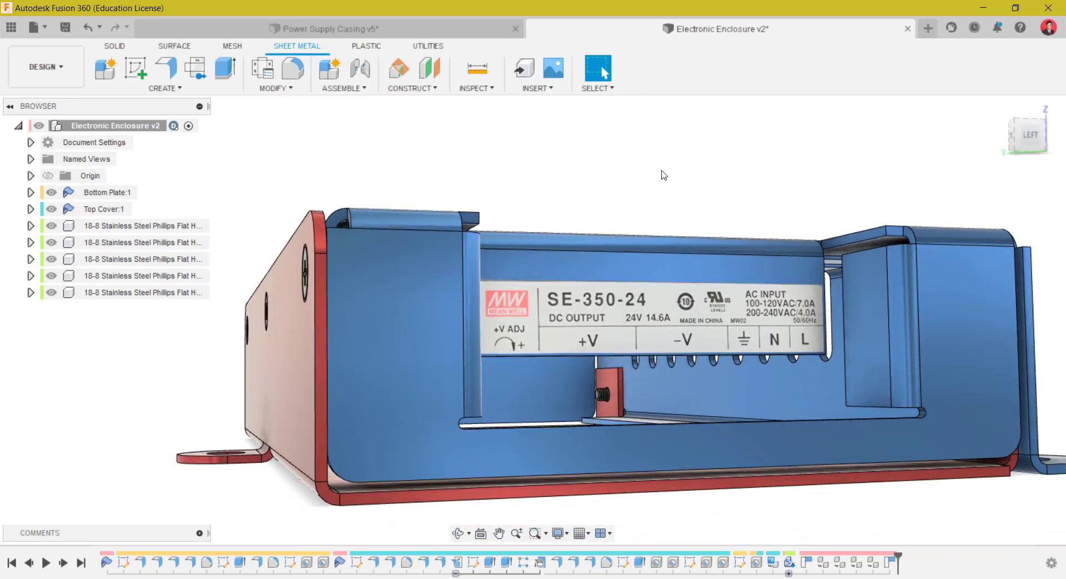
shift+middle_drag(593, 155, 547, 97)
click(538, 88)
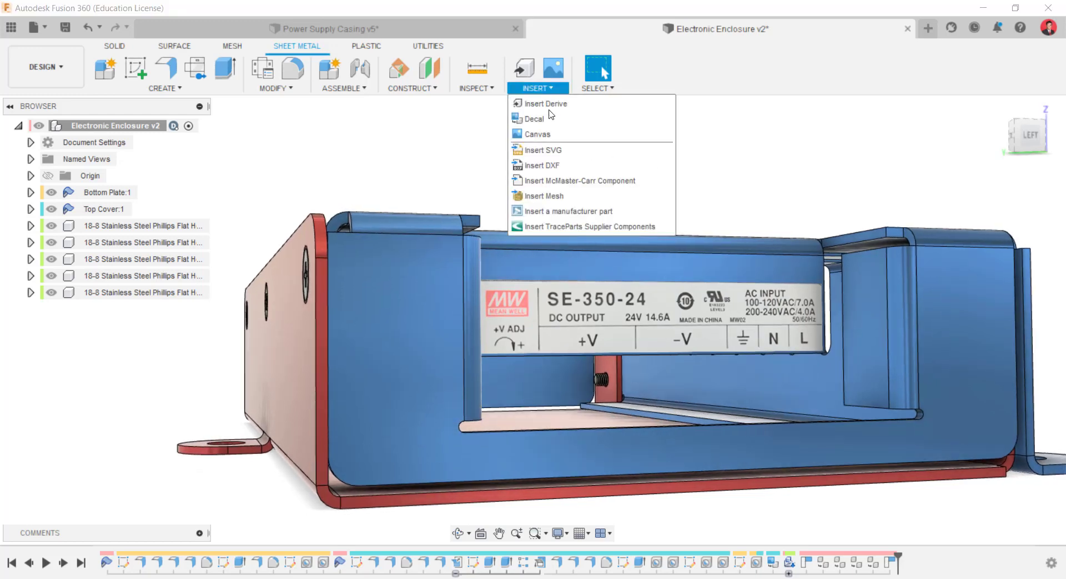
click(566, 180)
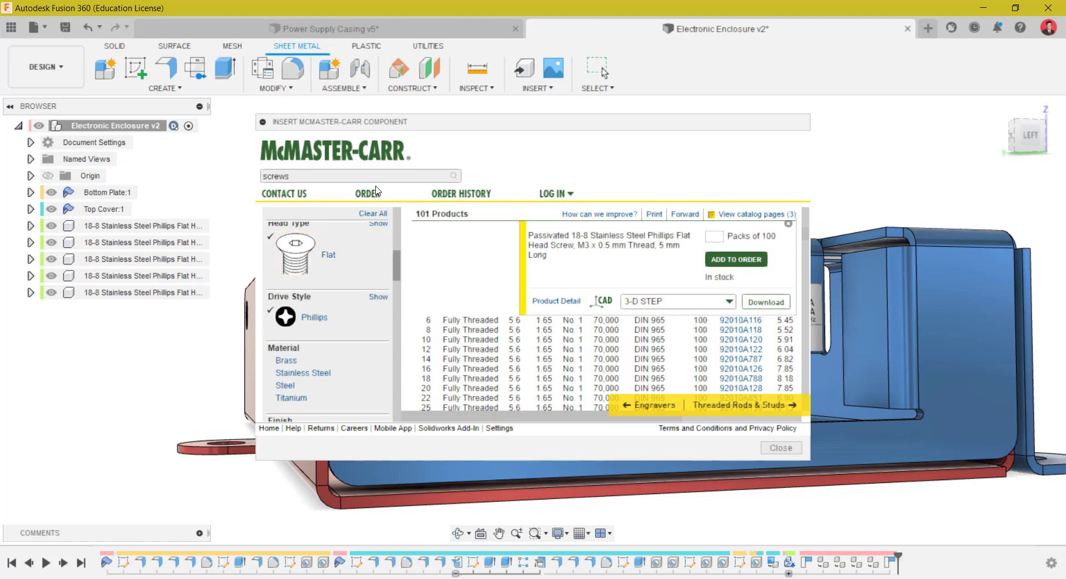
click(370, 214)
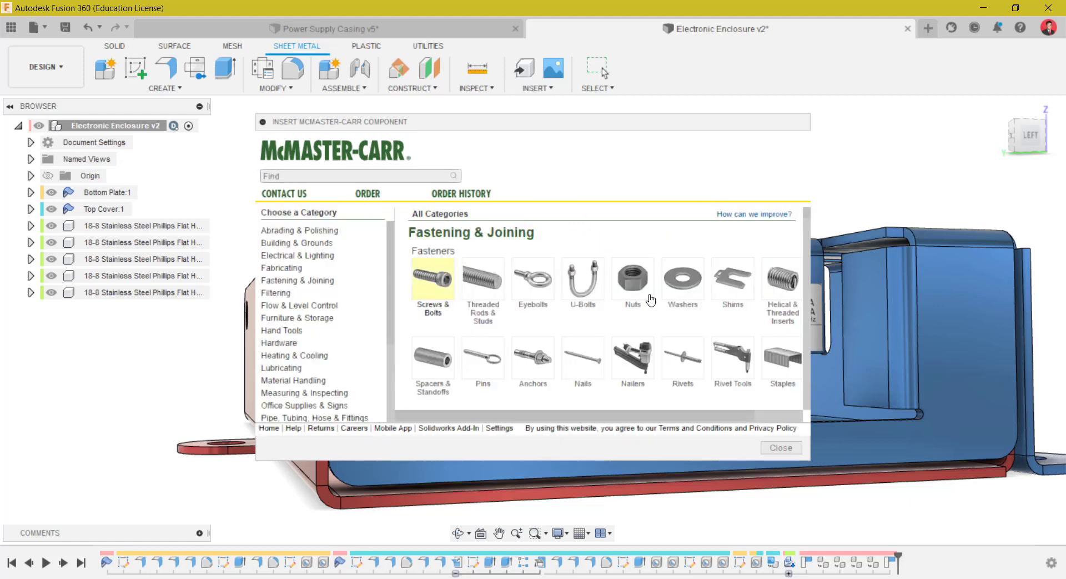
click(634, 284)
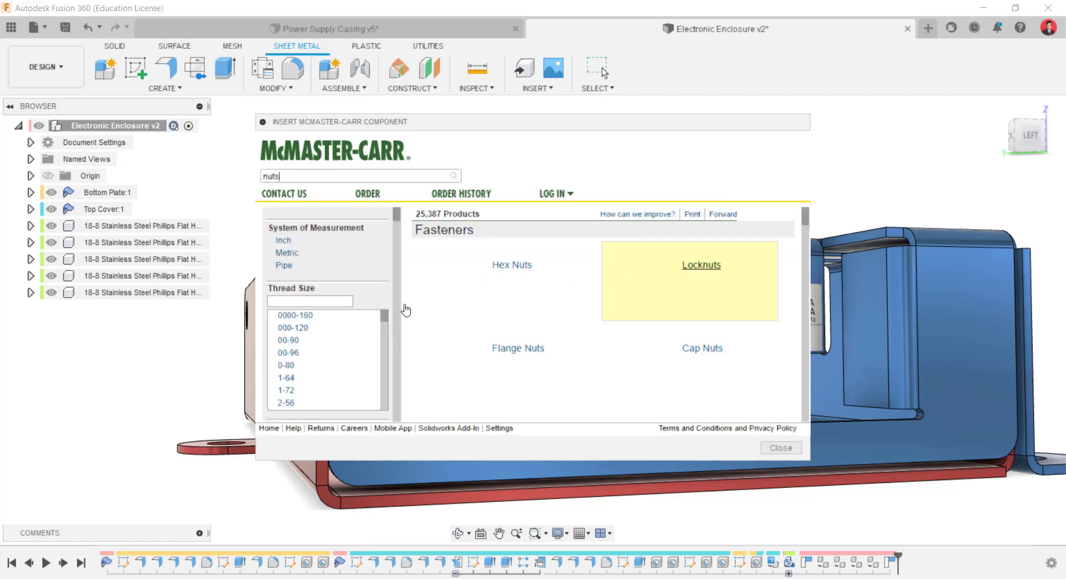
- Filter the nuts to metric with thread size M3
click(295, 255)
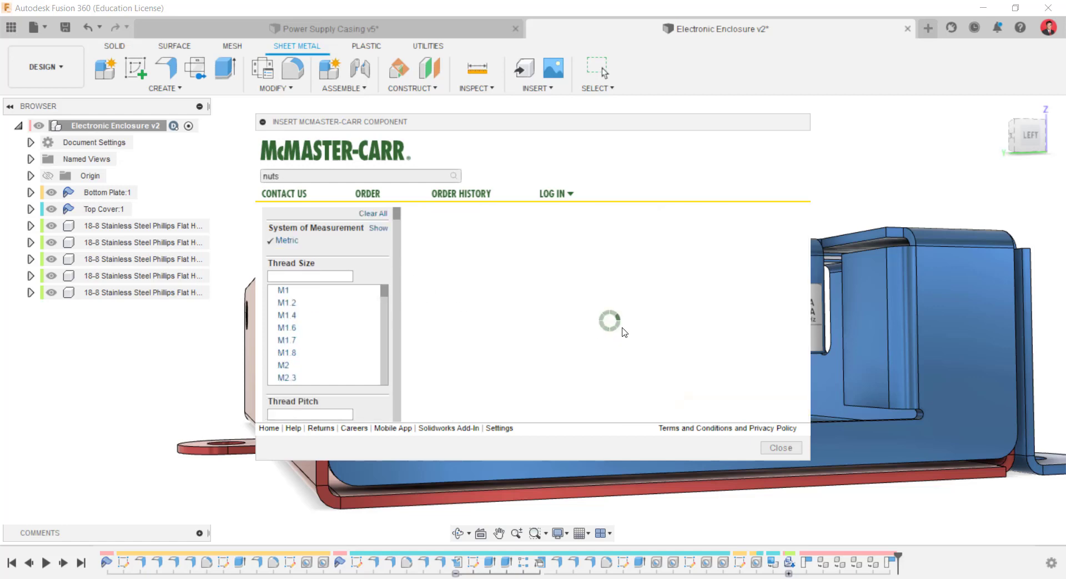
scroll(313, 364, down, 3)
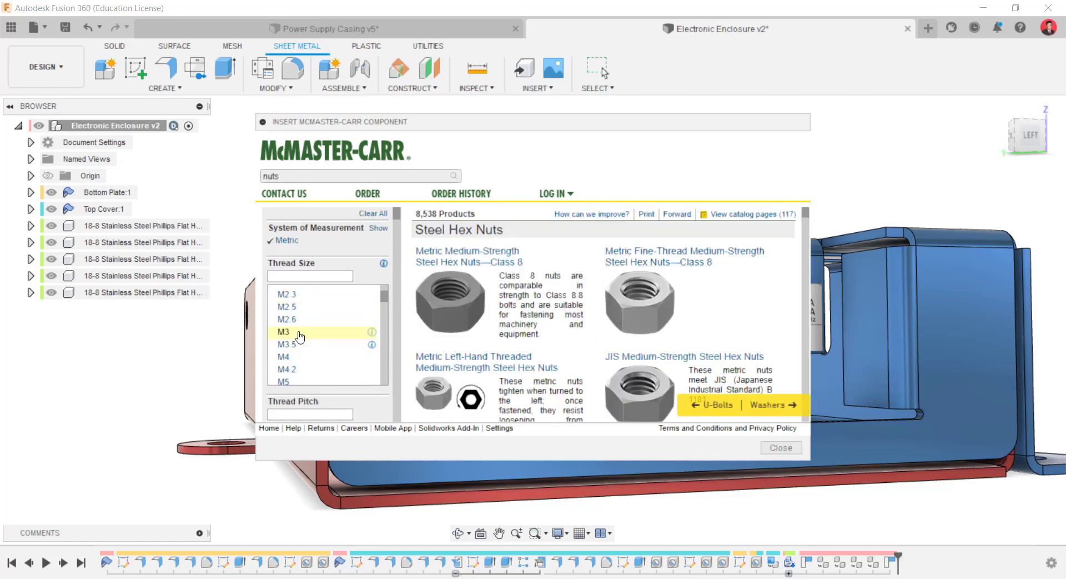
click(299, 335)
- Look through the M3 nut types and narrow the listing to Weld nuts
scroll(616, 322, down, 3)
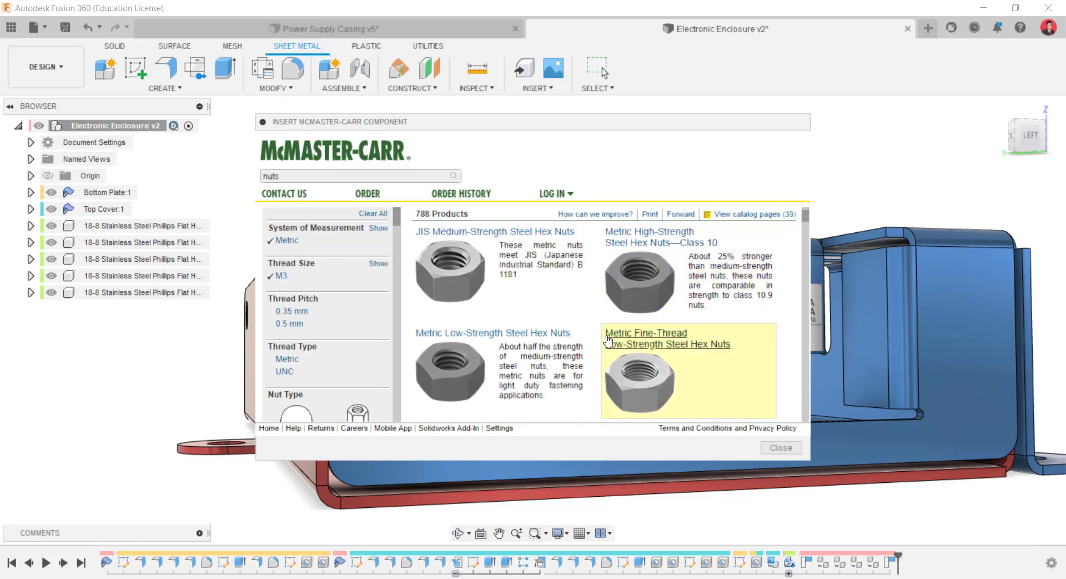
scroll(608, 340, down, 5)
scroll(386, 354, down, 3)
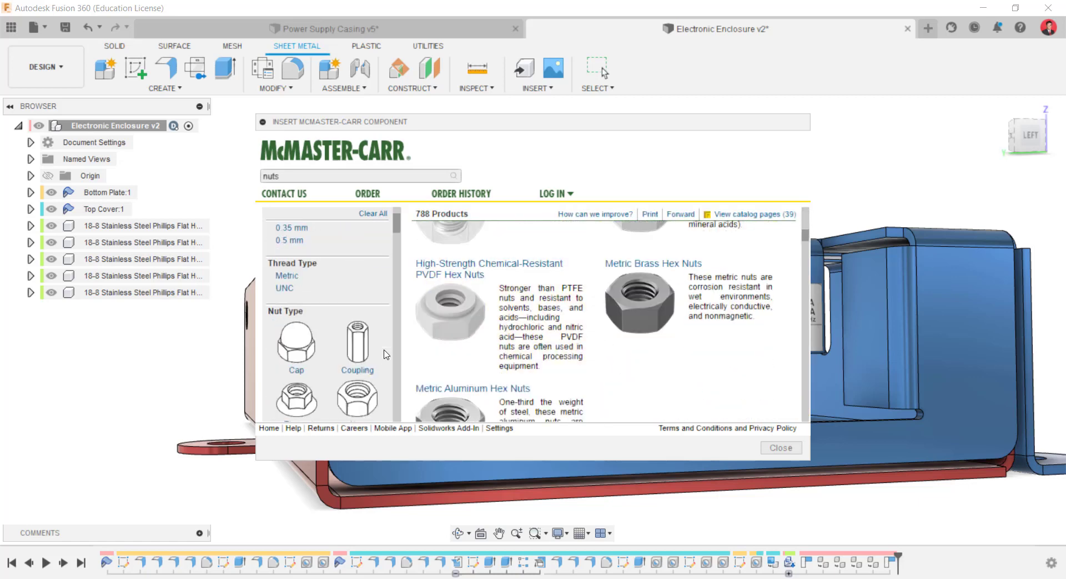
scroll(386, 354, down, 3)
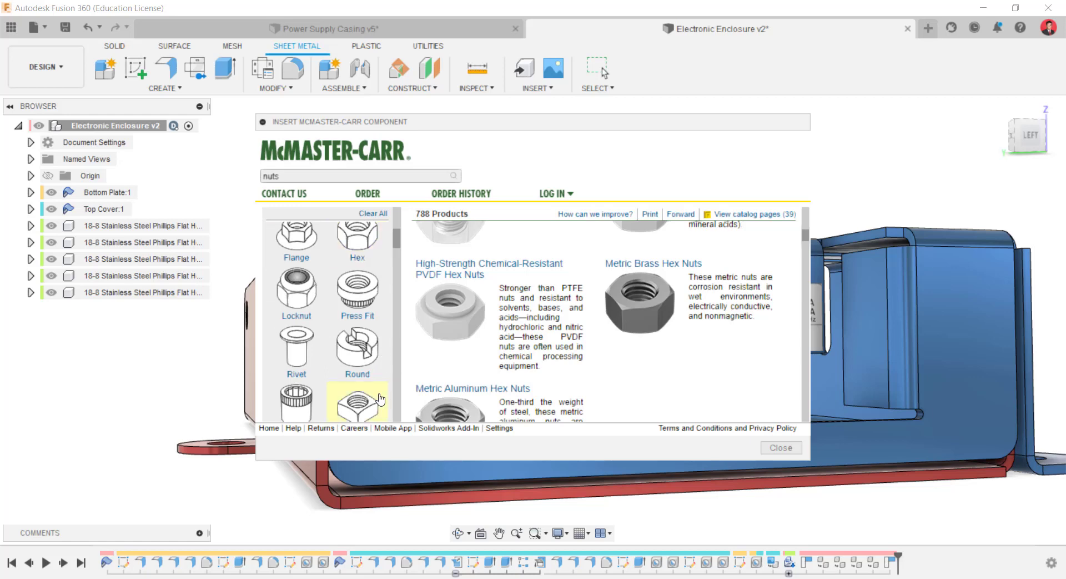
scroll(382, 367, down, 1)
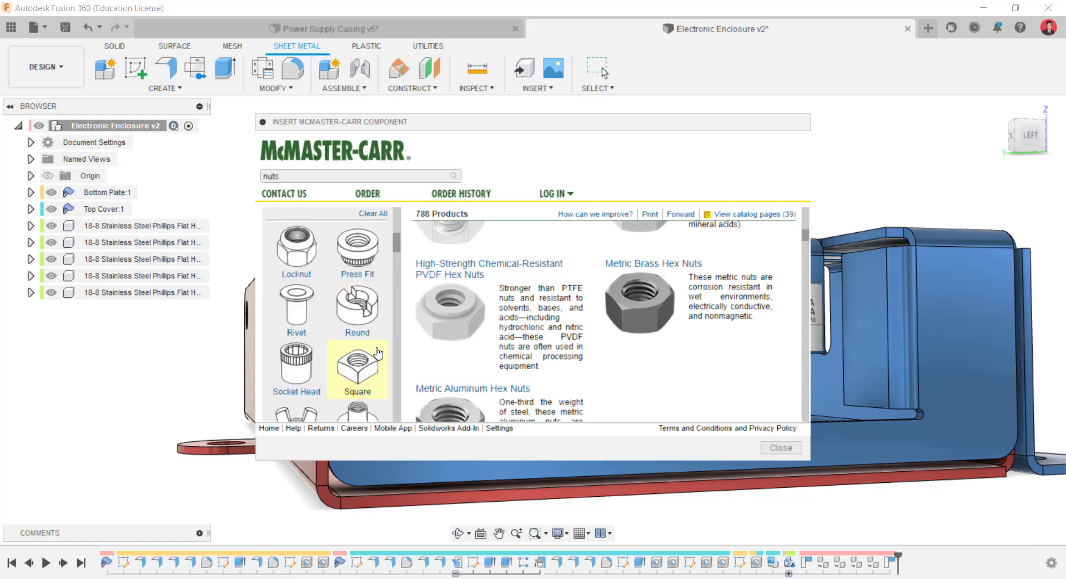
scroll(381, 345, down, 1)
scroll(383, 334, up, 1)
scroll(389, 352, down, 2)
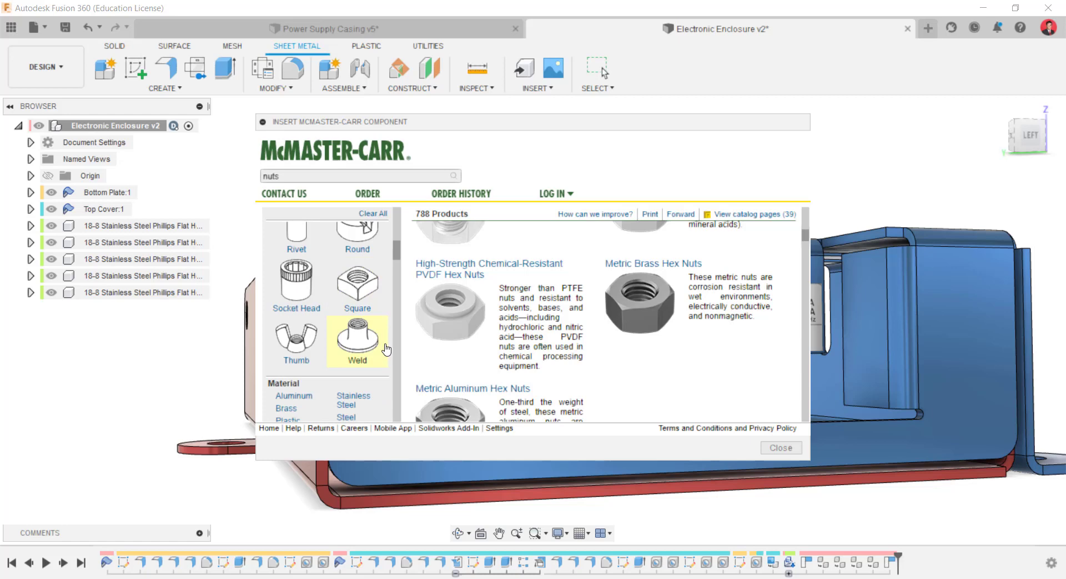
click(352, 345)
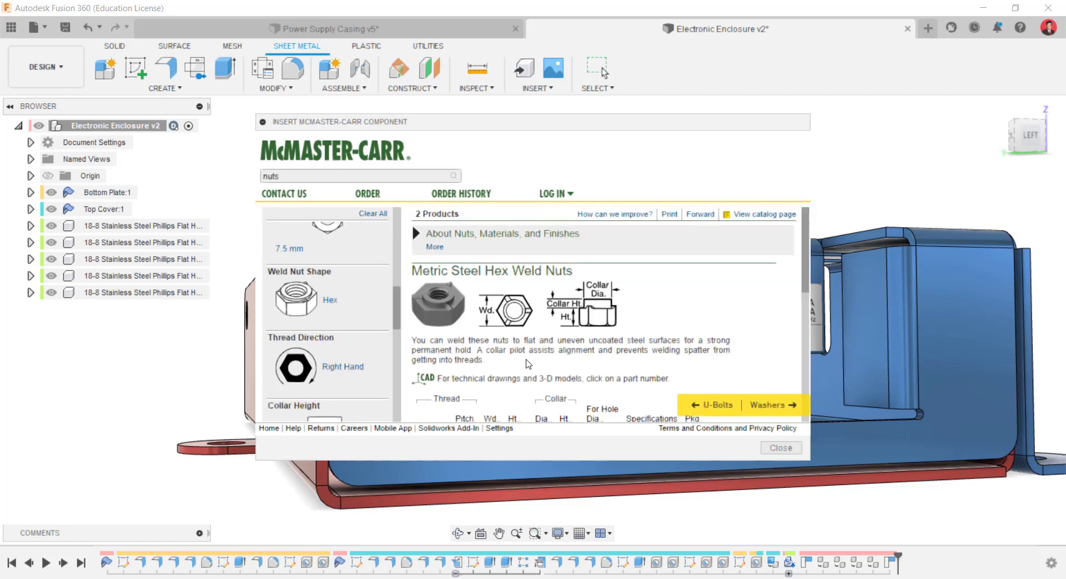
- Examine the metric hex weld nut specifications and the remaining filter options for a nut suited to the tabs
scroll(322, 367, down, 2)
scroll(545, 346, down, 2)
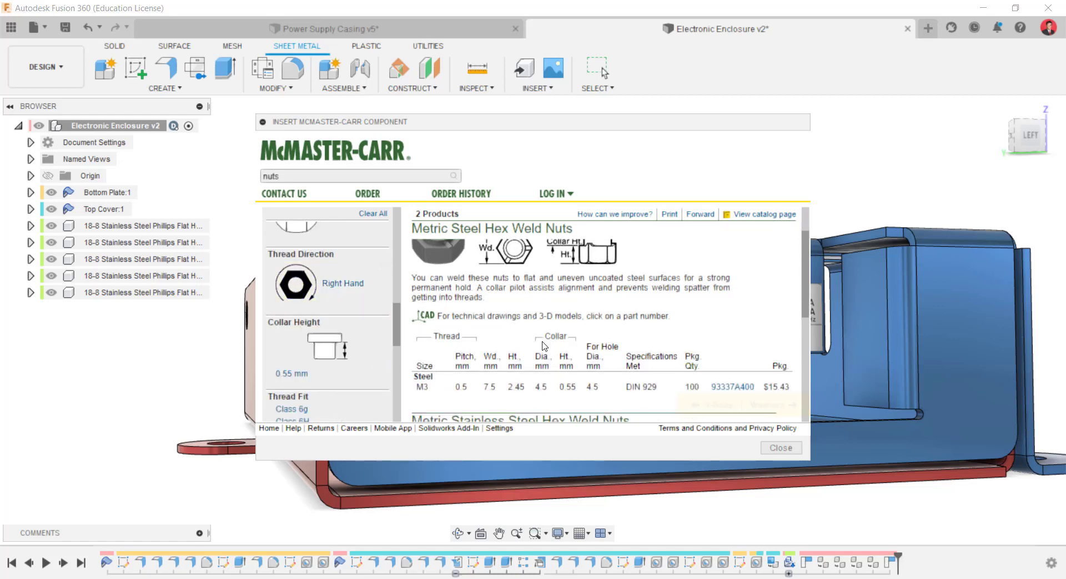
scroll(544, 346, down, 4)
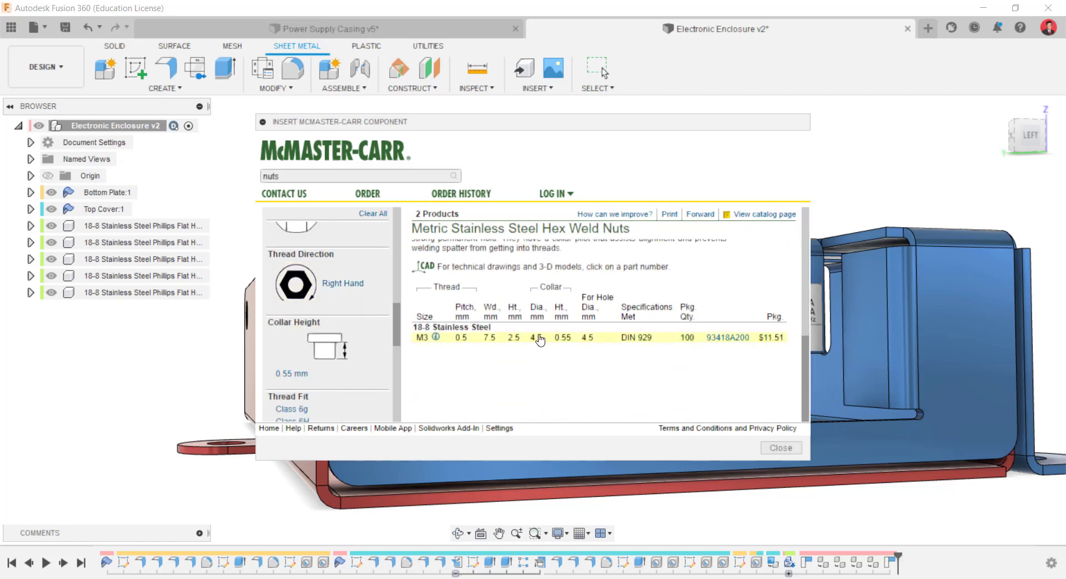
scroll(535, 338, up, 1)
scroll(327, 327, up, 4)
scroll(333, 322, up, 4)
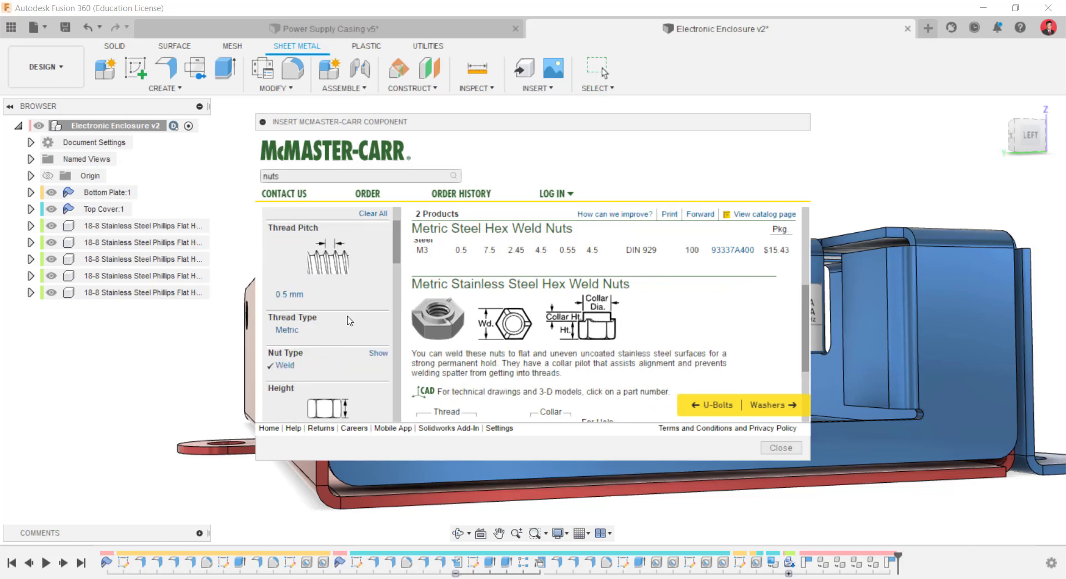
scroll(347, 320, down, 6)
scroll(348, 319, down, 3)
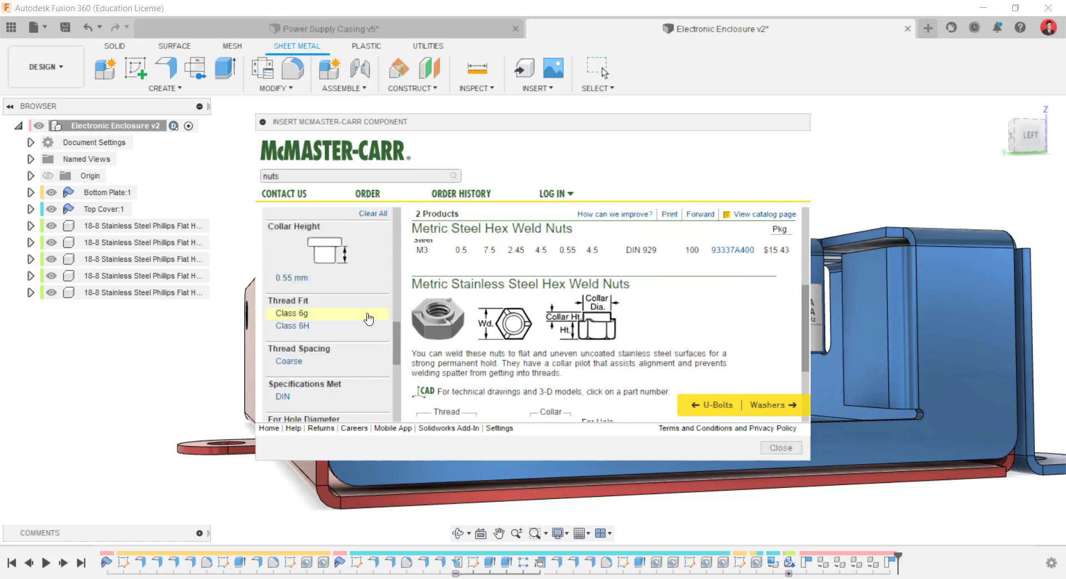
scroll(364, 320, up, 2)
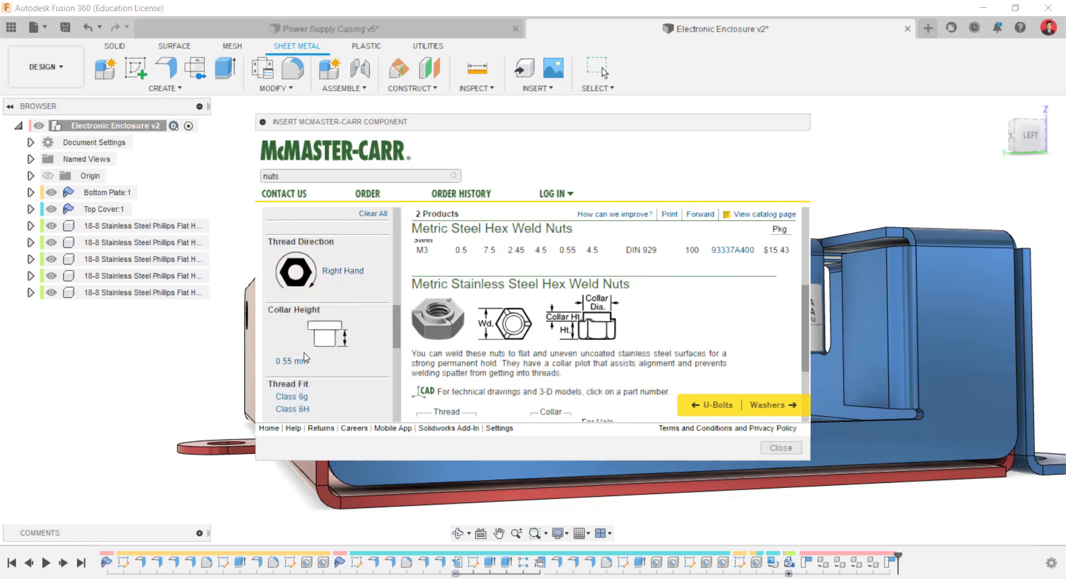
scroll(311, 350, down, 5)
scroll(337, 336, down, 3)
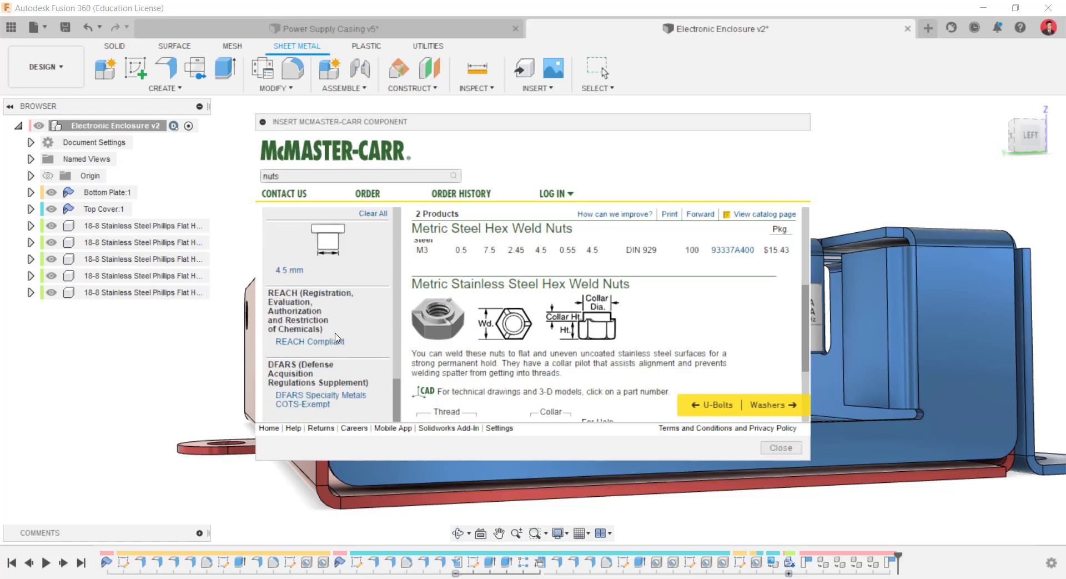
scroll(336, 338, up, 5)
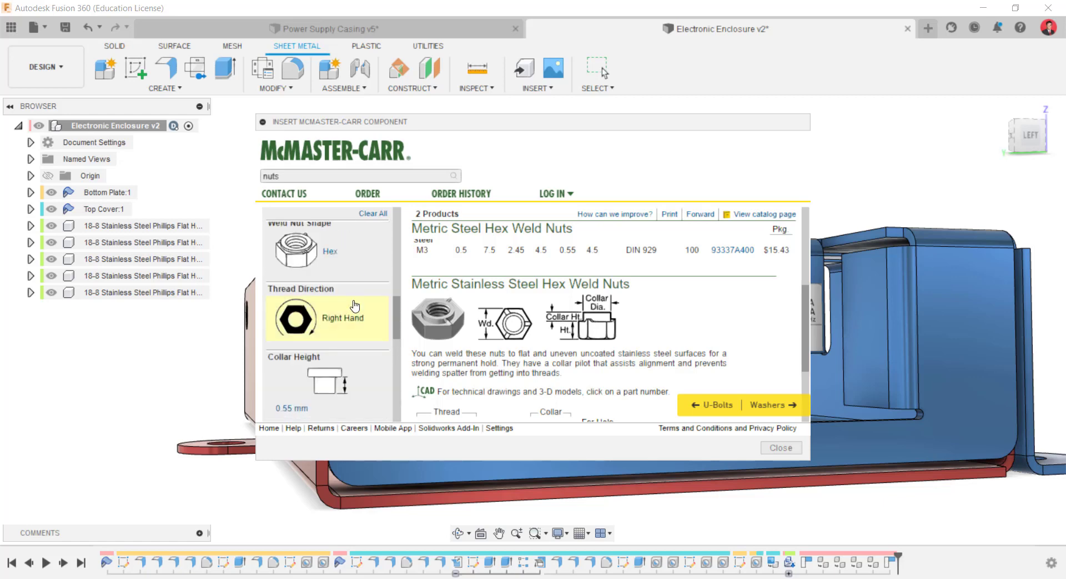
- Reset the nut filters to the metric system, thread size M3 and the Press Fit nut type
click(375, 217)
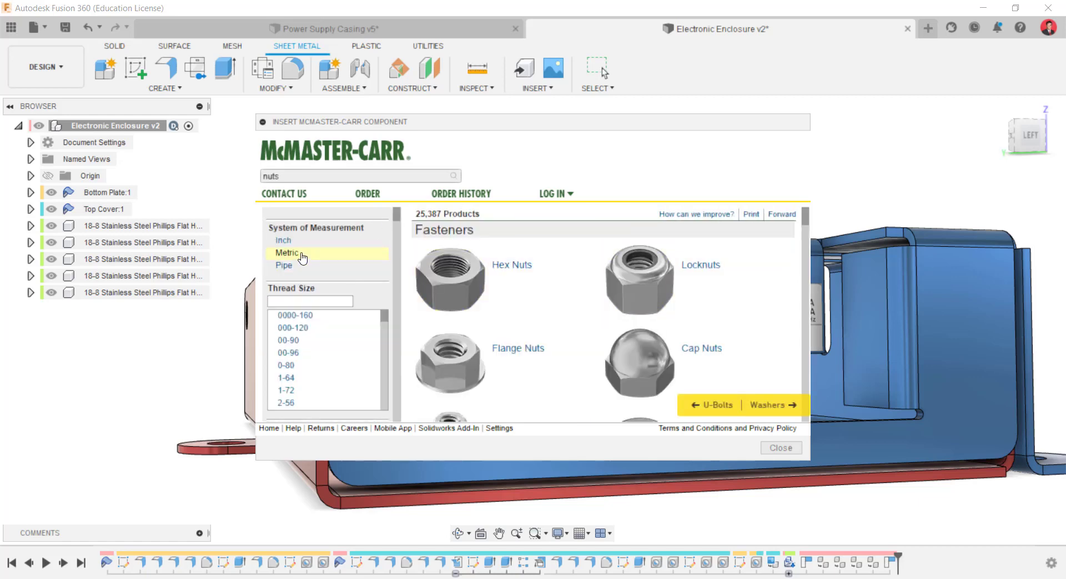
click(303, 257)
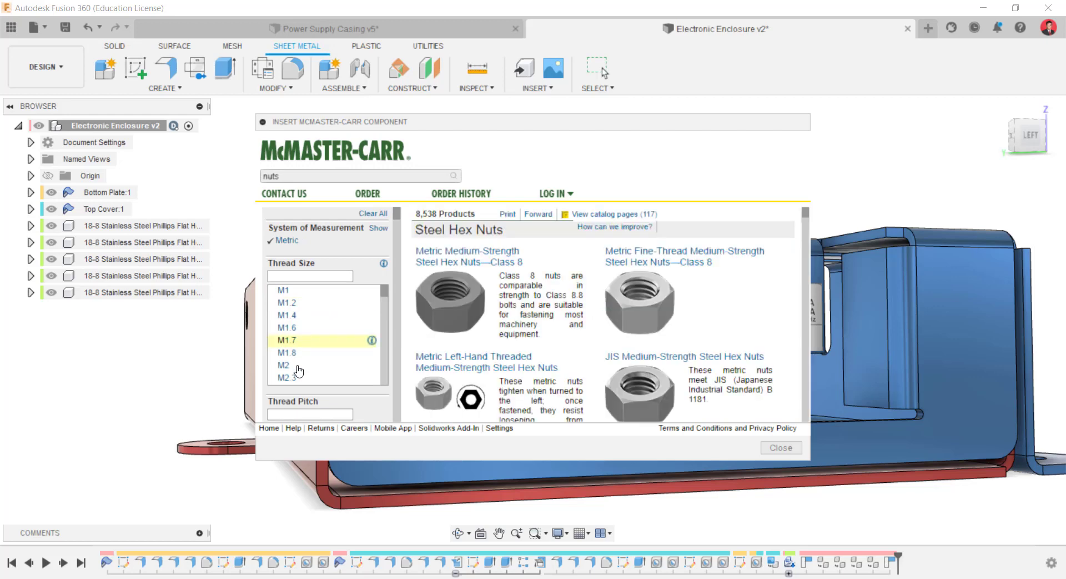
click(296, 374)
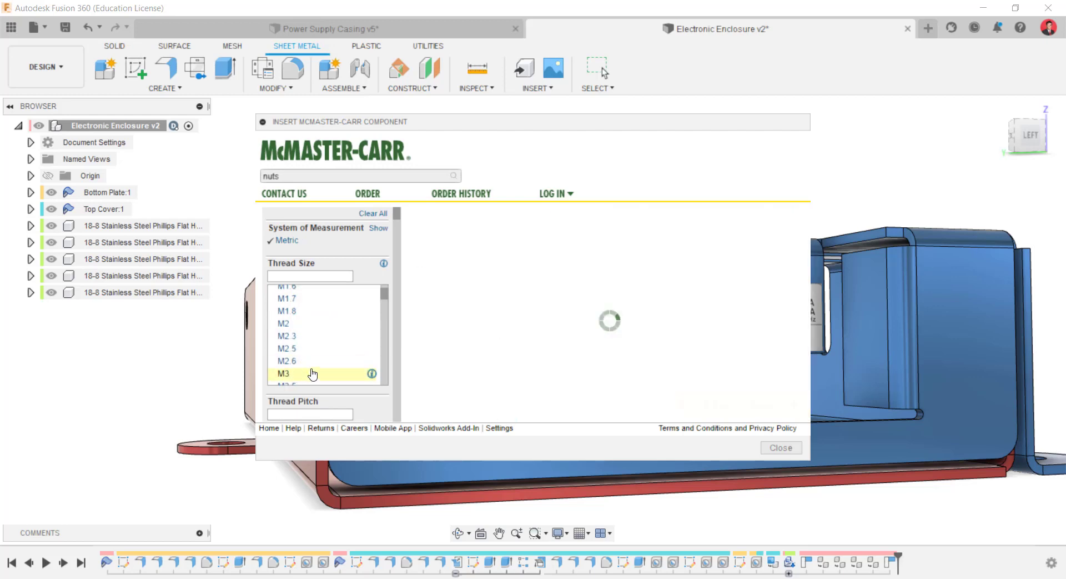
scroll(311, 372, down, 2)
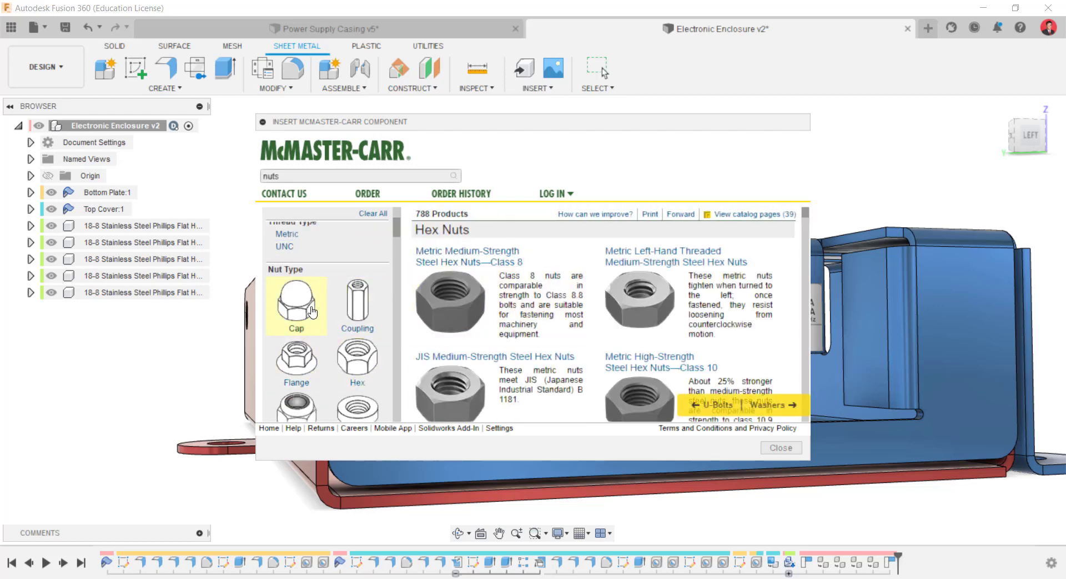
scroll(354, 380, down, 2)
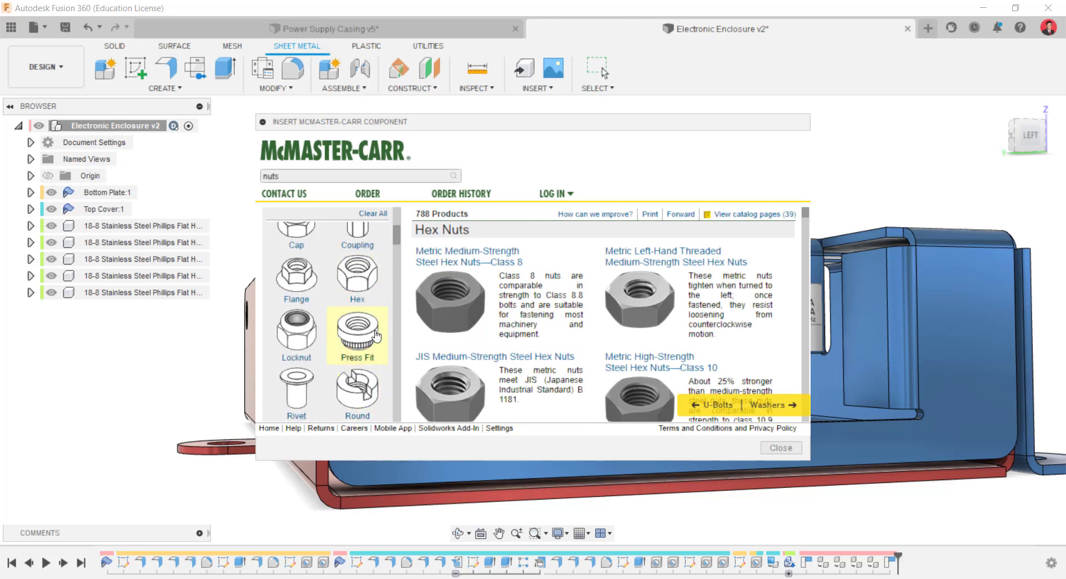
click(366, 340)
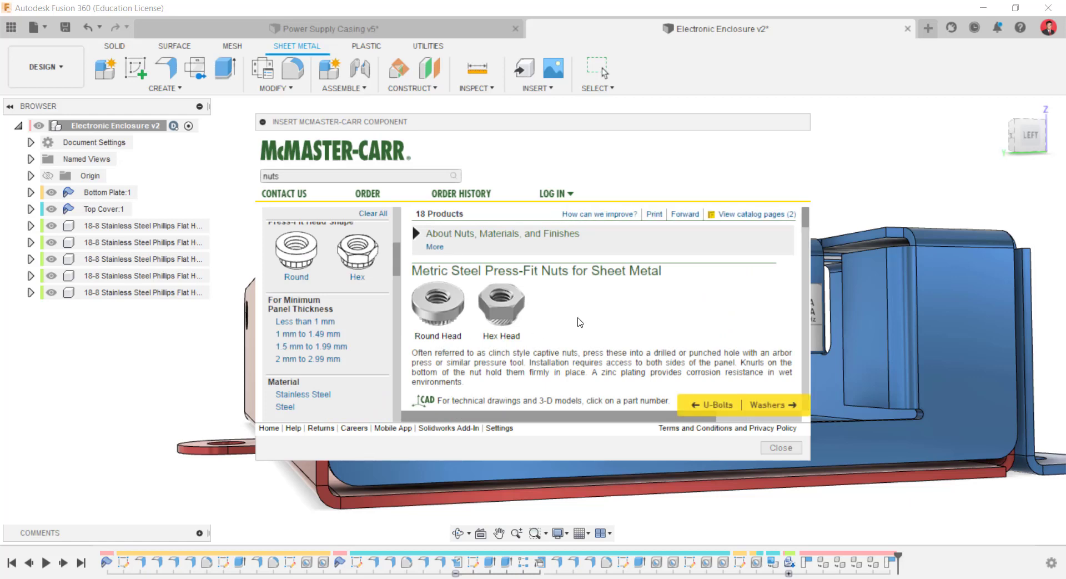
- Insert the round-head zinc-plated steel M3 press-fit nut 95185A520 and move it 85 mm along X, clear of the enclosure's fan end
scroll(581, 320, down, 3)
scroll(581, 320, down, 3)
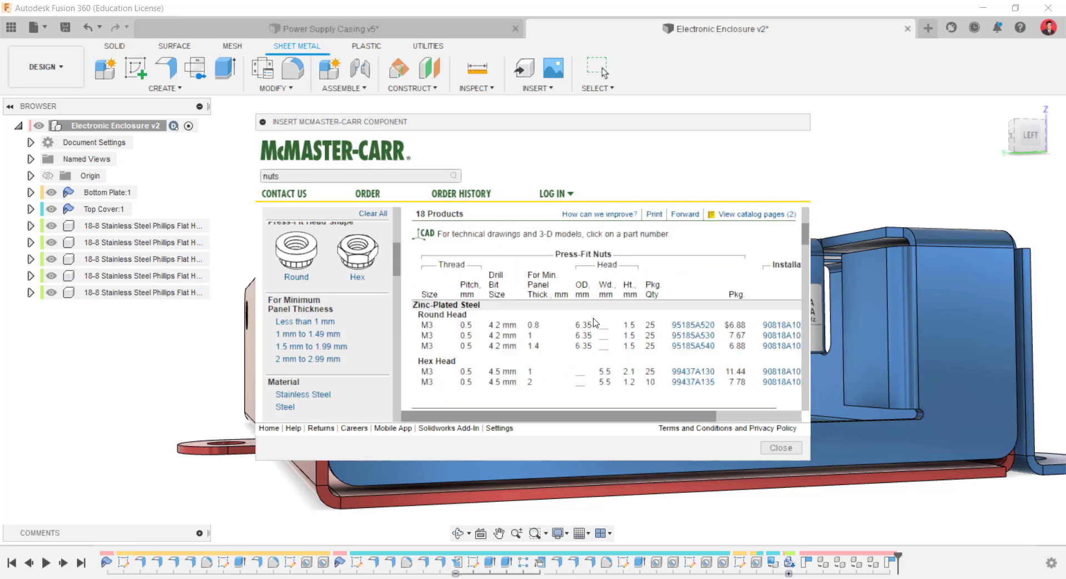
click(493, 329)
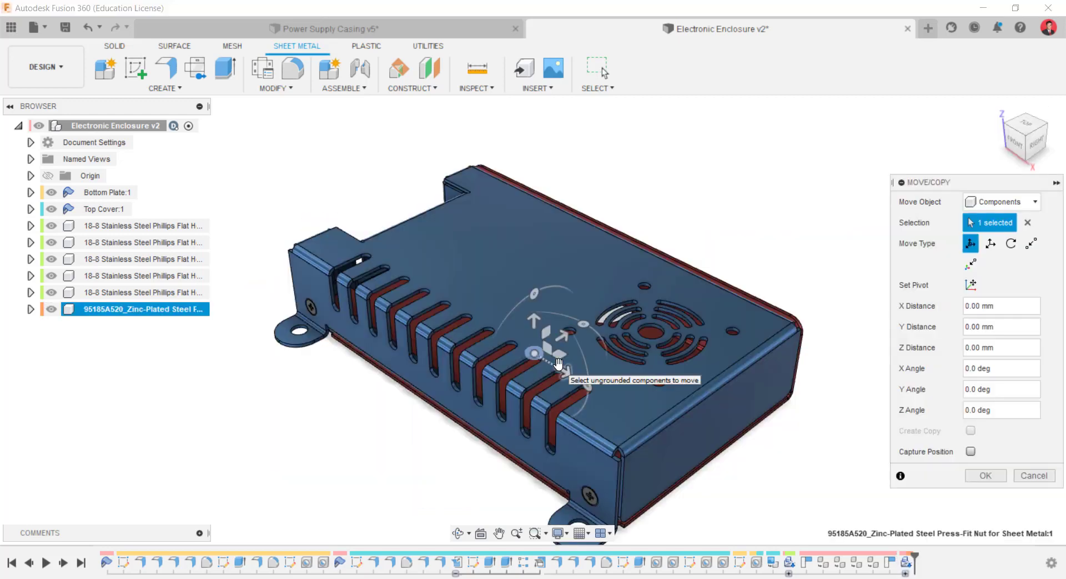
drag(559, 364, 772, 496)
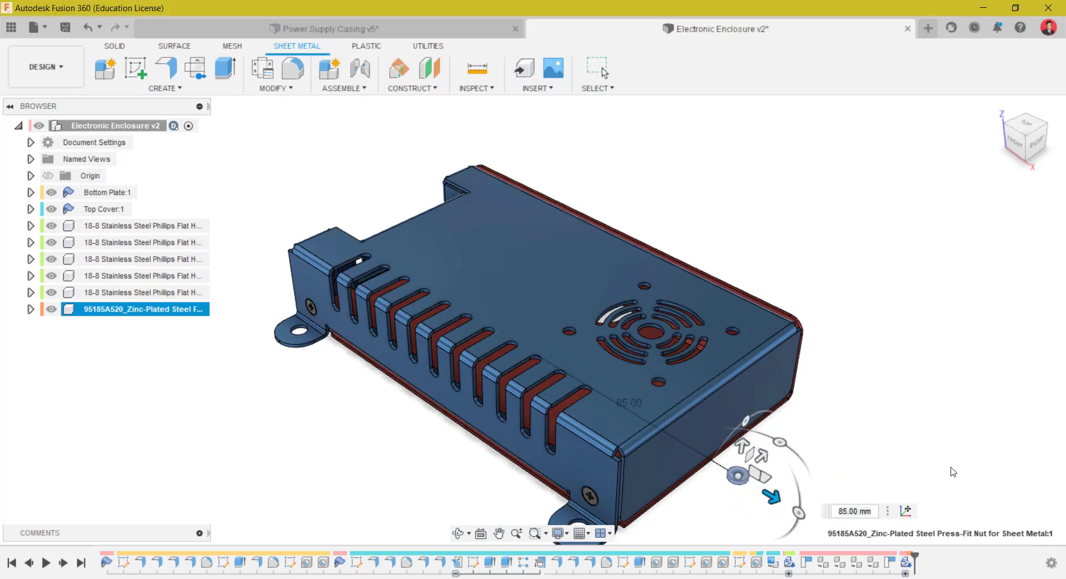
- Measure the diameter of the collar edge on the underside of the press-fit nut, inside the serrated ring
shift+middle_drag(852, 449, 674, 167)
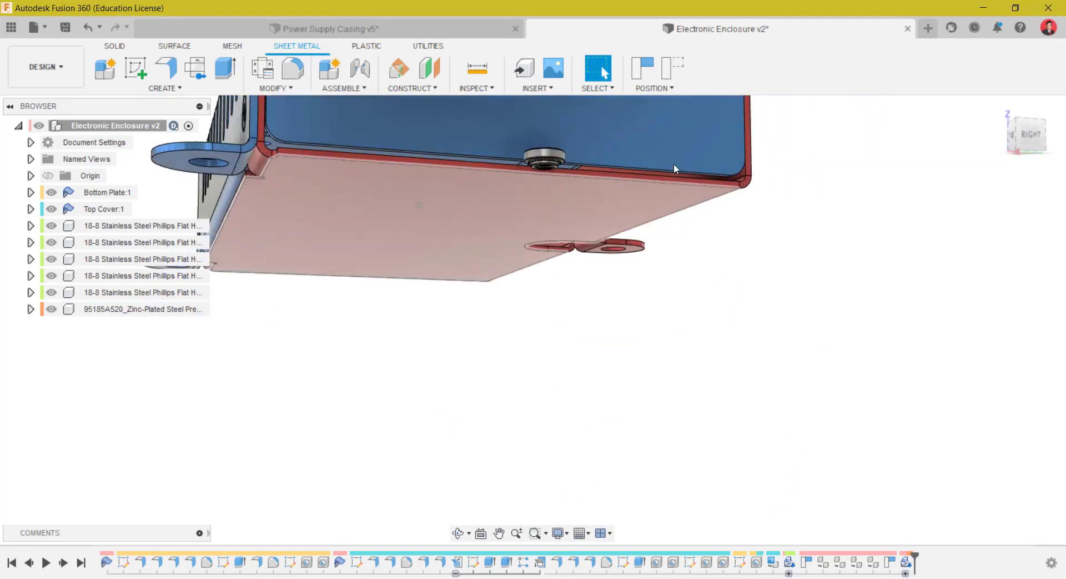
scroll(558, 152, up, 5)
scroll(473, 319, down, 8)
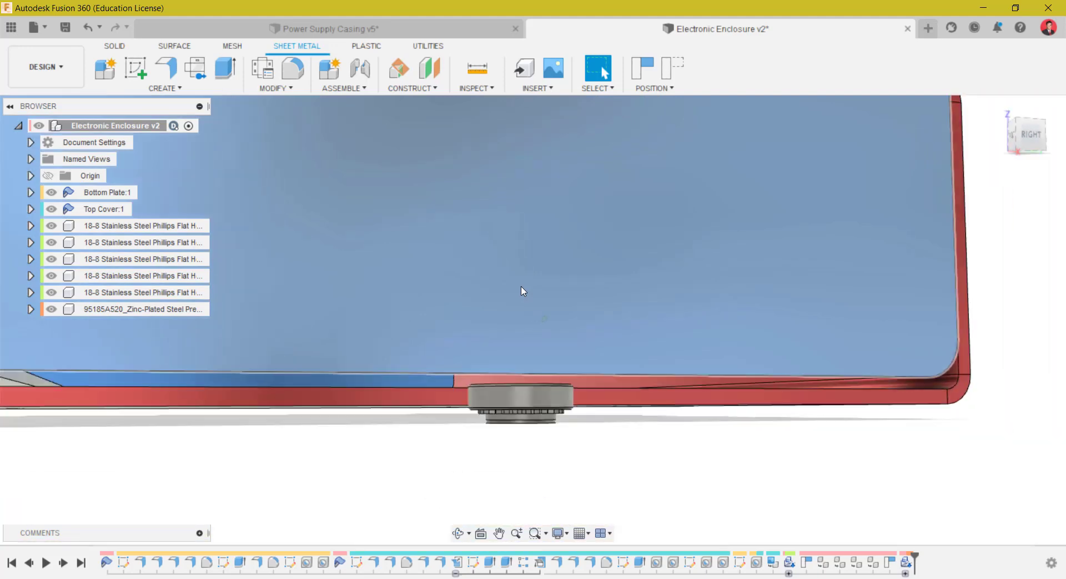
shift+middle_drag(638, 360, 983, 128)
scroll(598, 267, up, 5)
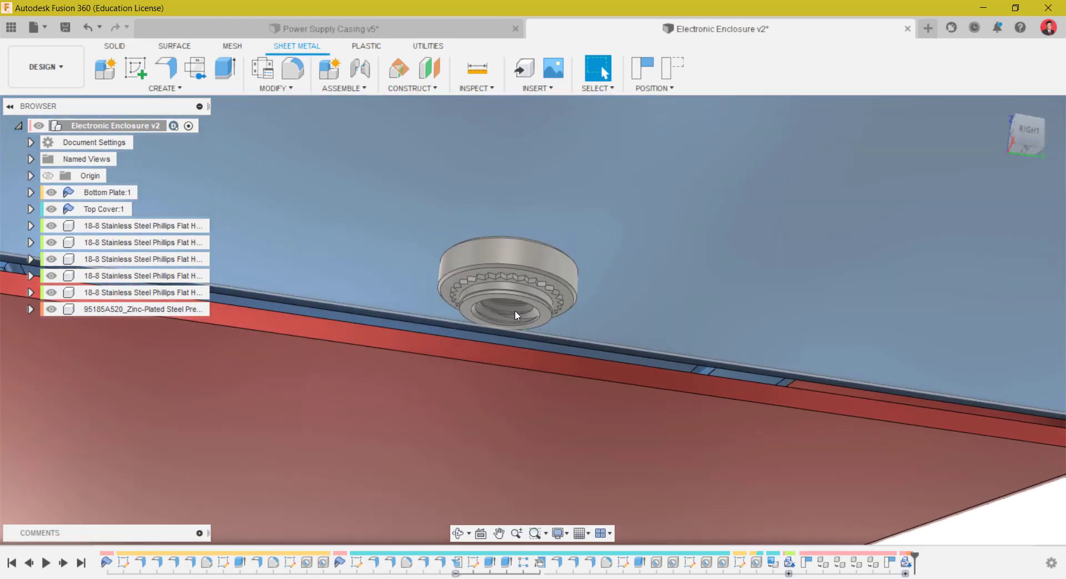
scroll(505, 285, up, 6)
scroll(545, 257, down, 3)
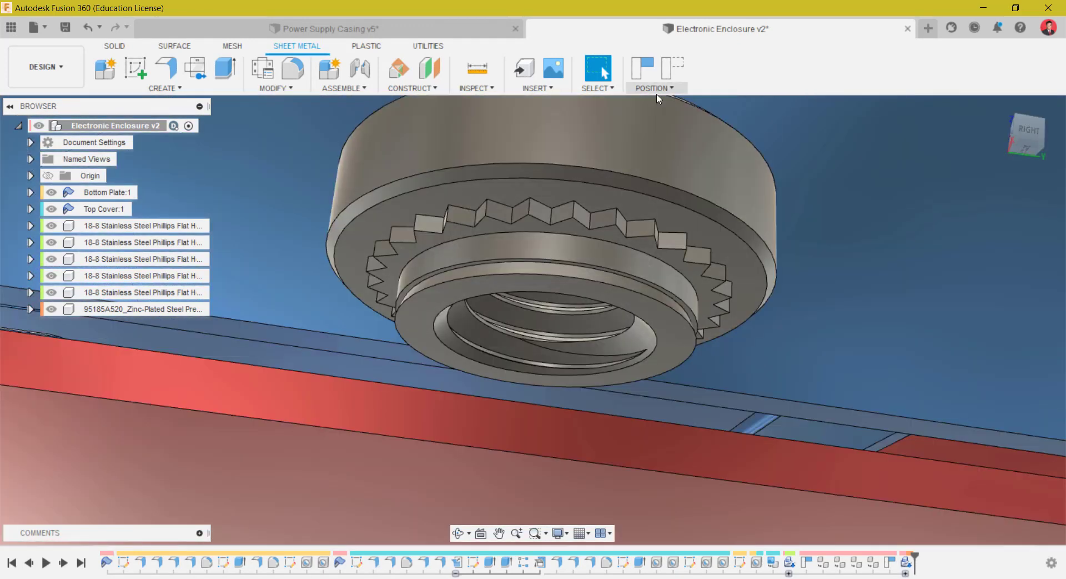
key(i)
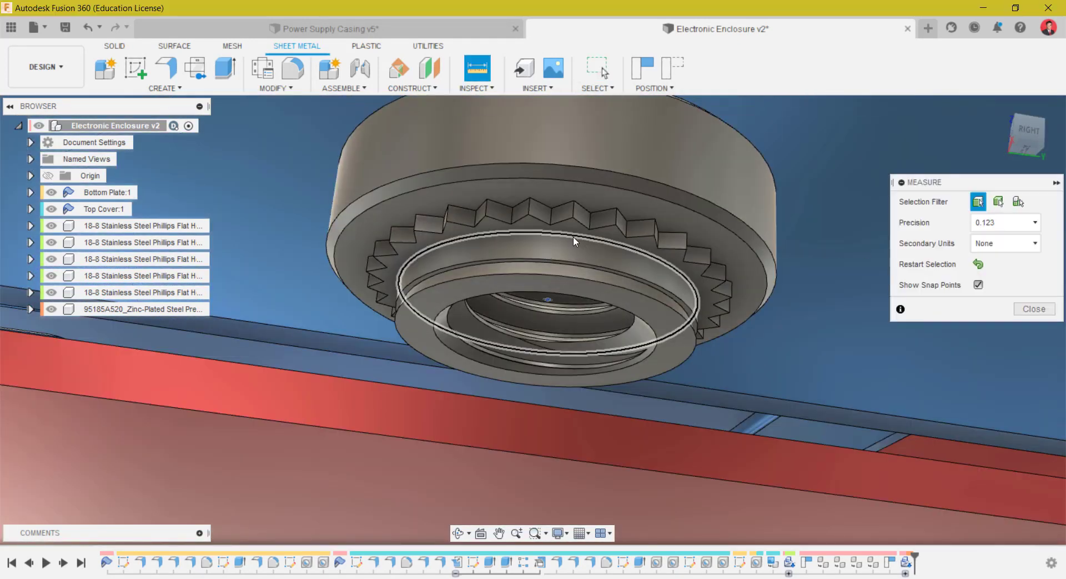
click(573, 235)
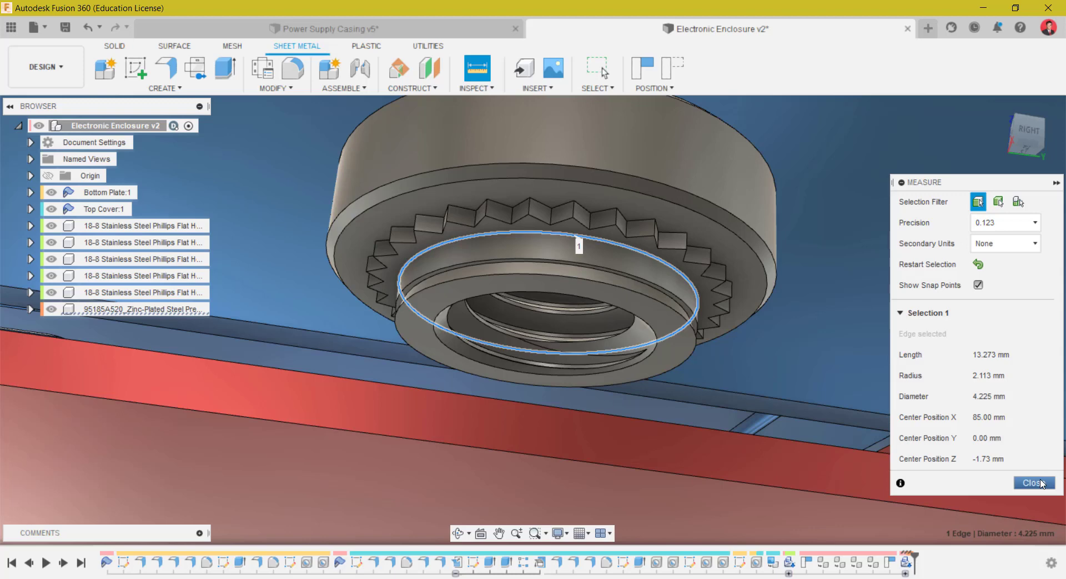
- Measure the distance between two opposite tooth tips of the press-fit nut's serrated ring
click(979, 264)
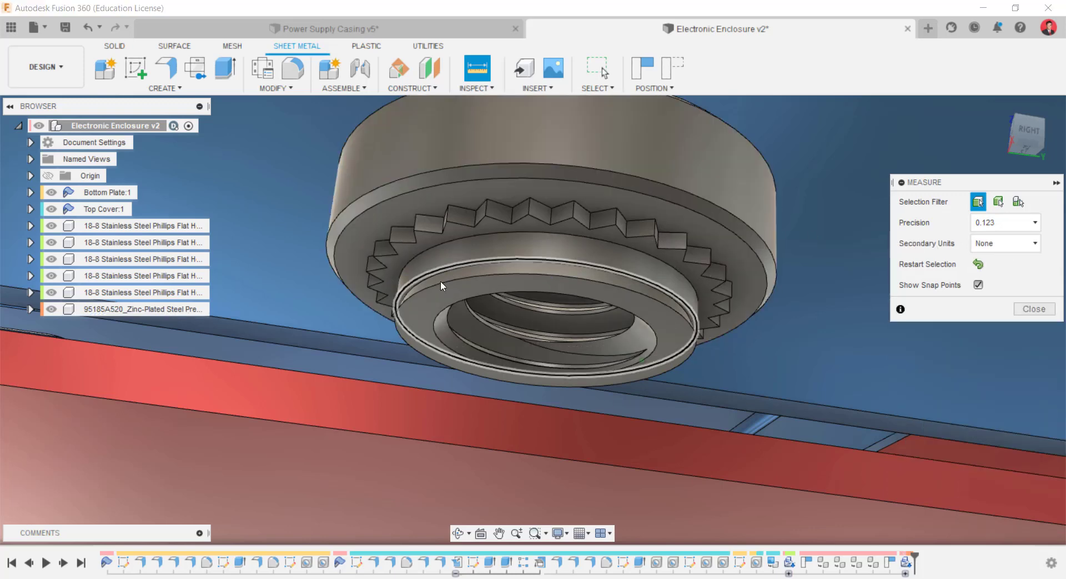
shift+middle_drag(441, 281, 734, 200)
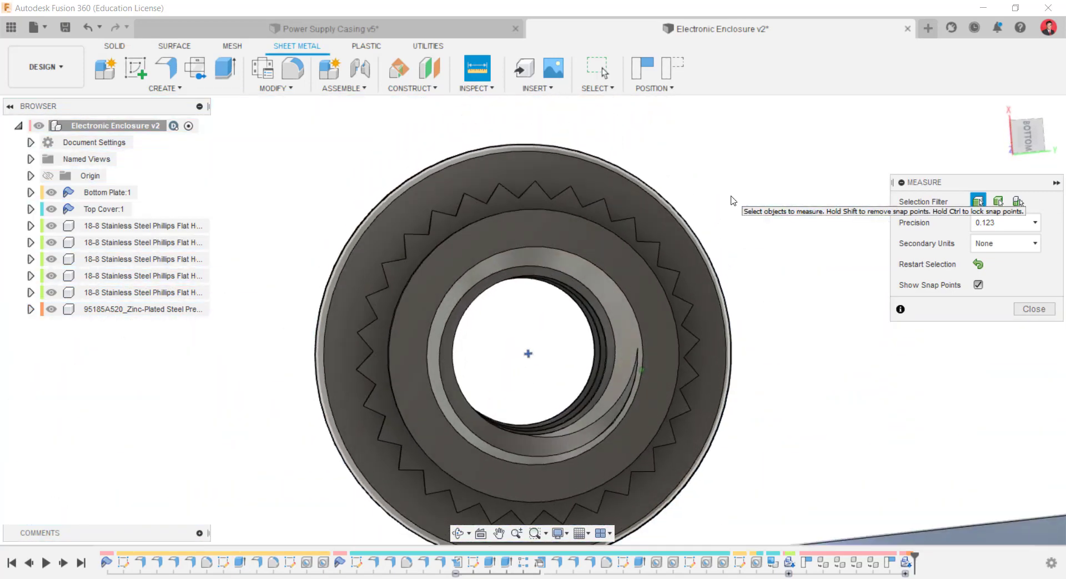
click(368, 331)
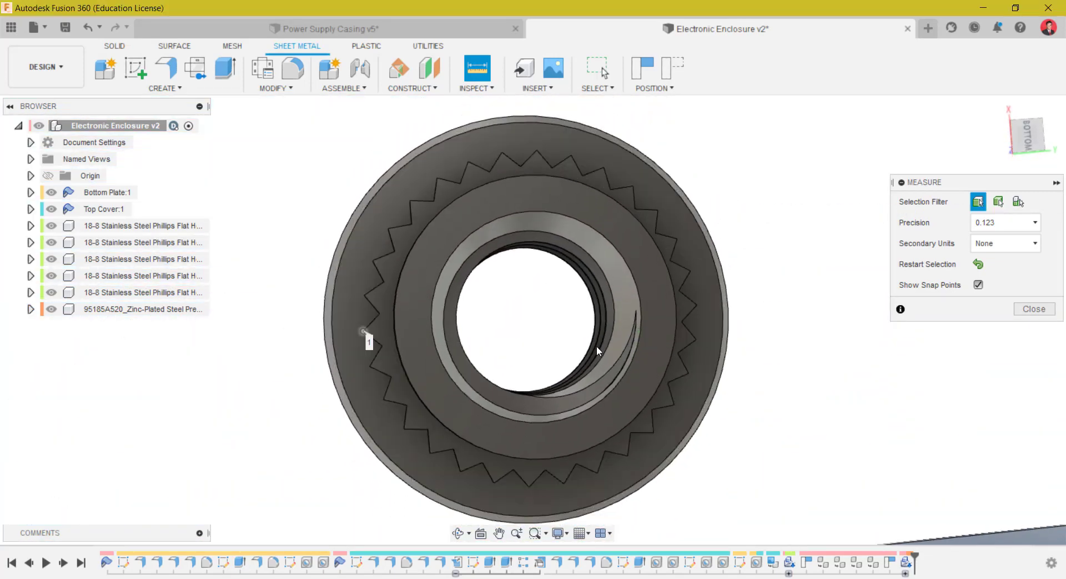
click(694, 306)
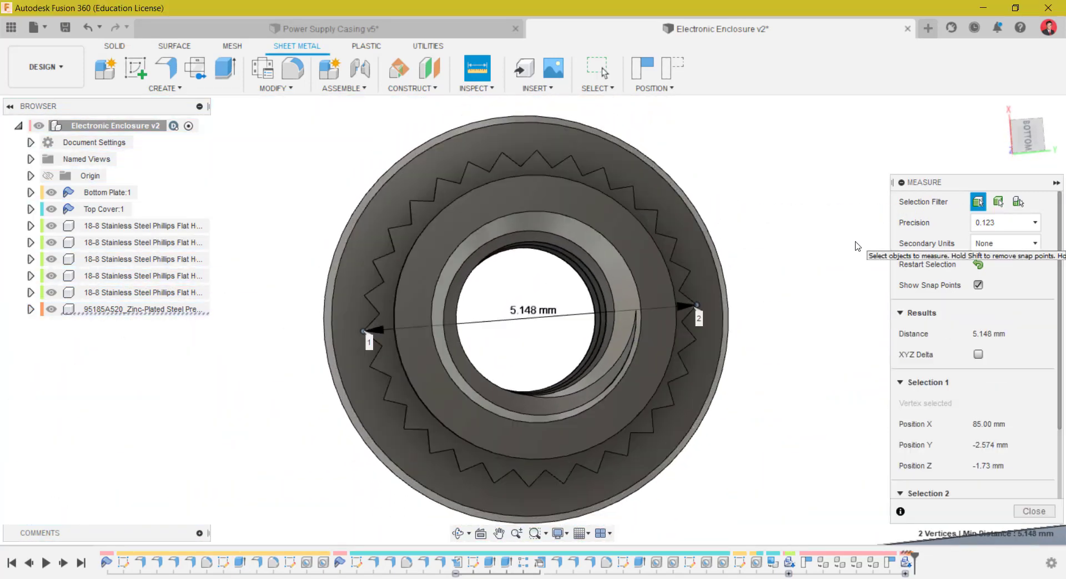
click(1049, 505)
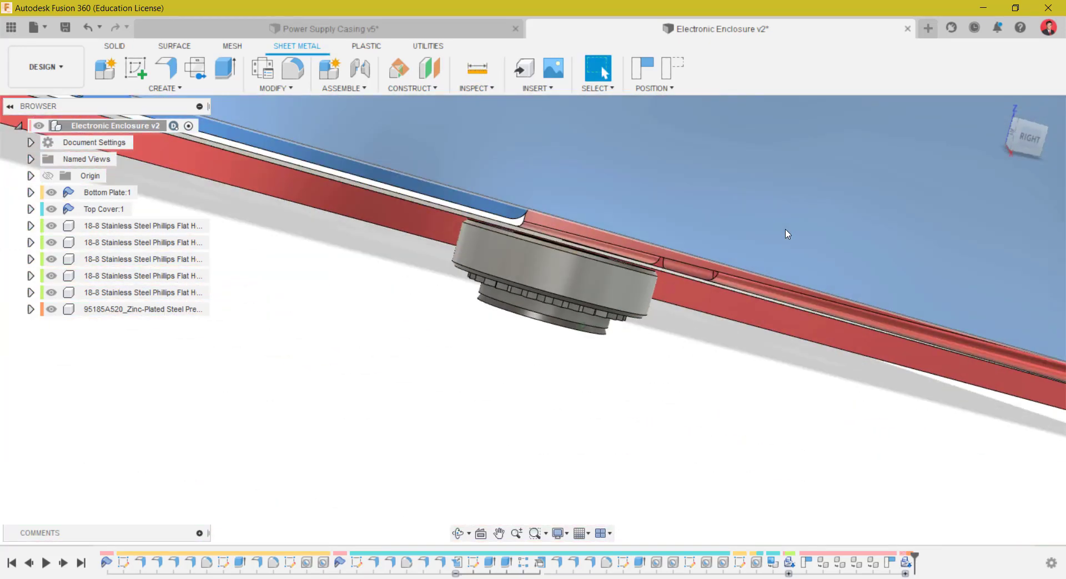
- Edit the bottom plate's tab hole feature and change the hole diameter to suit the press-fit nut's collar
shift+middle_drag(788, 234, 736, 394)
scroll(733, 394, down, 5)
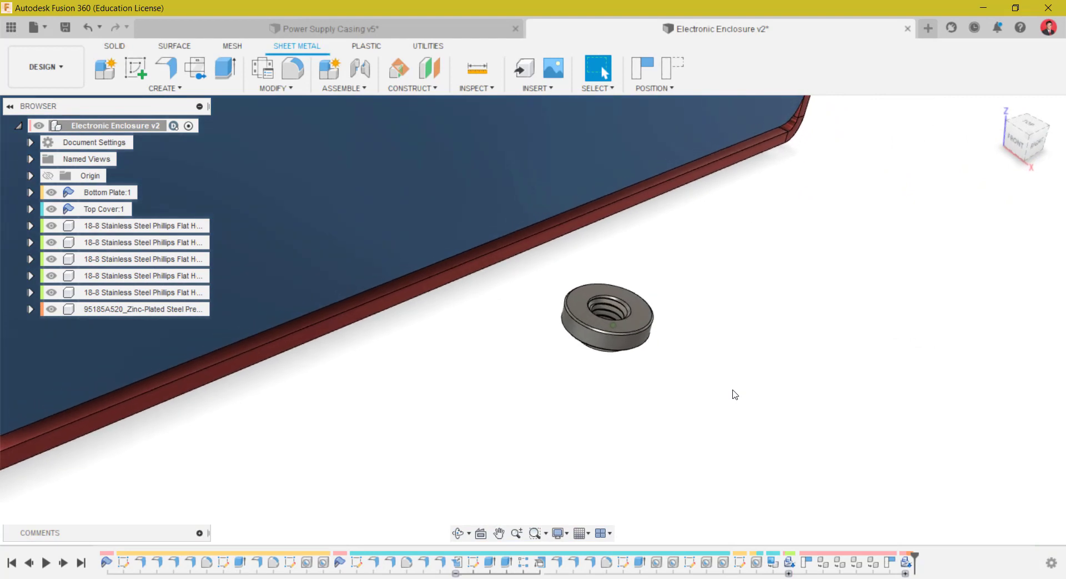
right_click(307, 562)
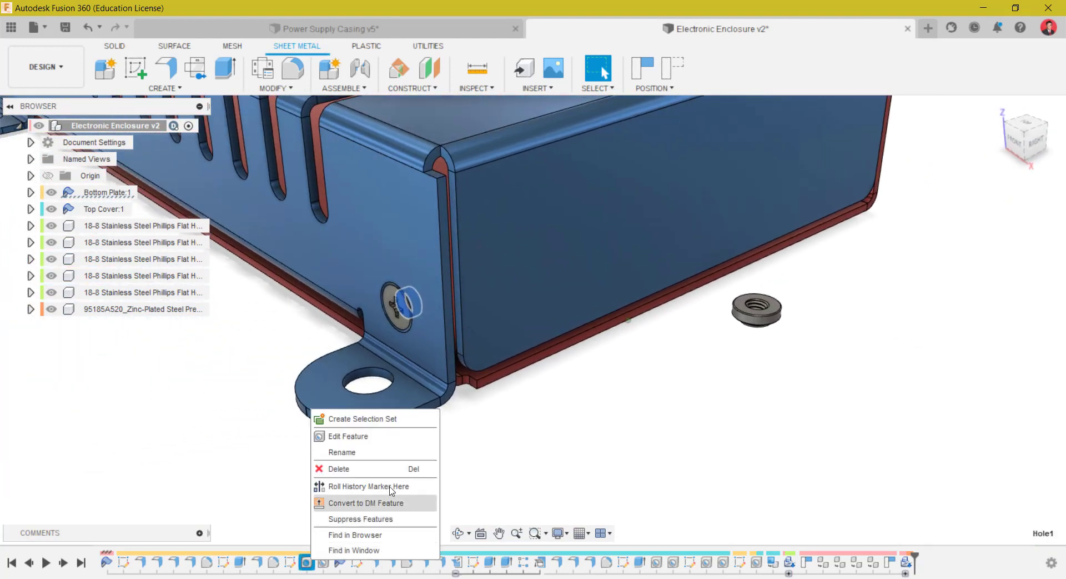
click(375, 447)
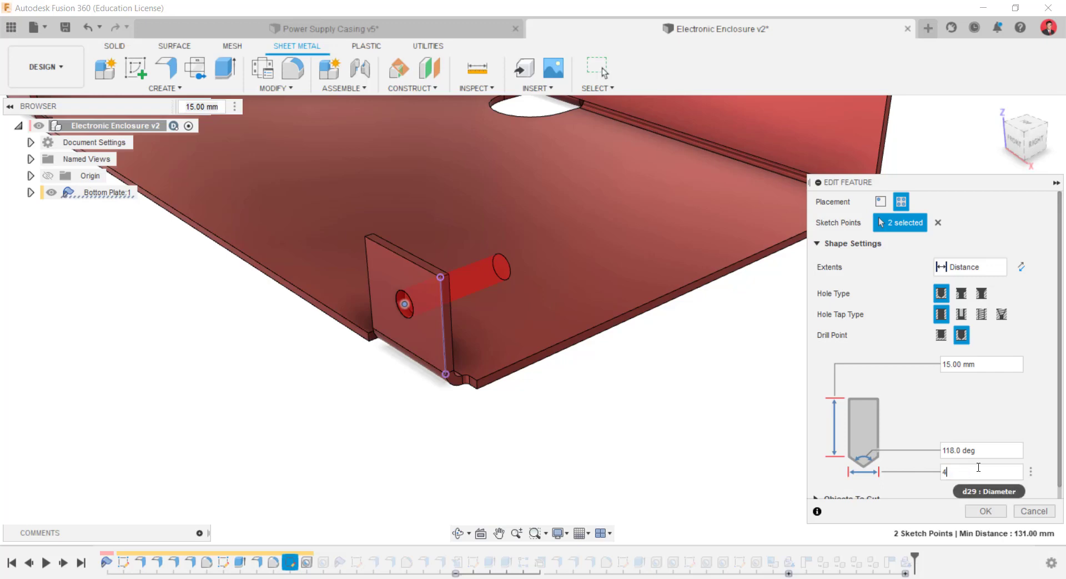
click(986, 511)
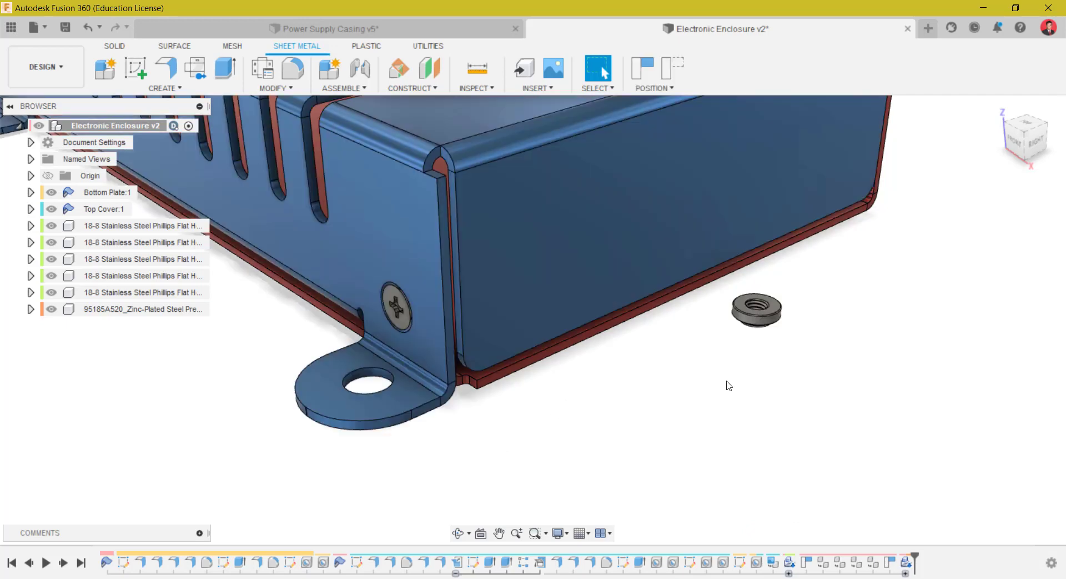
- Align the press-fit nut's circular edge with the hole on the inner face of the bottom plate's tab at the fan end
shift+middle_drag(729, 386, 487, 103)
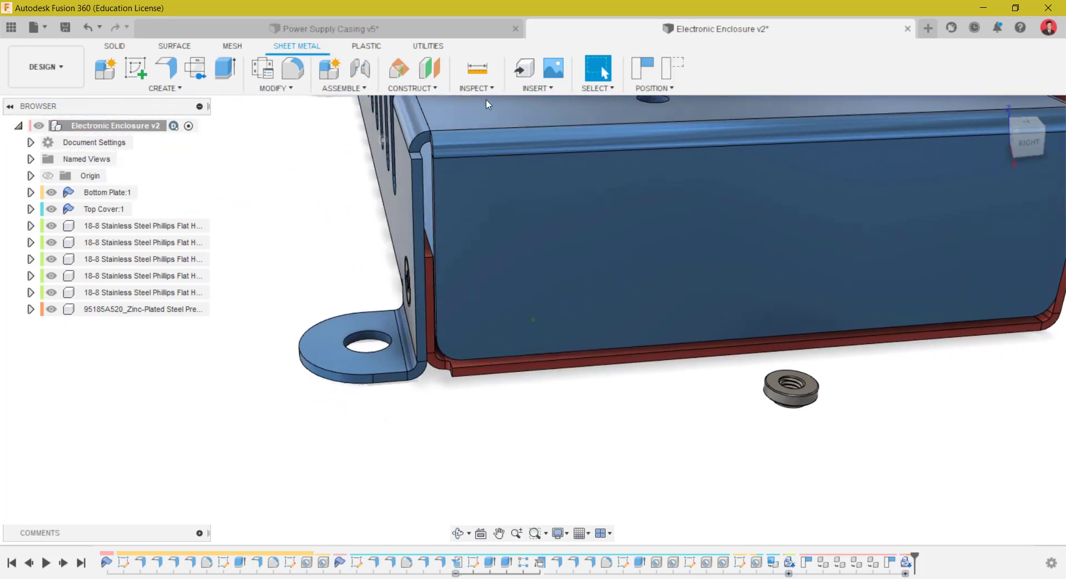
click(278, 87)
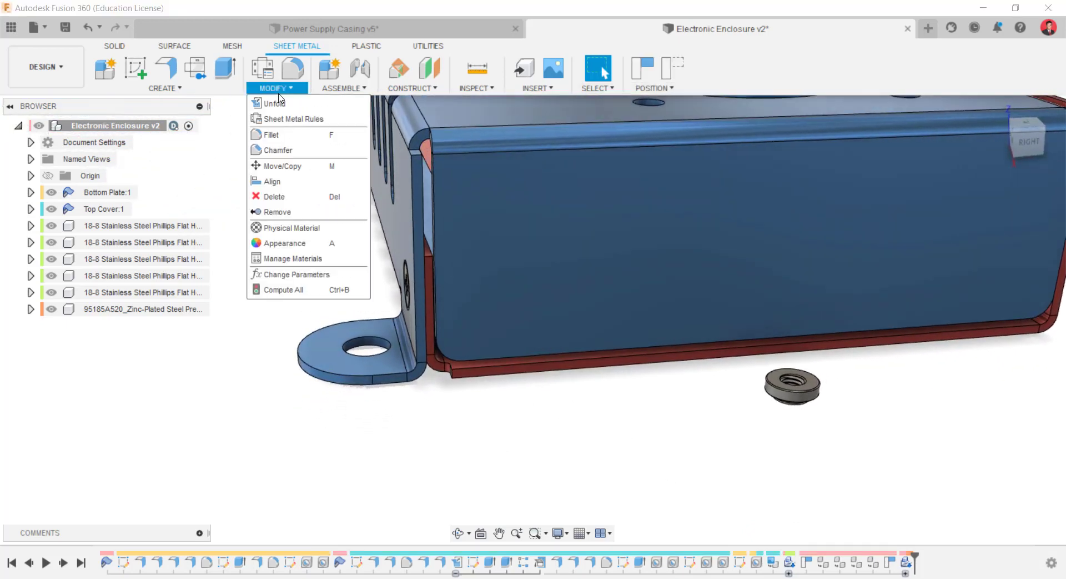
click(272, 181)
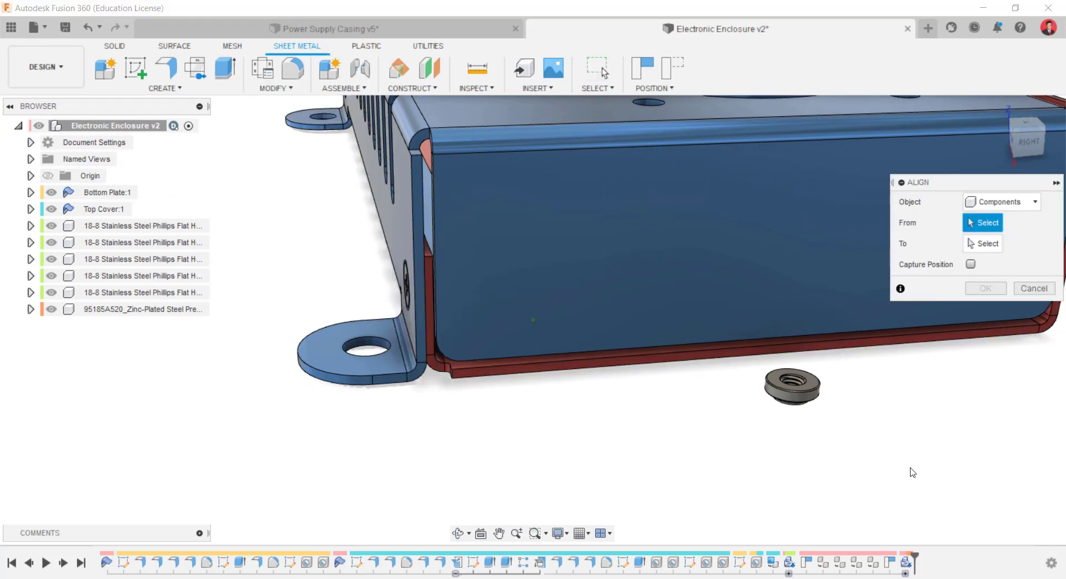
shift+middle_drag(912, 472, 494, 442)
click(860, 352)
scroll(434, 434, up, 5)
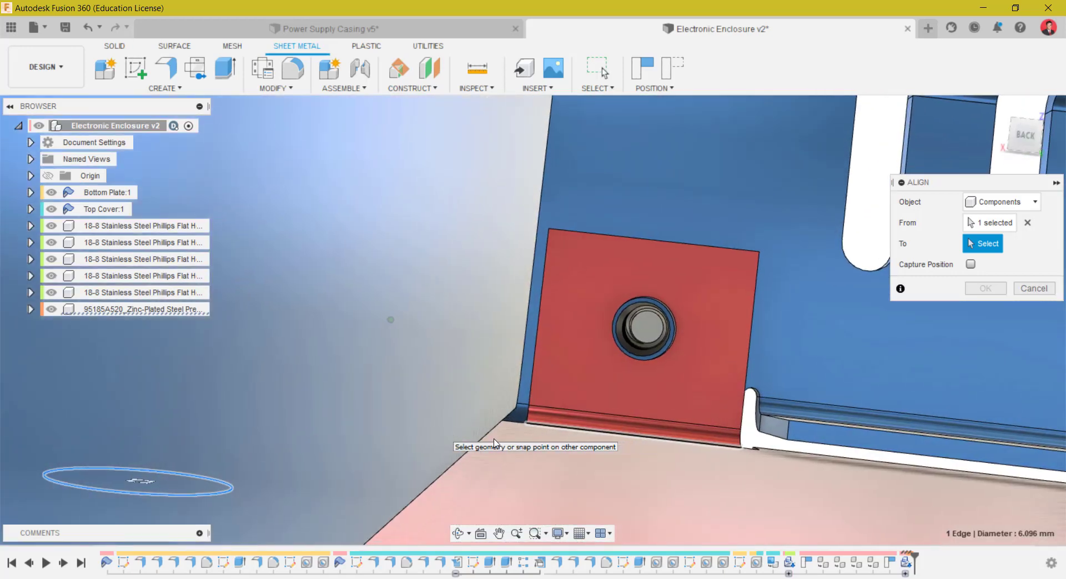
shift+middle_drag(657, 384, 675, 302)
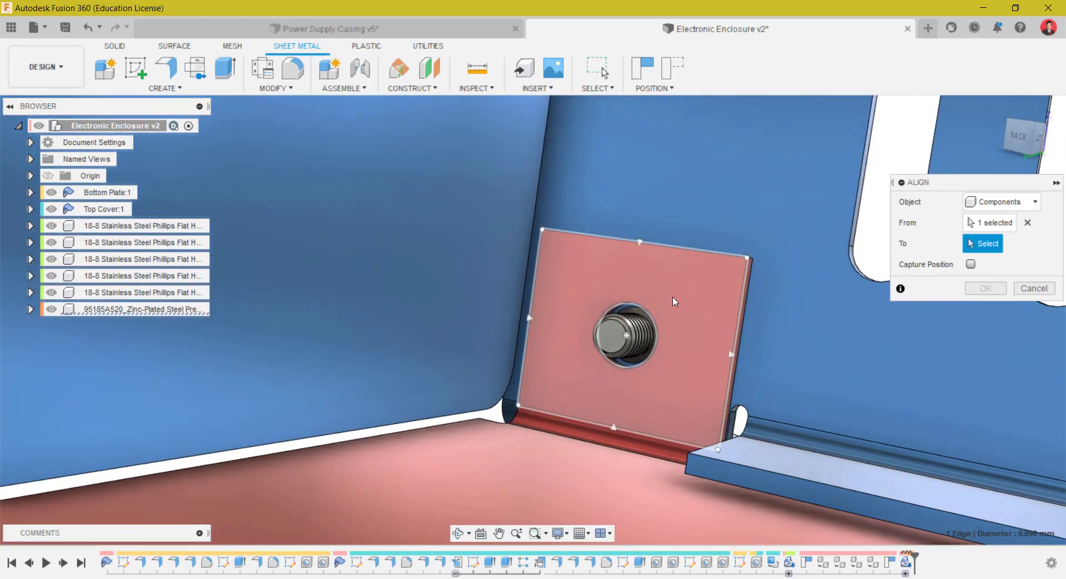
click(646, 317)
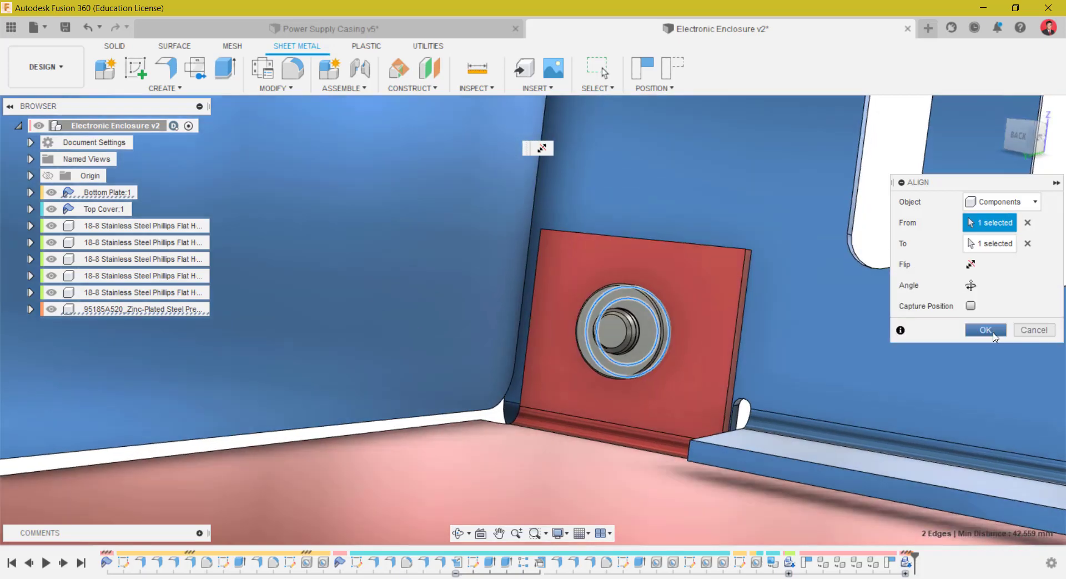
click(985, 329)
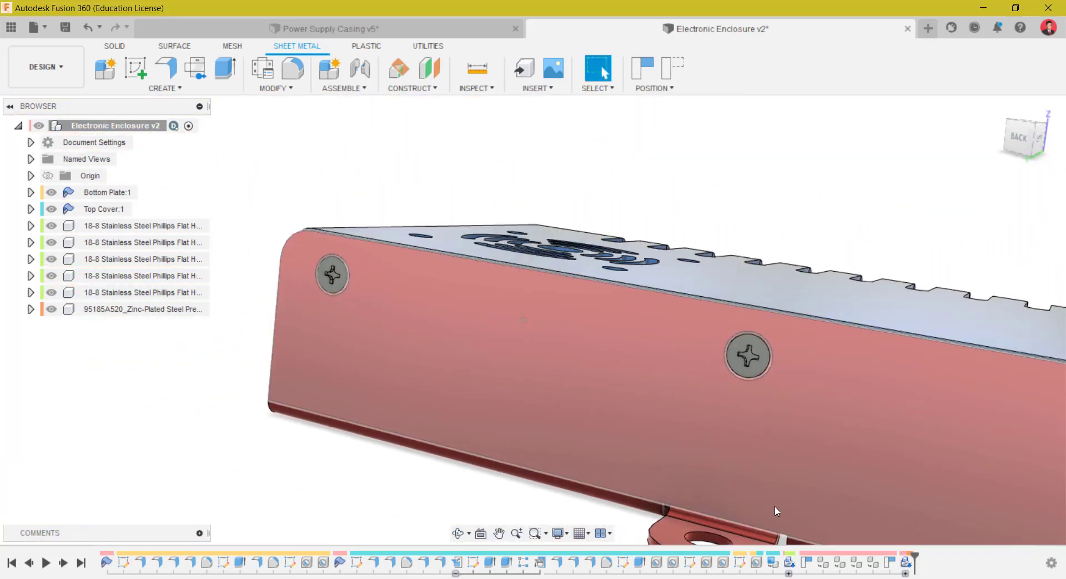
- Paste a copy of the press-fit nut into the top-level assembly and move it -117 mm along X towards the terminal end
shift+middle_drag(775, 505, 757, 209)
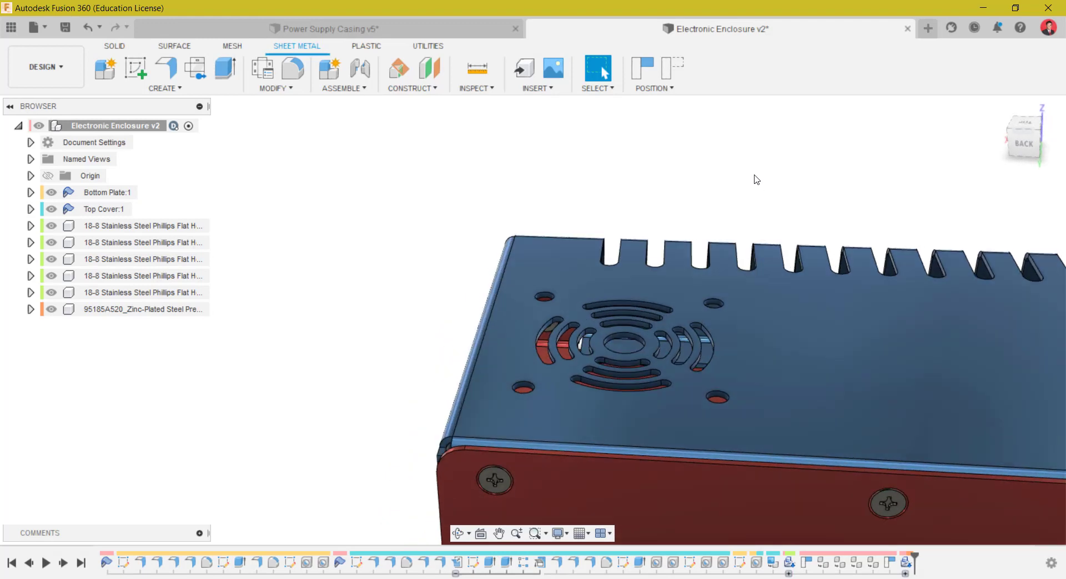
shift+middle_drag(389, 323, 150, 329)
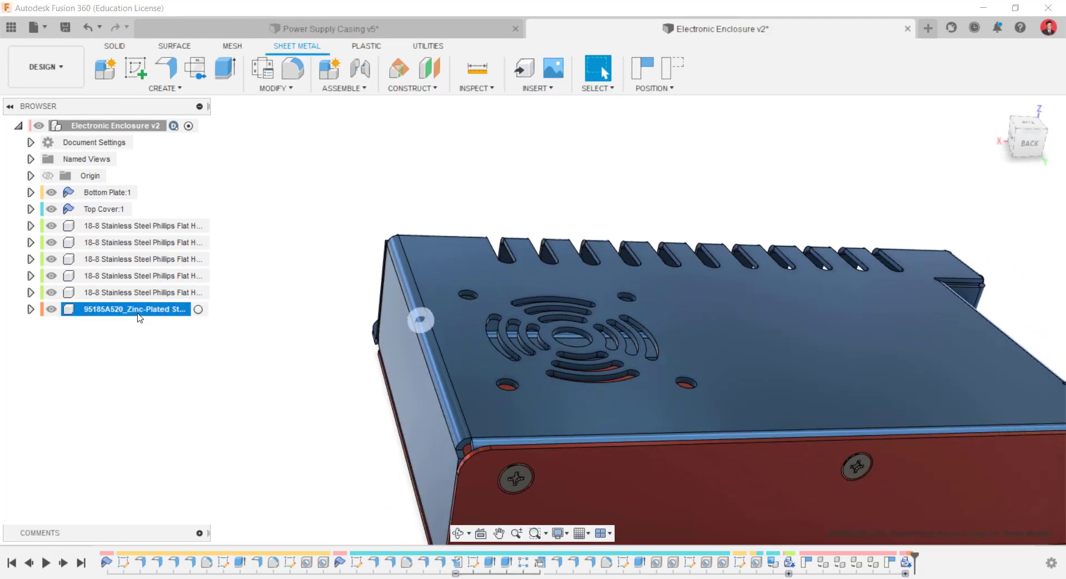
right_click(139, 317)
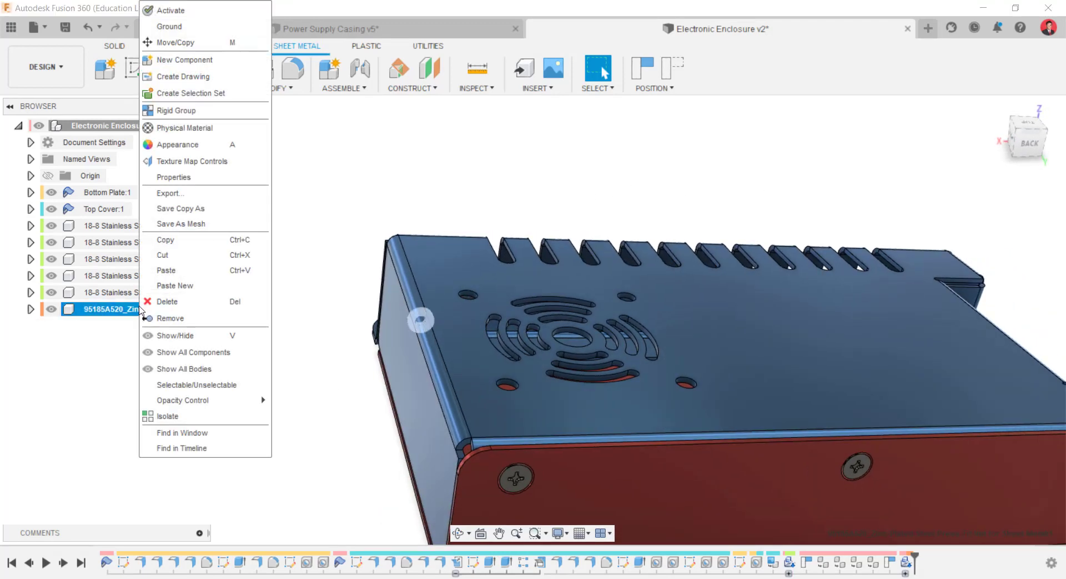
click(169, 240)
right_click(150, 129)
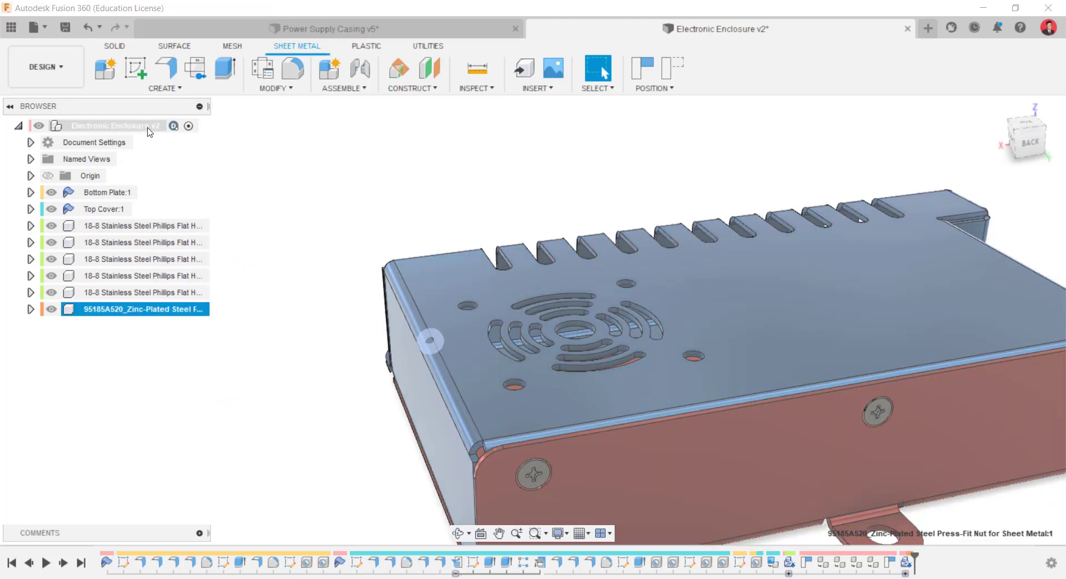
click(214, 356)
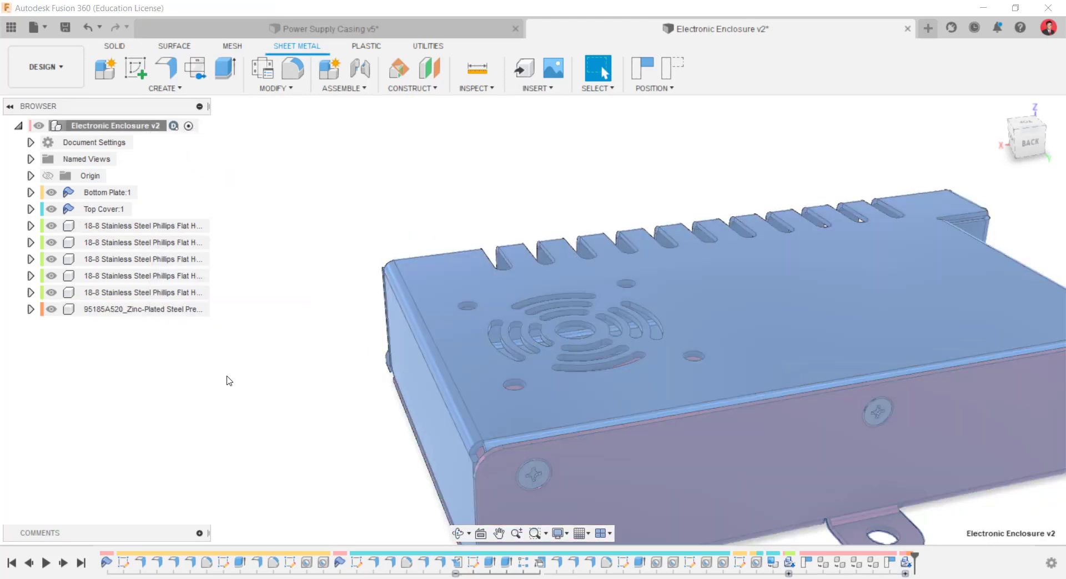
click(629, 322)
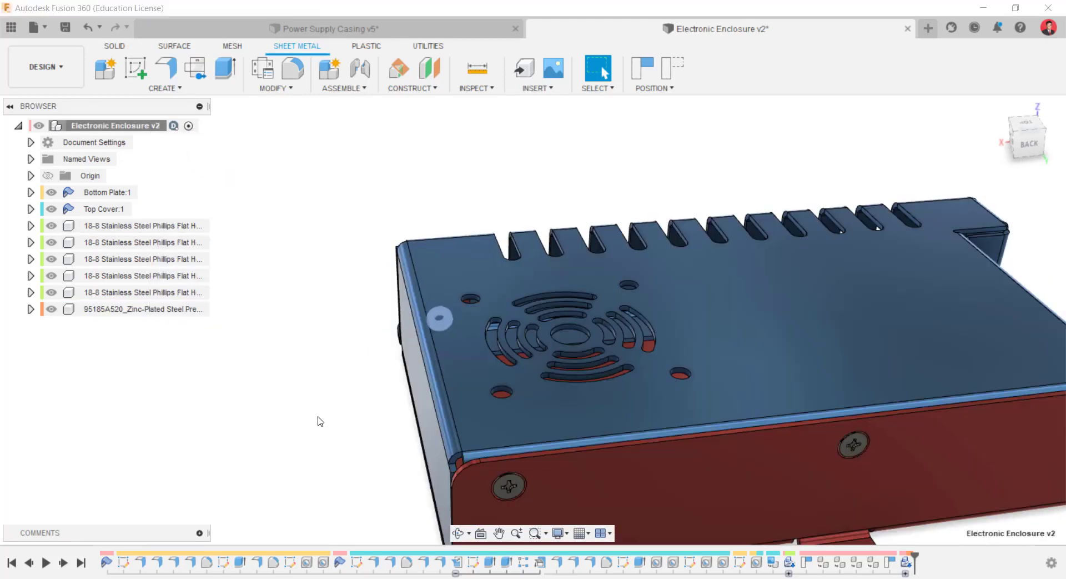
drag(400, 308, 821, 306)
shift+middle_drag(744, 326, 560, 279)
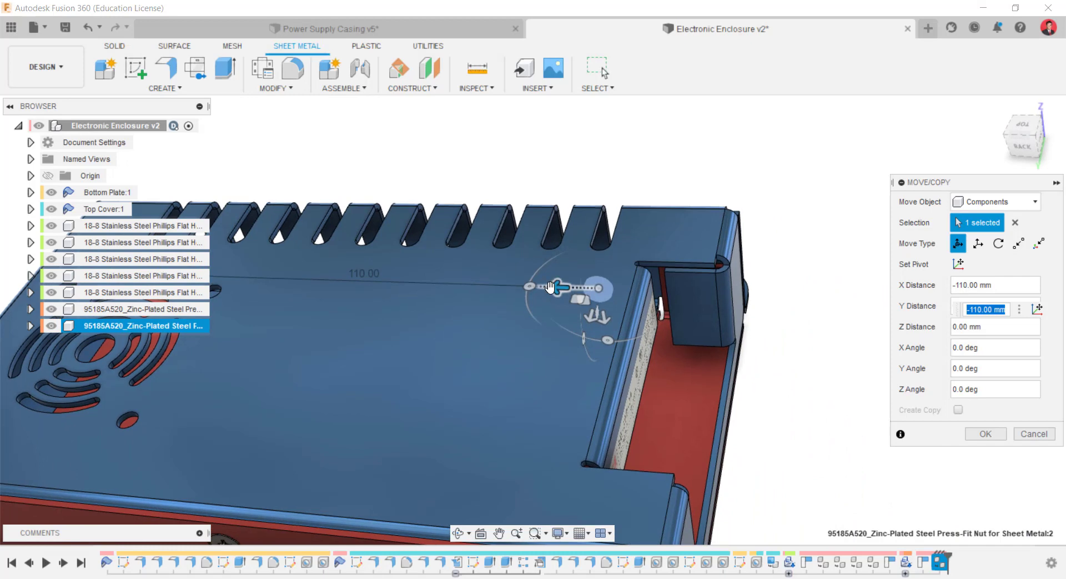
drag(563, 287, 688, 314)
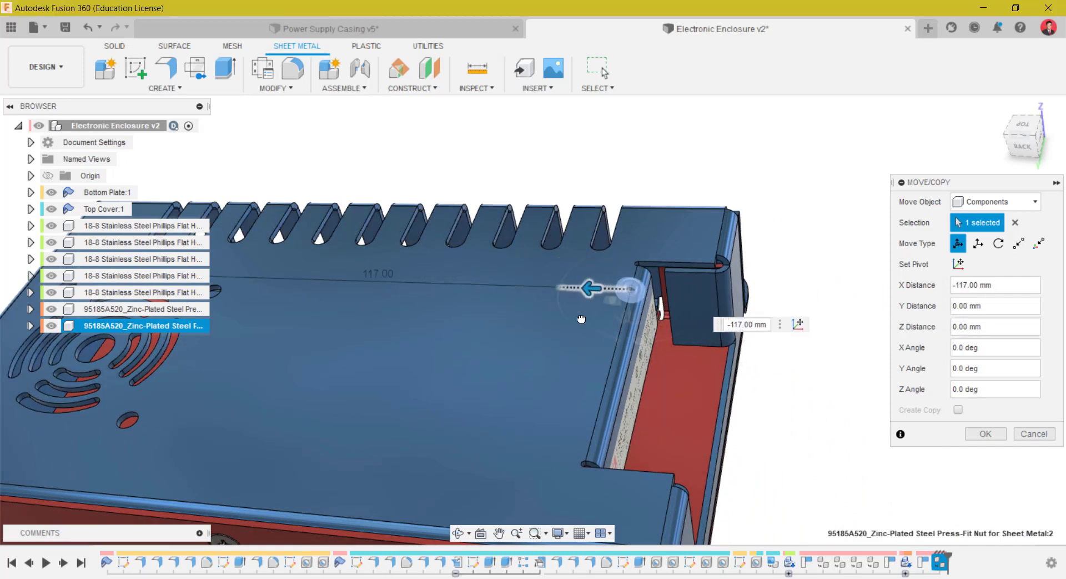
click(986, 435)
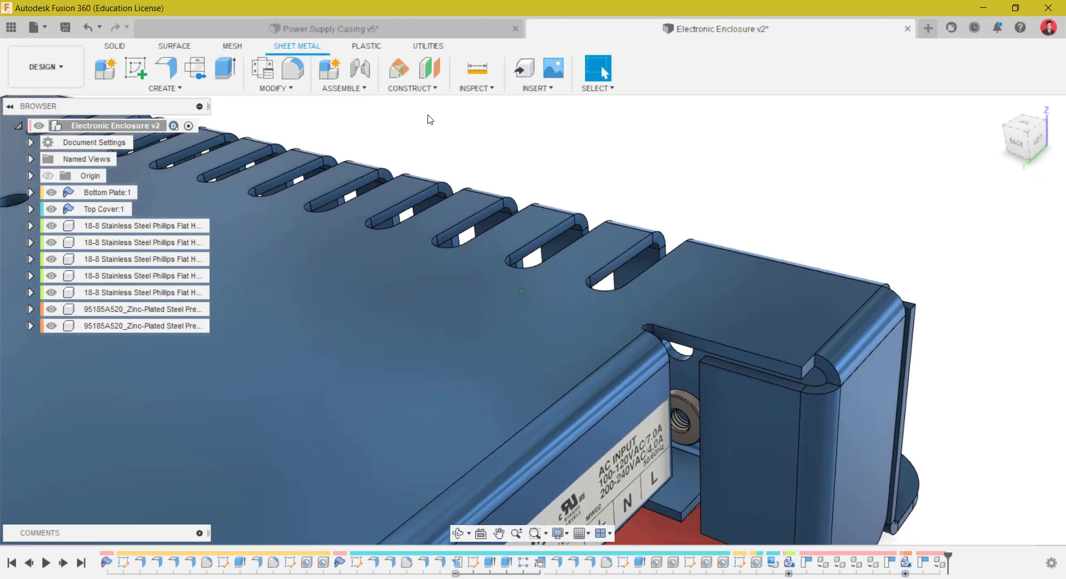
- Align the copied press-fit nut's circular edge with the hole on the inner face of the bottom plate's terminal-end tab and capture its position
click(273, 90)
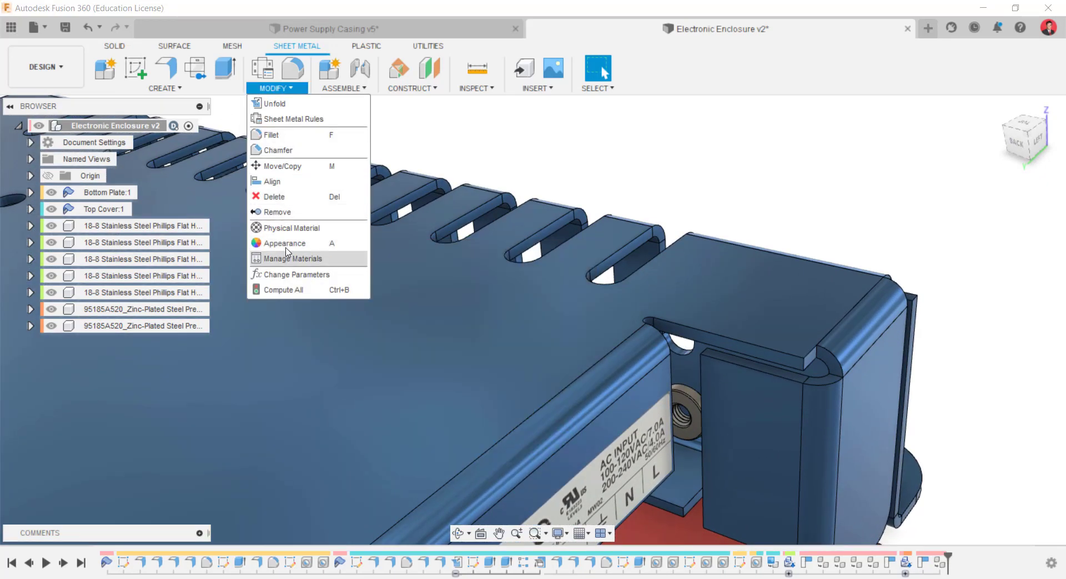
click(272, 181)
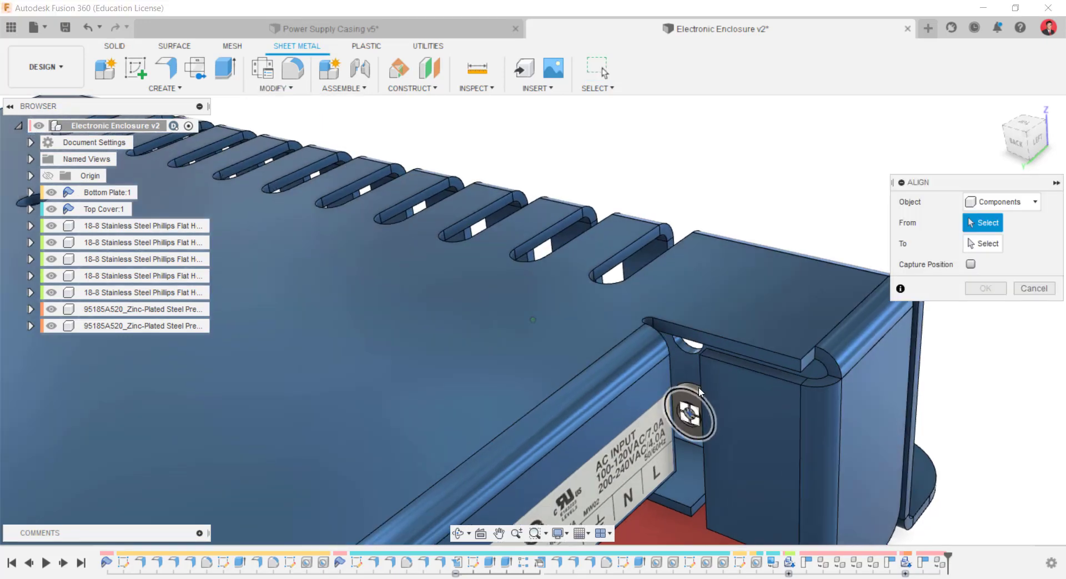
shift+middle_drag(698, 387, 911, 383)
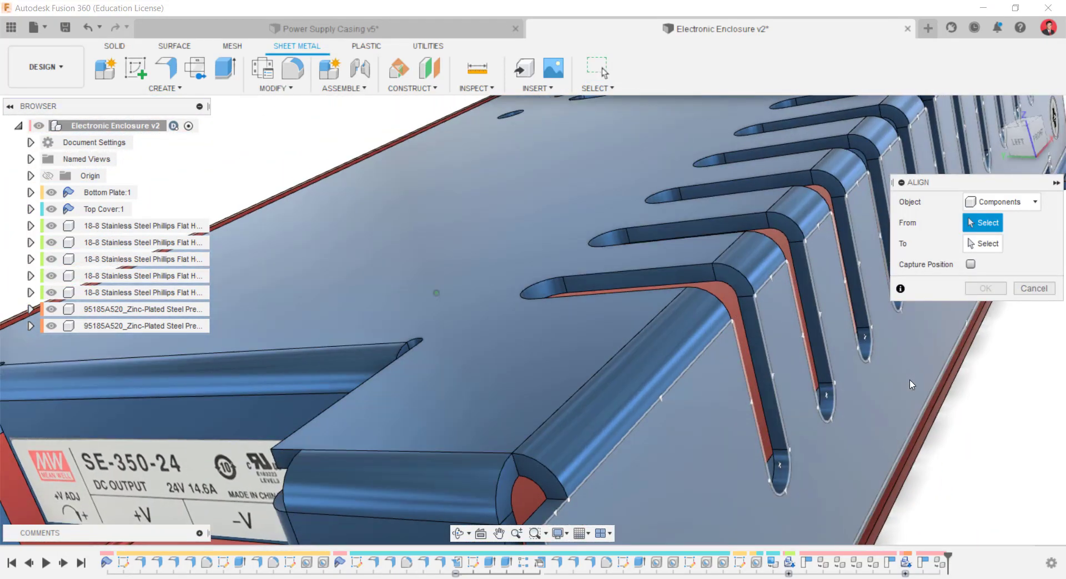
scroll(911, 383, up, 10)
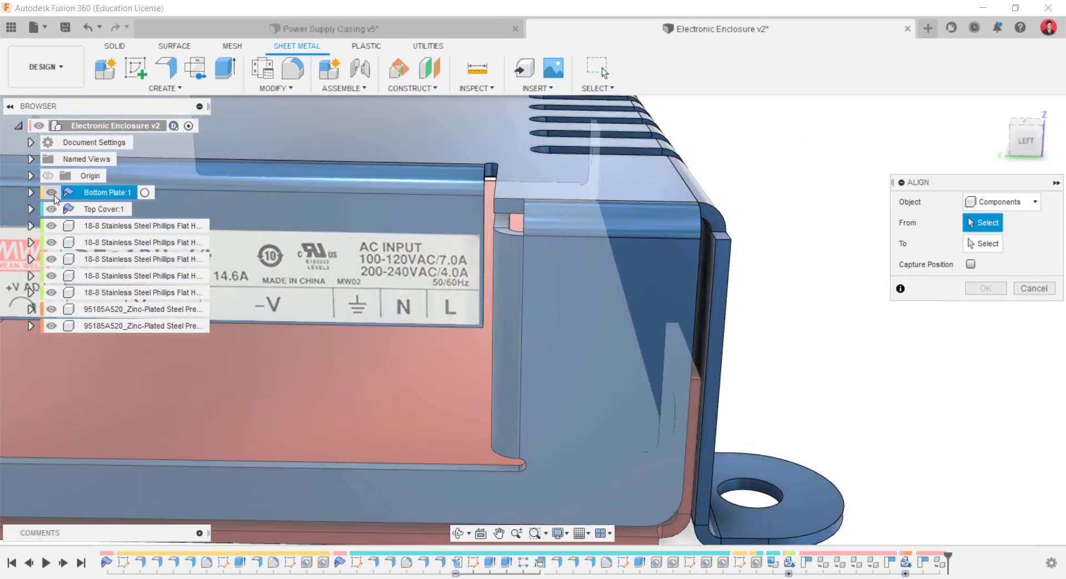
click(51, 209)
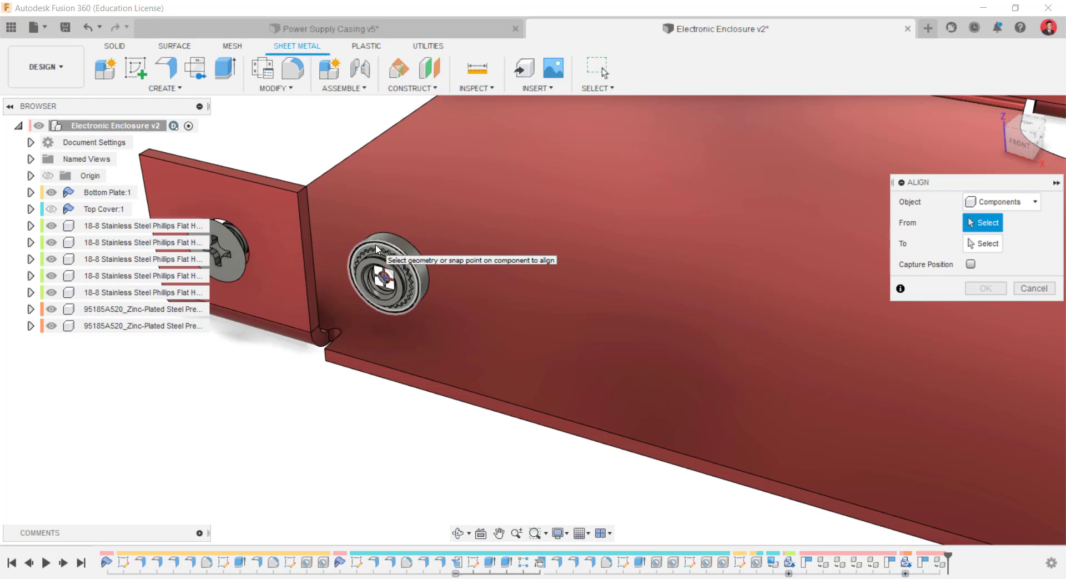
click(377, 249)
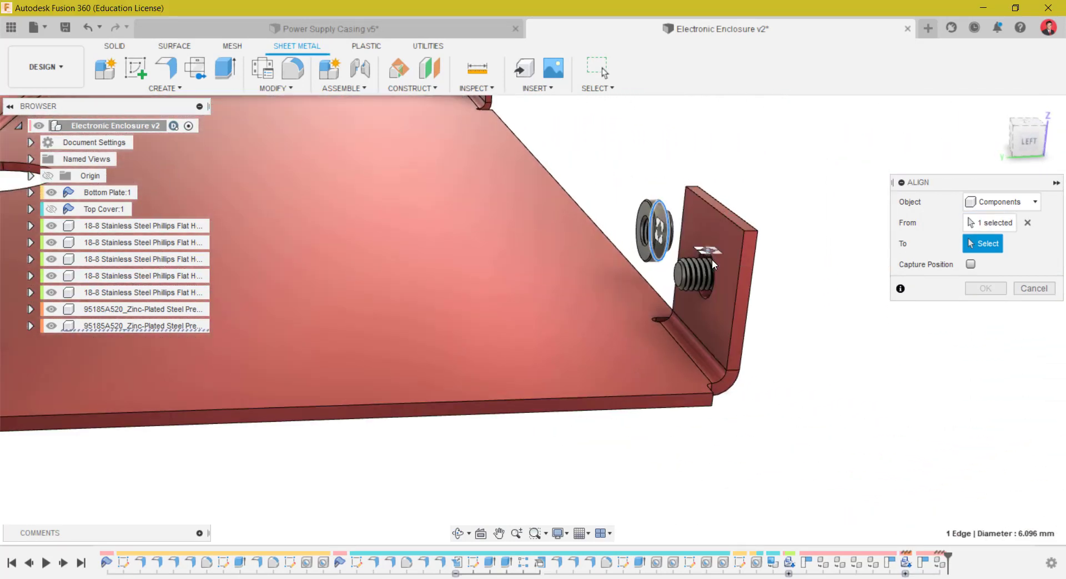
click(712, 258)
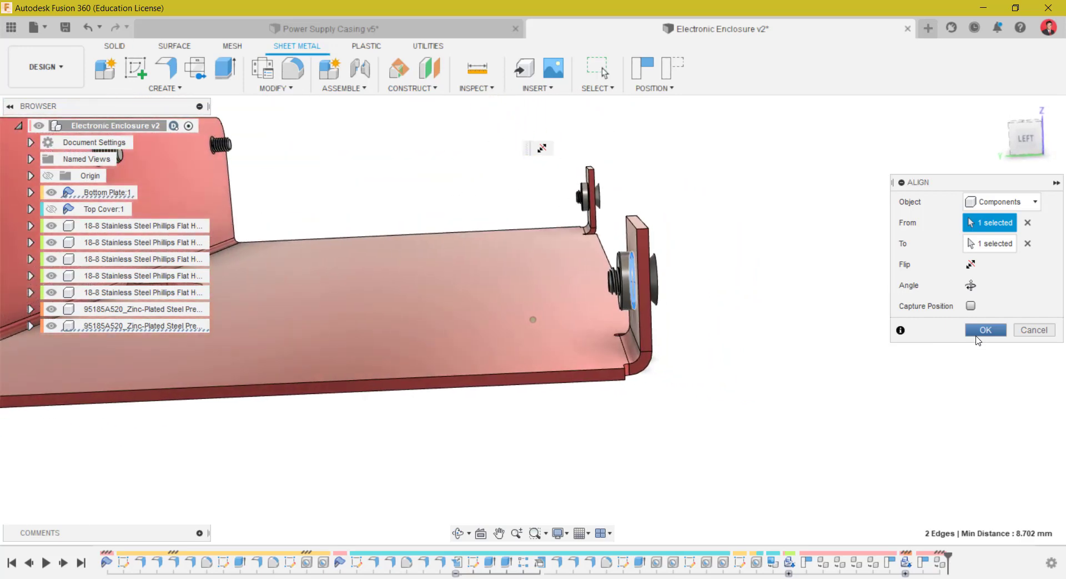
click(978, 332)
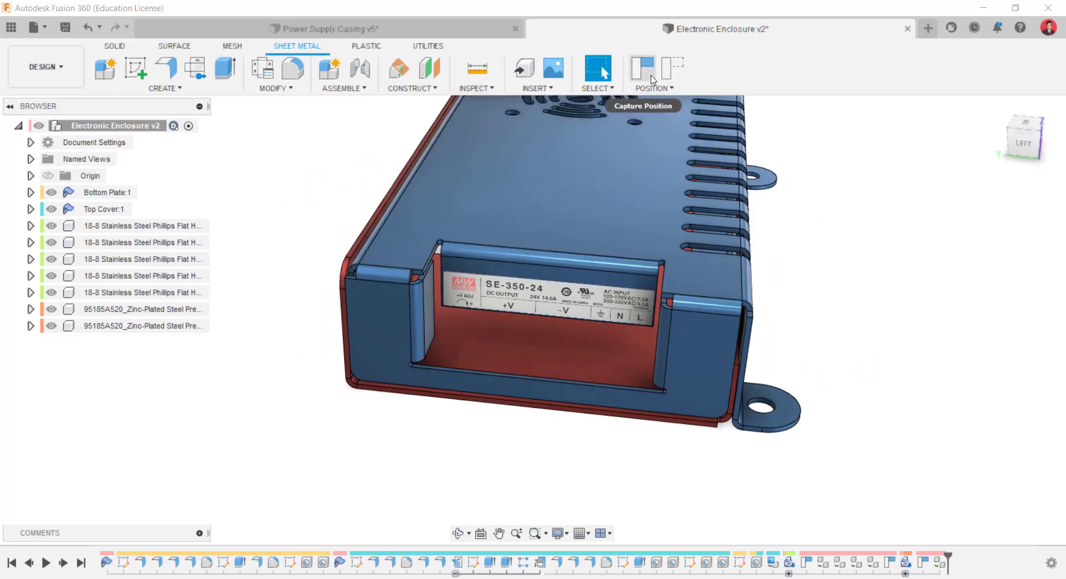
- Inspect the fasteners' fit with a temporary section analysis offset -10 mm from the top cover's terminal-end face
click(476, 88)
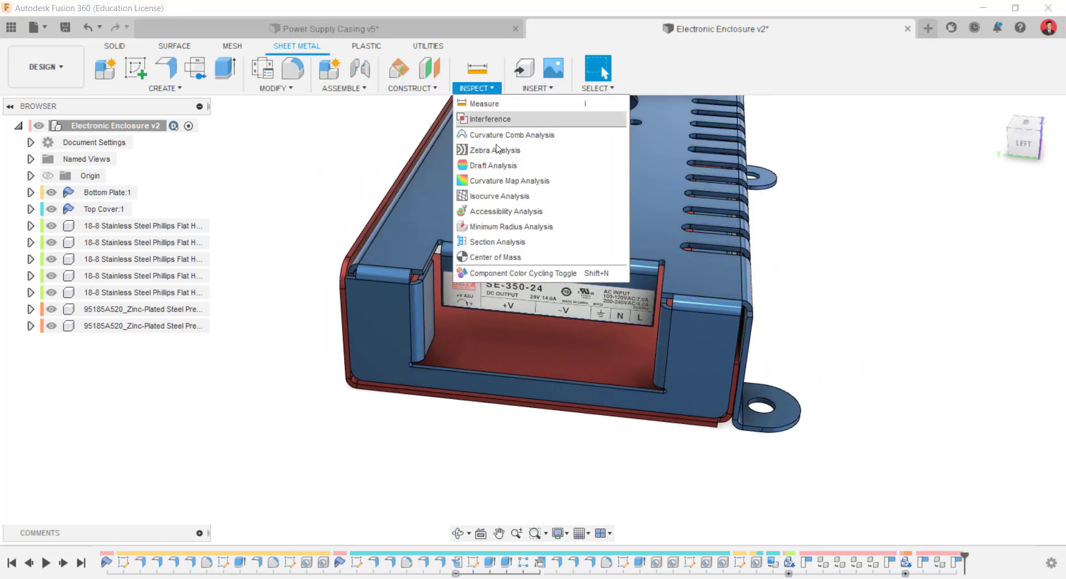
click(690, 452)
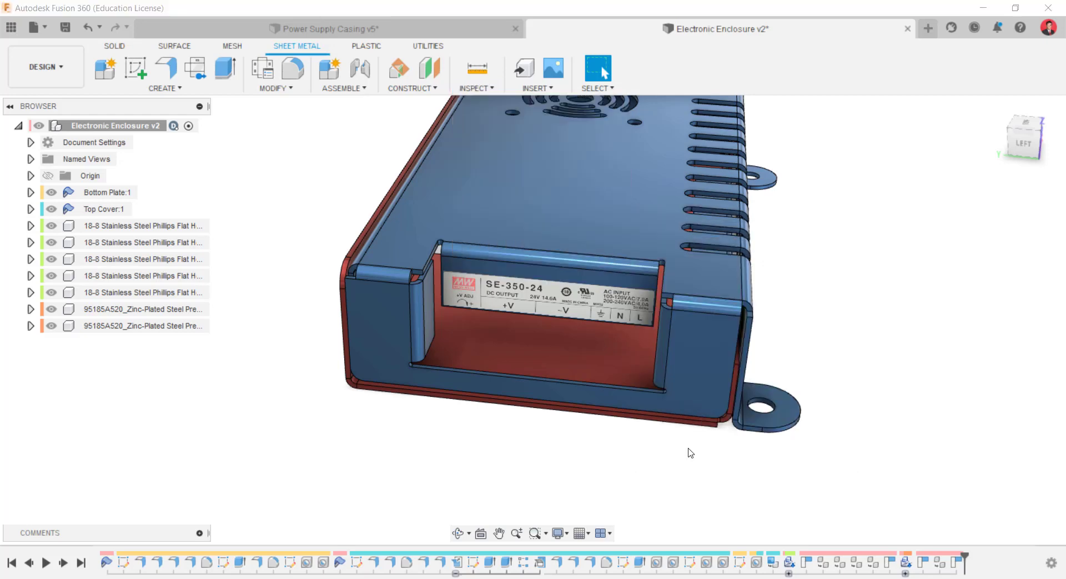
click(711, 370)
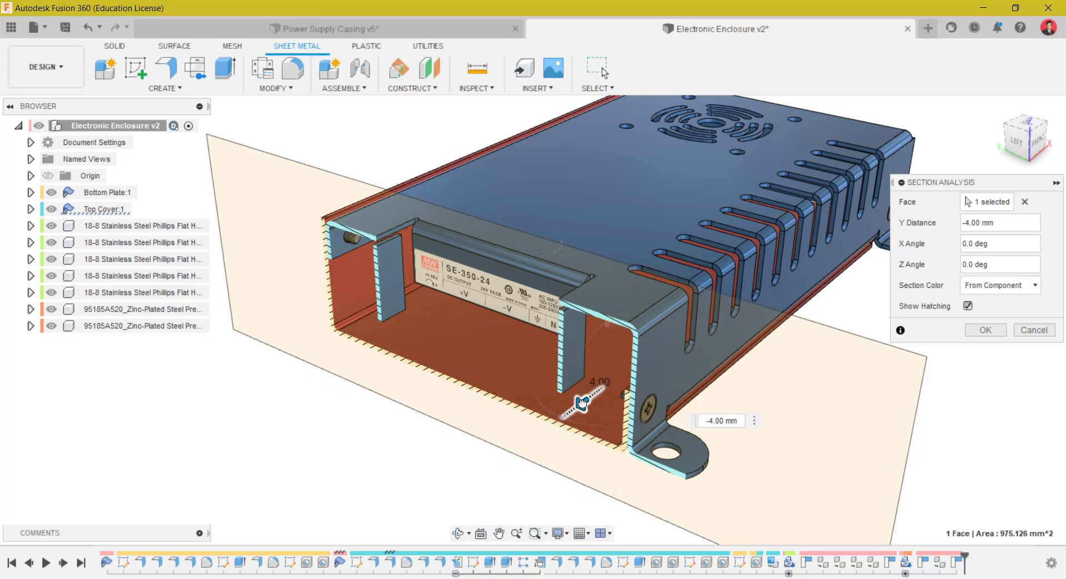
drag(608, 403, 608, 402)
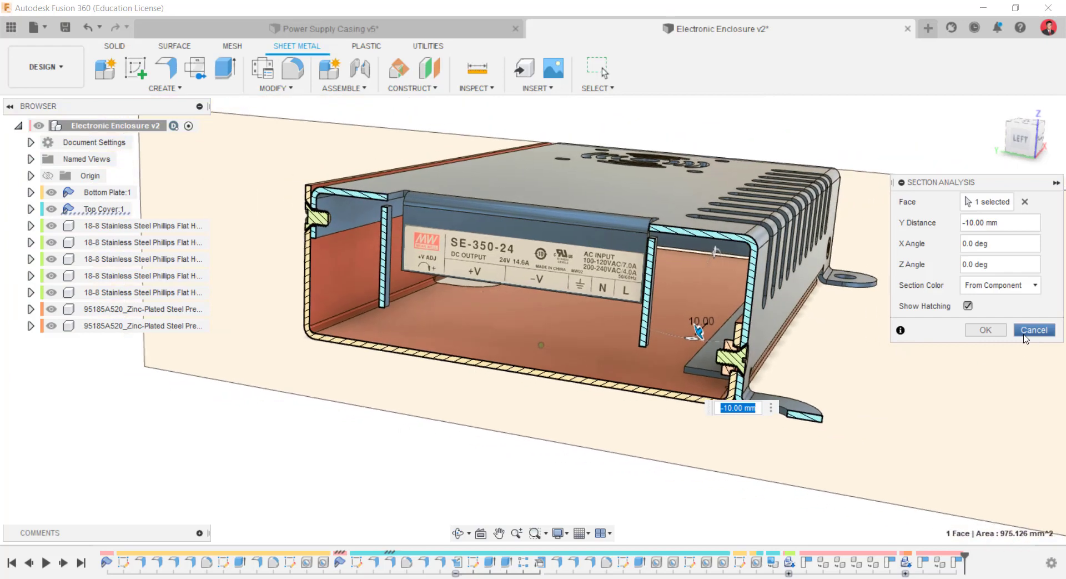
click(1026, 333)
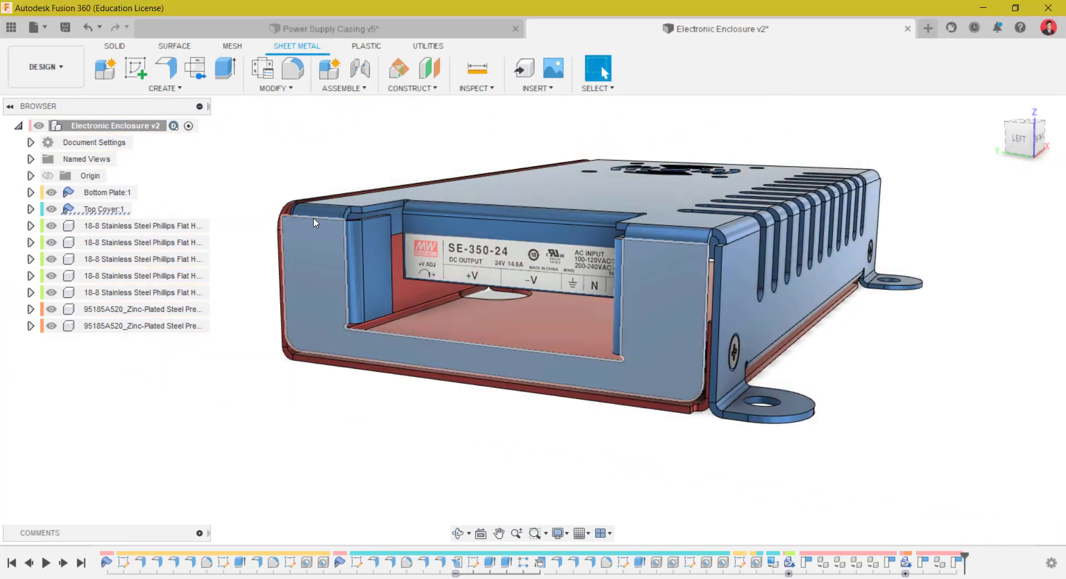
- Activate the Bottom Plate component and create its flat pattern with the large bottom face as the stationary face
shift+middle_drag(382, 331, 455, 432)
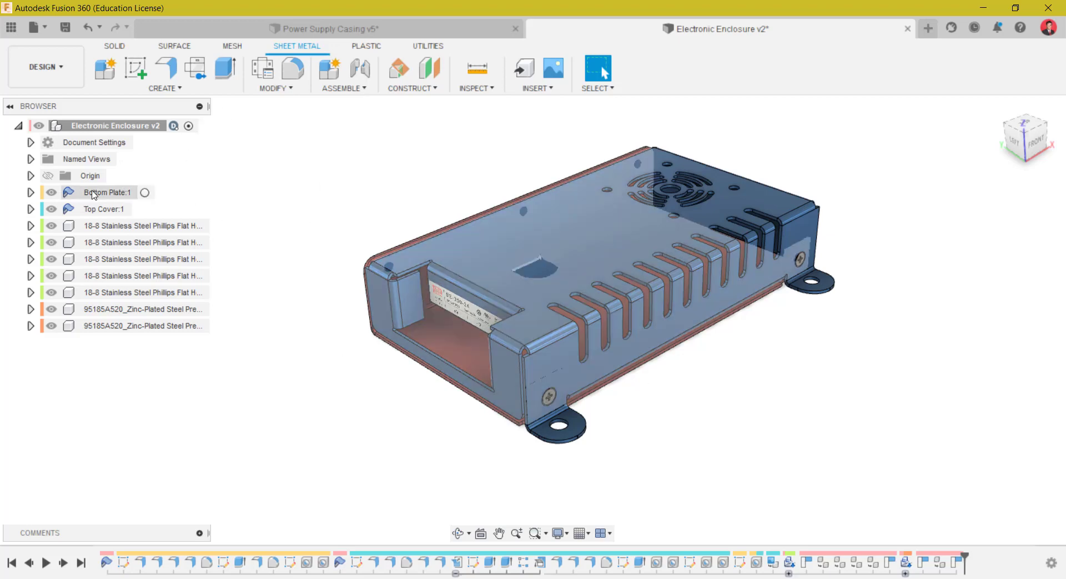
click(145, 192)
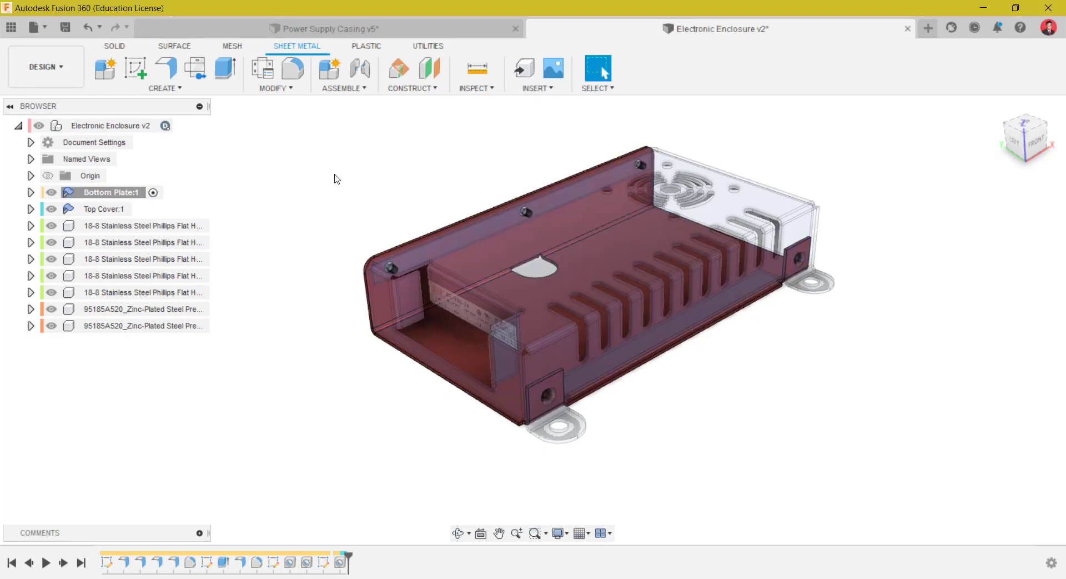
shift+middle_drag(417, 282, 681, 419)
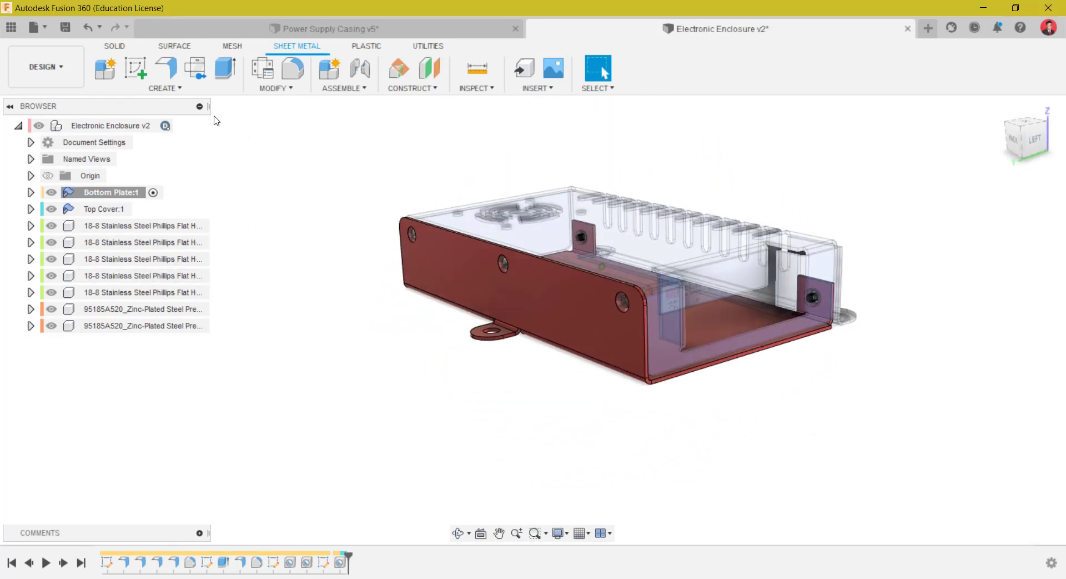
click(31, 193)
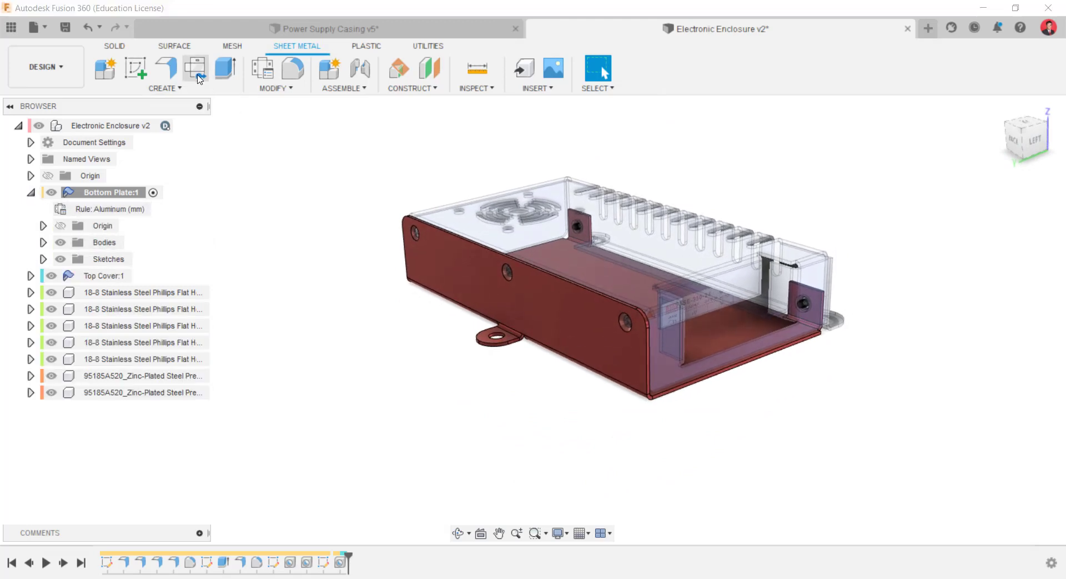
shift+middle_drag(1033, 361, 1034, 401)
click(630, 218)
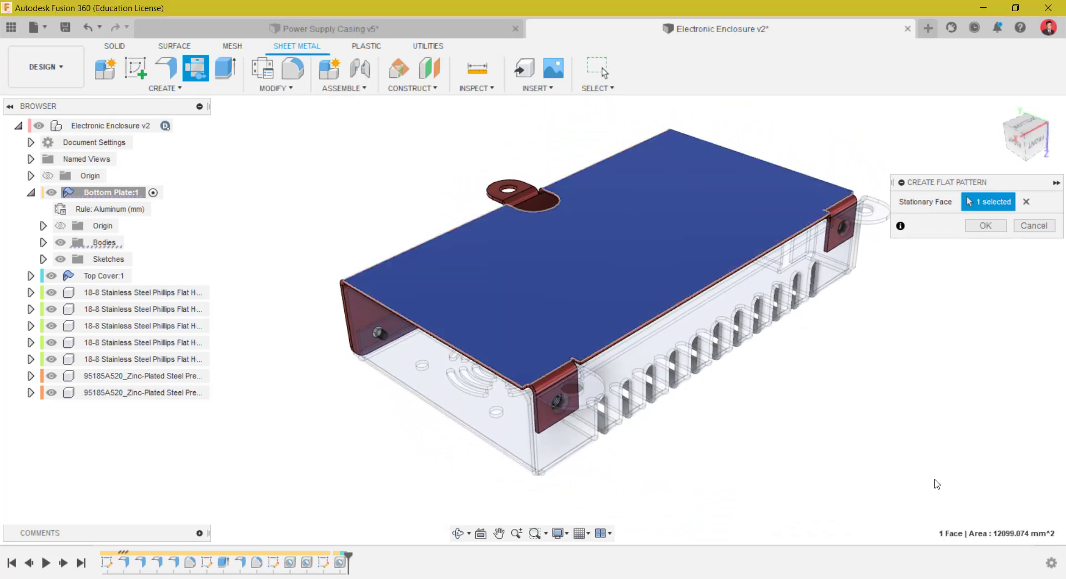
click(973, 227)
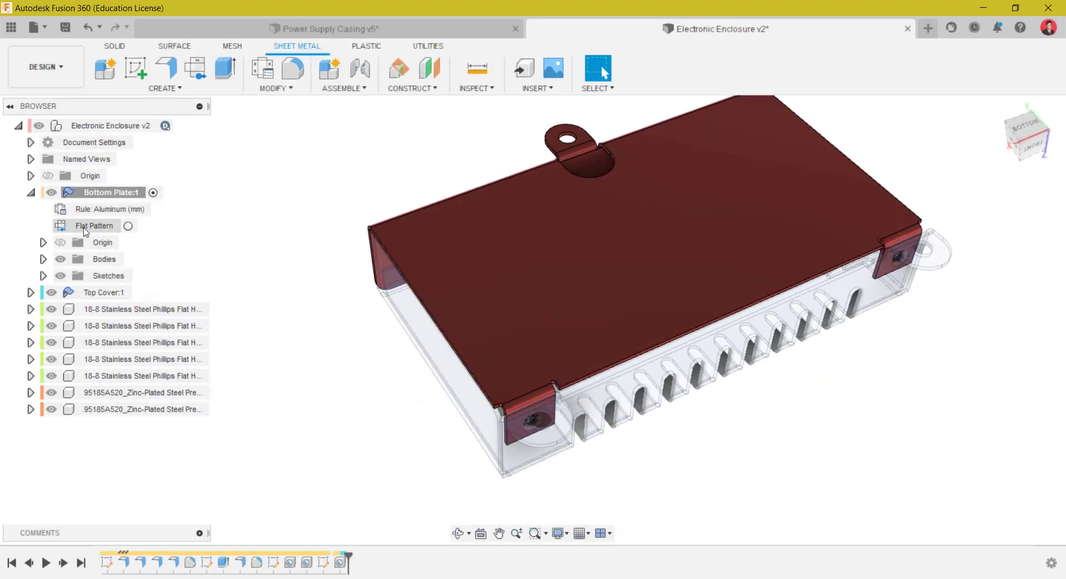
click(32, 192)
- Activate the Top Cover component and create its flat pattern with the face containing the fan grille as the stationary face
click(140, 209)
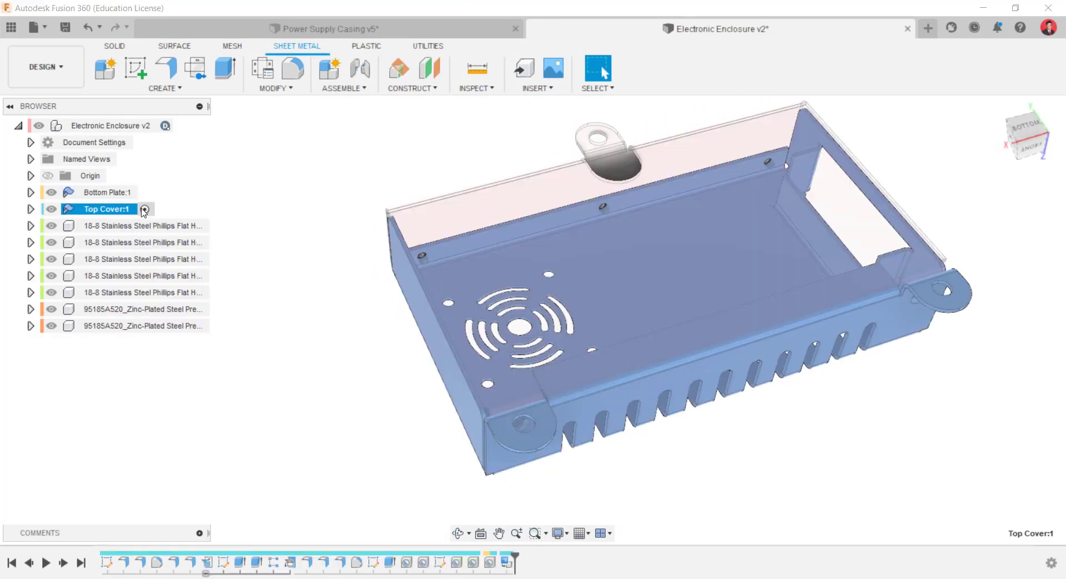
click(255, 173)
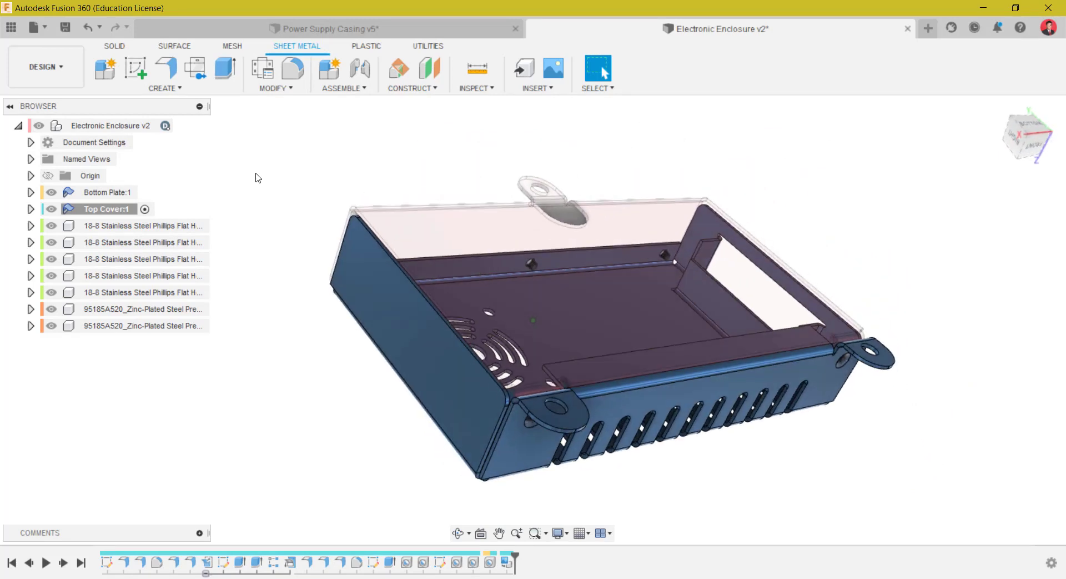
click(31, 210)
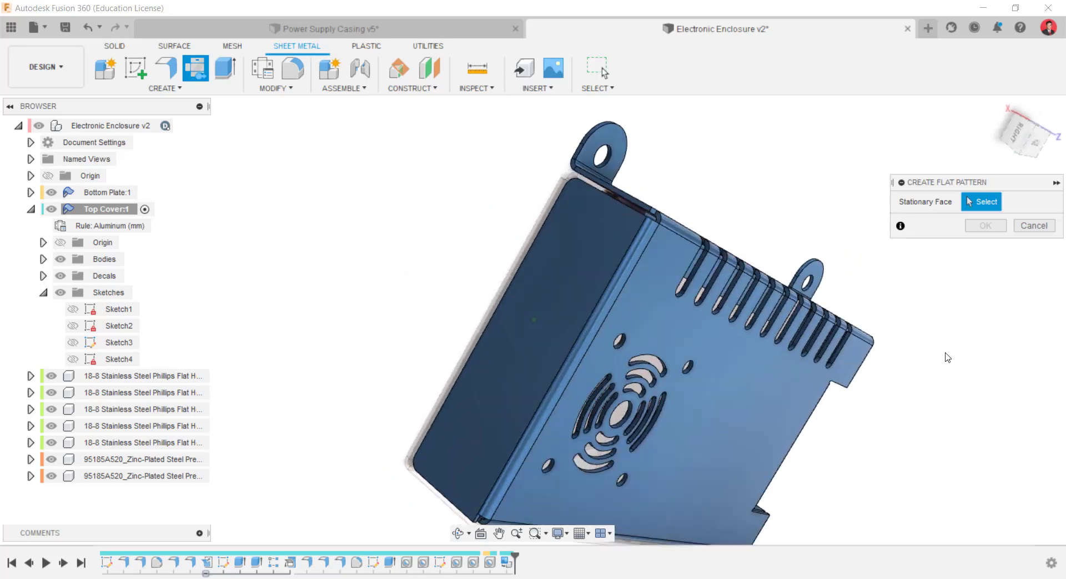
click(811, 244)
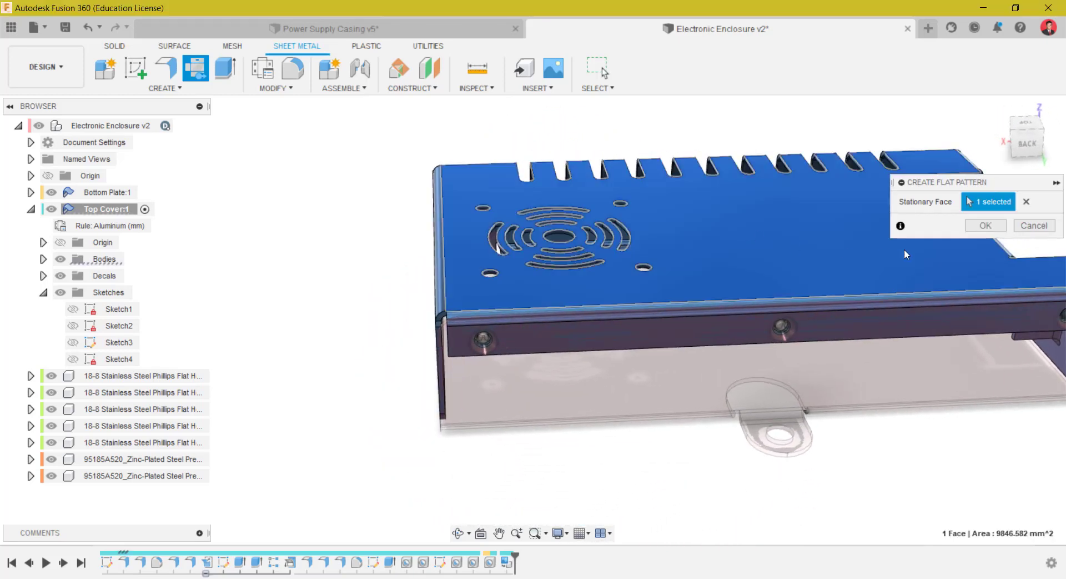
click(986, 225)
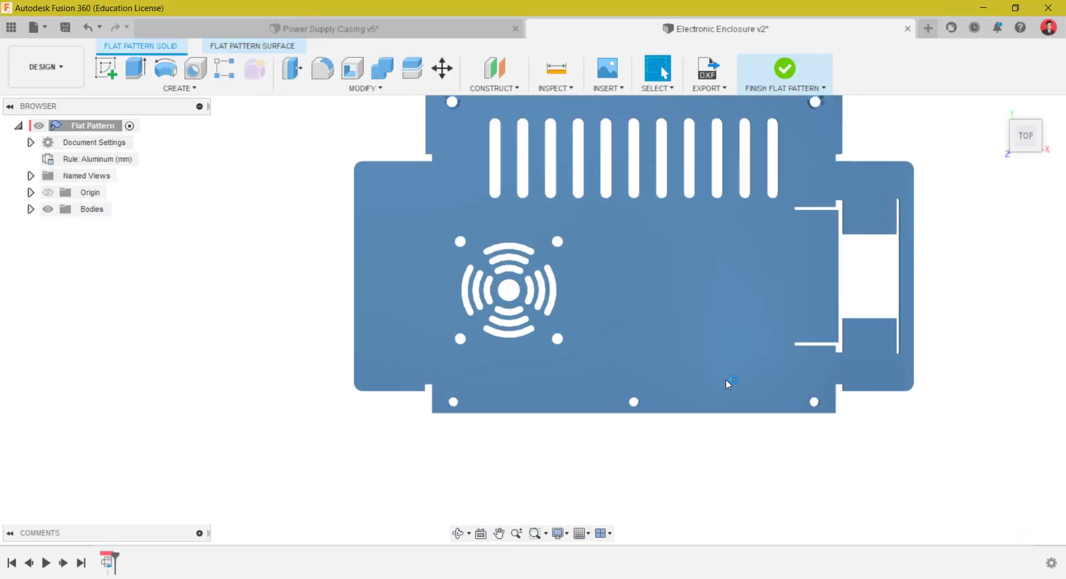
shift+middle_drag(942, 343, 860, 294)
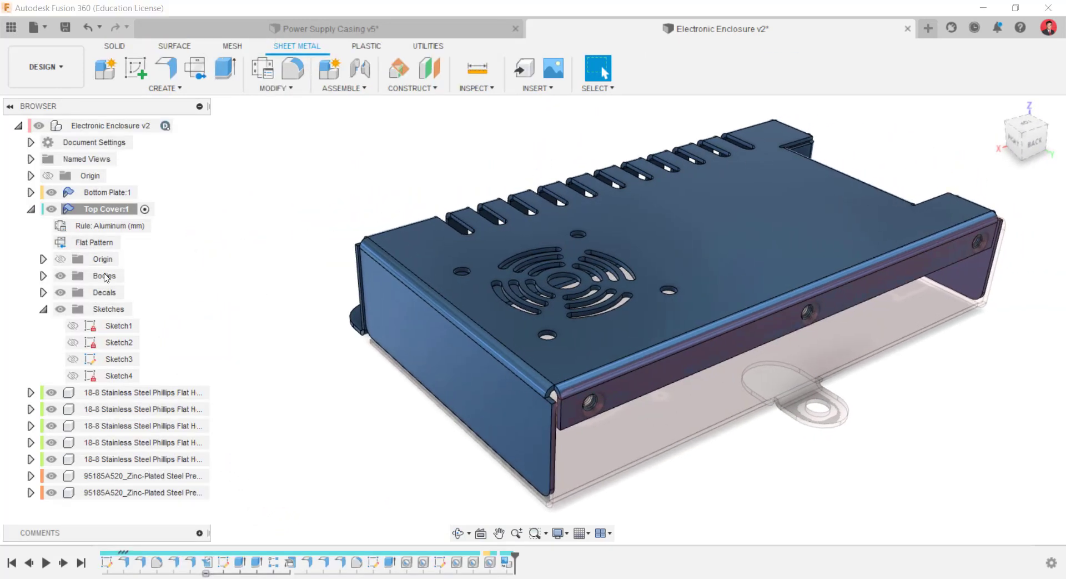
click(31, 210)
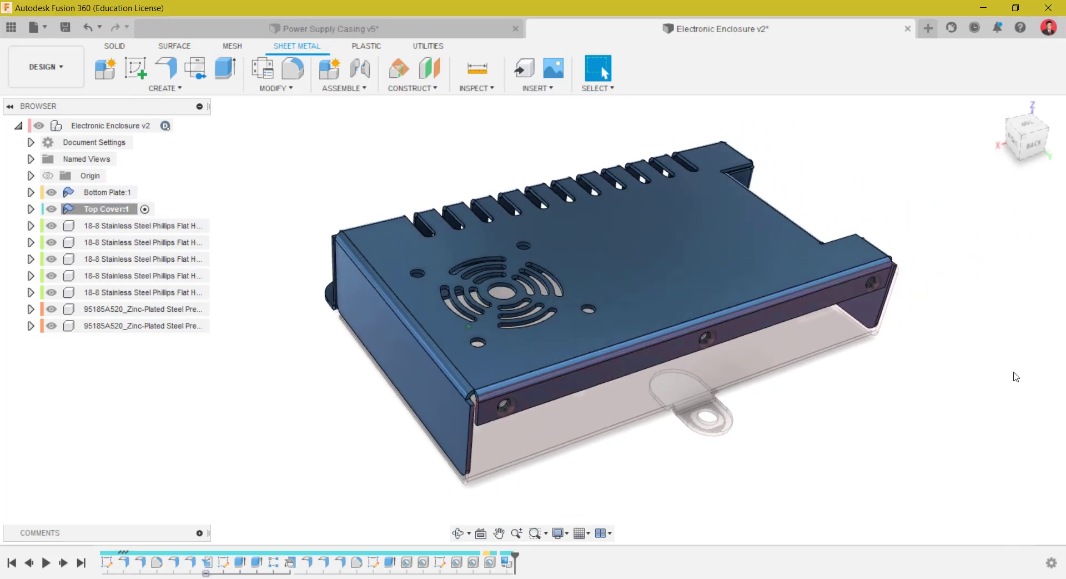